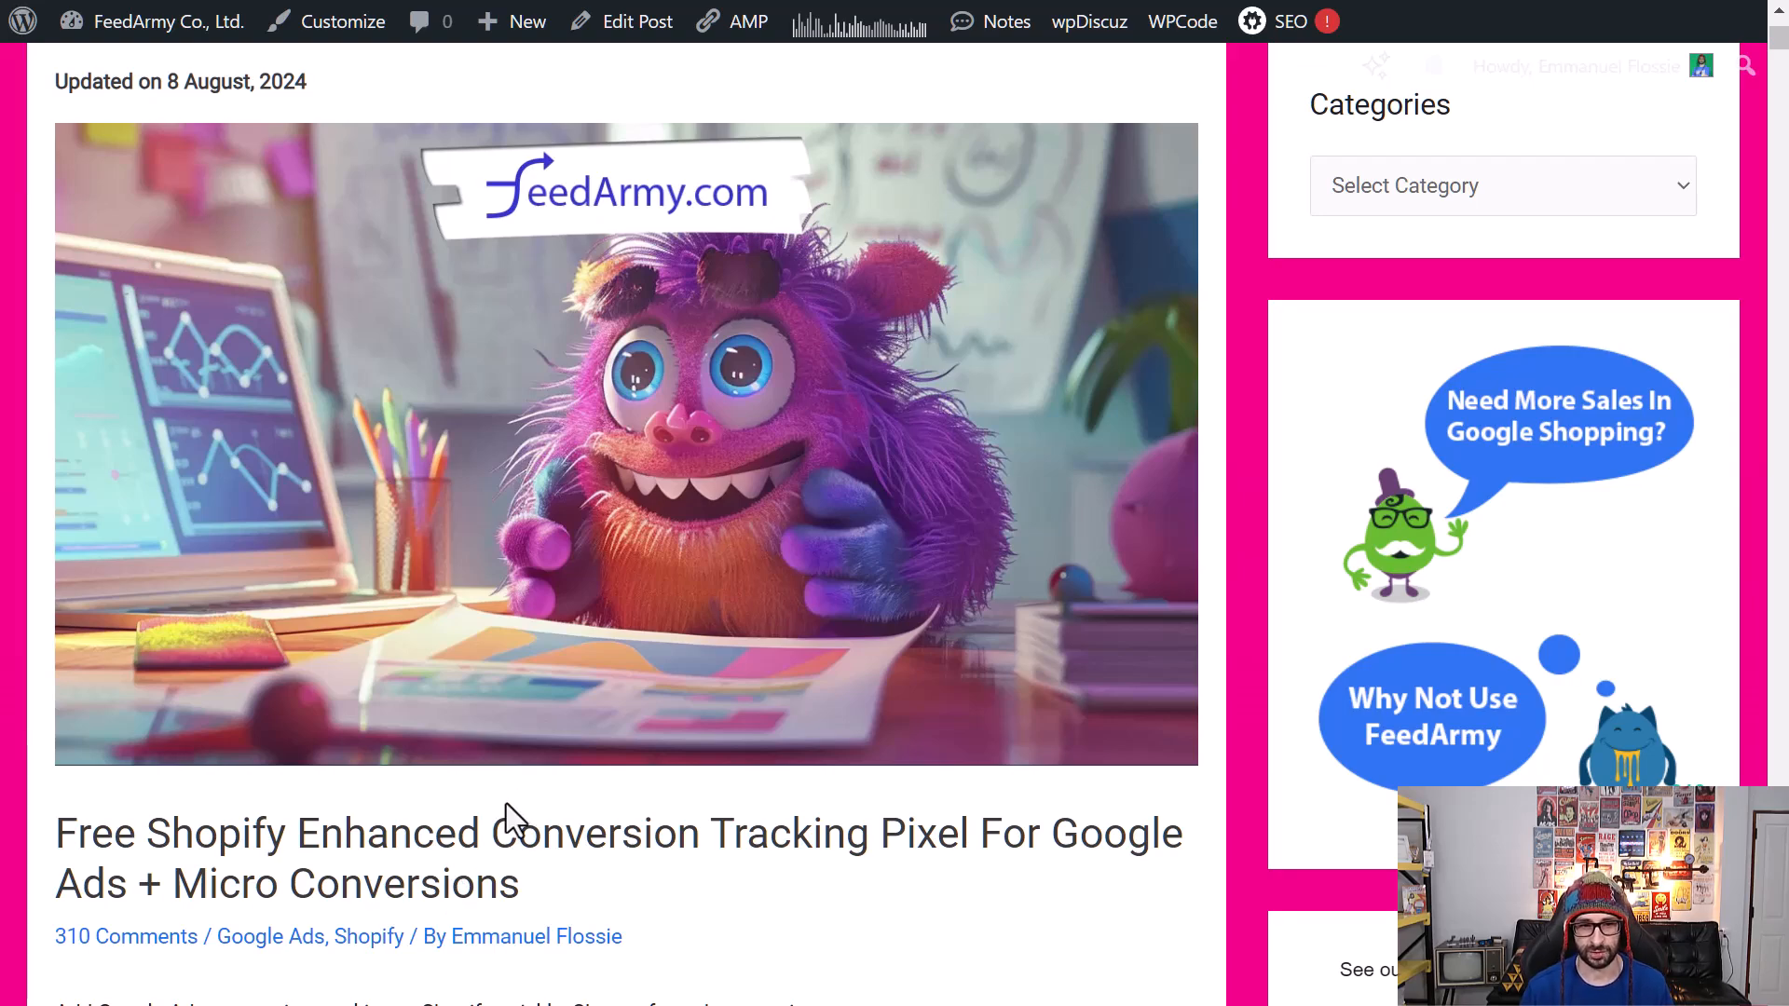
- Copy the complete FeedArmy V1.07 pixel code block from the article, from its creator comment through the collection_viewed event
scroll(506, 804, down, 9)
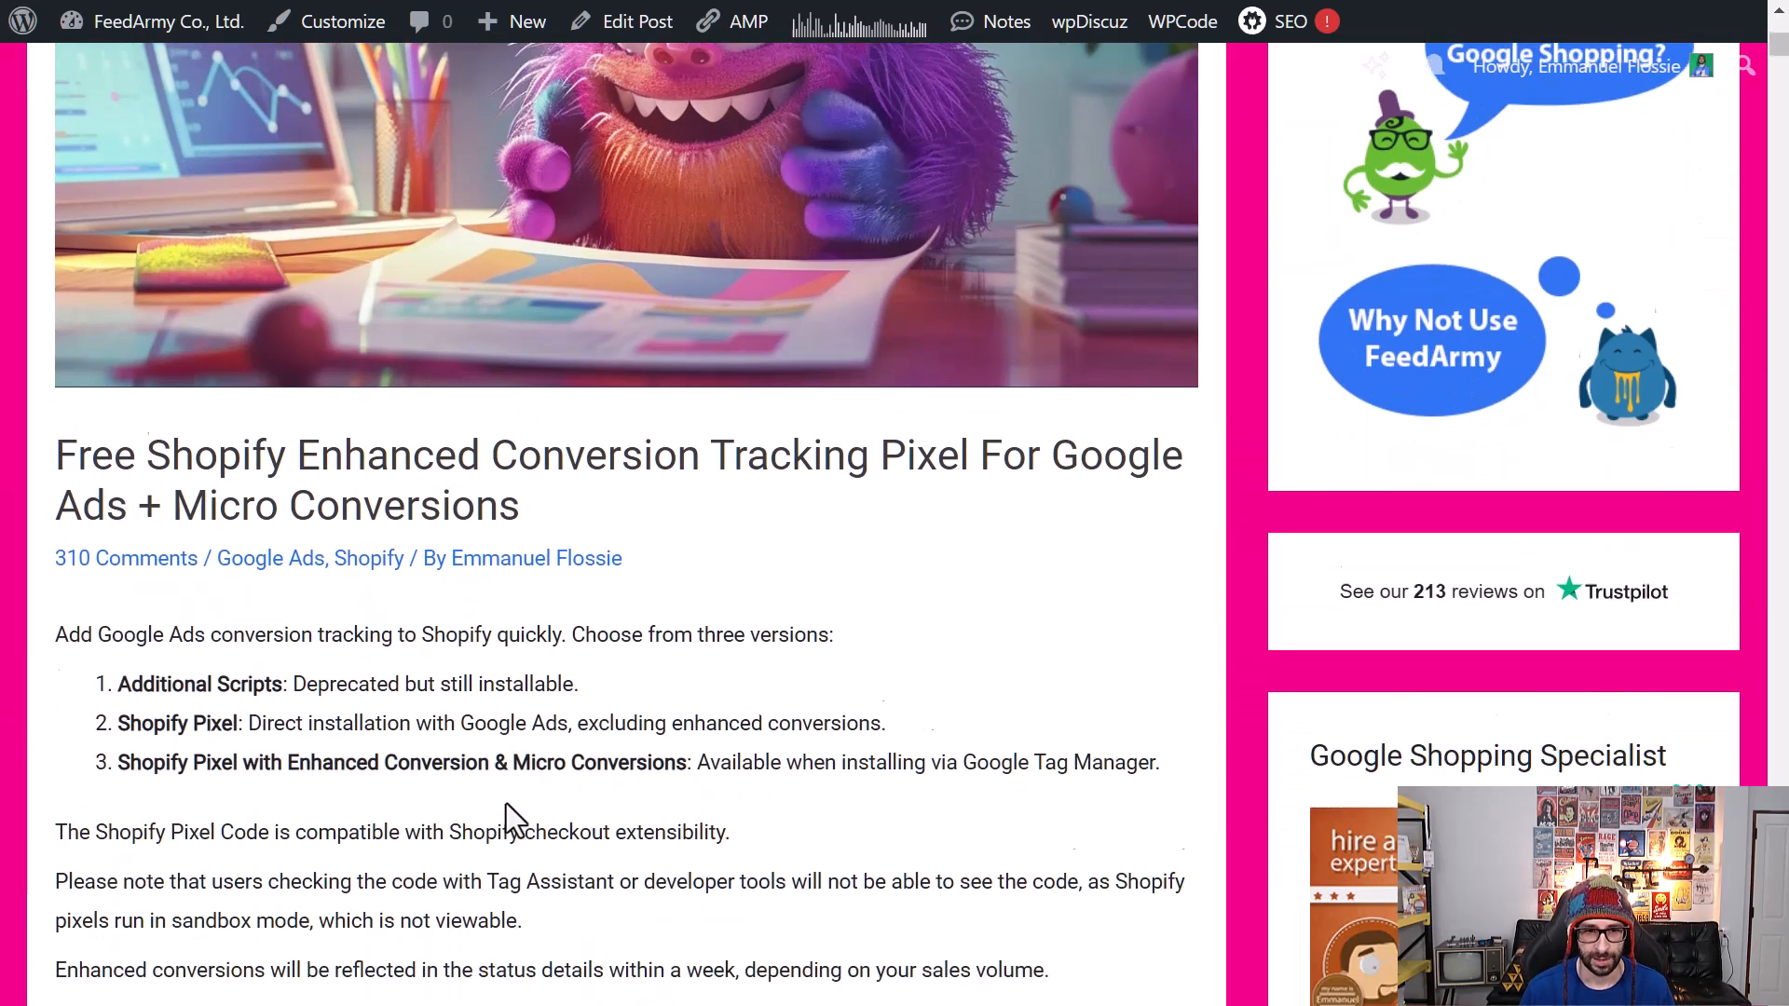
scroll(505, 802, down, 20)
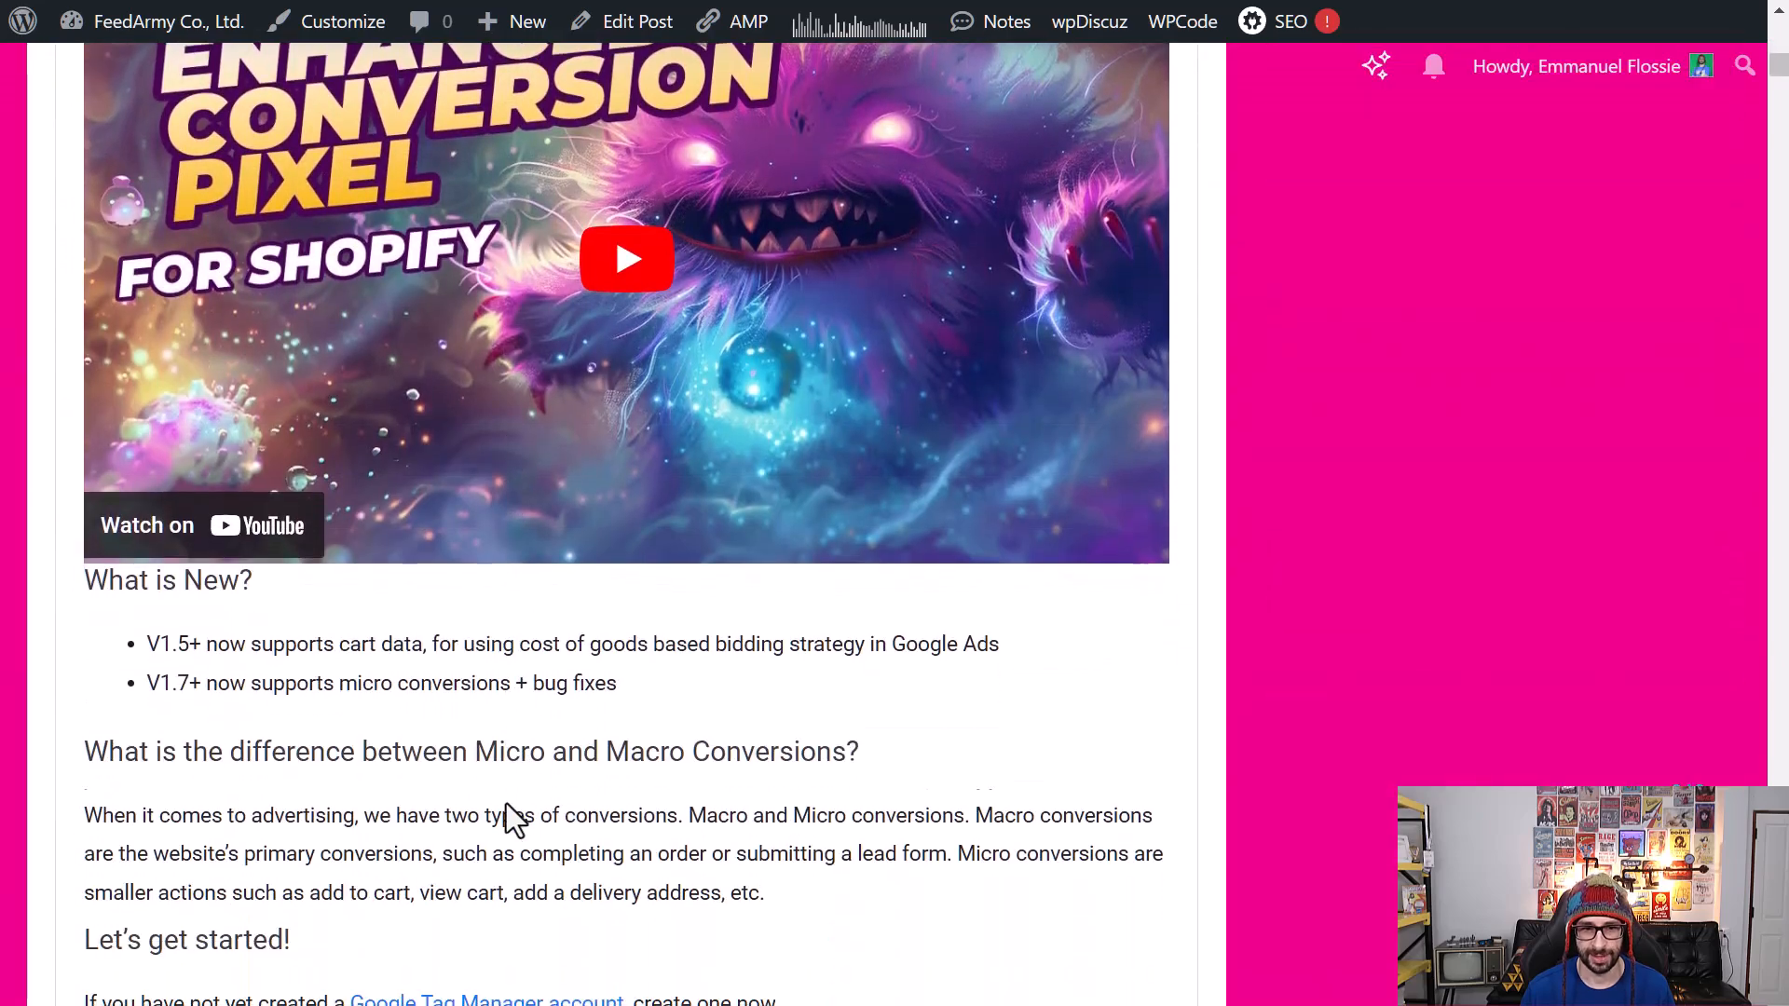
scroll(506, 804, down, 10)
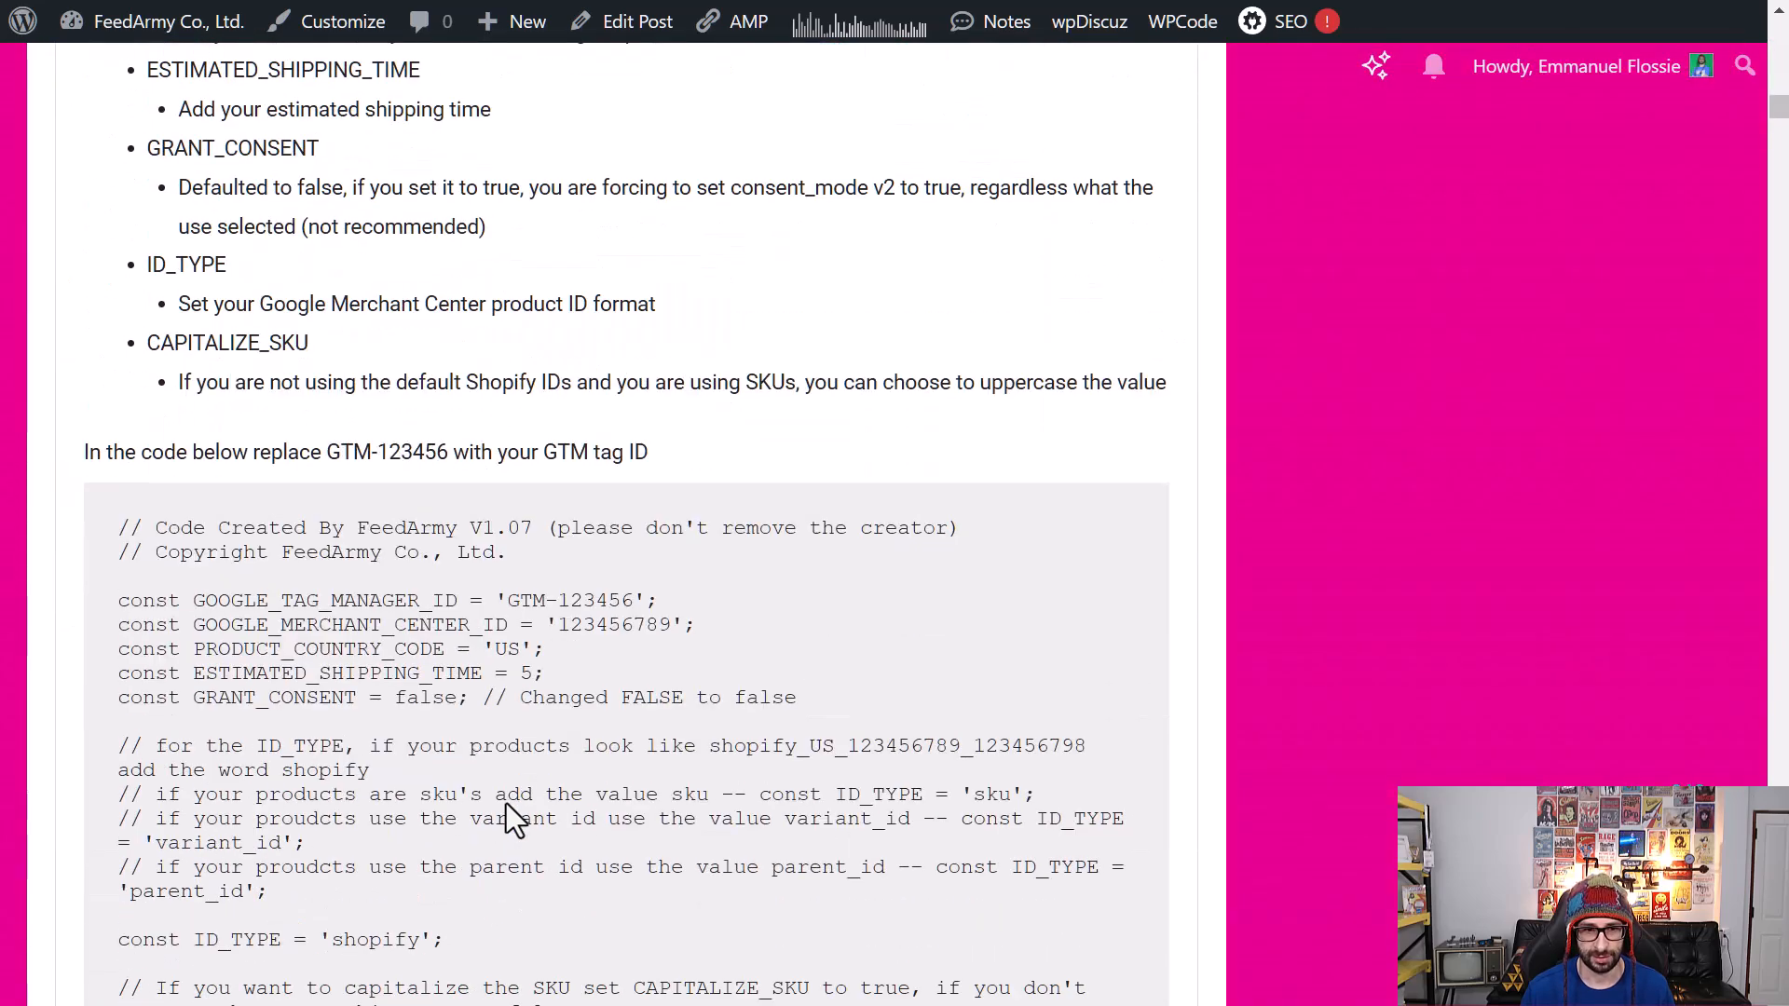
drag(119, 523, 245, 625)
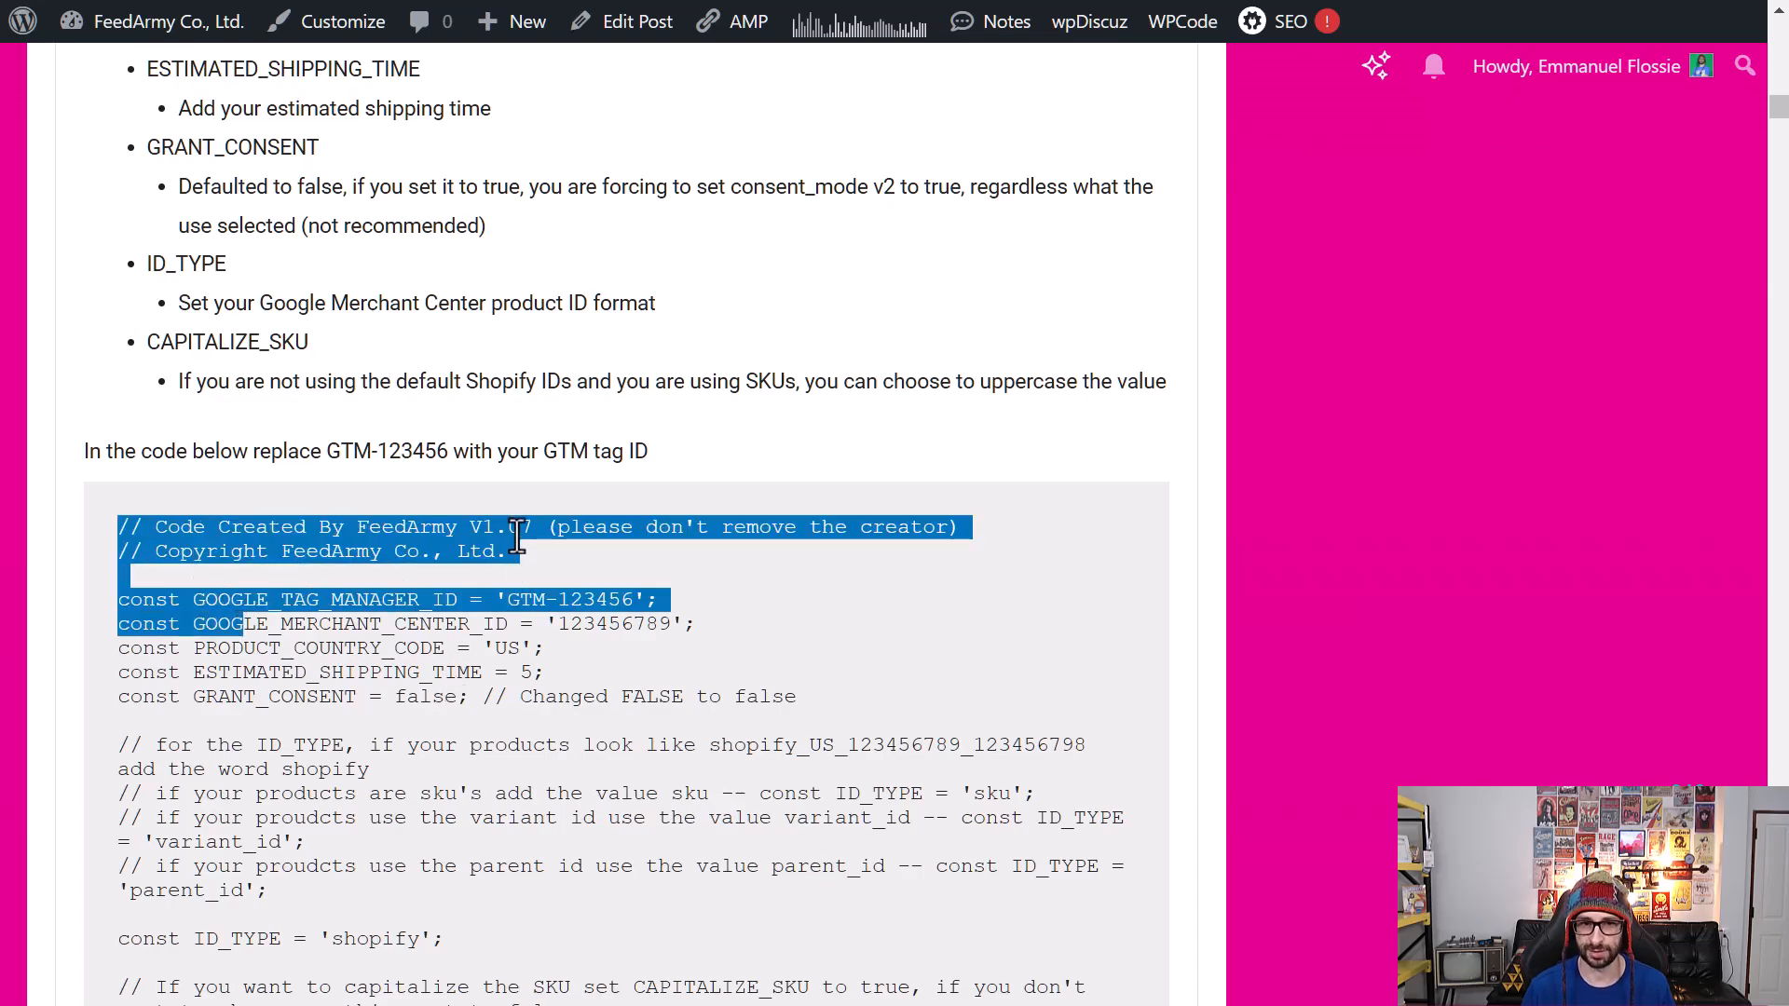
scroll(517, 538, down, 20)
scroll(513, 601, down, 20)
scroll(512, 601, down, 15)
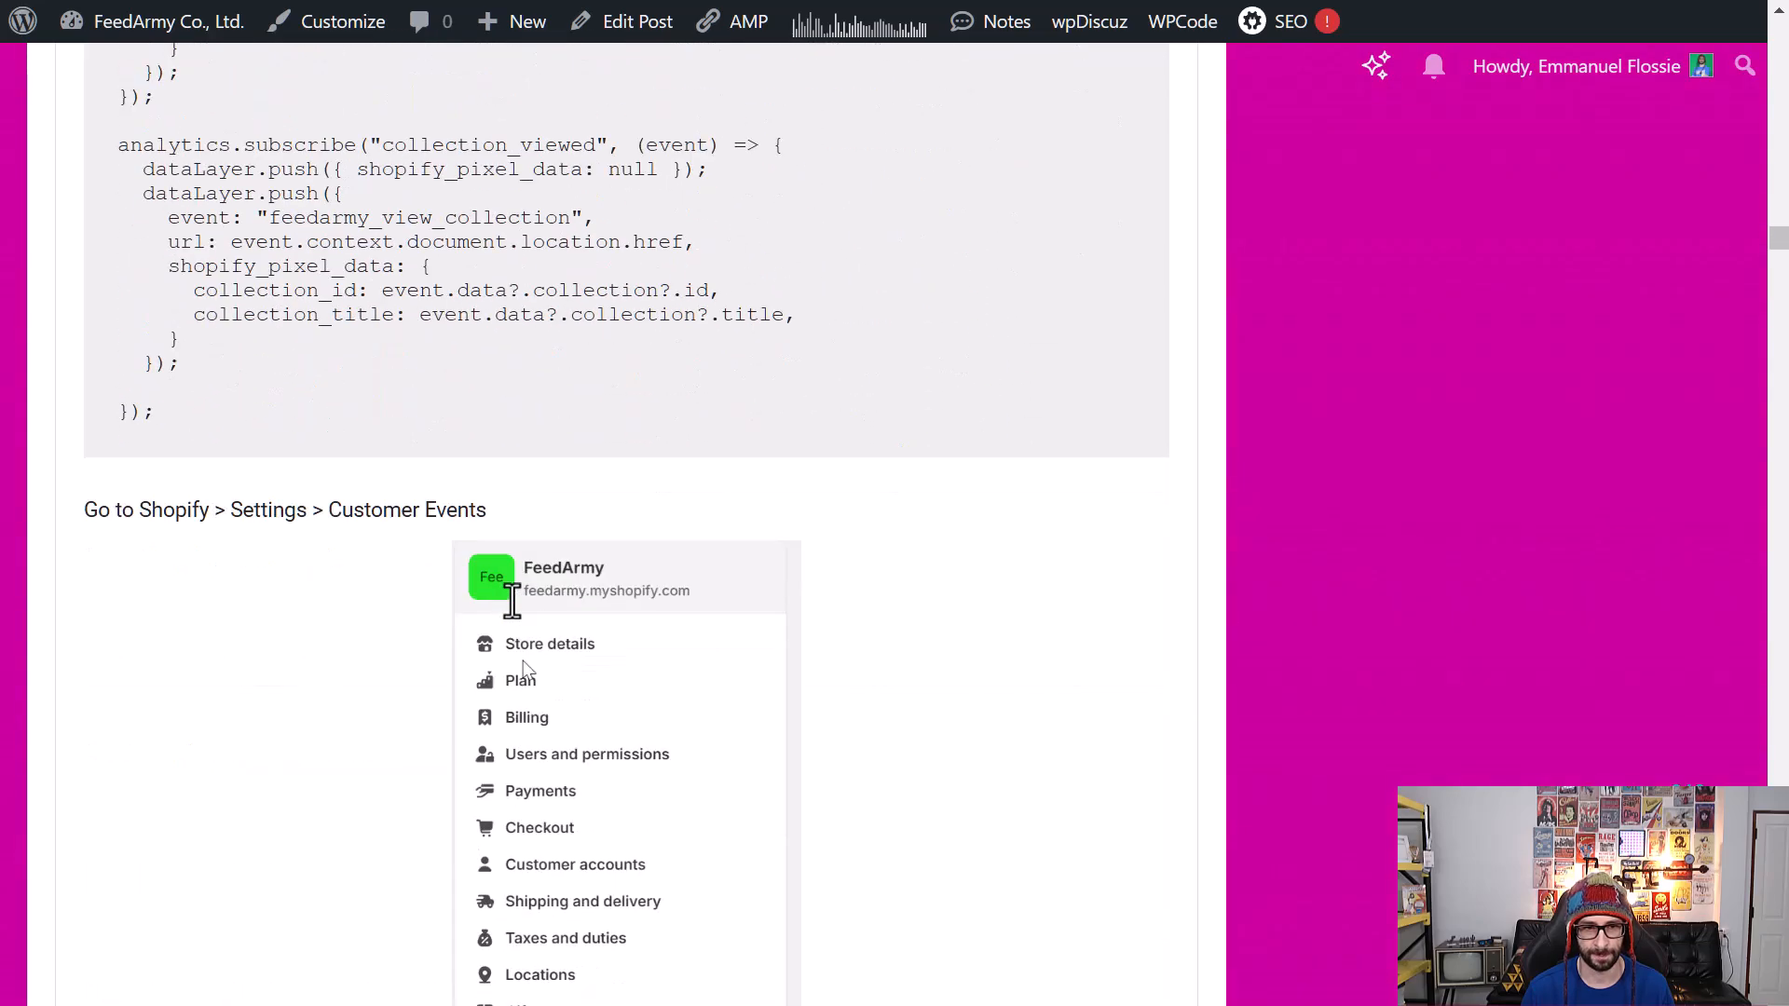
shift+click(217, 413)
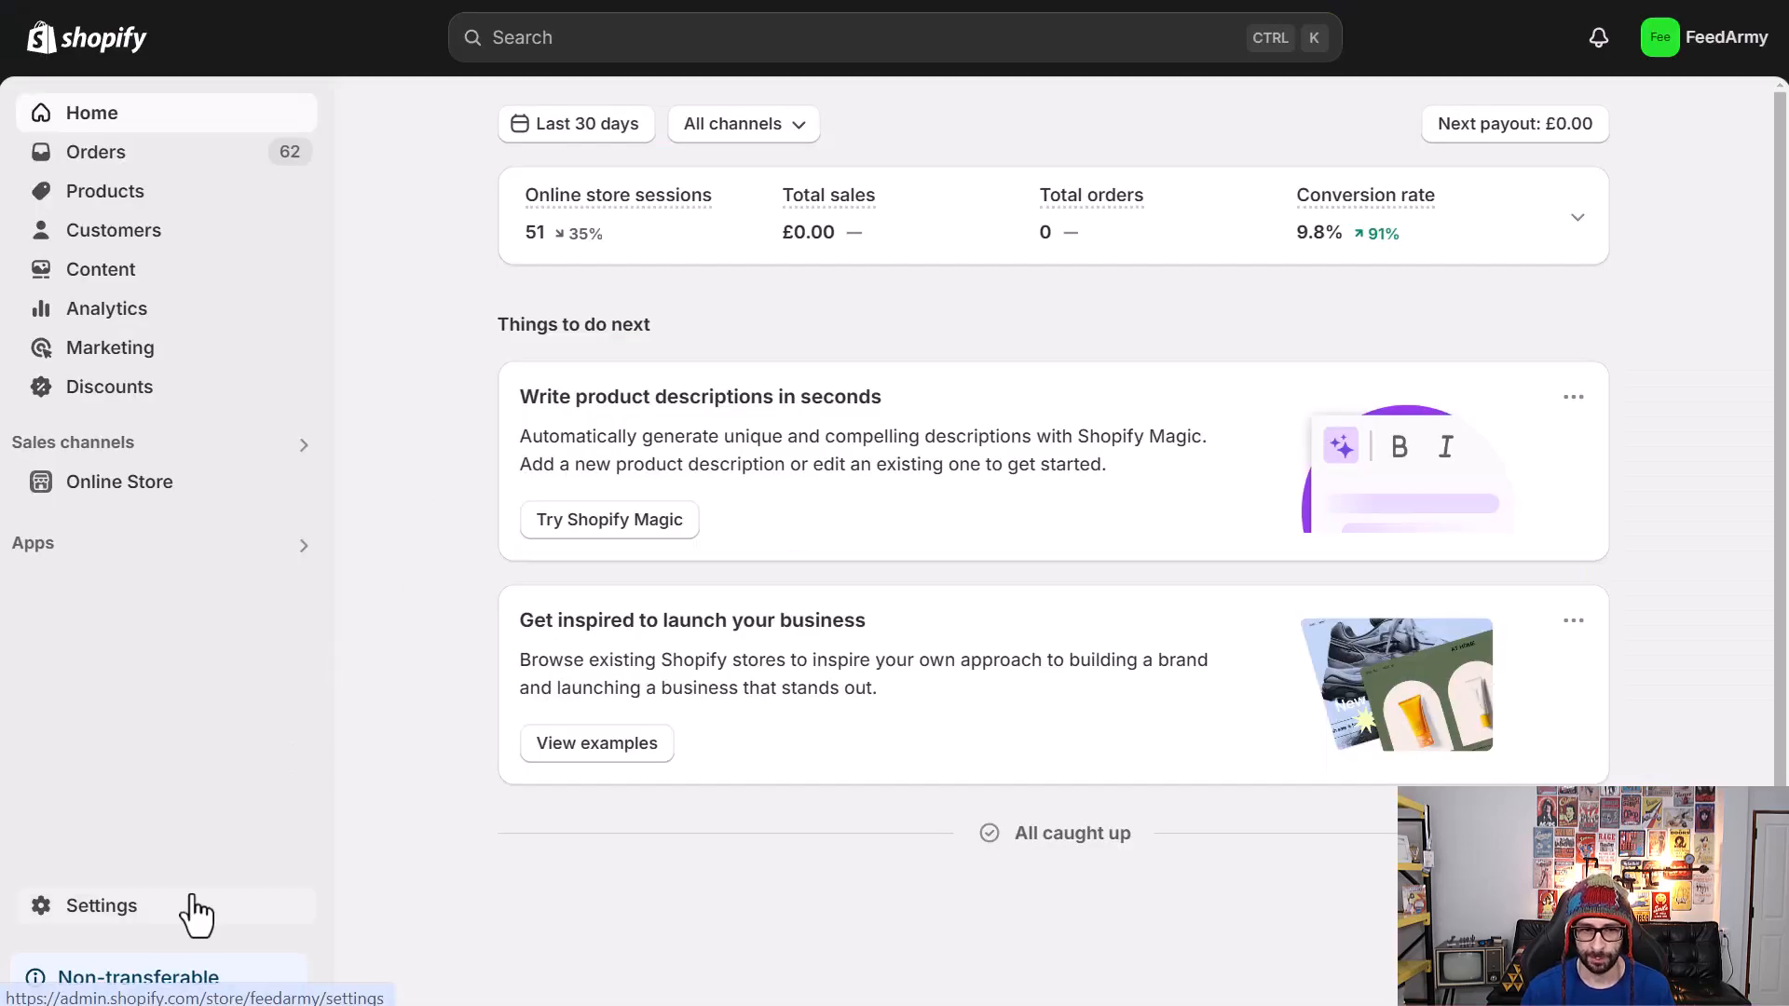
- Switch to the Shopify admin and create a custom pixel named "Google Tag Manager By FeedArmy" in the Customer events settings
click(100, 906)
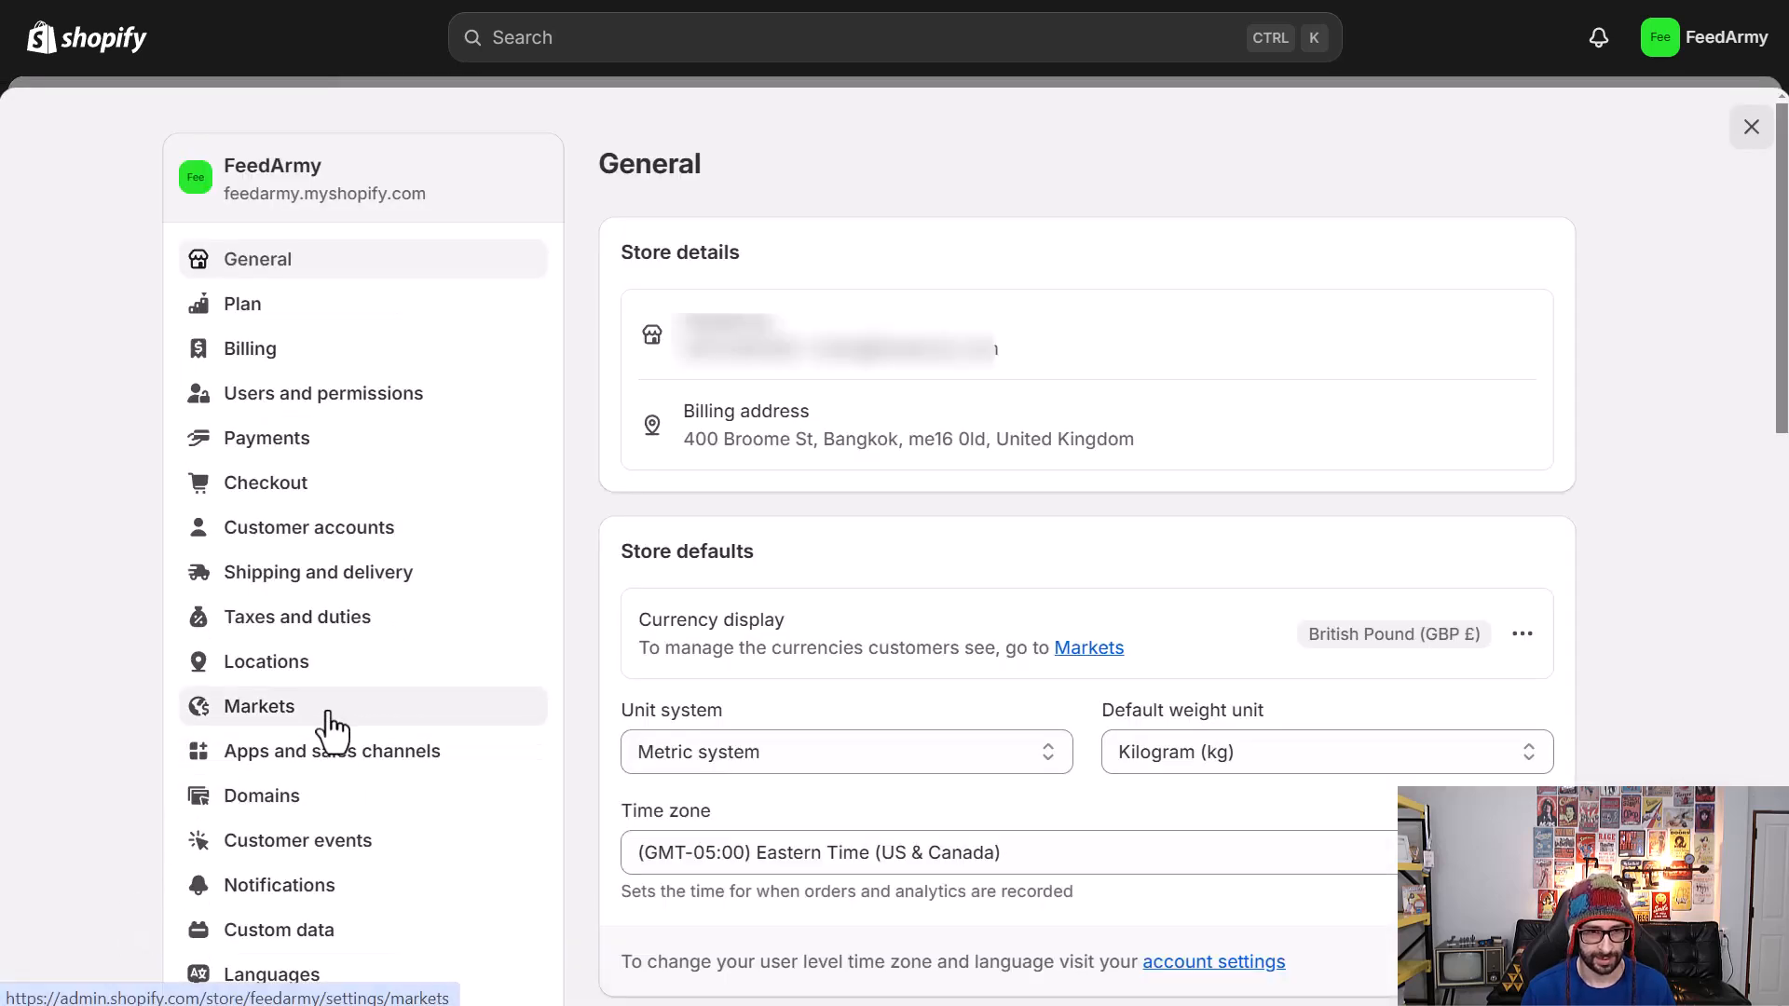
click(328, 854)
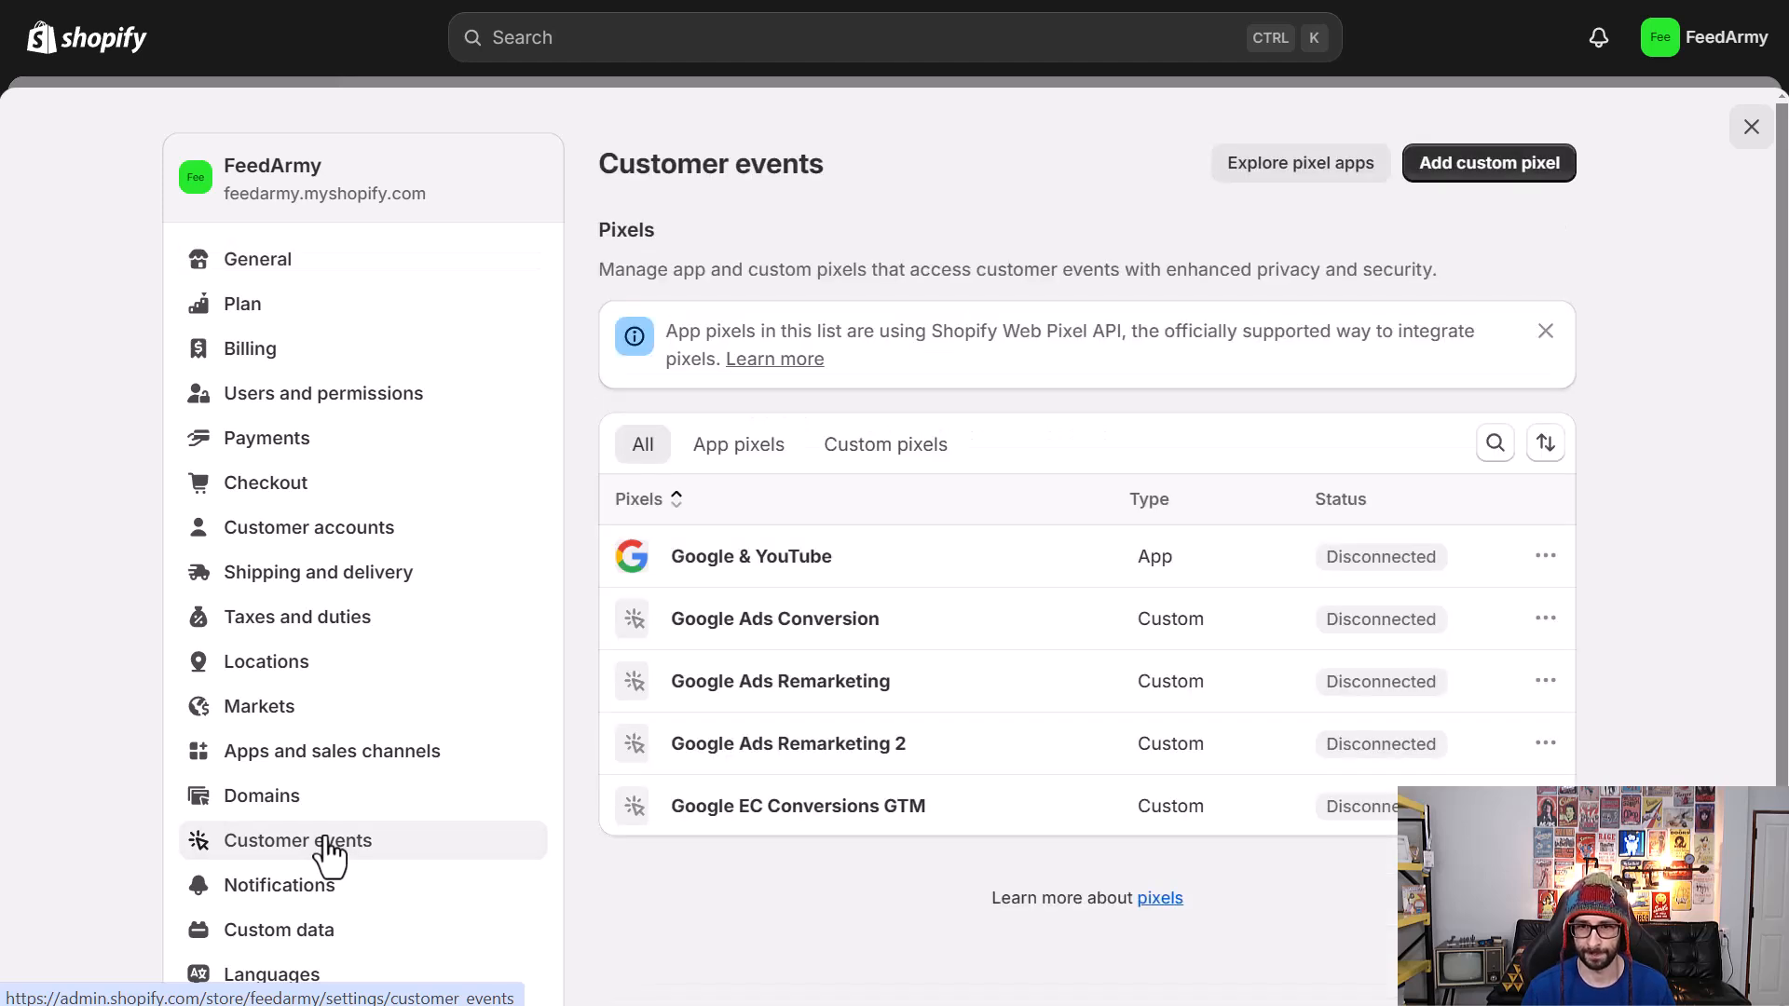
click(1502, 183)
click(620, 519)
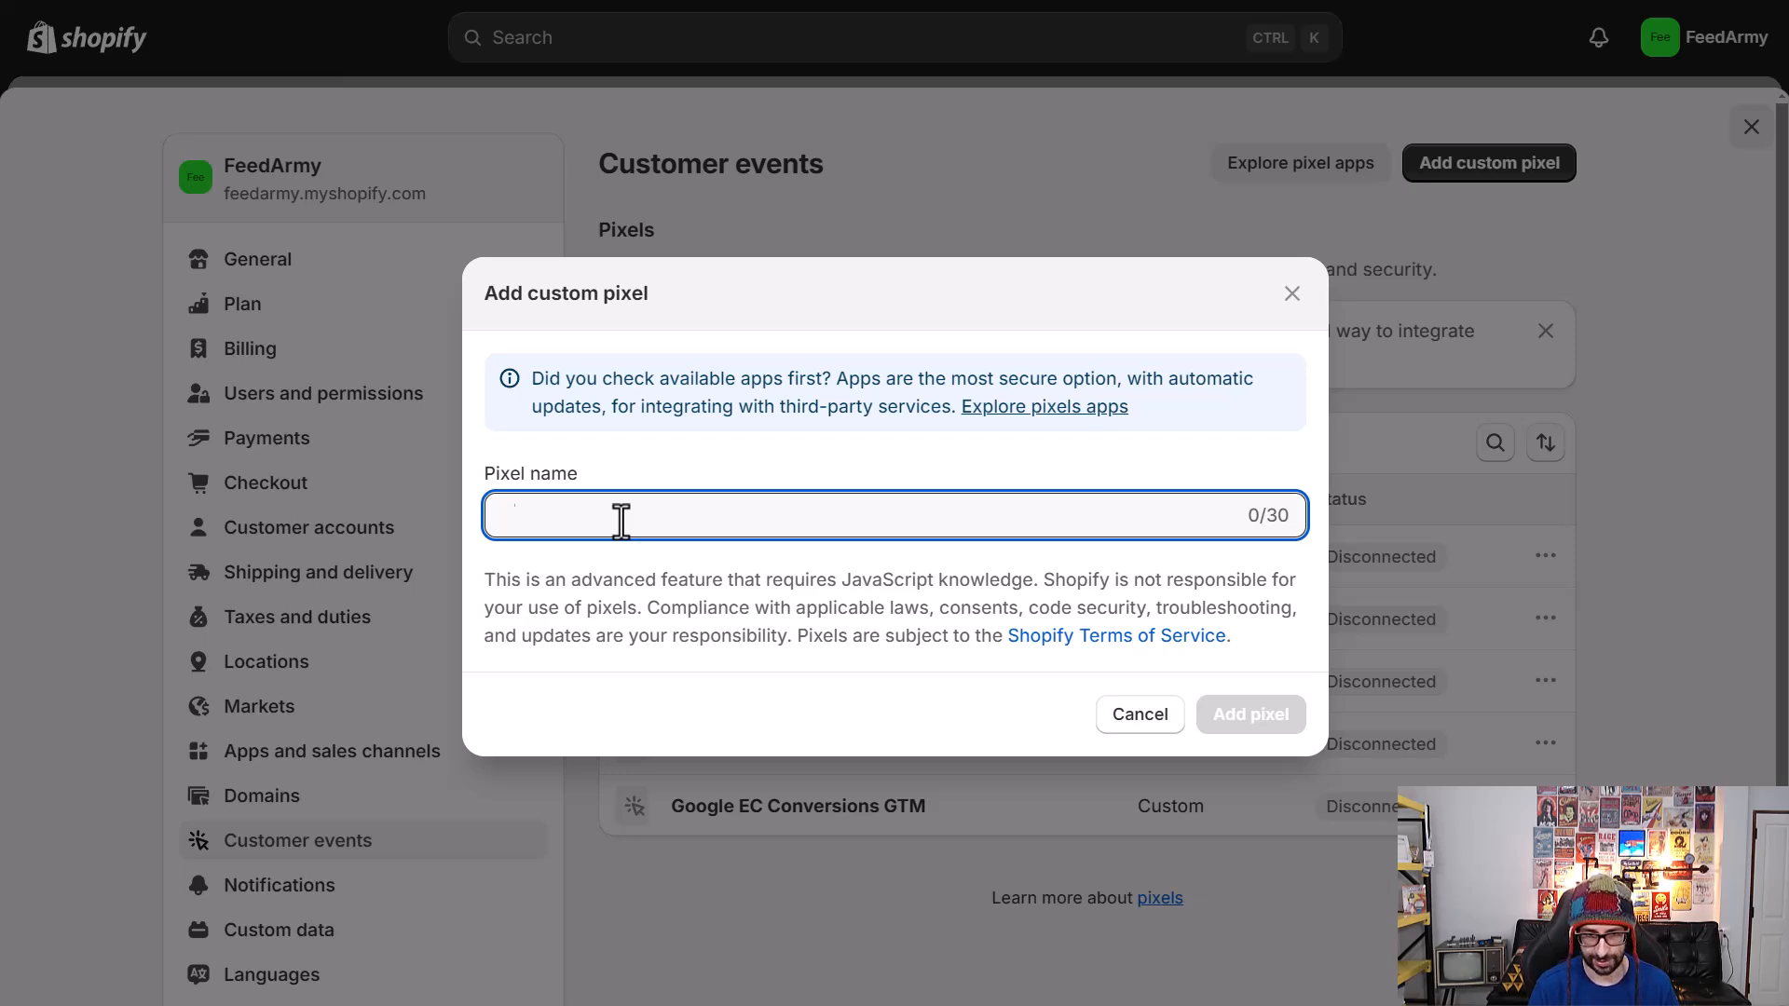
text(Google Ta)
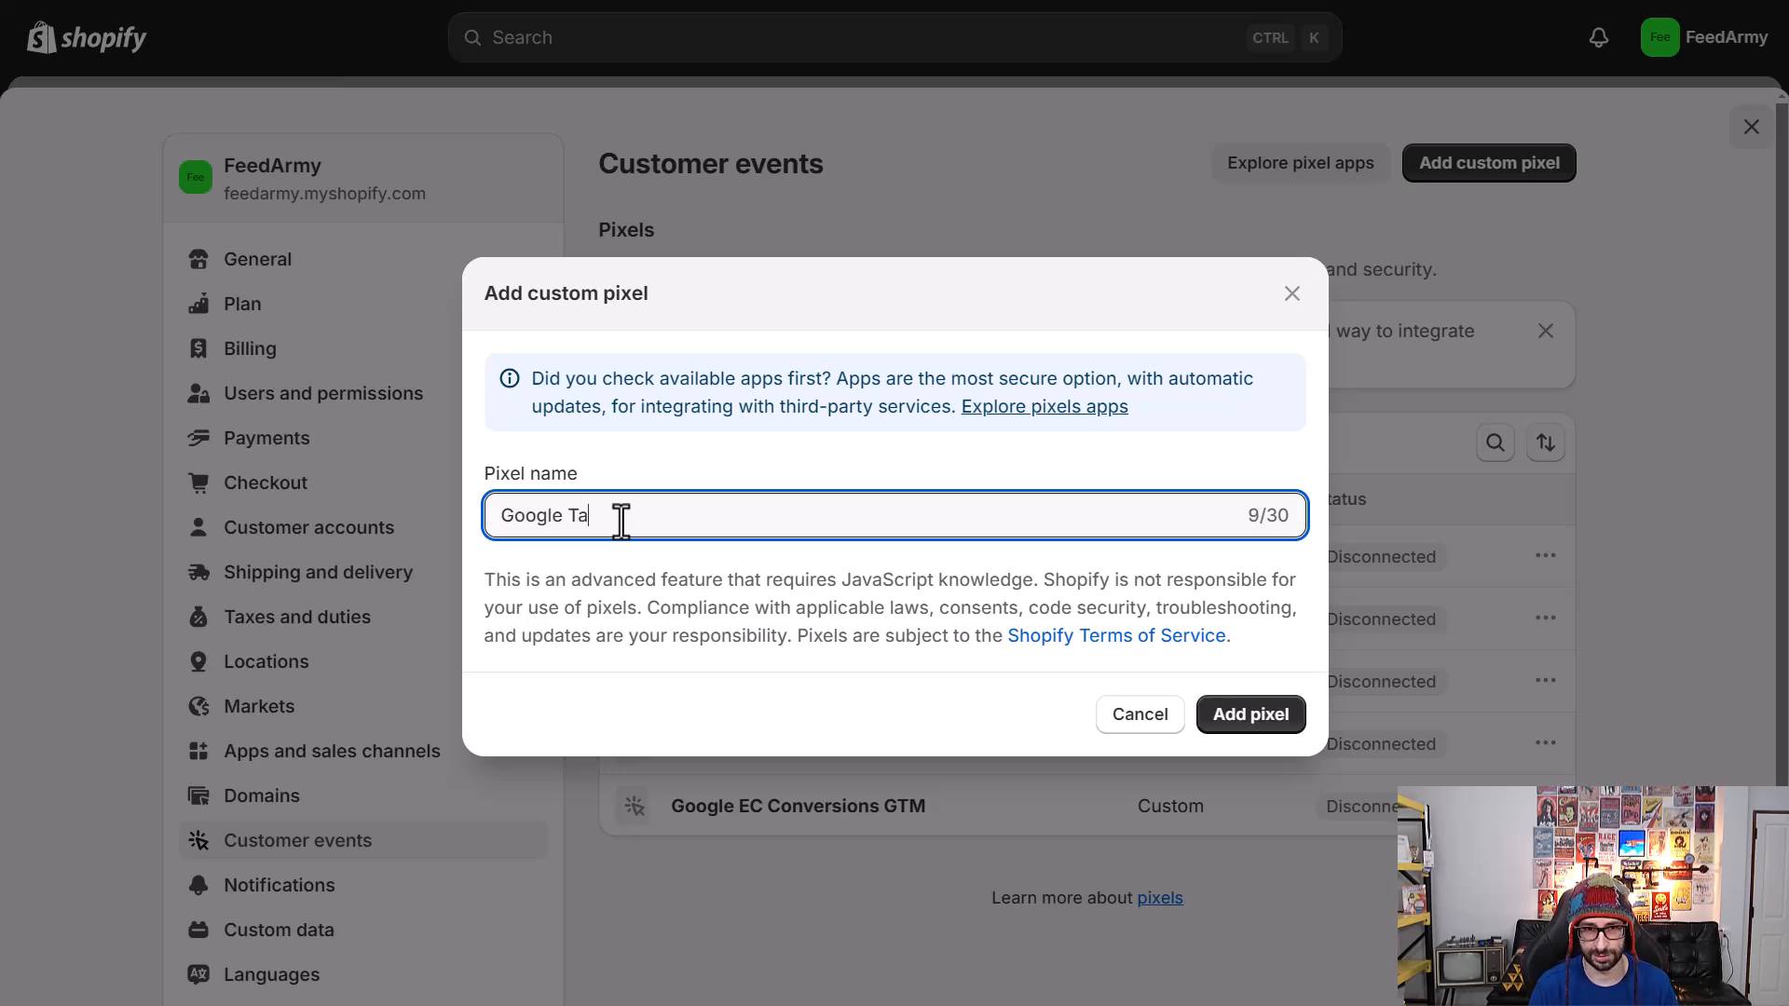
text(g Manager )
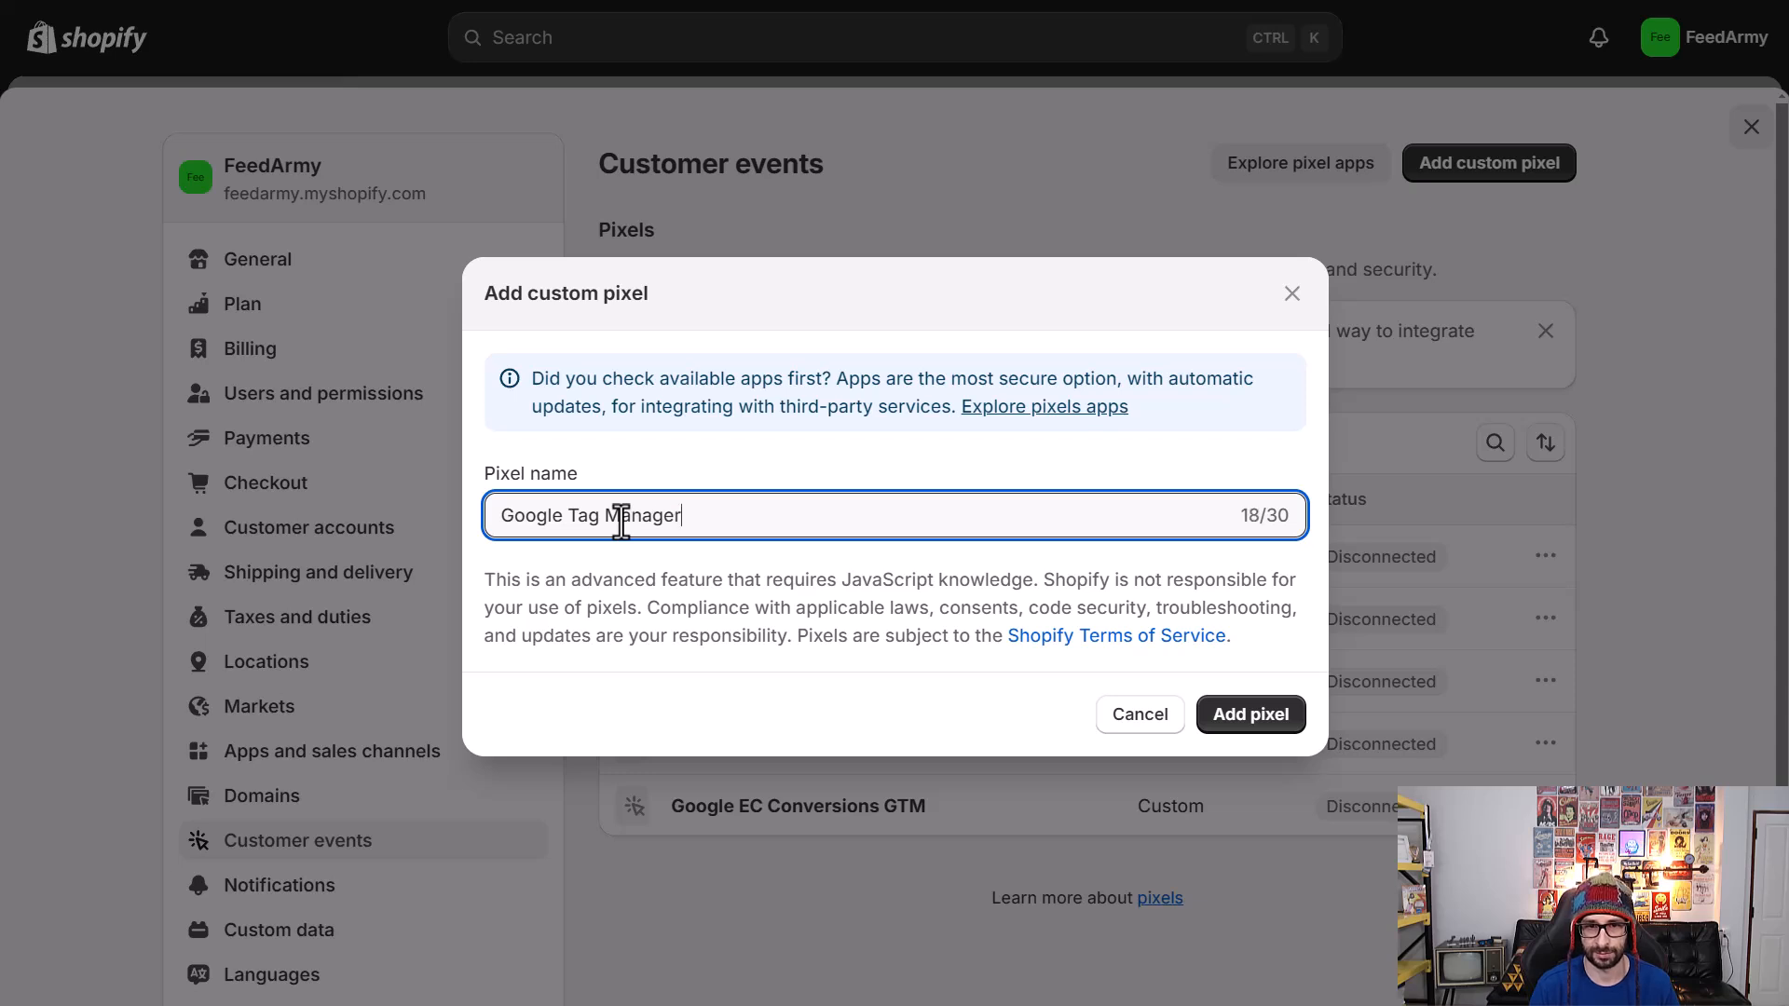
text(By Fee)
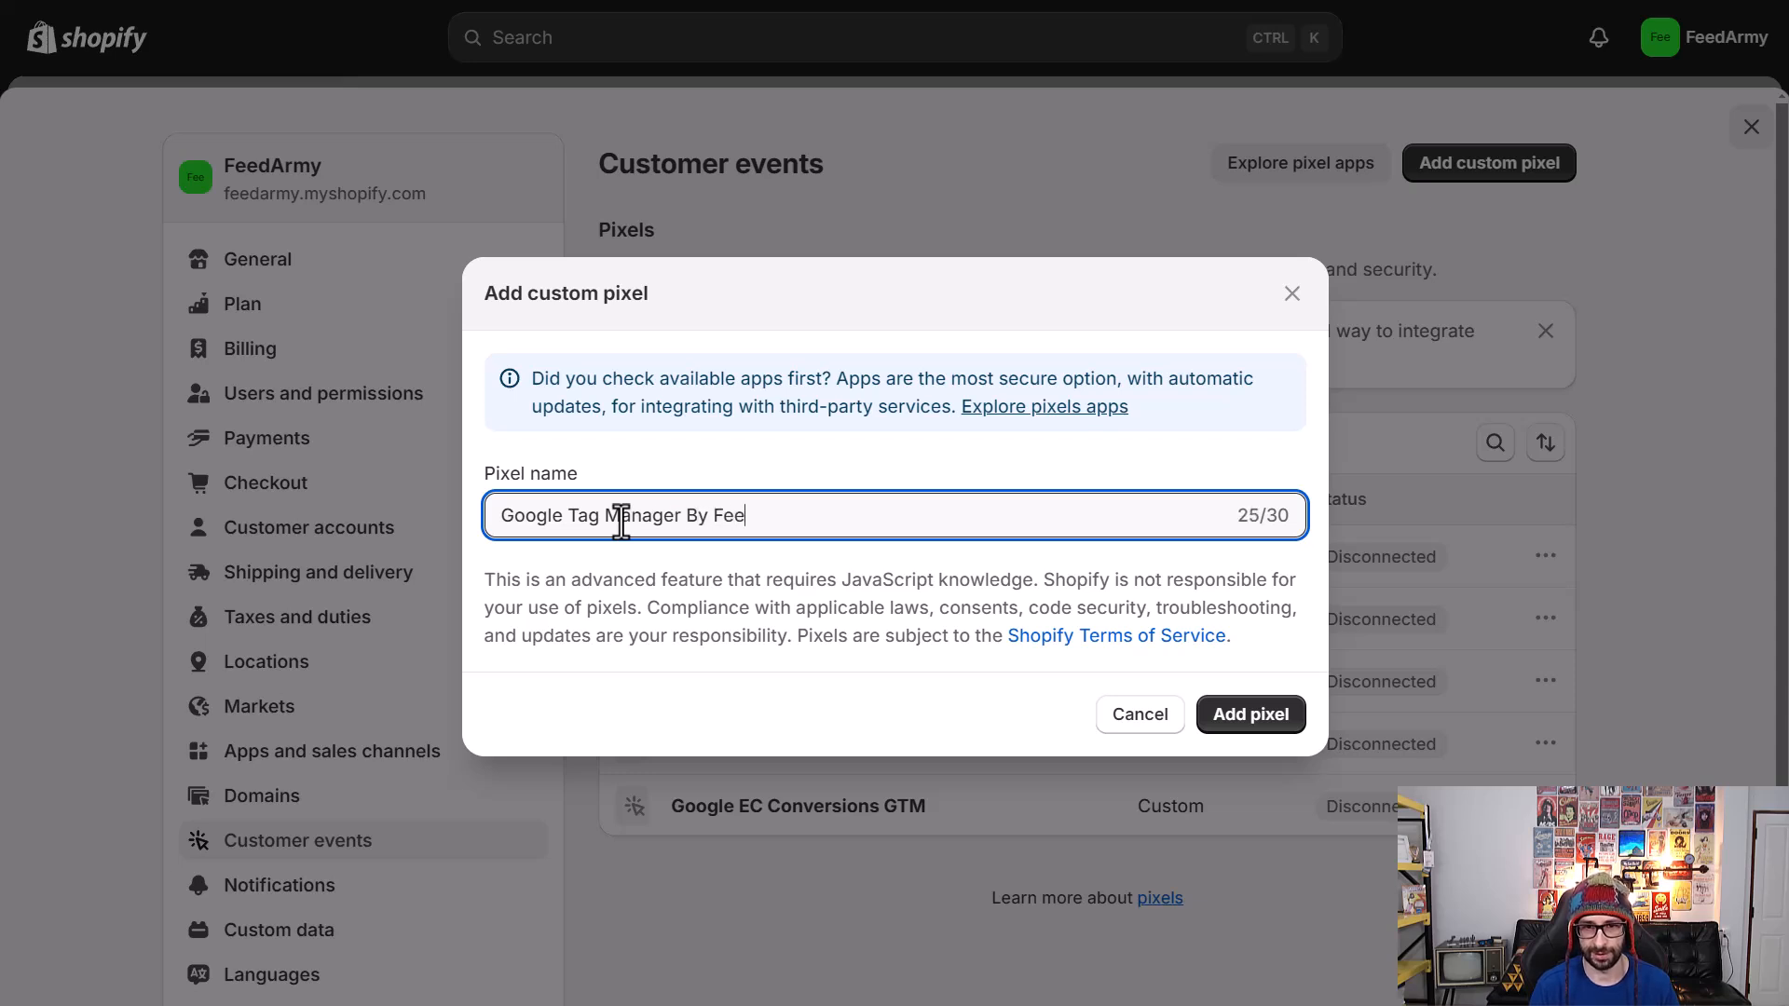
text(dArmy)
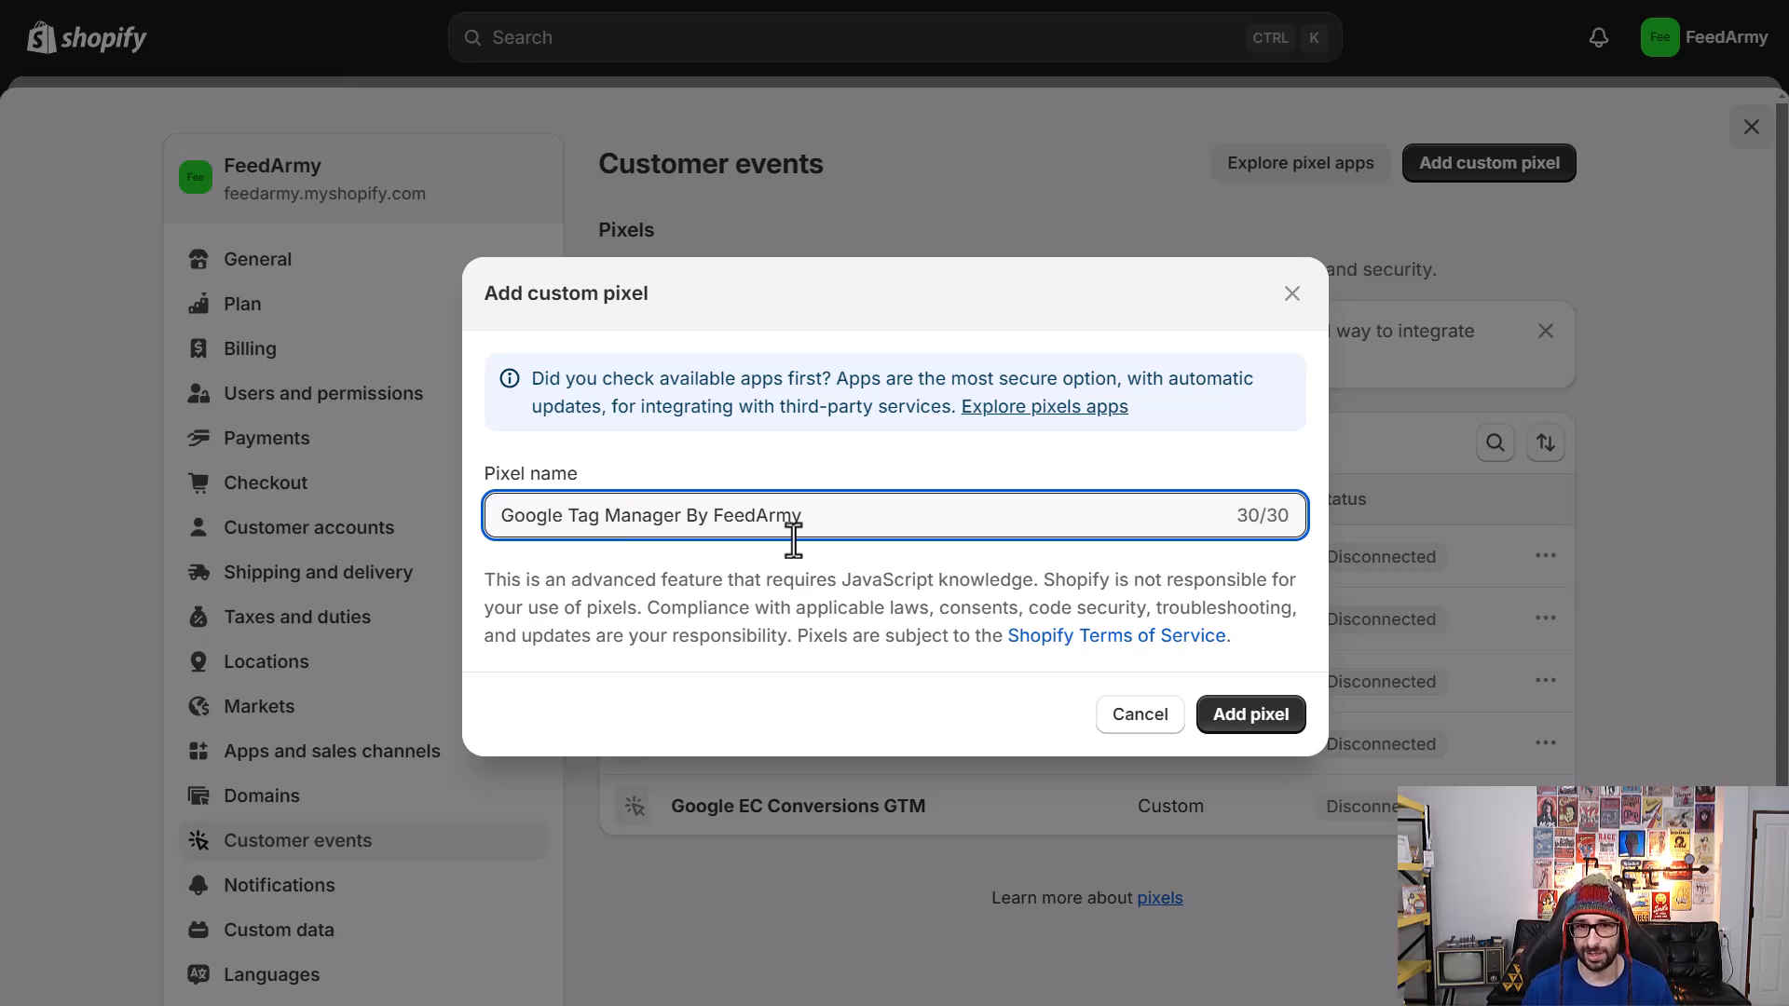
click(1272, 732)
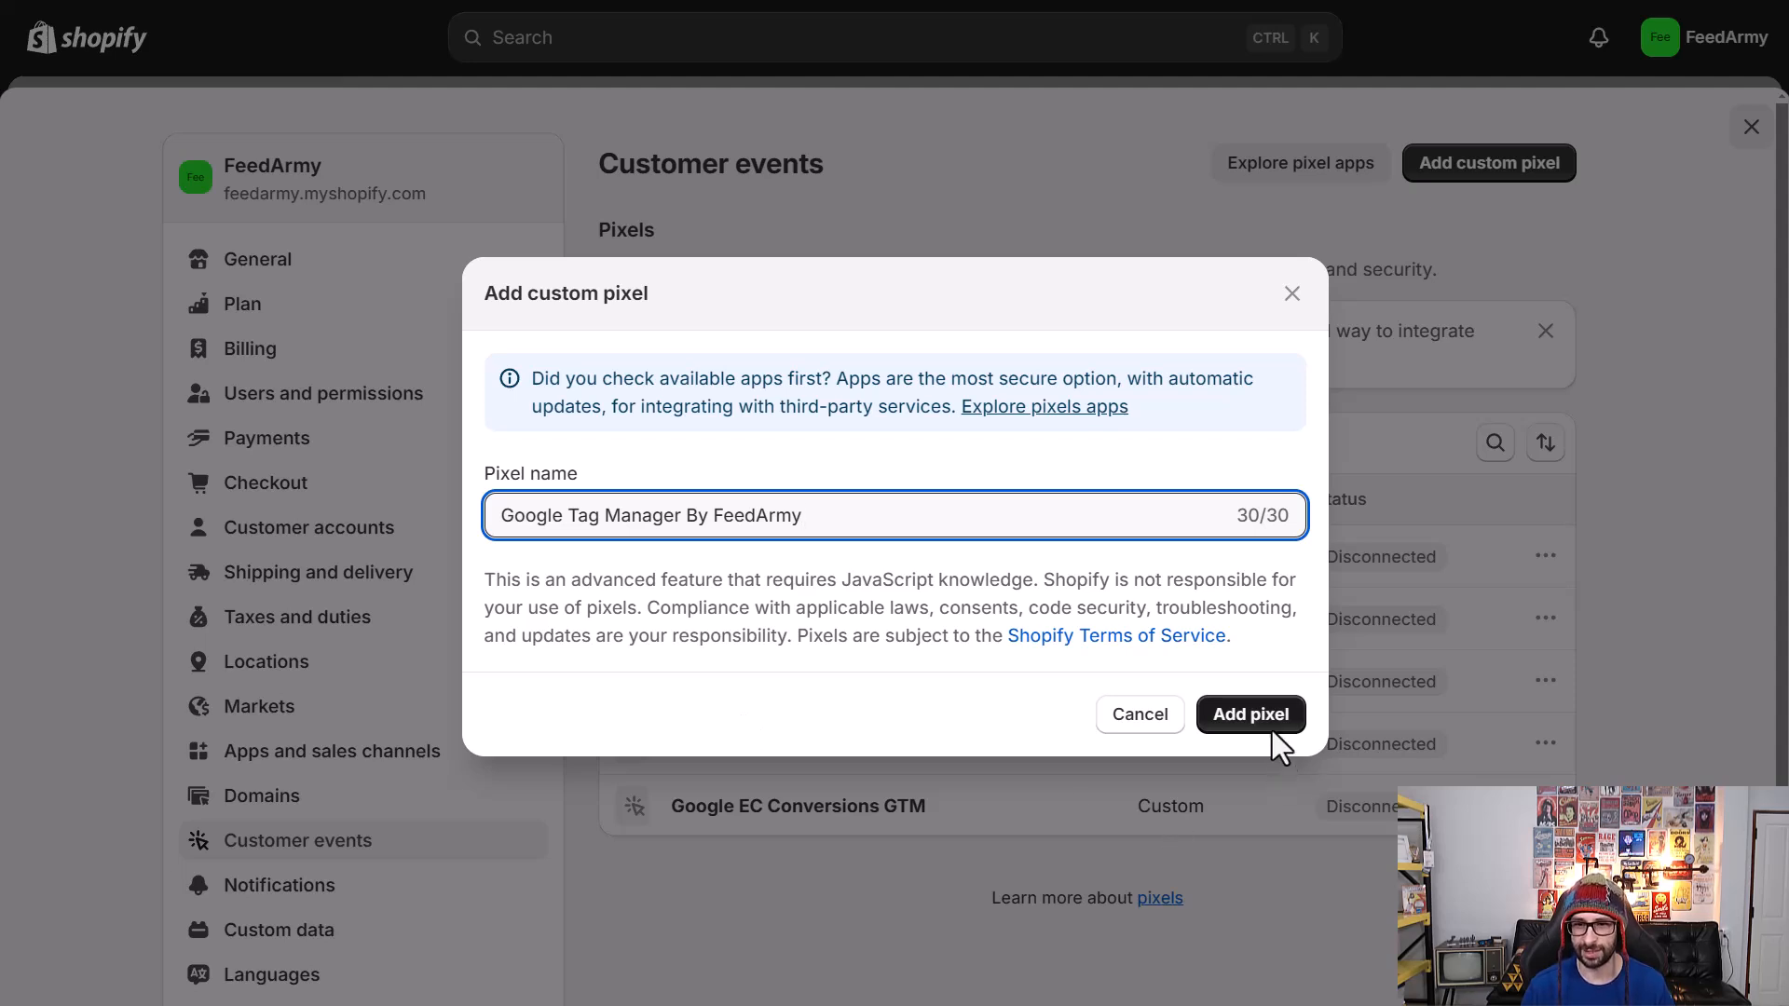
click(1272, 731)
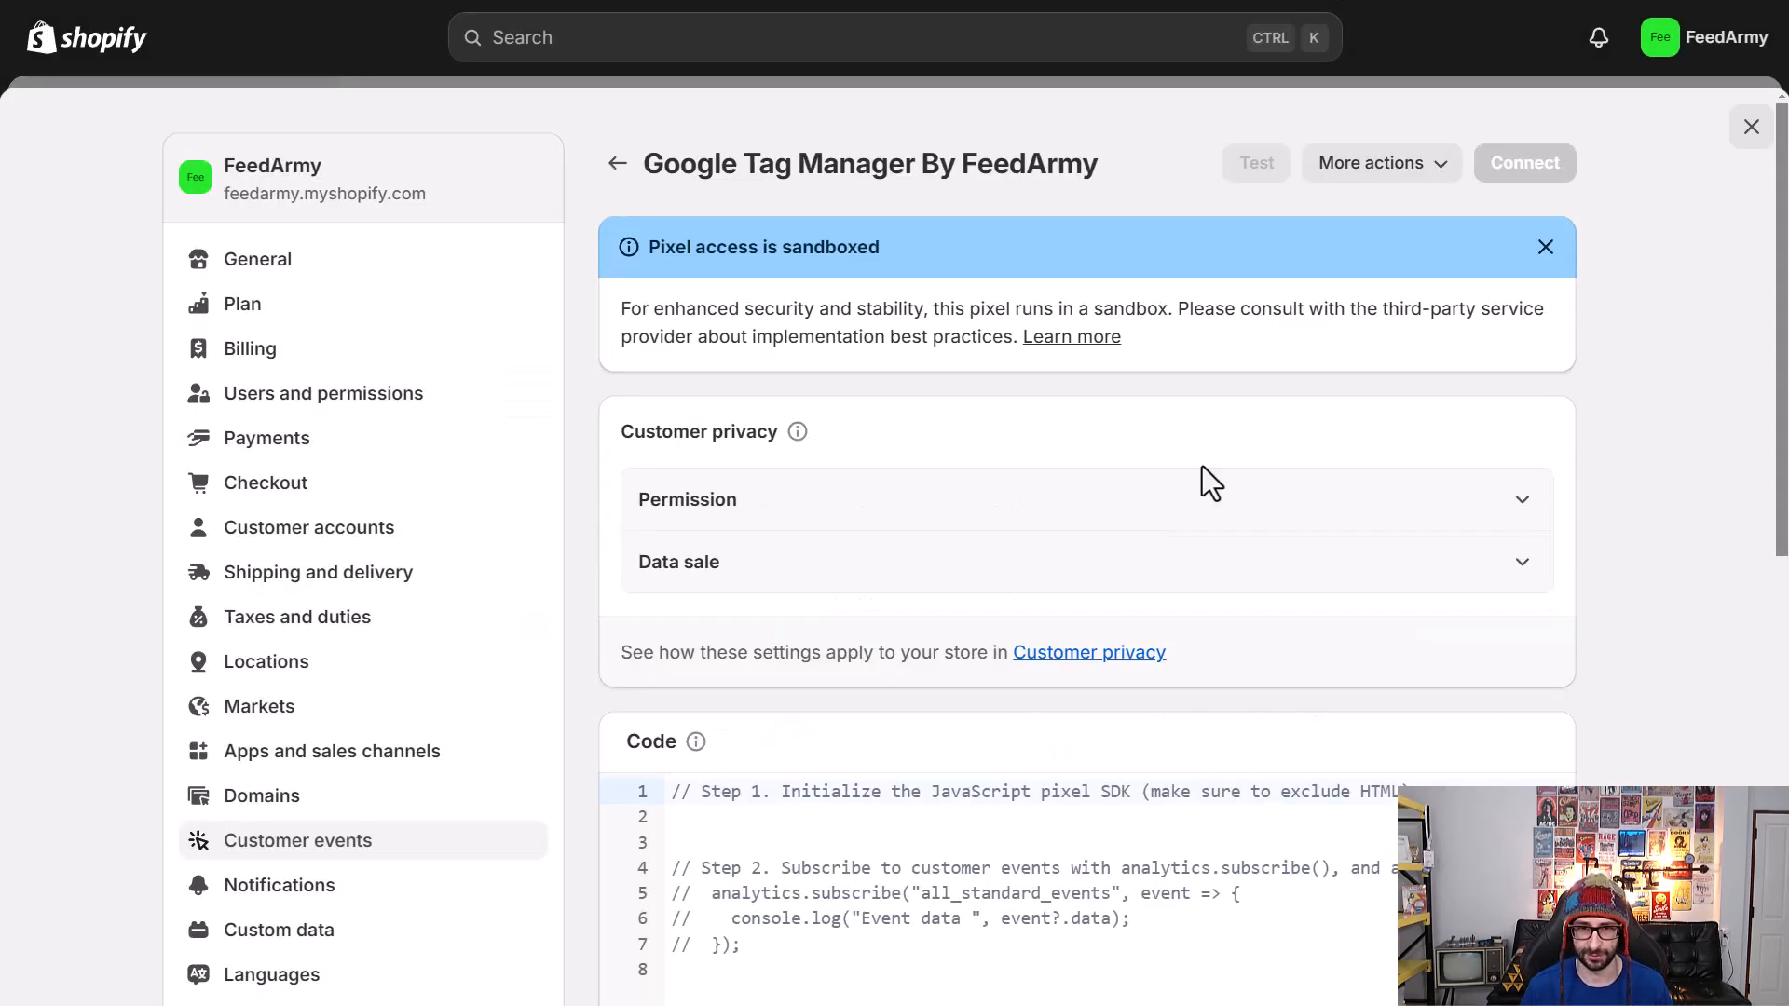
- Set the pixel's customer privacy permission to Not required and its data sale option to "Data collected does not qualify as data sale"
click(838, 504)
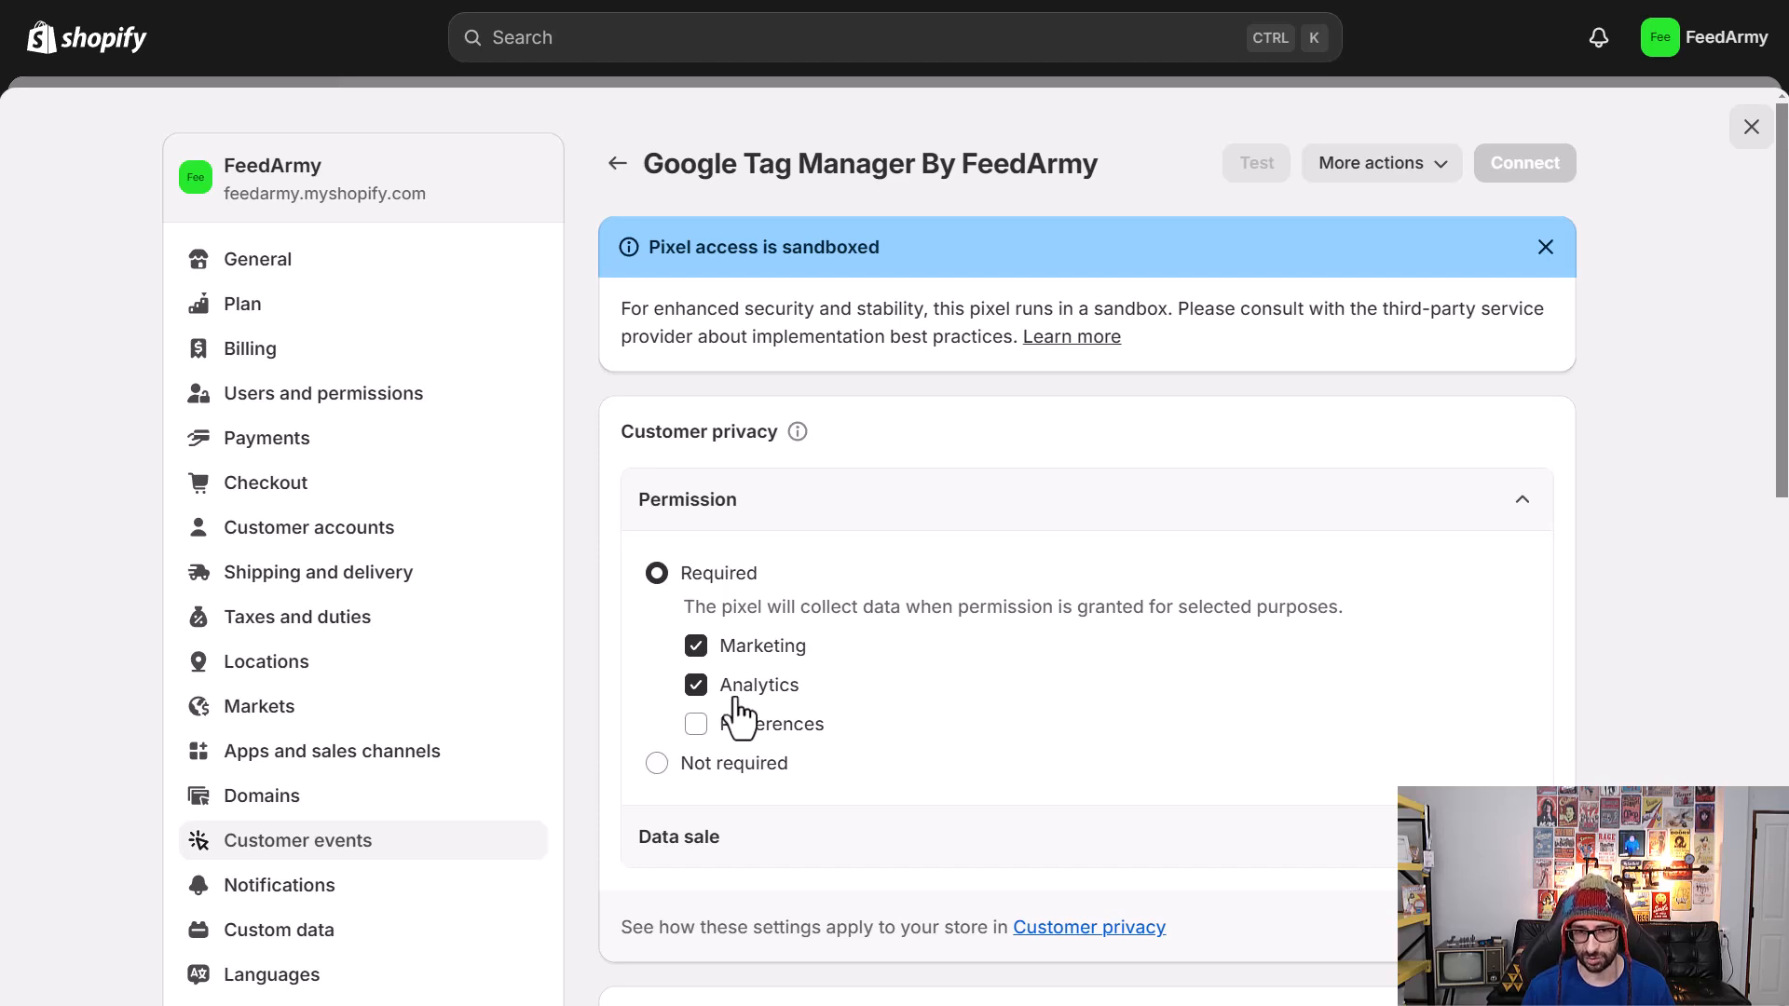
click(748, 767)
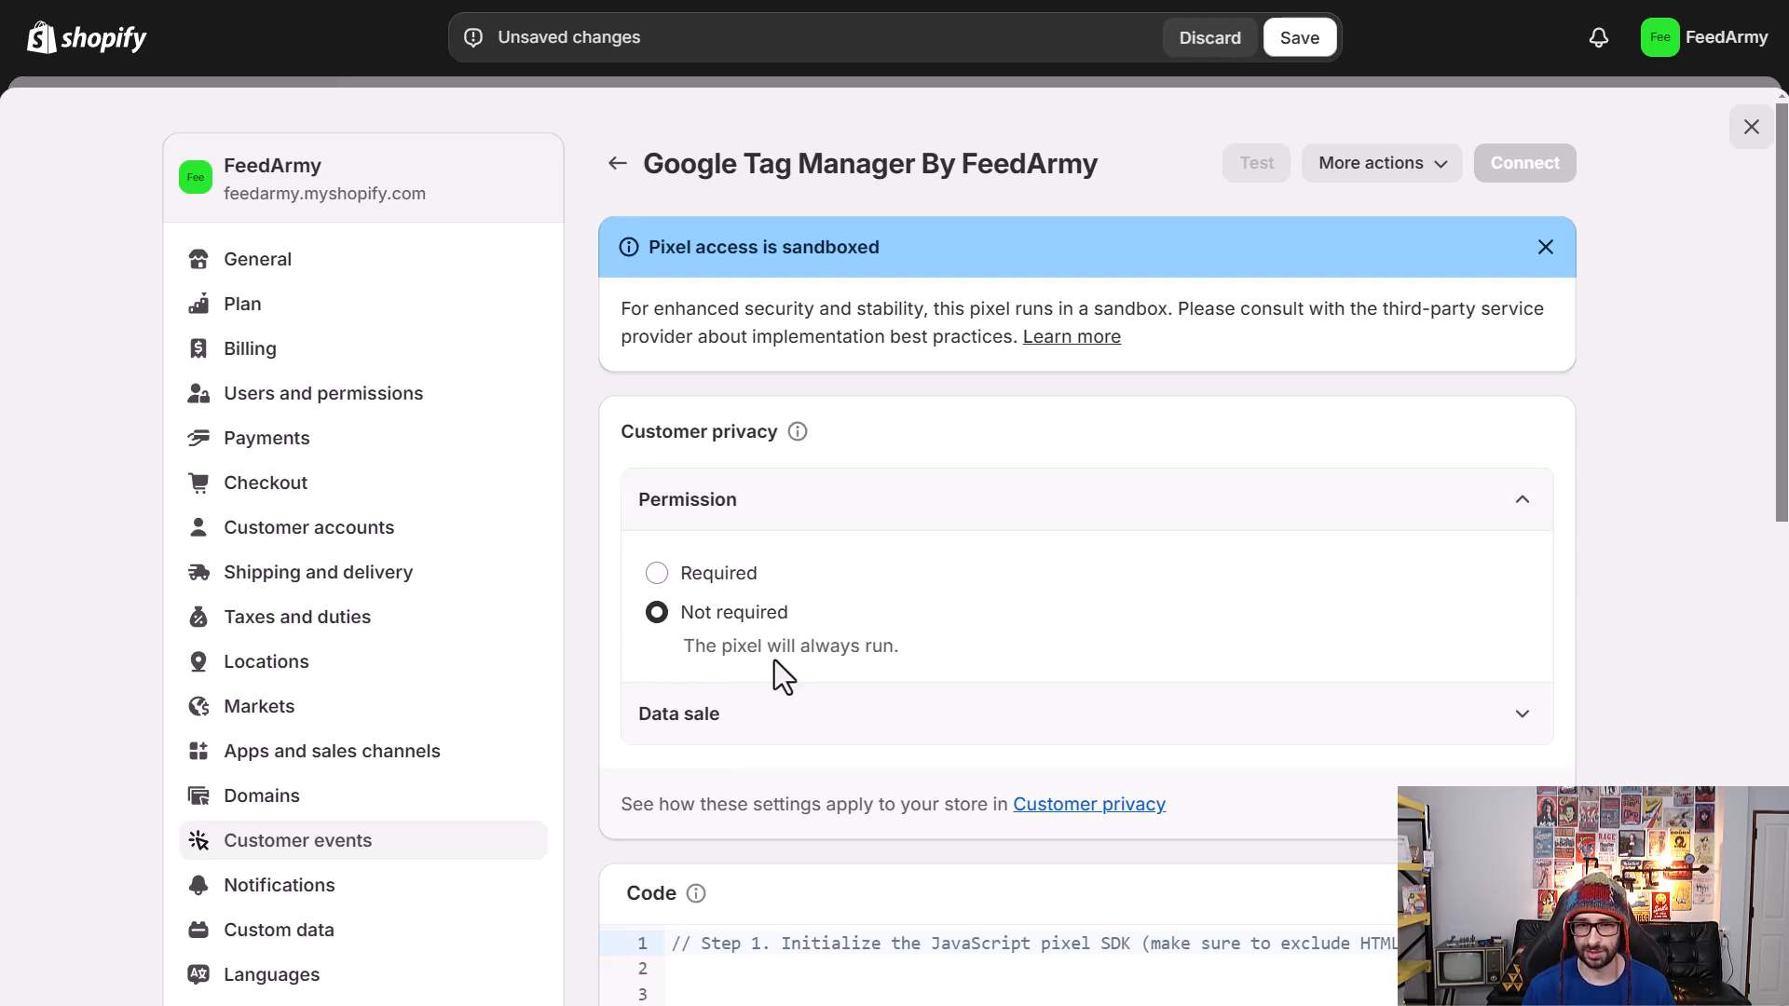
click(758, 727)
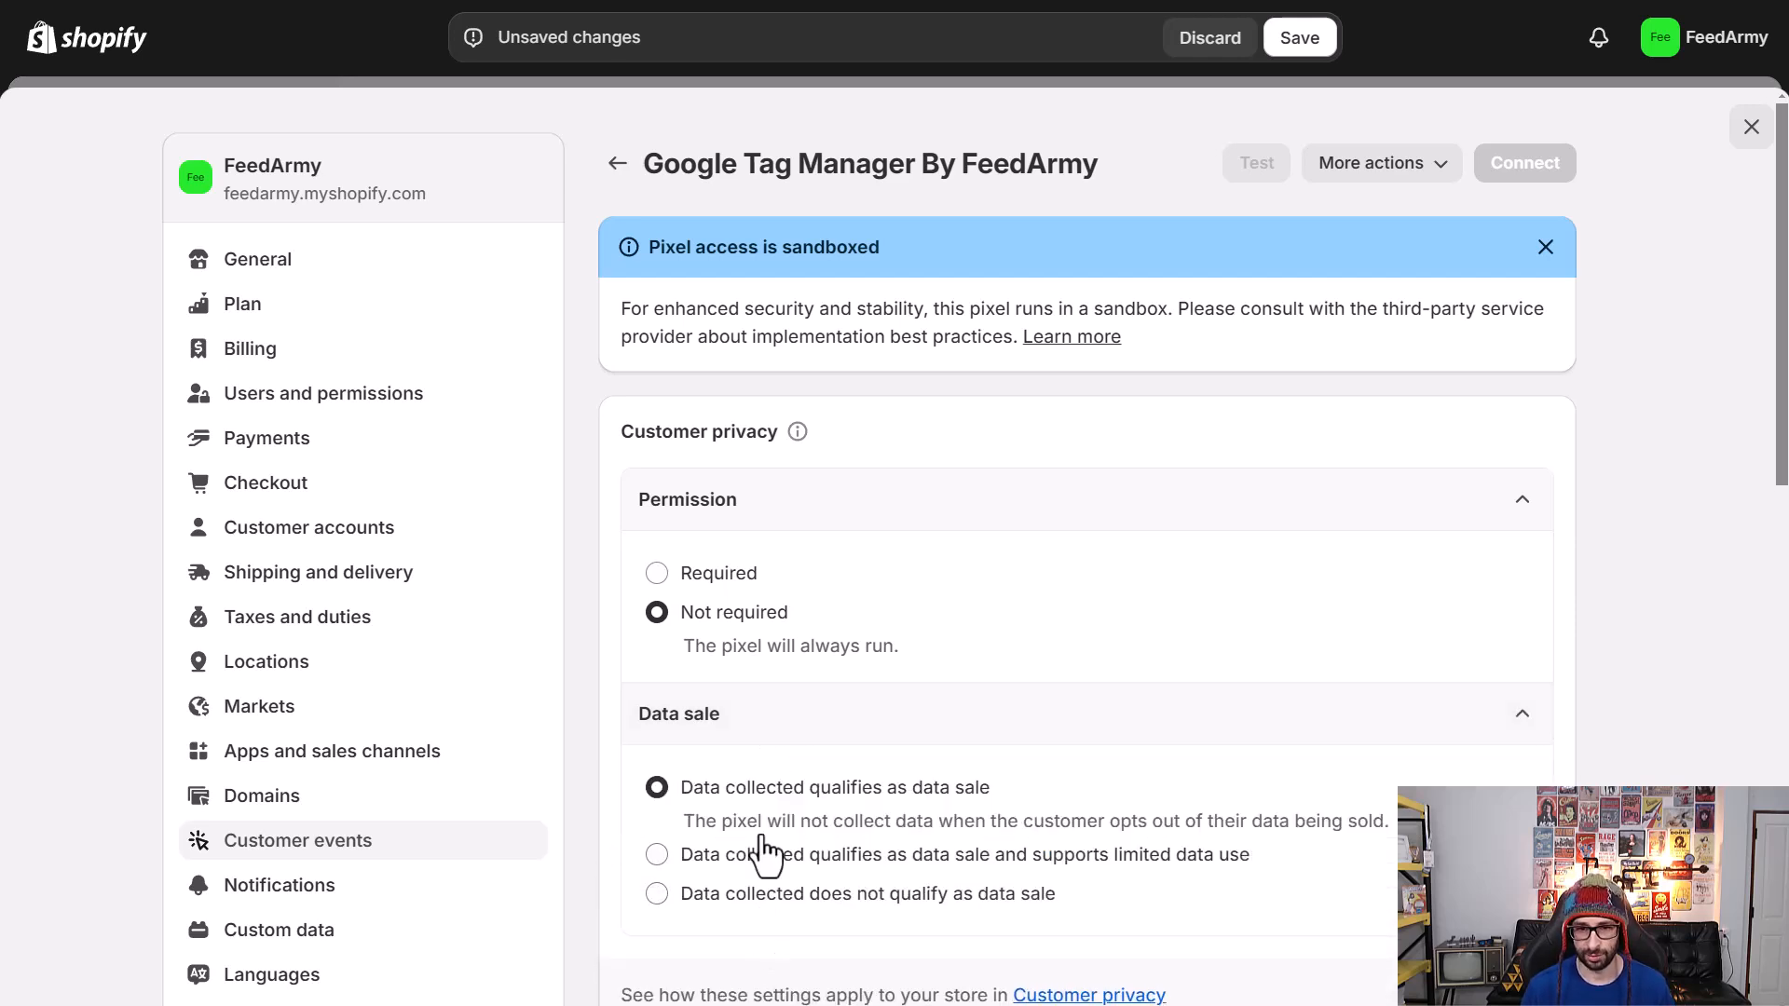
click(781, 905)
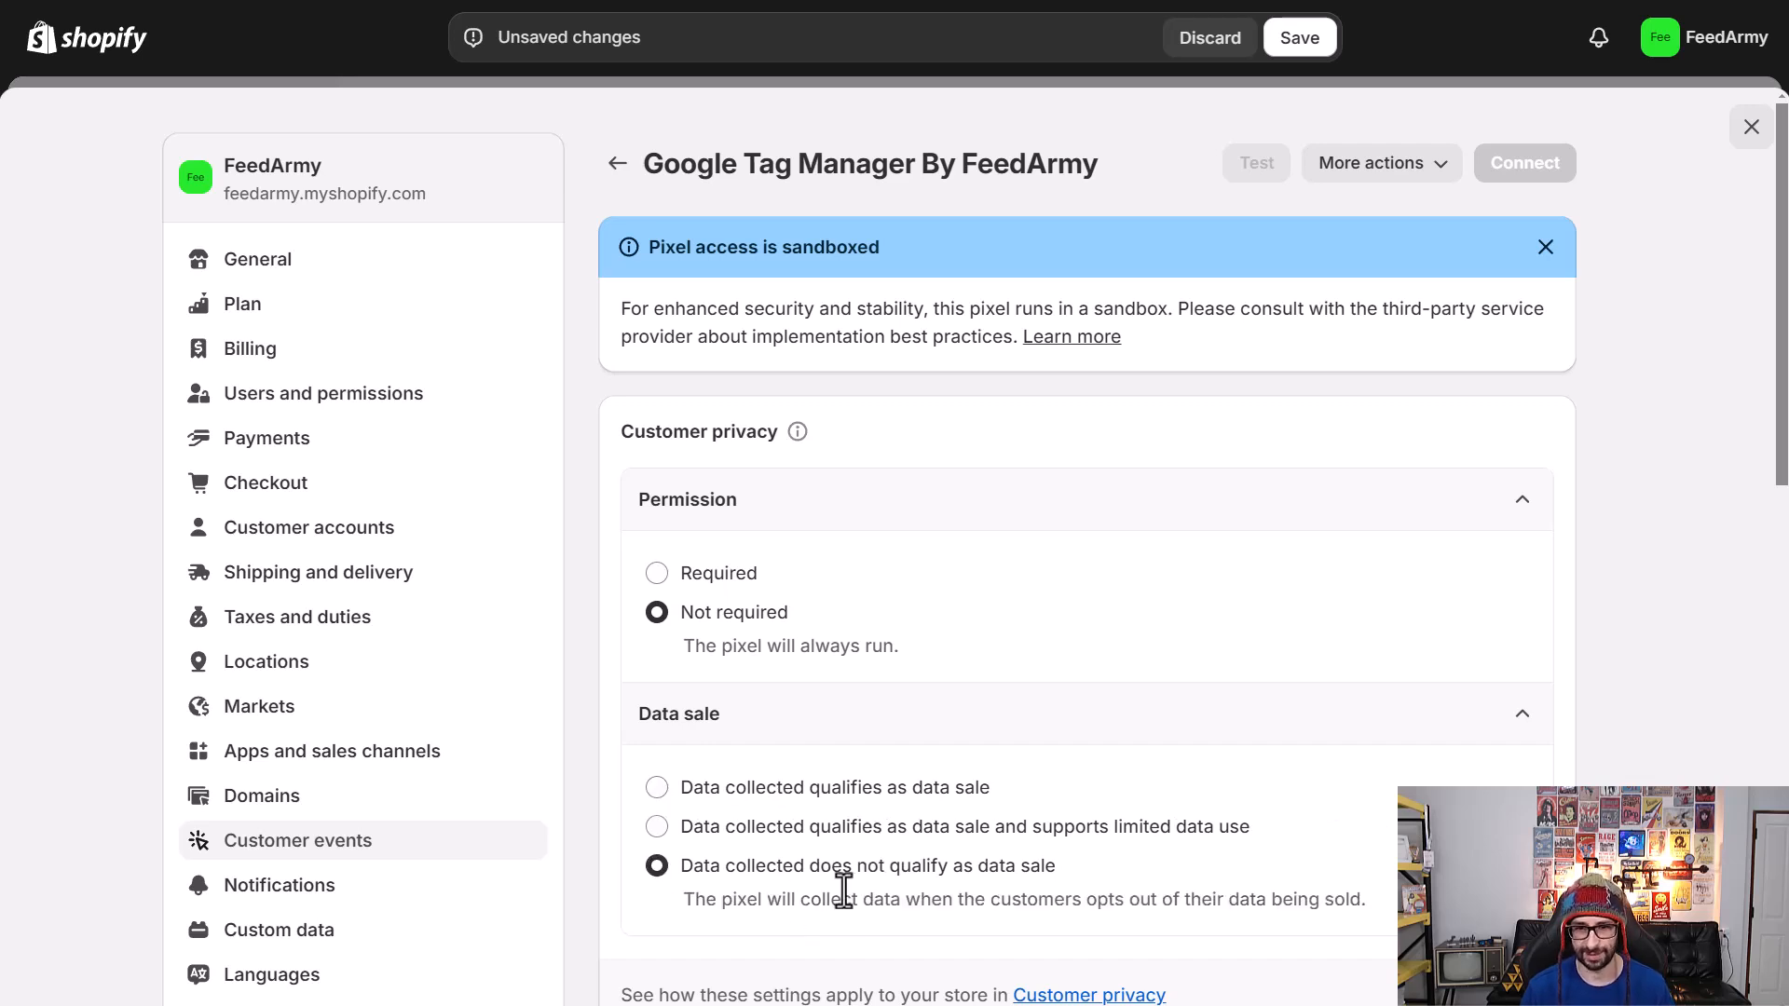
- Replace all of the pixel's default sample code with the copied FeedArmy code
scroll(848, 885, down, 5)
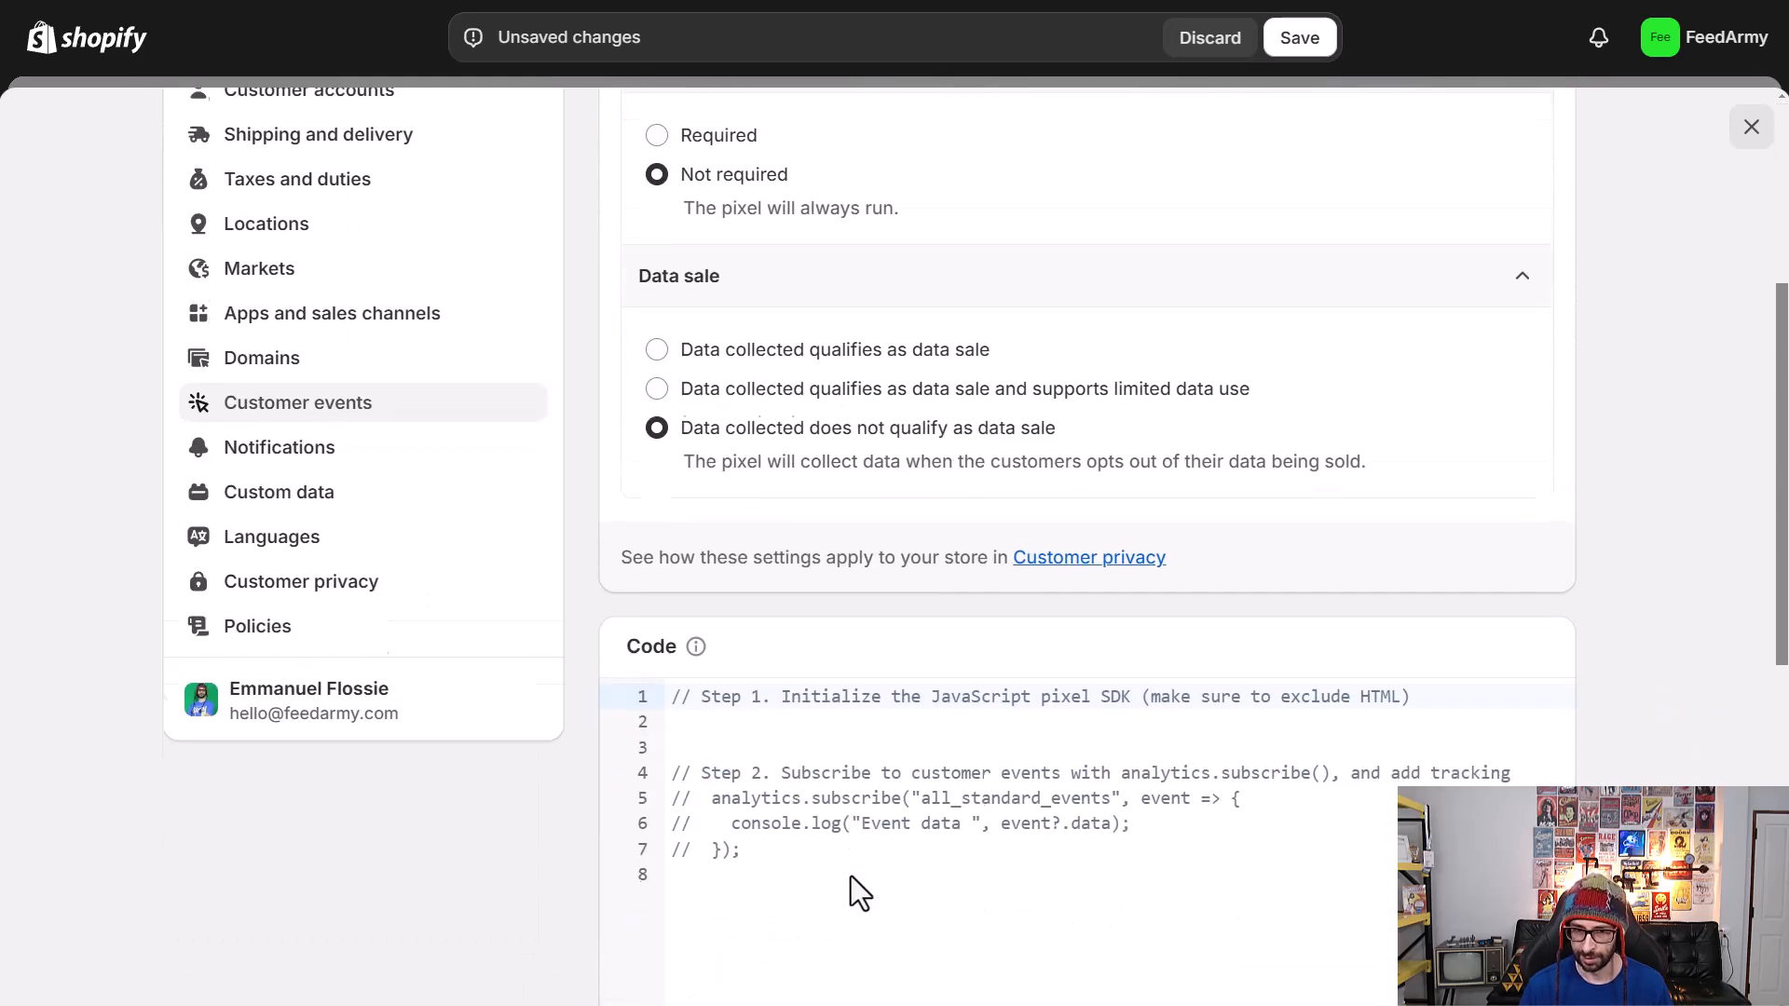
scroll(851, 876, down, 3)
click(899, 679)
key(ctrl+a)
key(ctrl+v)
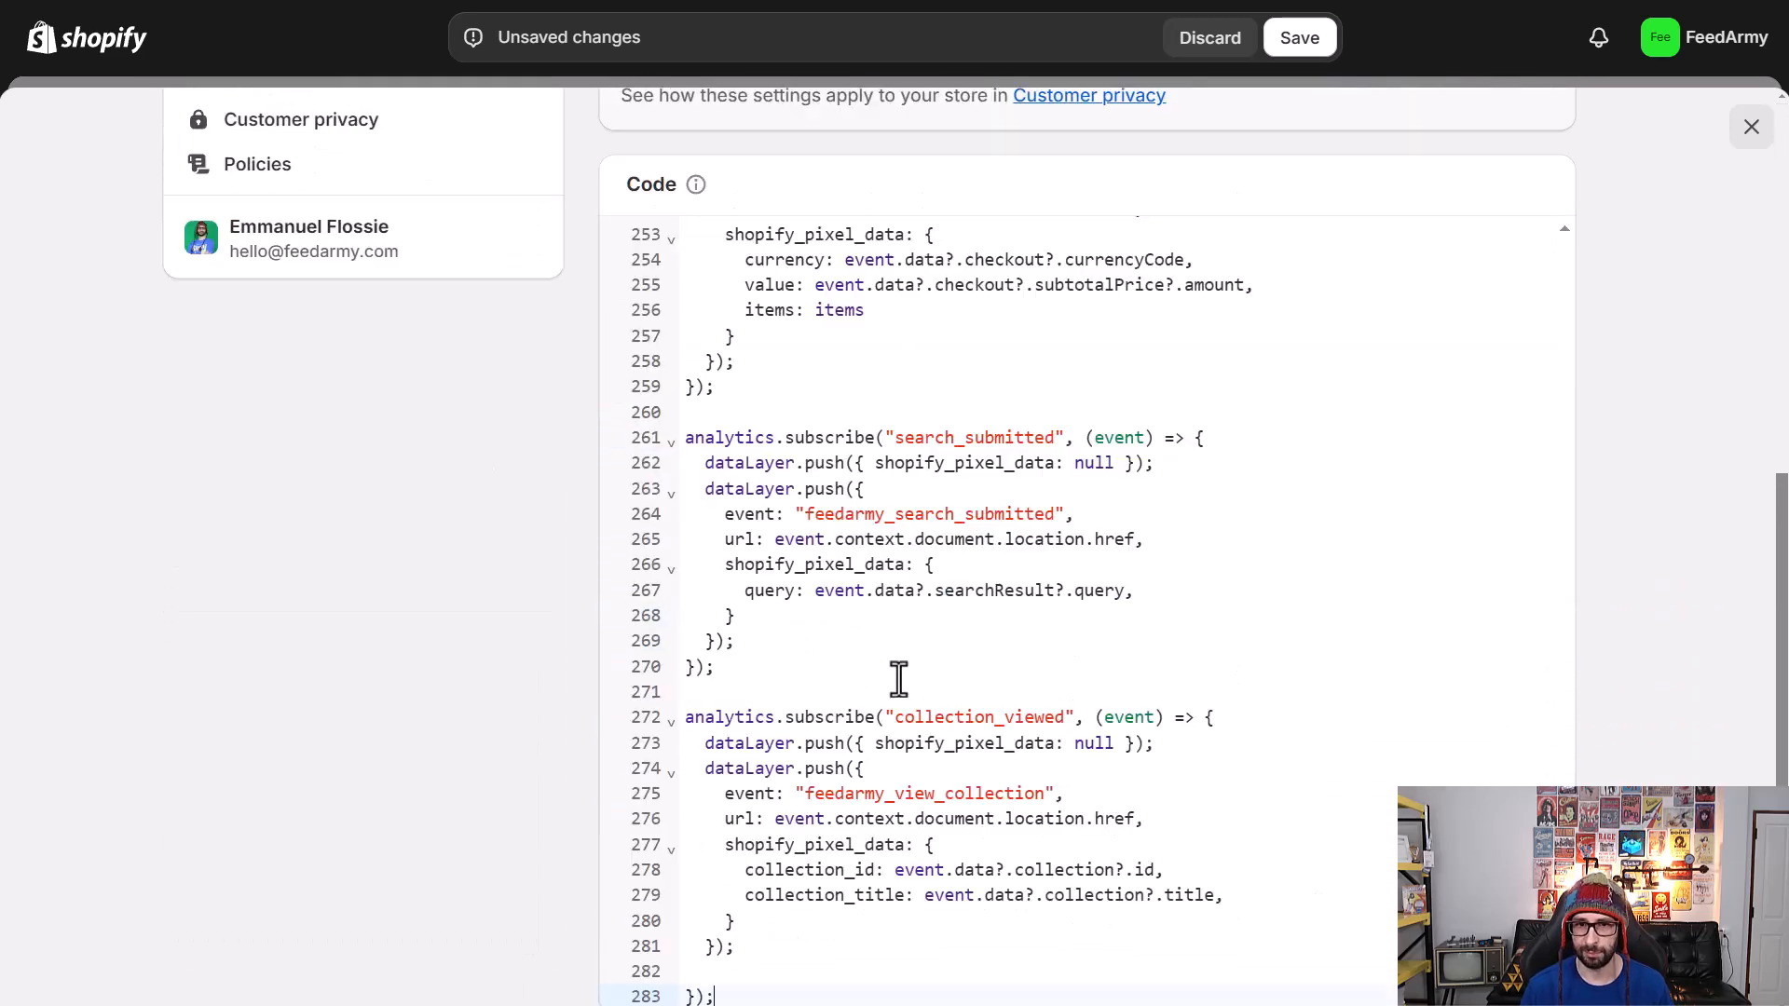
- Copy the container ID from Google Tag Manager's install snippet and use it to replace the placeholder in GOOGLE_TAG_MANAGER_ID in the Shopify pixel code
scroll(1548, 769, up, 20)
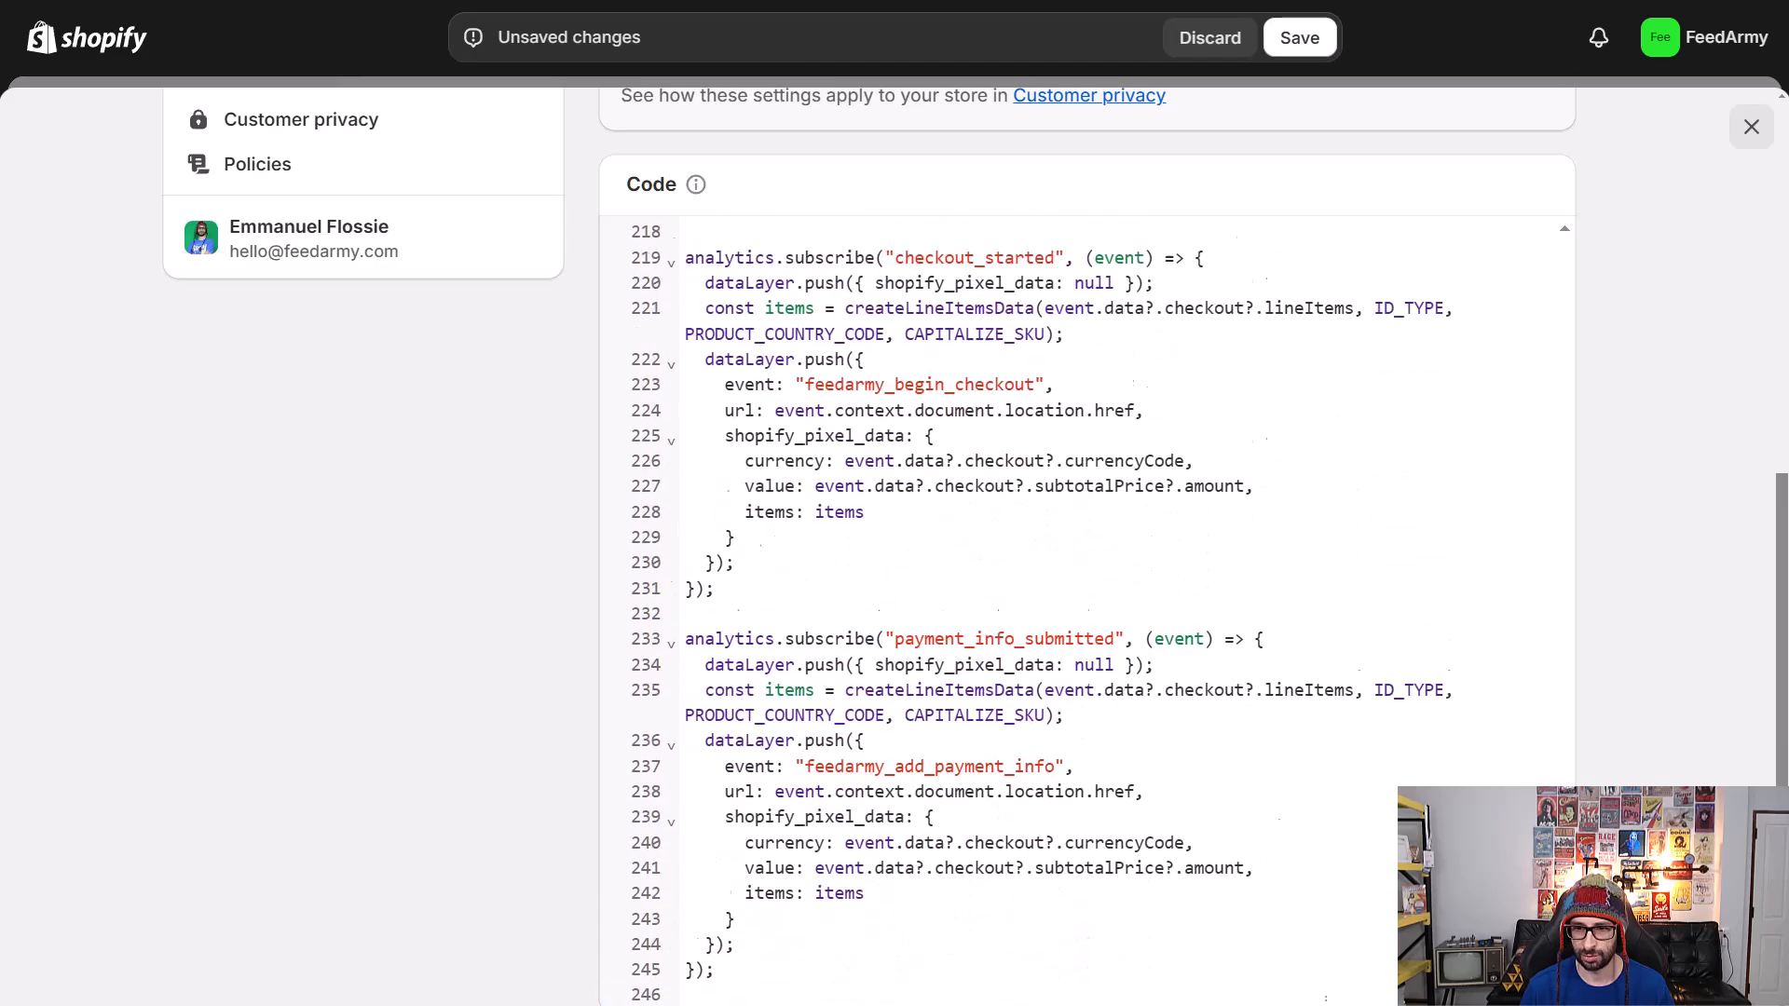
scroll(1327, 679, up, 20)
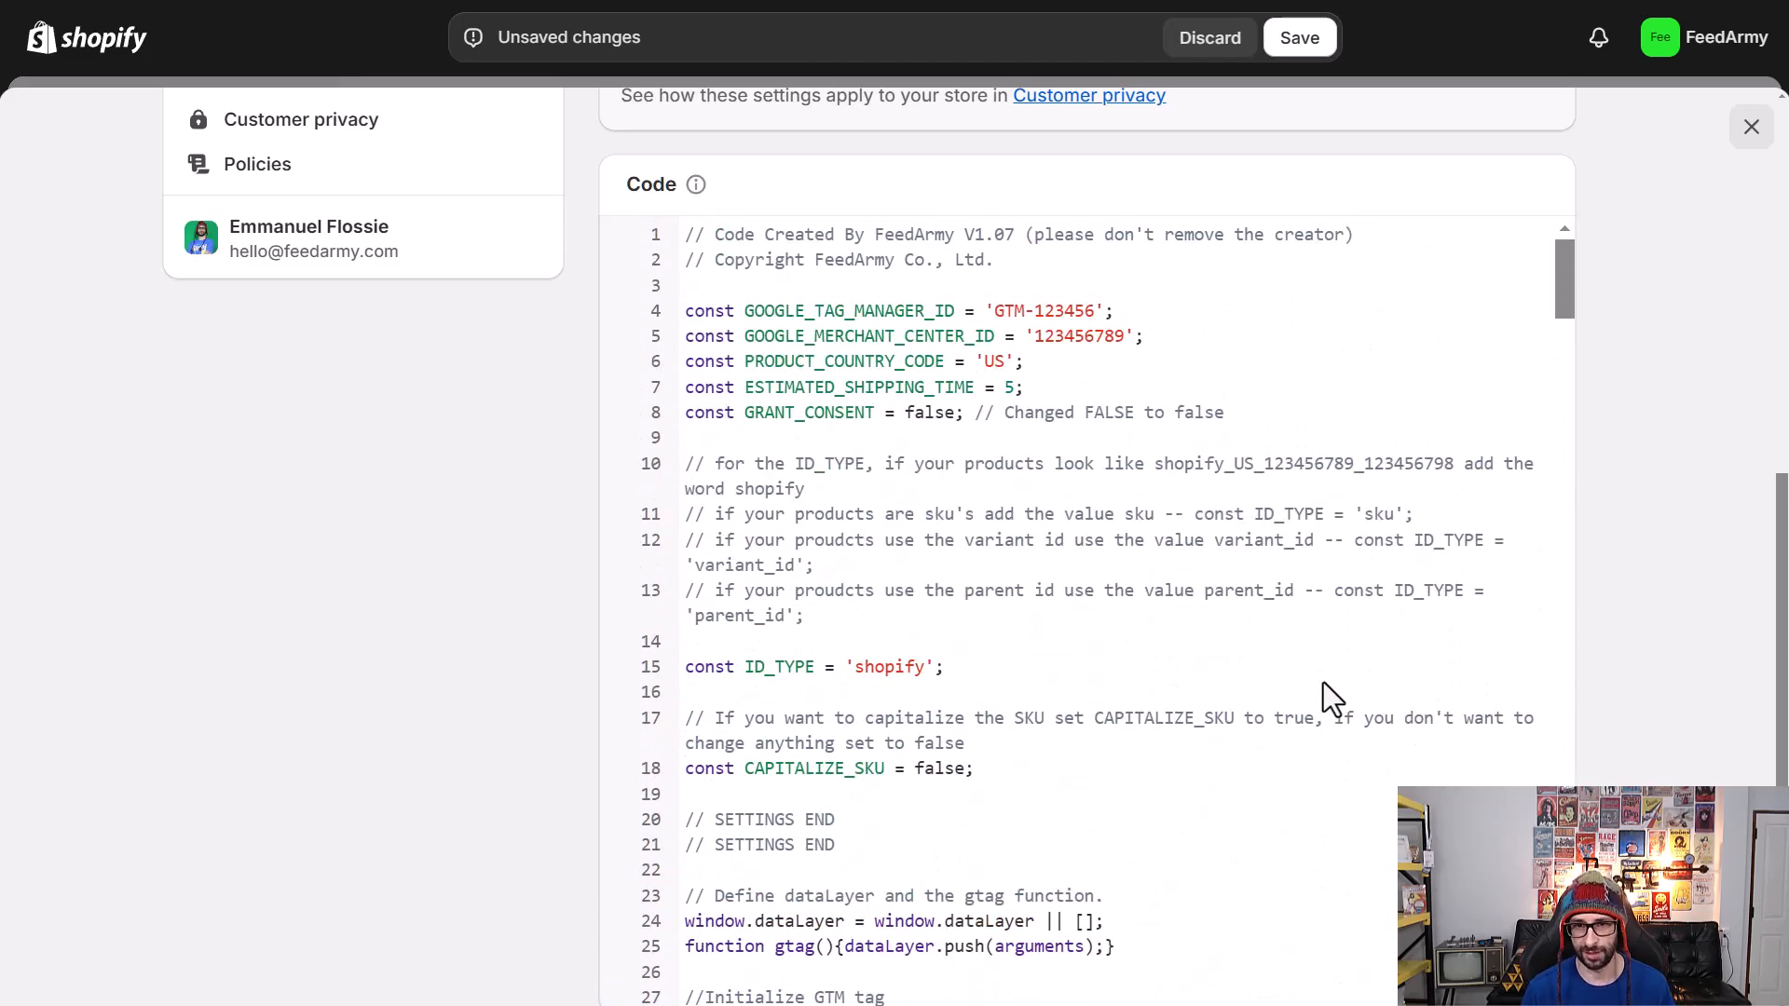
scroll(1050, 455, up, 2)
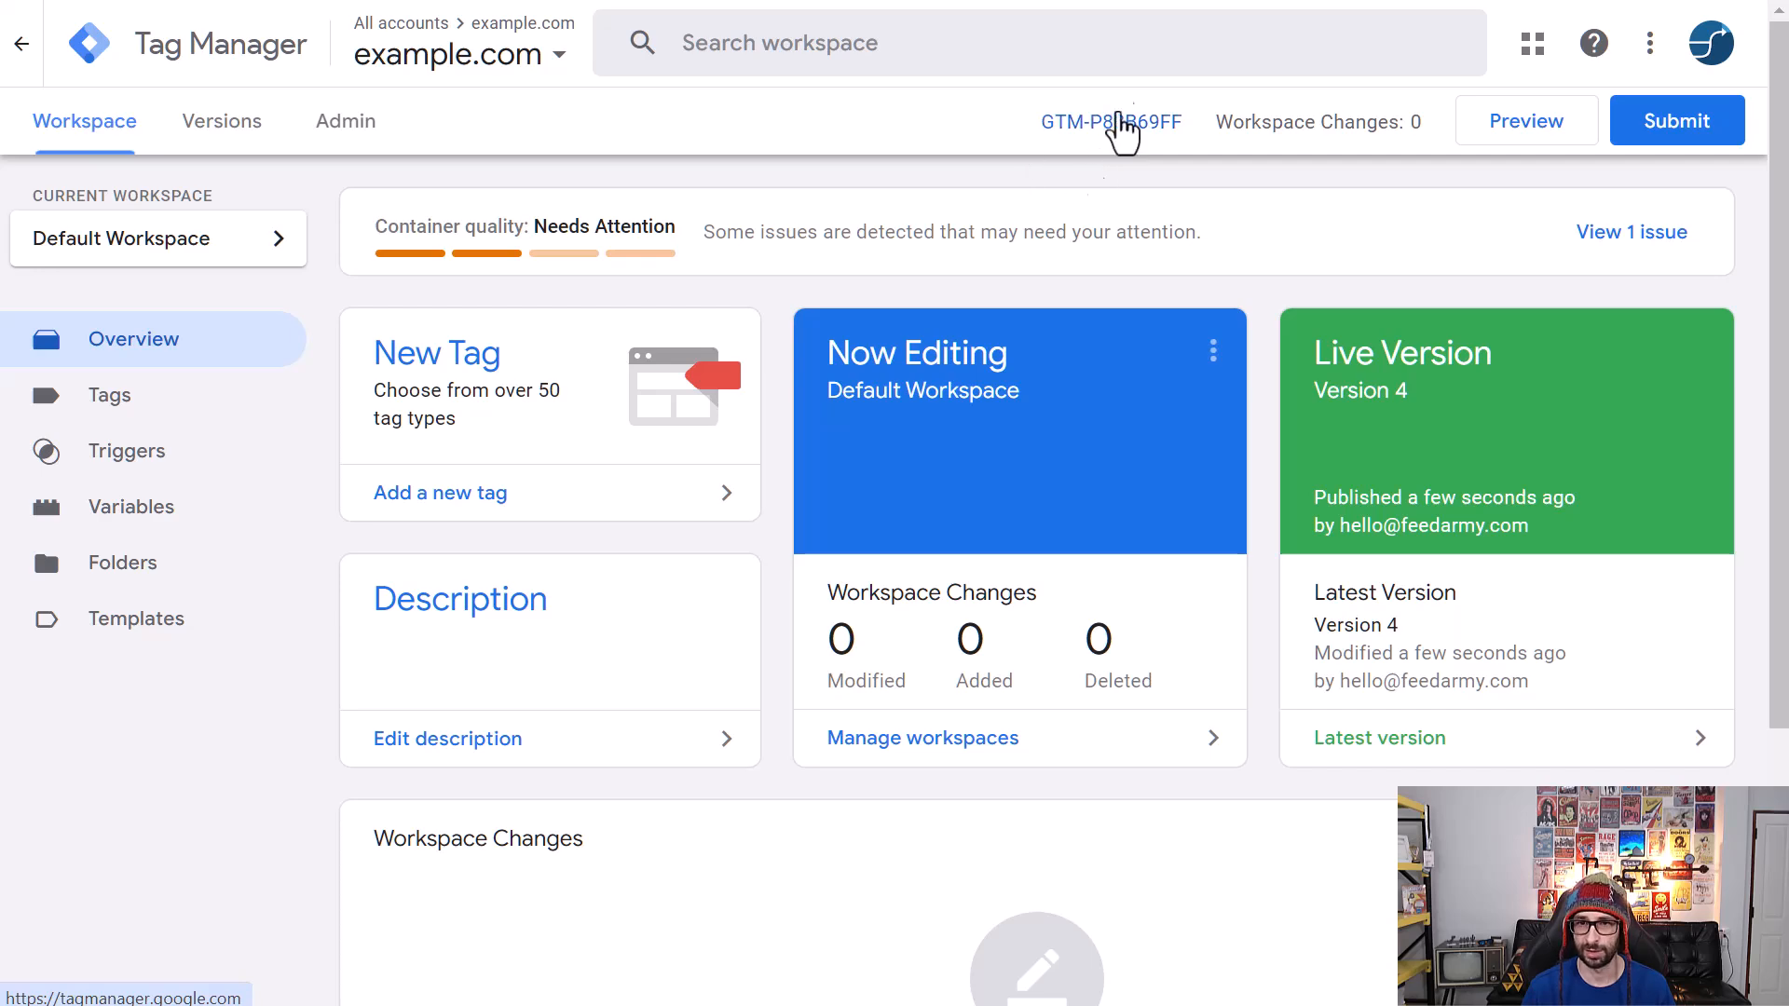
click(1101, 129)
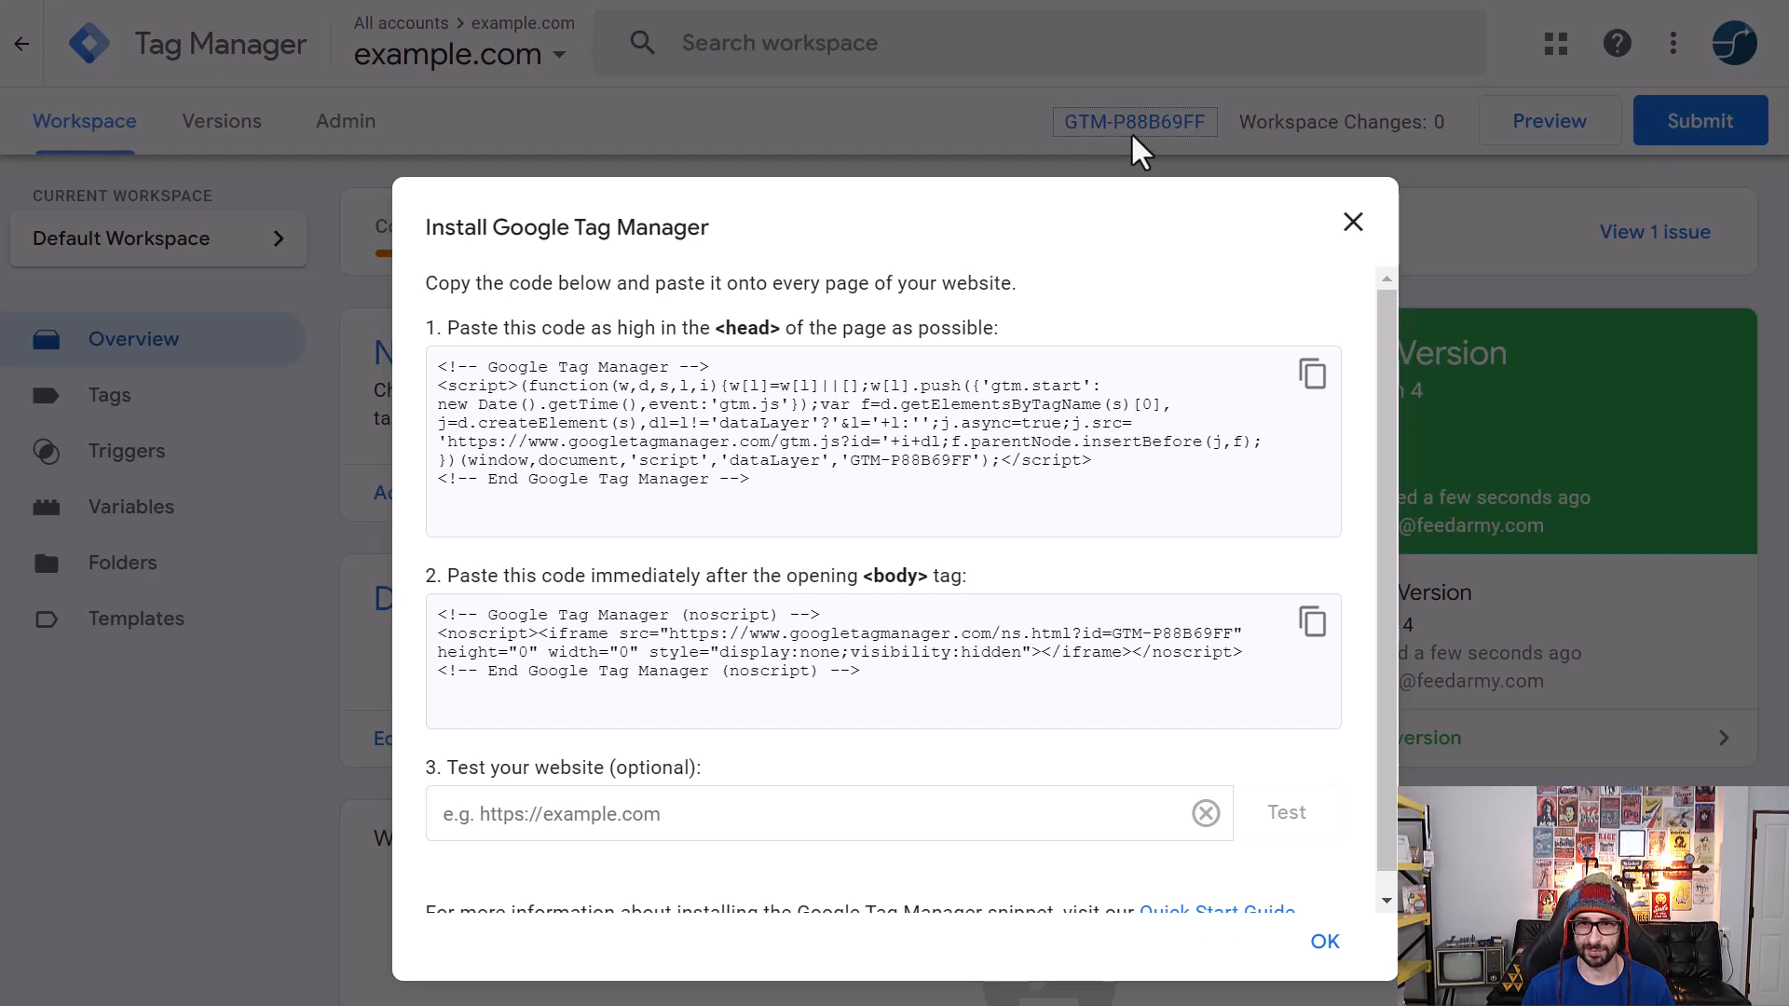
double_click(918, 461)
key(ctrl+c)
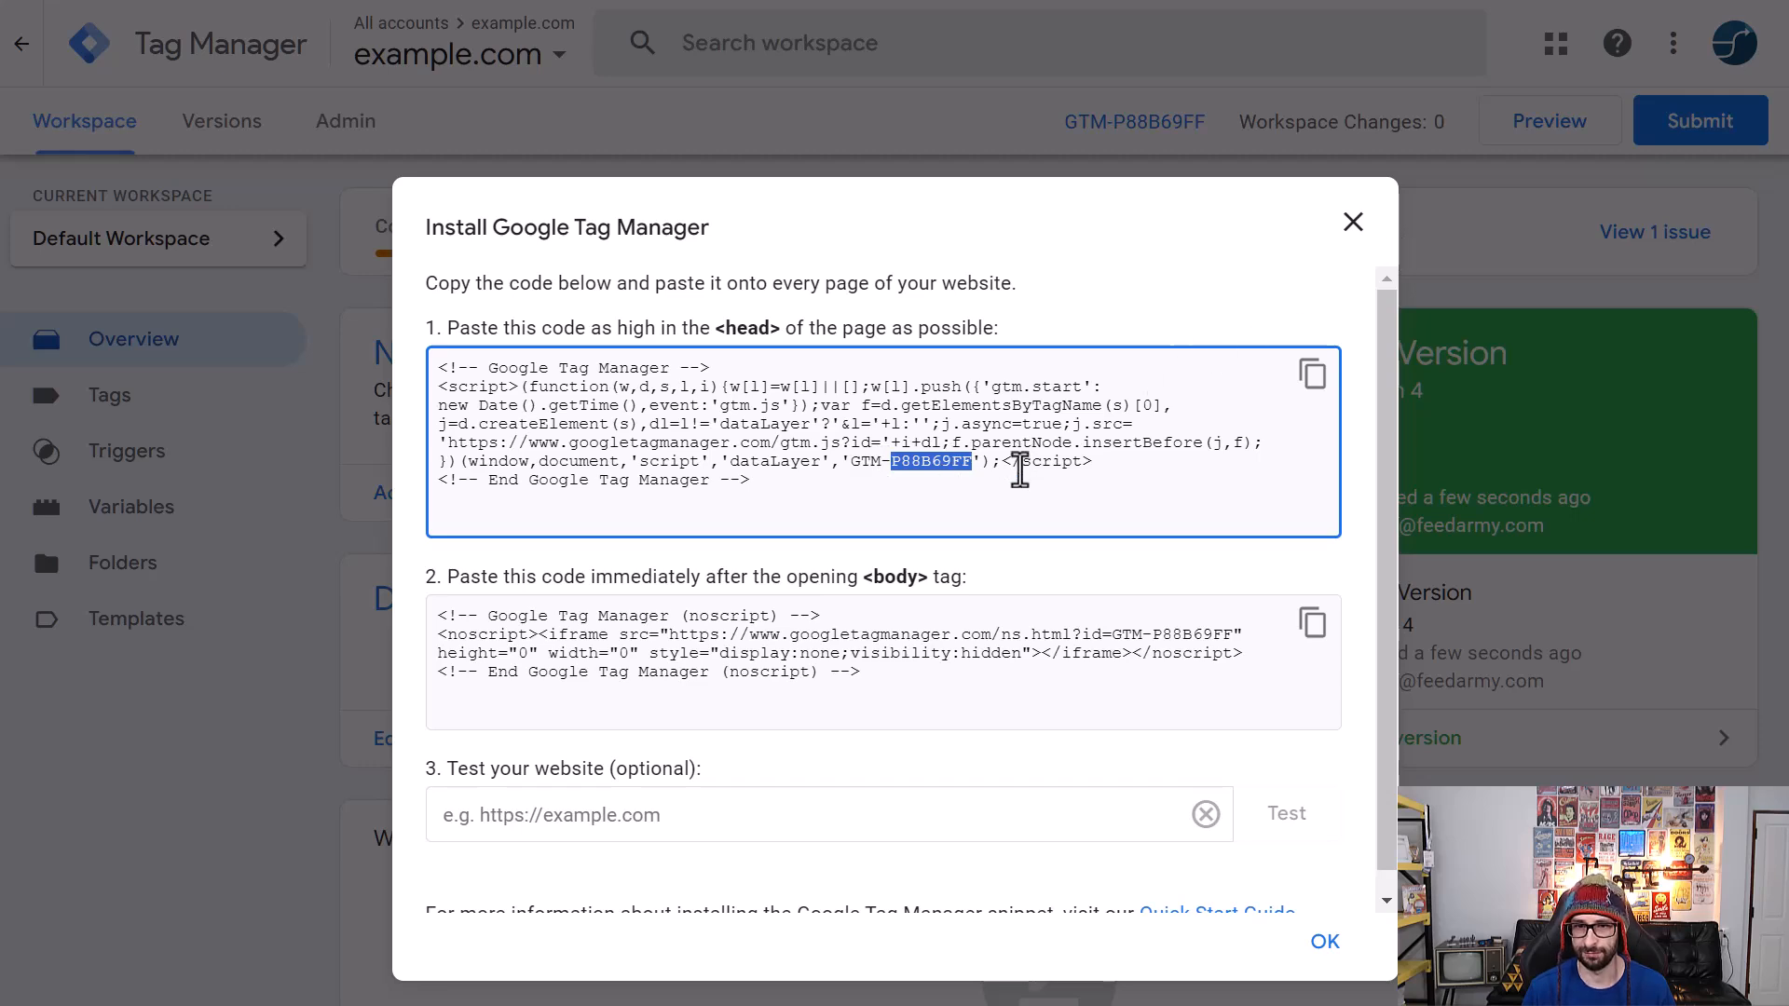
click(1353, 221)
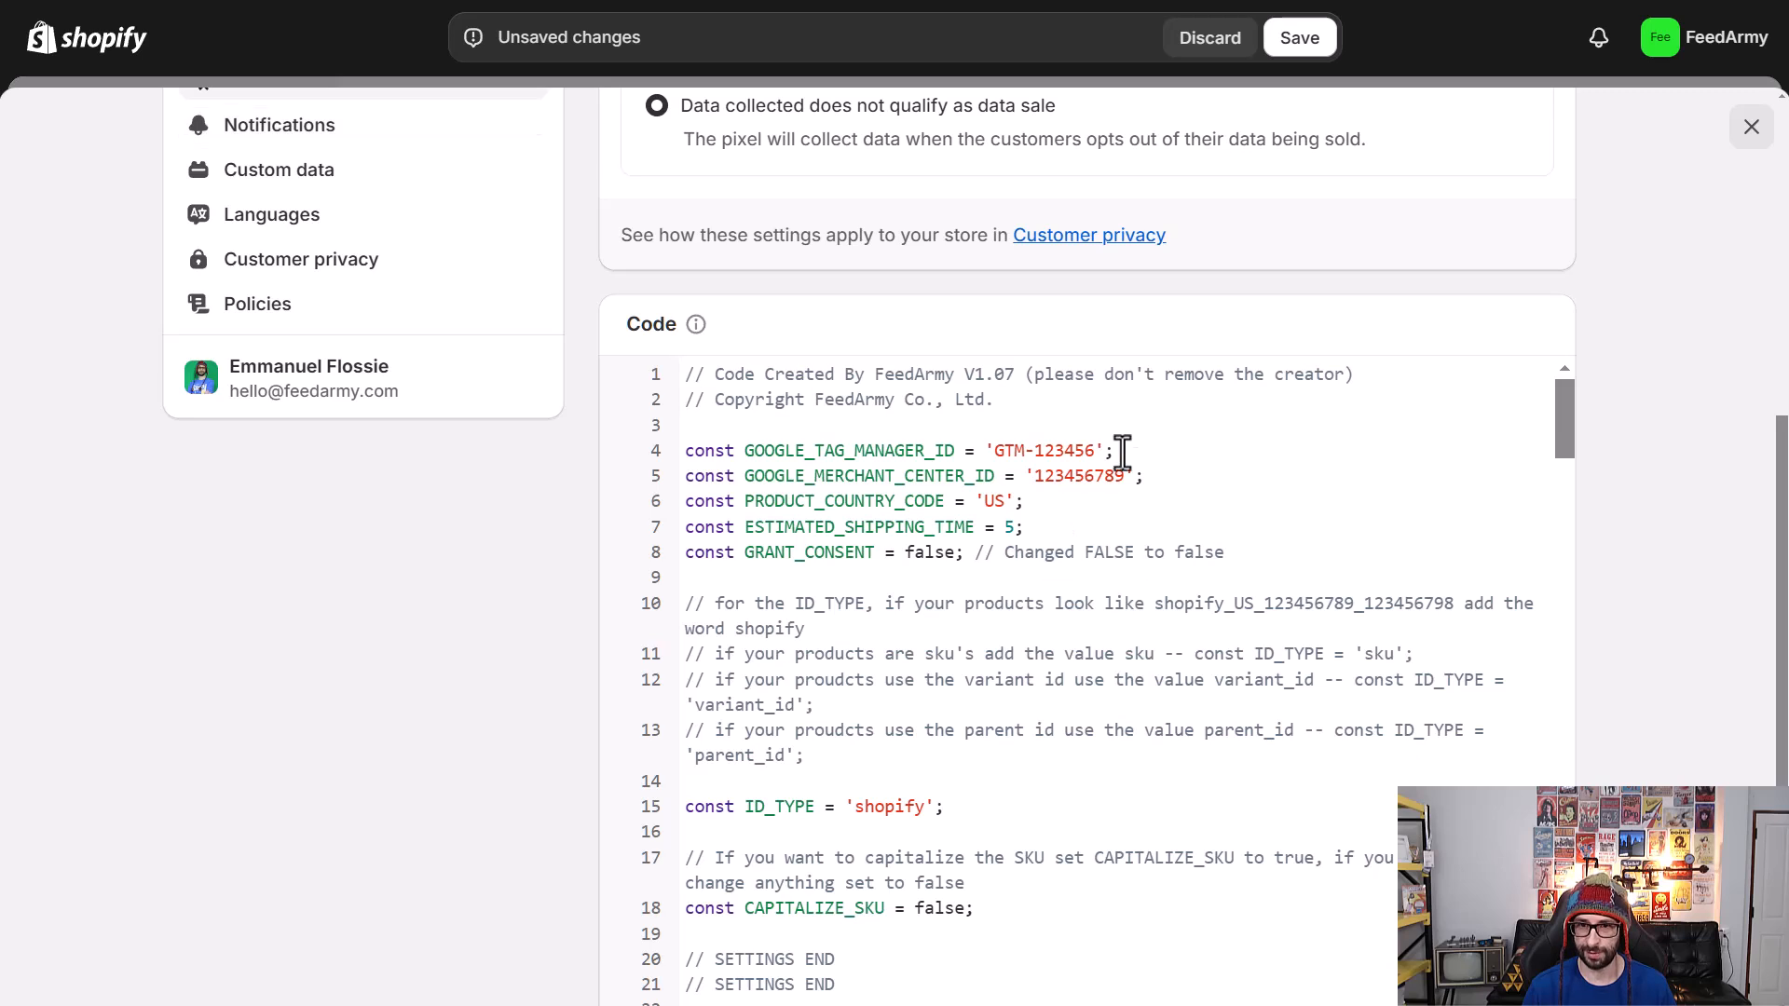
double_click(1058, 455)
key(ctrl+v)
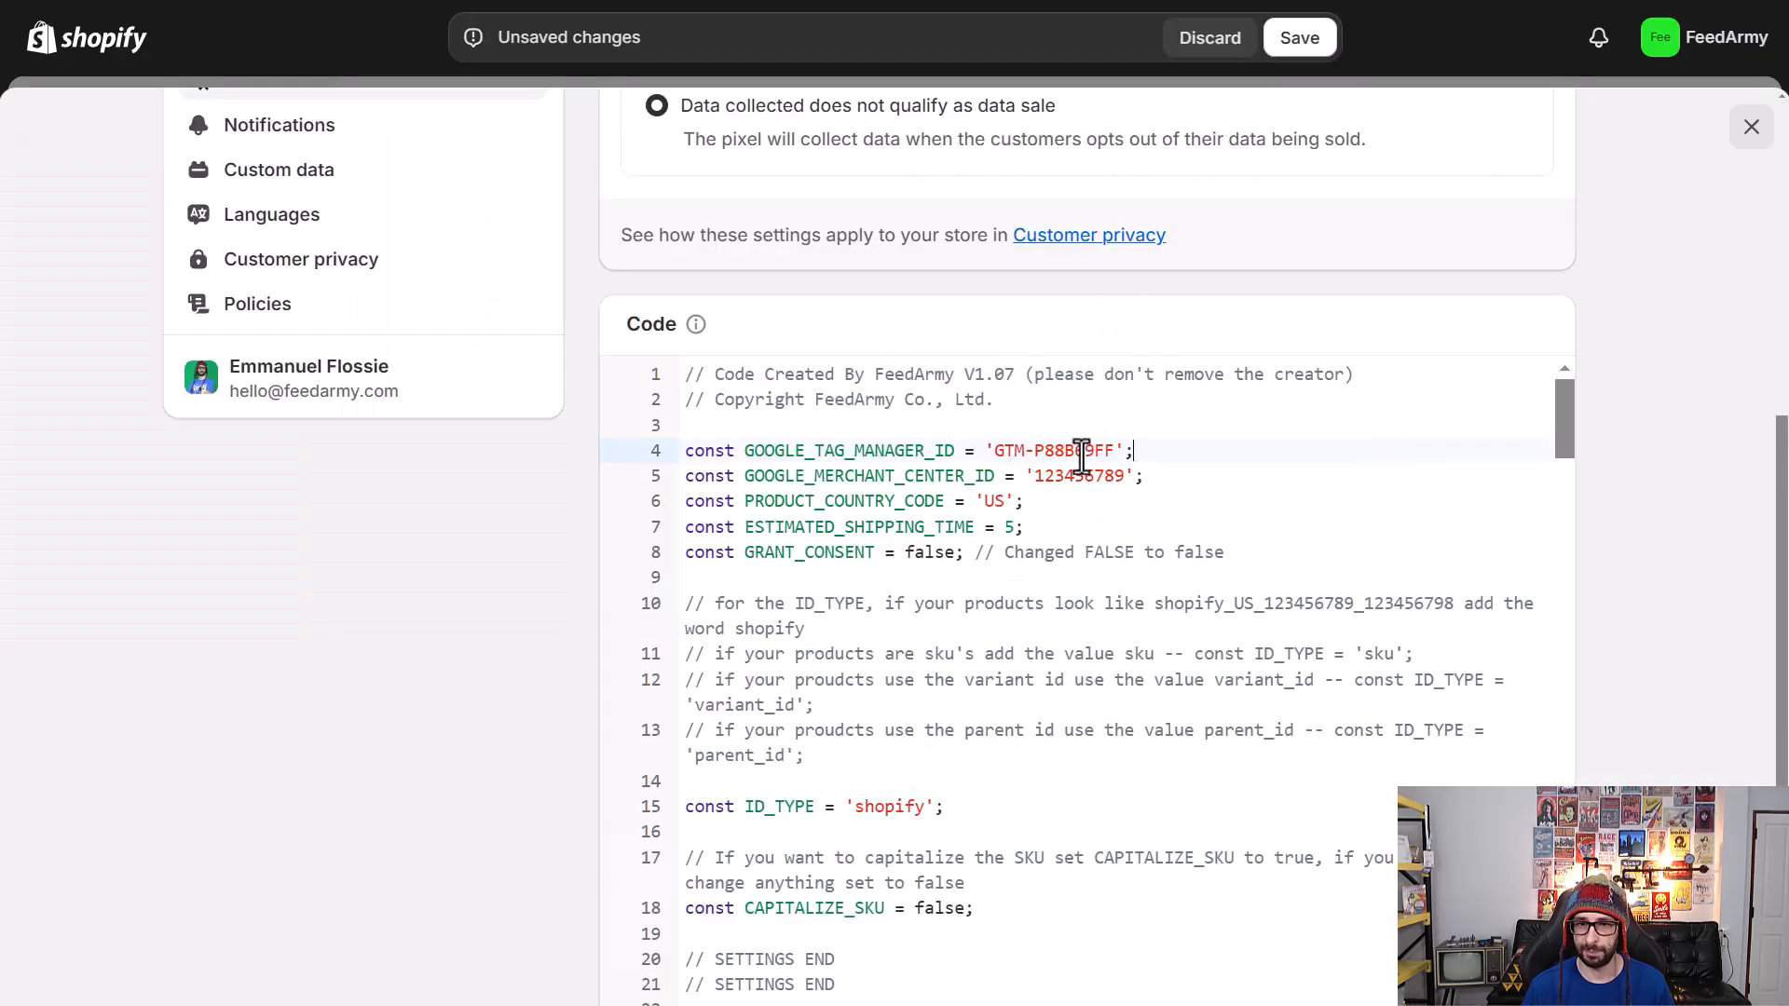
- Review the Merchant Center ID setting and compare PRODUCT_COUNTRY_CODE with the country code in the product IDs listed in Google Merchant Center
double_click(1097, 475)
click(1084, 551)
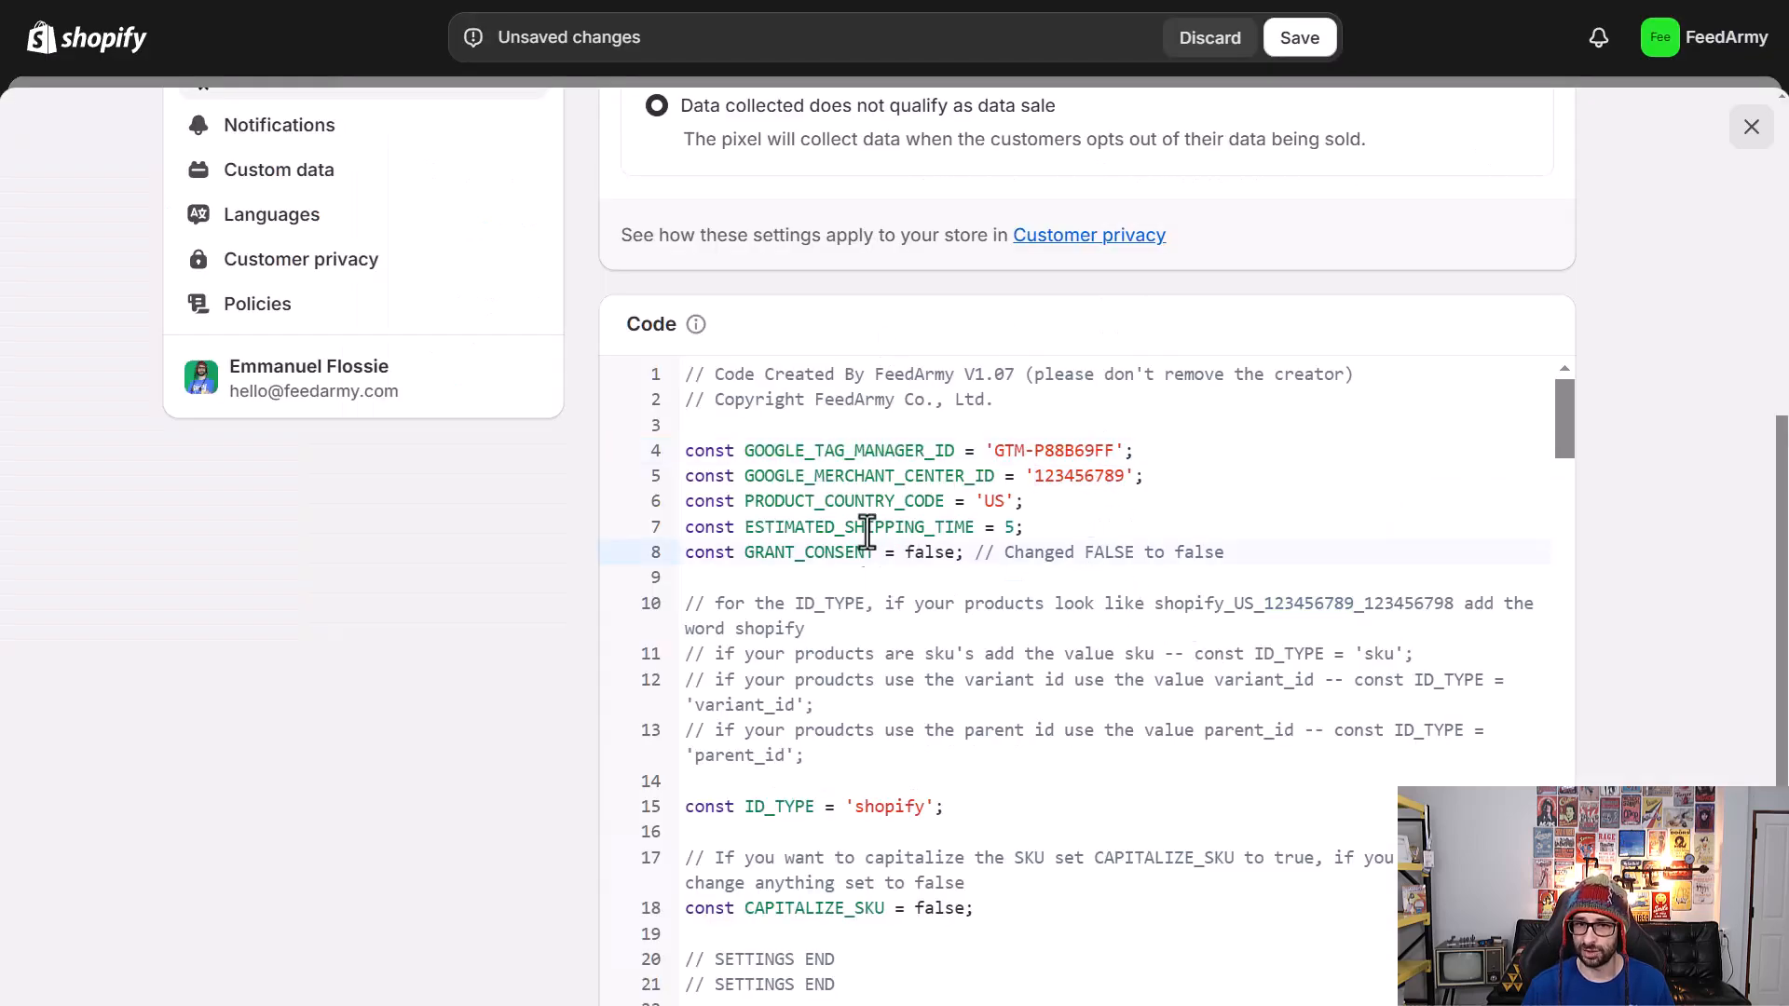
double_click(995, 507)
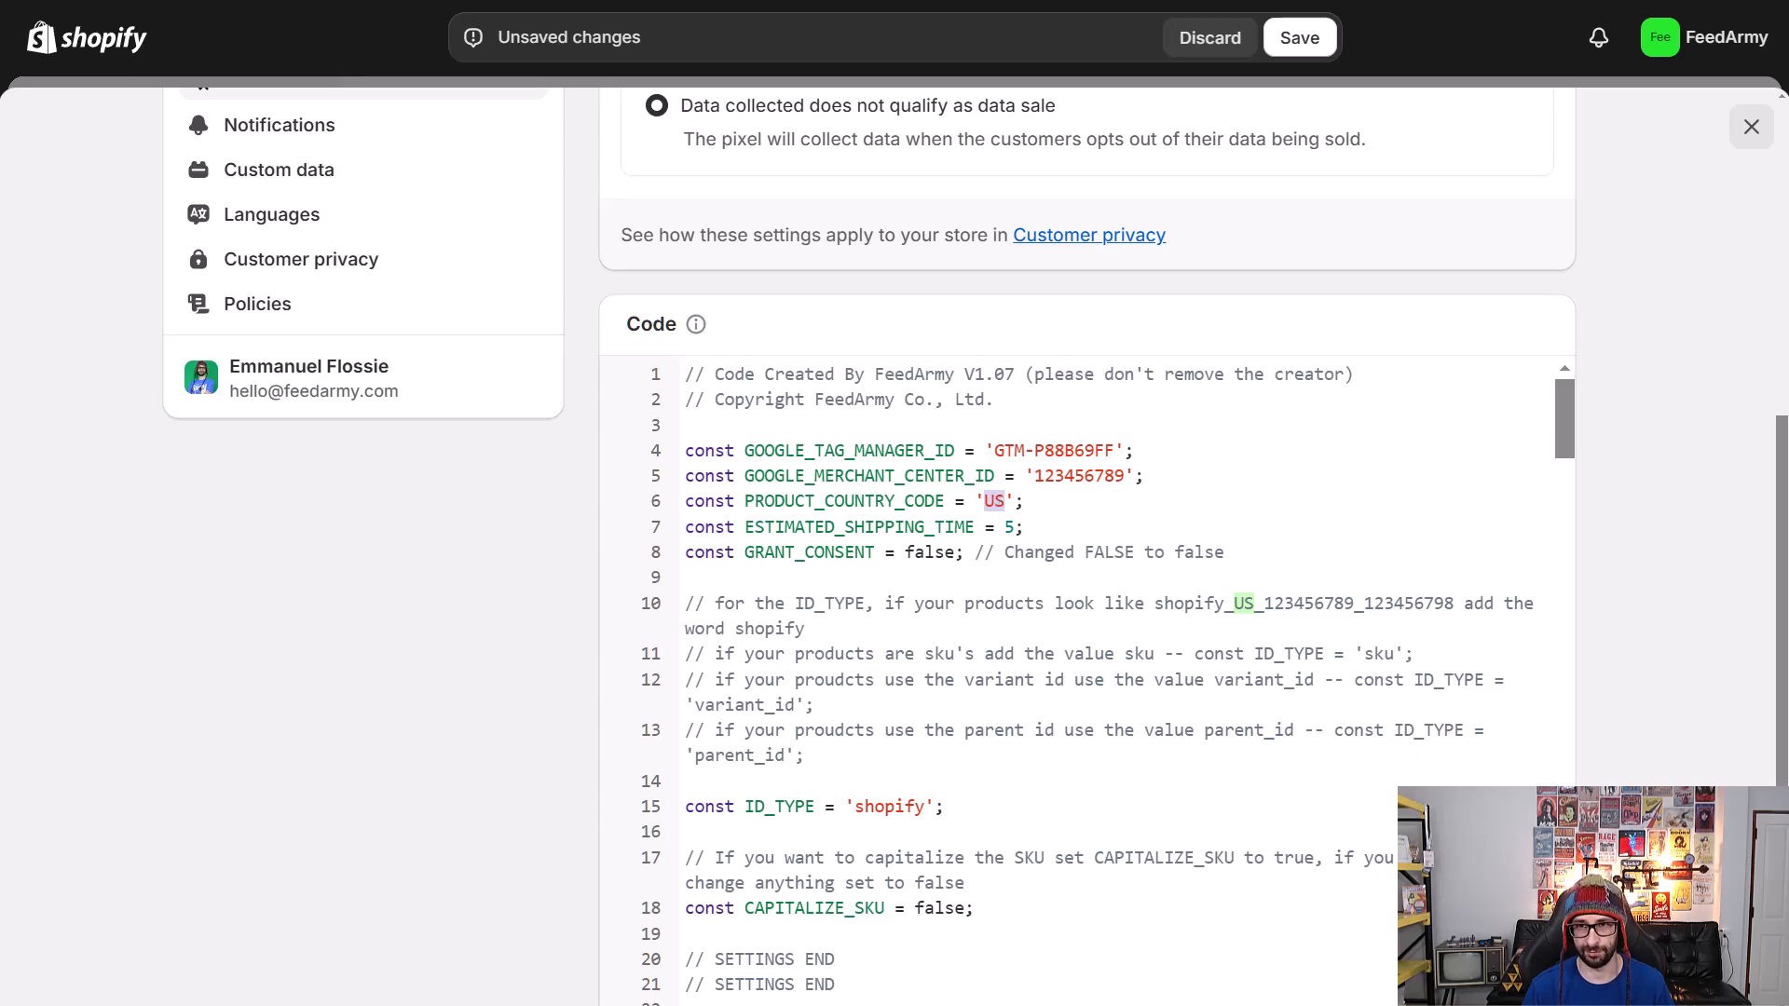
click(1305, 2)
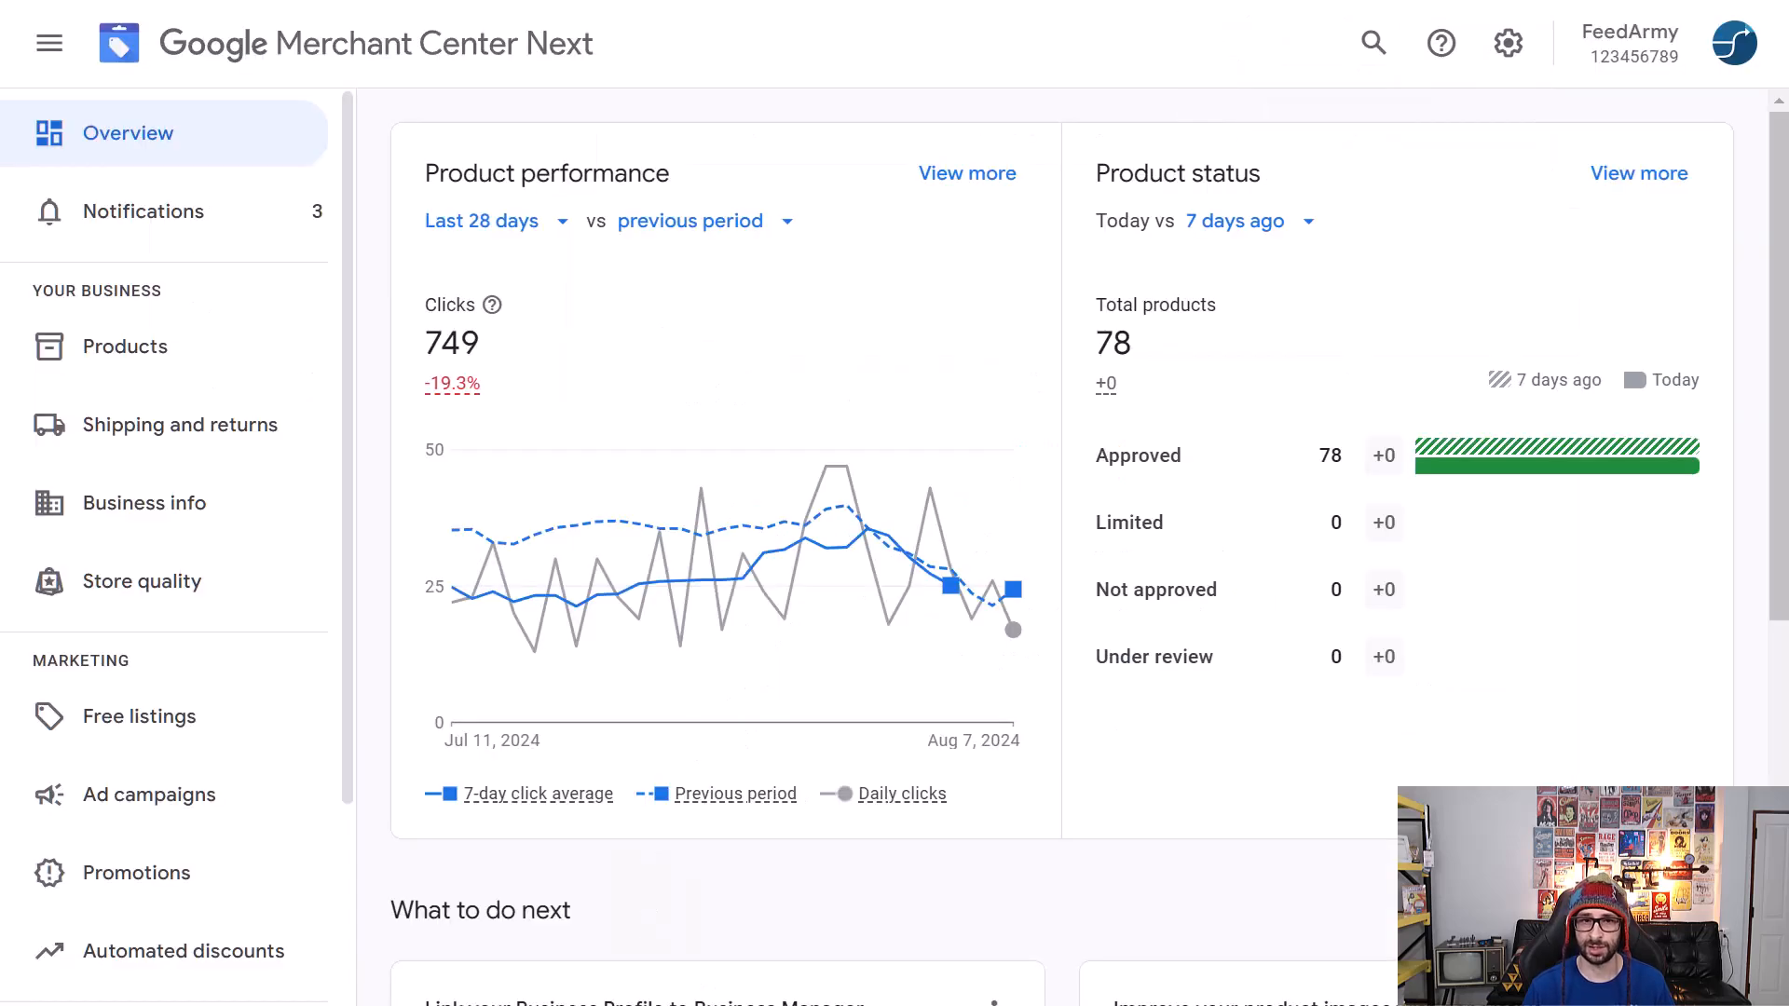
click(120, 371)
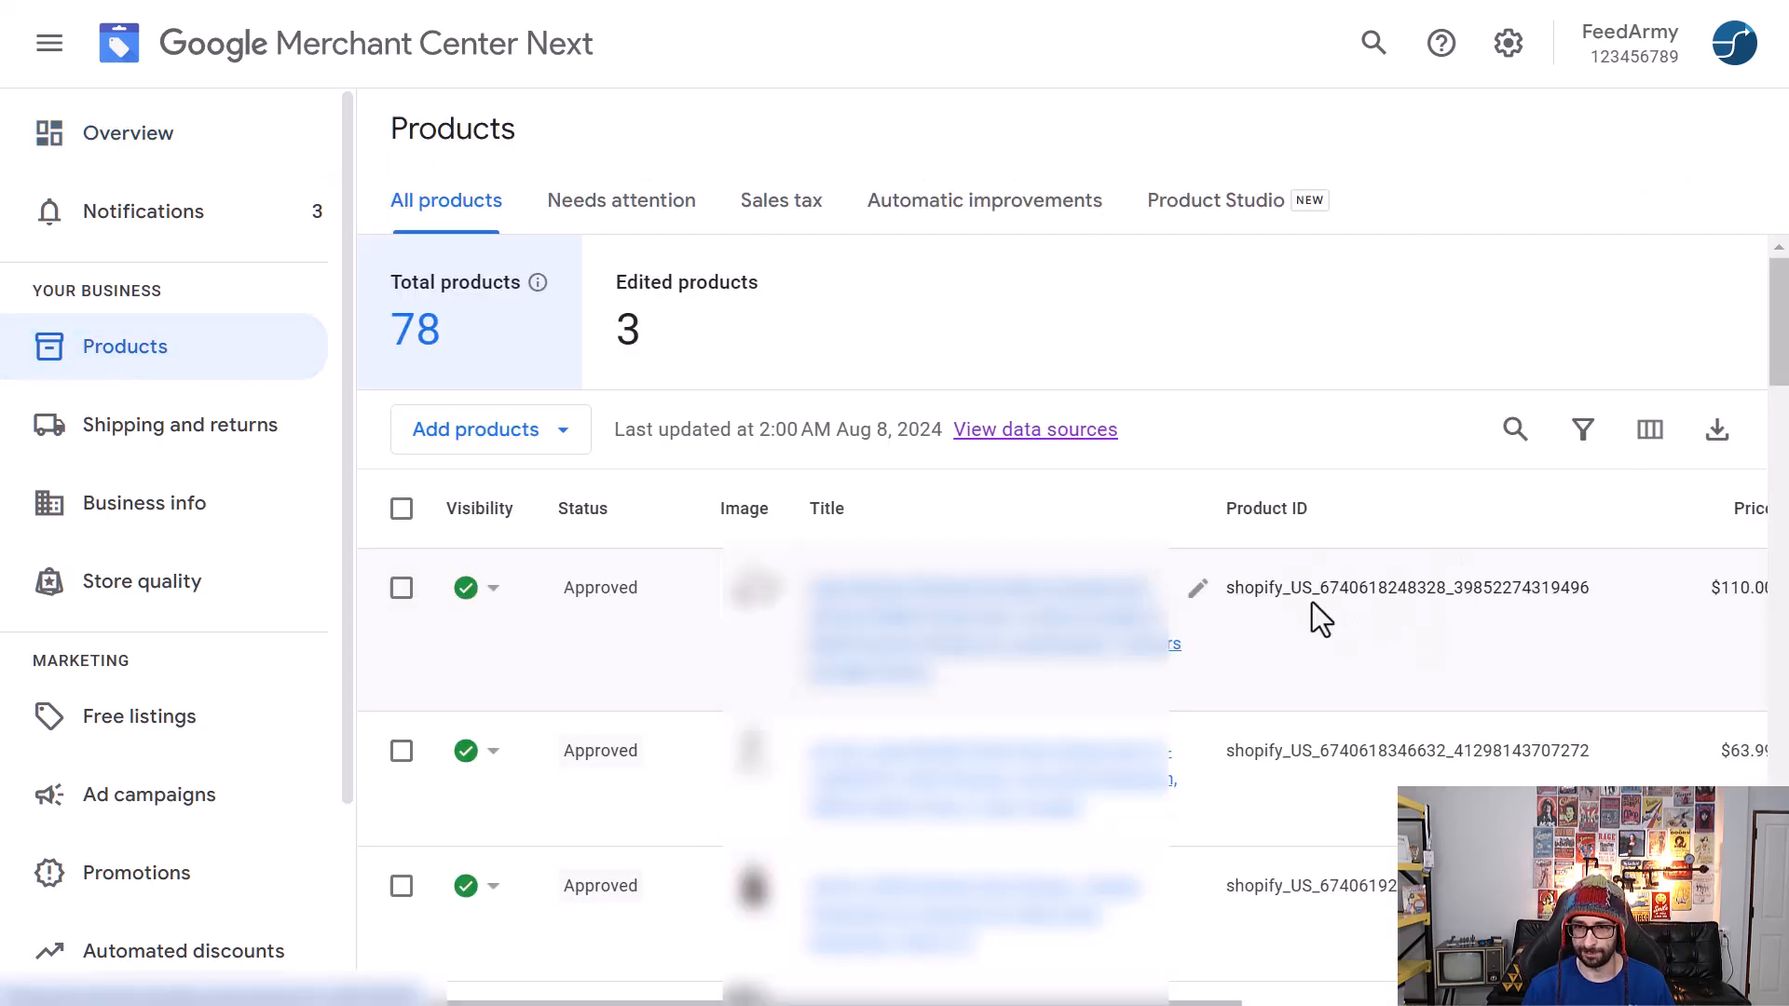
drag(1292, 596, 1314, 596)
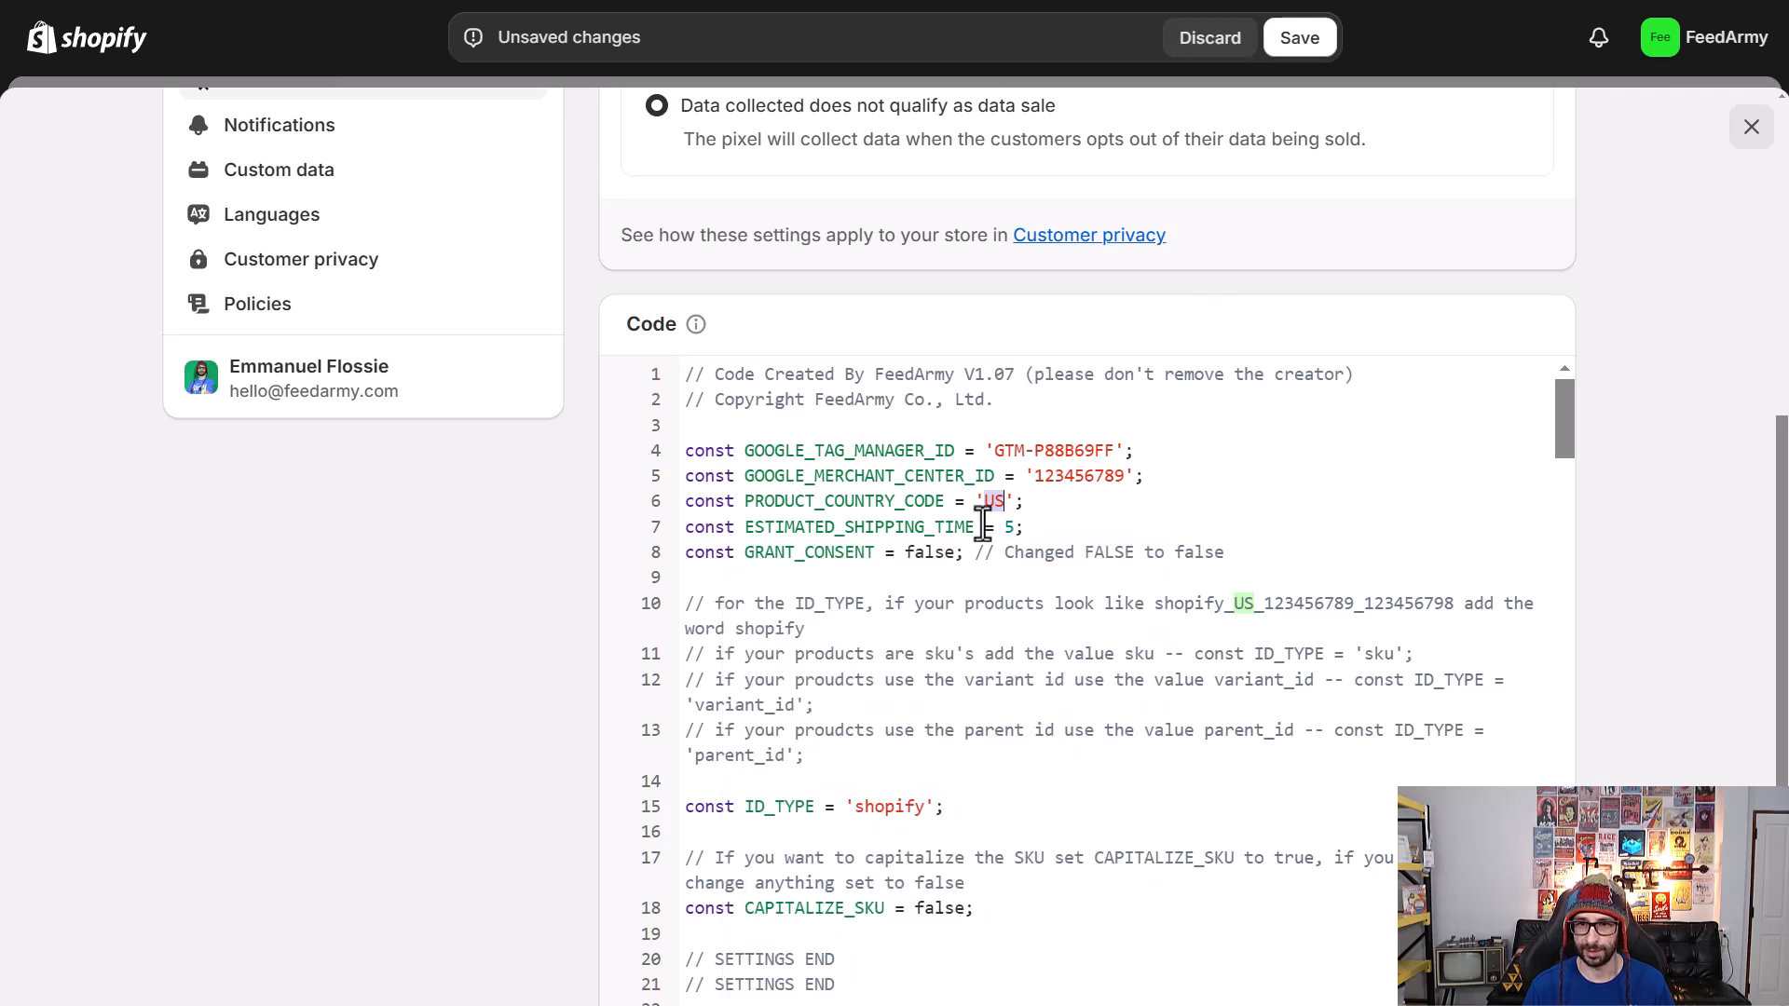
click(997, 503)
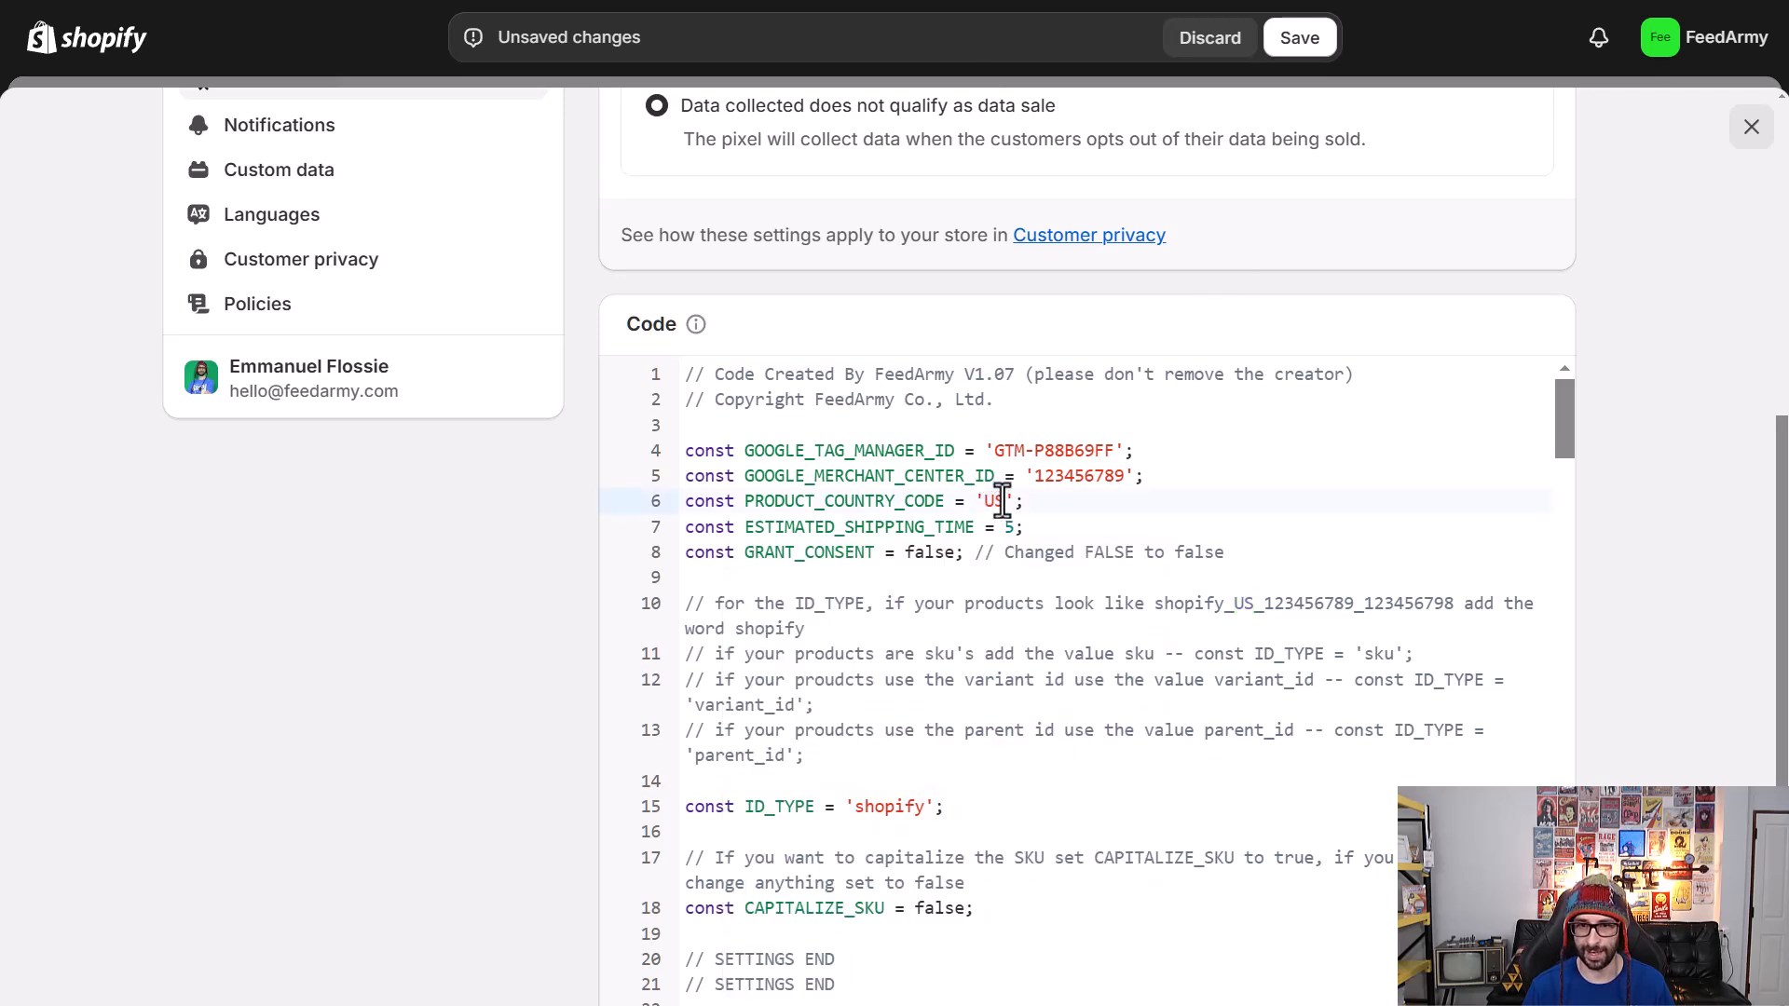
double_click(997, 501)
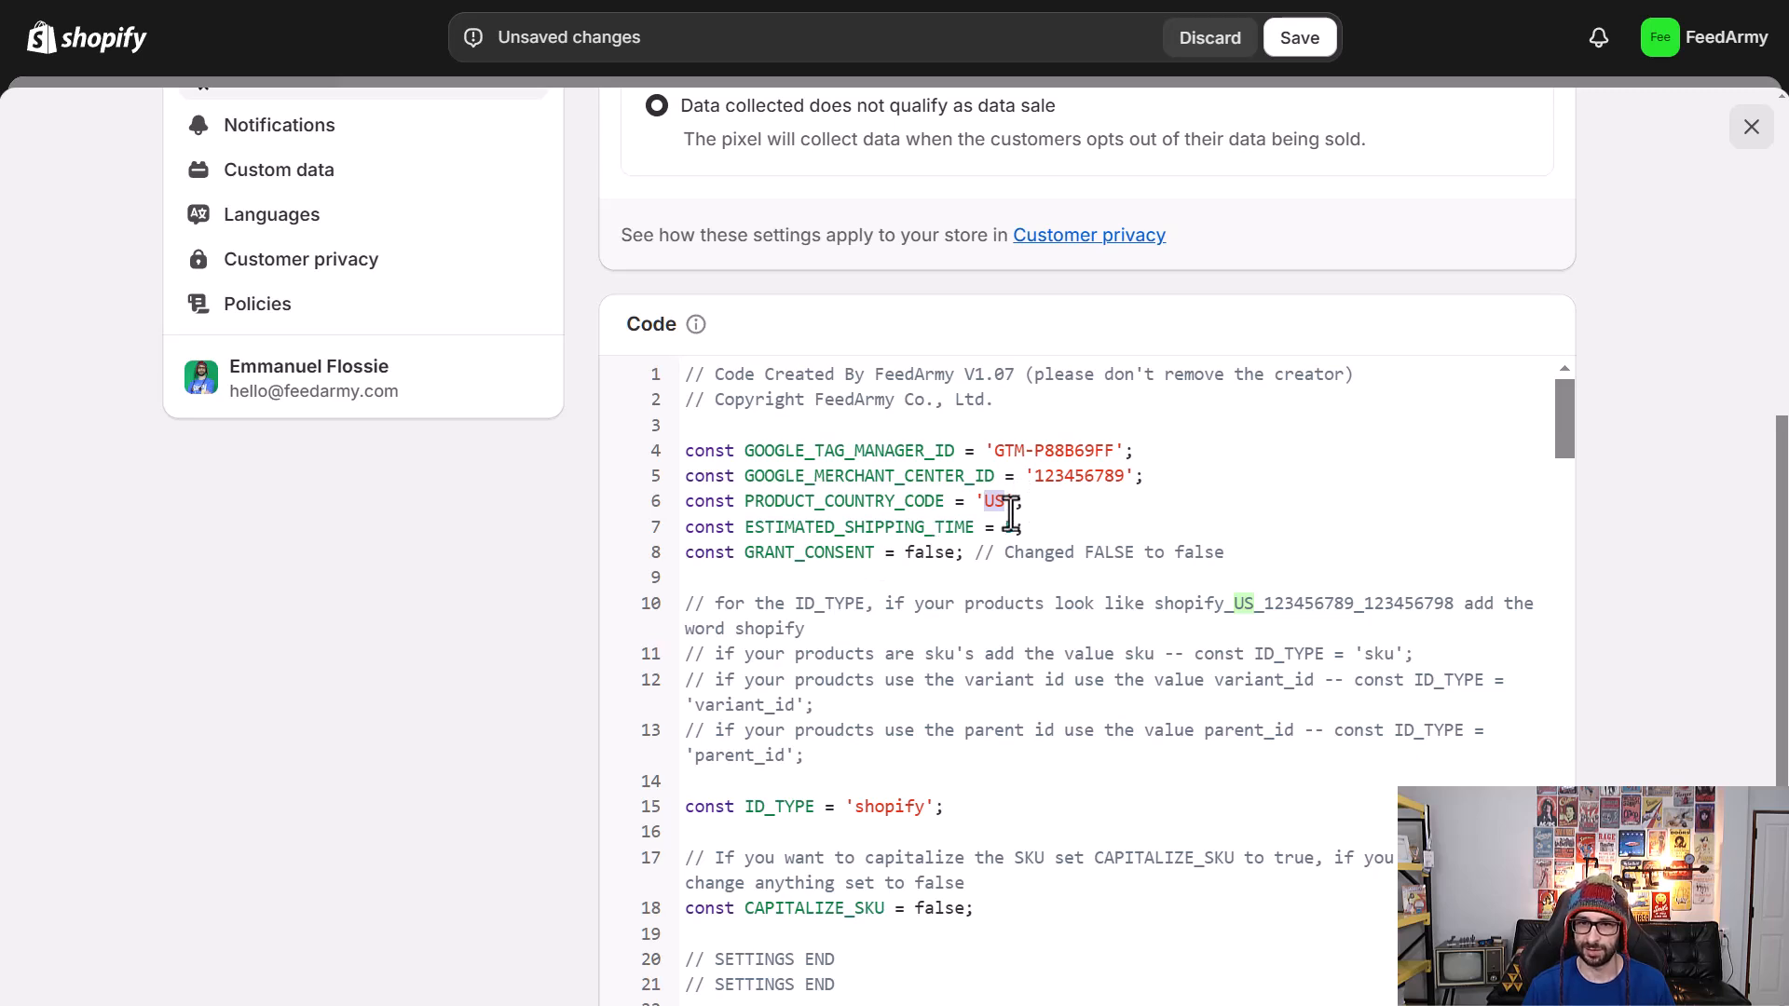
- Review the ESTIMATED_SHIPPING_TIME and GRANT_CONSENT settings in the pixel code, along with the Google Consent Mode v2 block that GRANT_CONSENT controls
click(868, 529)
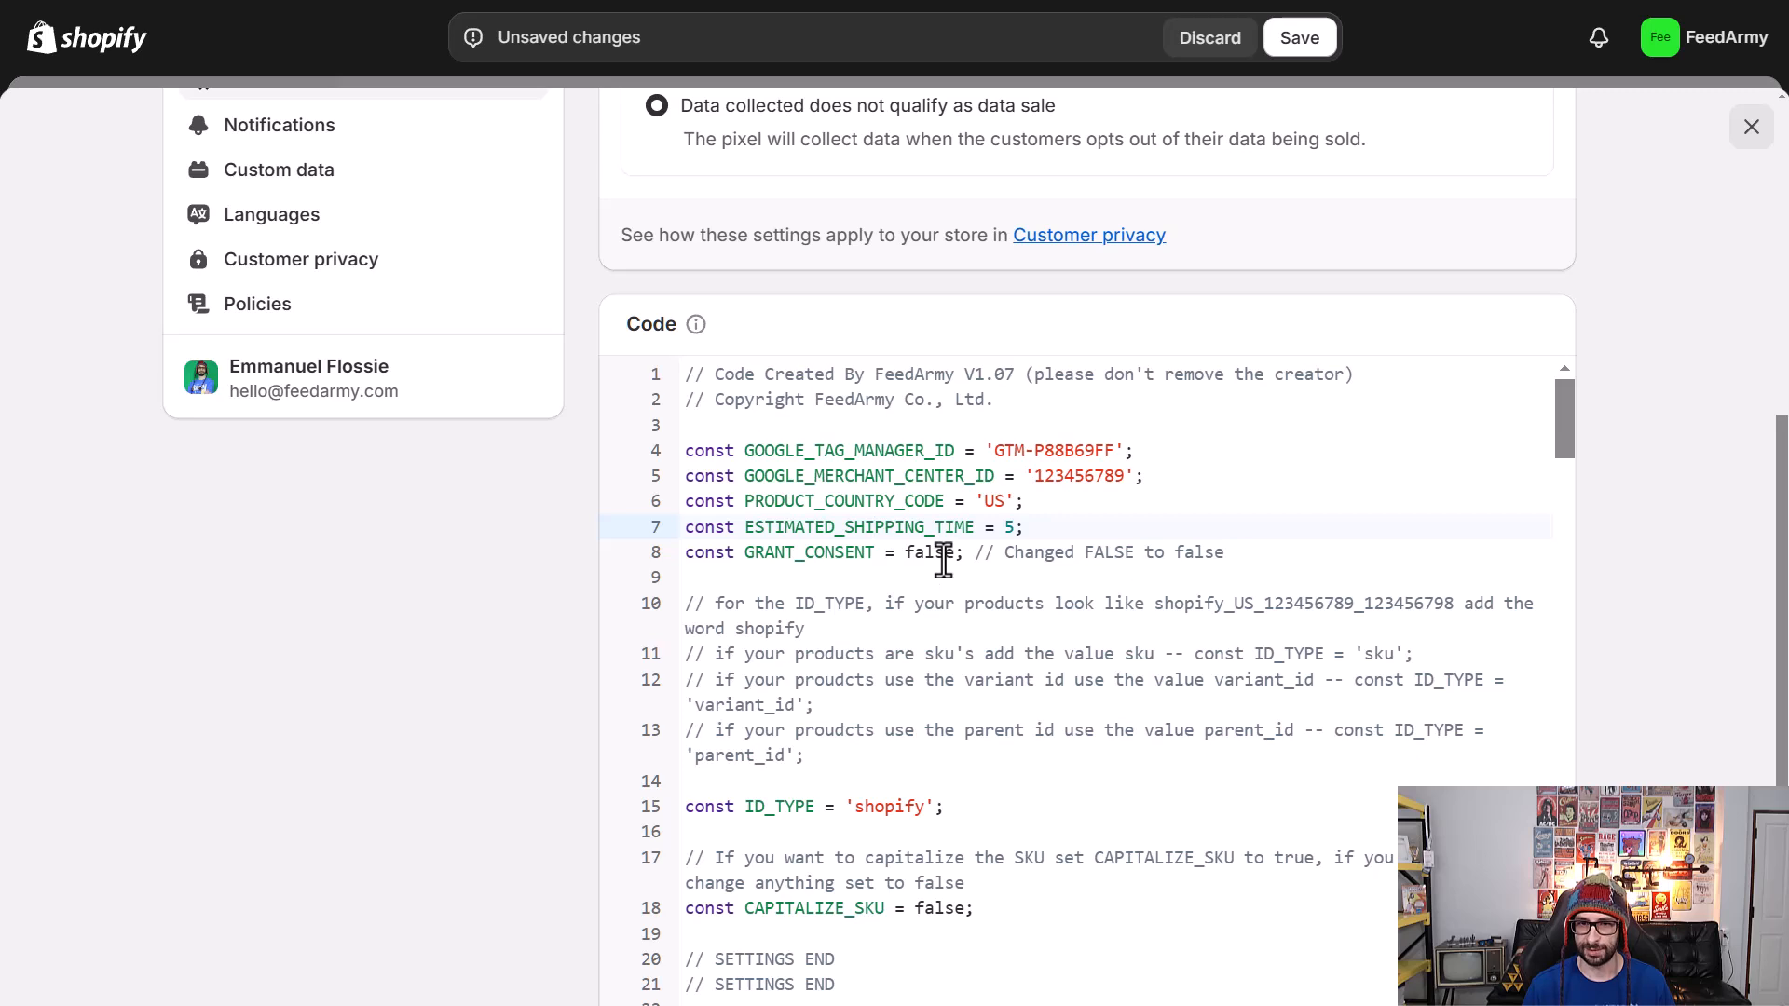
click(1015, 530)
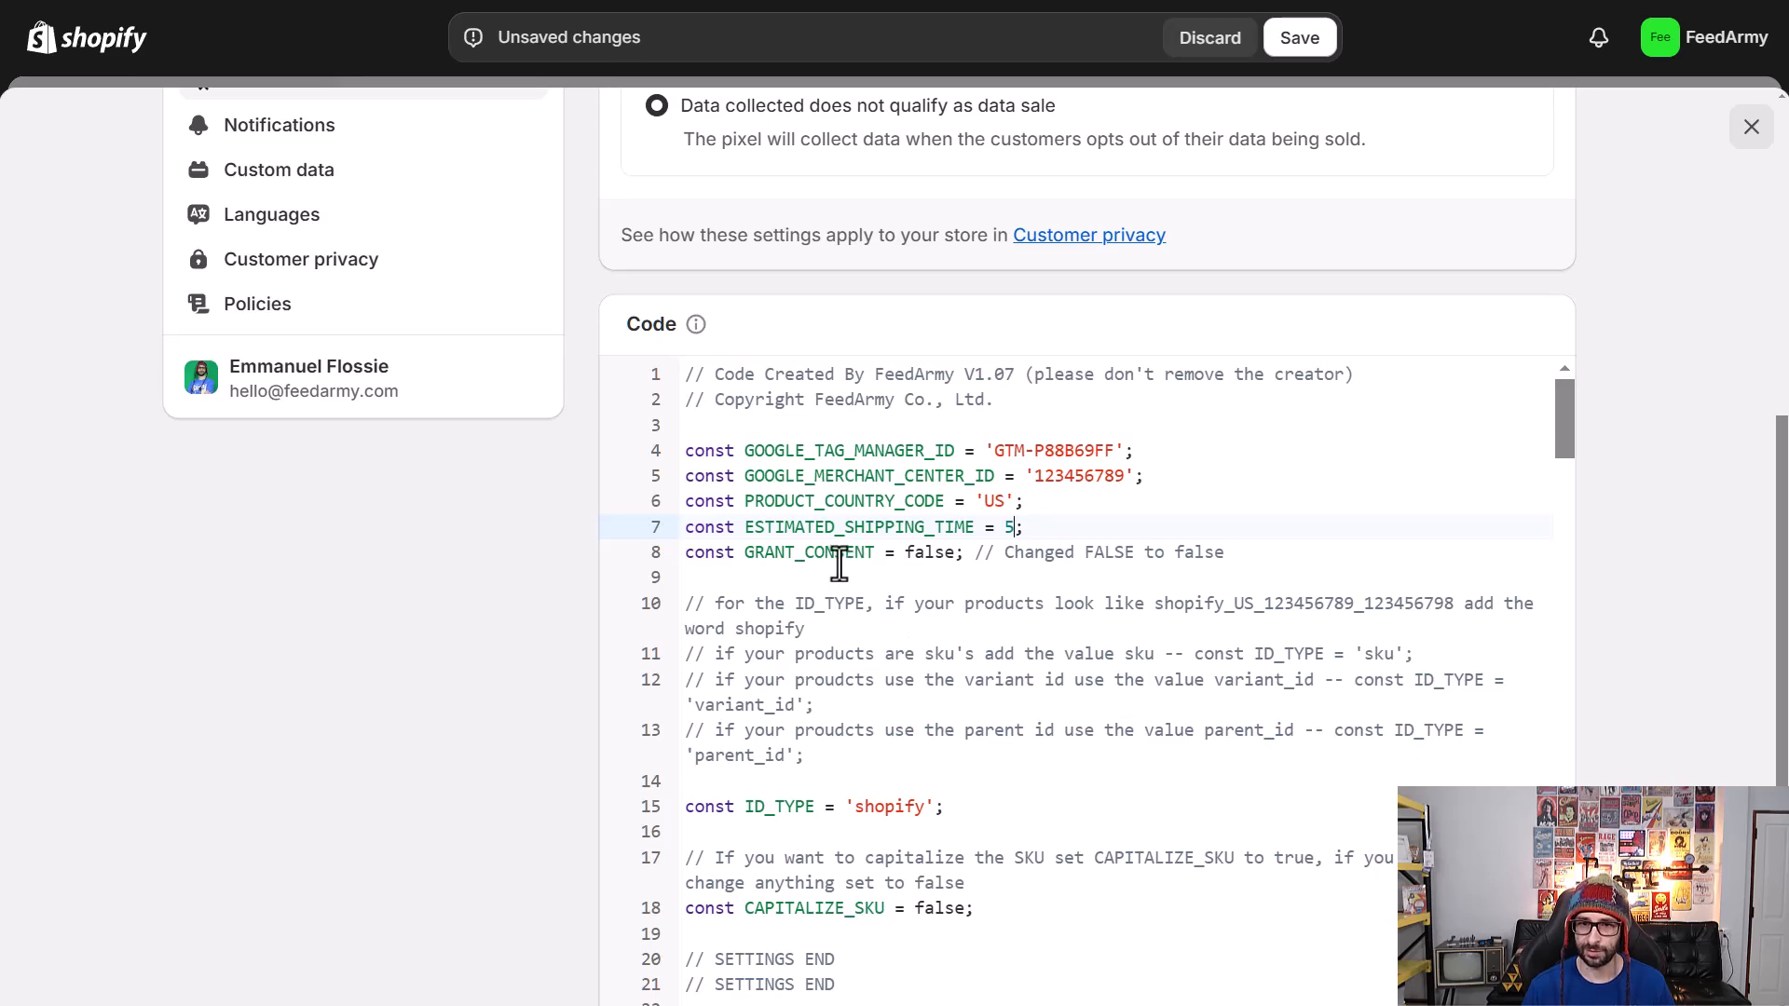
scroll(897, 667, down, 5)
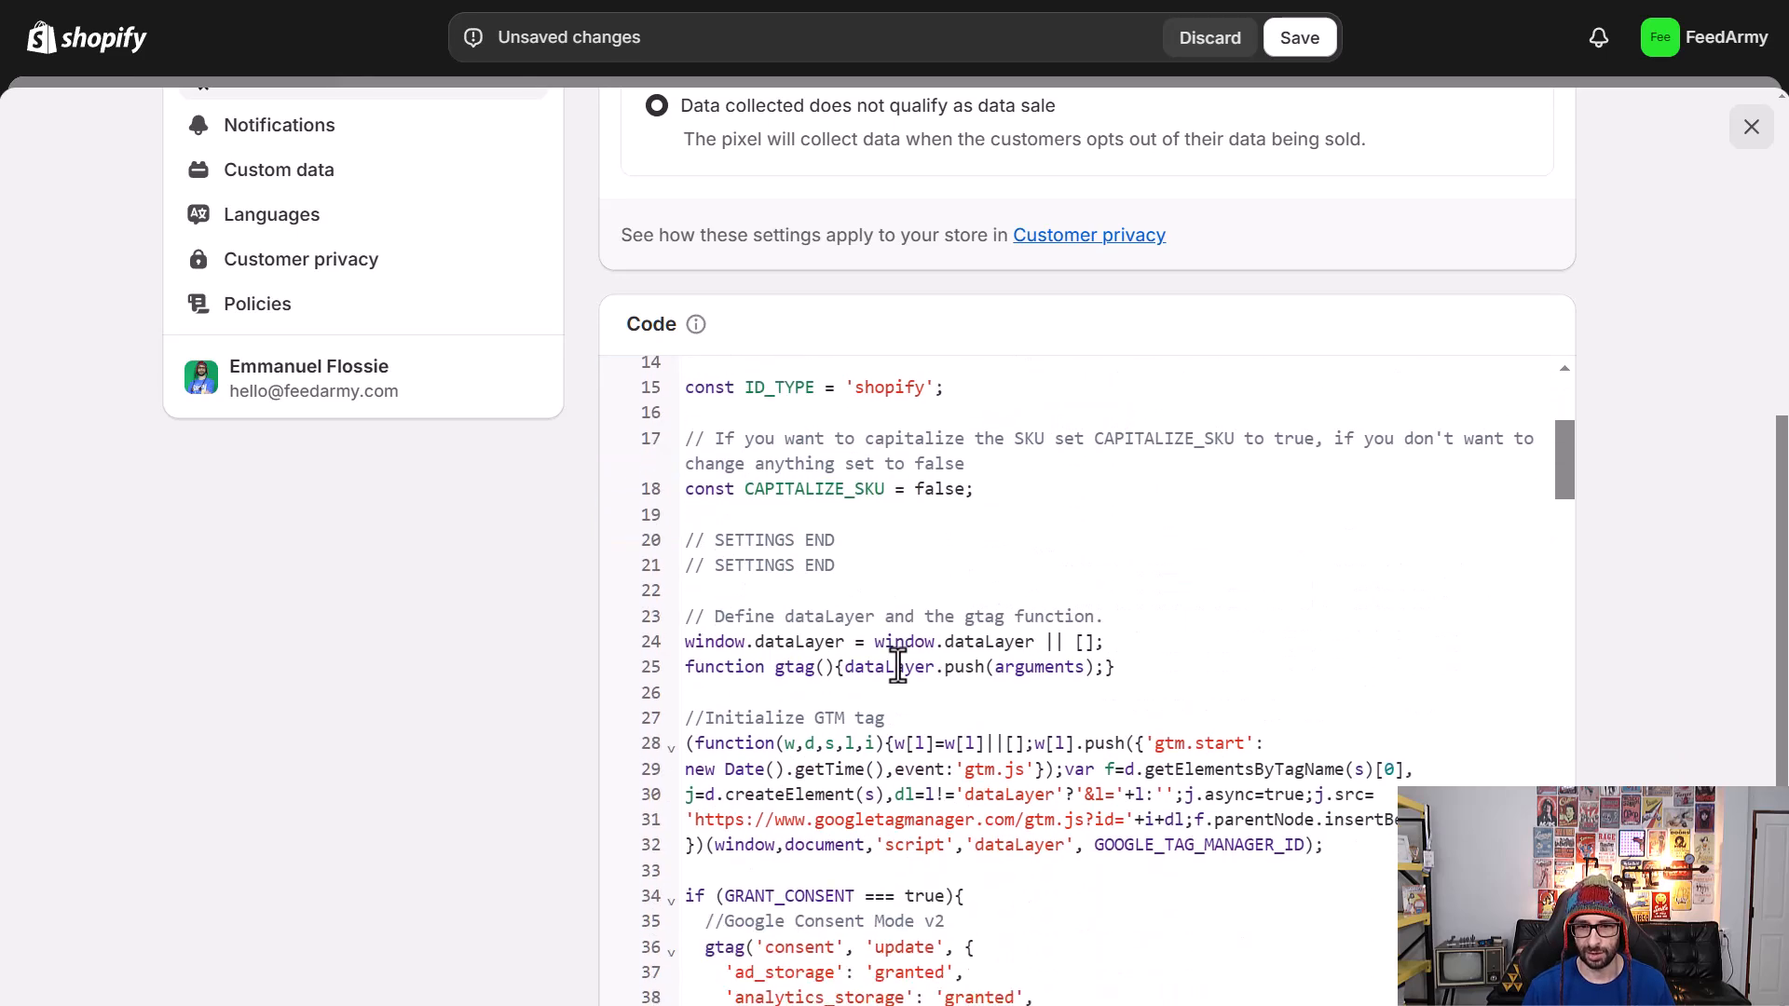
scroll(881, 658, down, 4)
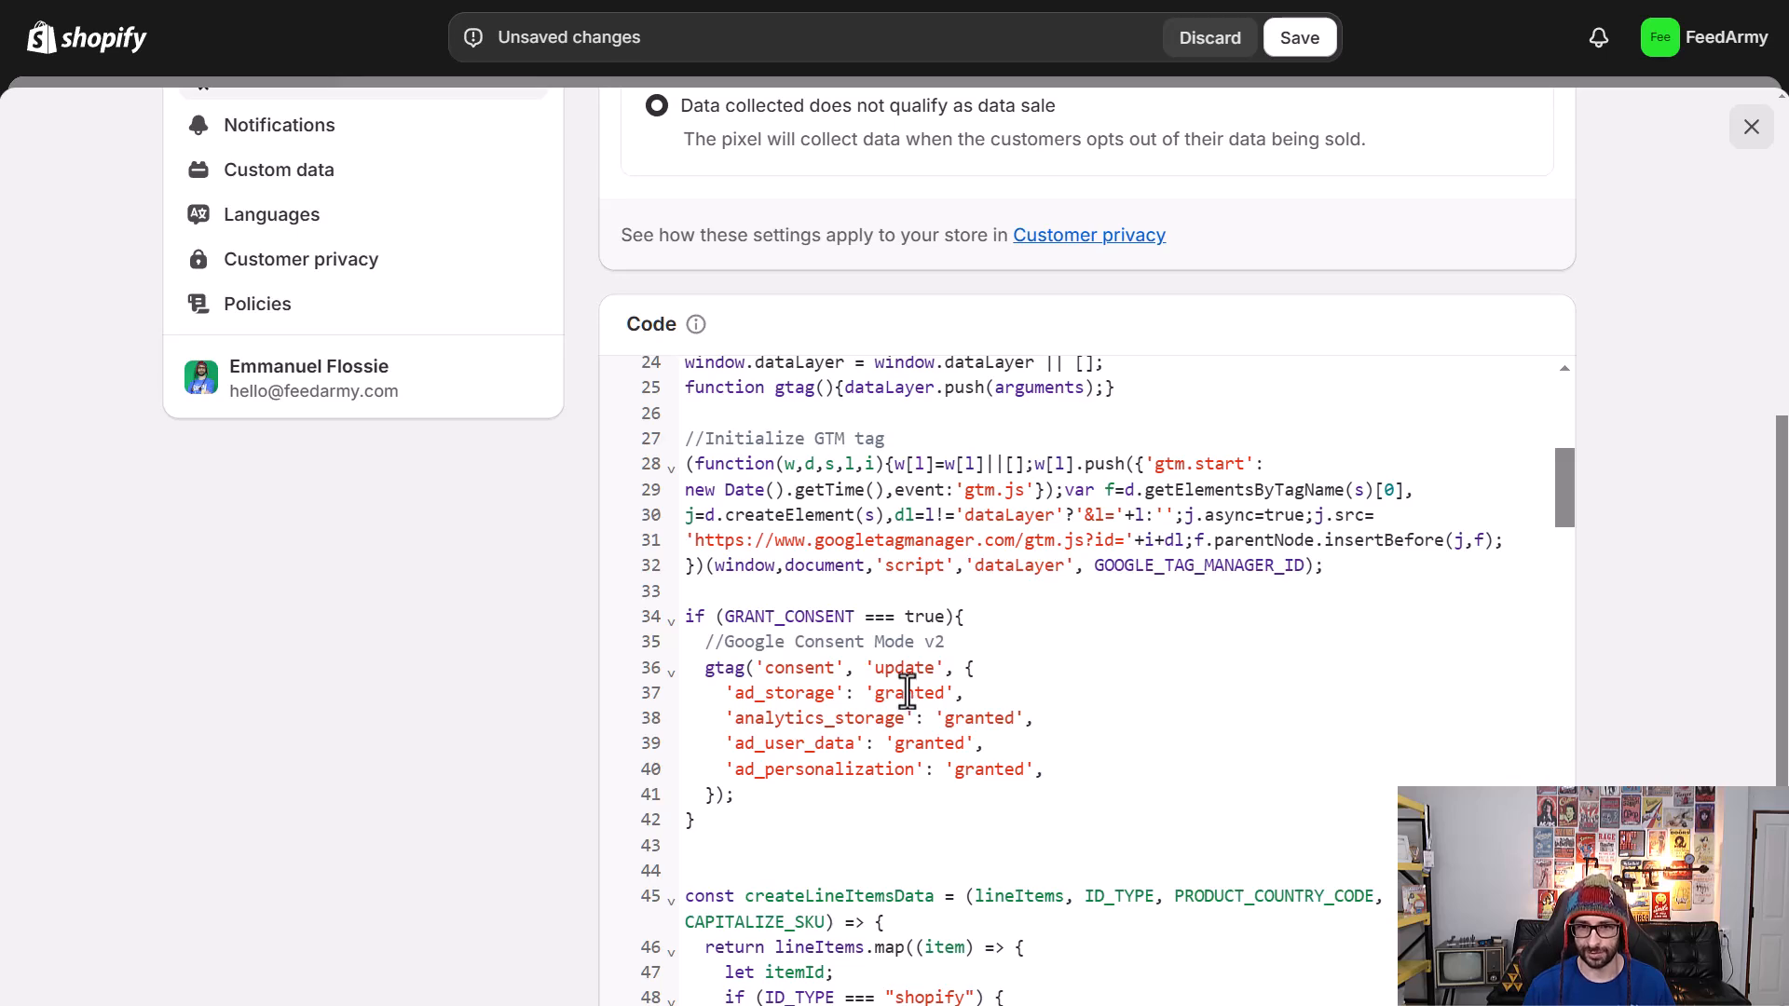
scroll(907, 693, up, 5)
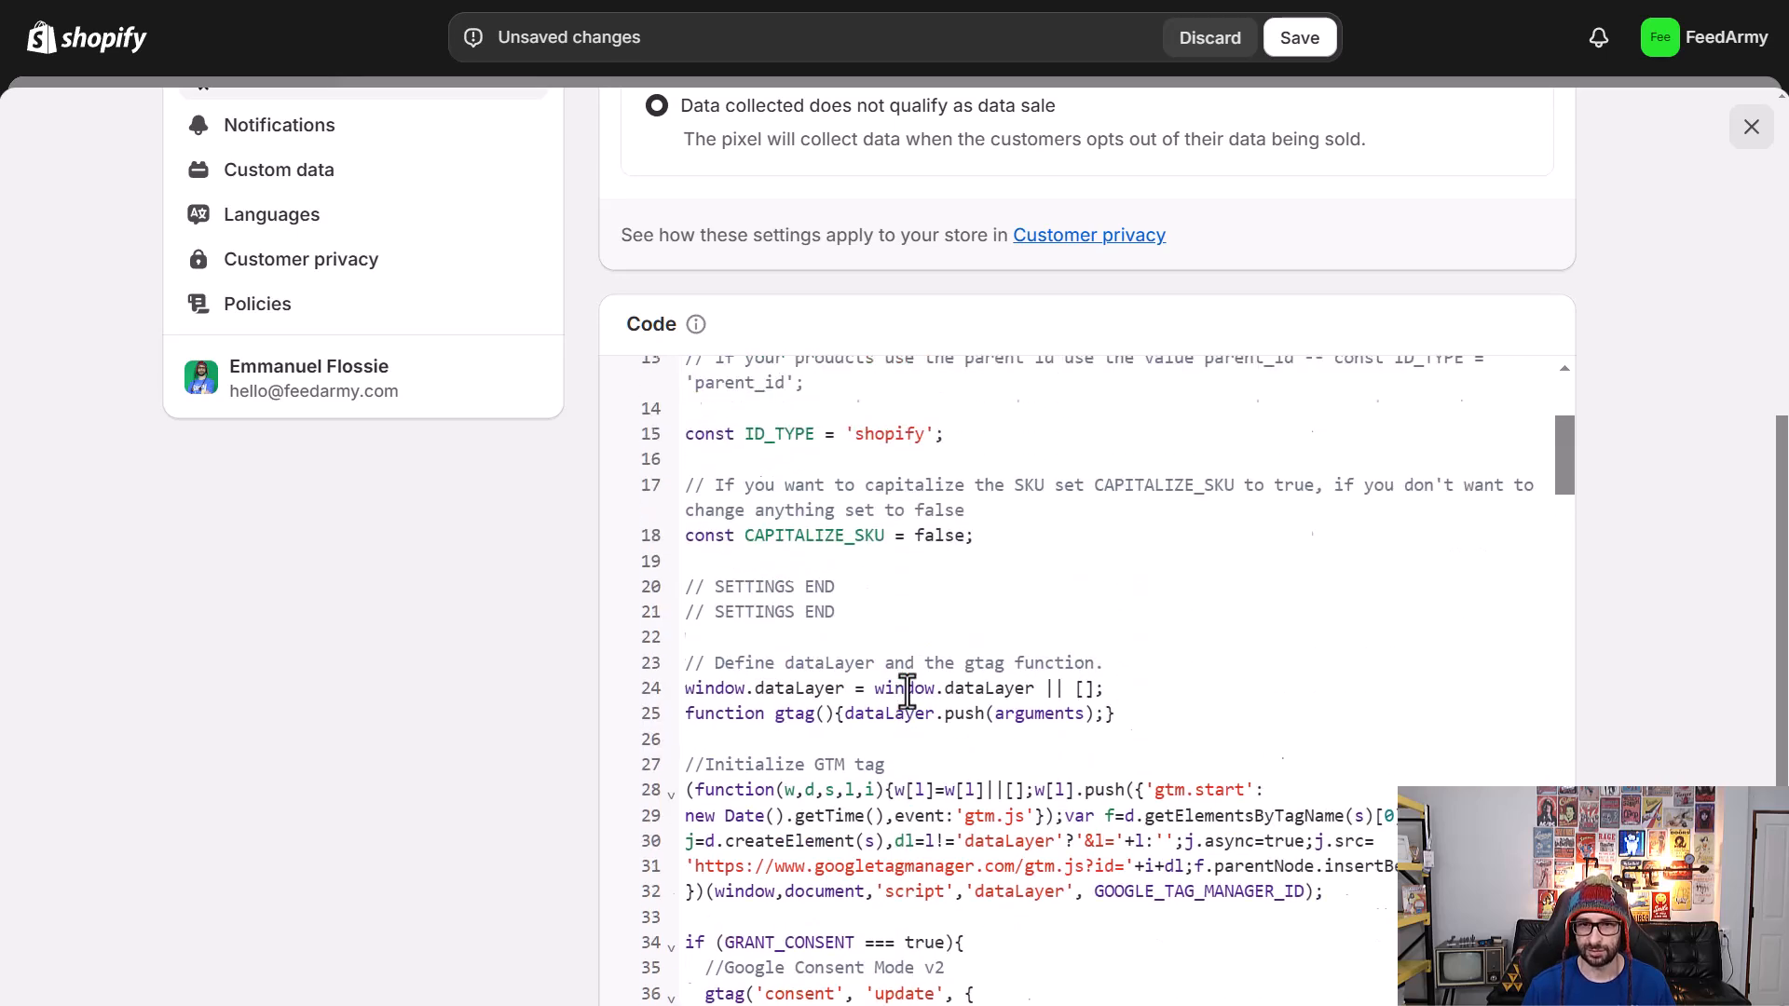
scroll(908, 692, up, 3)
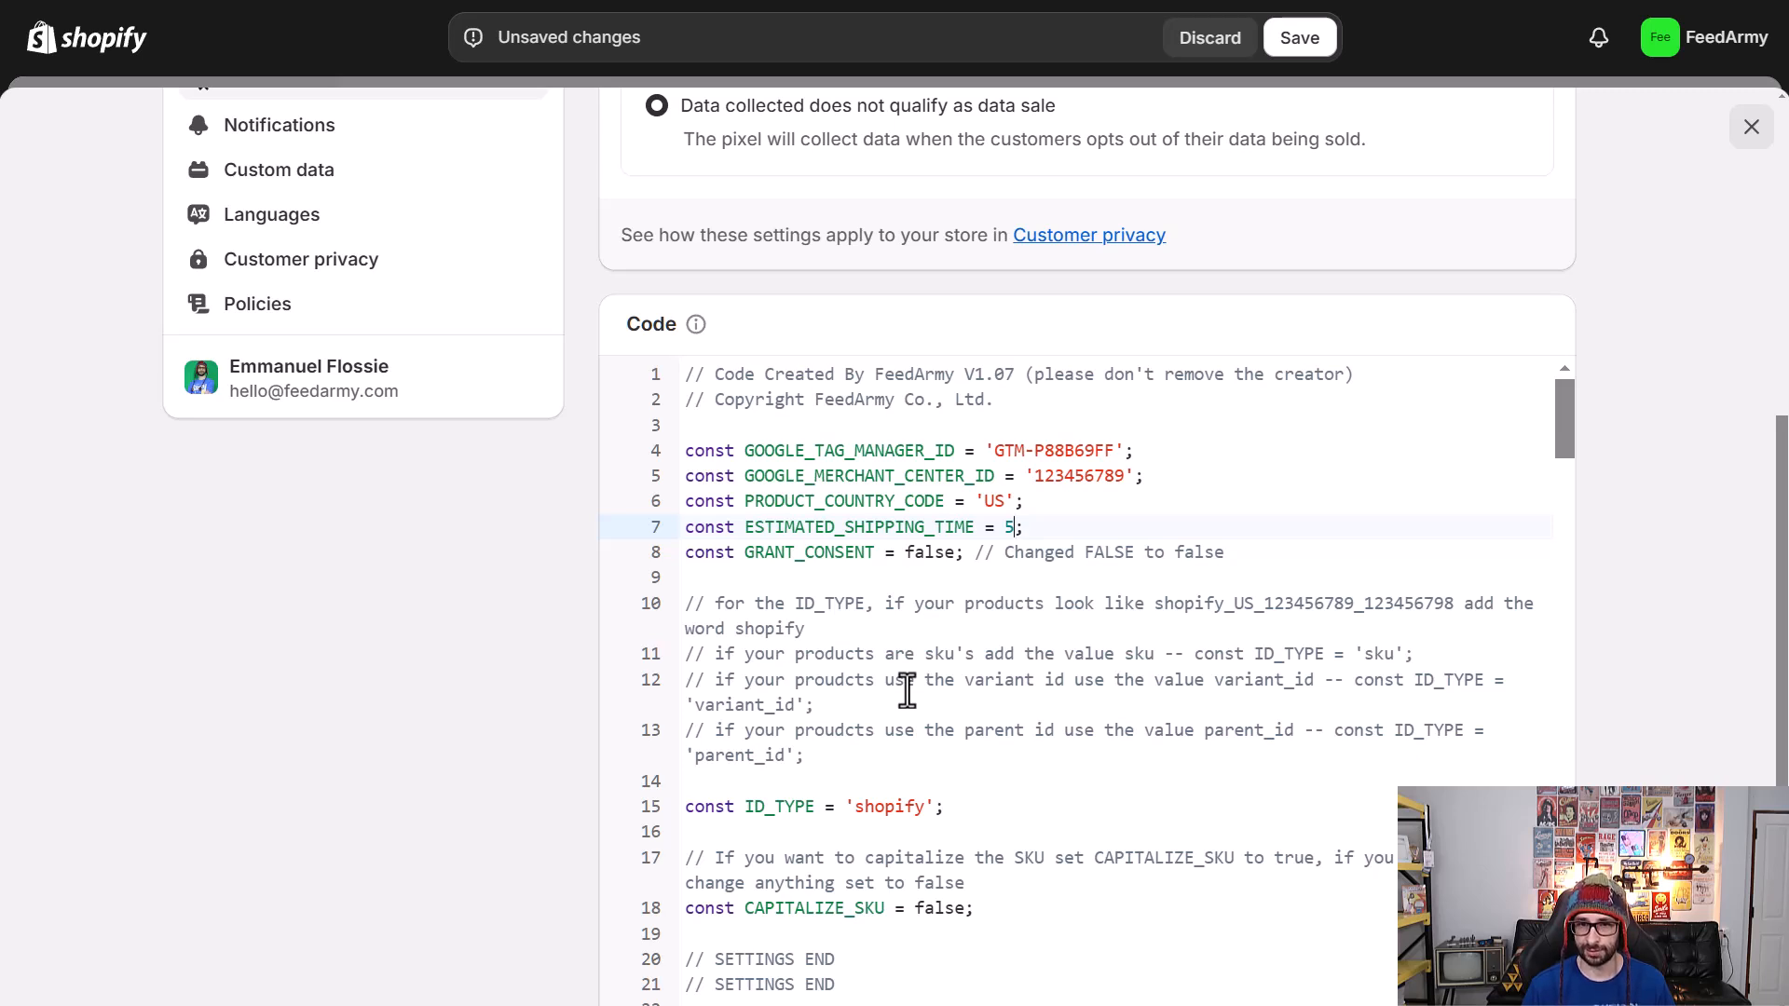
double_click(932, 556)
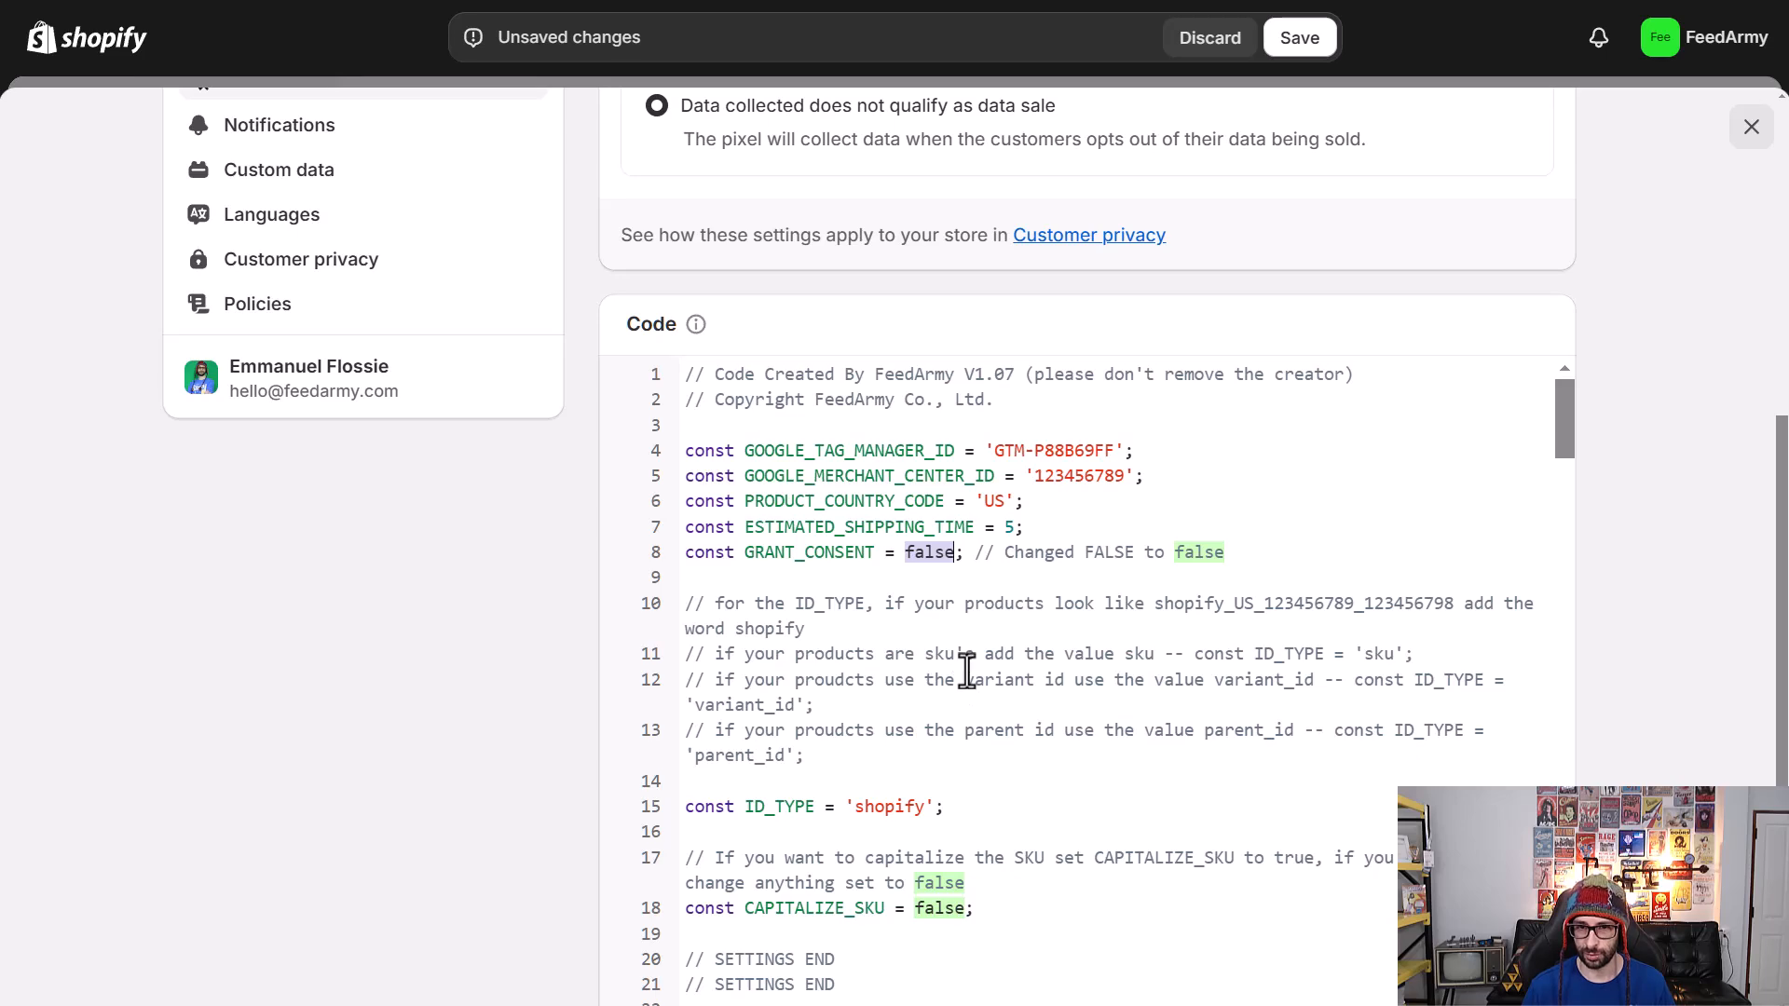
click(926, 582)
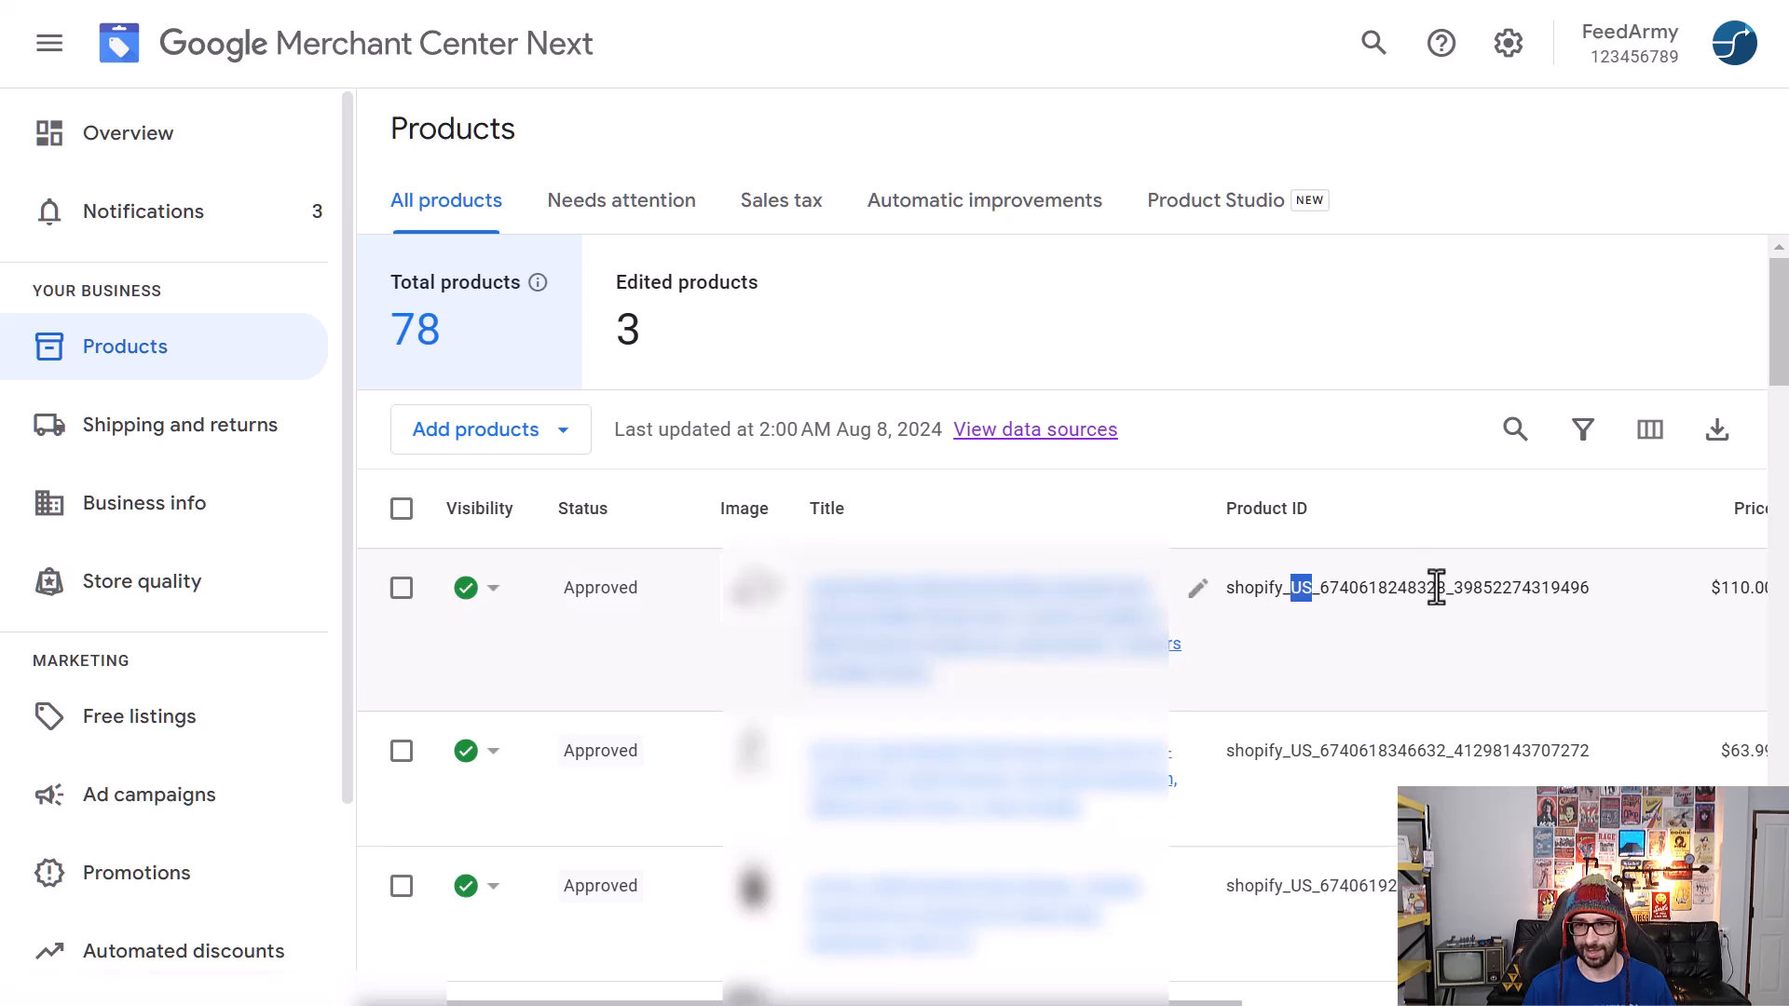
- Examine the structure of the first product's ID in Google Merchant Center, checking its parent ID and variant ID portions
click(1436, 587)
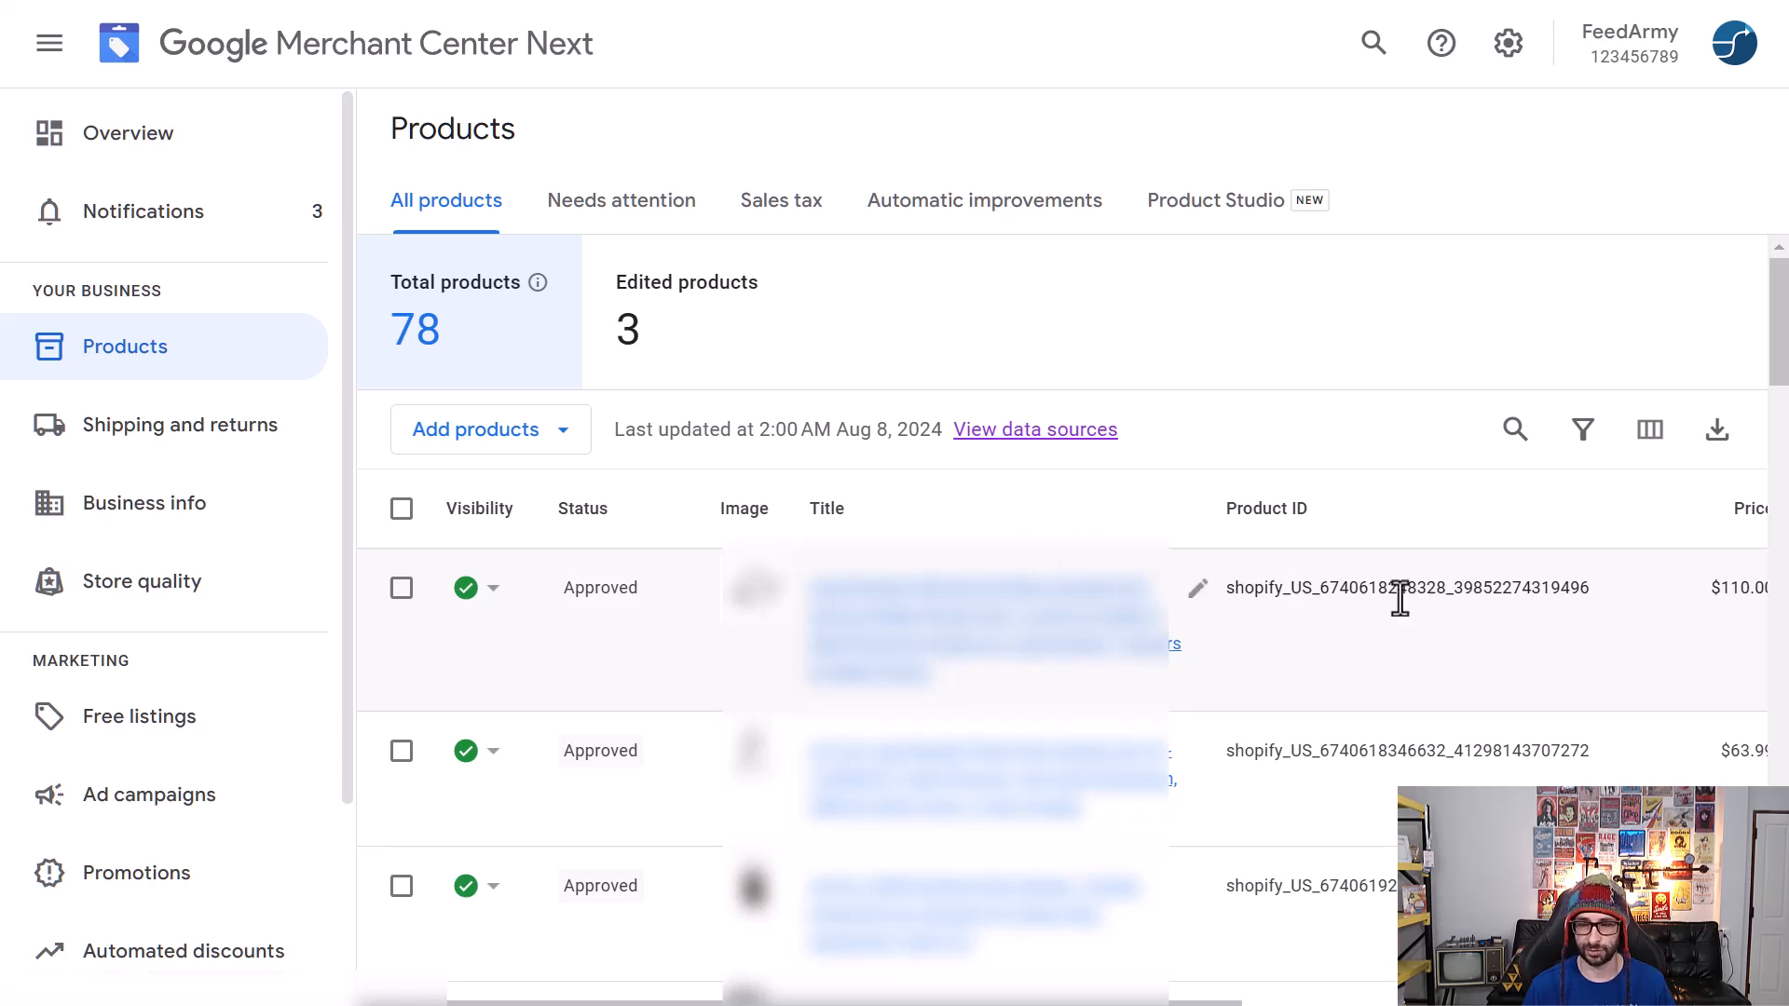
double_click(1370, 592)
click(1432, 597)
drag(1447, 592, 1330, 591)
click(1460, 589)
drag(1459, 589, 1595, 589)
click(1367, 561)
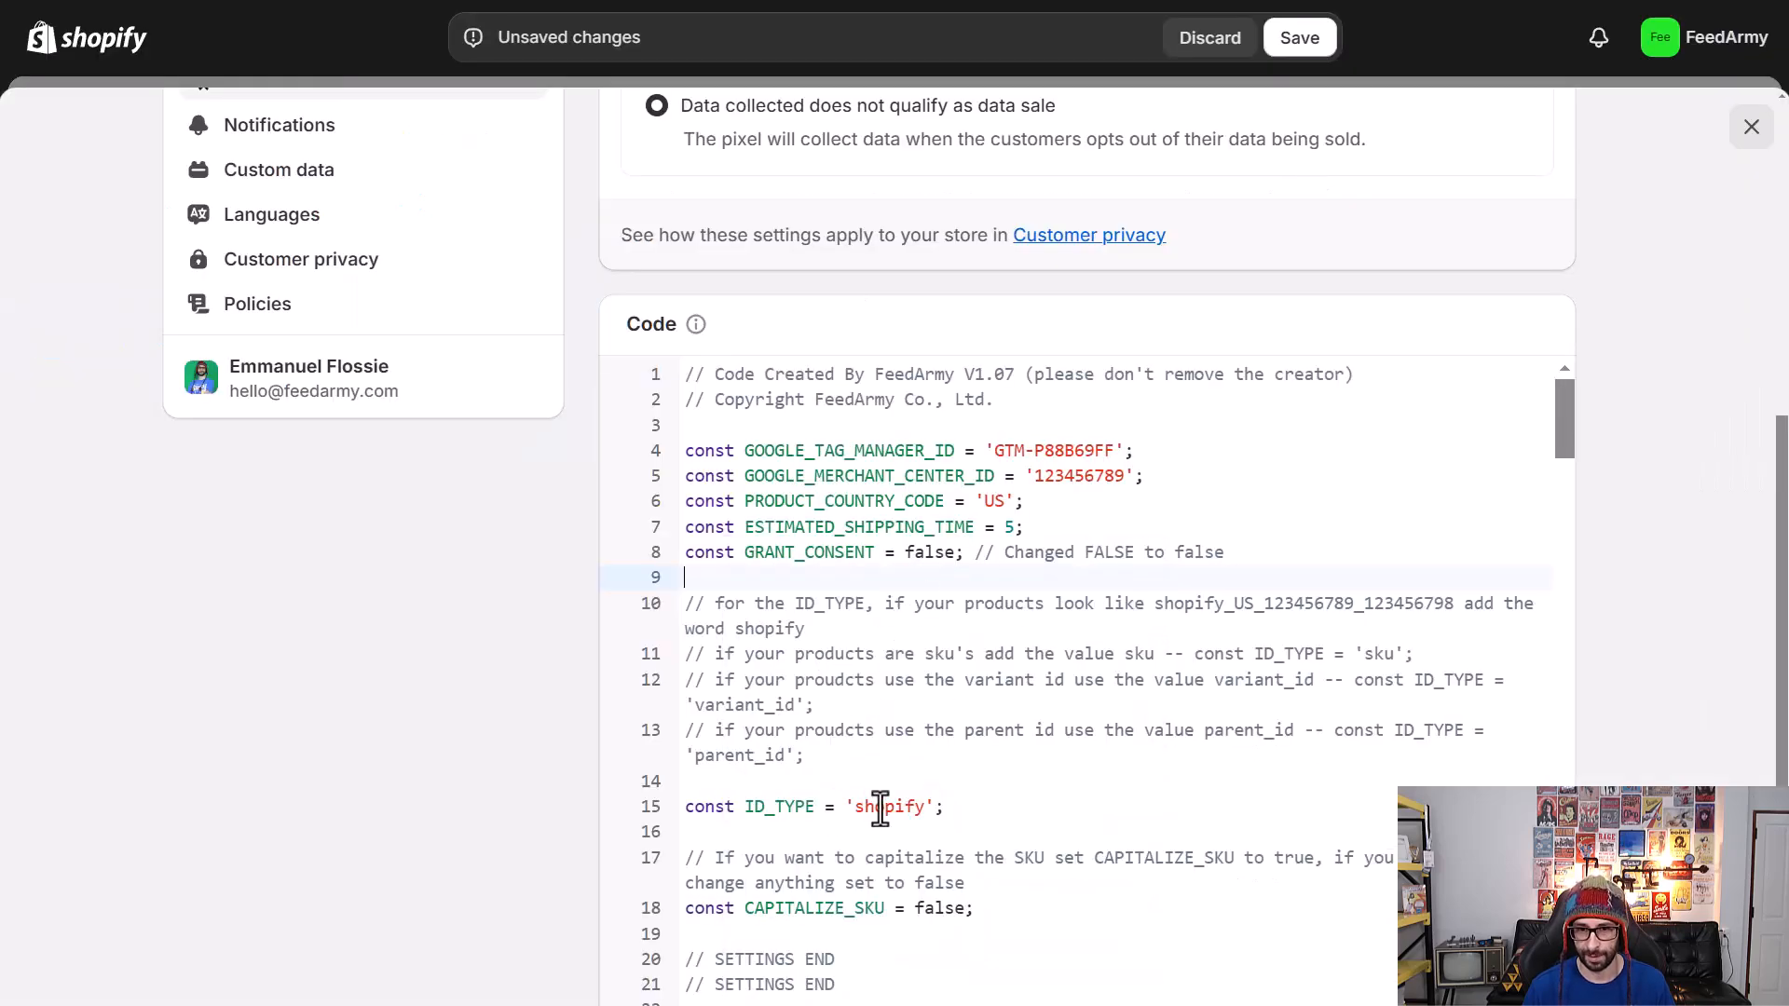
- Try sku, parent_id and variant_id in turn as the ID_TYPE value in the Shopify pixel code
double_click(880, 807)
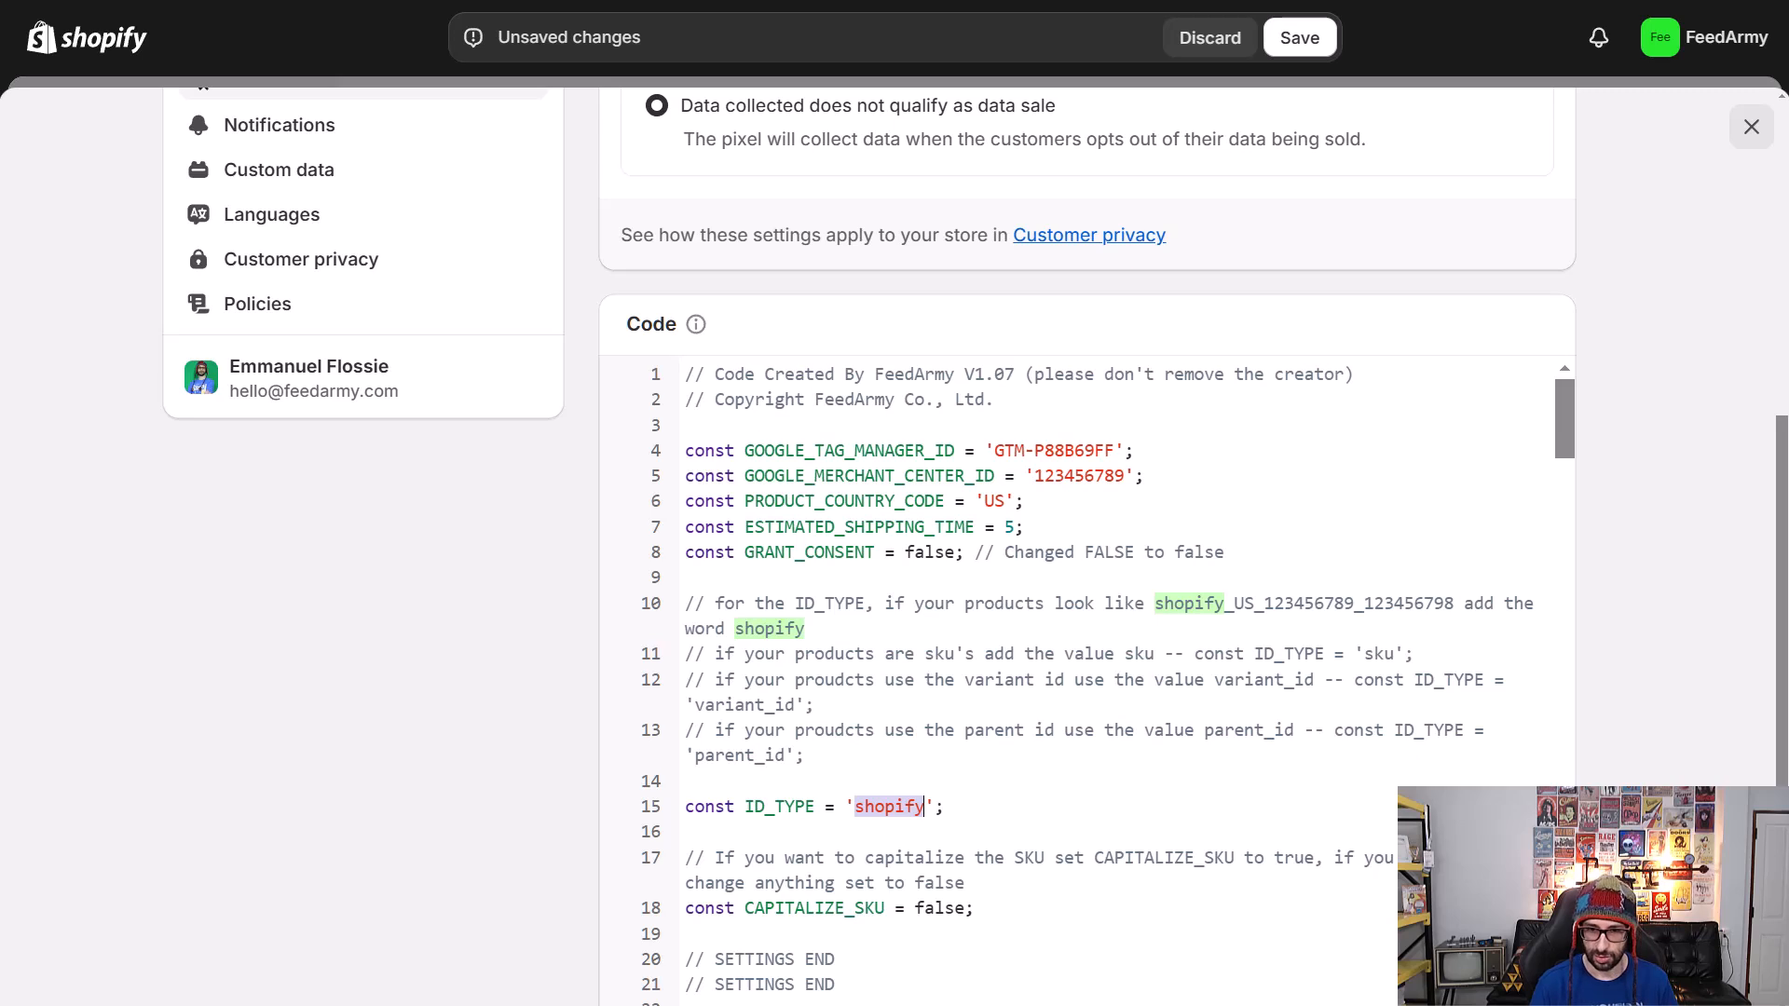
text(sku)
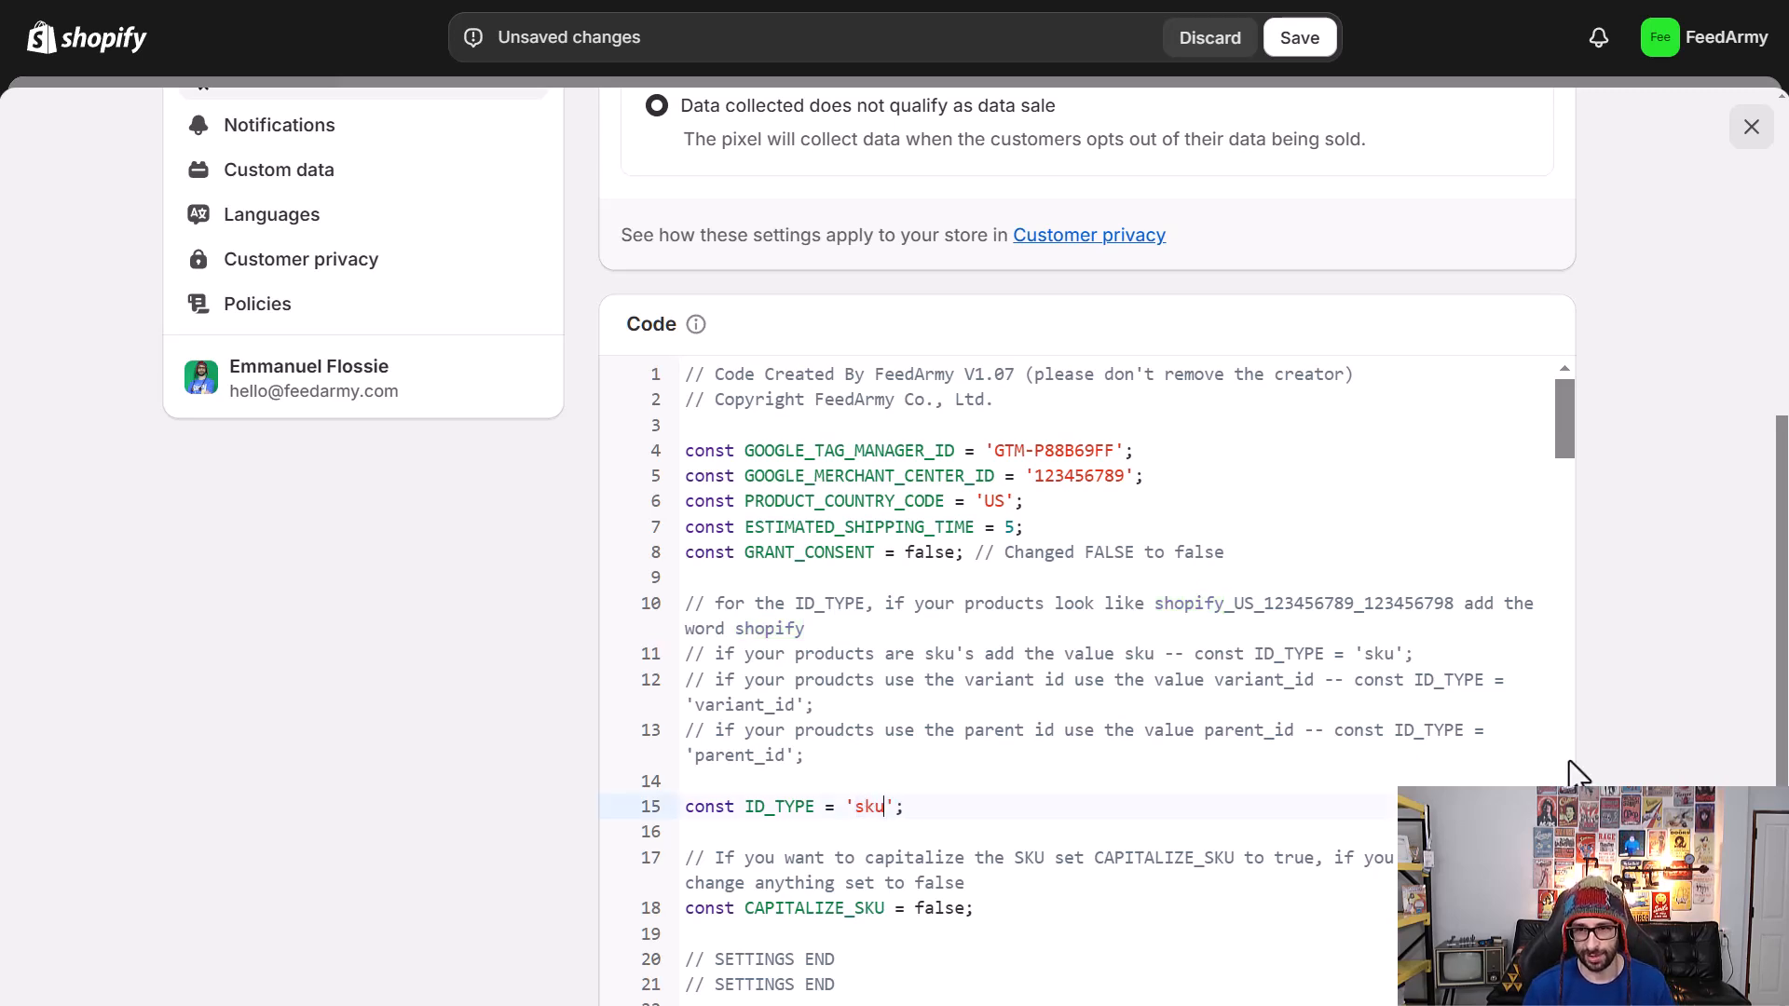
key(BackSpace)
key(BackSpace)
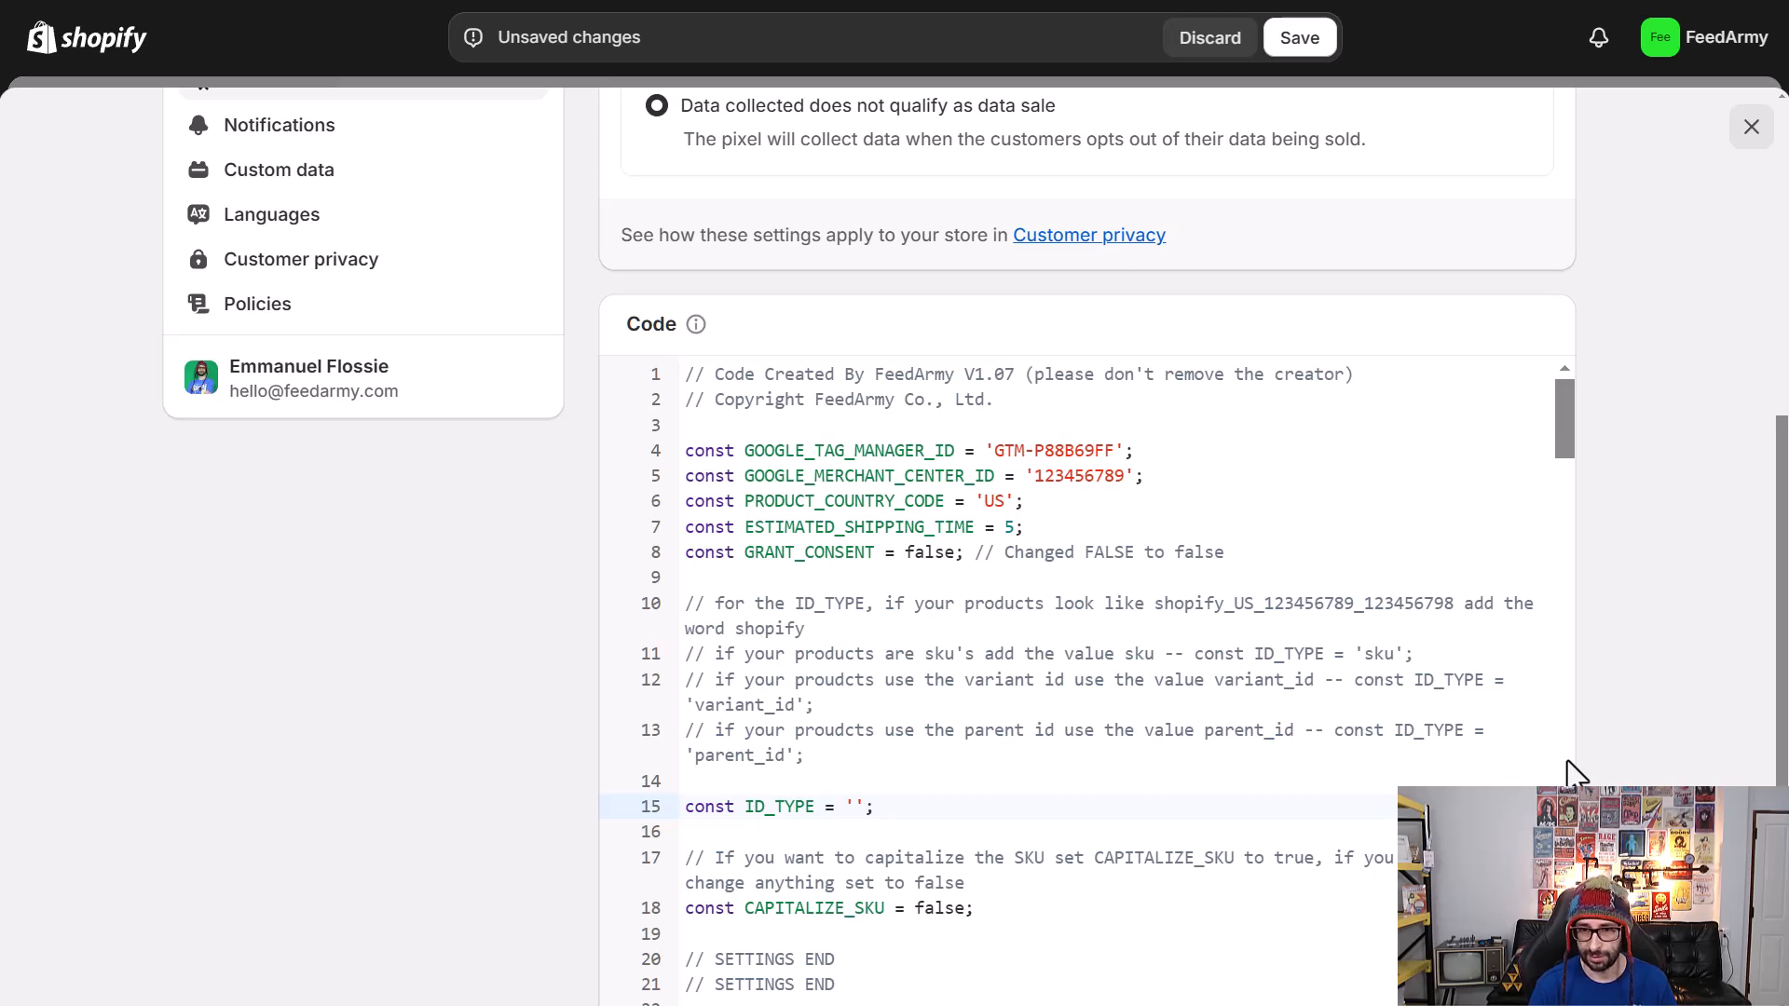
text(parent_id)
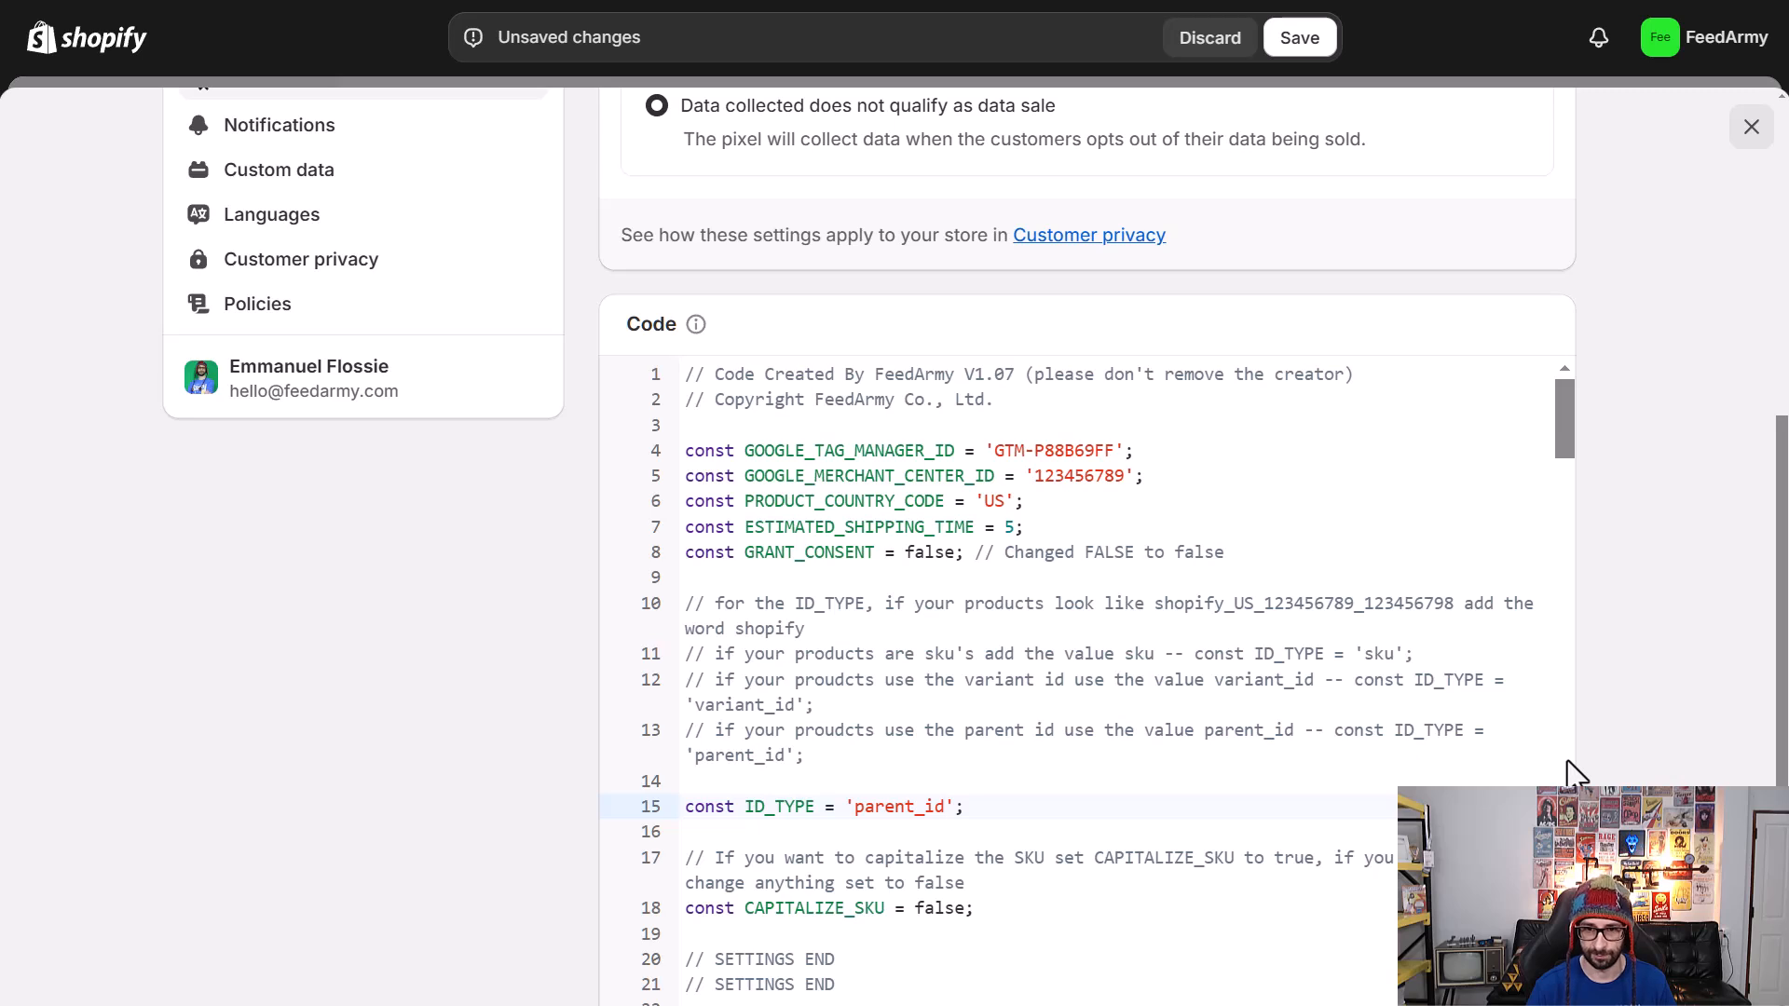
key(BackSpace)
key(BackSpace)
key(BackSpace)
key(BackSpace)
key(BackSpace)
key(BackSpace)
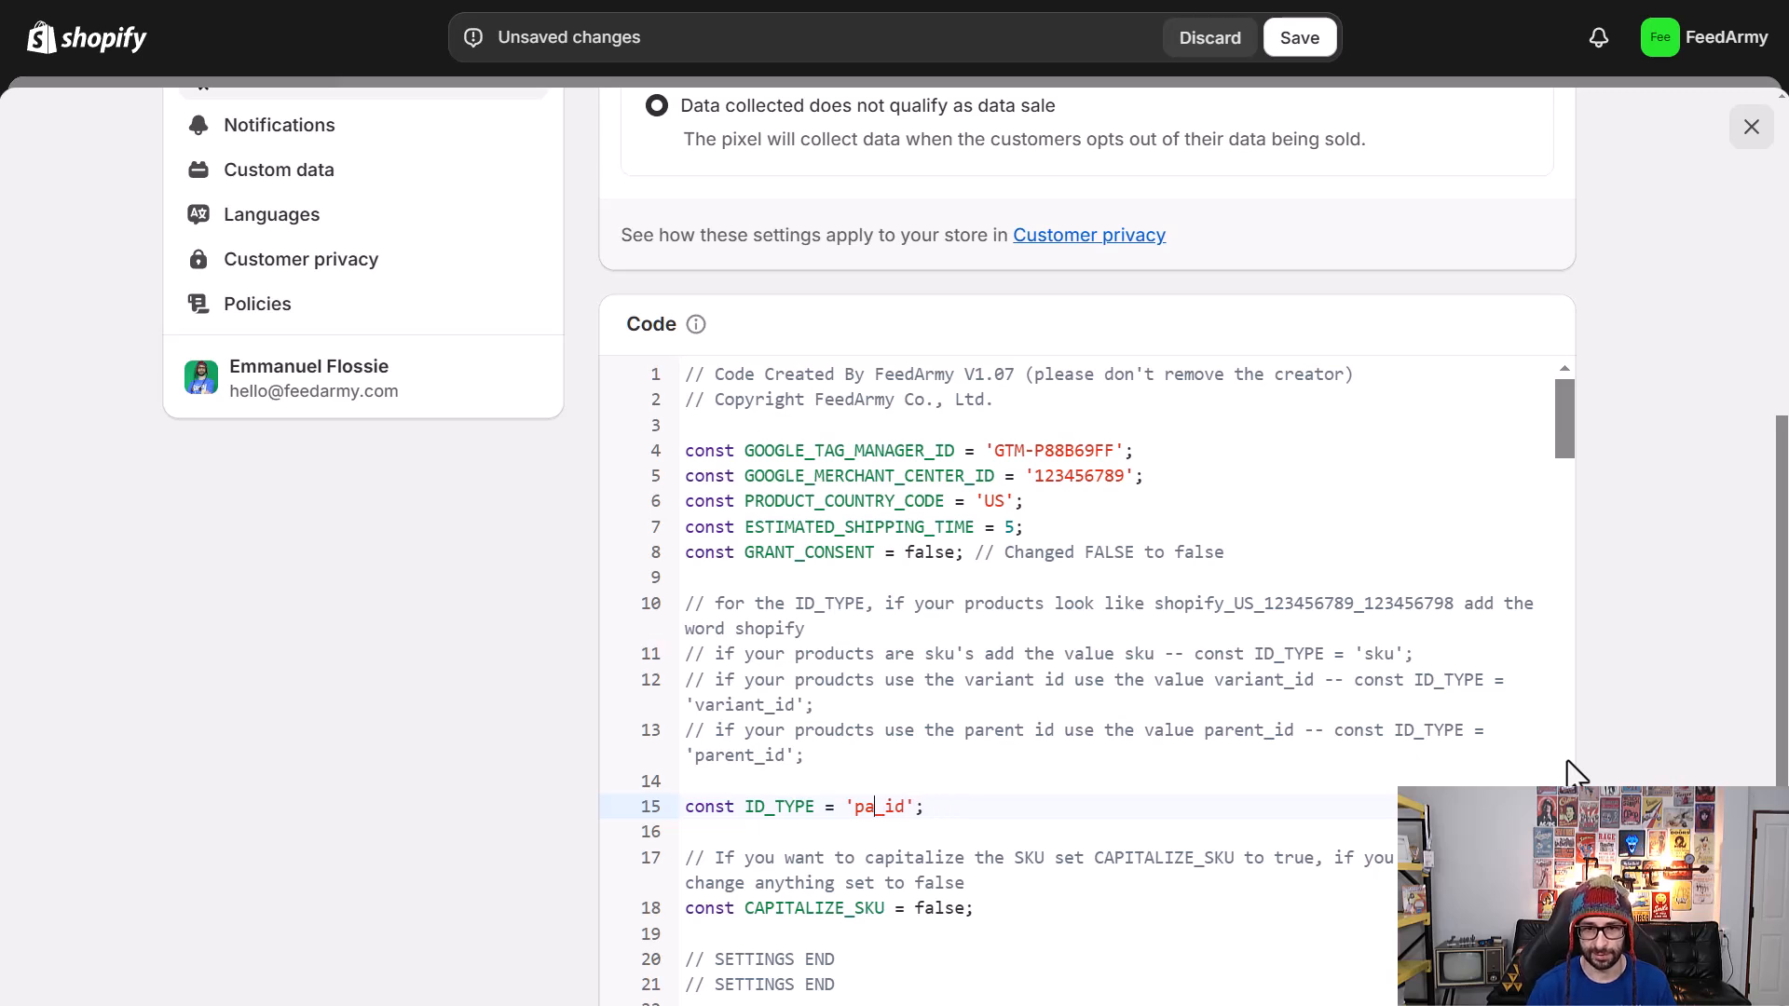
text(cariant)
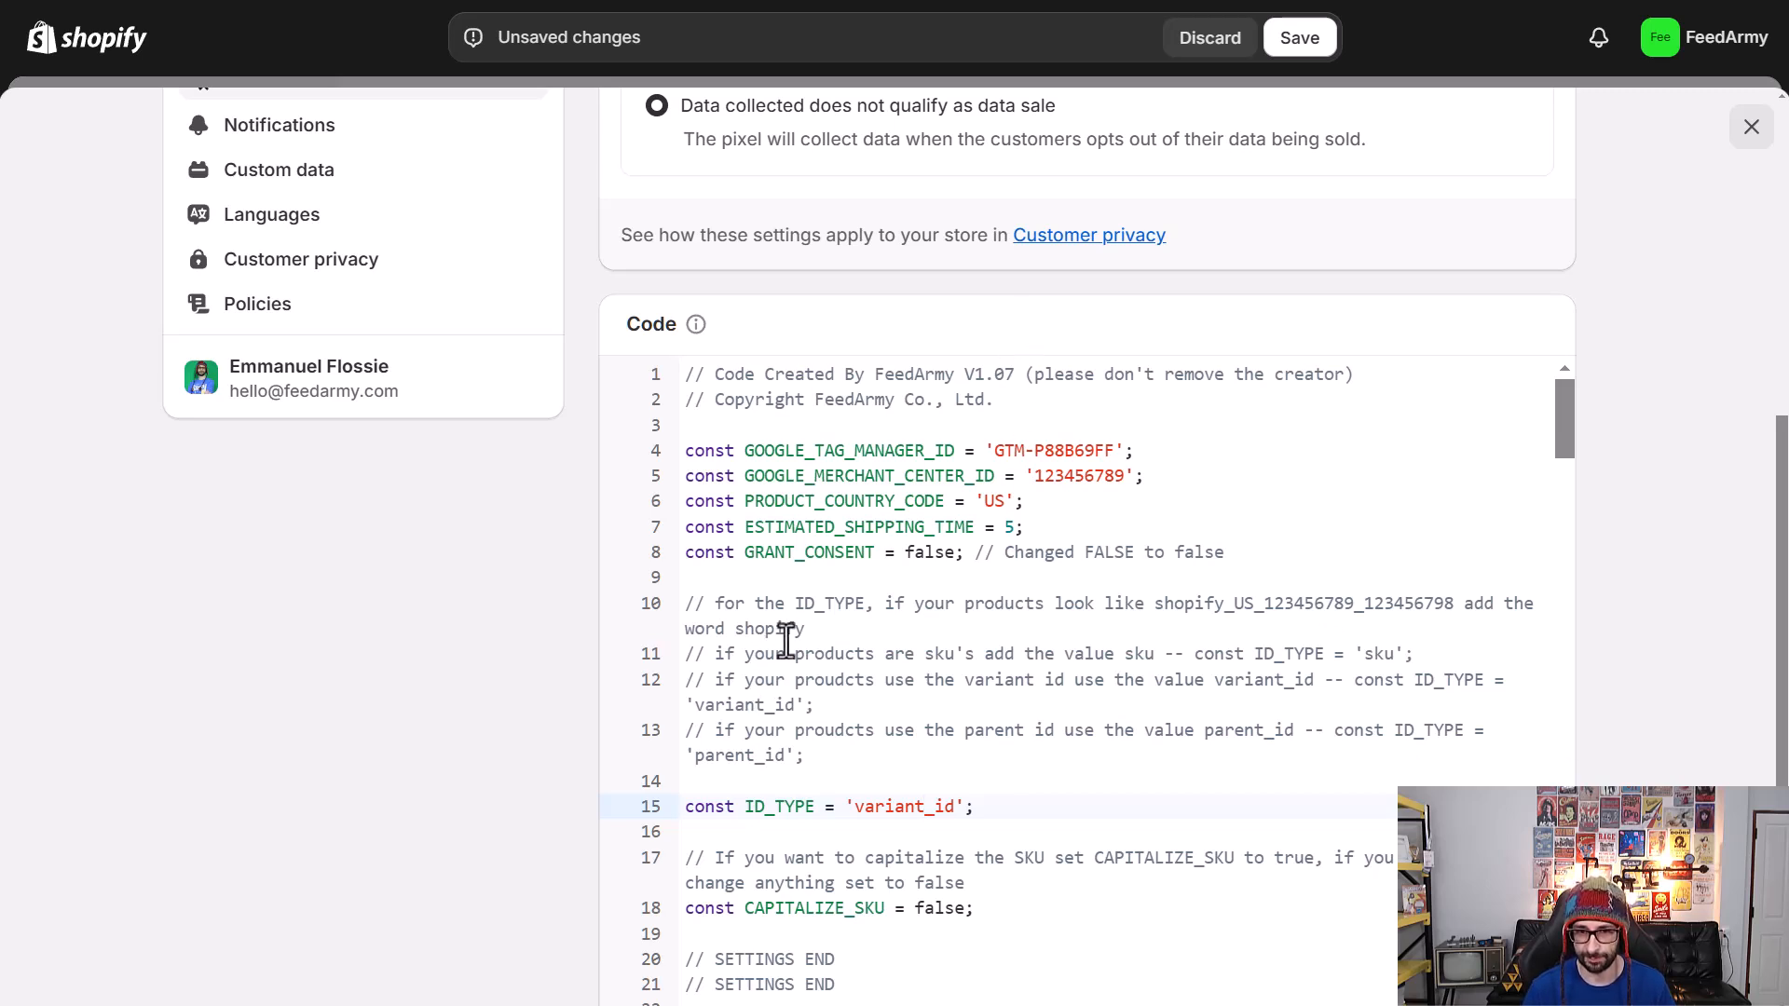
- Check the comment lines explaining the ID_TYPE options and set ID_TYPE to 'shopify'
drag(839, 746, 699, 585)
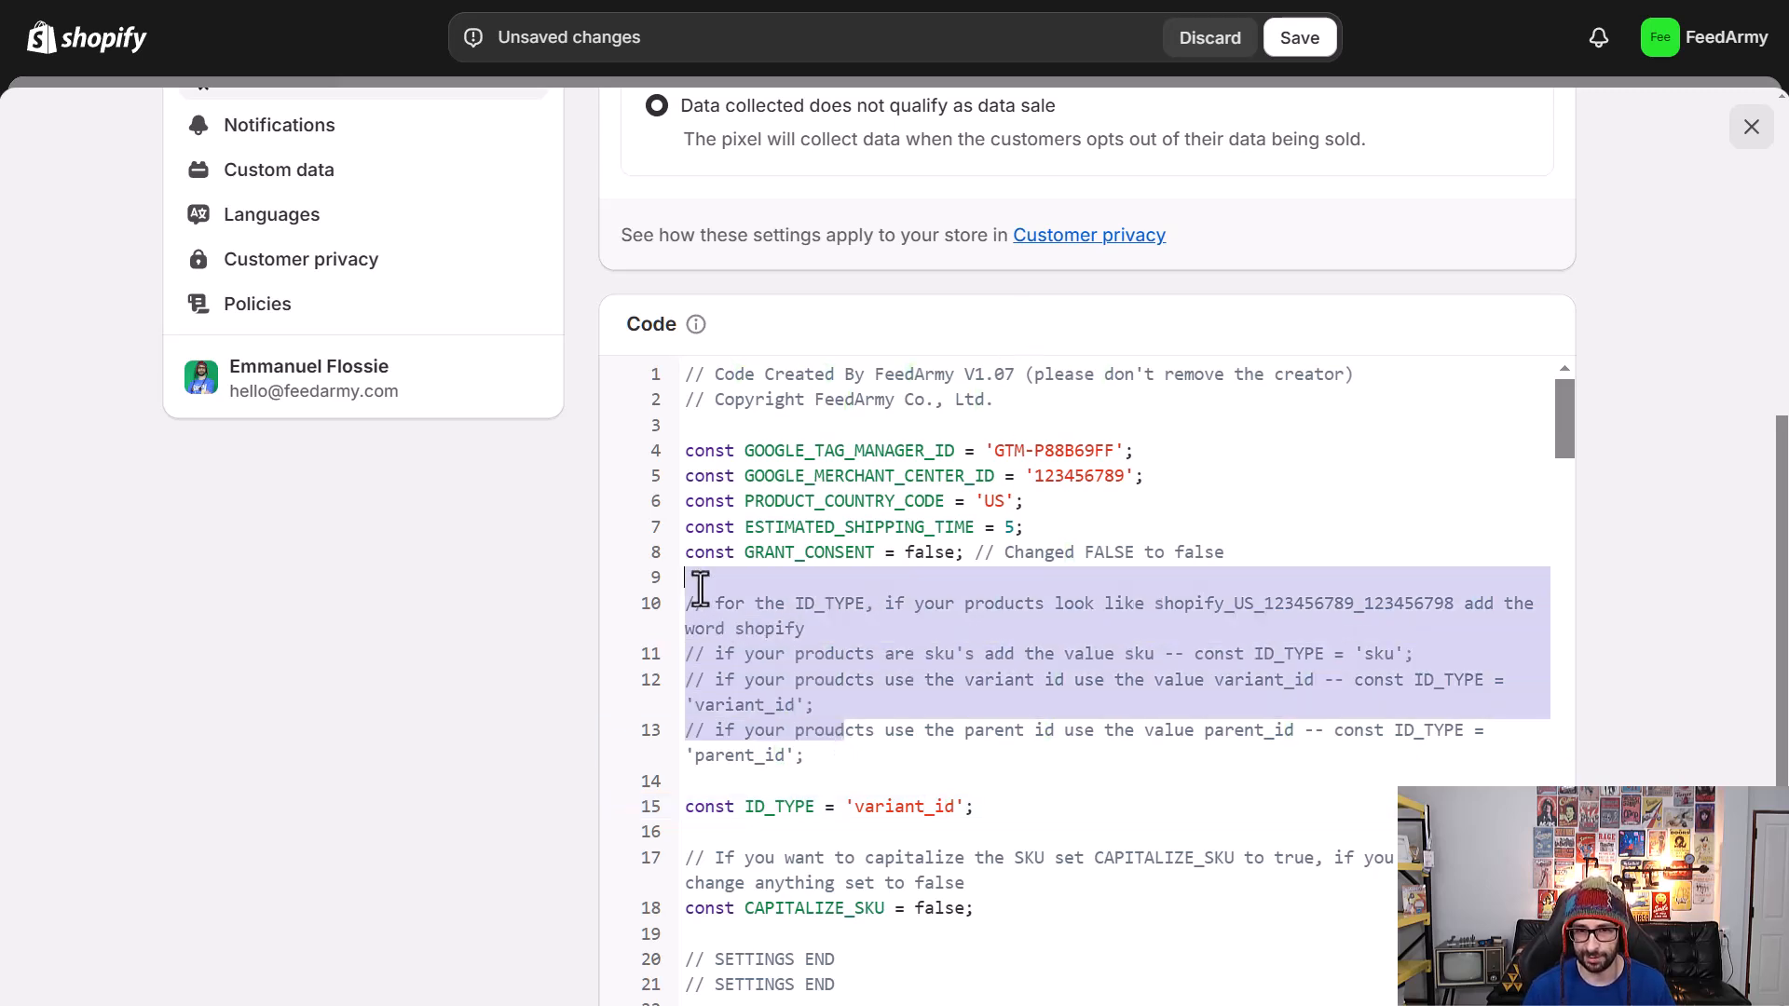
click(773, 679)
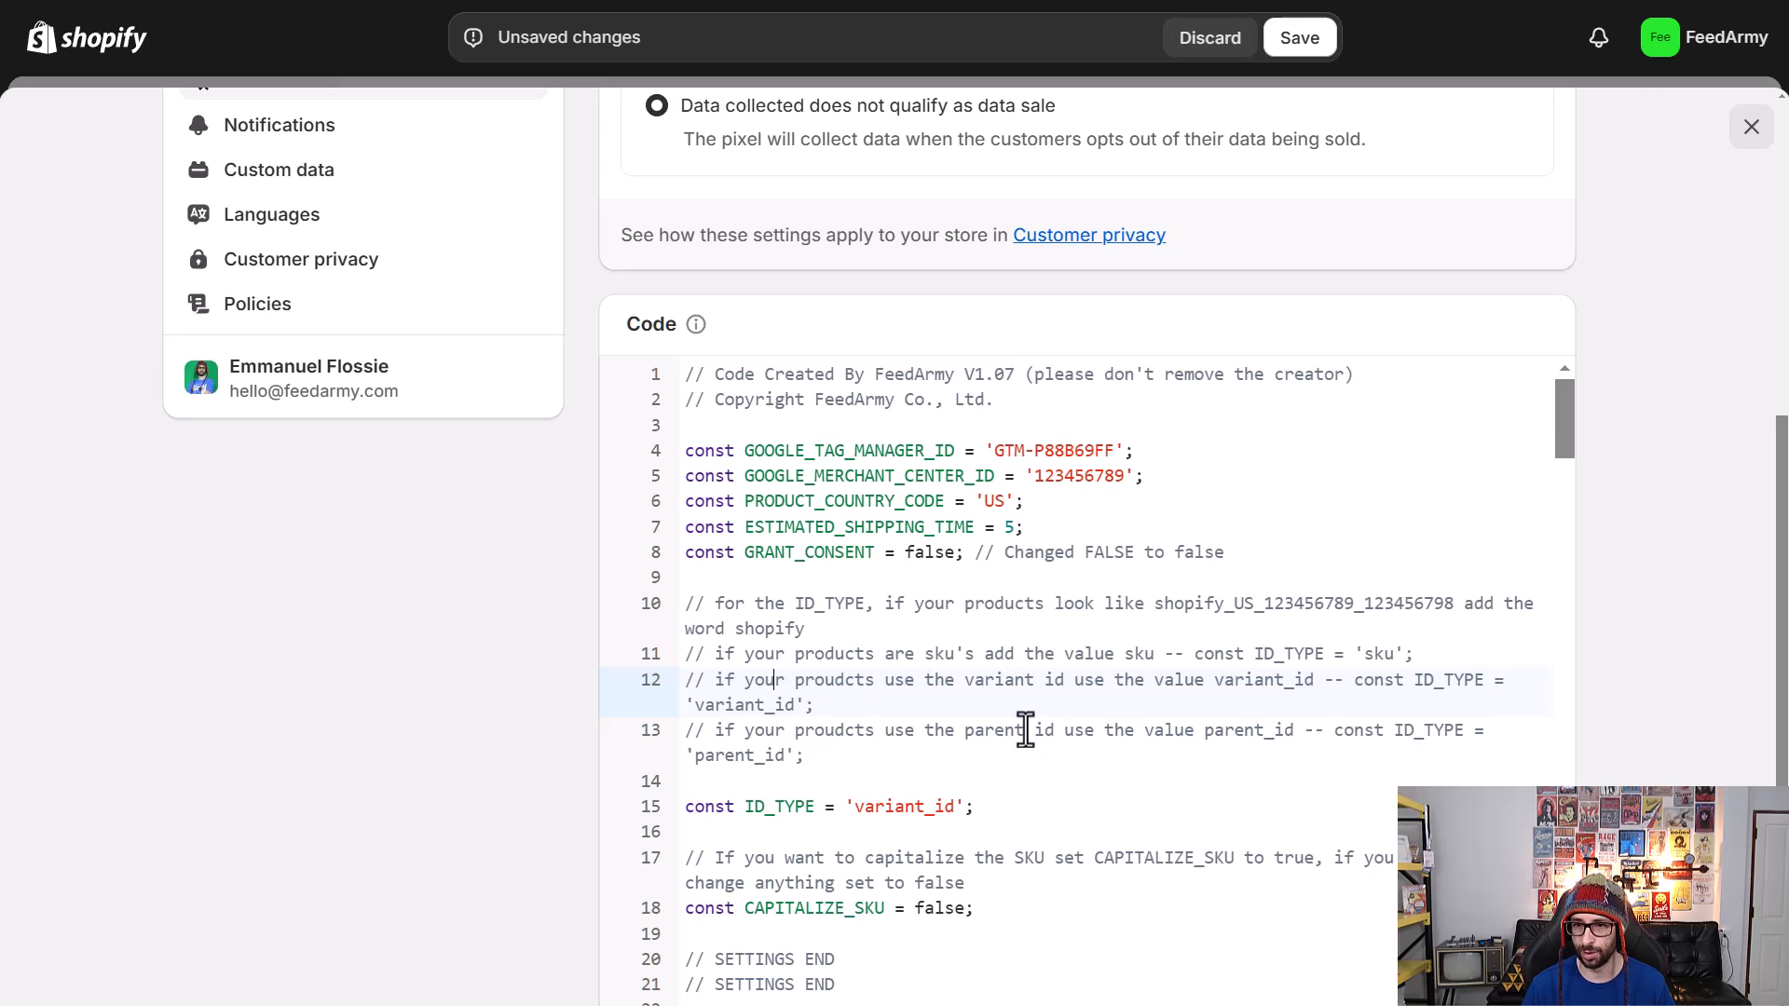
click(886, 807)
double_click(888, 805)
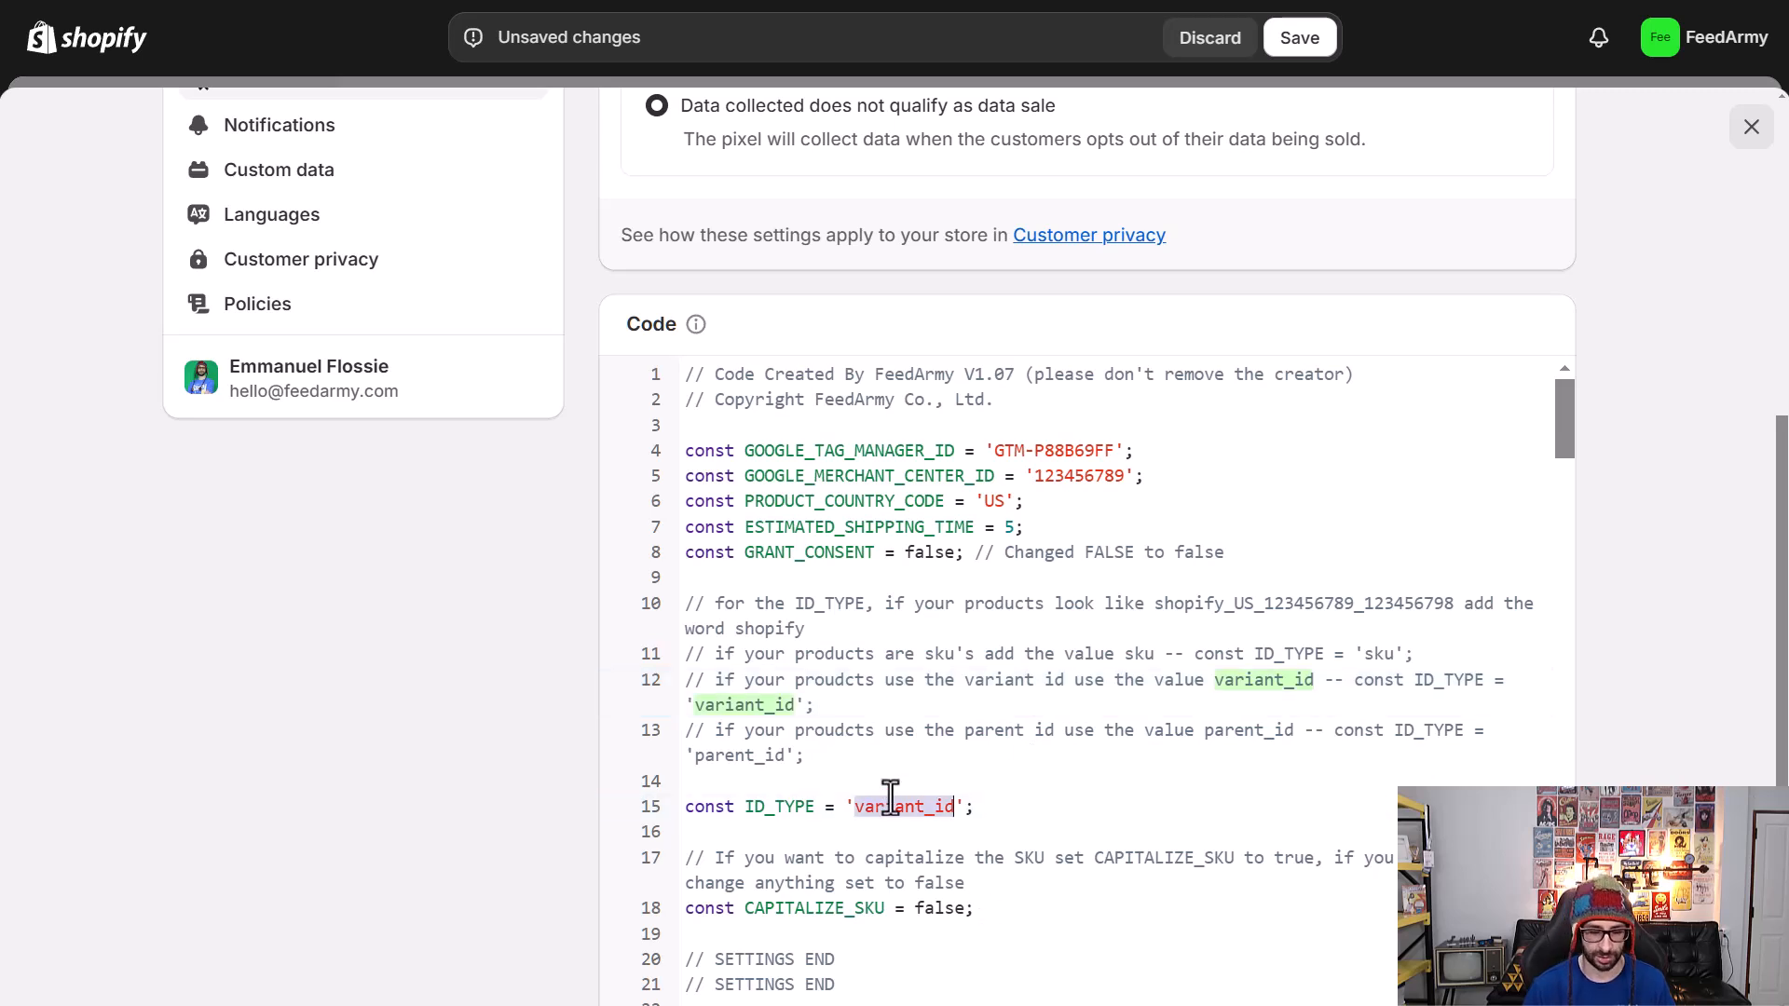
text(shopify)
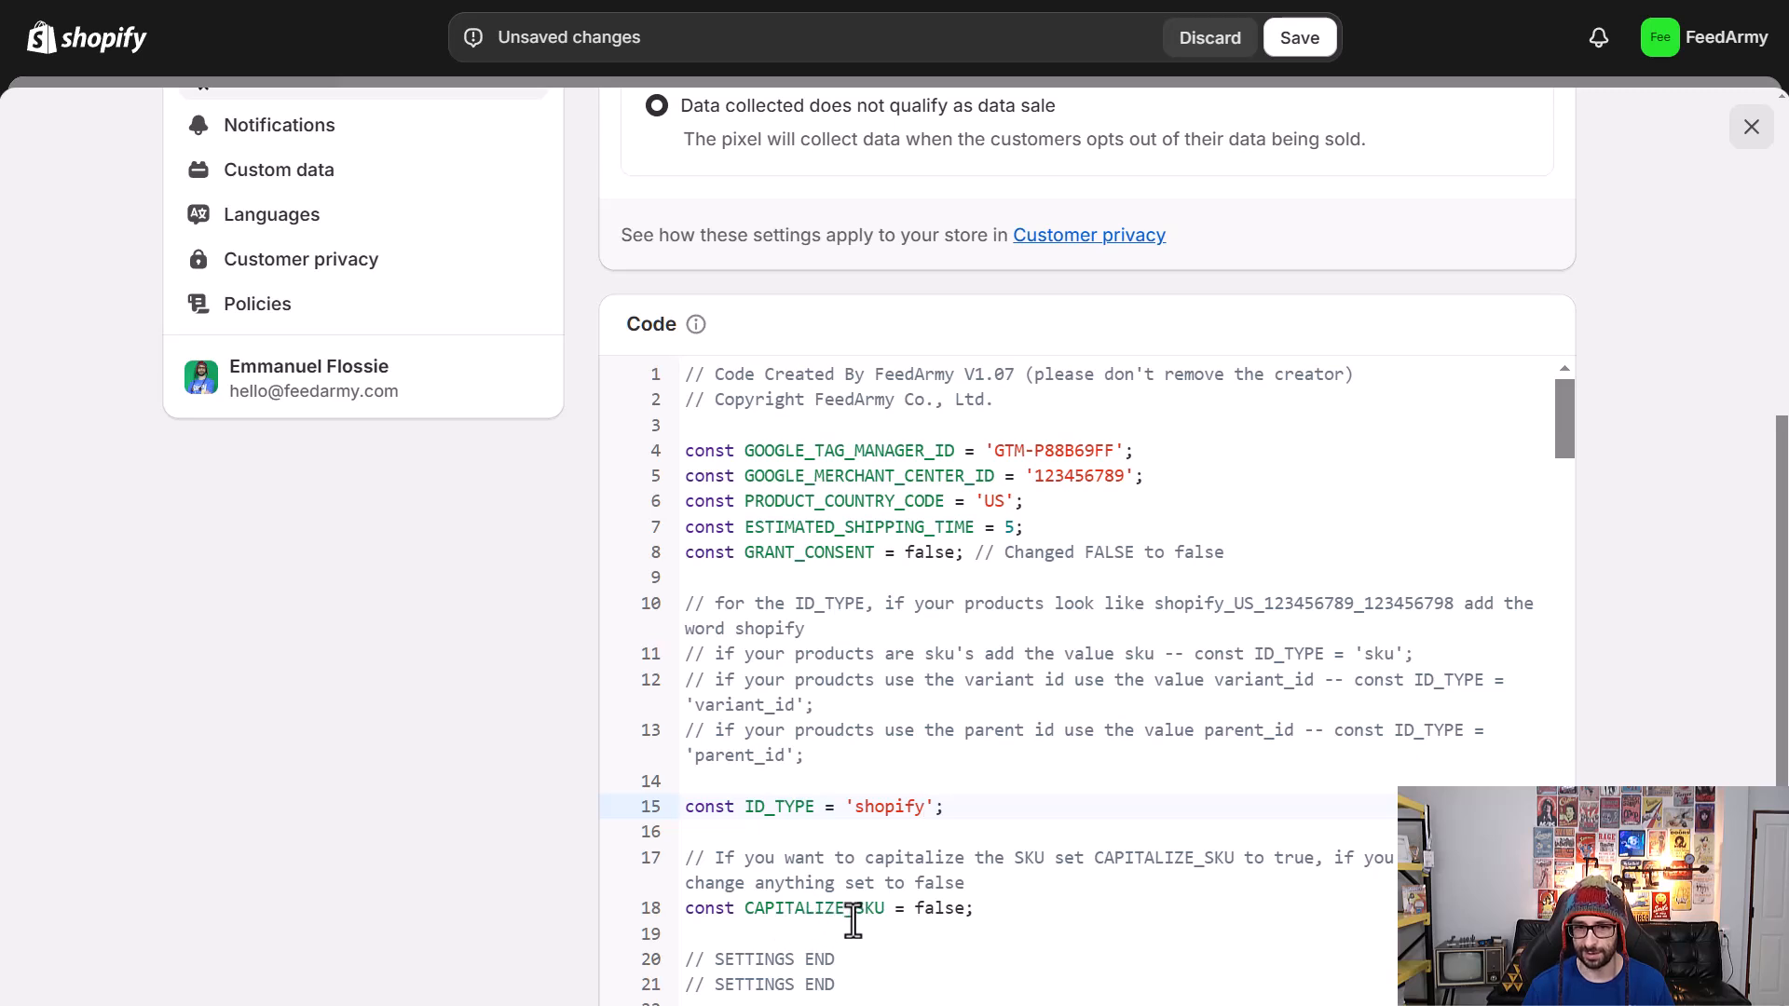
- Try true as the CAPITALIZE_SKU value and restore it to false
double_click(940, 909)
text(tru)
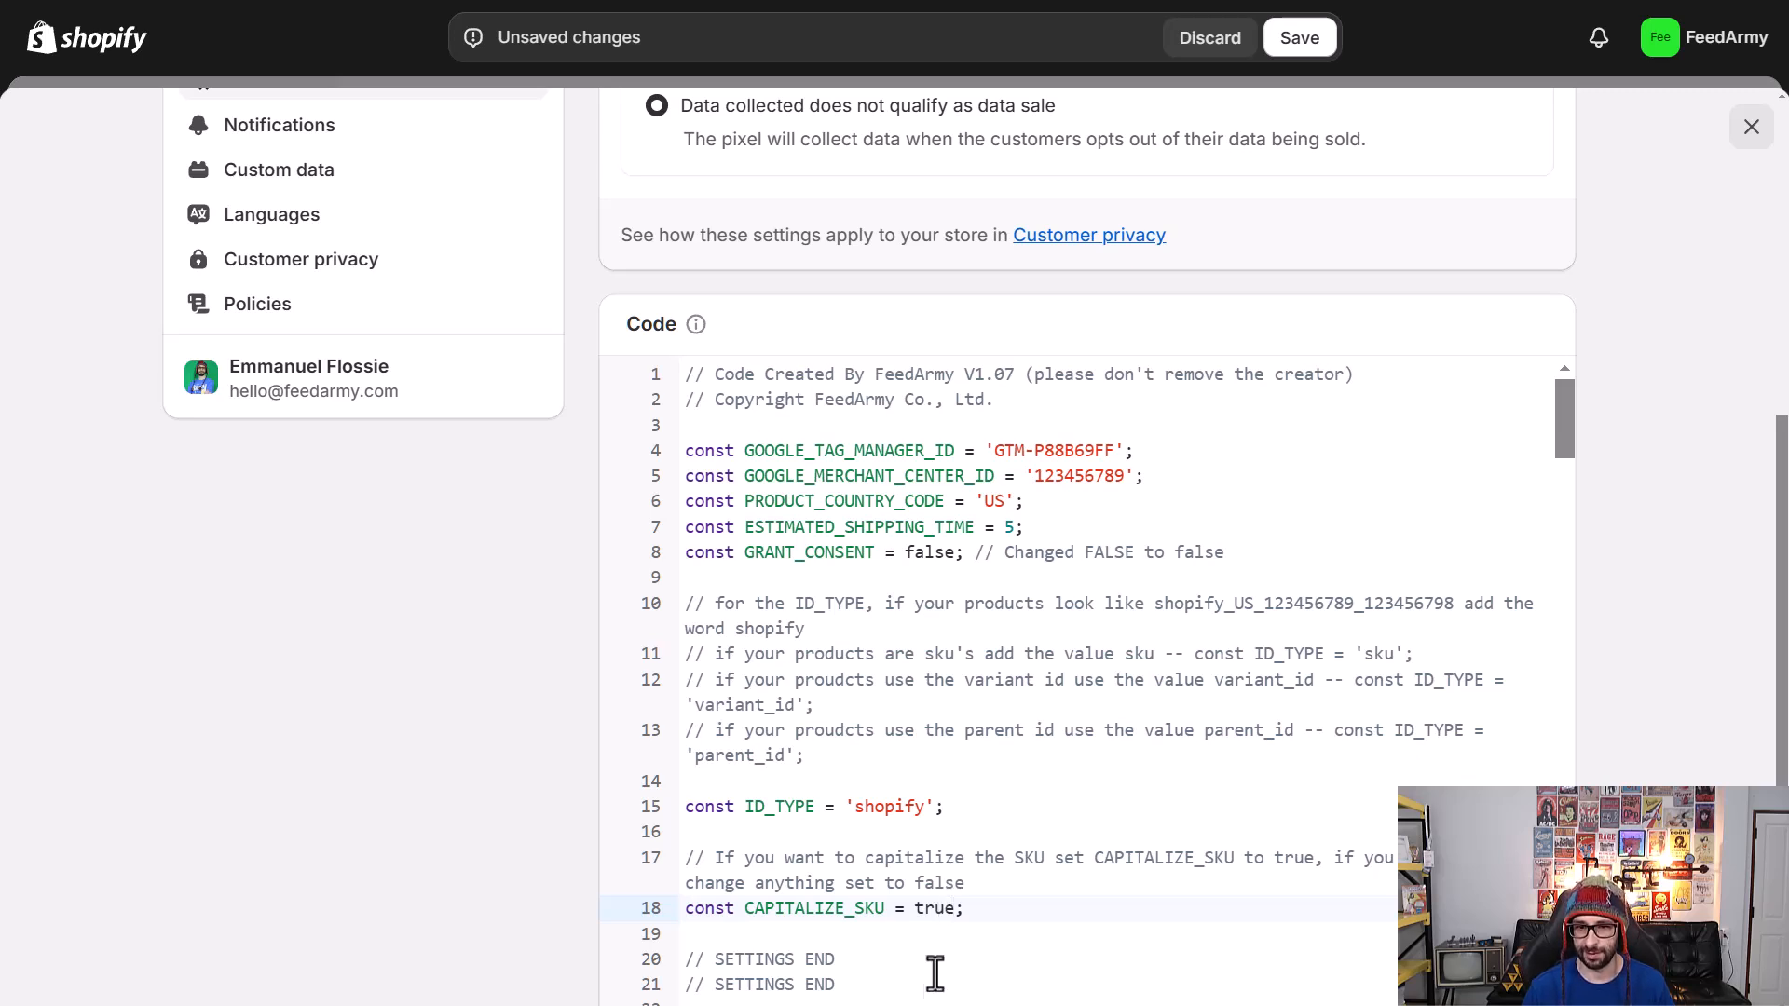
double_click(920, 909)
text(1)
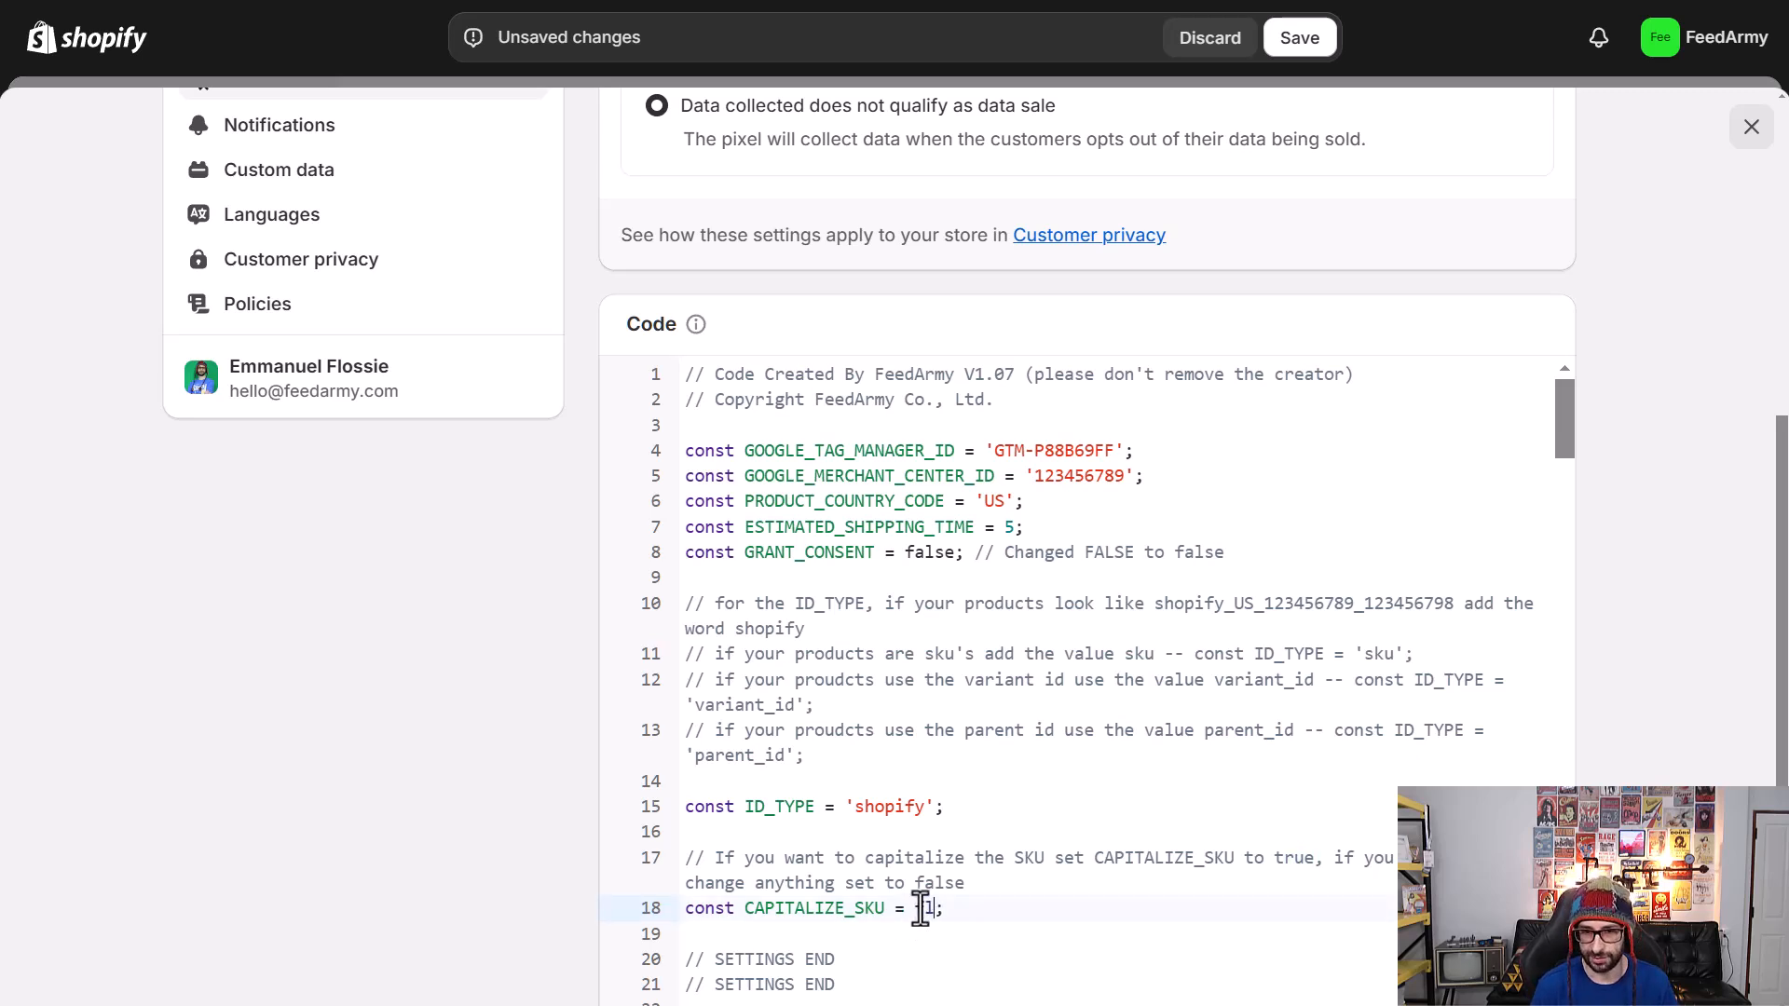
text(alse)
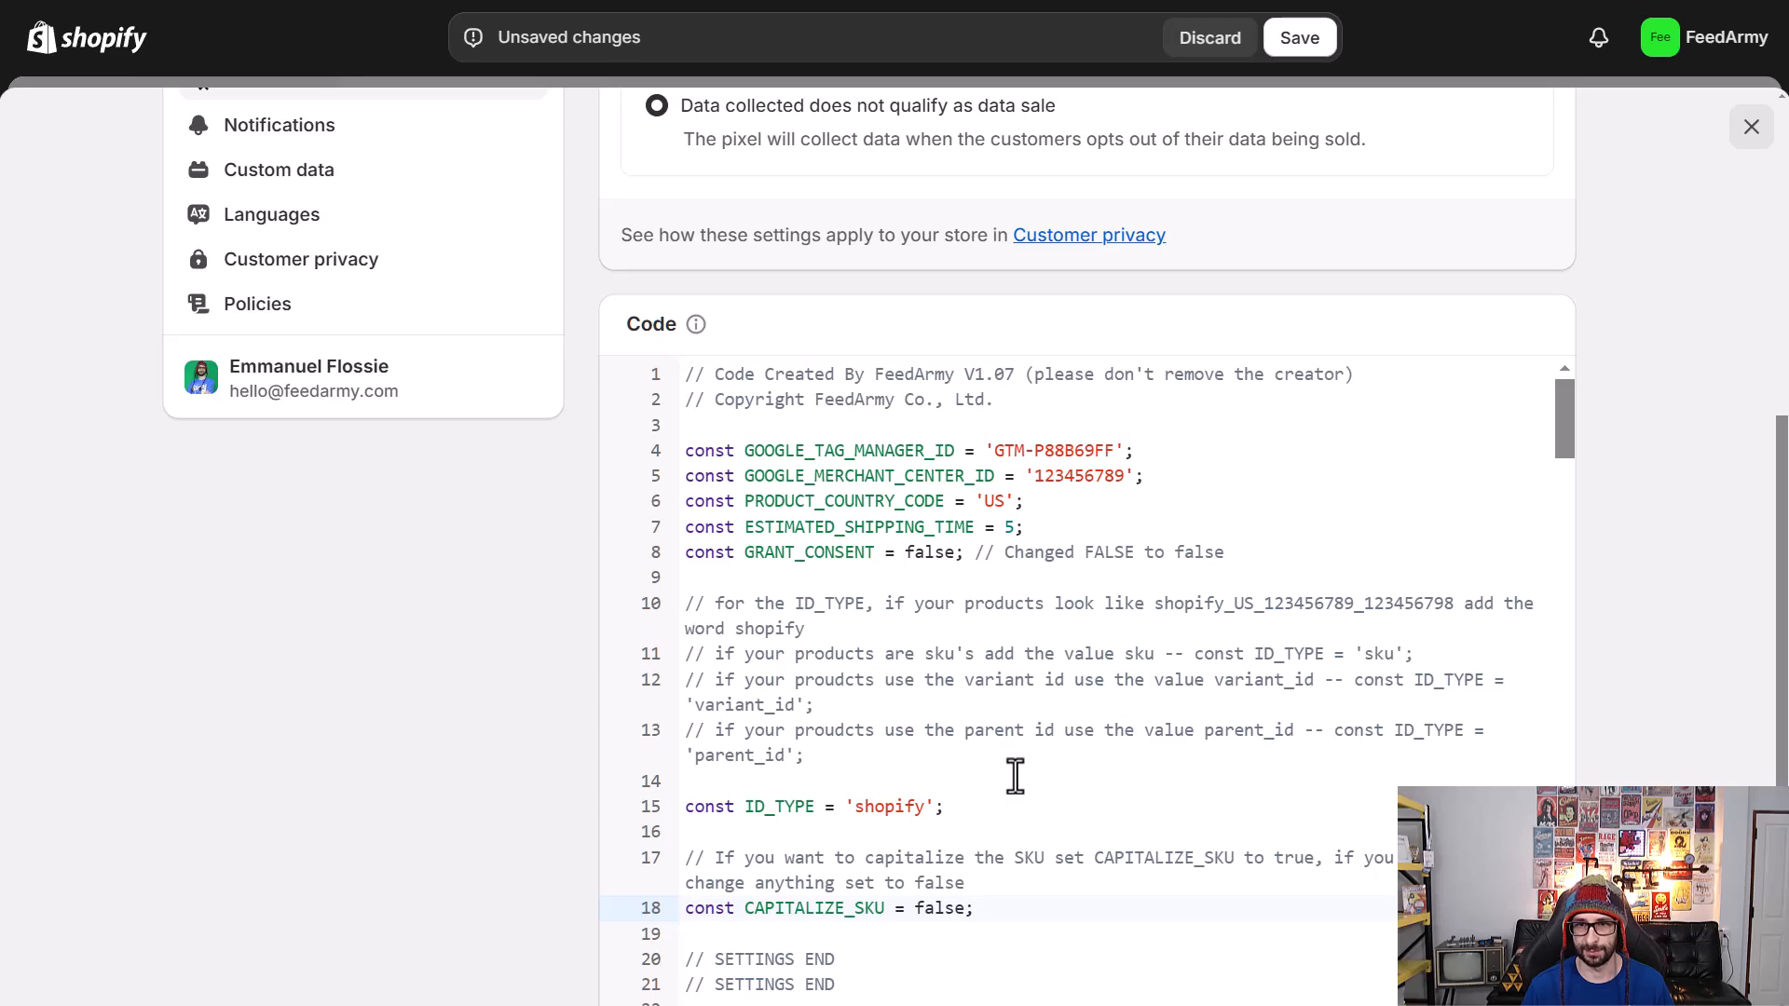
- Save the Google Tag Manager By FeedArmy pixel and connect it to the store
scroll(1318, 360, up, 8)
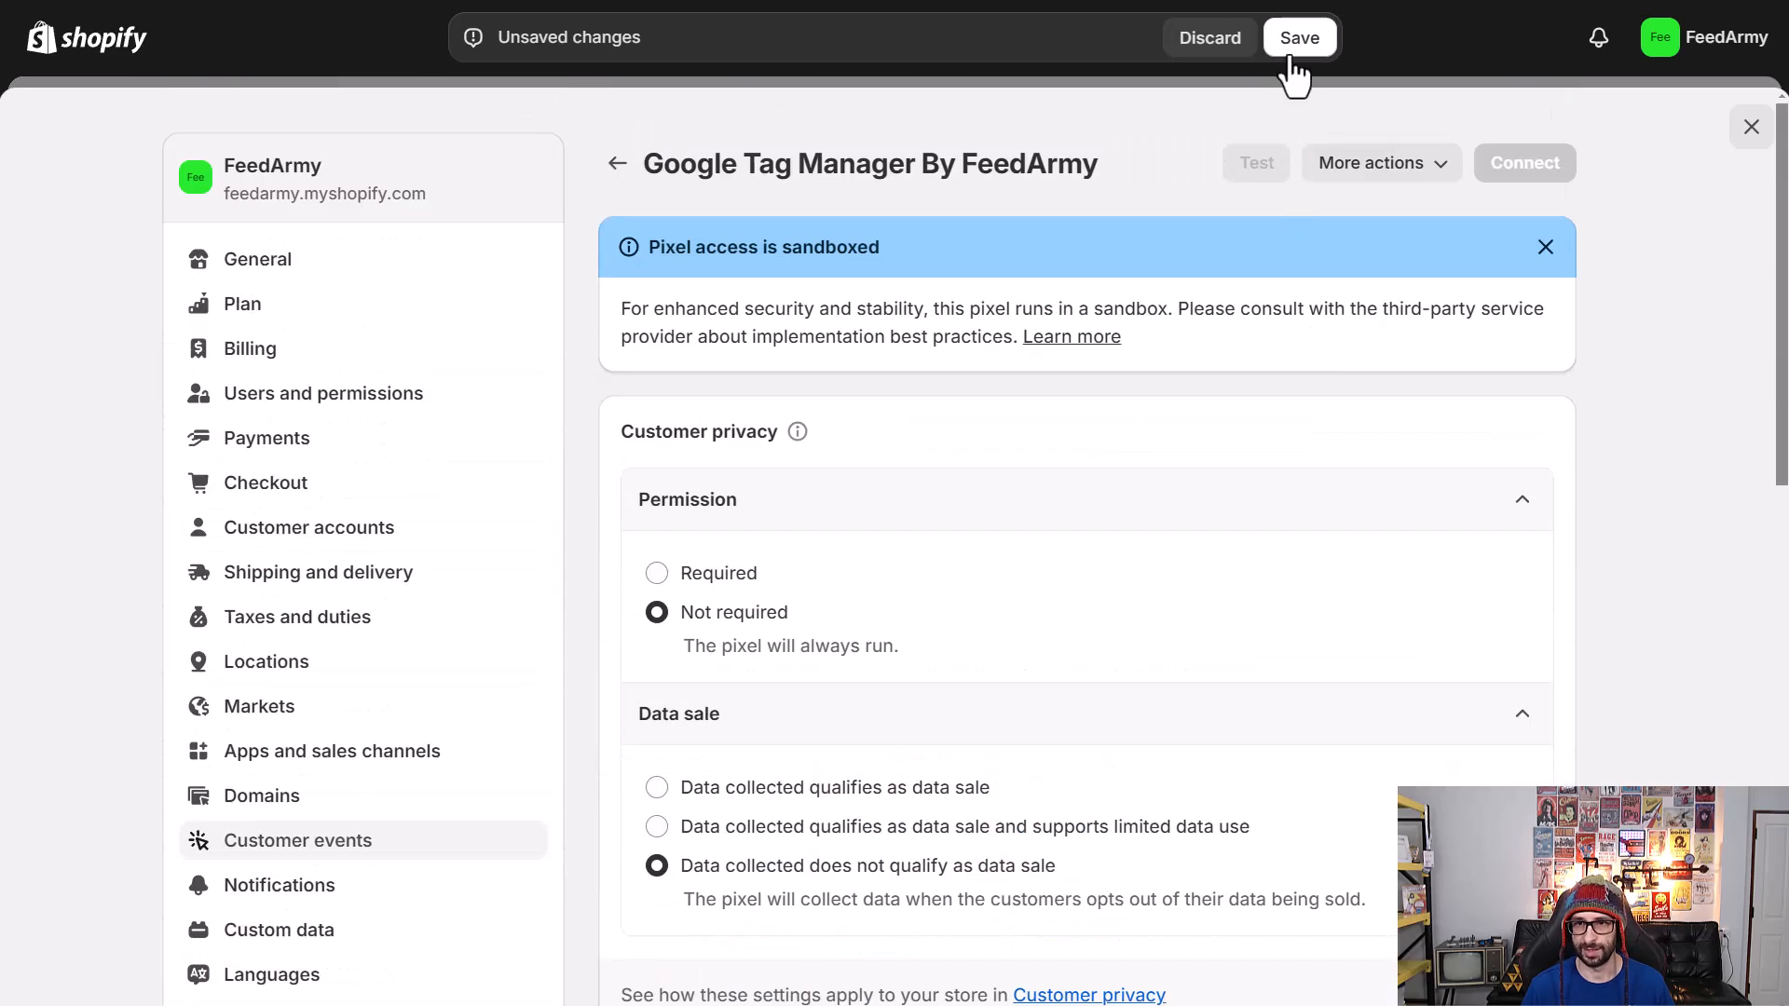
click(1295, 46)
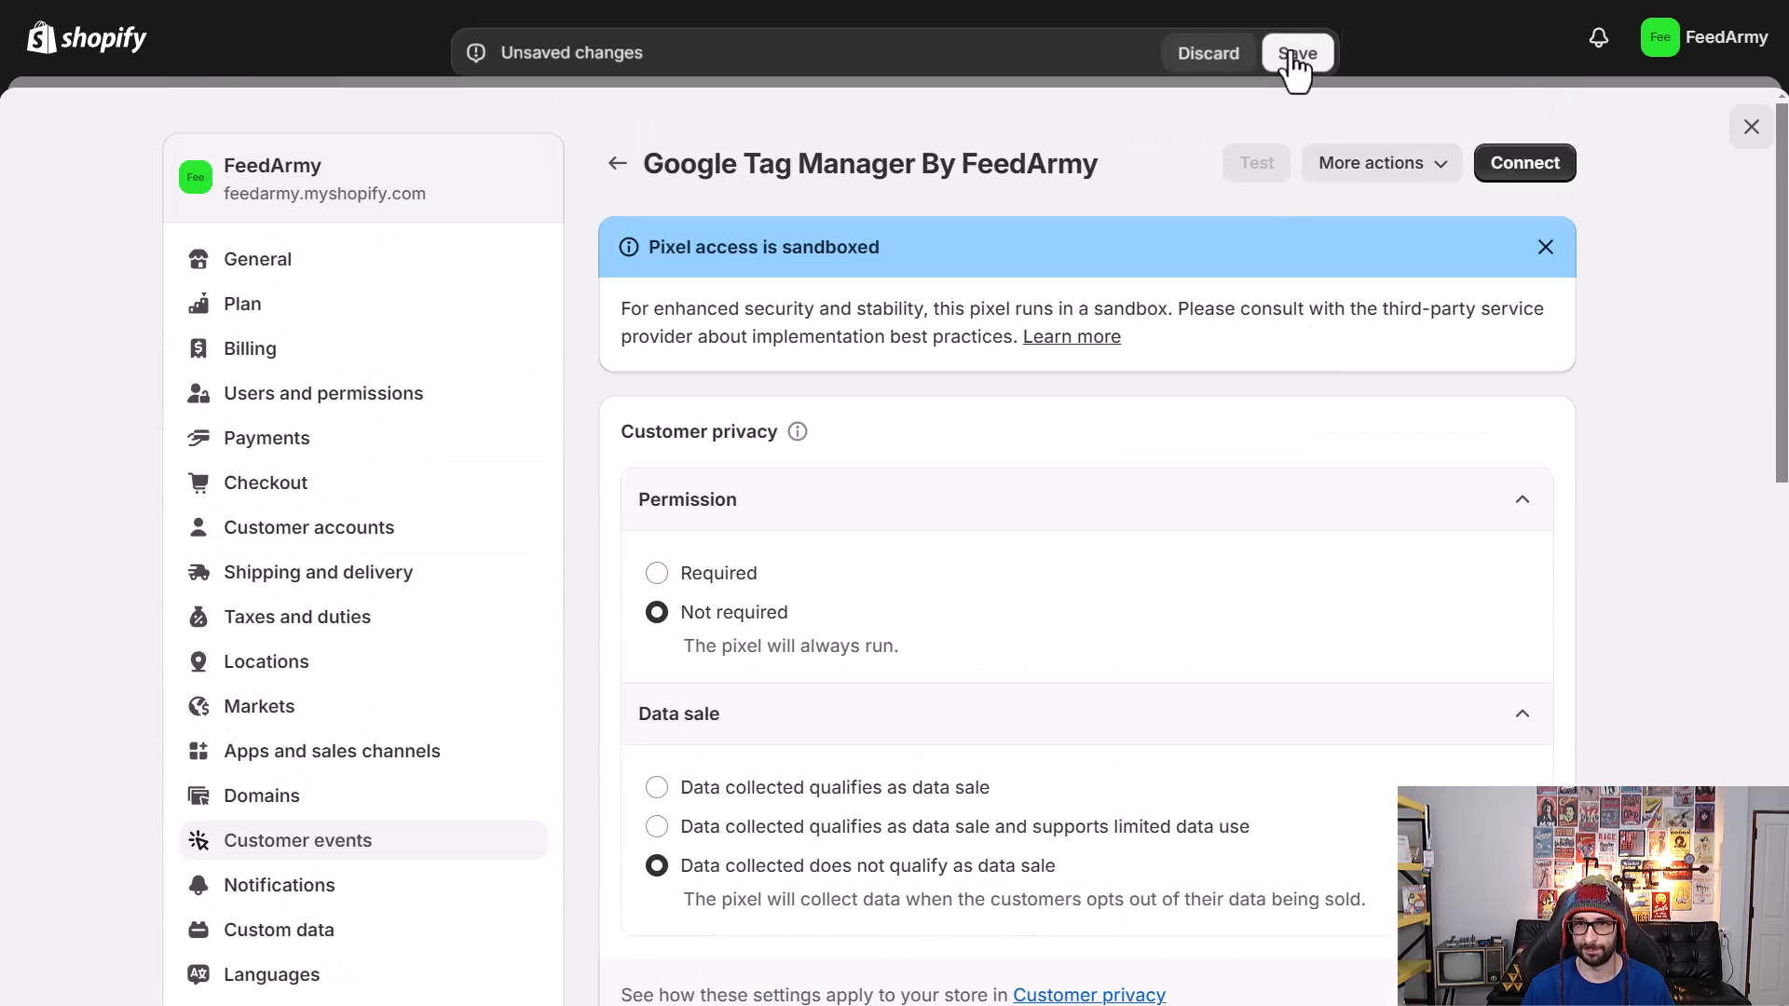
click(1545, 168)
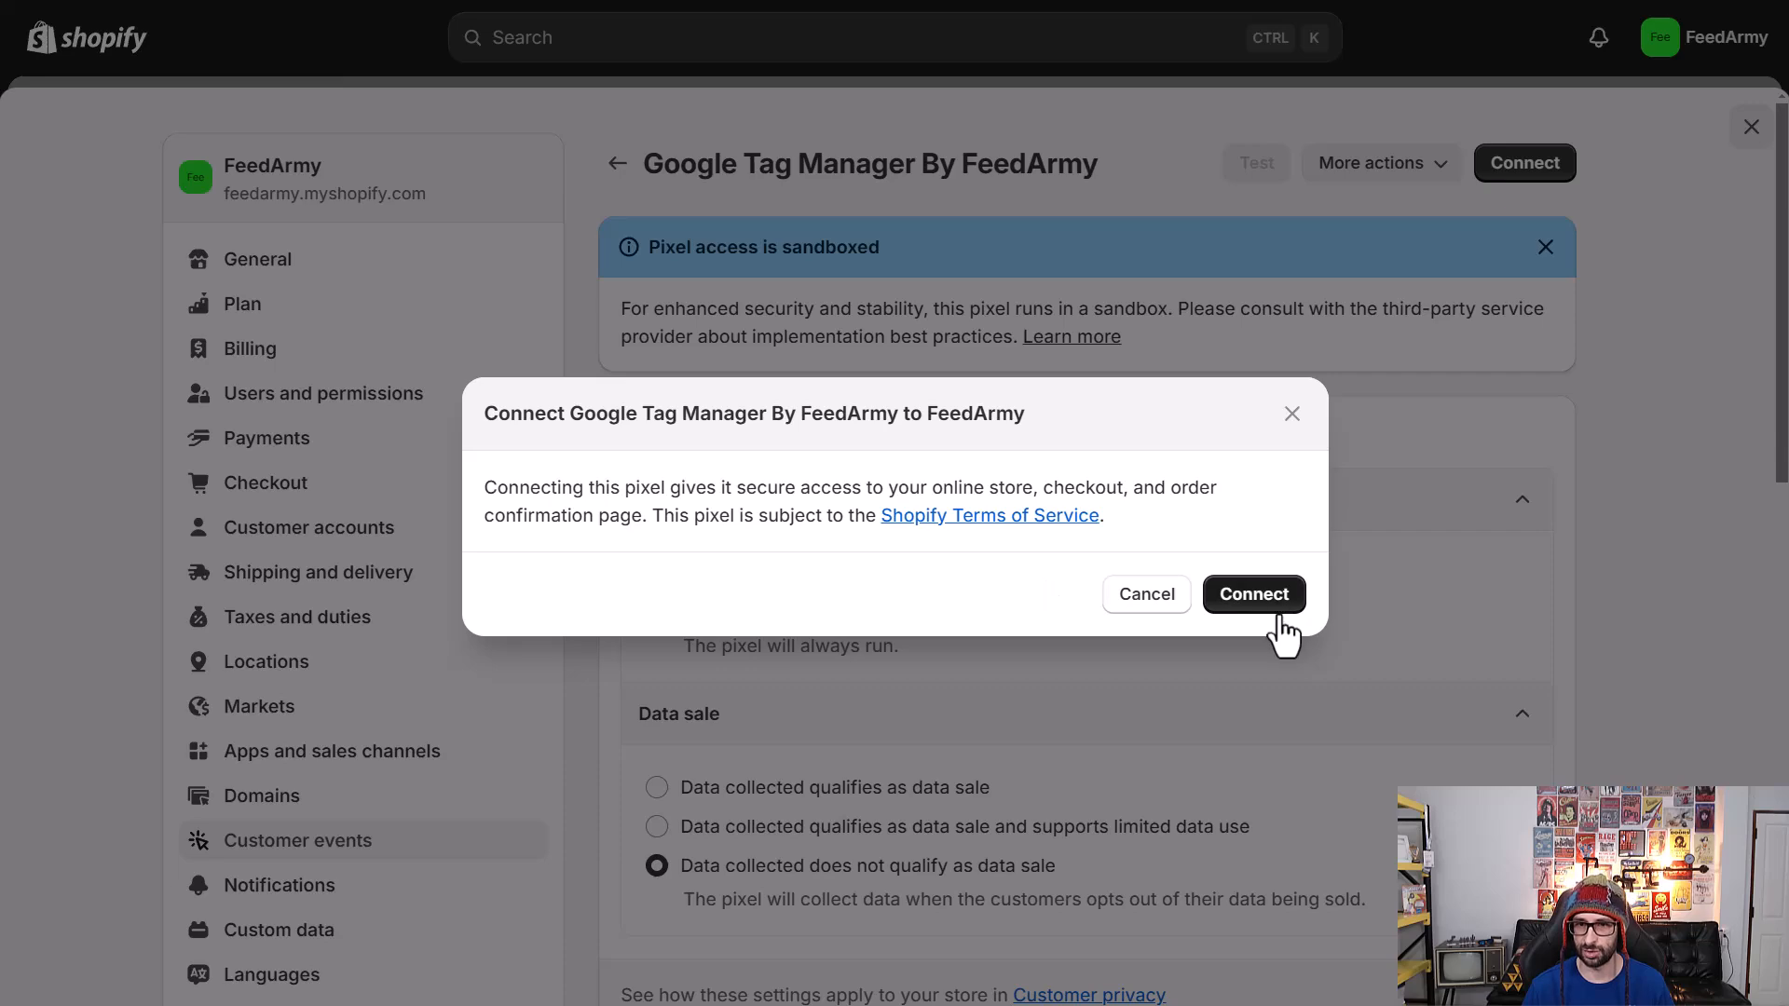
click(1250, 601)
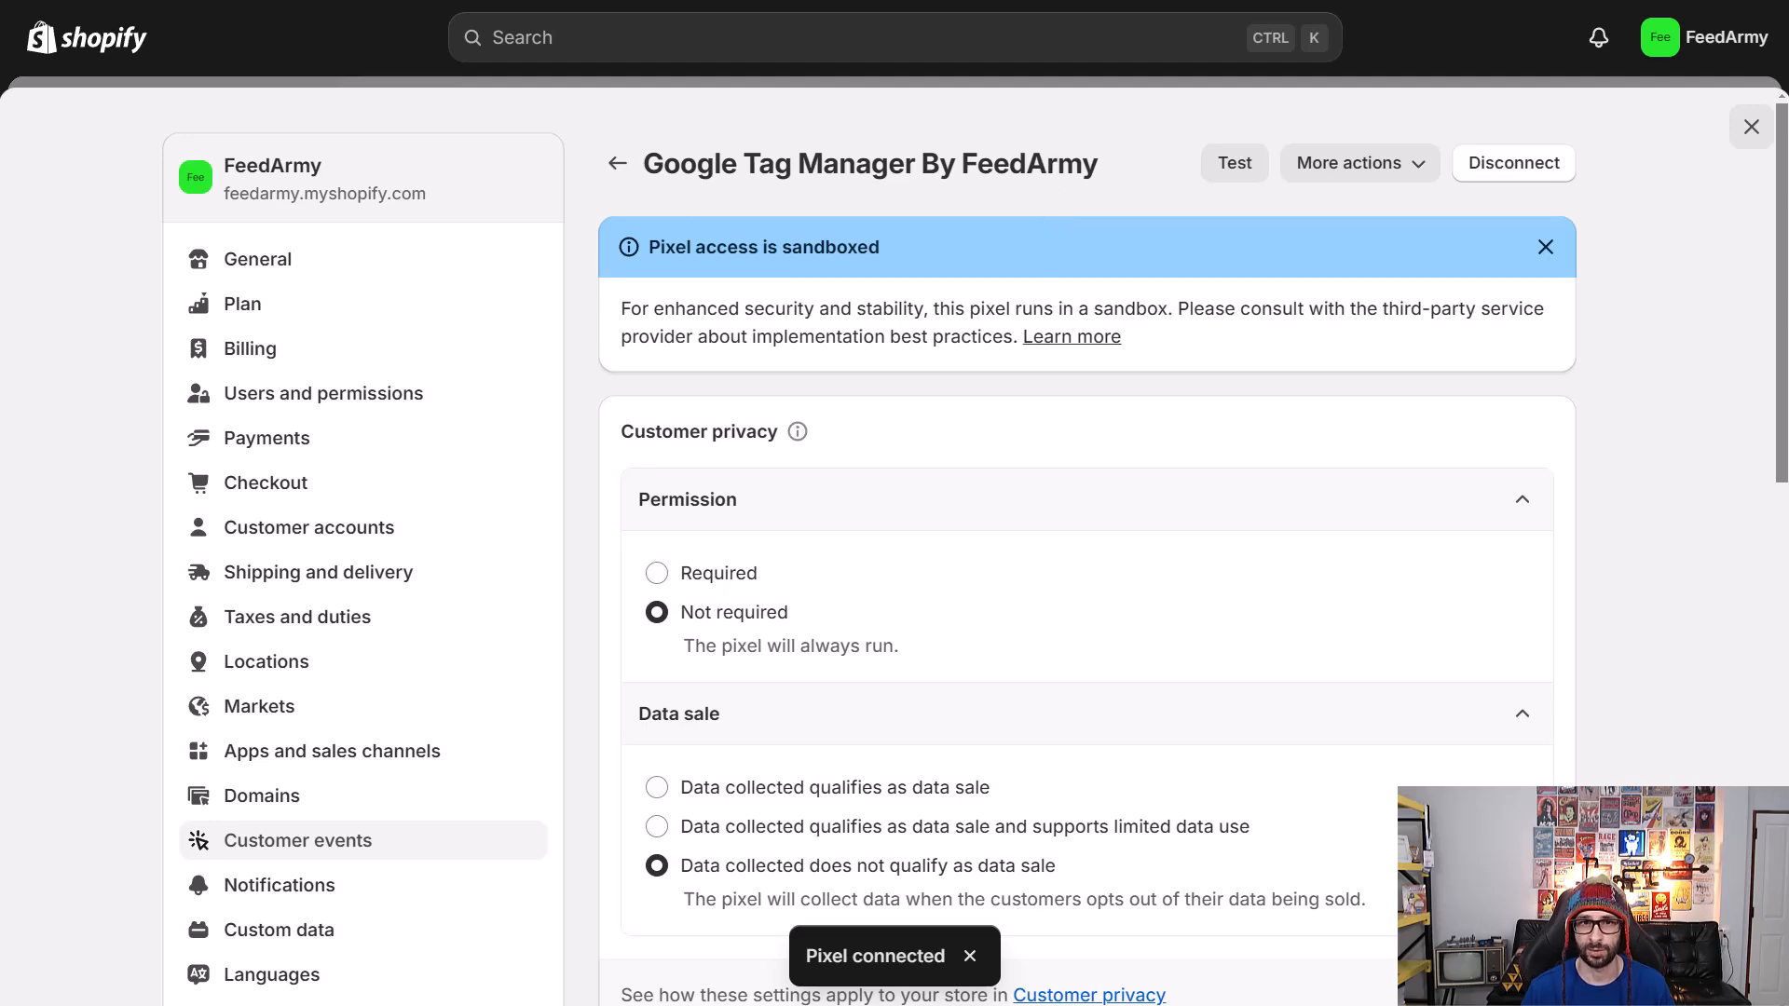
- Switch to the FeedArmy article and download the V1.07 zip from its GTM JSON File section
click(419, 3)
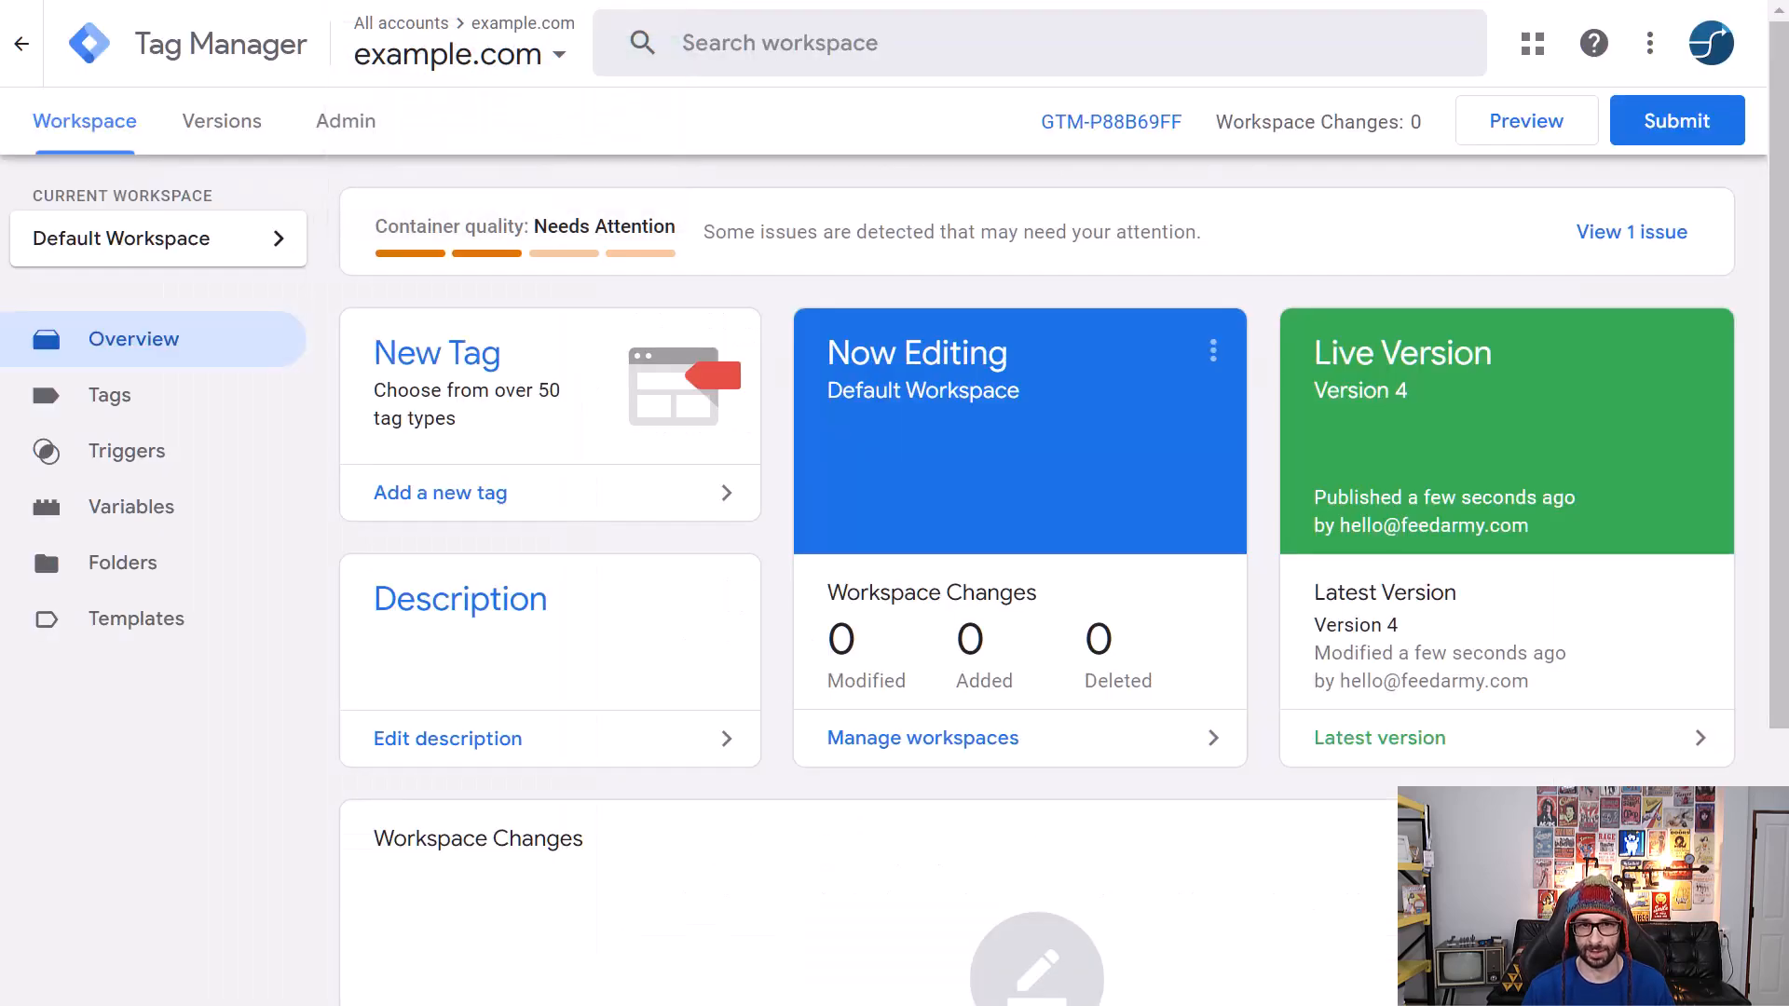
key(ctrl+Tab)
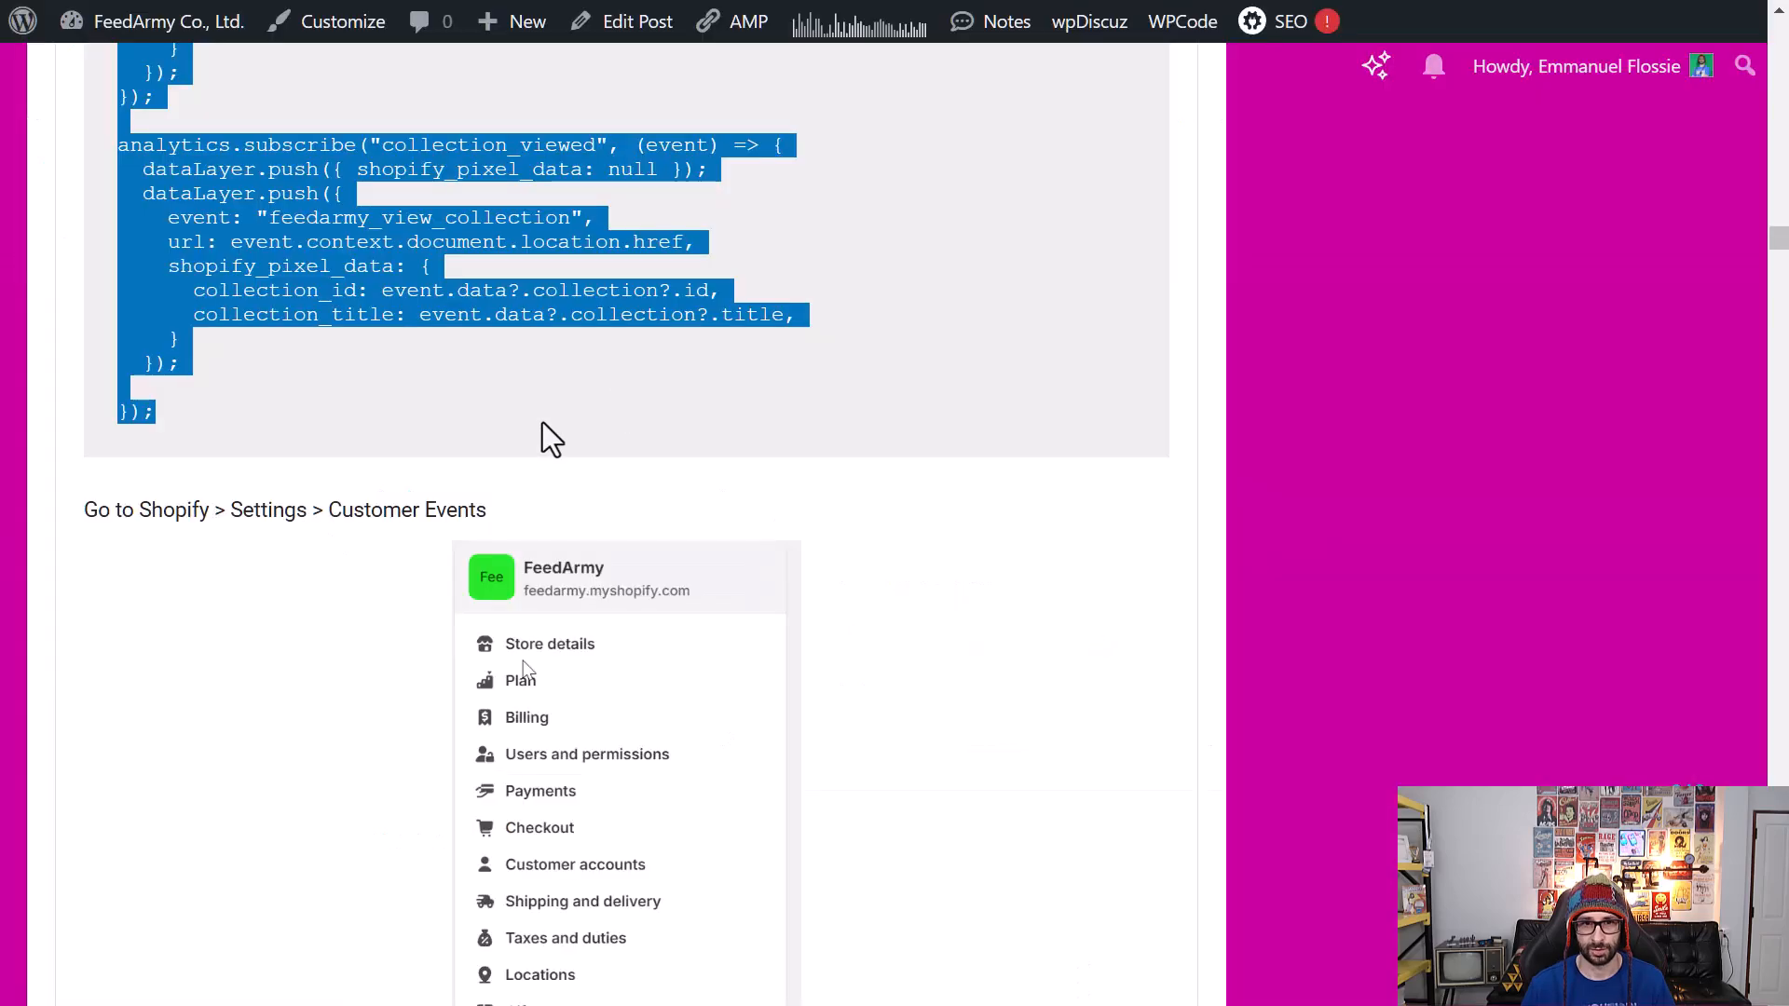
scroll(427, 631, down, 9)
scroll(421, 634, up, 7)
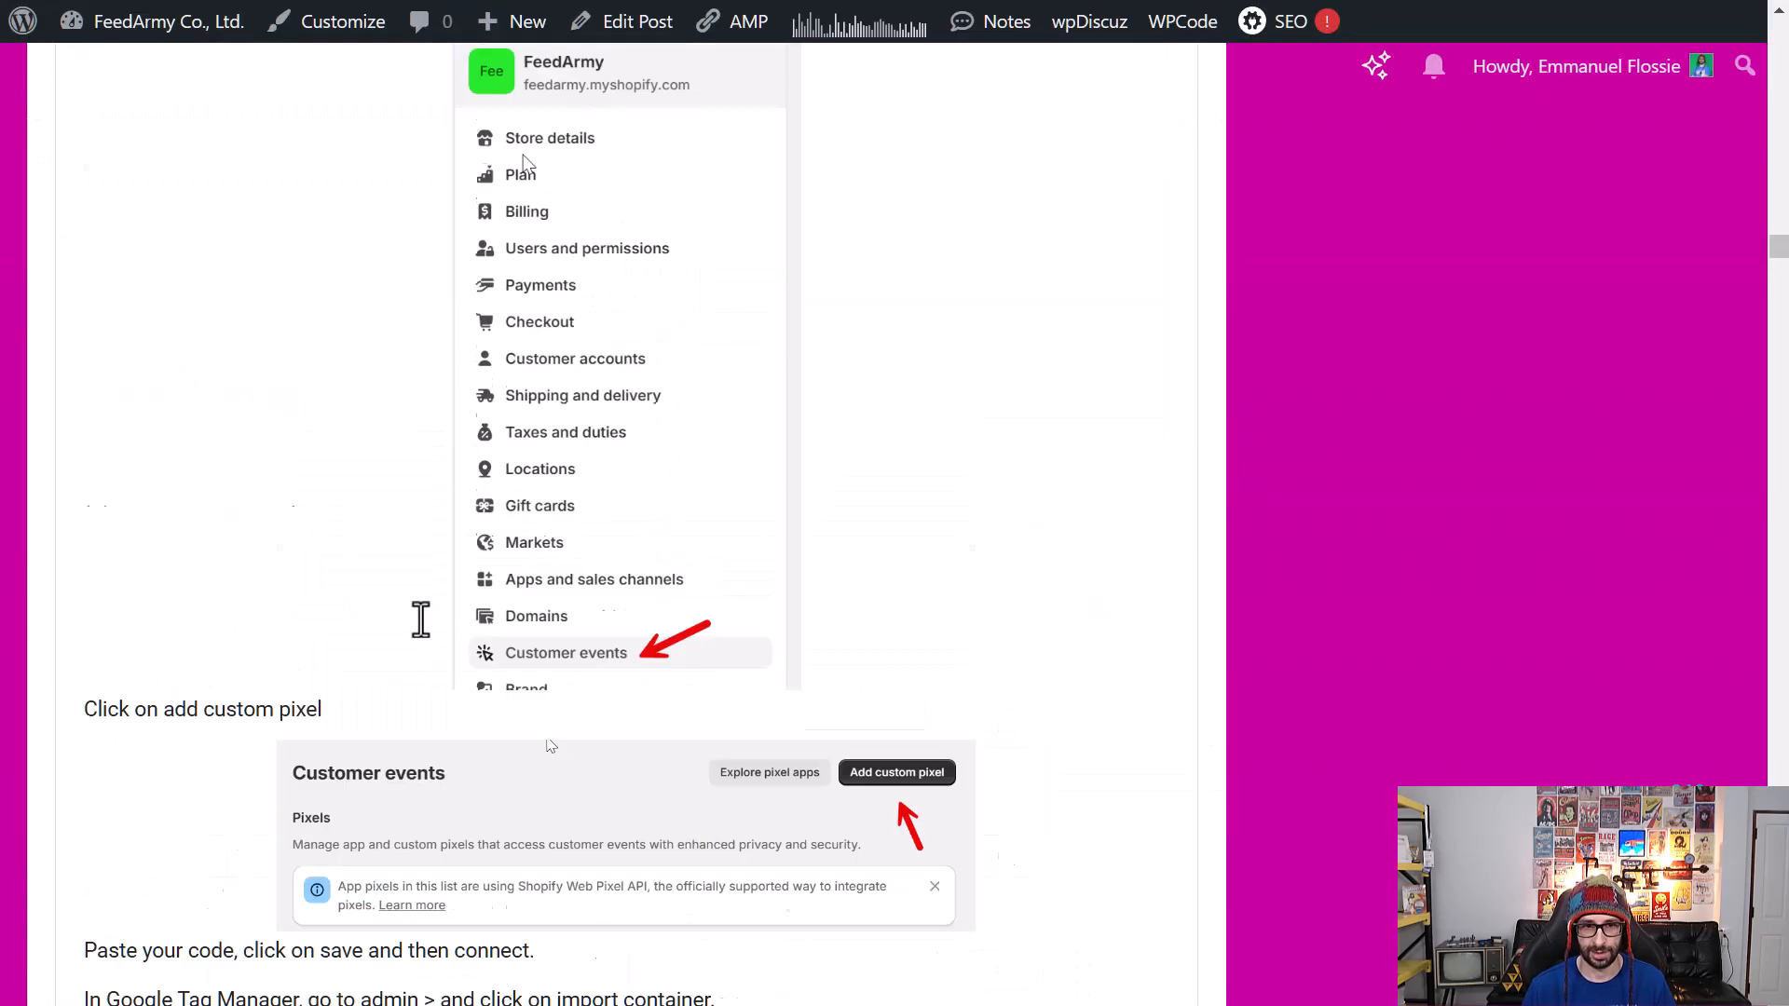
scroll(297, 671, down, 18)
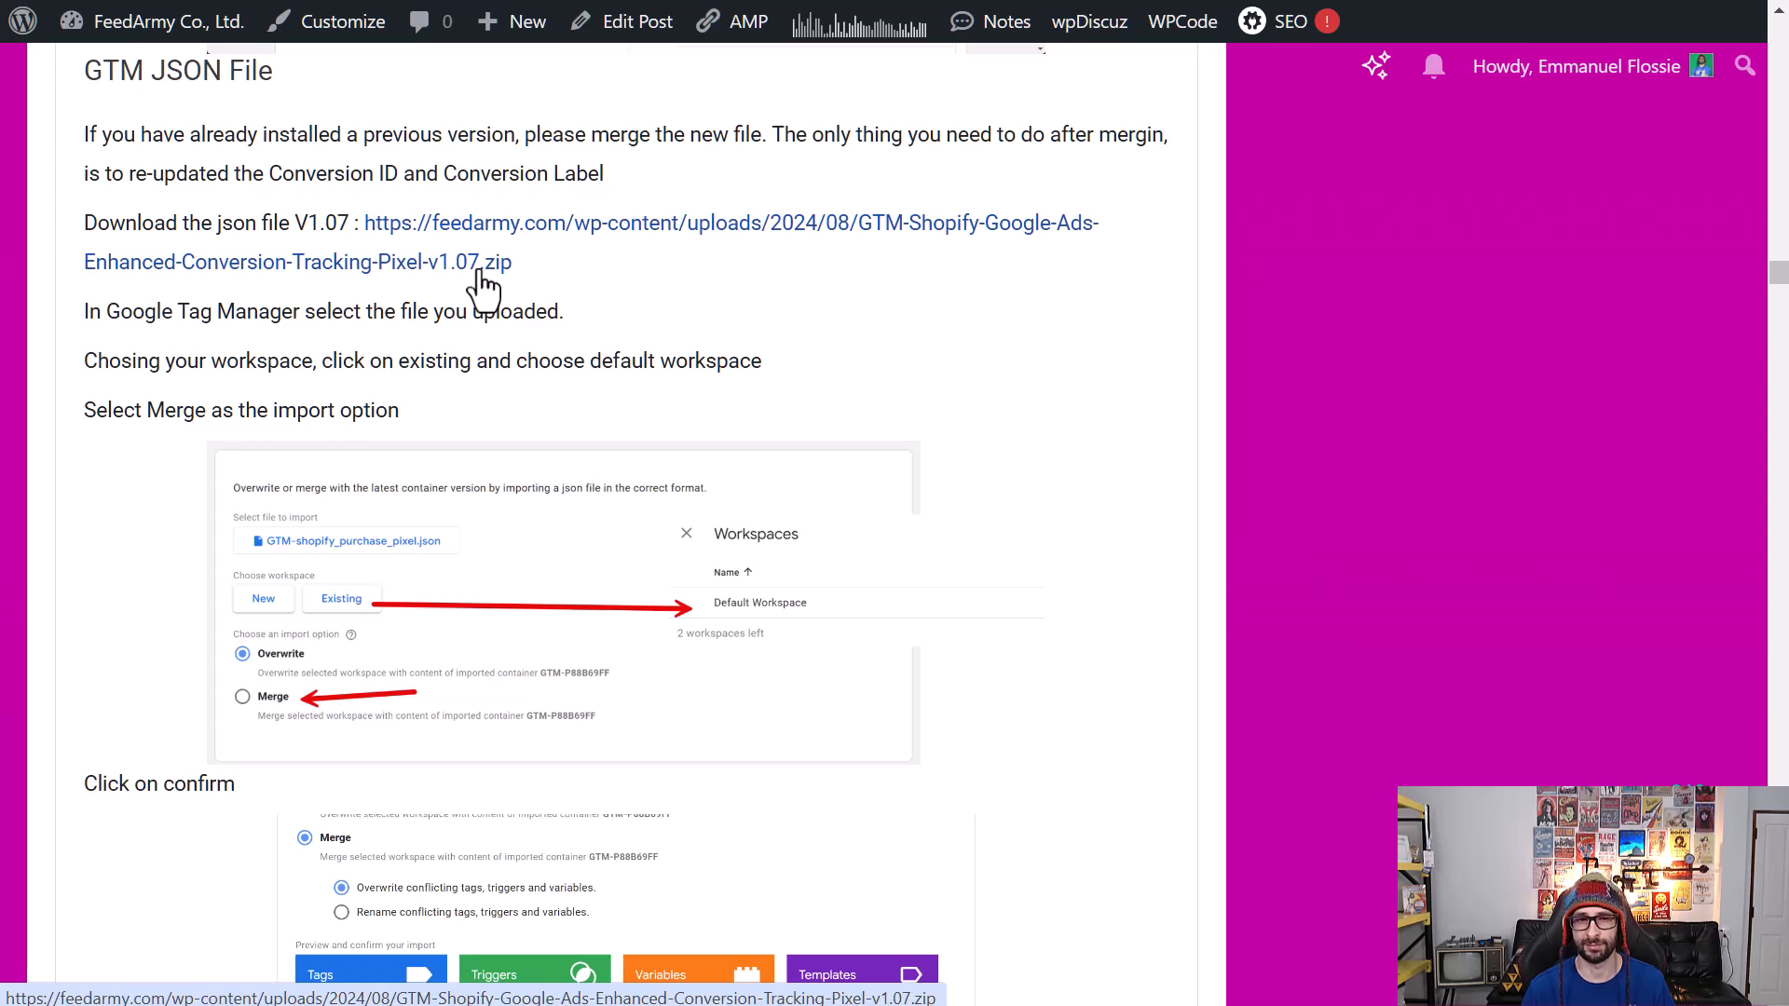
click(479, 273)
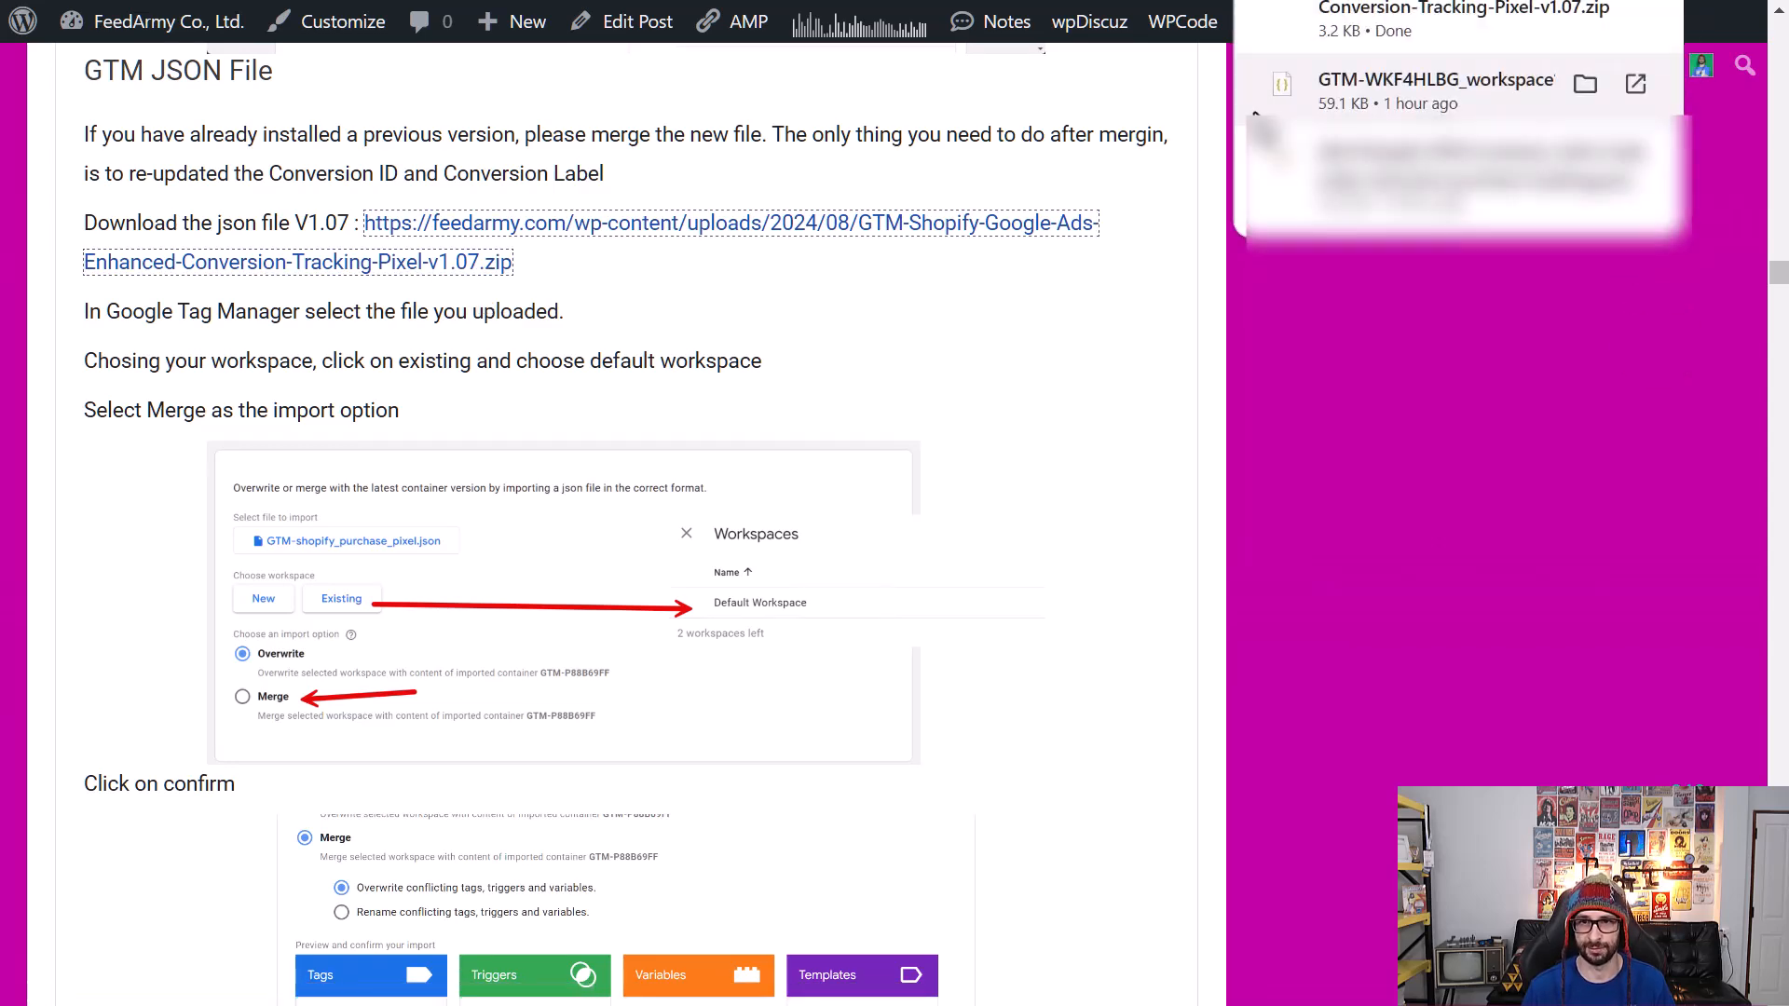
- Open the downloaded zip, extract its GTM-Shopify-Google Ads-Enhanced-Conversion-Tracking-Pixel-v1.07.json file into the Downloads folder, and close the archive
click(1525, 26)
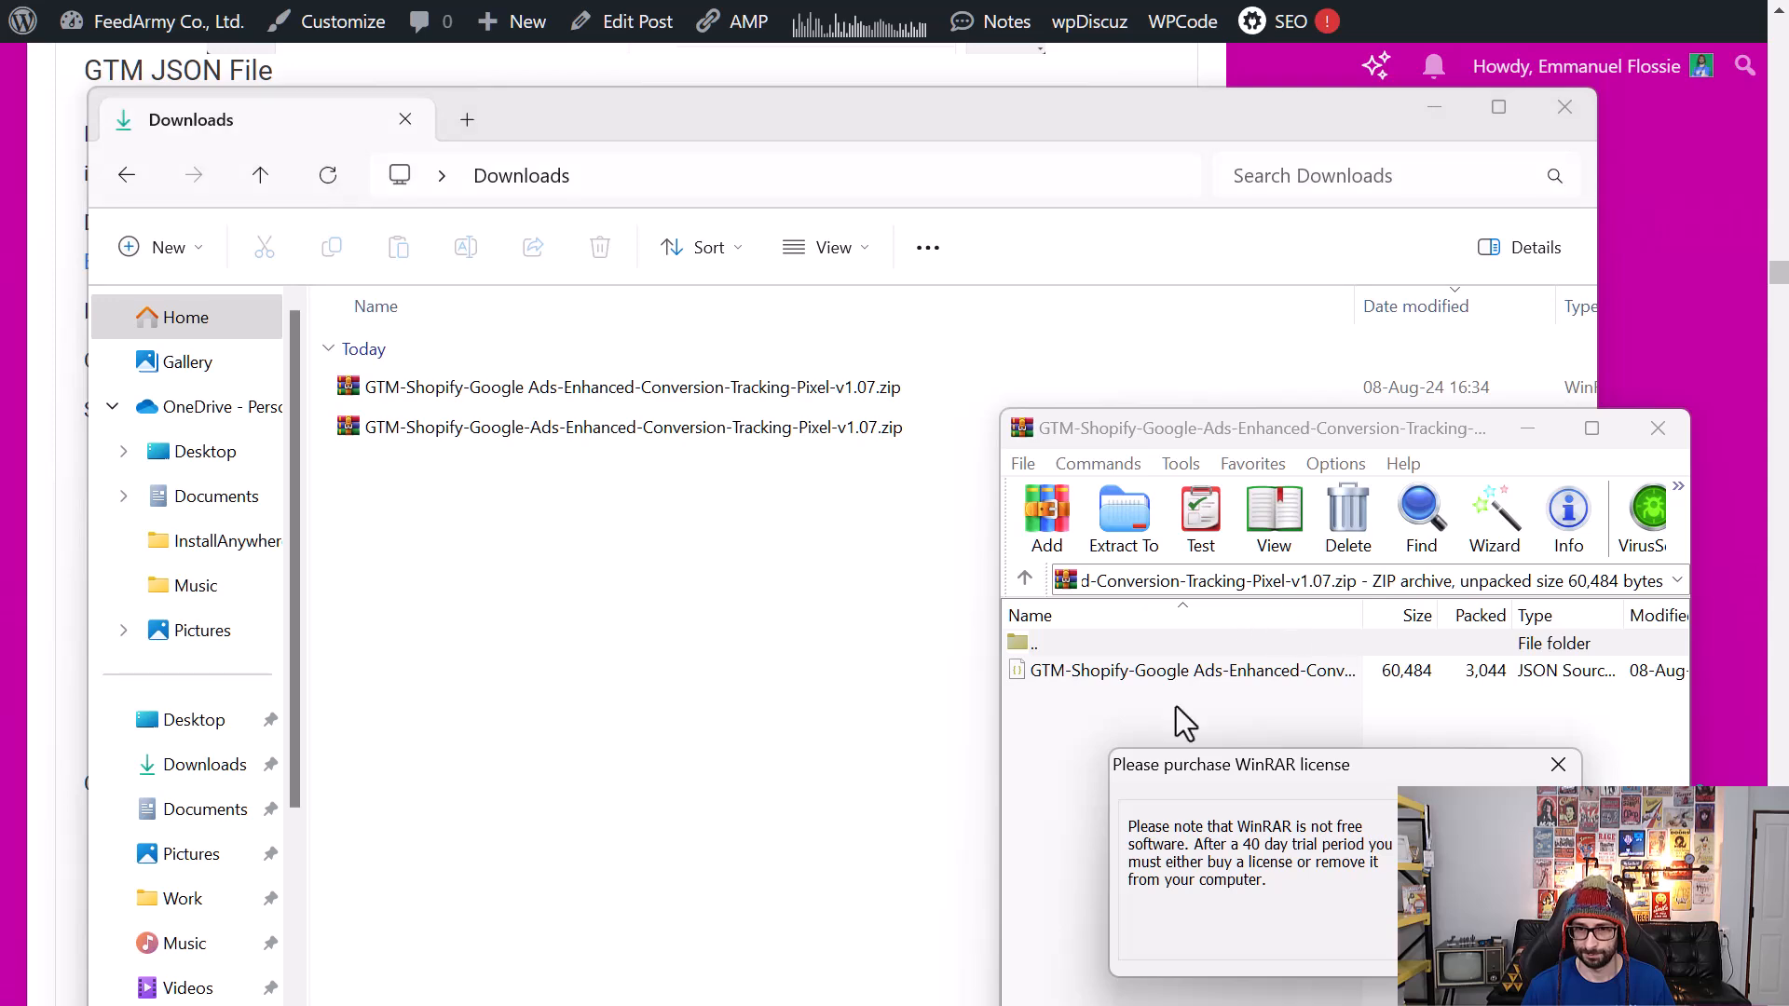
click(1156, 643)
drag(1223, 685, 731, 630)
click(1657, 428)
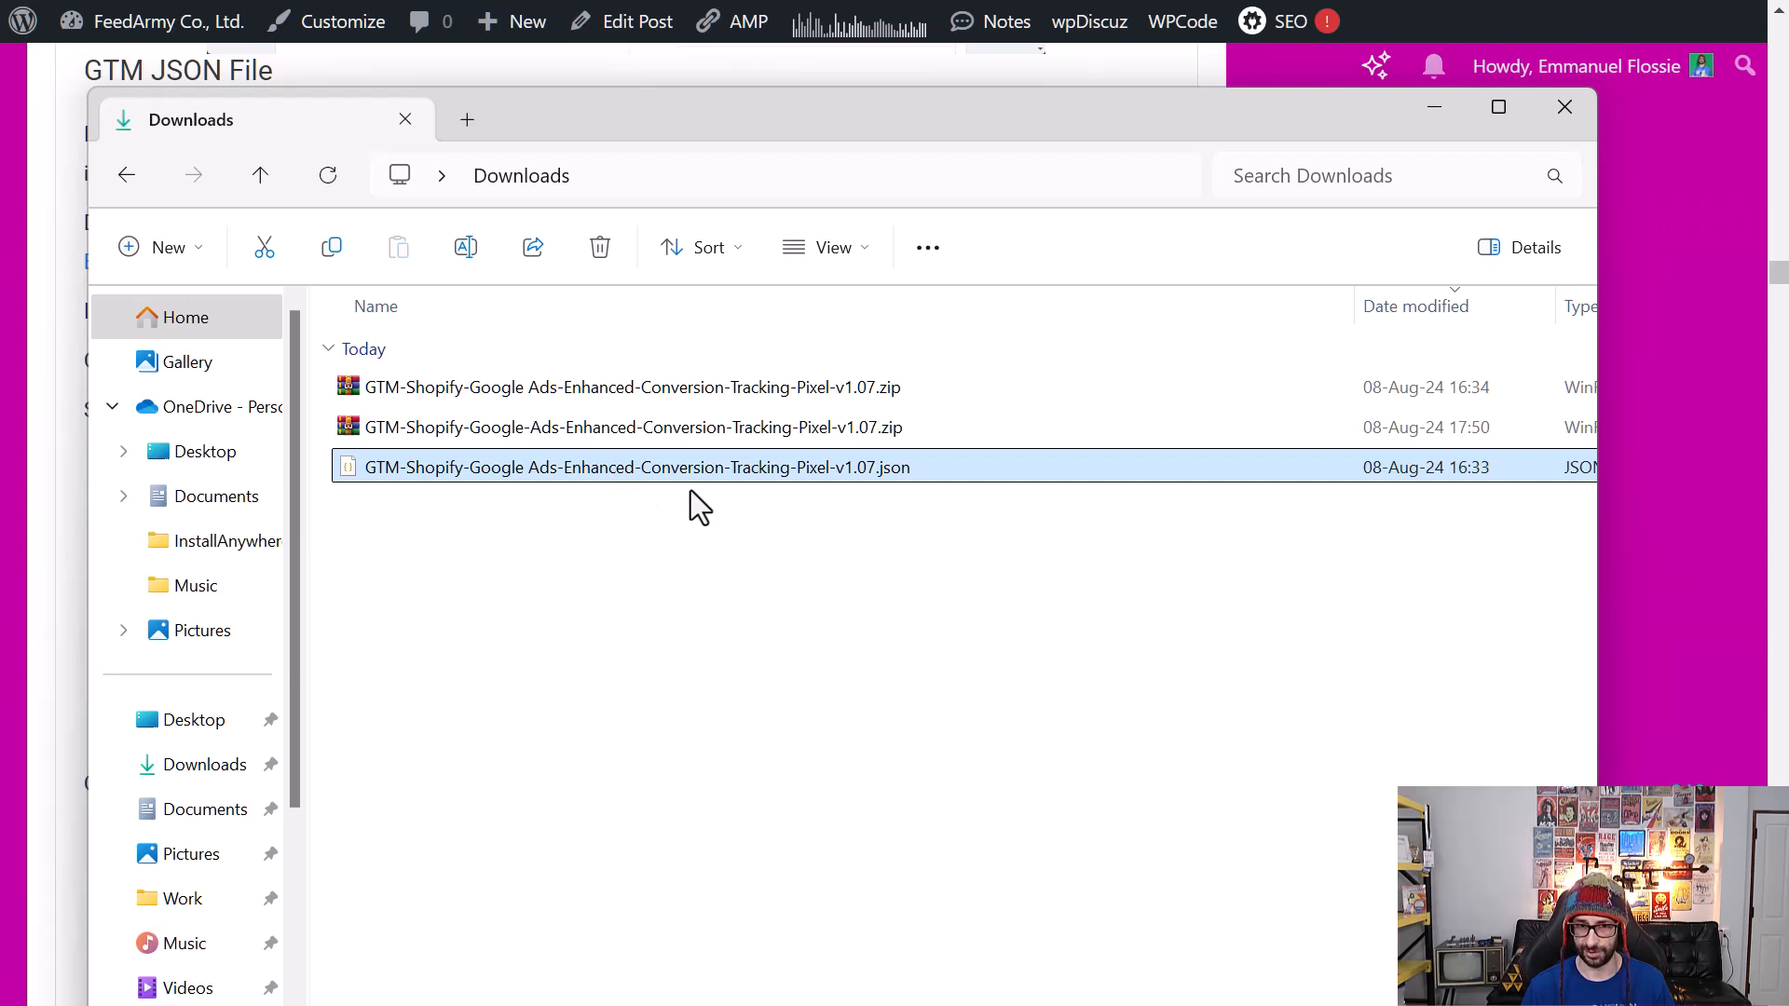
click(694, 562)
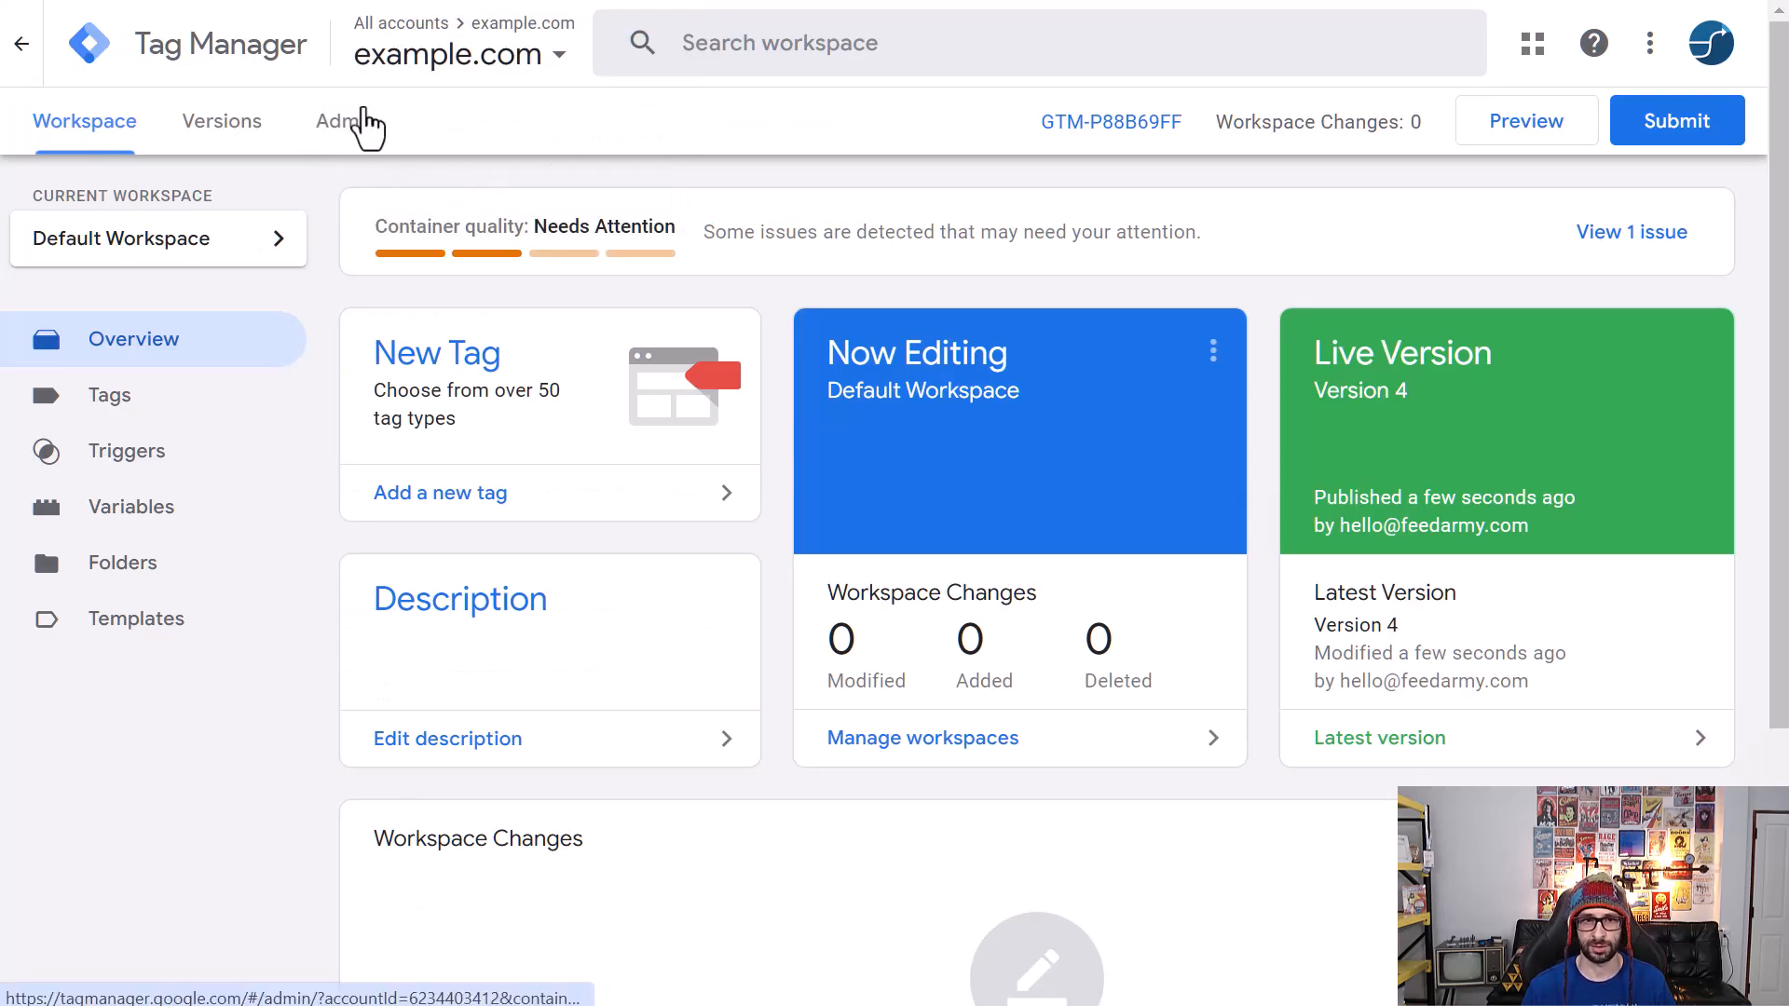
- Start a container import for example.com and choose GTM-Shopify-Google Ads-Enhanced-Conversion-Tracking-Pixel-v1.07.json as the file
click(360, 118)
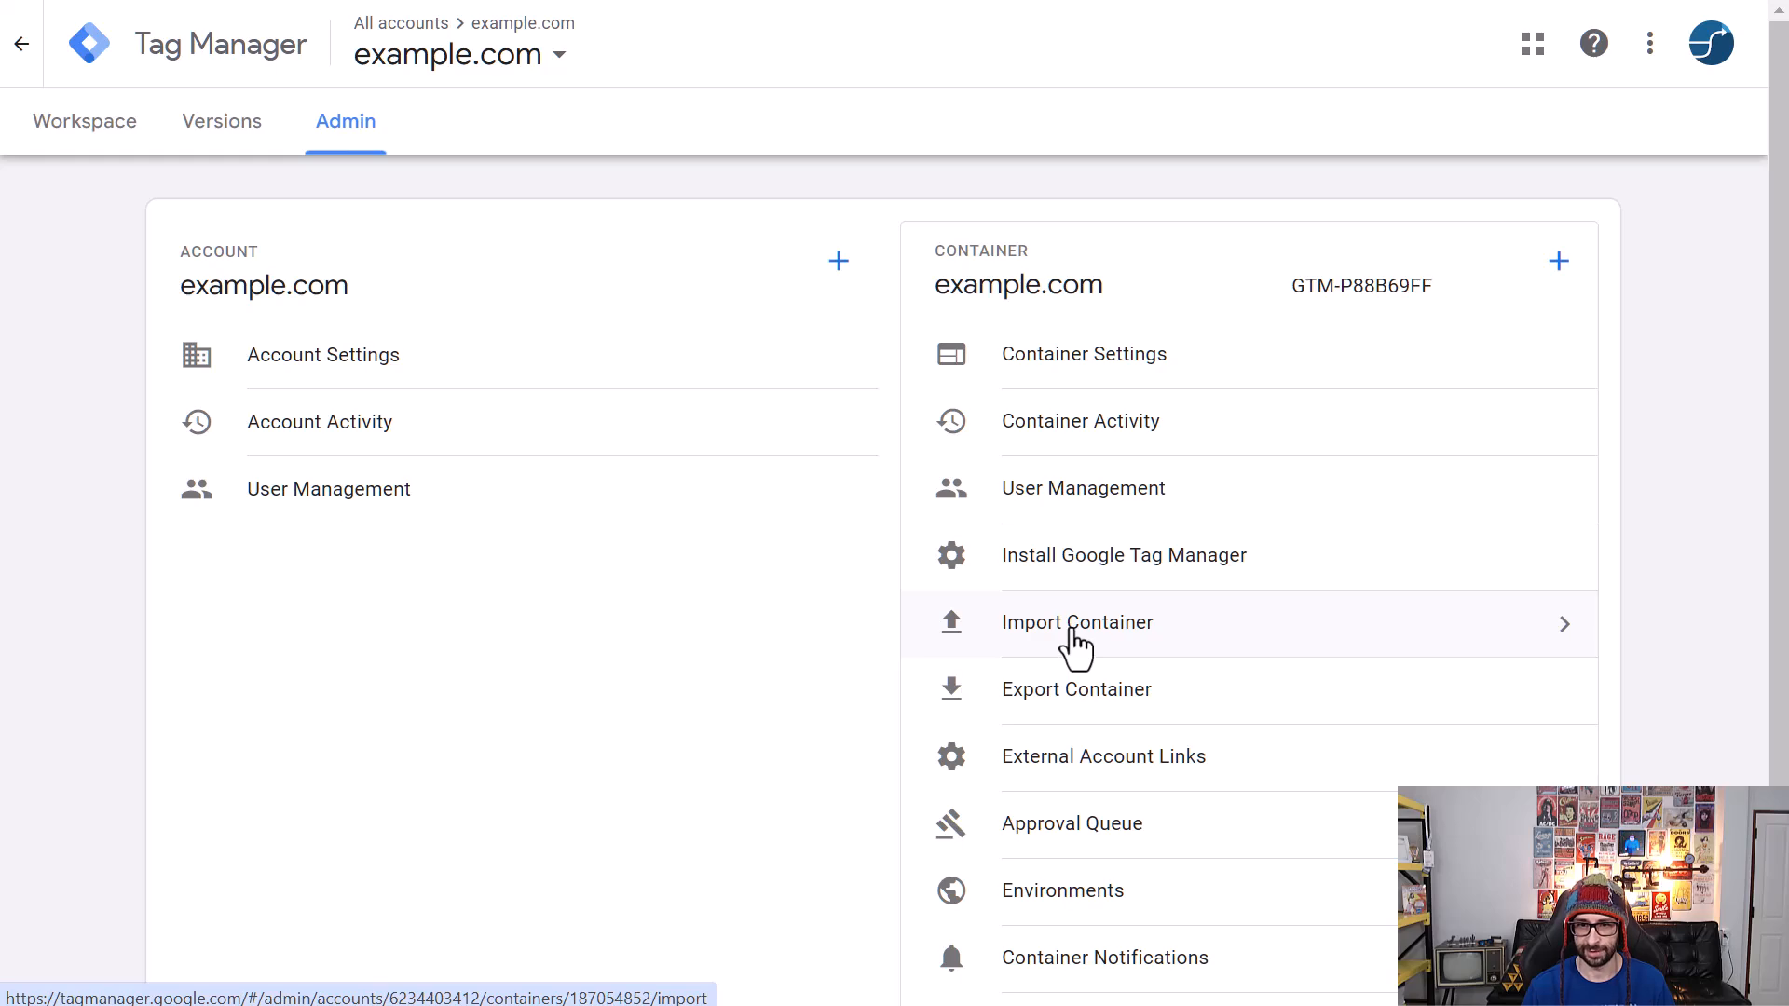
click(1186, 624)
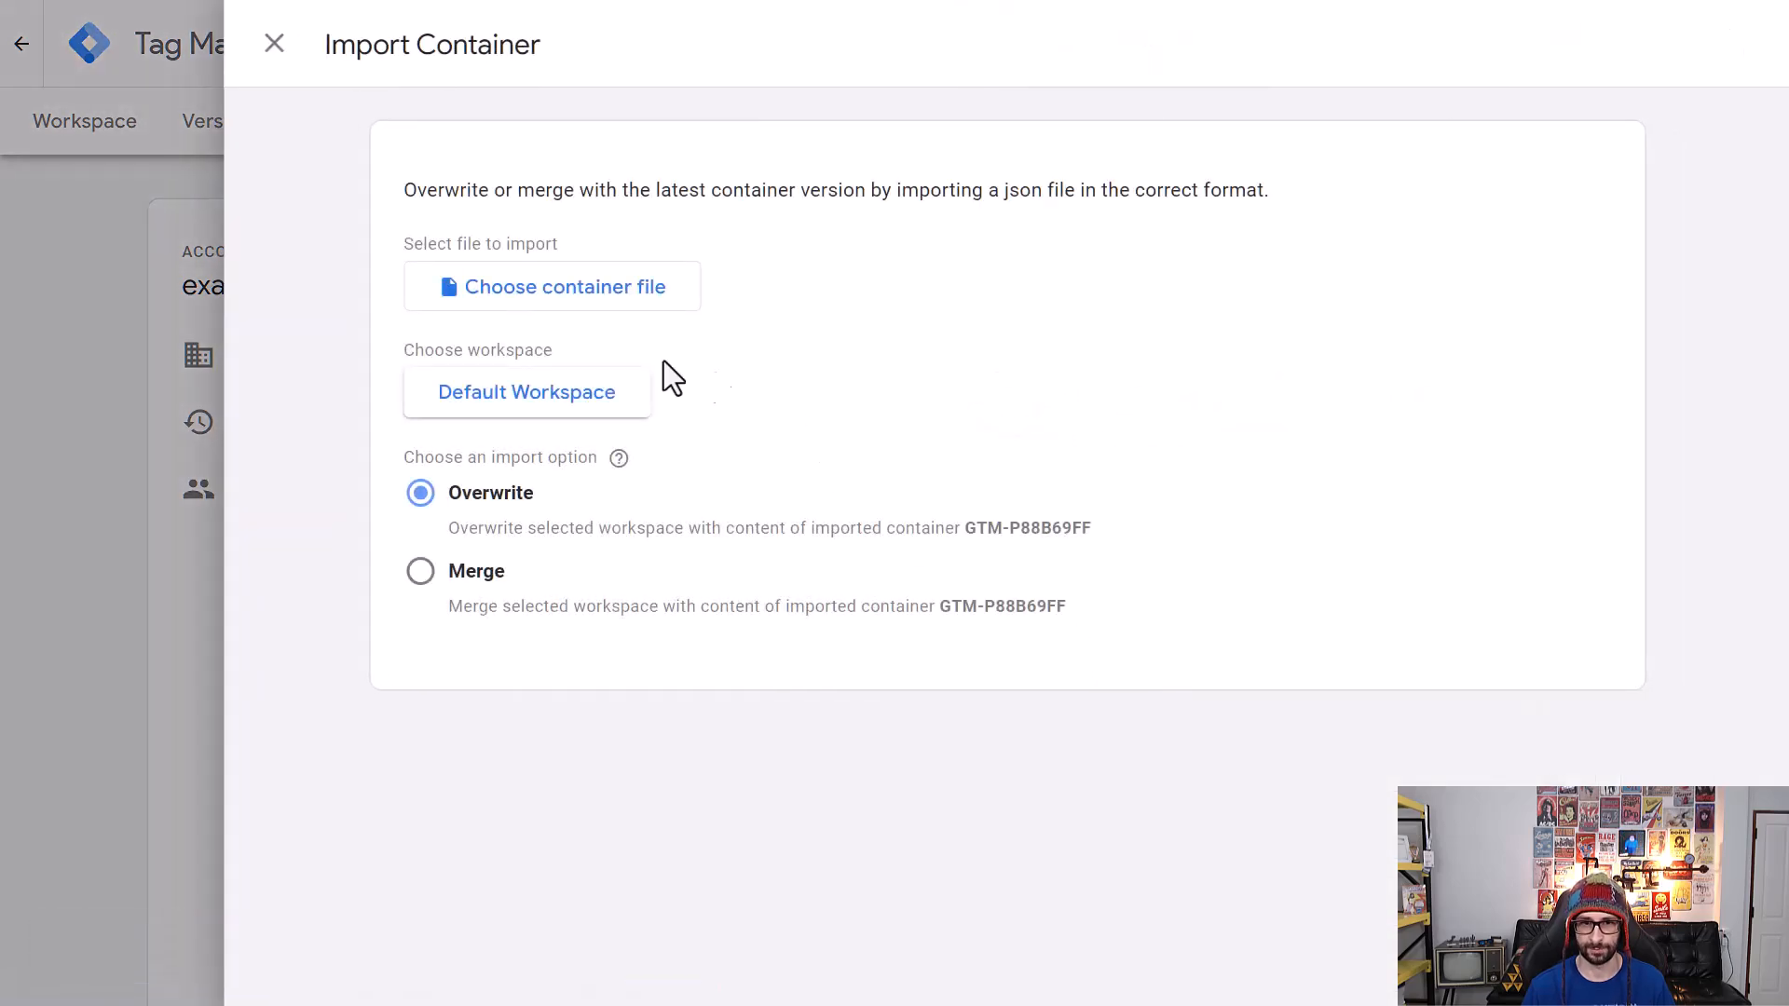
click(612, 303)
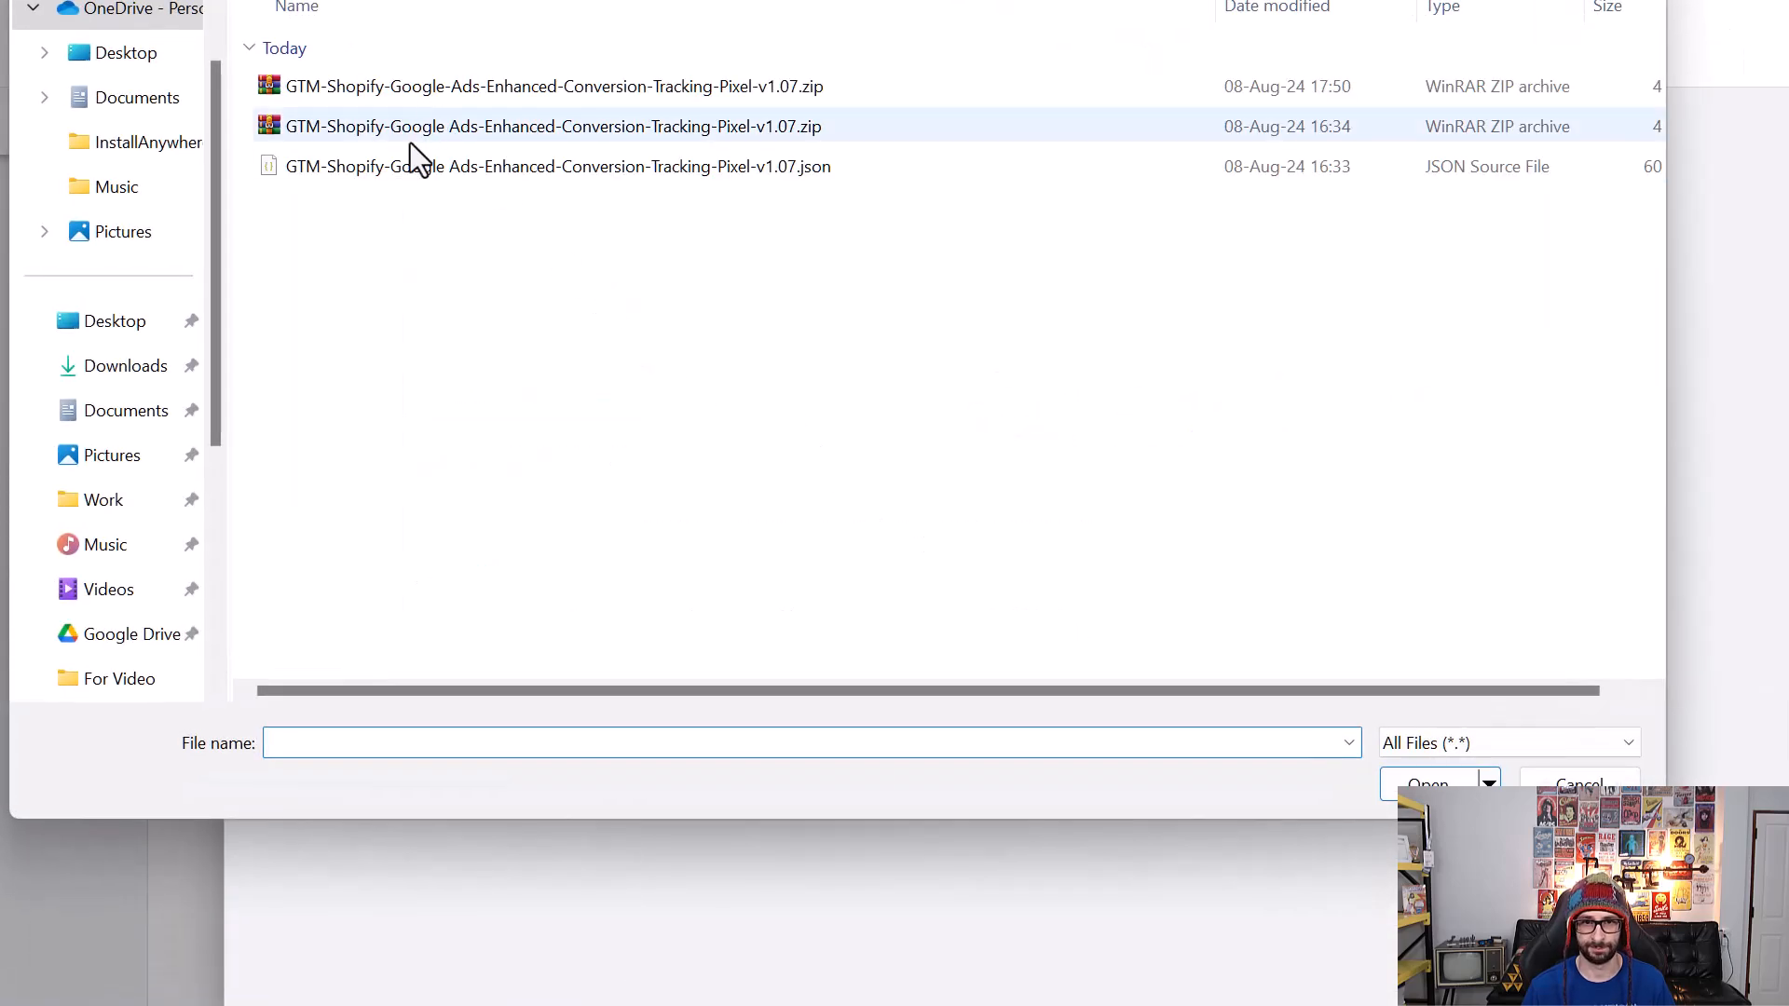
click(405, 166)
click(1444, 783)
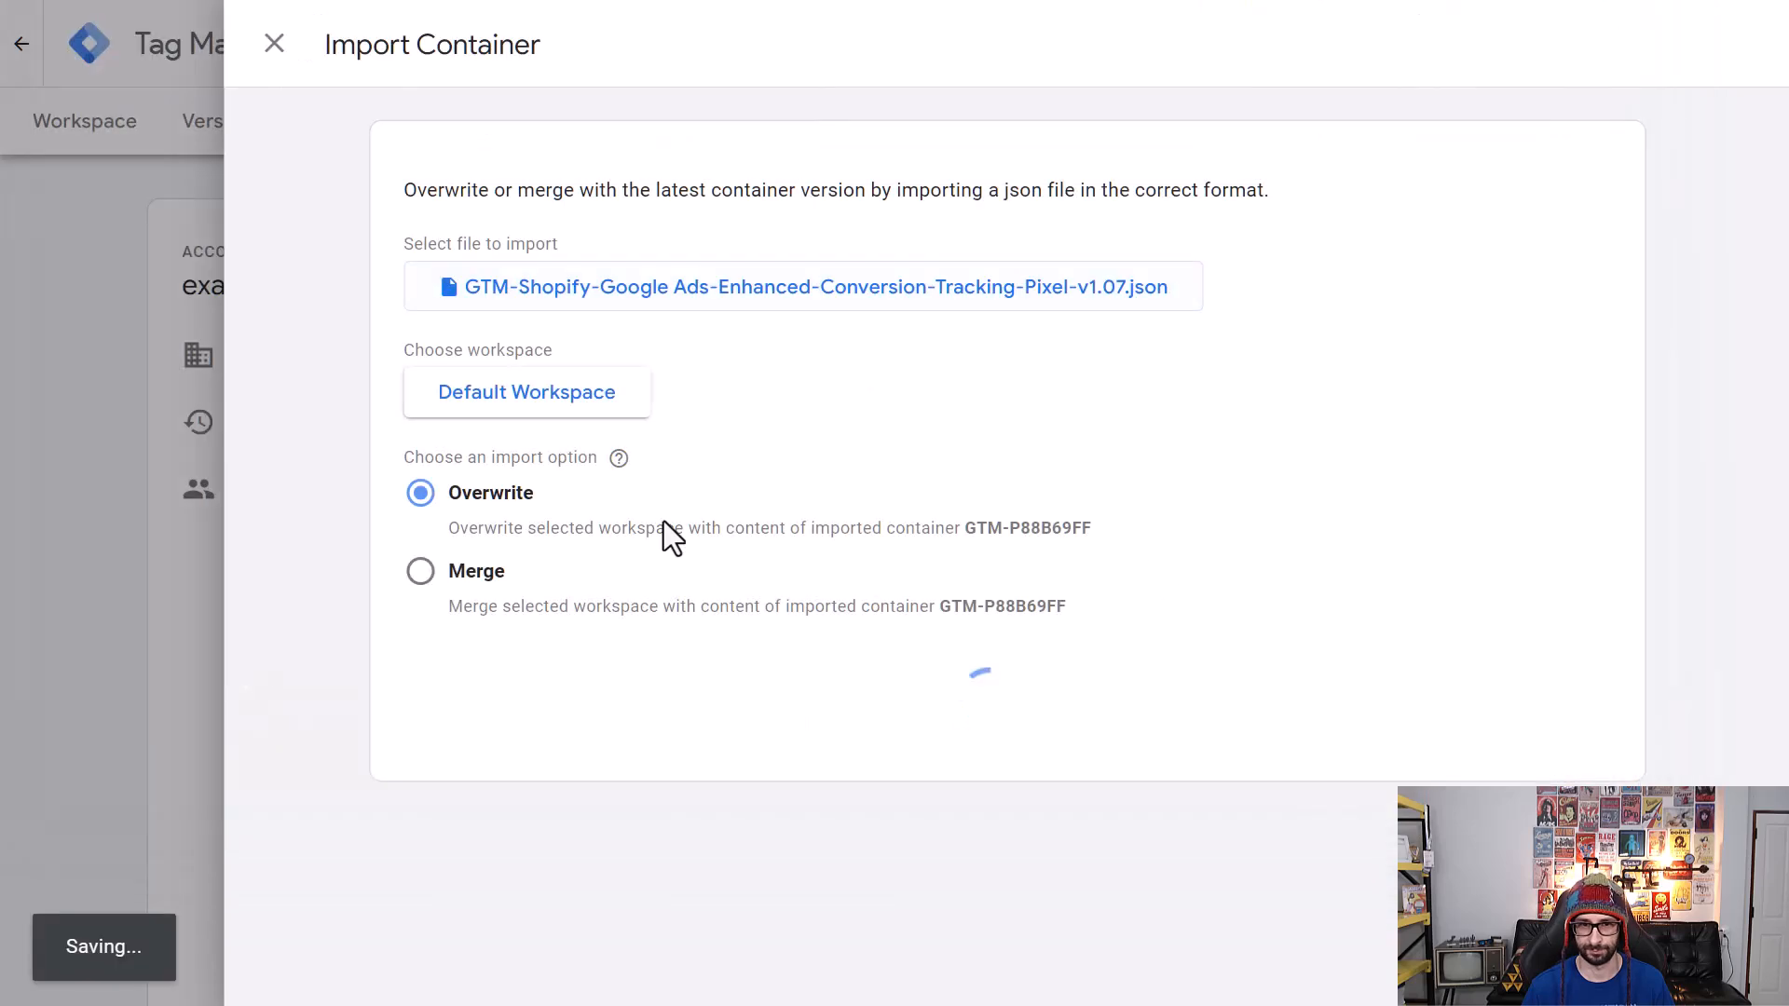
- Merge the container into Default Workspace, overwriting conflicting tags, triggers and variables, confirm the import, and open the workspace's tags list
click(543, 410)
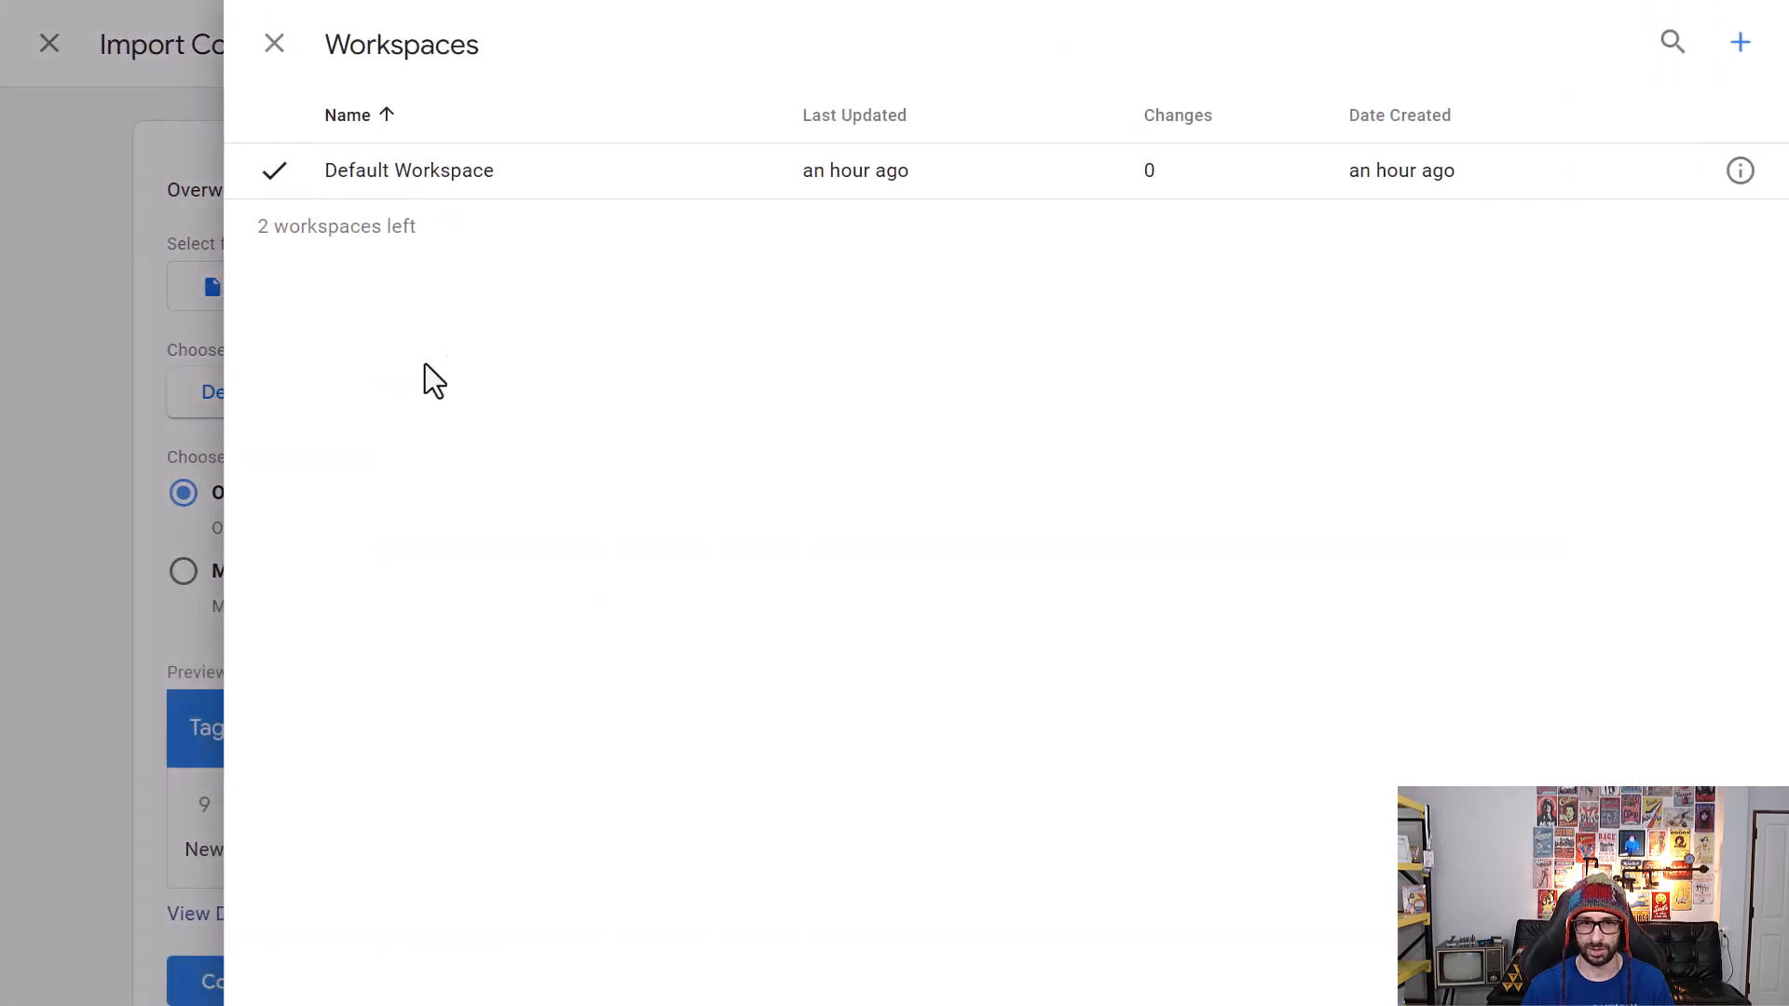
click(404, 177)
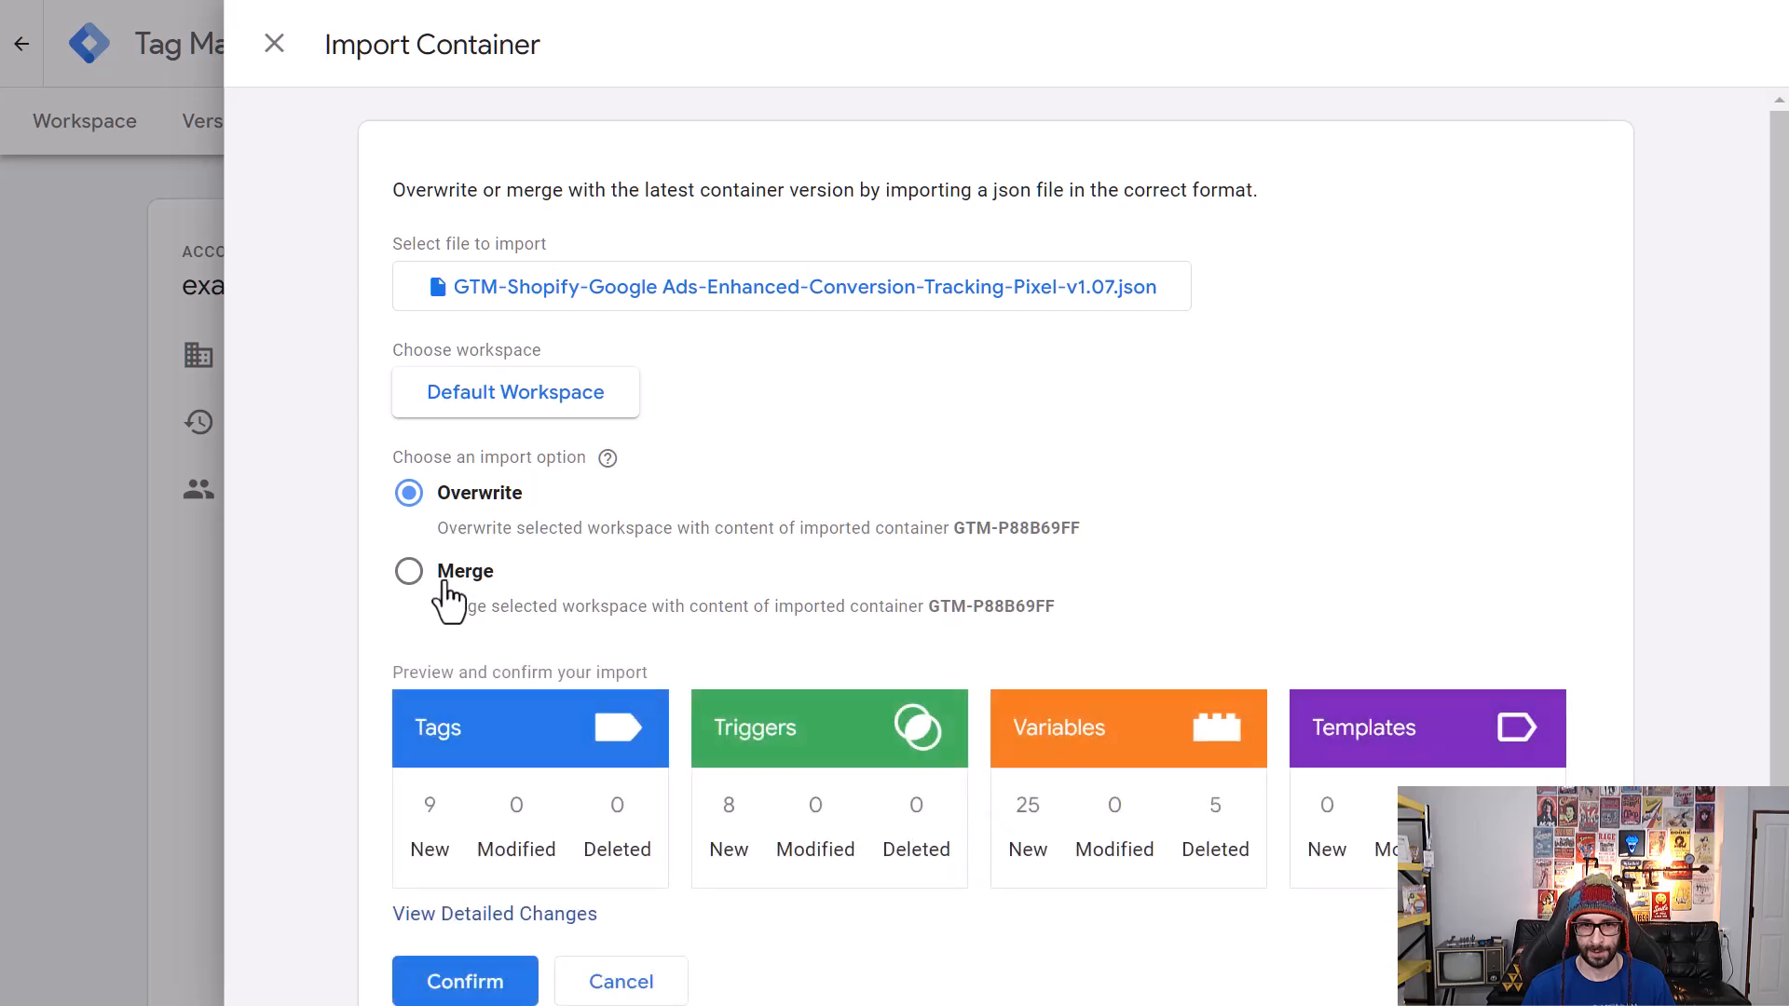
click(446, 585)
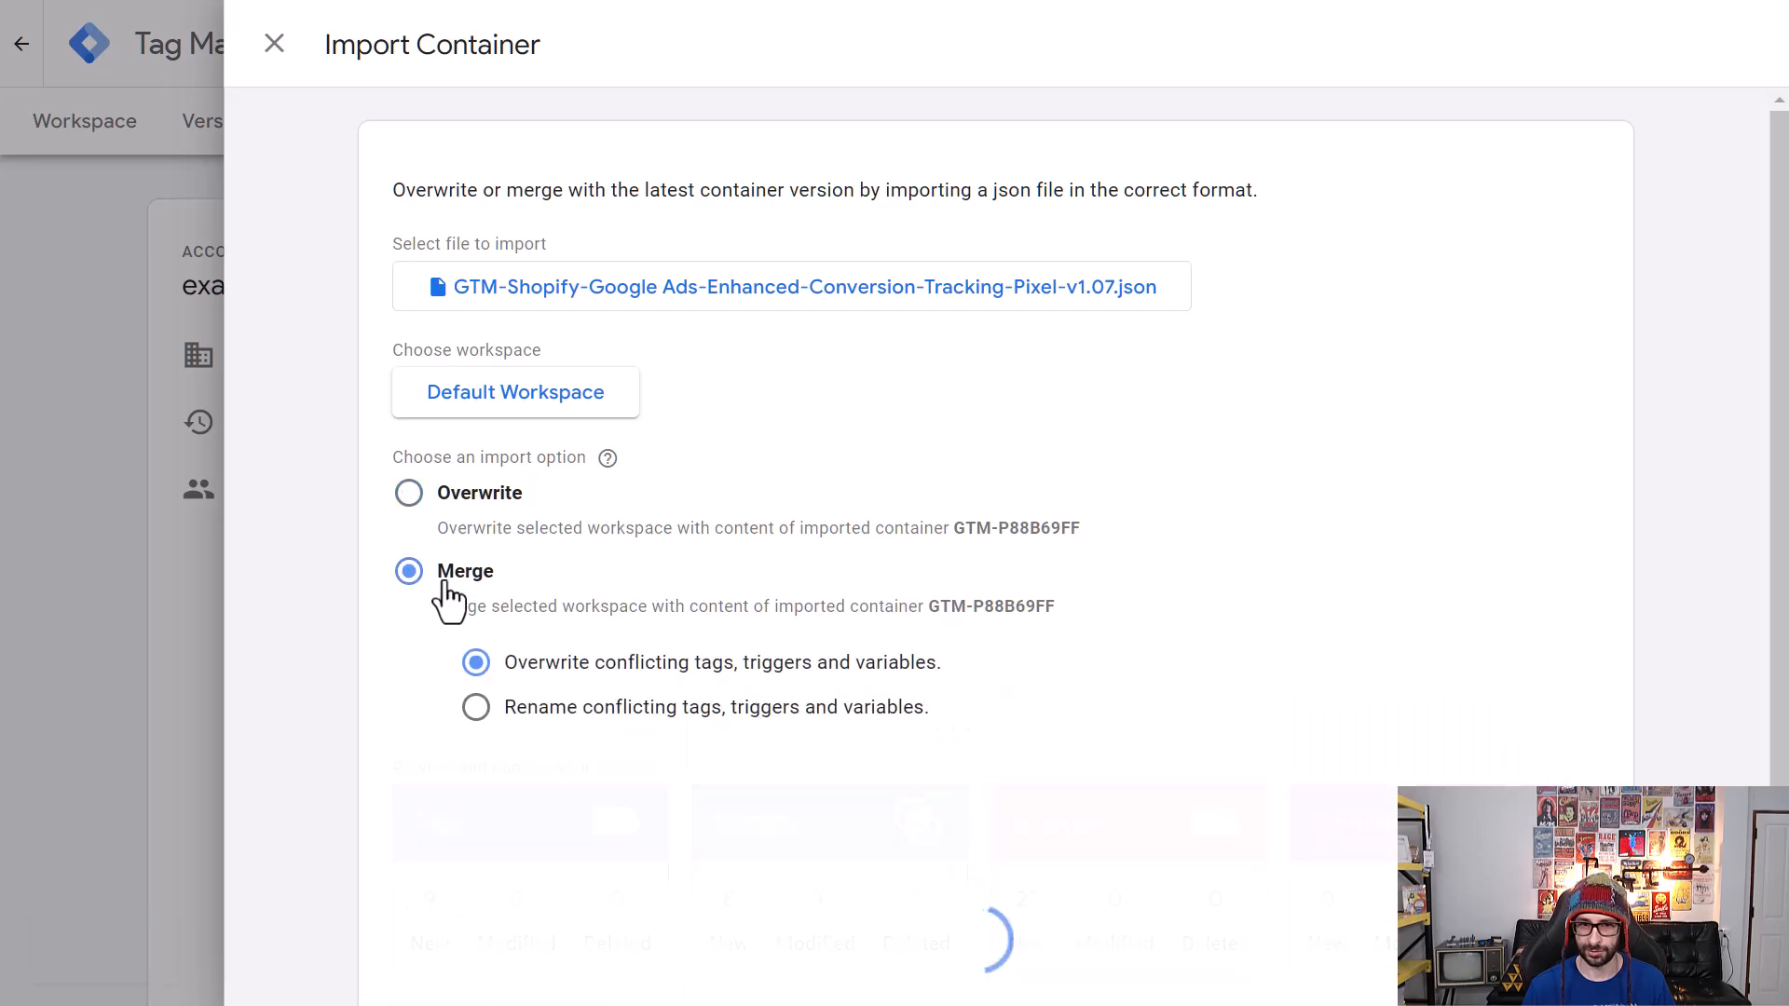
scroll(450, 601, down, 2)
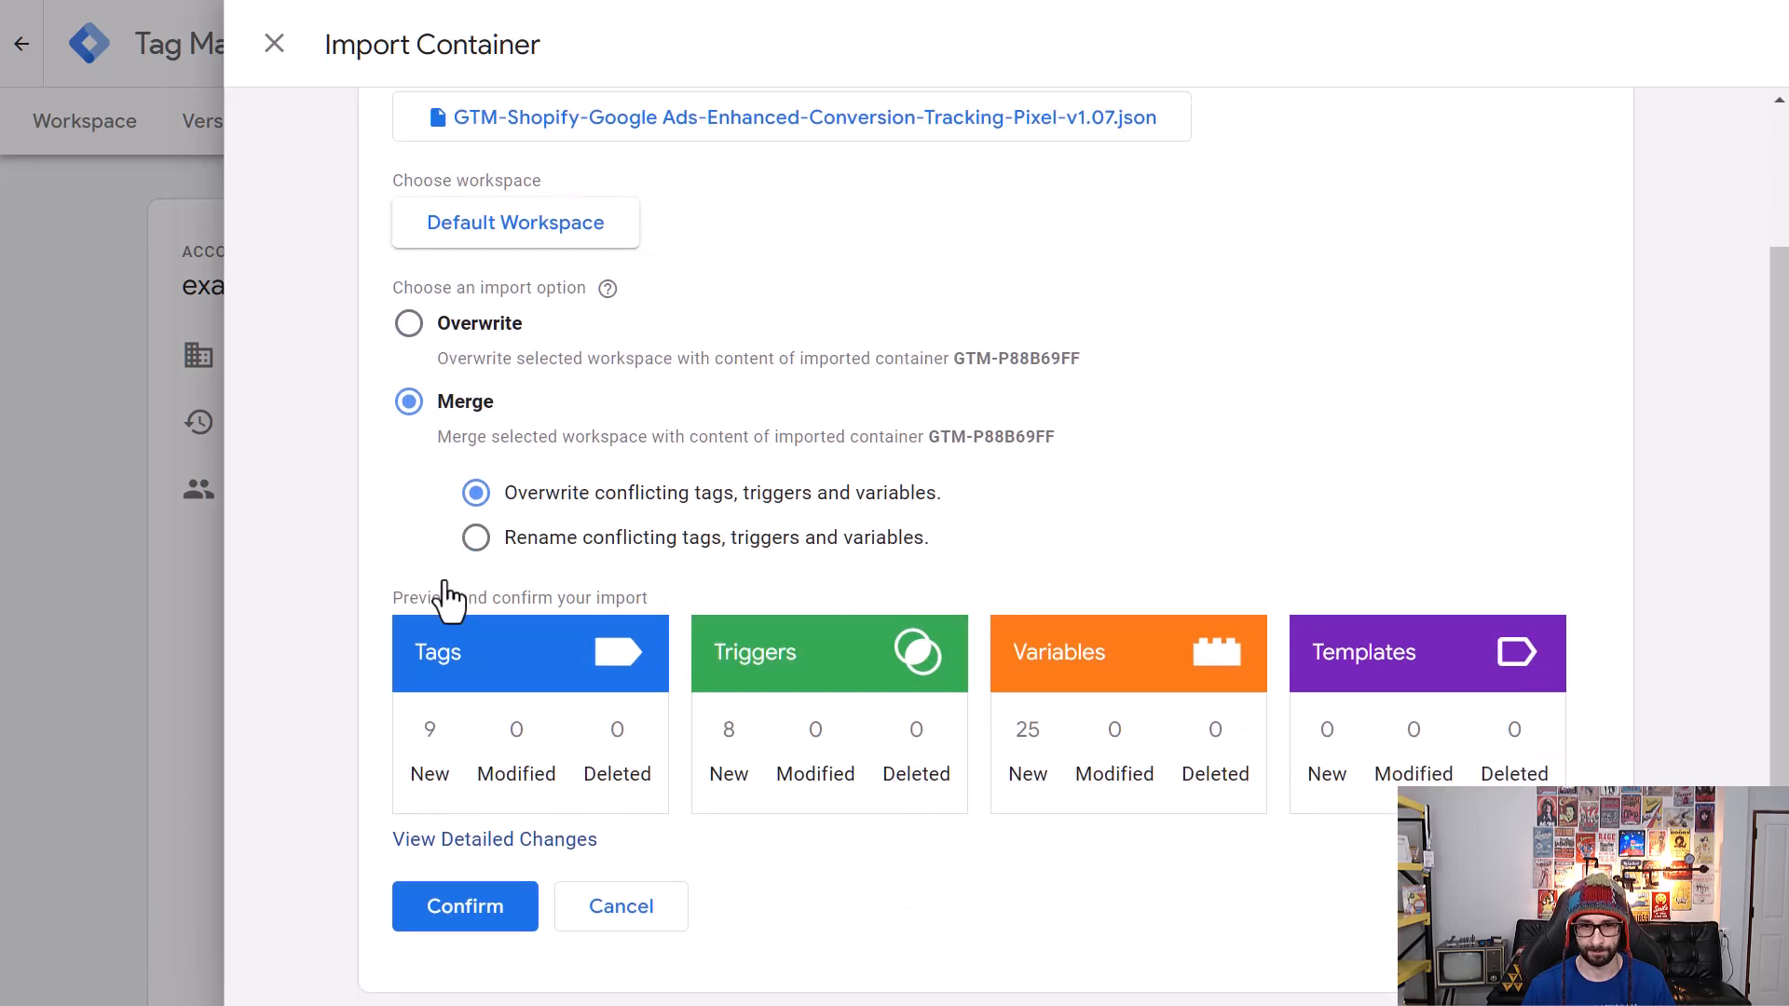
click(493, 924)
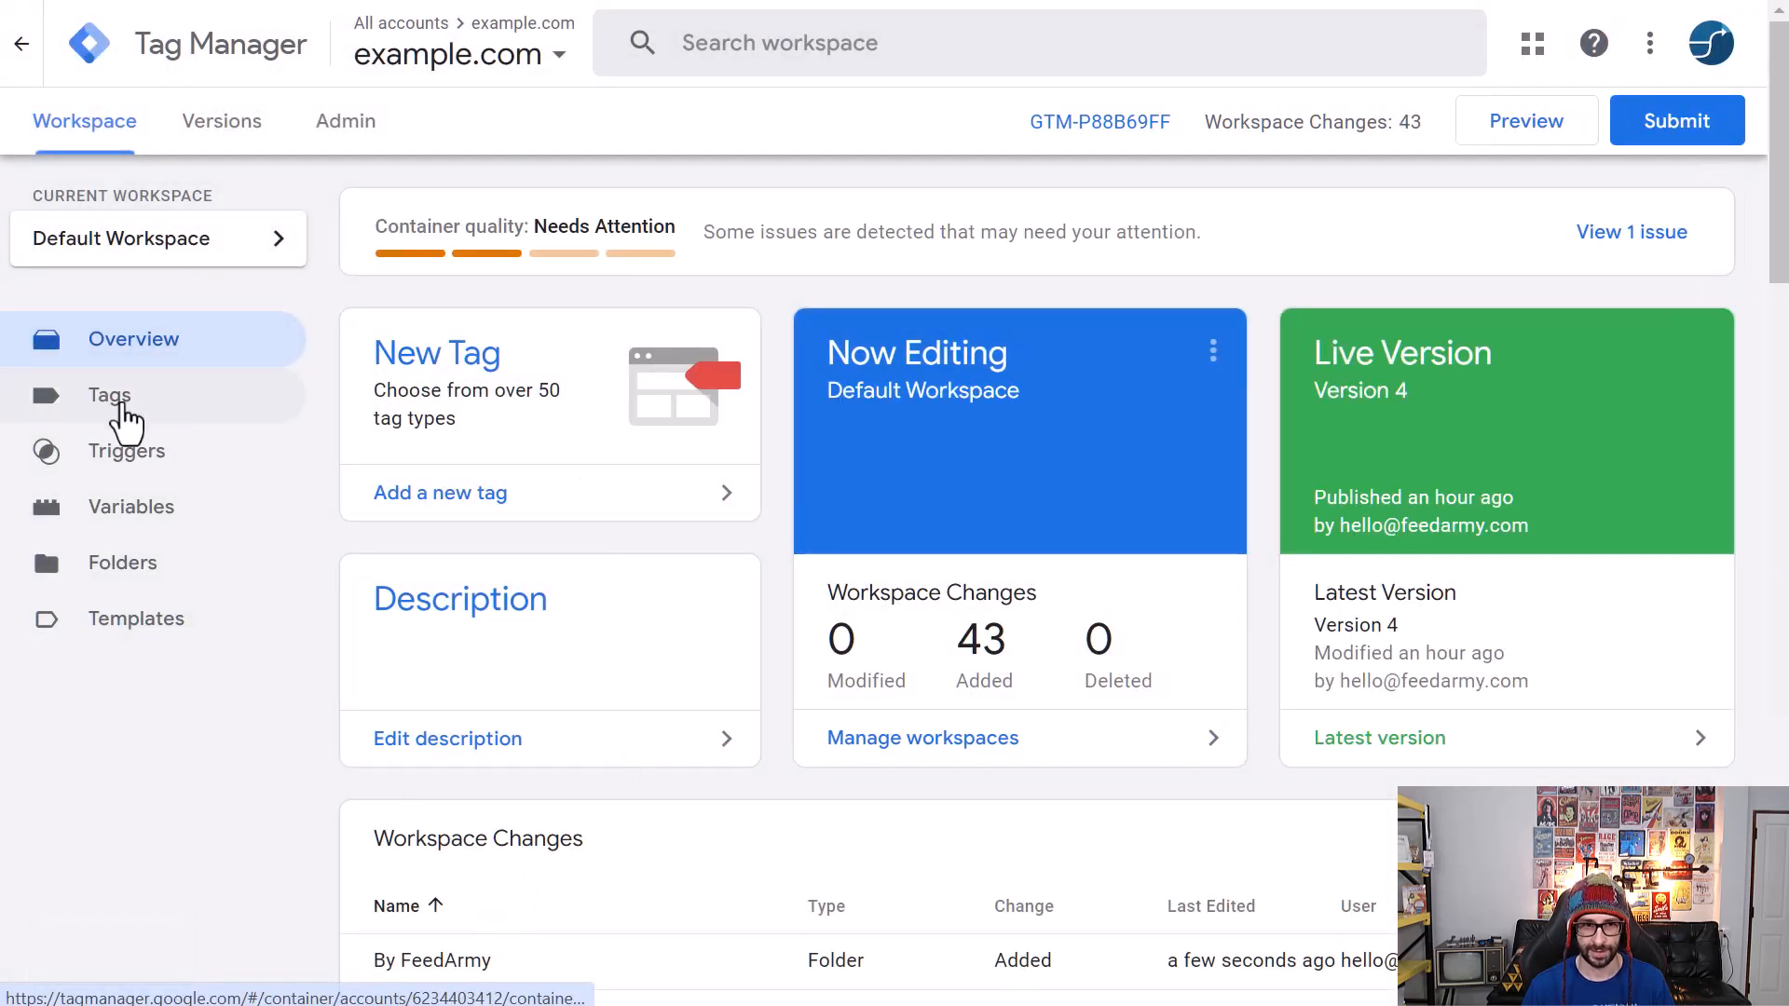
click(138, 421)
- Switch to the Google Ads conversions summary and start a new conversion action of the website kind
scroll(587, 651, down, 1)
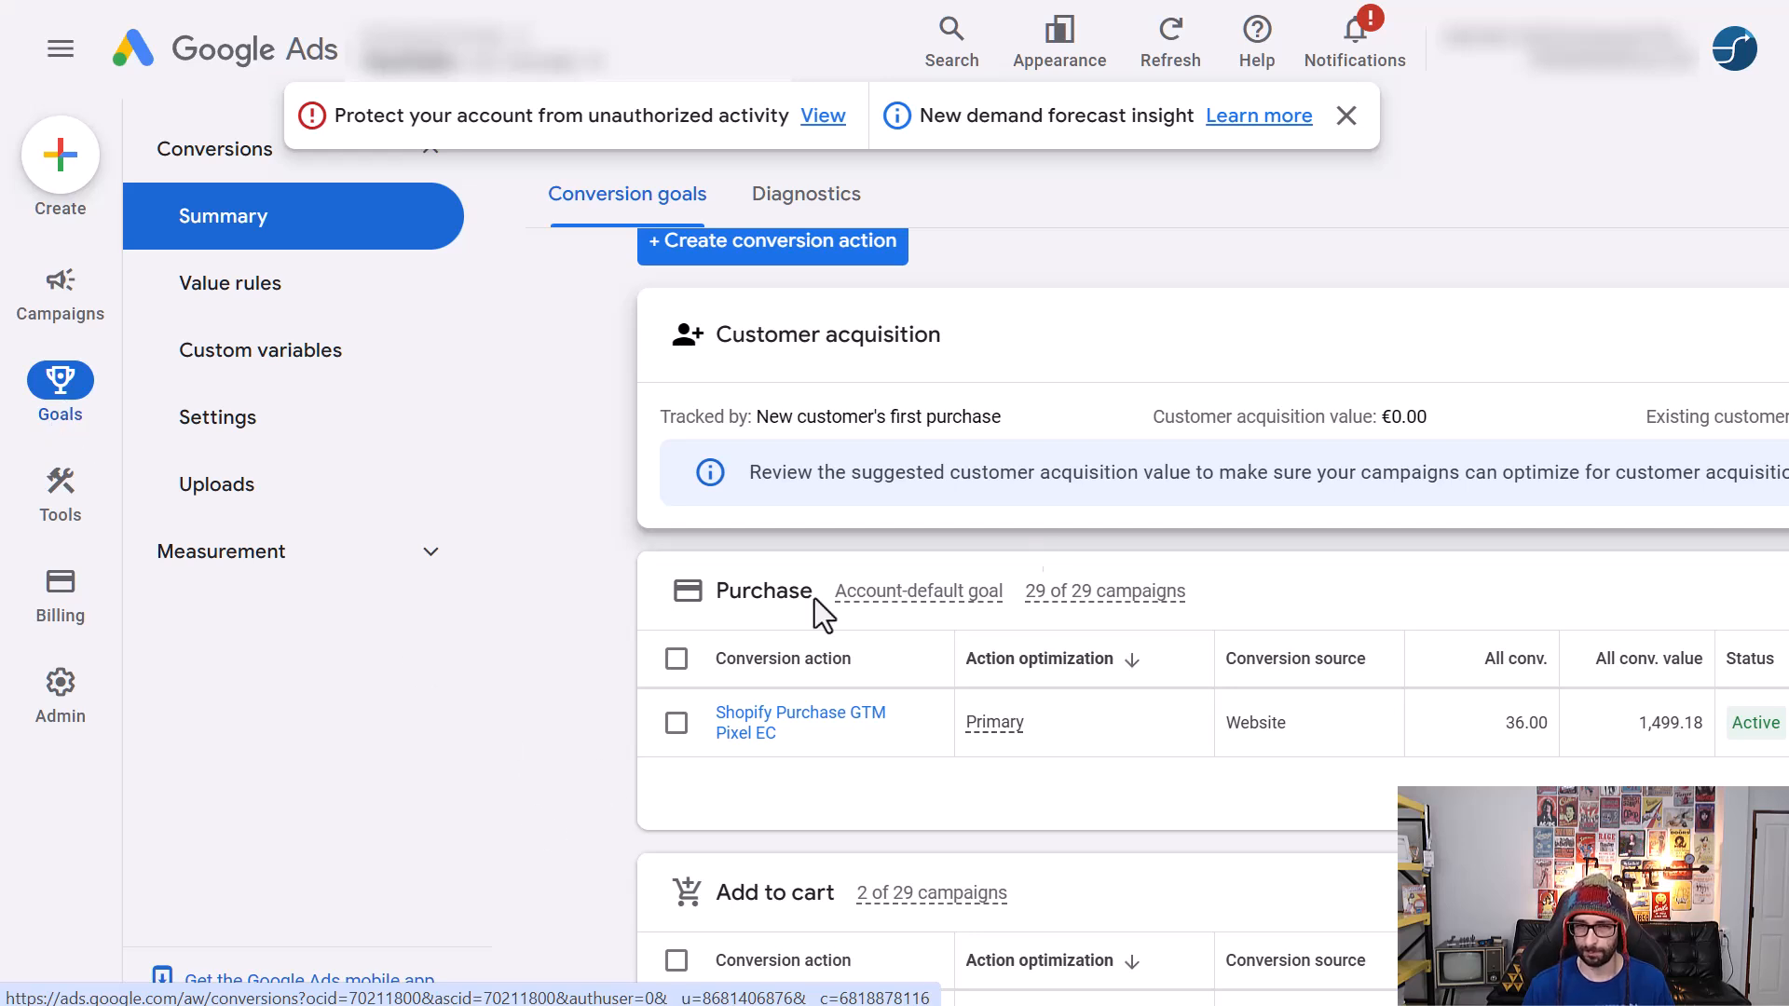
scroll(1095, 272, up, 1)
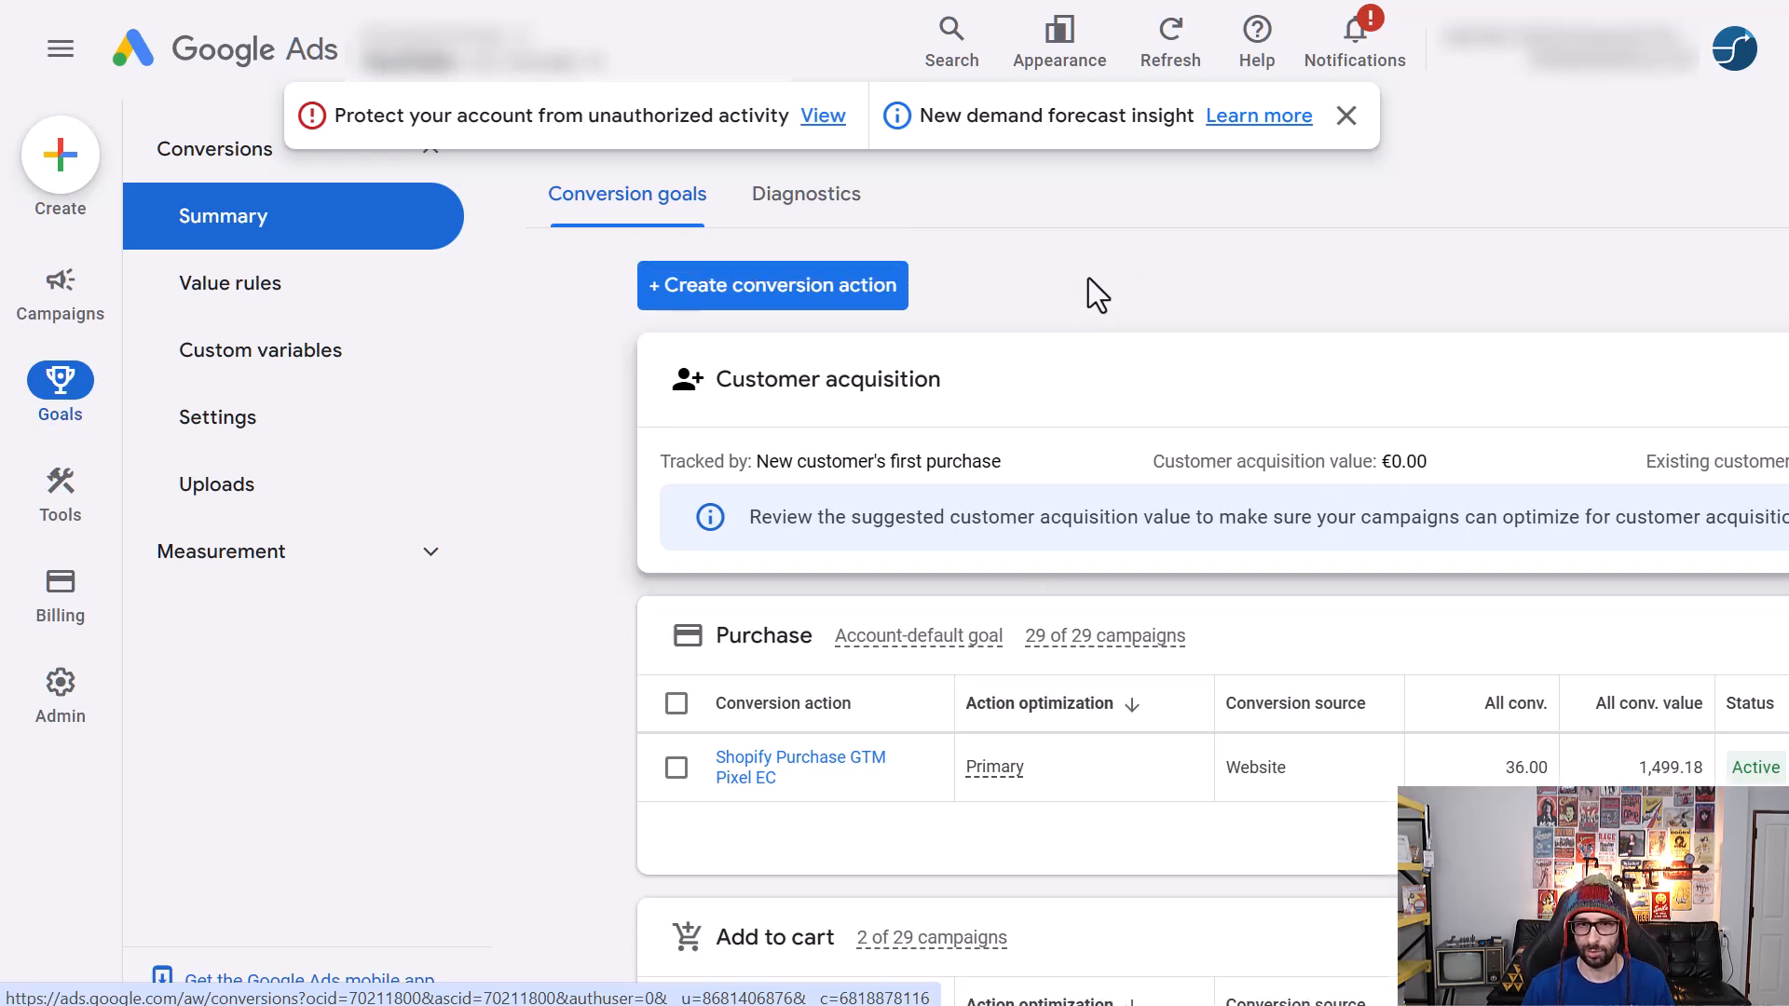
click(812, 300)
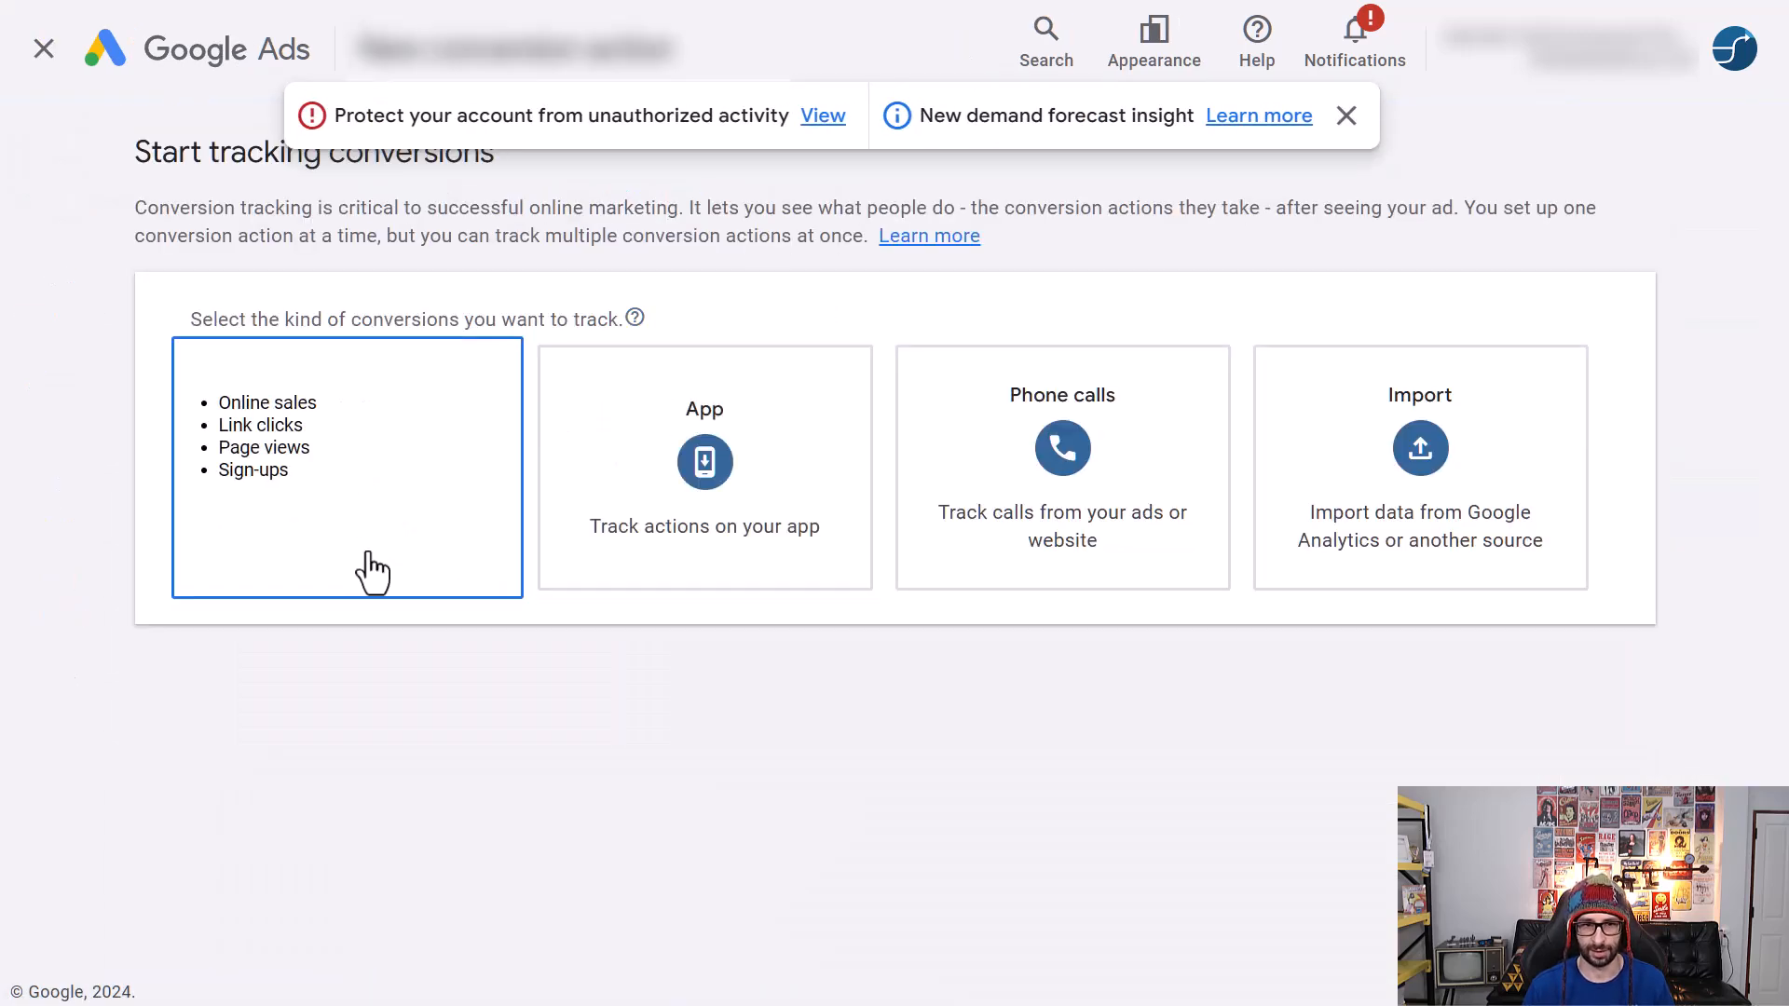
click(373, 571)
- Enter example.com as the website domain and scan it
click(388, 461)
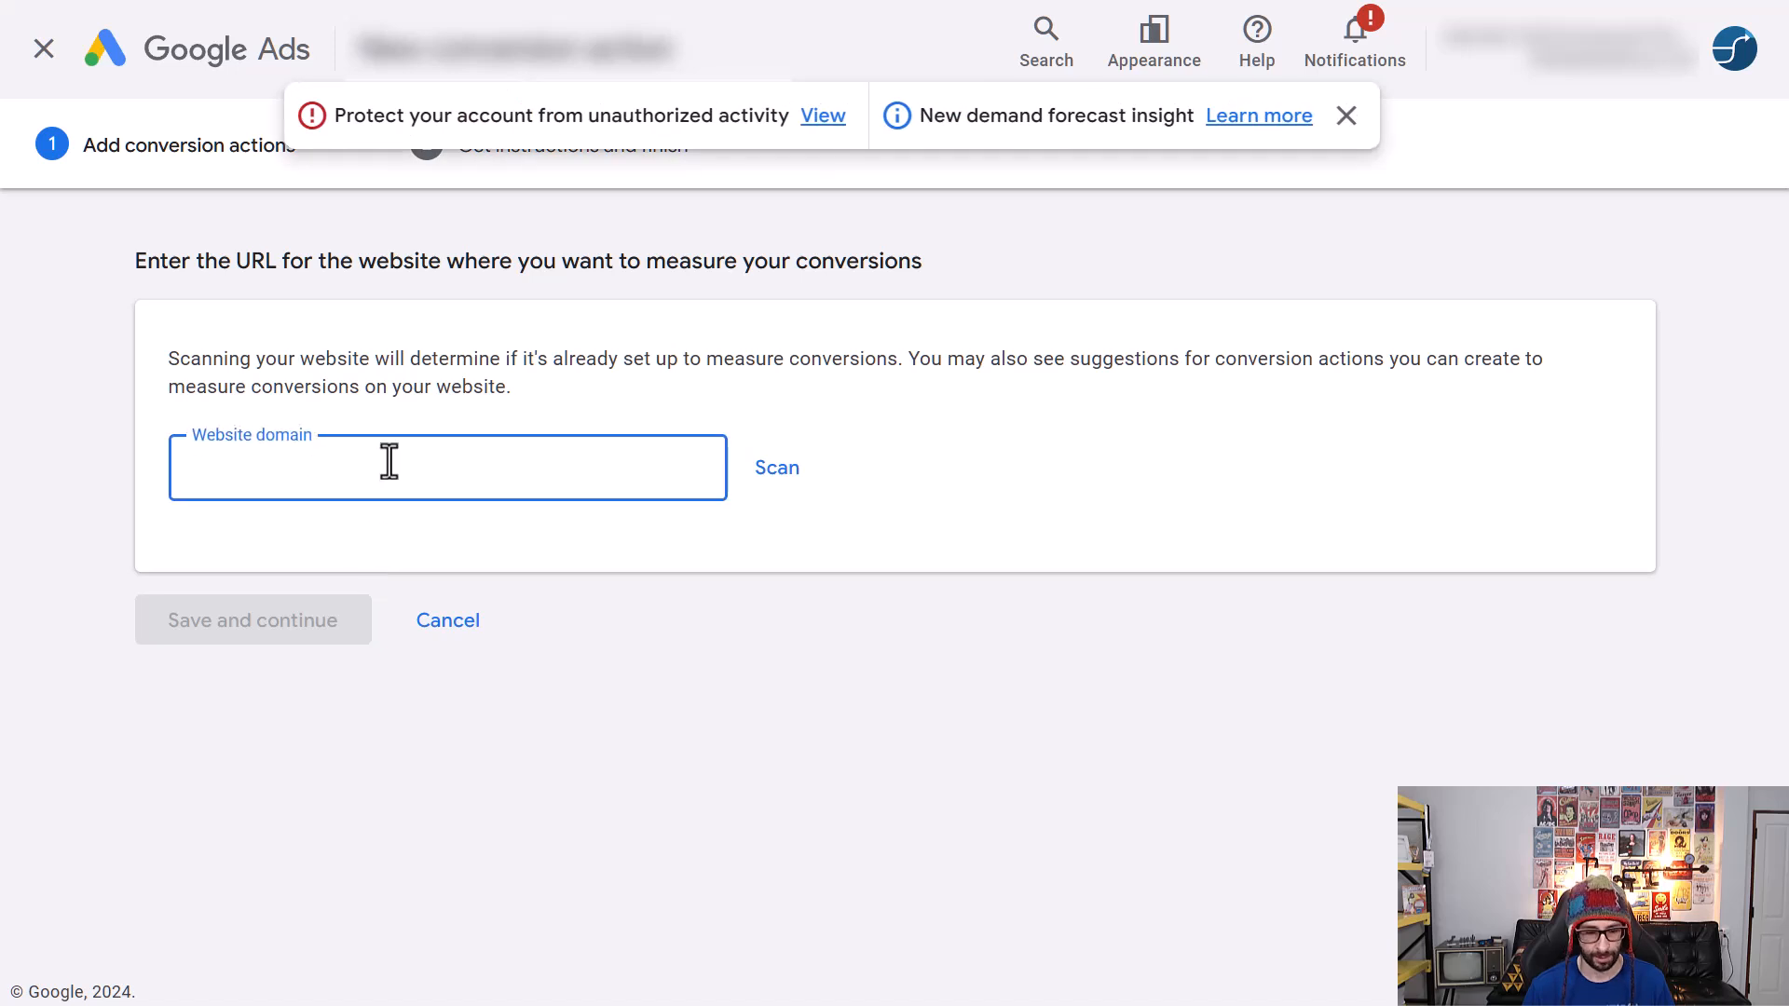
text(example)
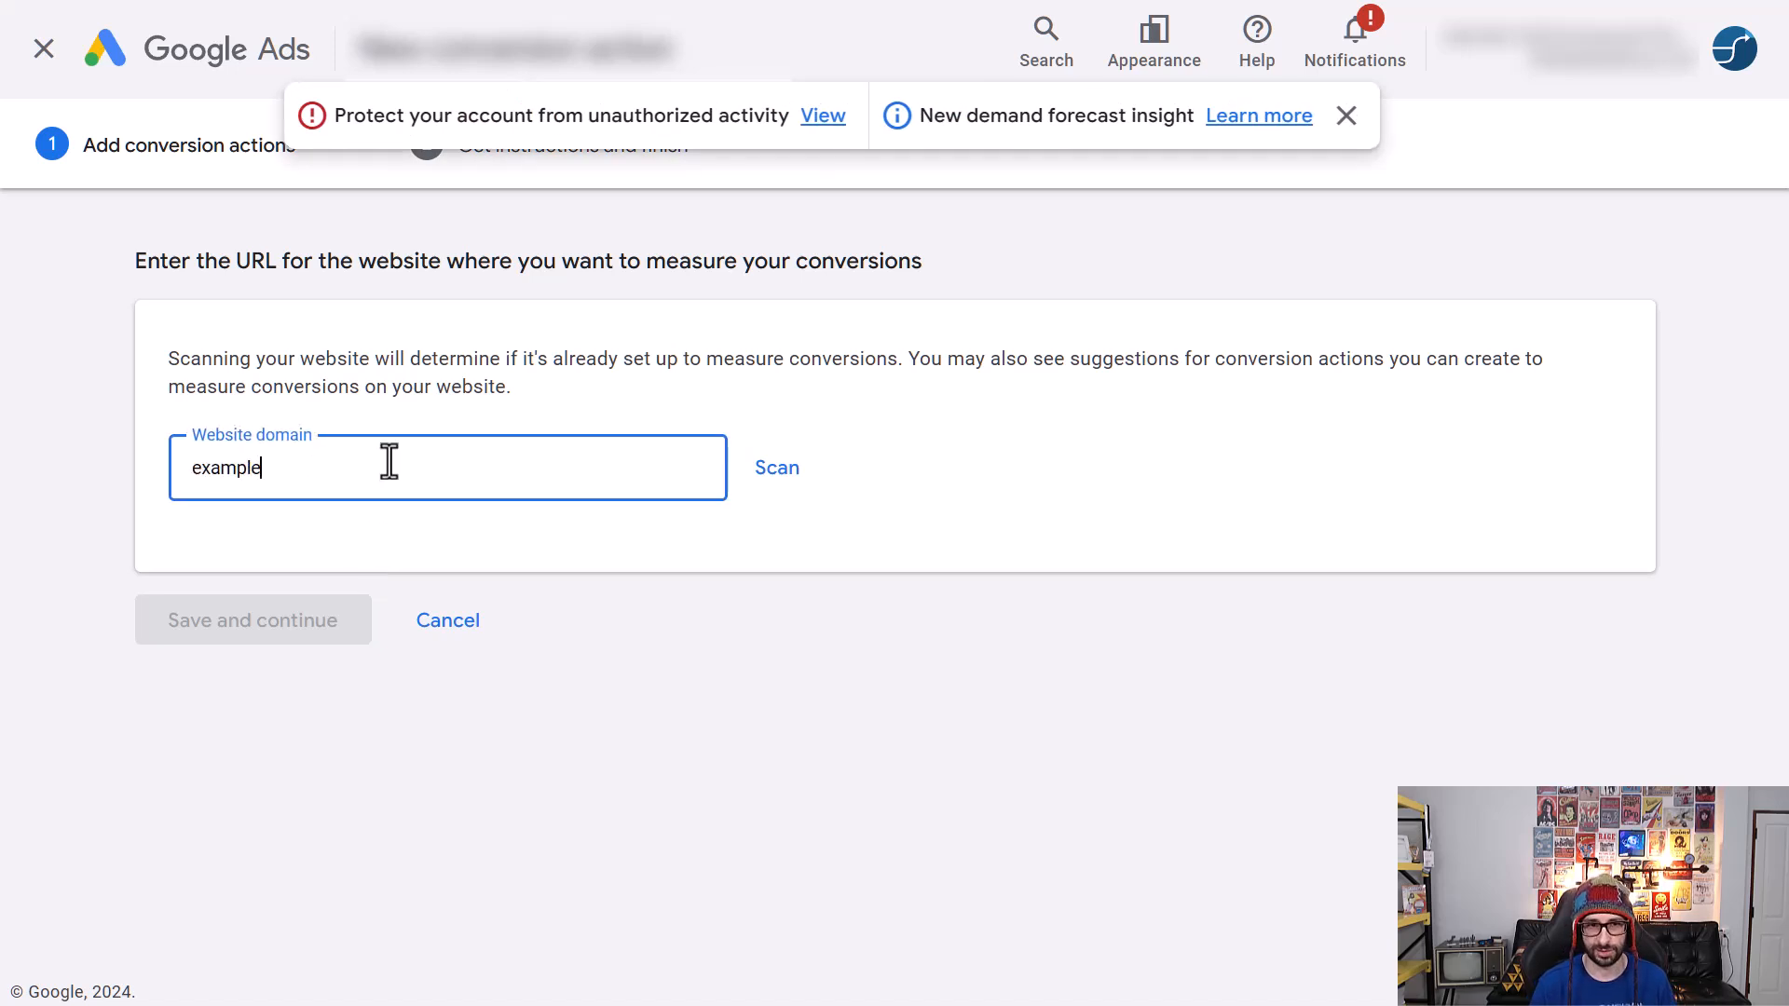
text(.com)
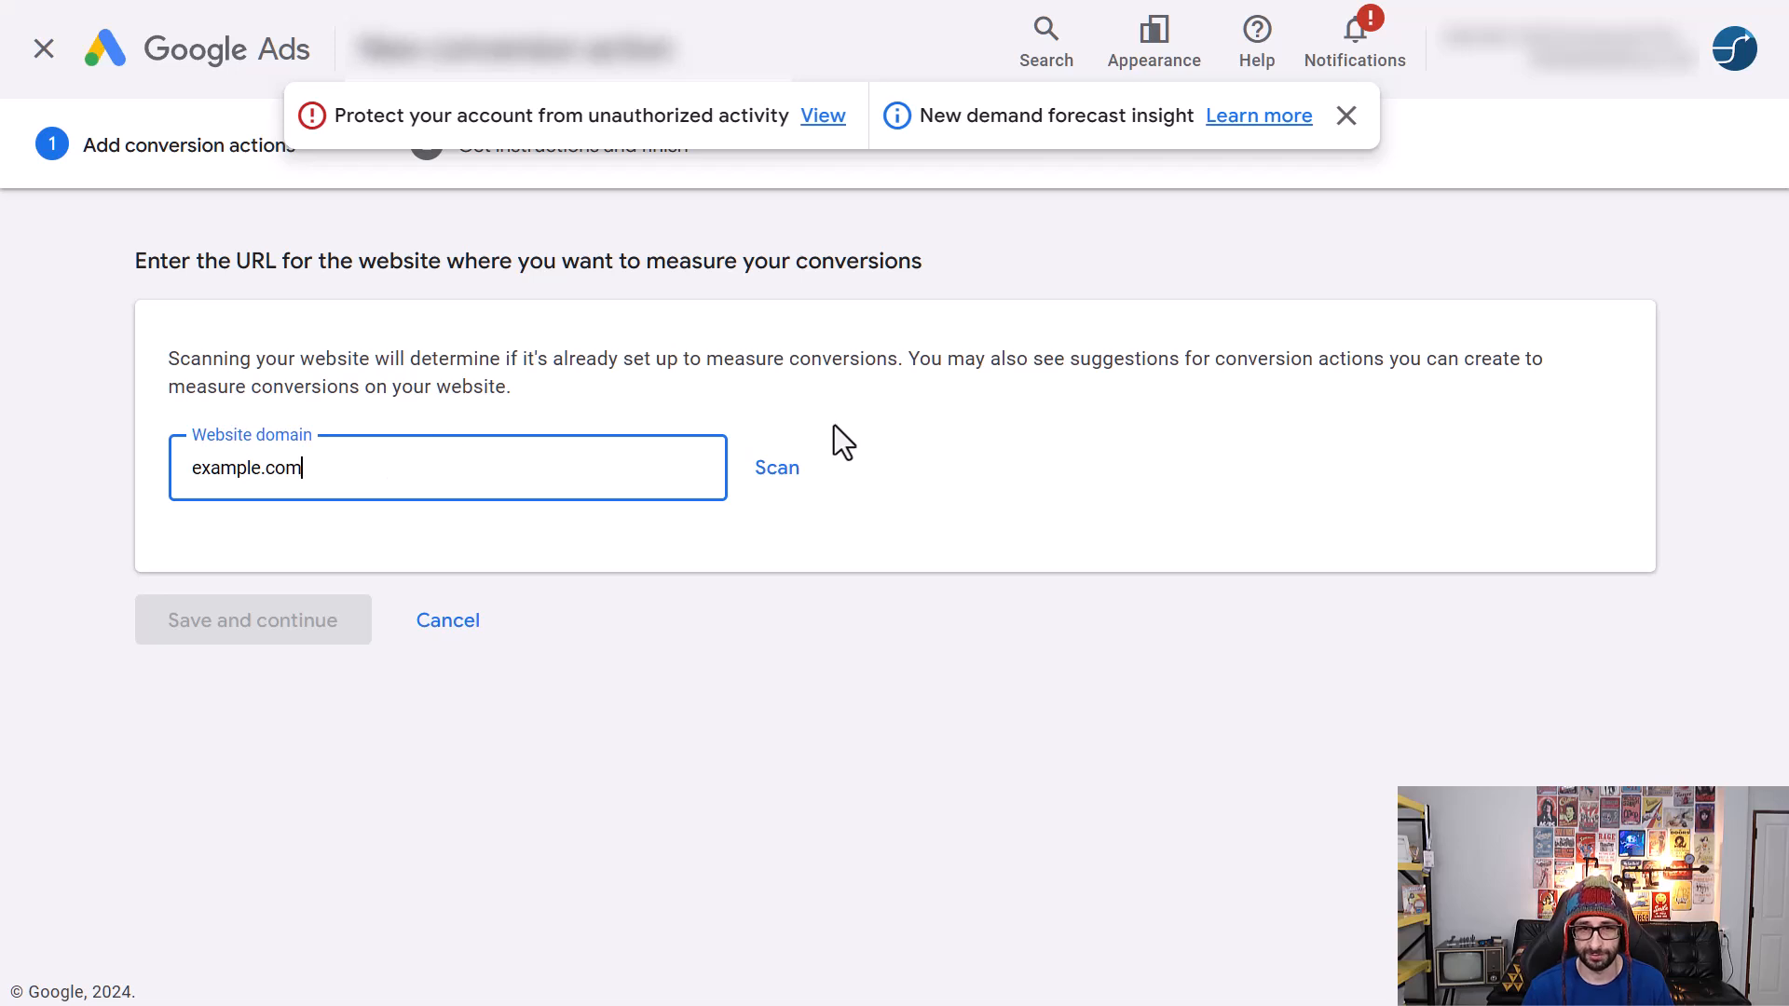
click(764, 480)
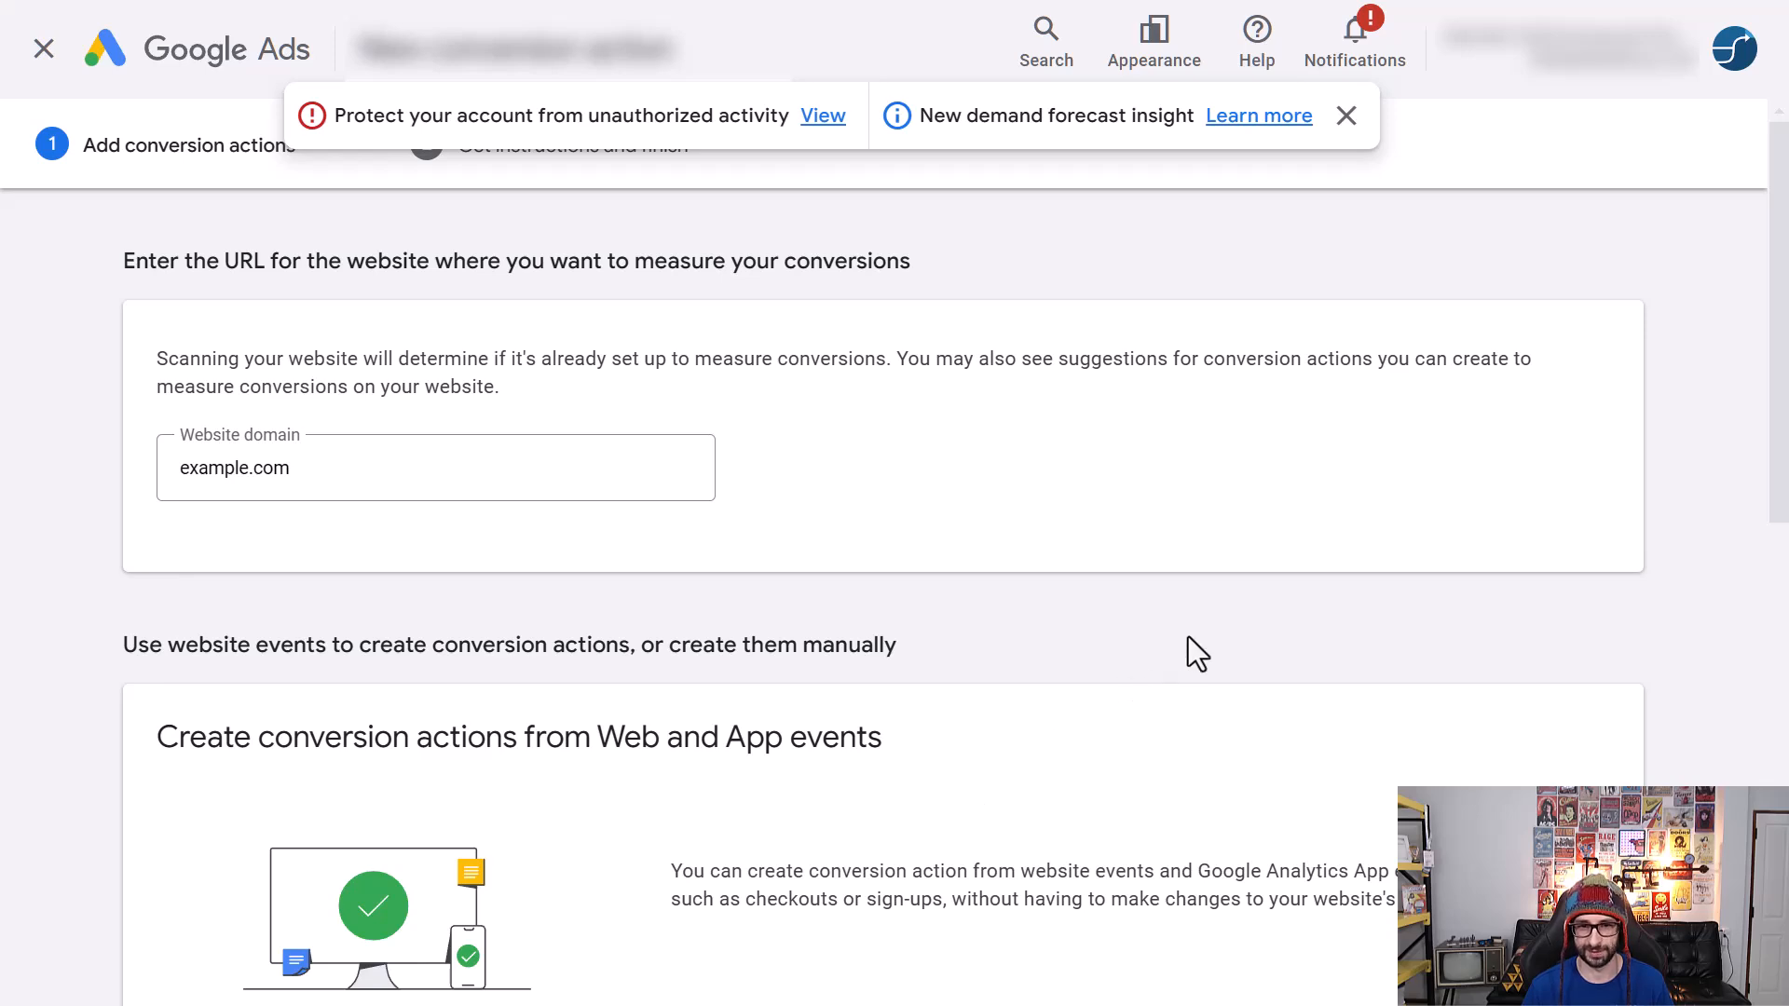
- Add a conversion action manually using code and set its goal category to Page view
scroll(1188, 637, down, 2)
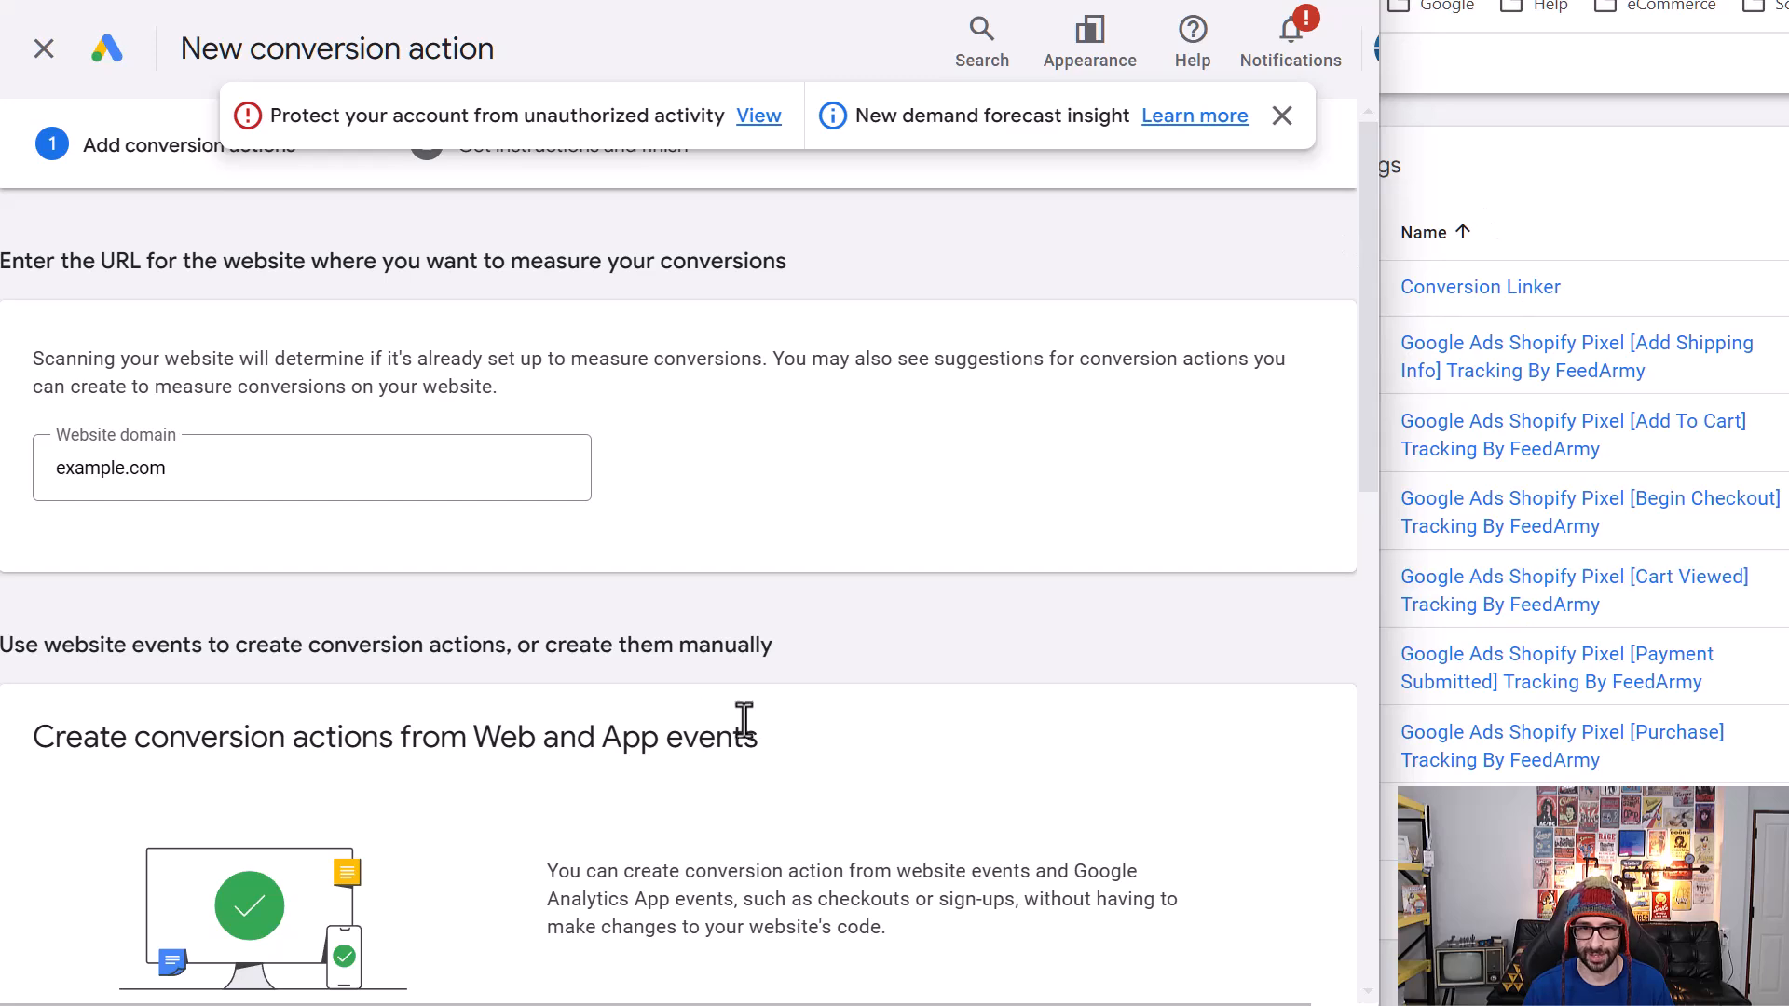
scroll(703, 711, down, 10)
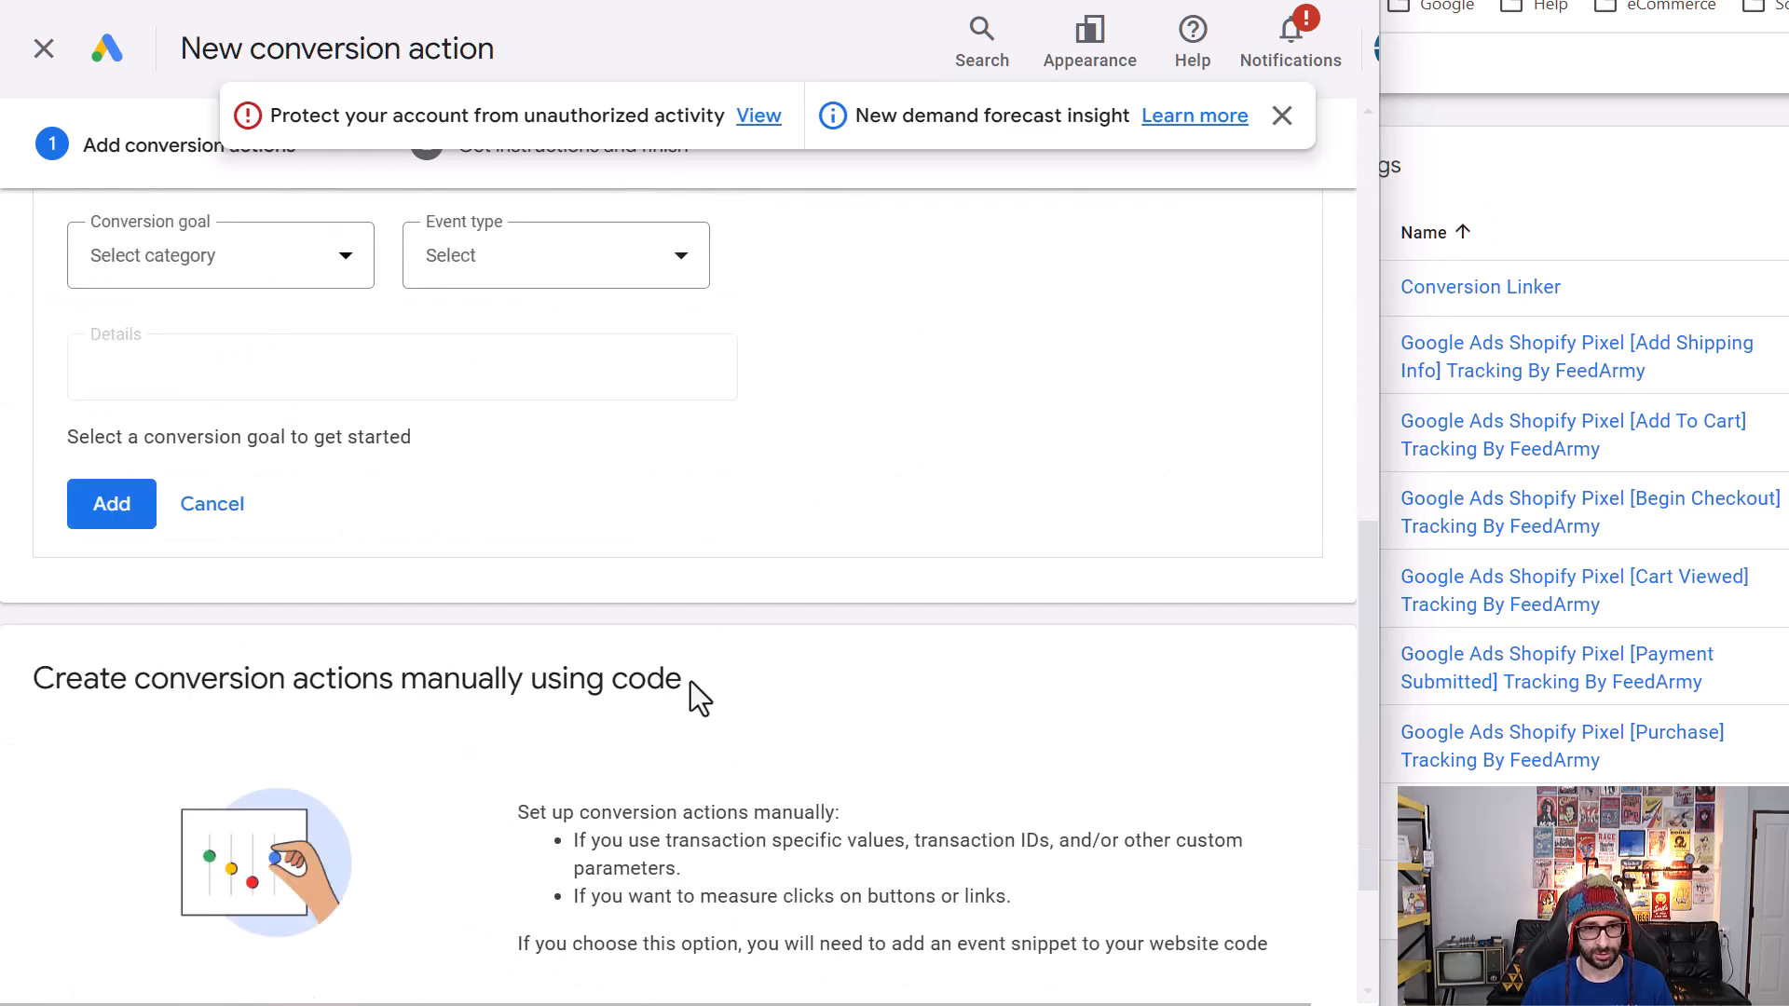
scroll(652, 578, down, 2)
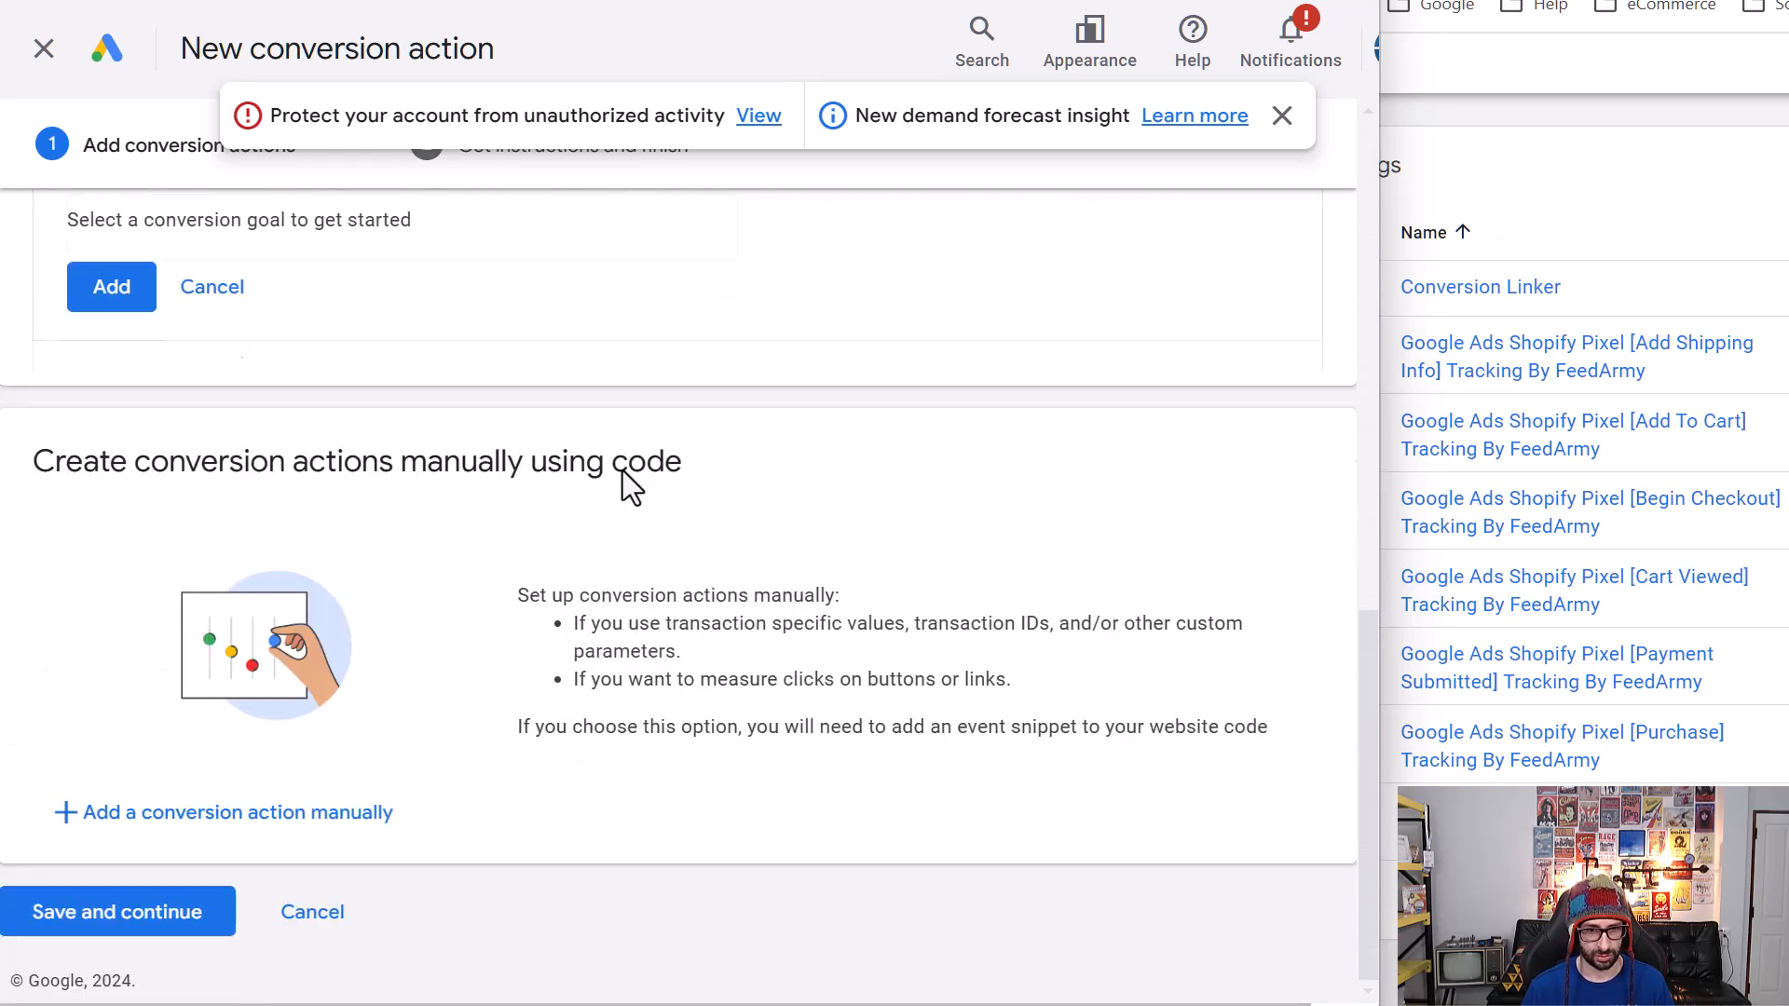
click(306, 822)
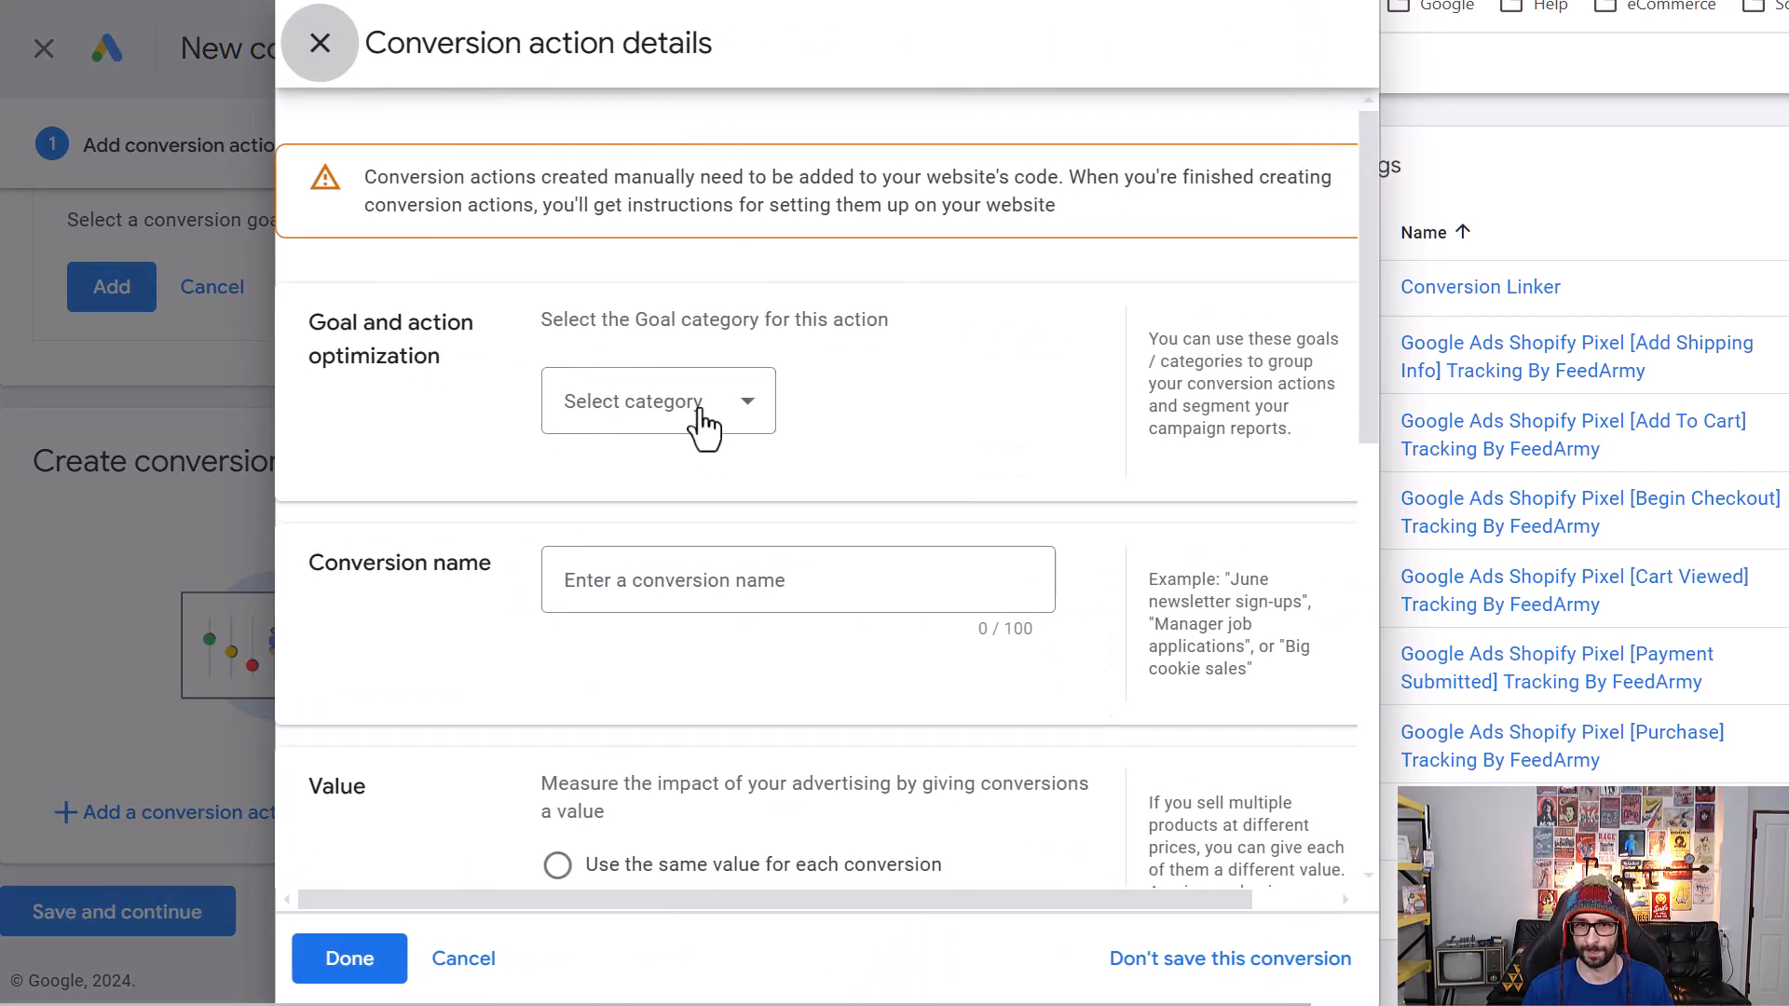
click(612, 392)
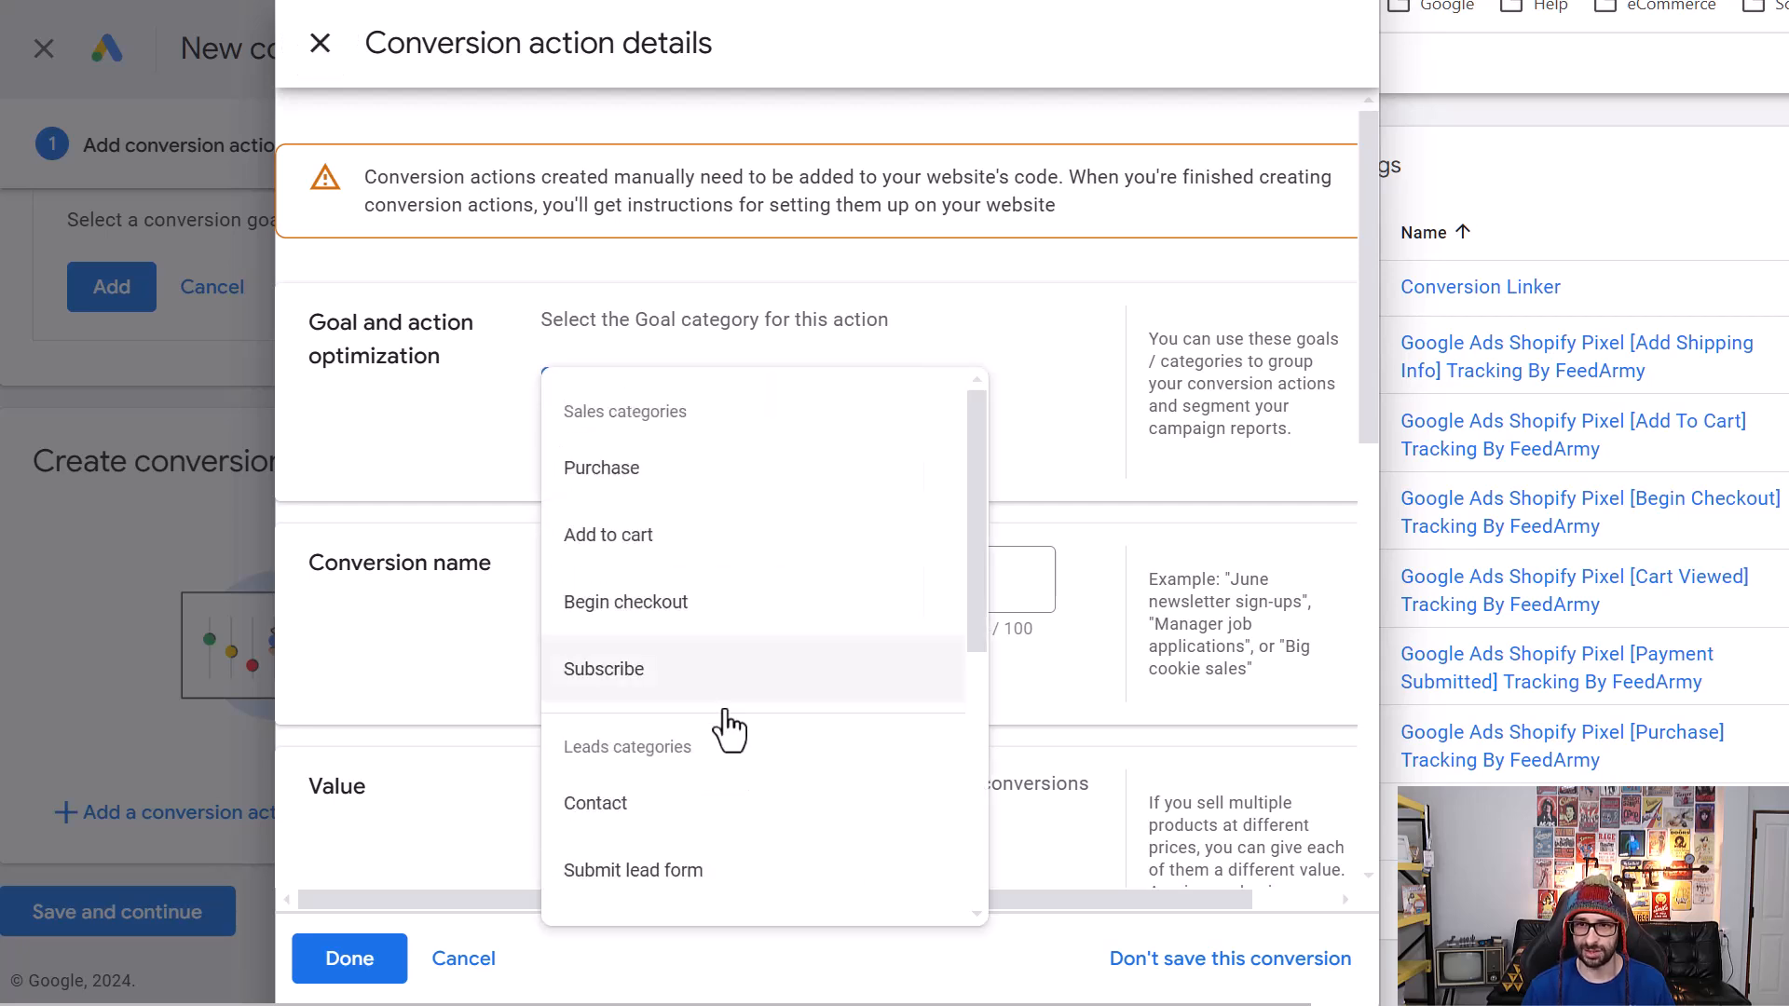
scroll(725, 714, down, 5)
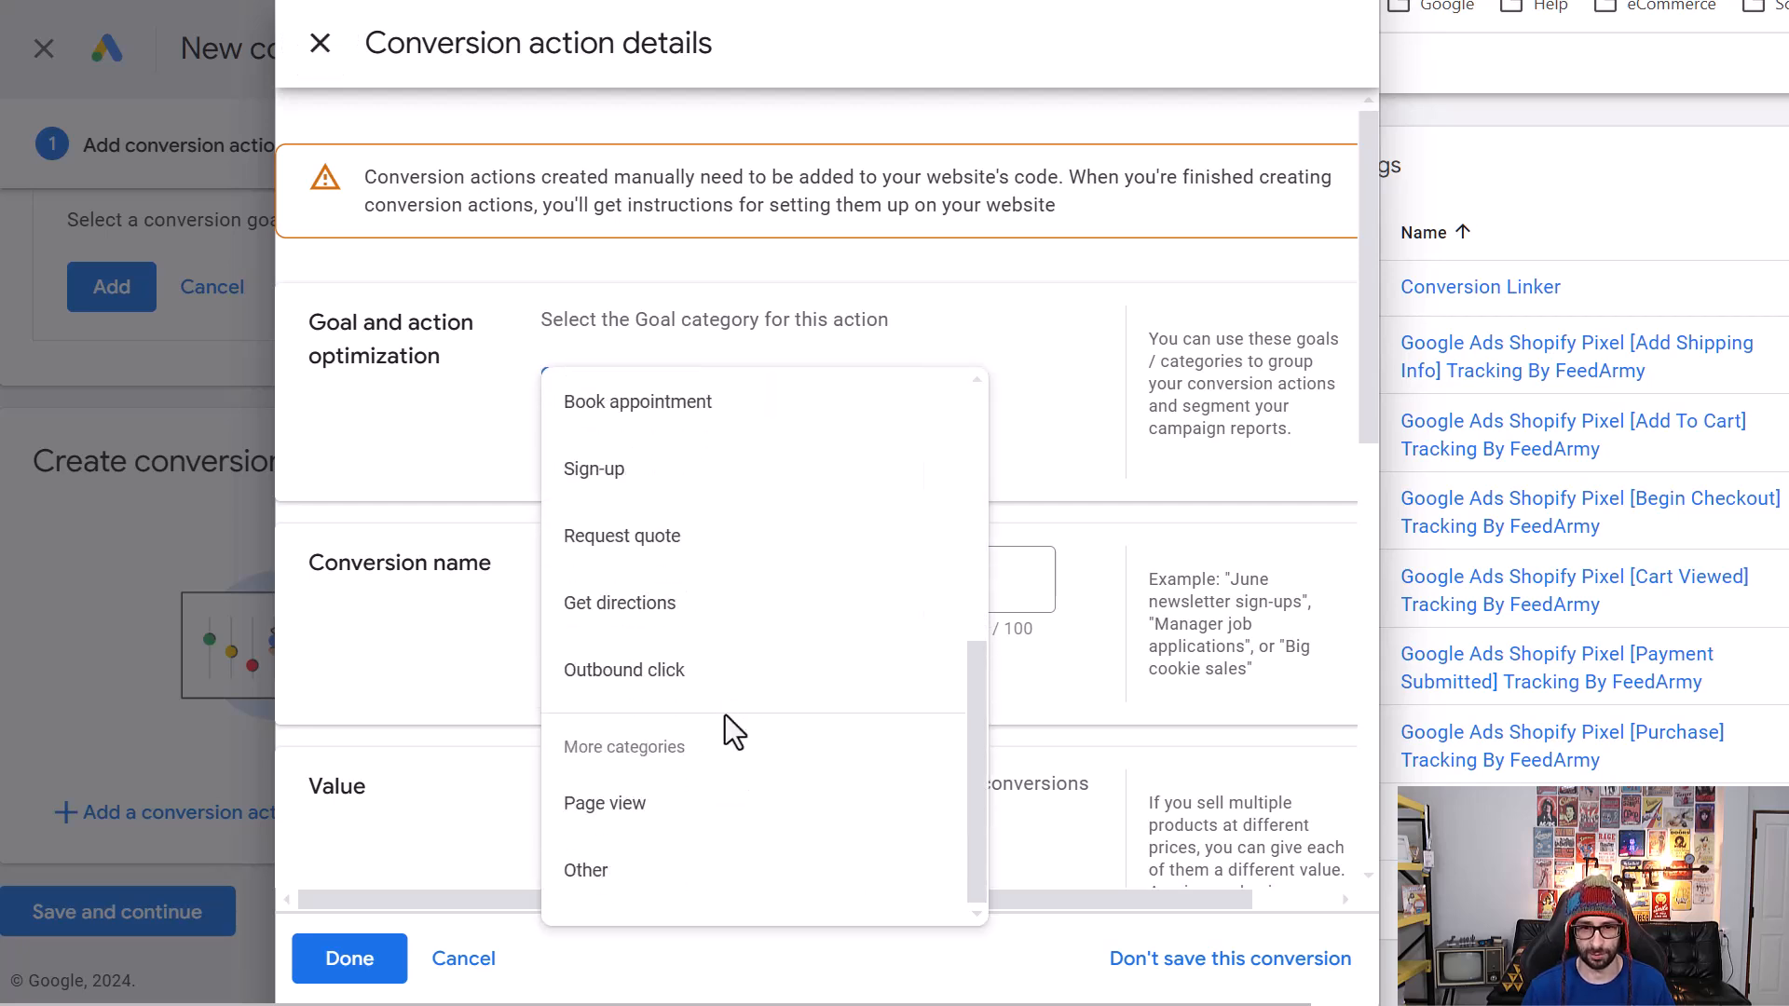
click(616, 811)
- Expand the conversion action optimization options and exclude "Page views" from the account default goals
click(677, 527)
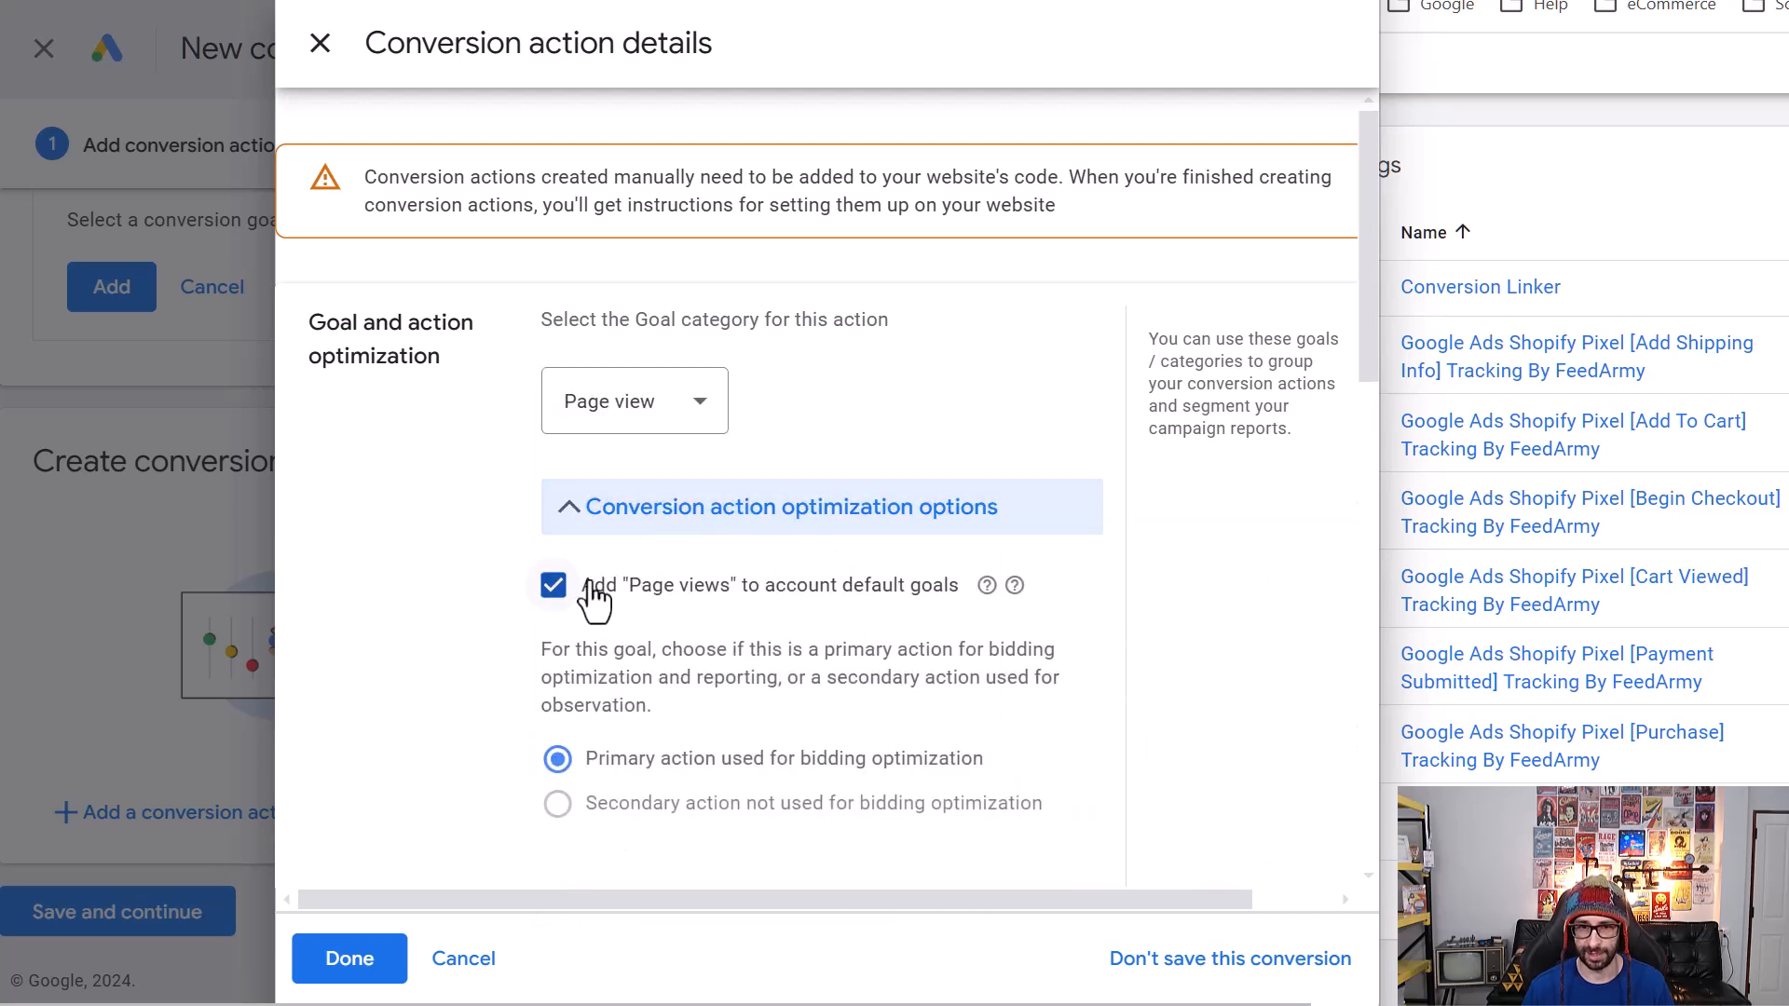
click(555, 585)
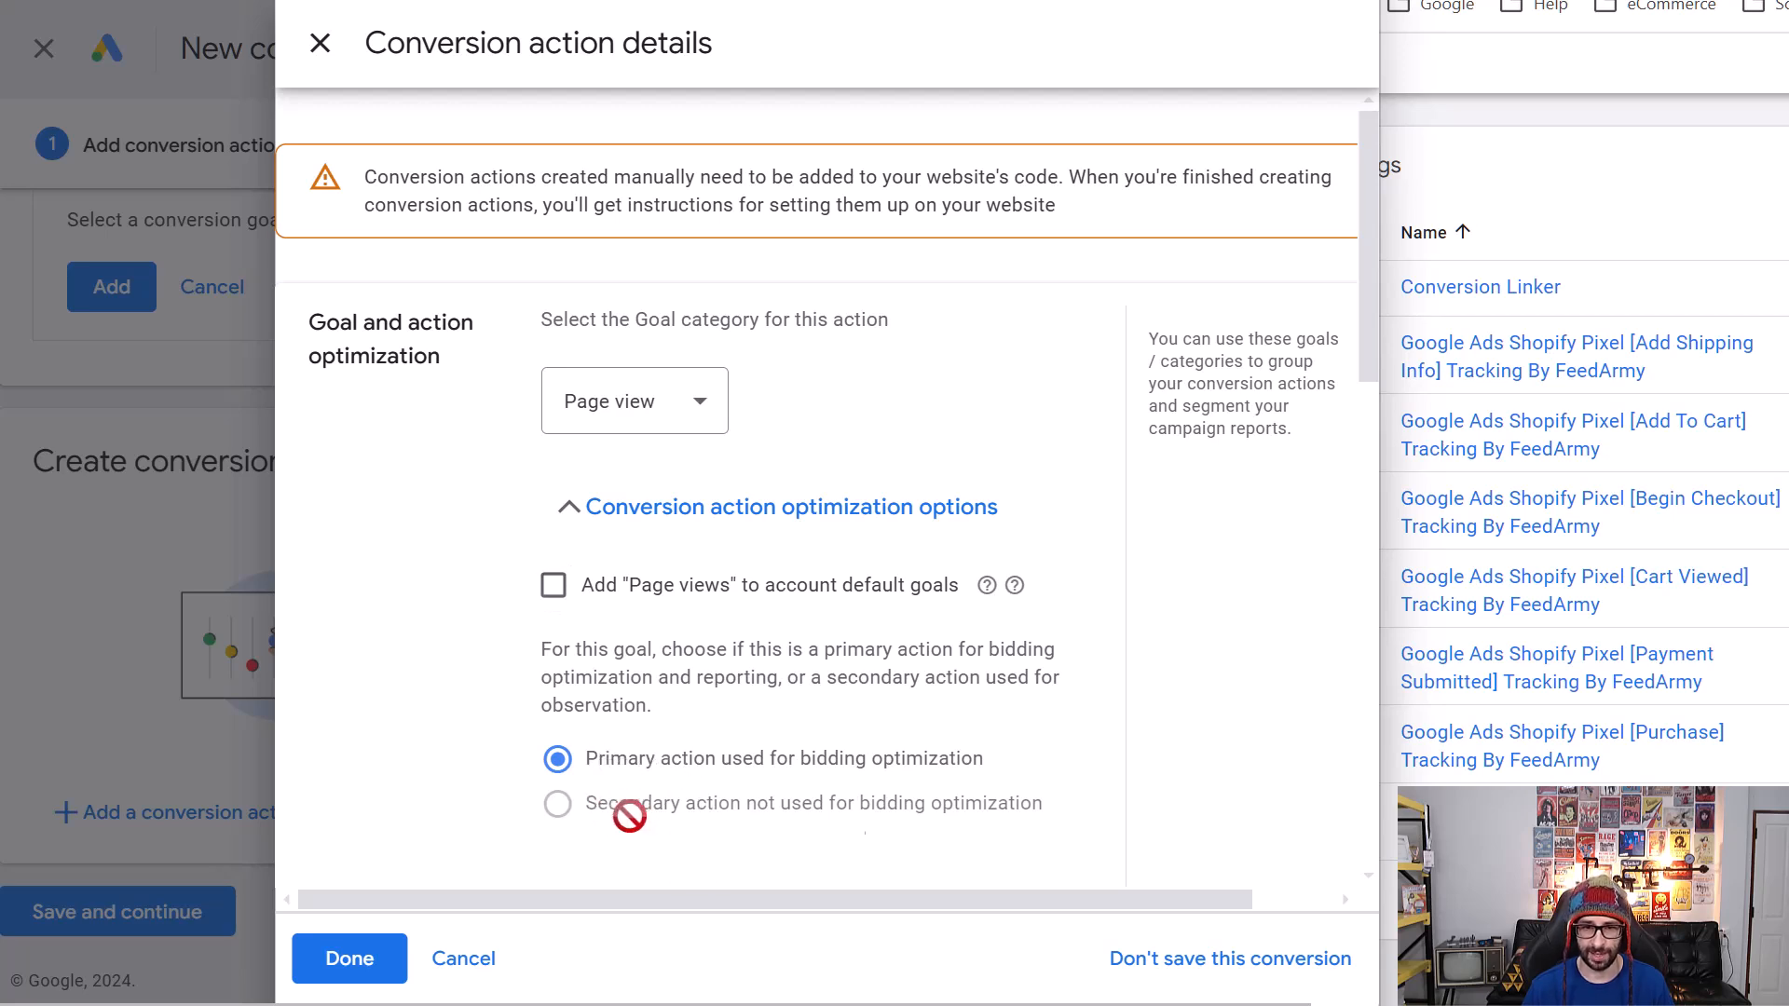
mouse_move(630, 815)
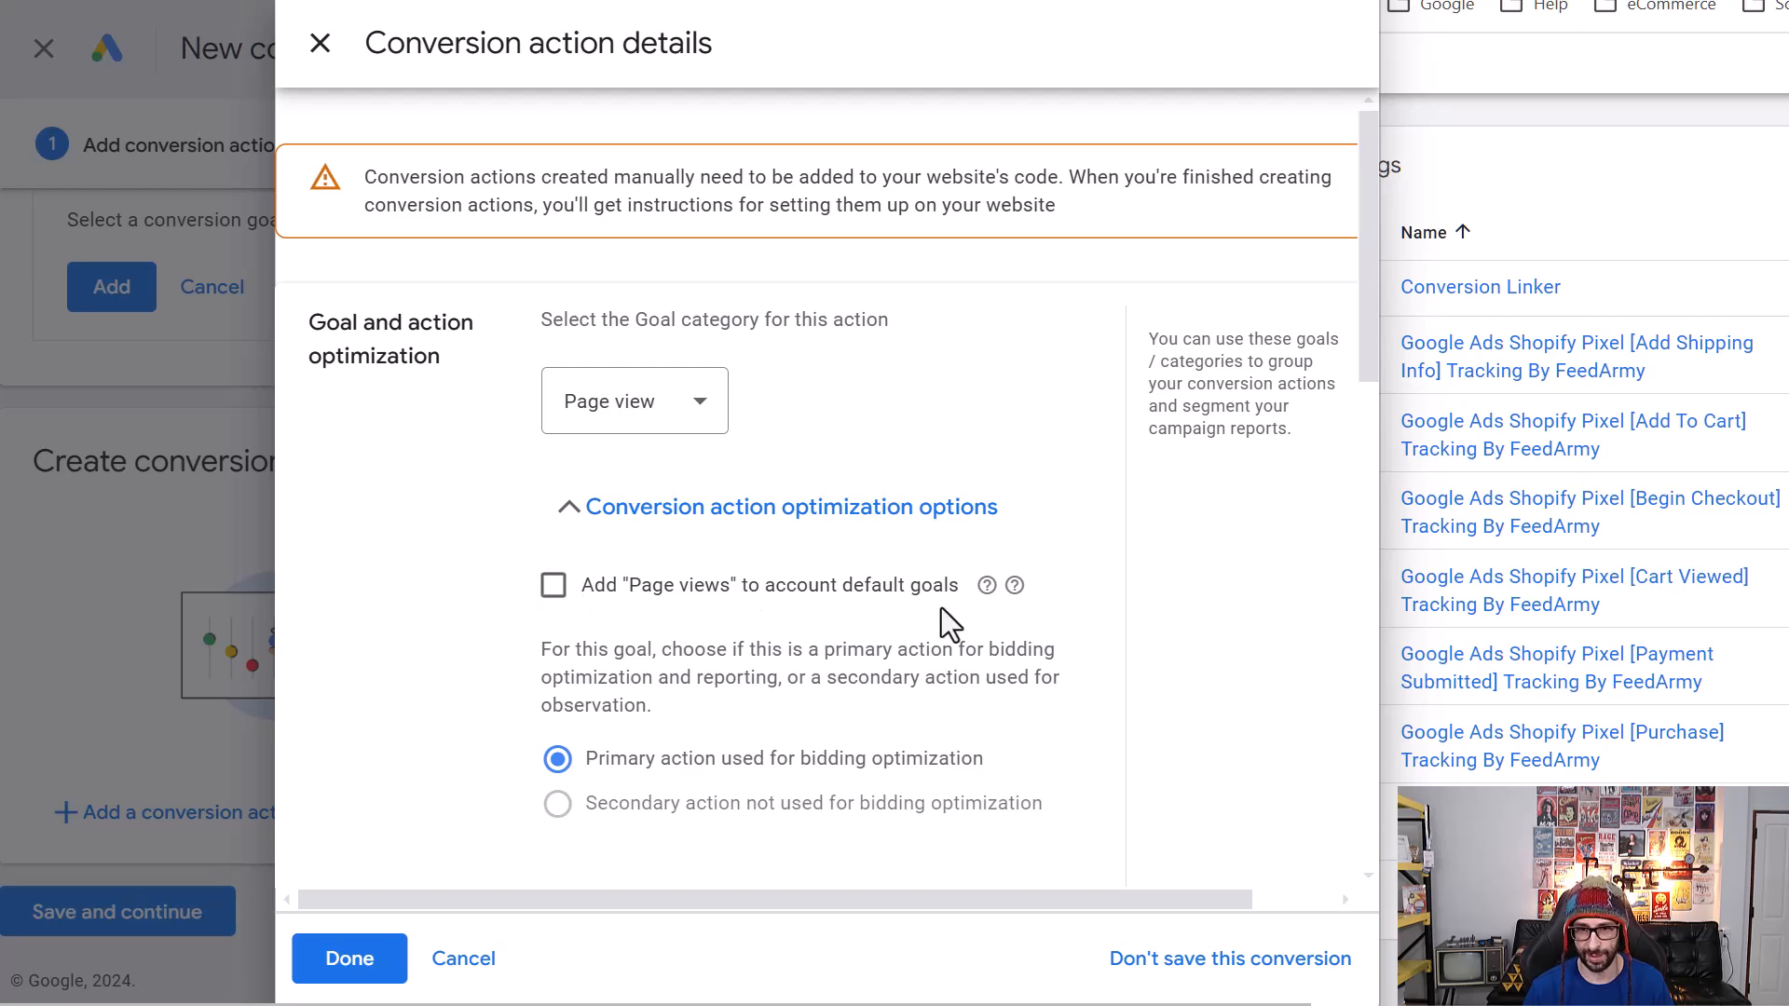
- Enter "Shopify GTM Pixel" as the conversion name and copy that text for reuse
scroll(770, 723, down, 4)
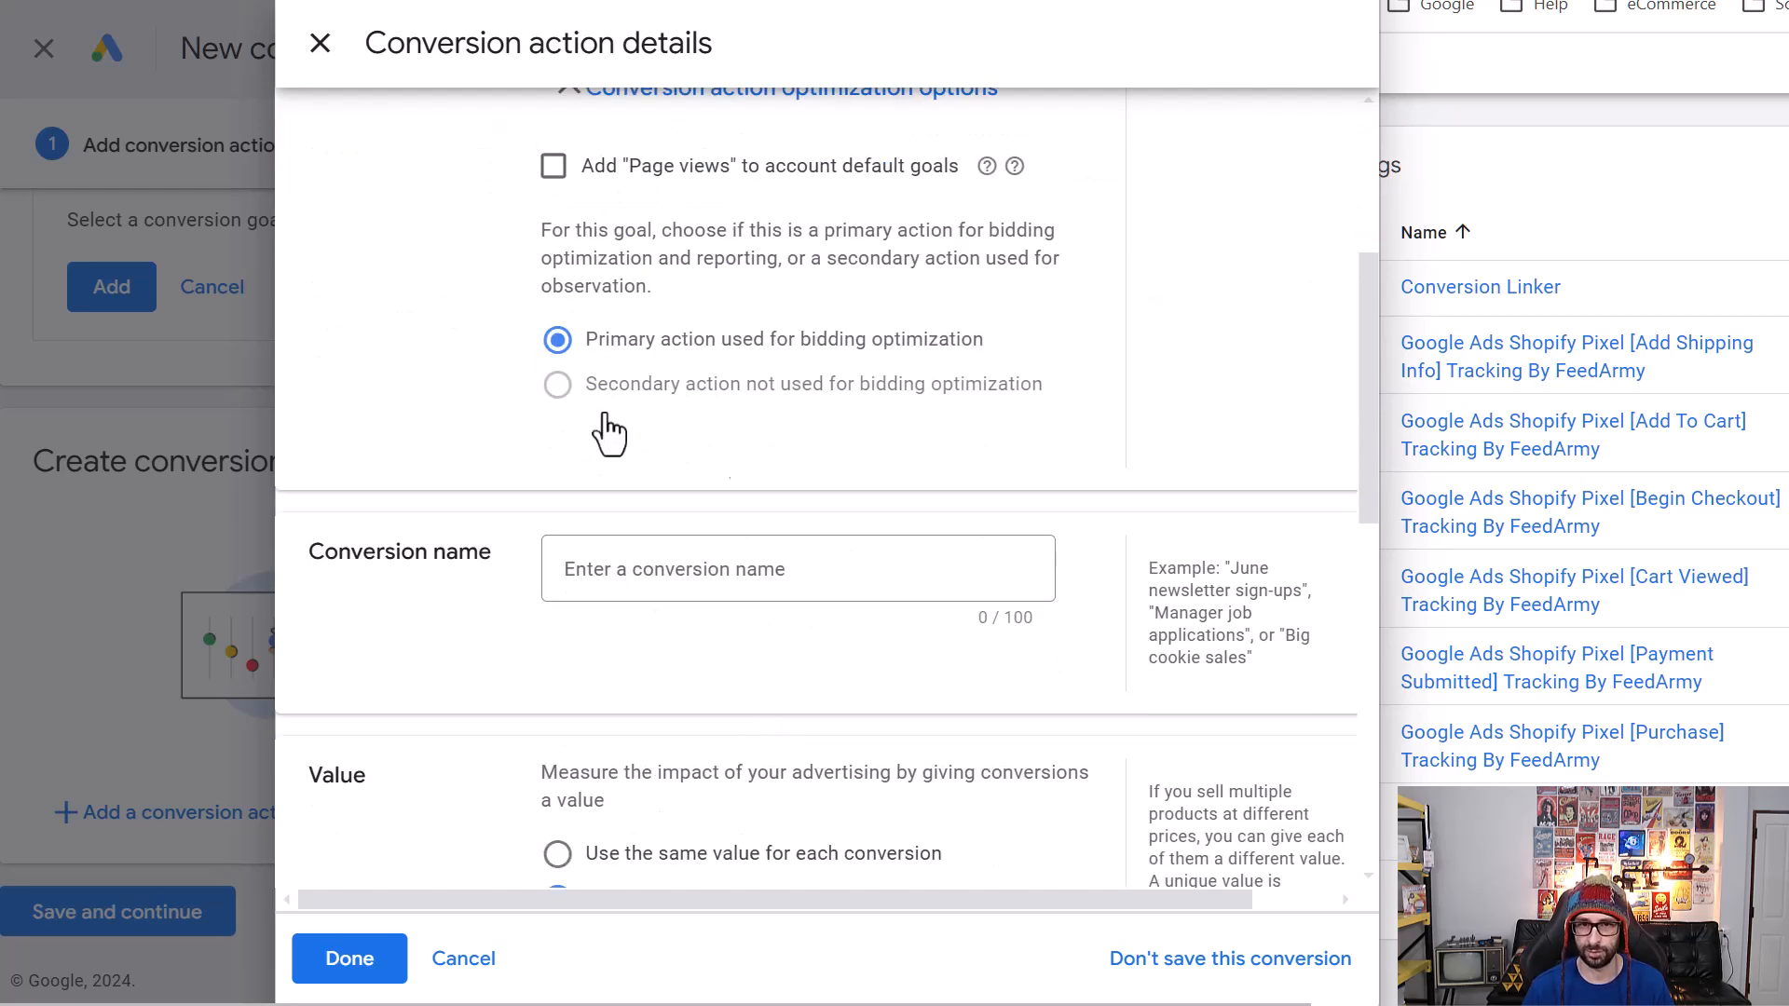
scroll(710, 462, up, 4)
scroll(745, 699, down, 3)
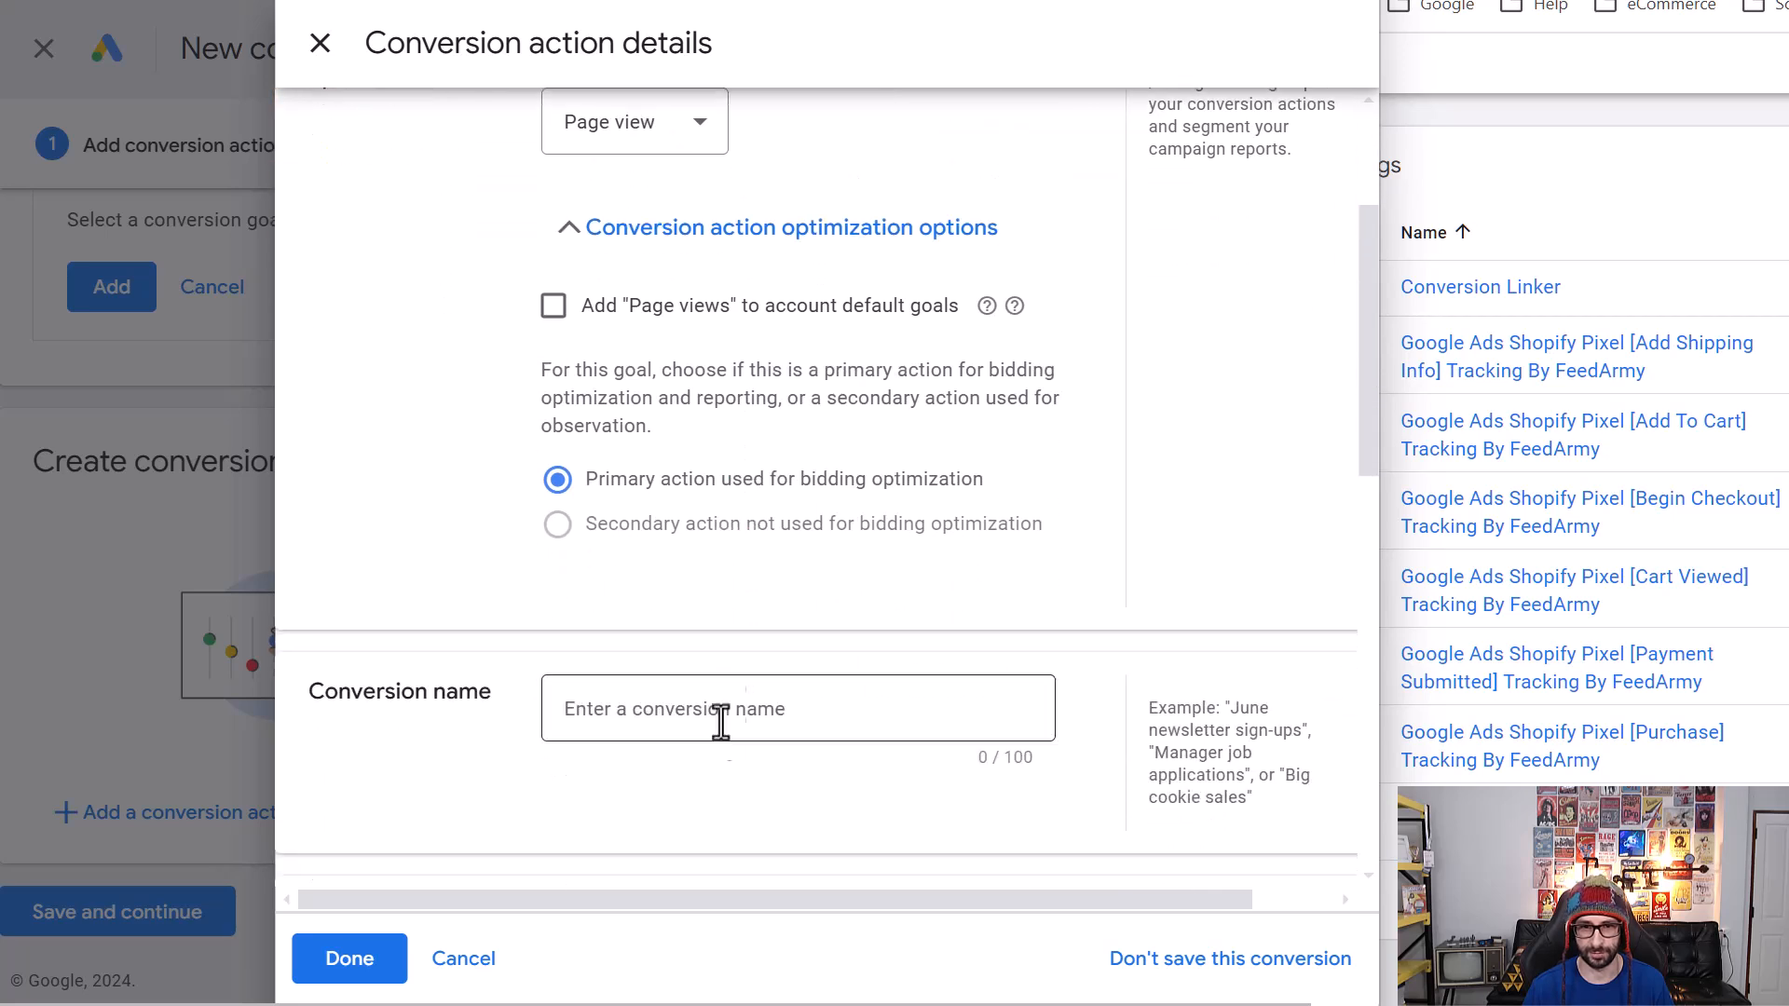
click(697, 709)
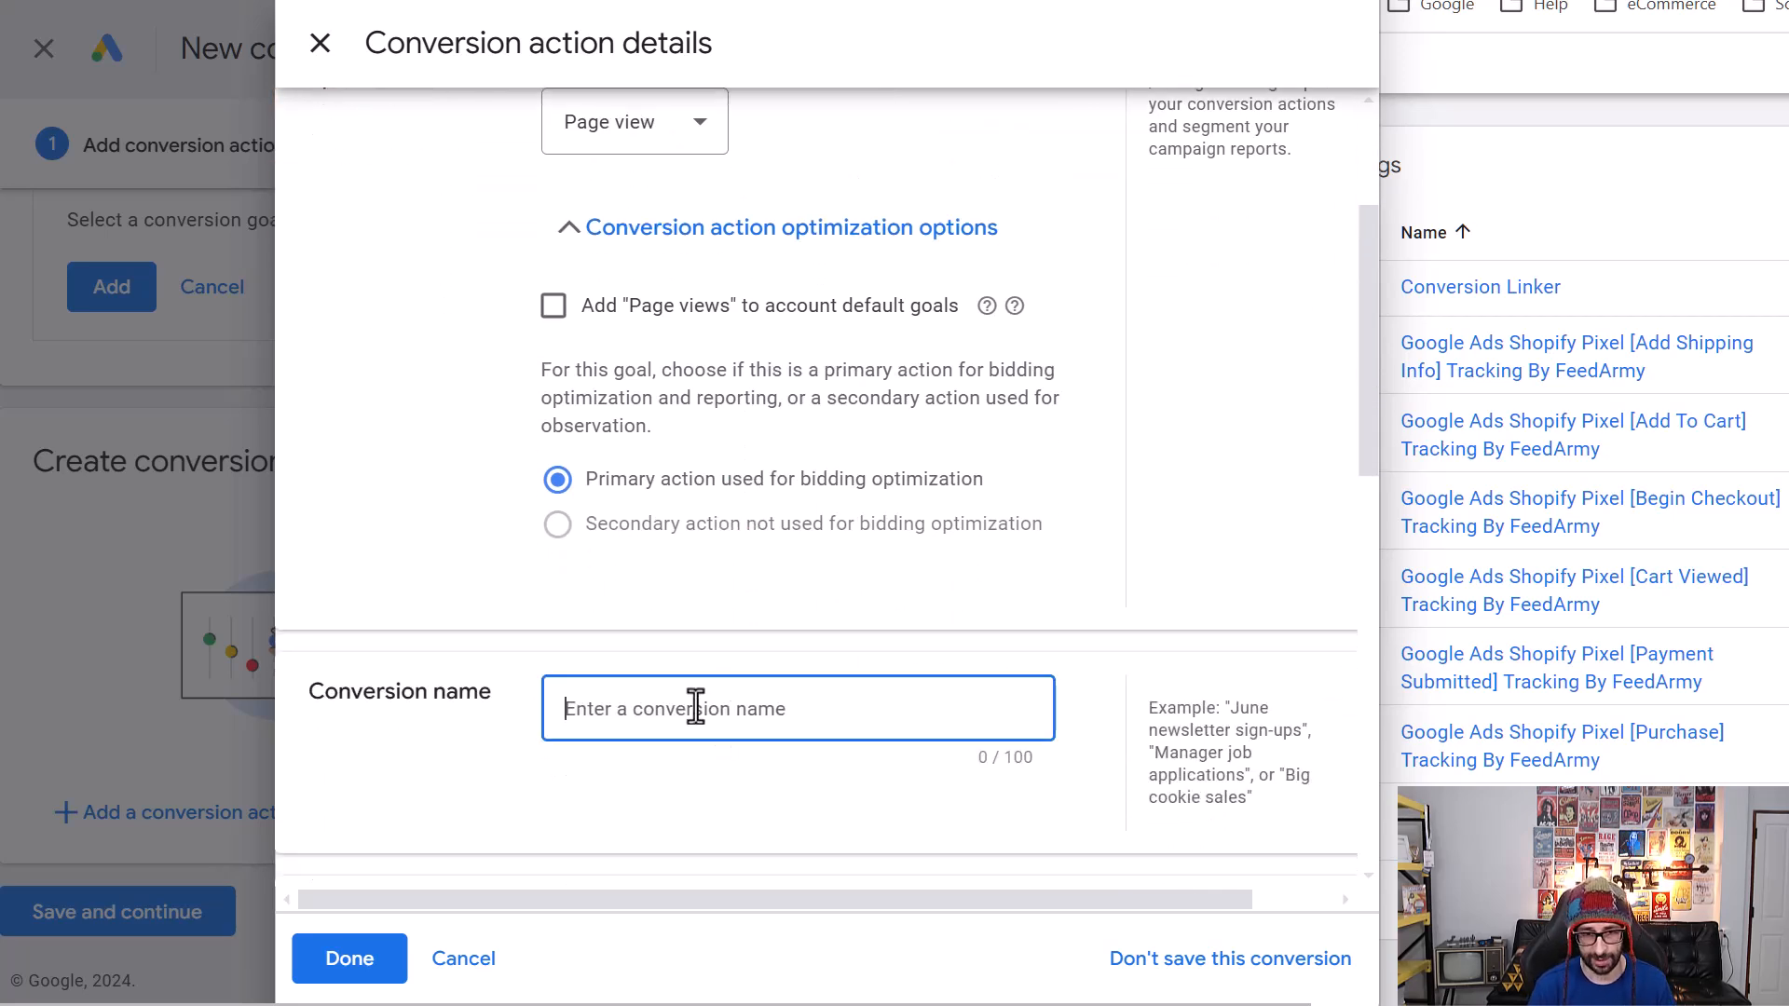
text(Shopify )
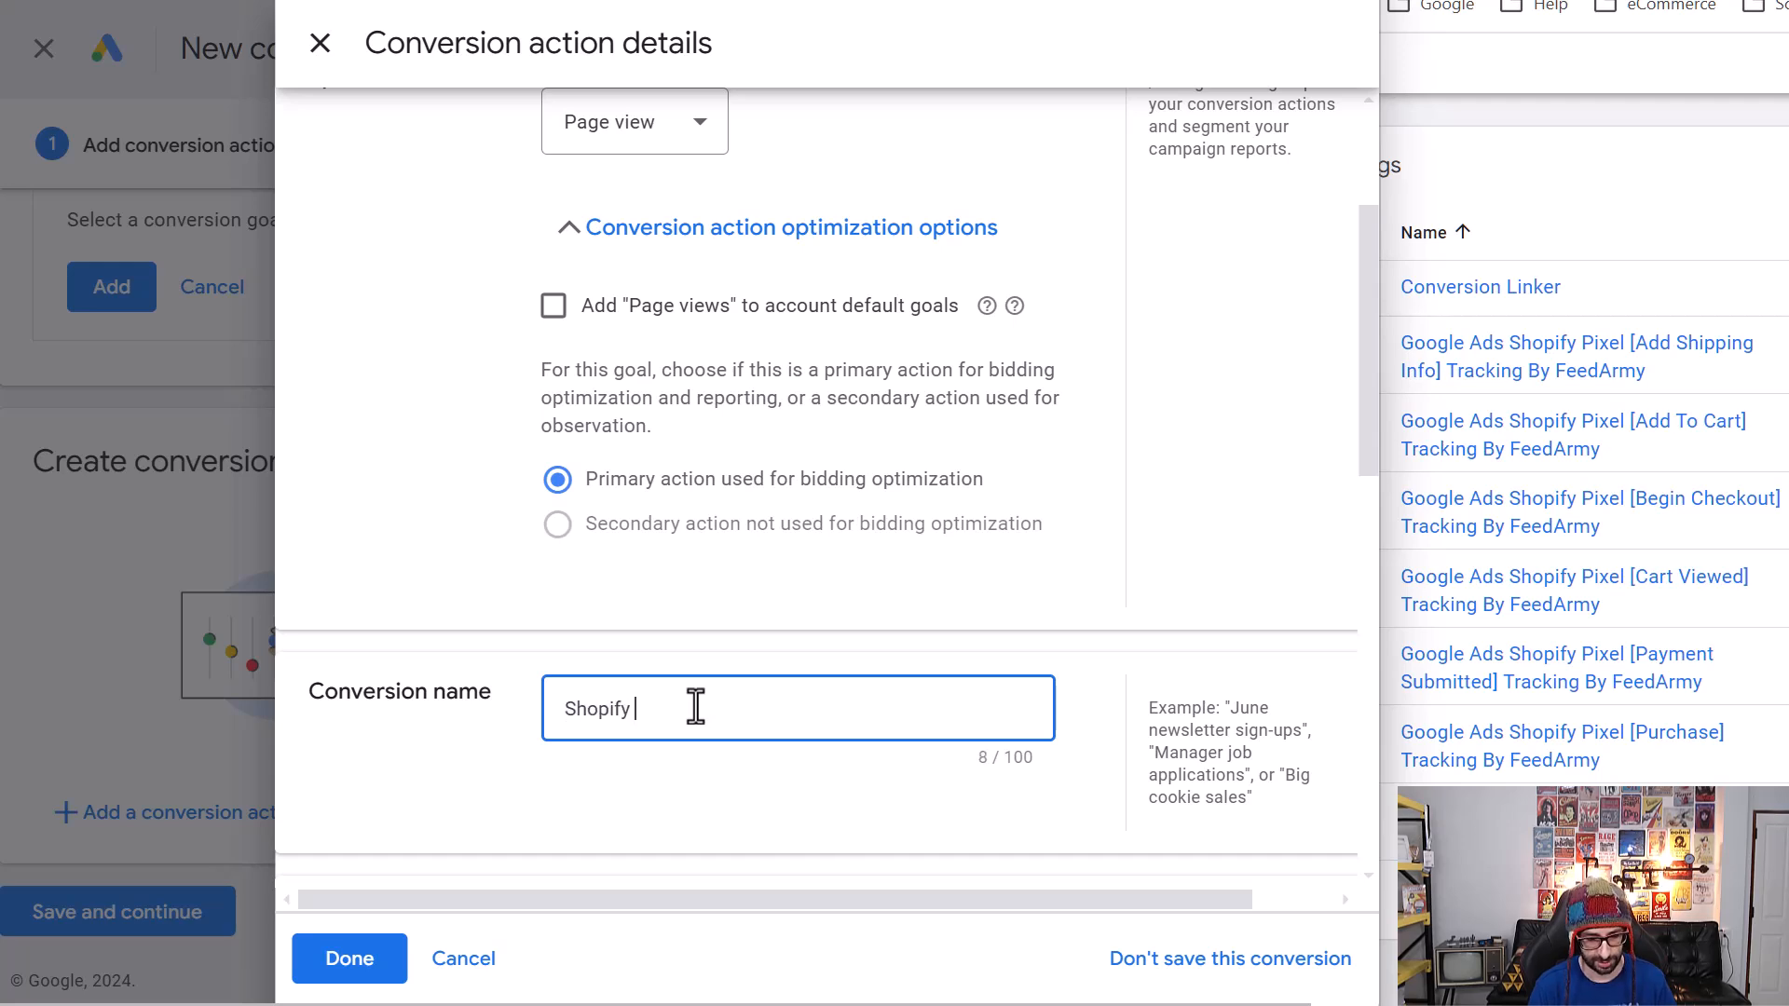
text(GTM Pixel)
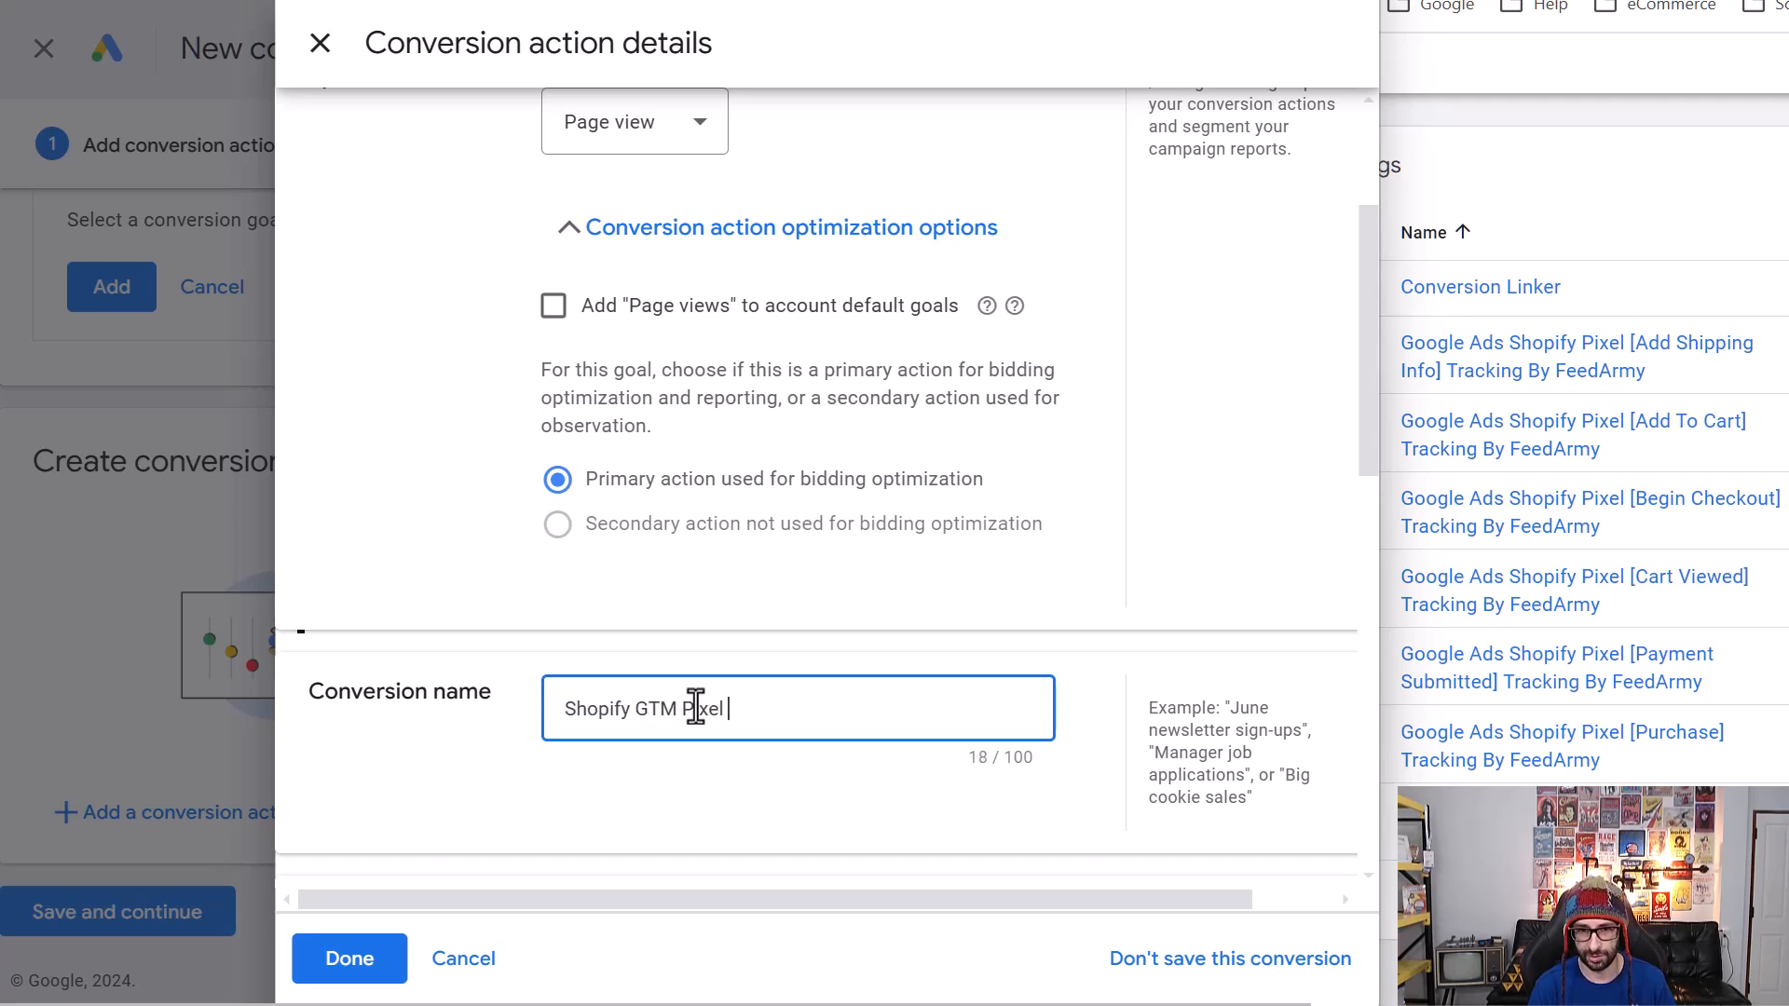
key(ctrl+a)
key(ctrl+c)
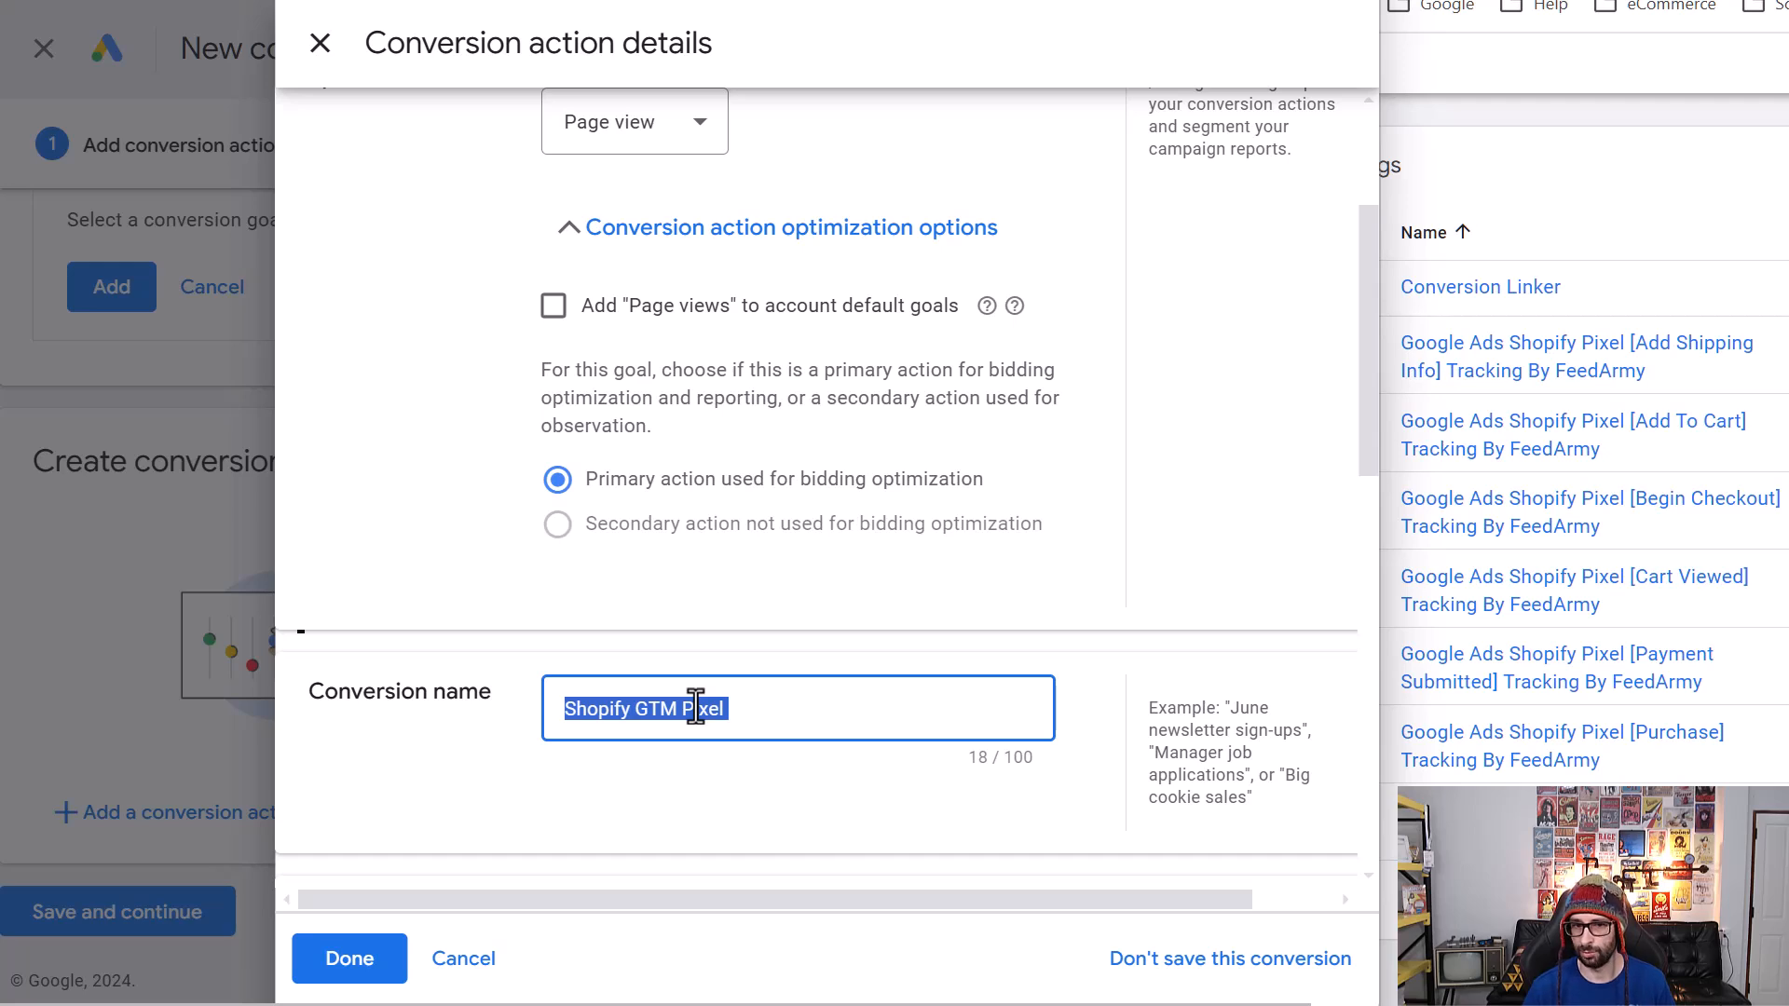
- Extend the conversion name to "Shopify GTM Pixel Add Shipping Info", correcting the capitalization
click(756, 711)
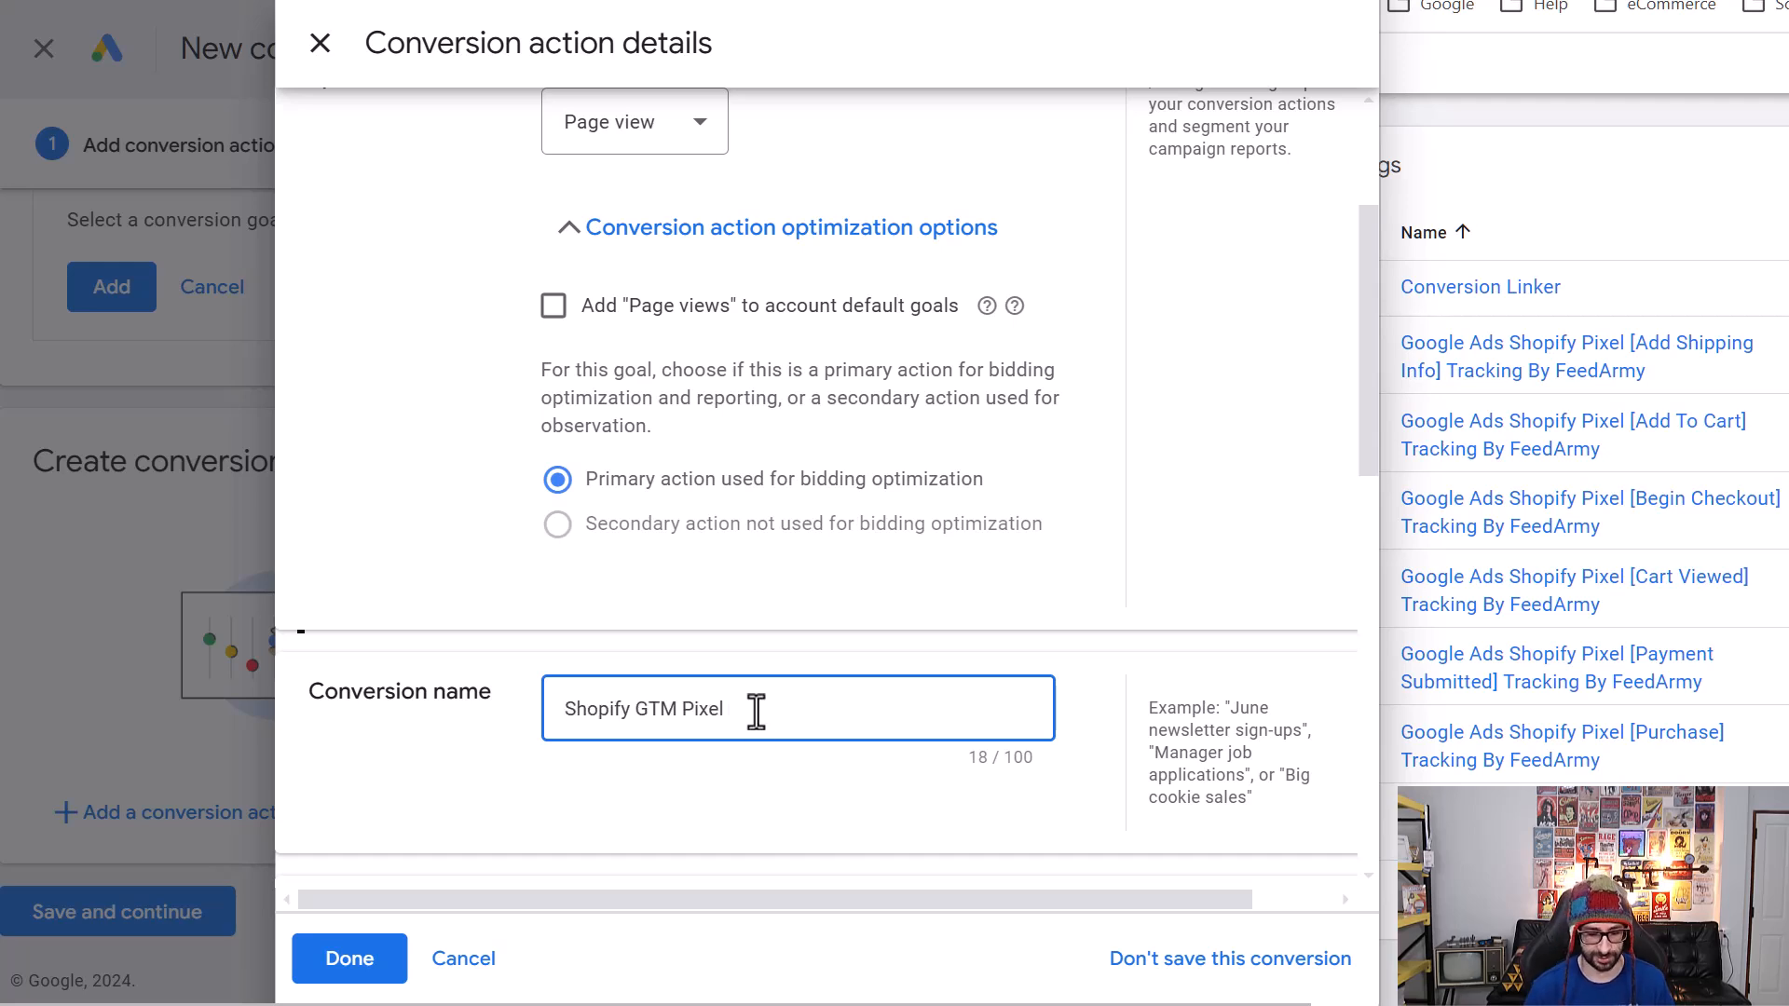
text(Add )
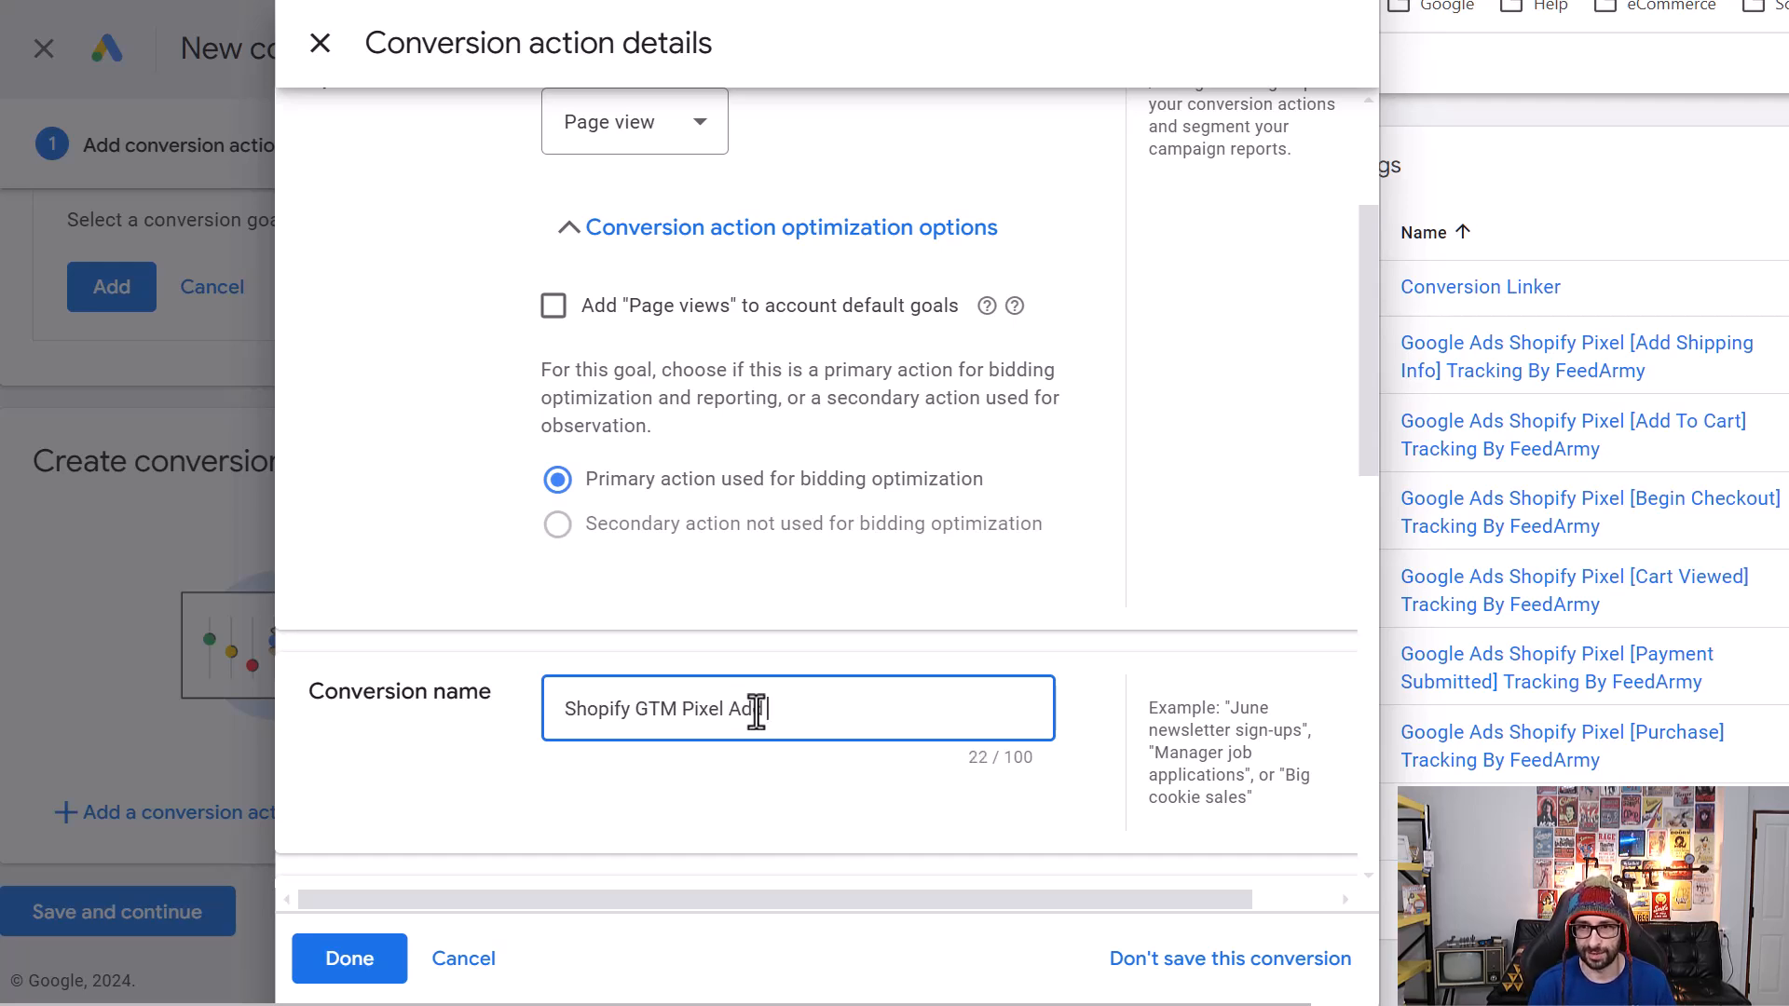
text(SHipping INfo)
key(BackSpace)
key(BackSpace)
key(BackSpace)
text(nfo)
key(Left)
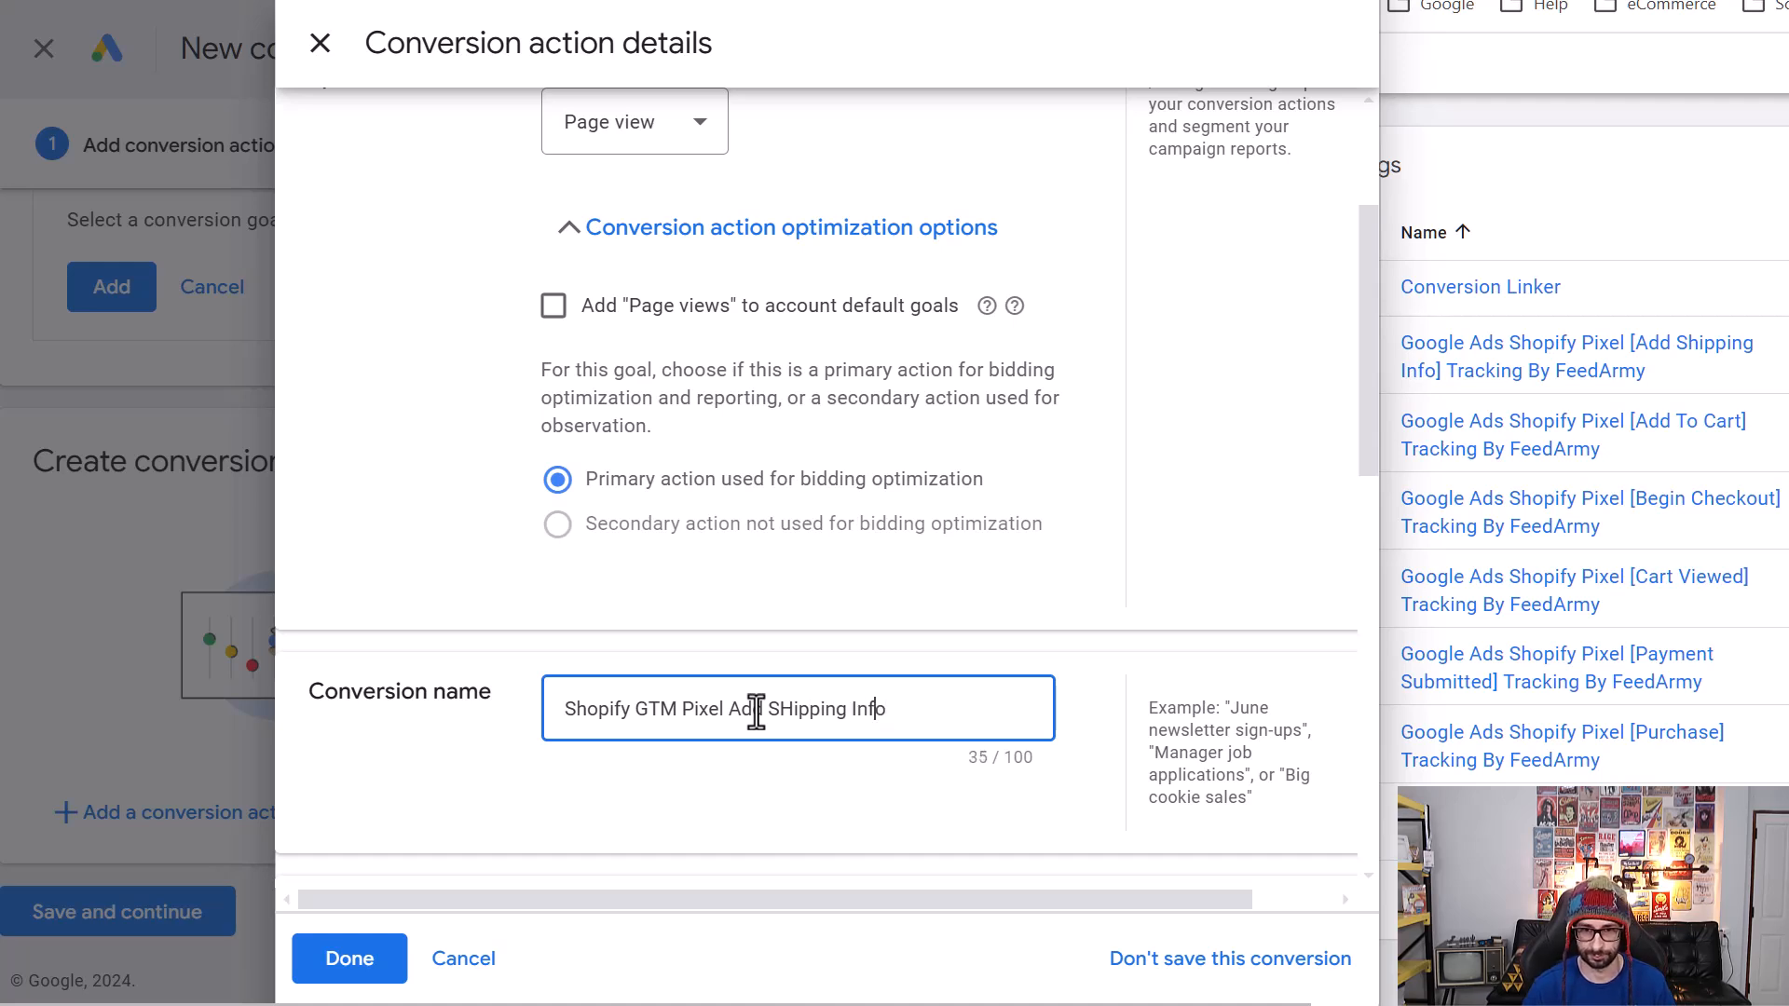
key(BackSpace)
text(h)
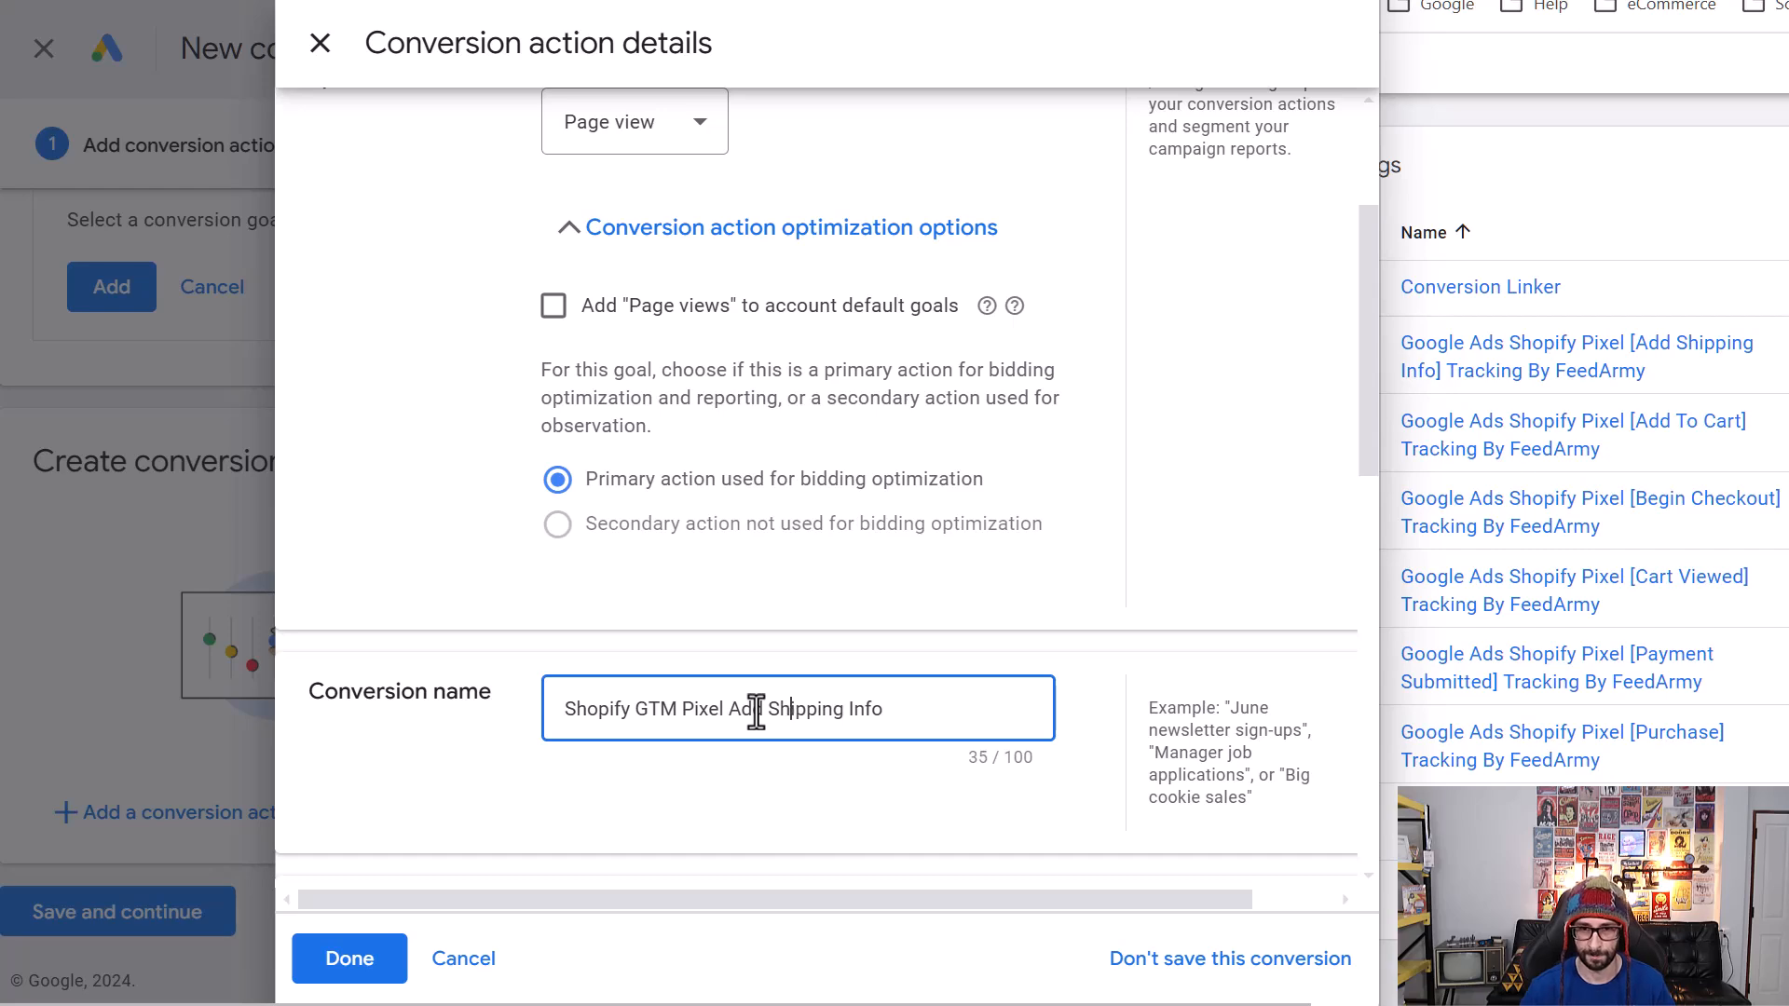
- Finish the Add Shipping Info conversion action and manually add another one with the Add to cart goal category
click(382, 970)
scroll(224, 937, down, 2)
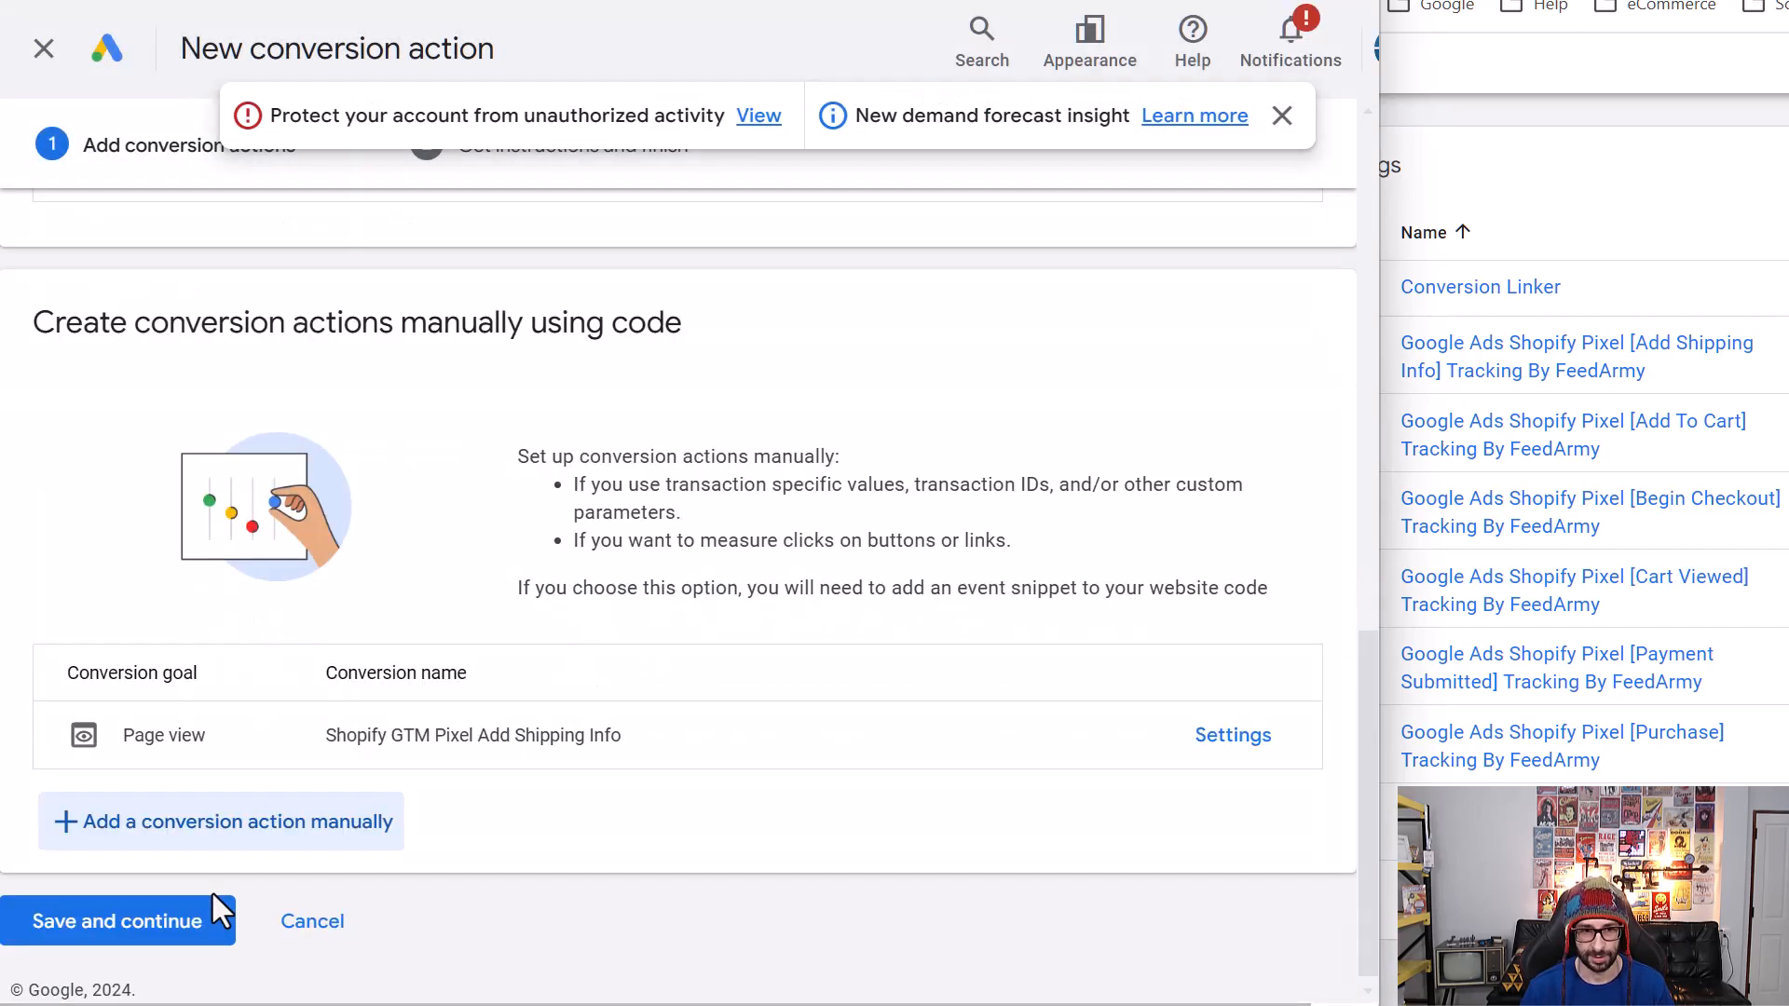
click(209, 863)
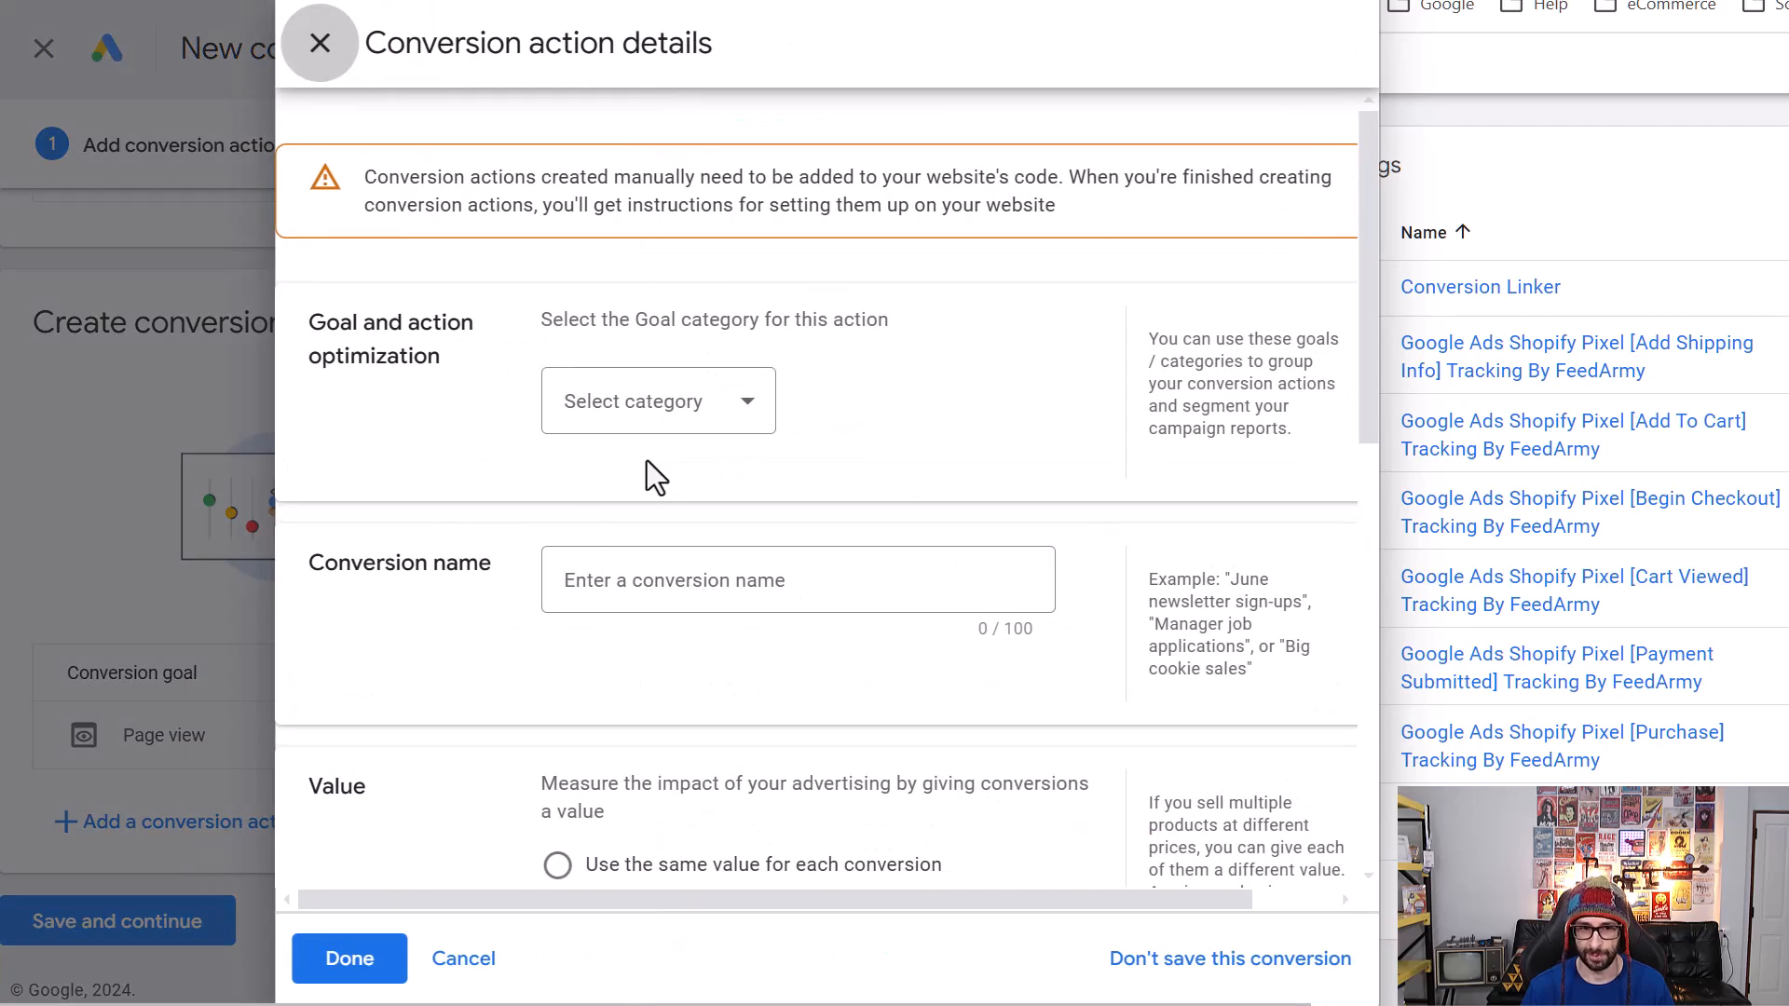
click(669, 434)
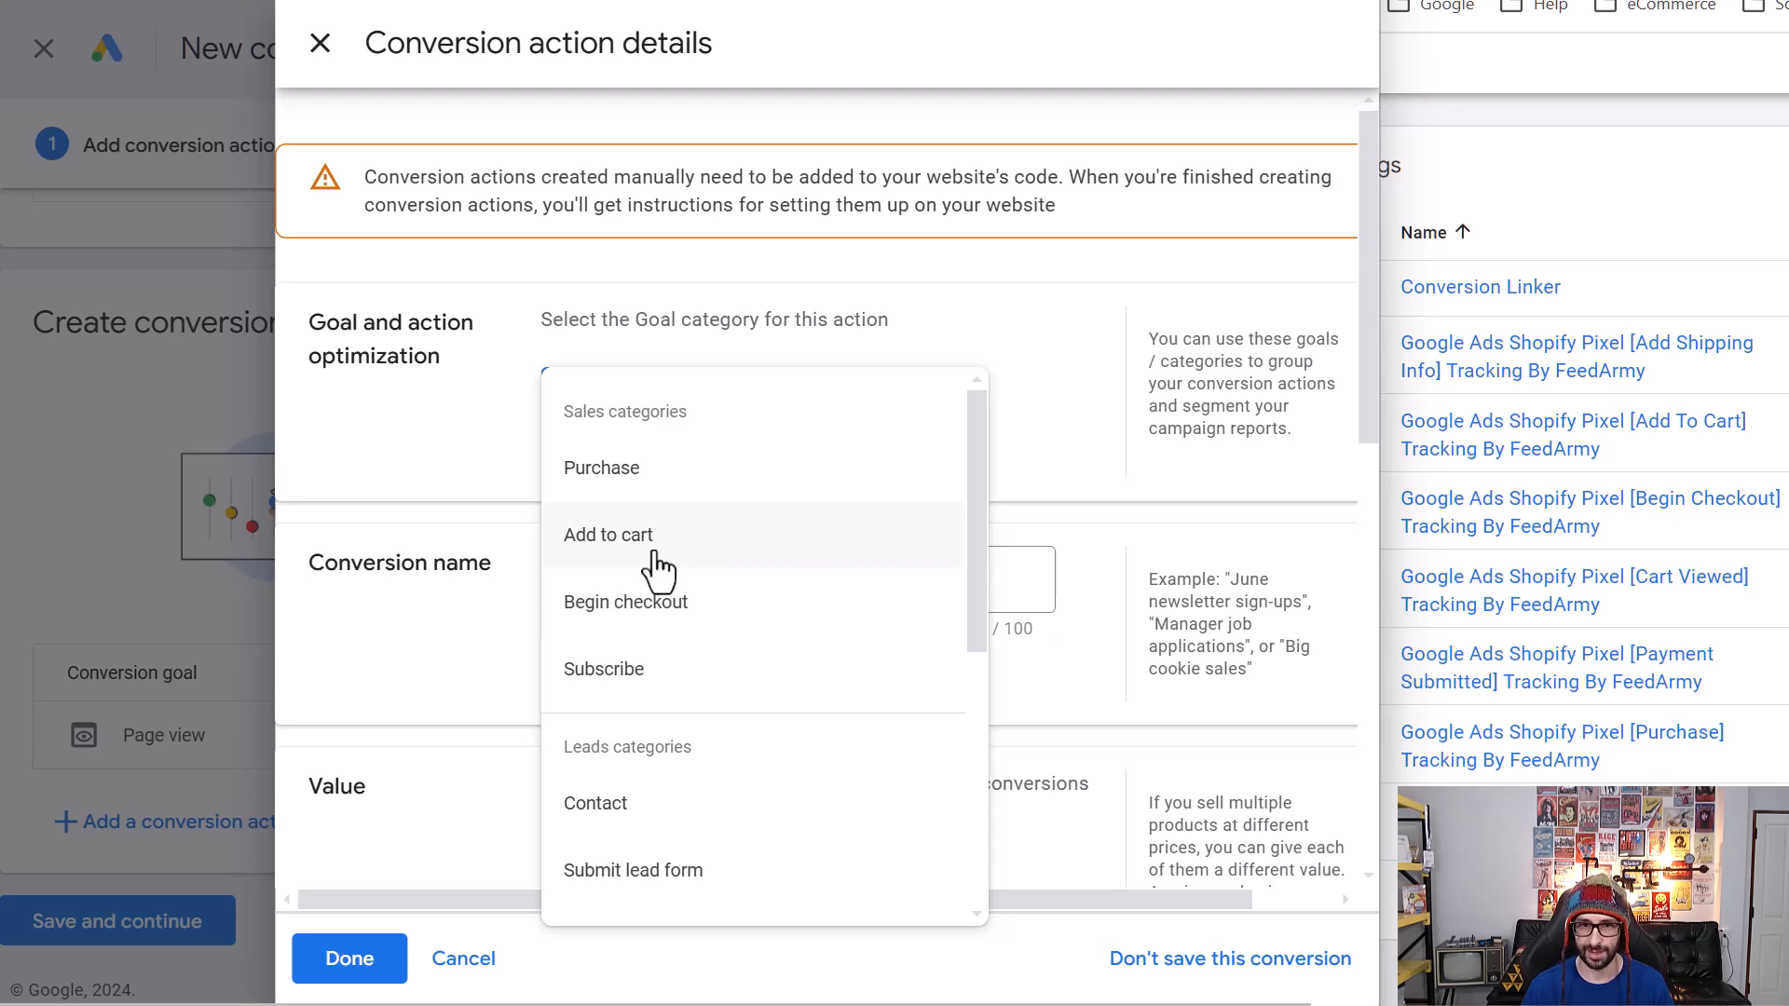
click(659, 564)
- Make the action secondary, not used for bidding optimization, and name it "Shopify GTM Pixel Add To Cart"
click(710, 525)
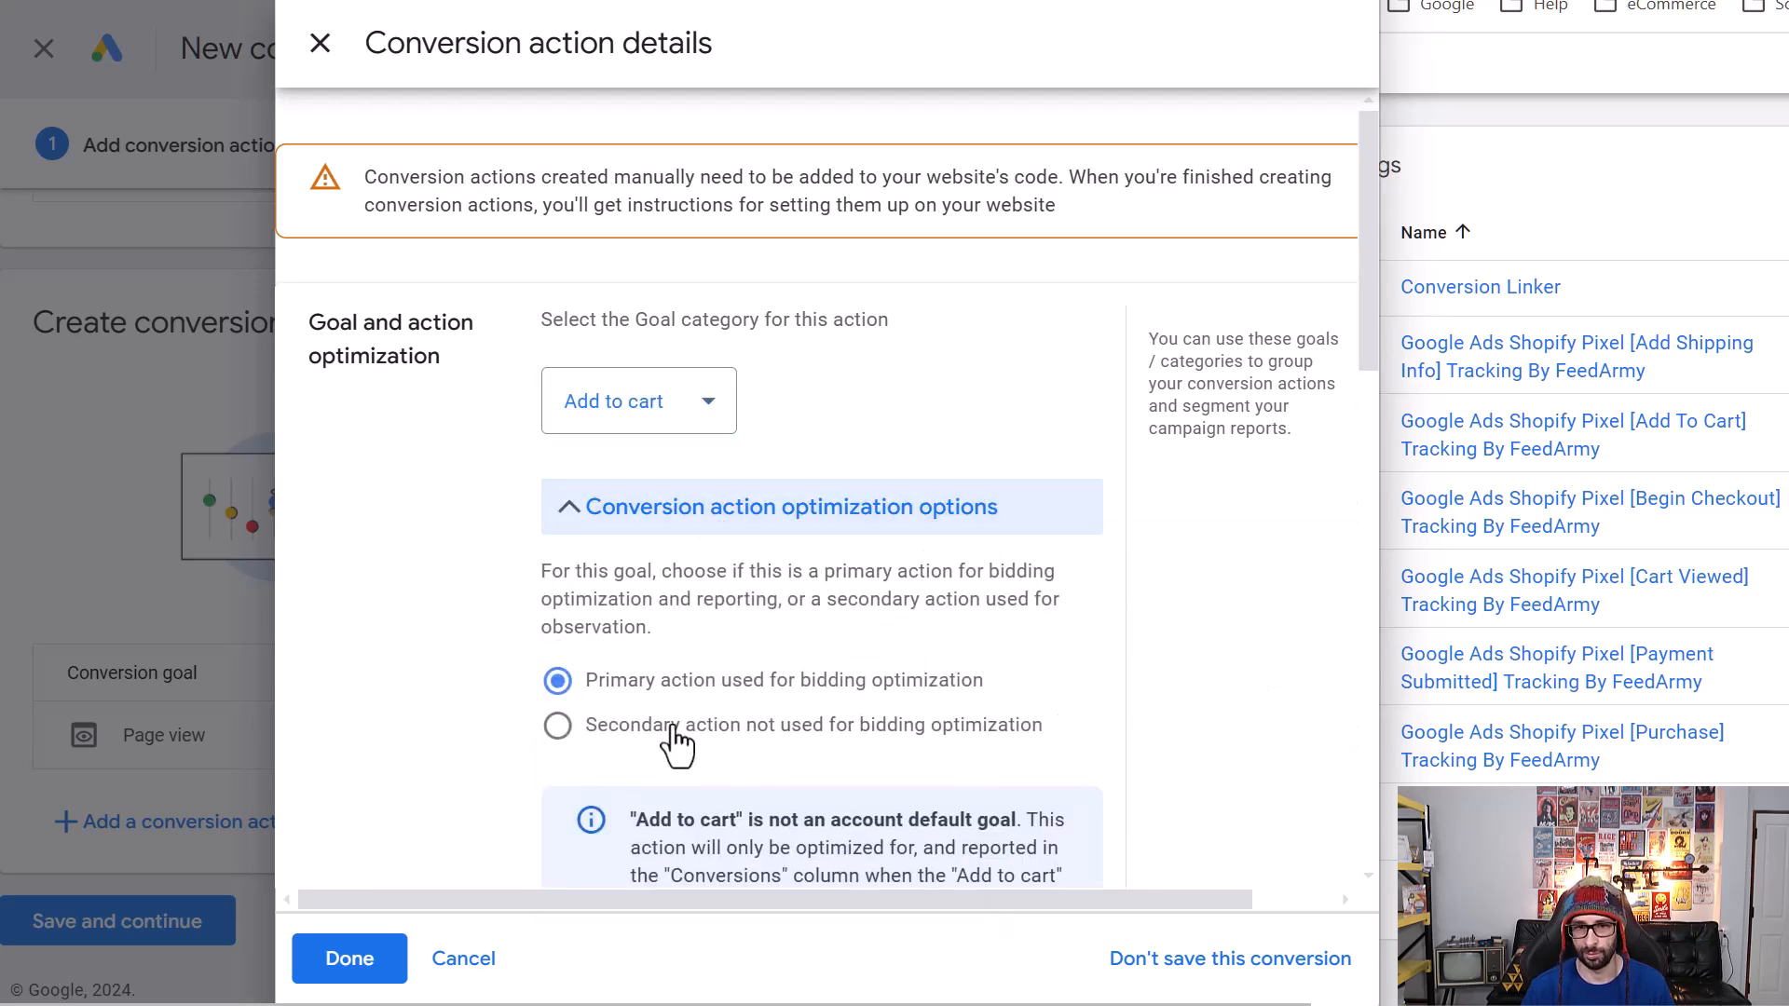
click(676, 739)
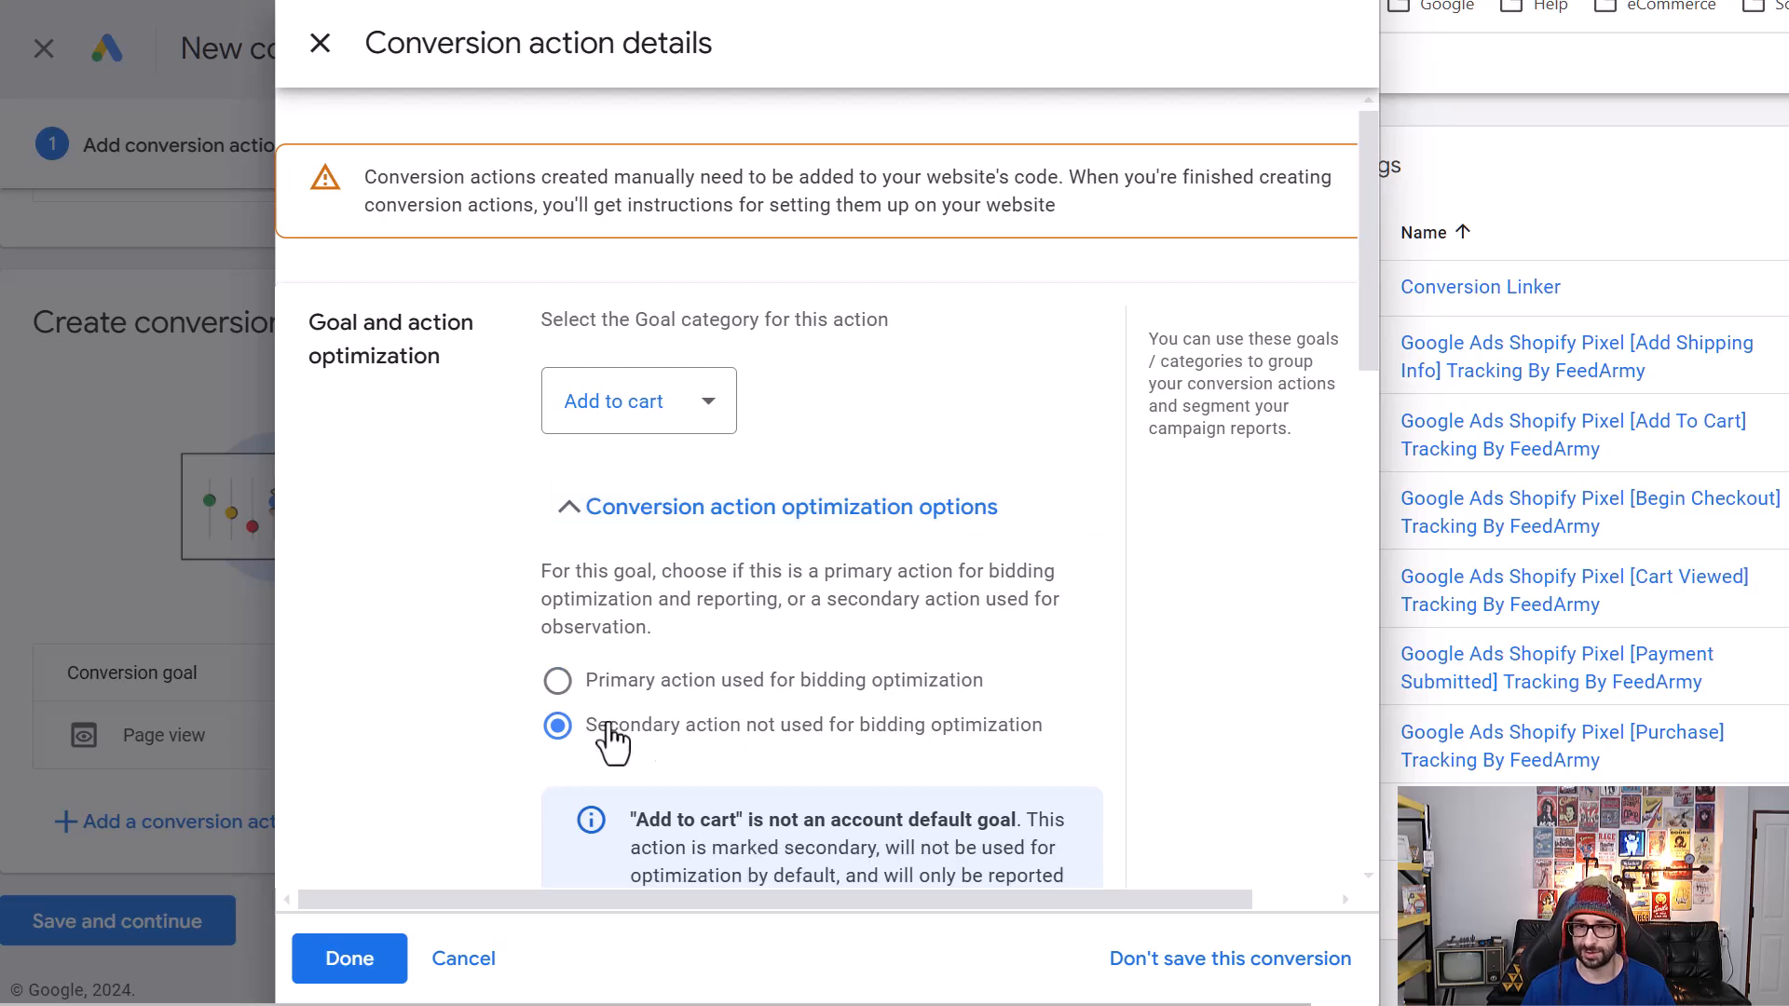
scroll(679, 737, down, 5)
click(686, 695)
text(Shopify GTM Pixel )
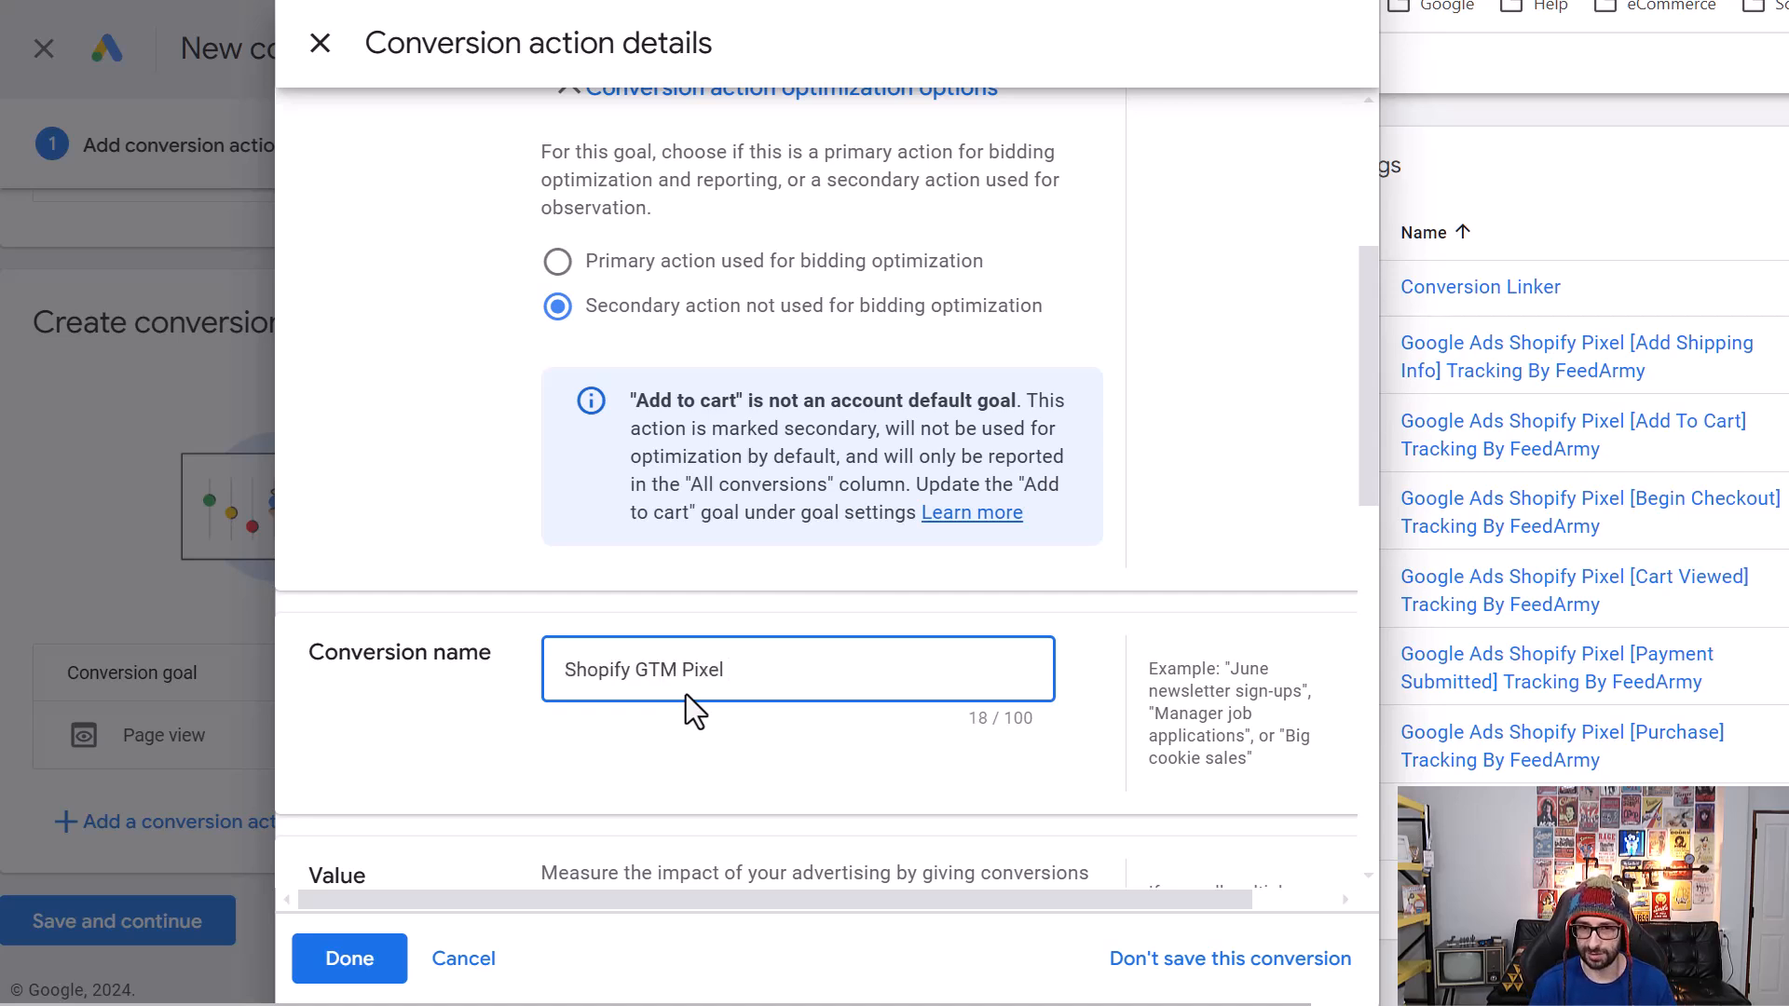
text(Add To )
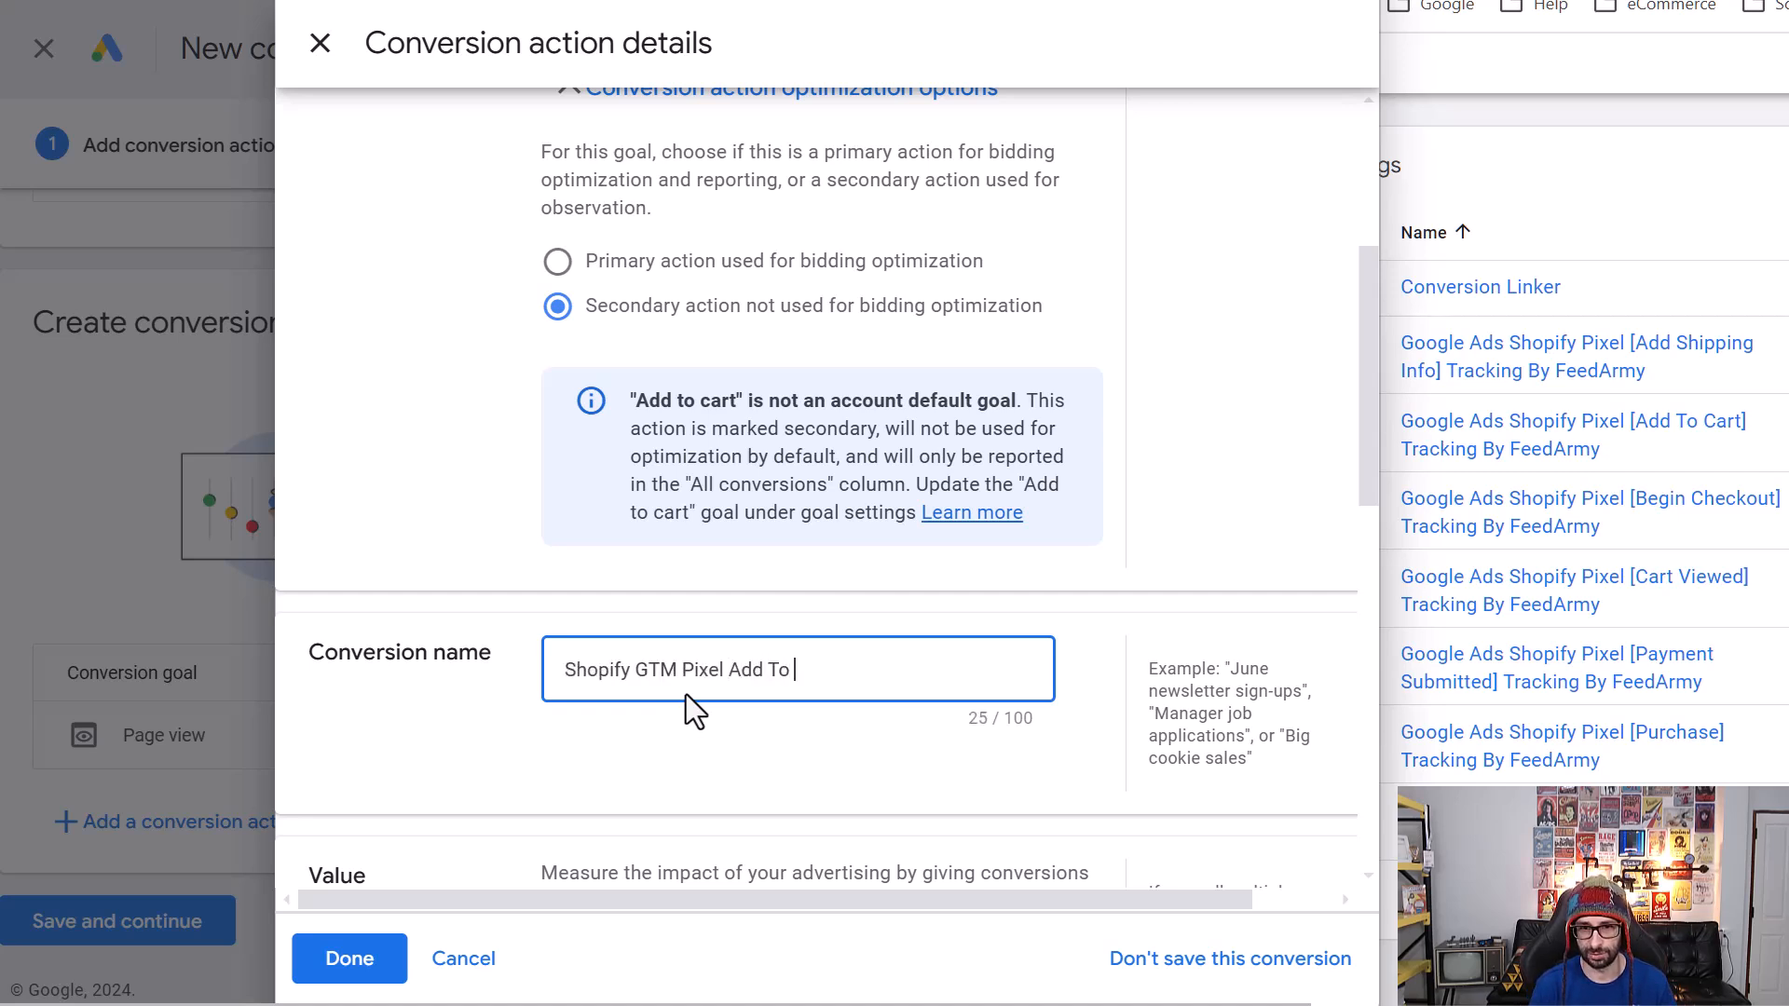
text(Cart)
- Try using different values for each Add To Cart conversion and switch back to the same value for each conversion
scroll(686, 695, down, 3)
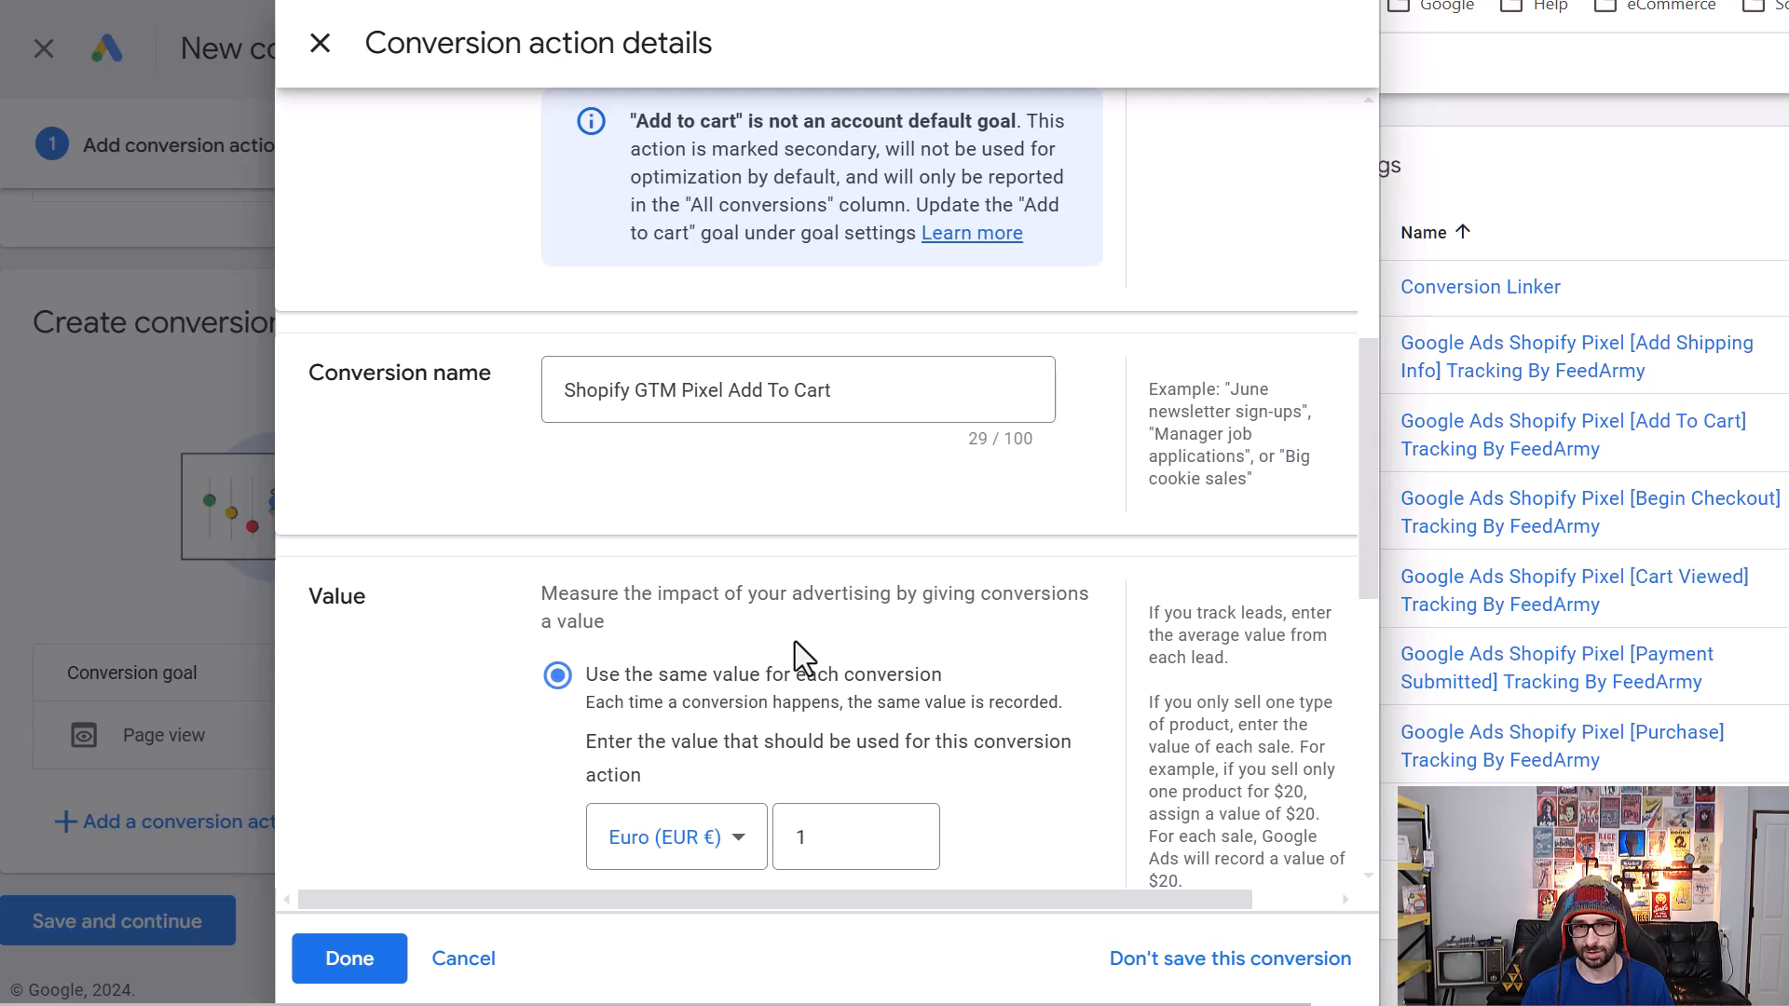
scroll(766, 656, down, 2)
click(559, 774)
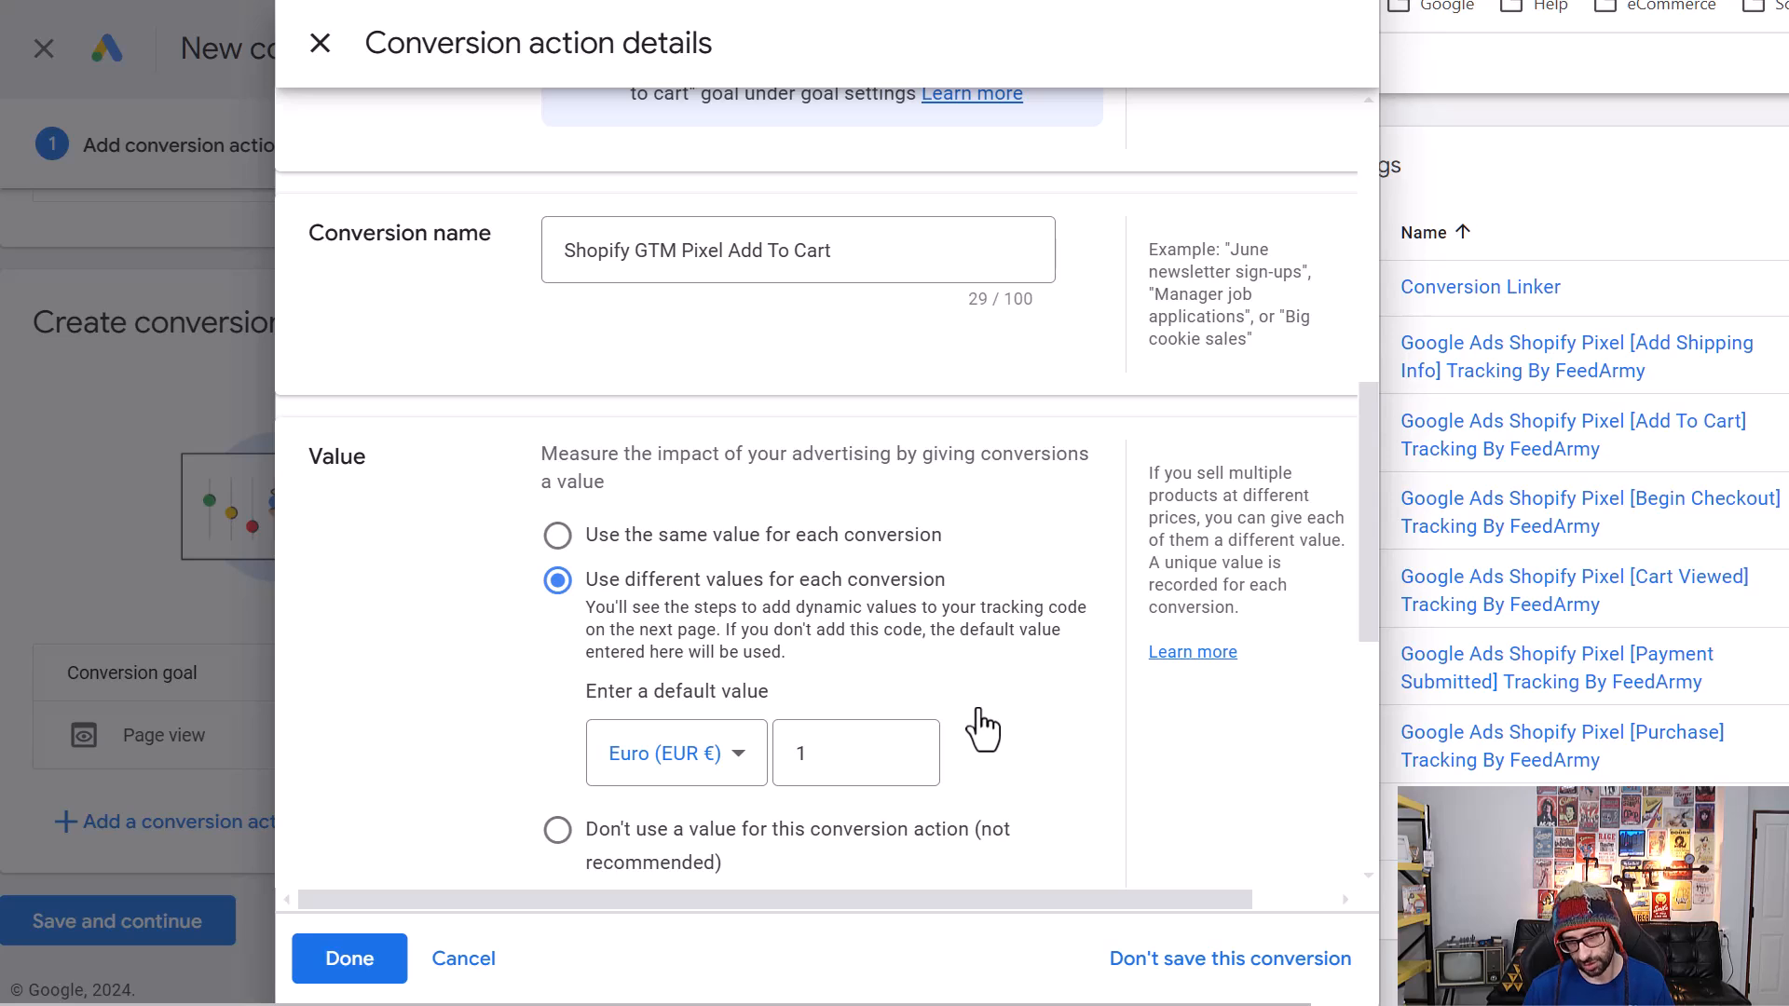
click(657, 536)
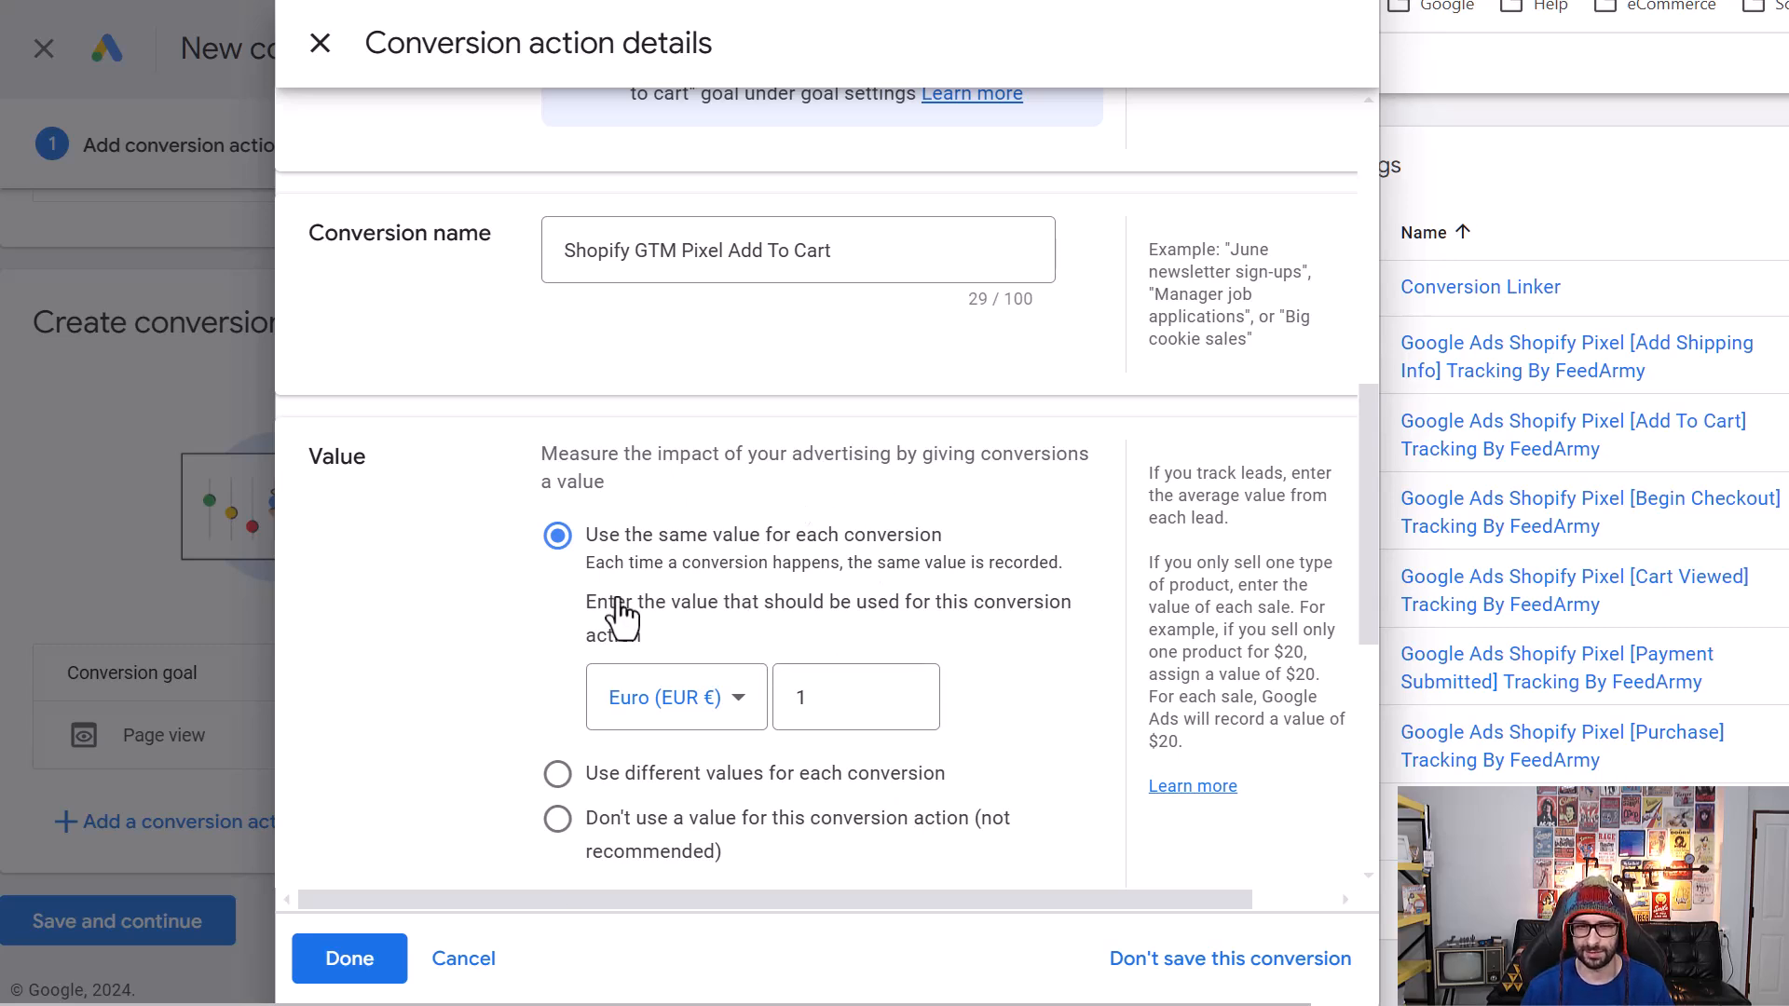
click(803, 699)
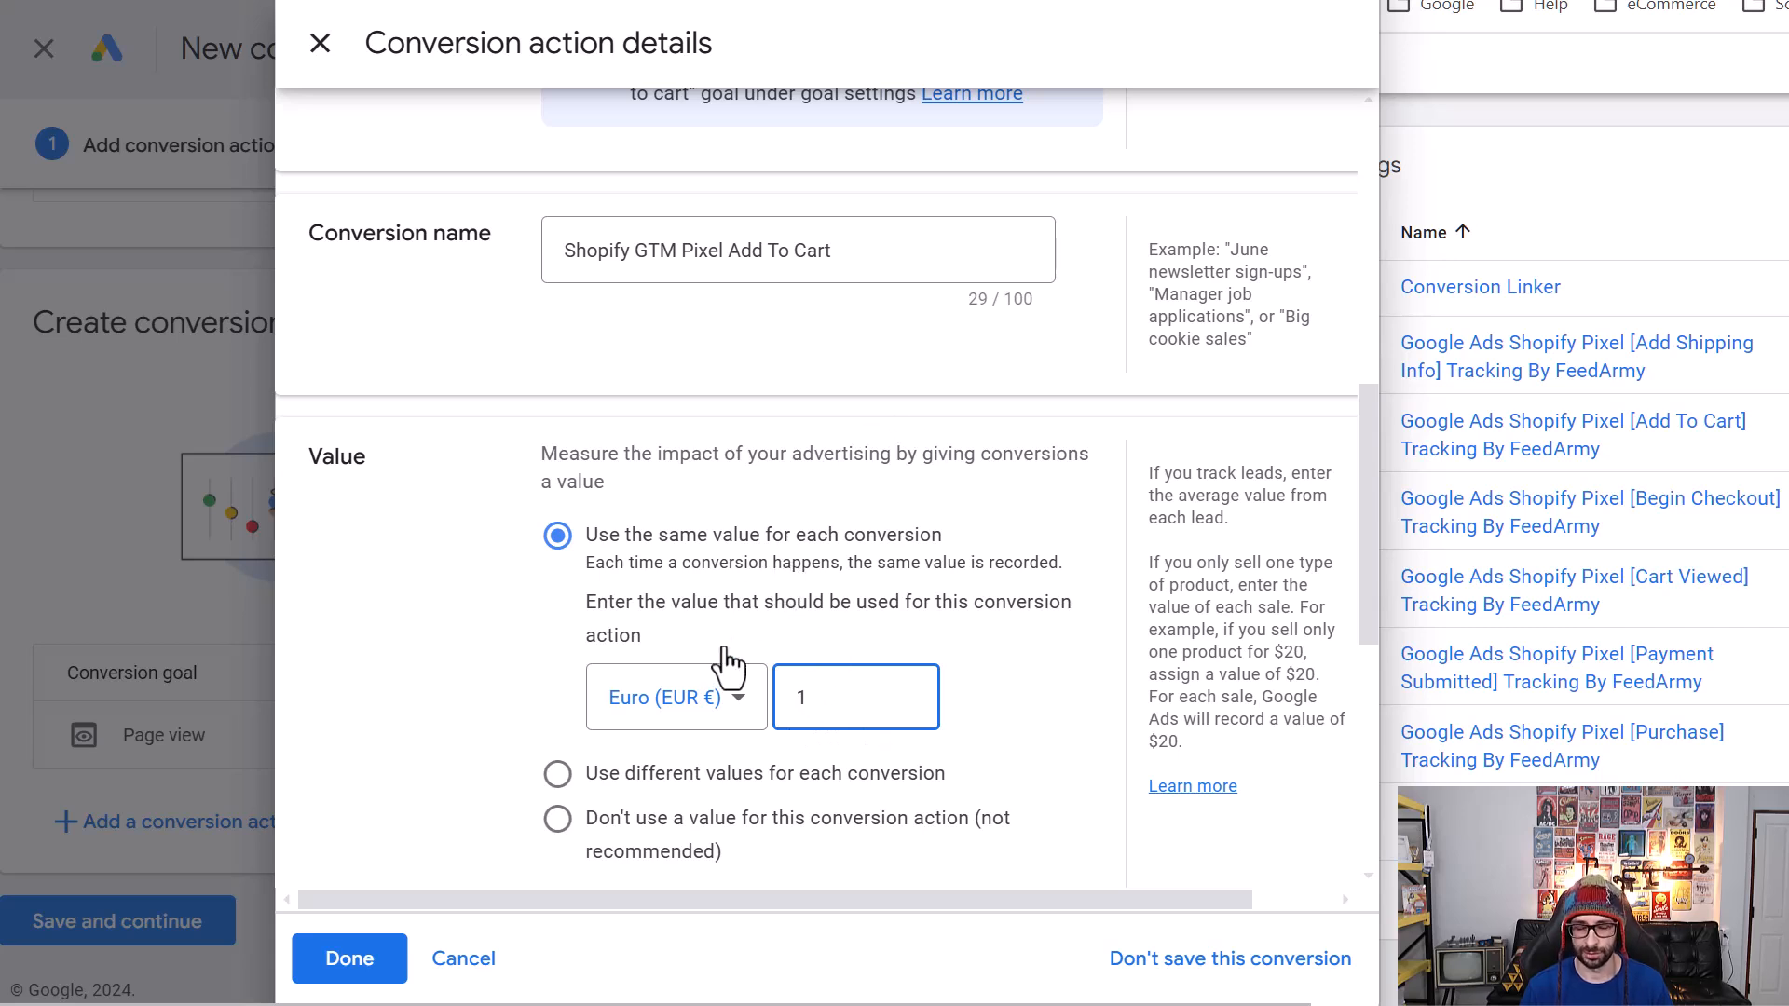
click(483, 681)
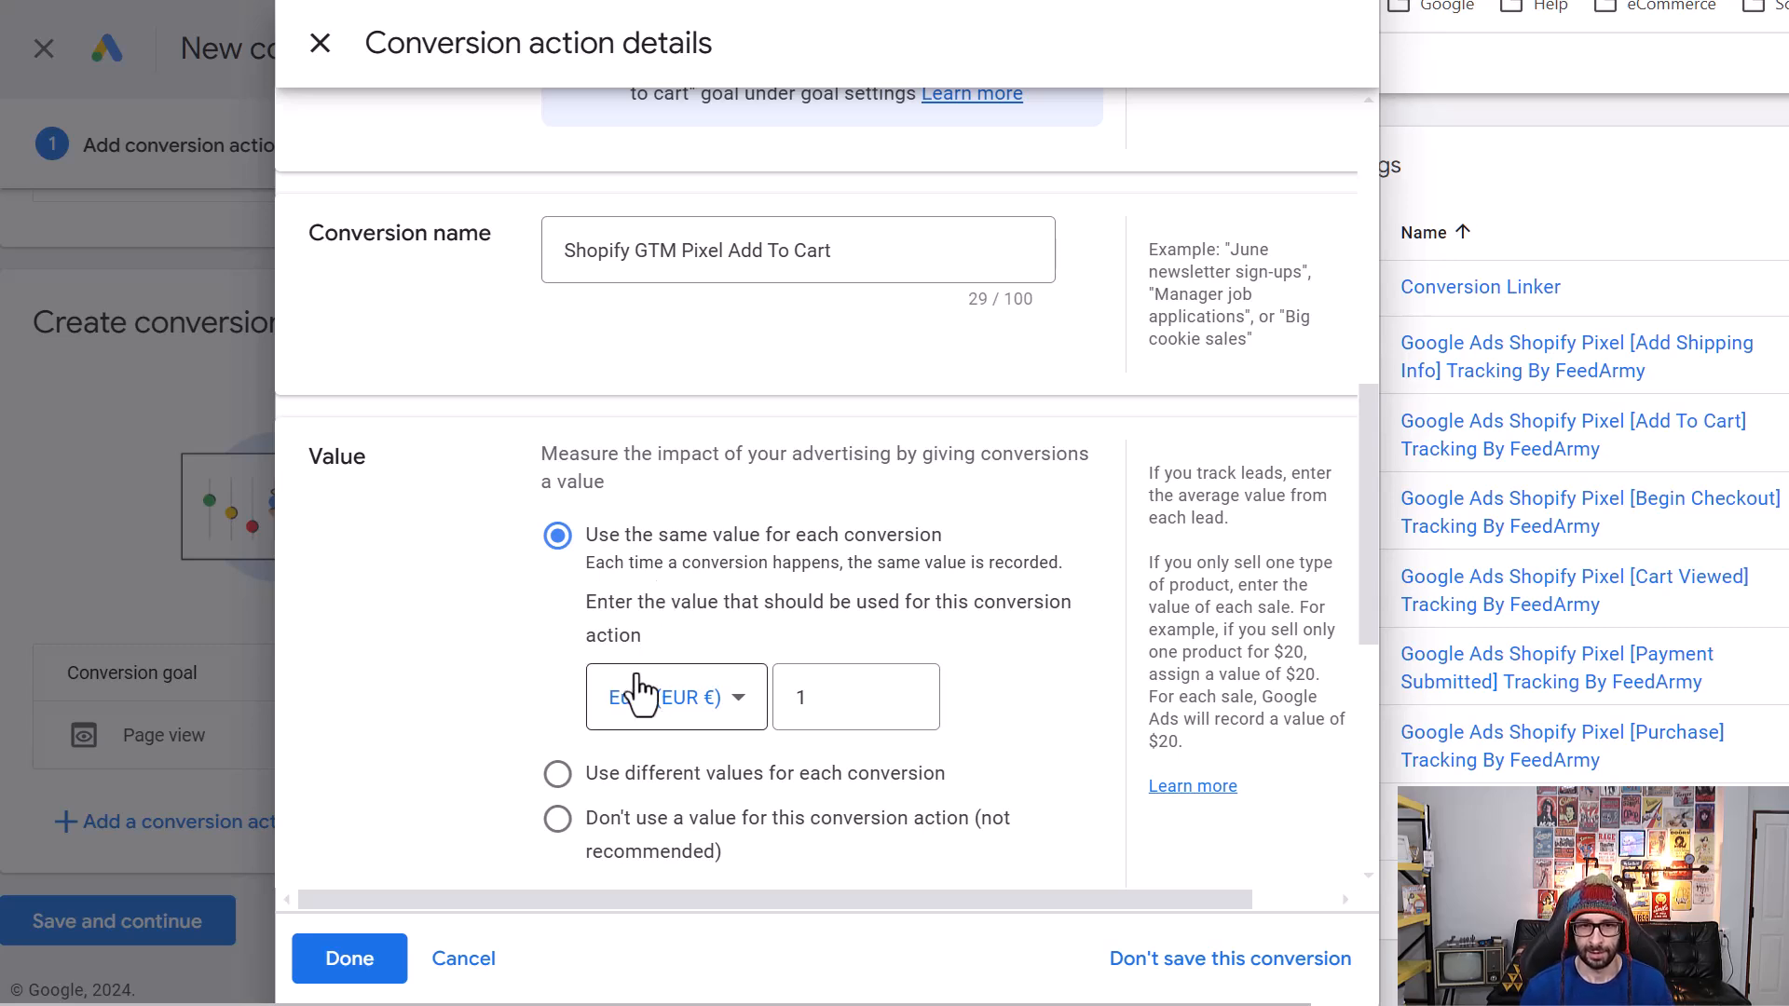
- Finish the Add To Cart action and manually add a Begin checkout conversion action, excluding "Begin checkout" from the account default goals
click(350, 959)
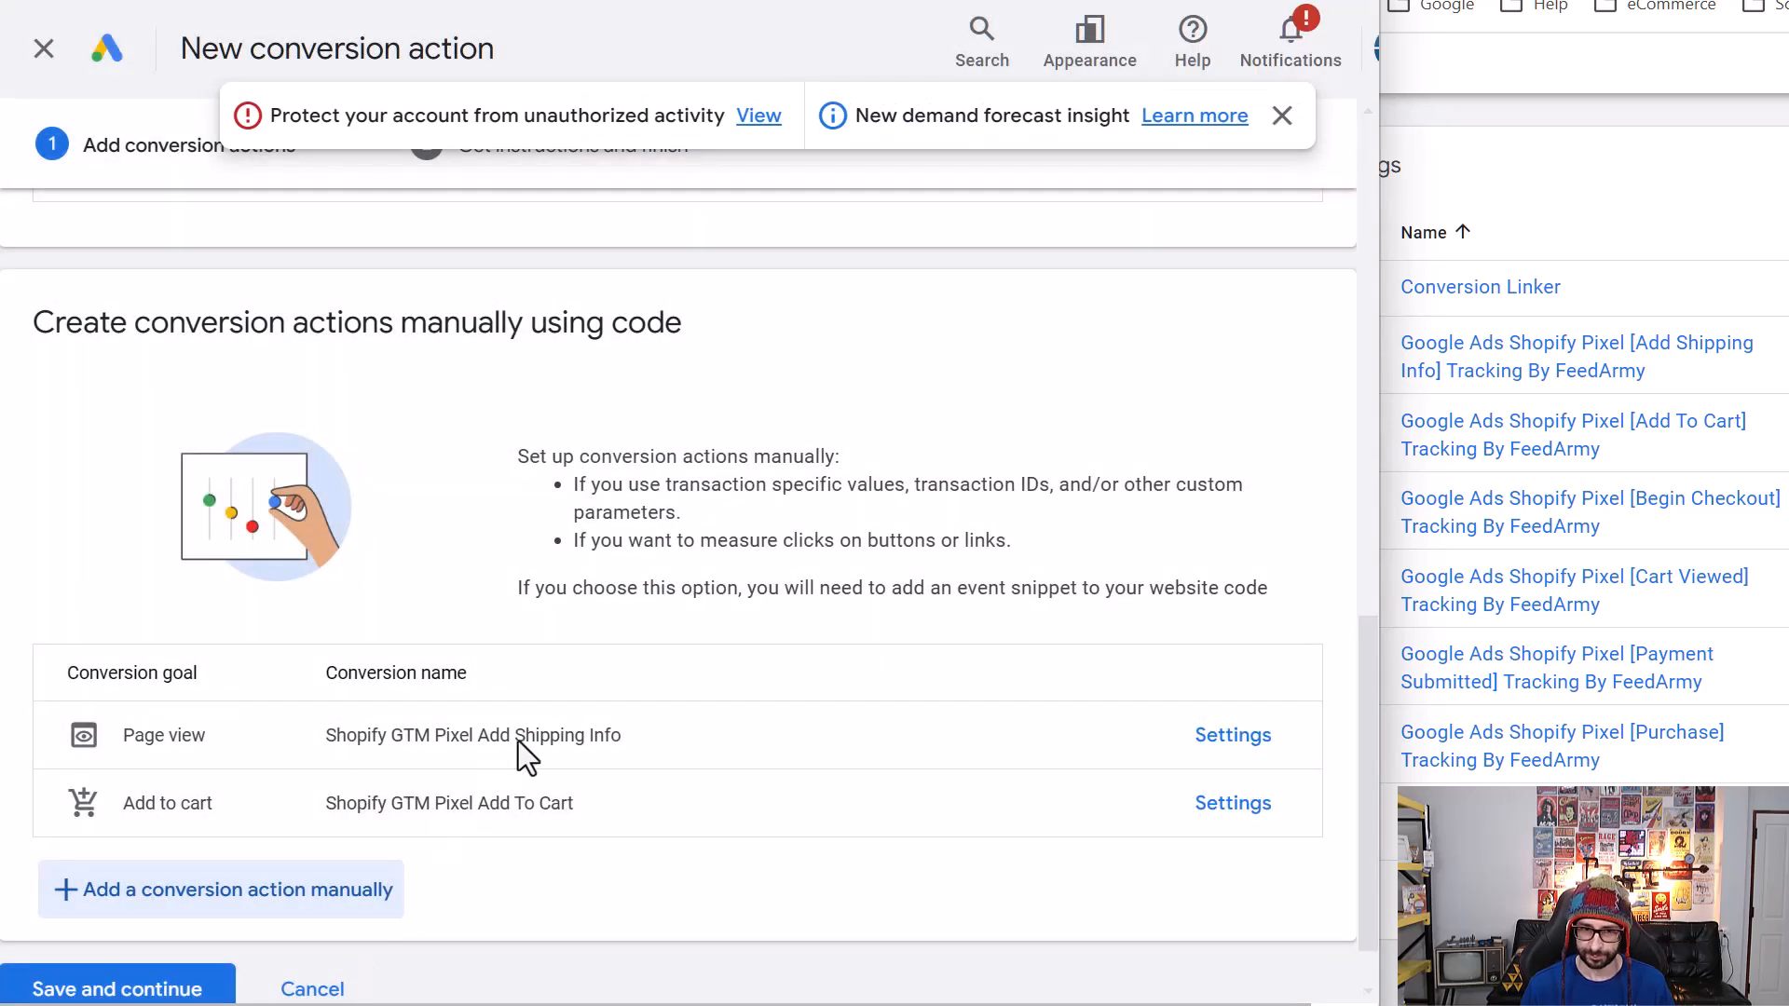
click(250, 904)
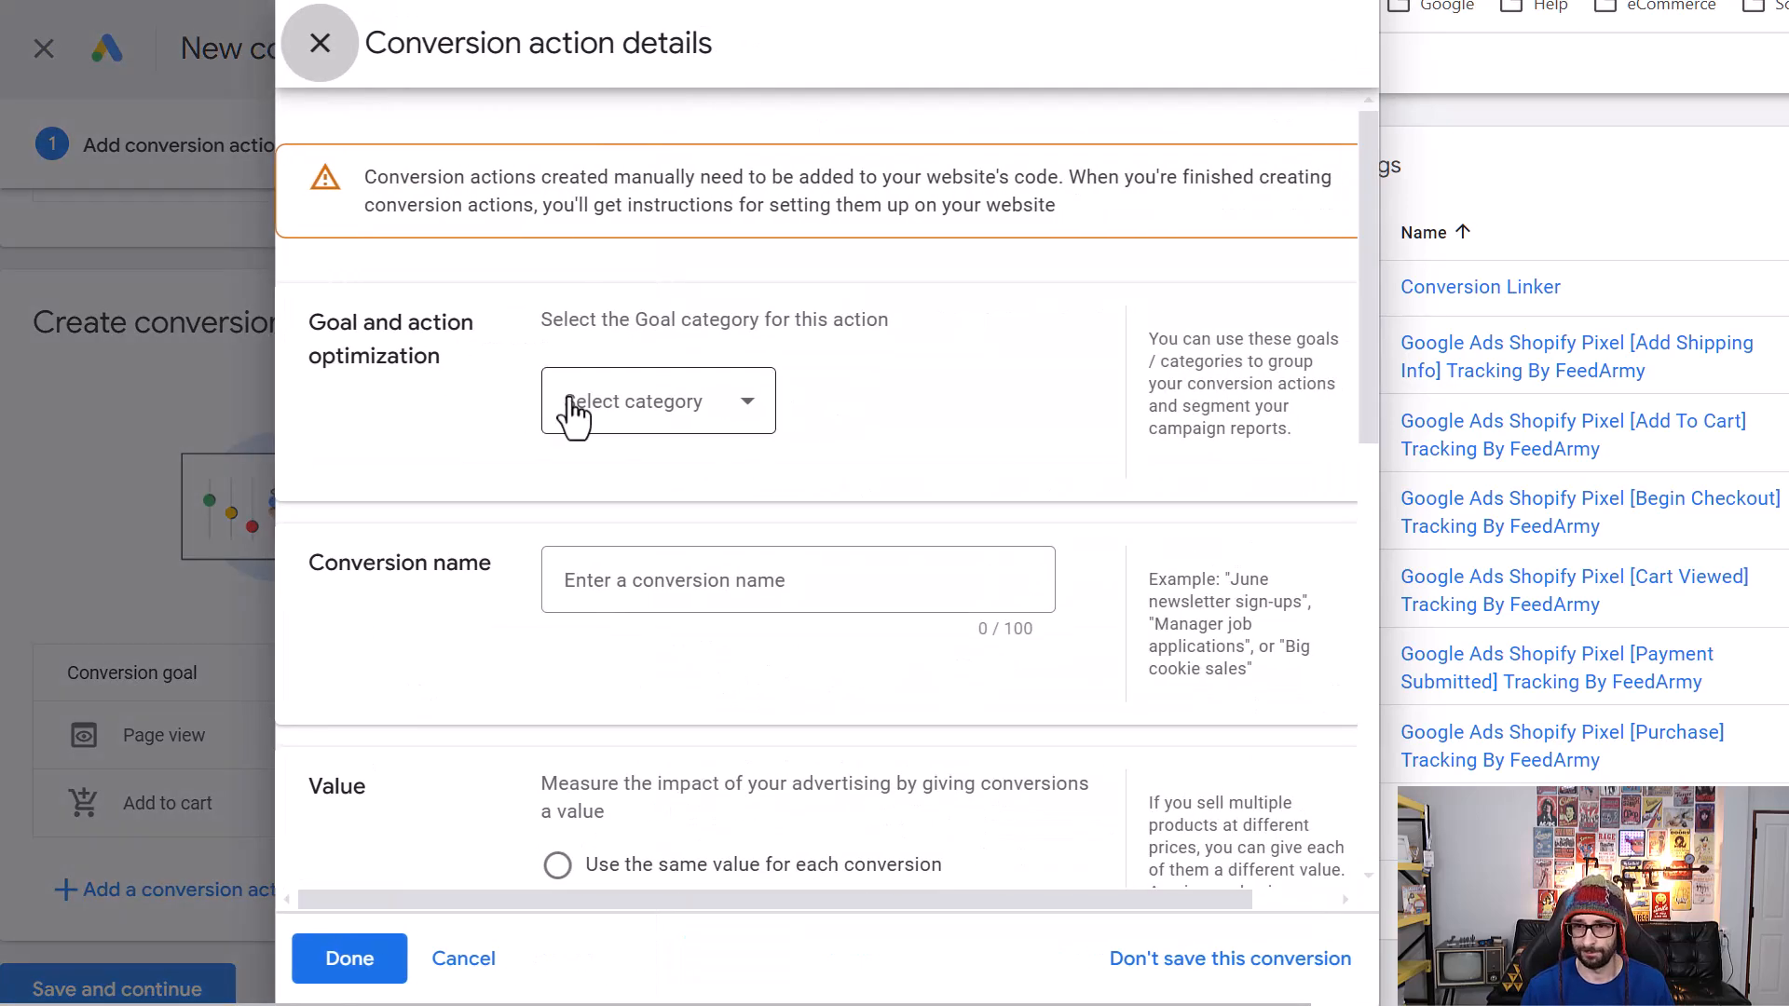
click(639, 415)
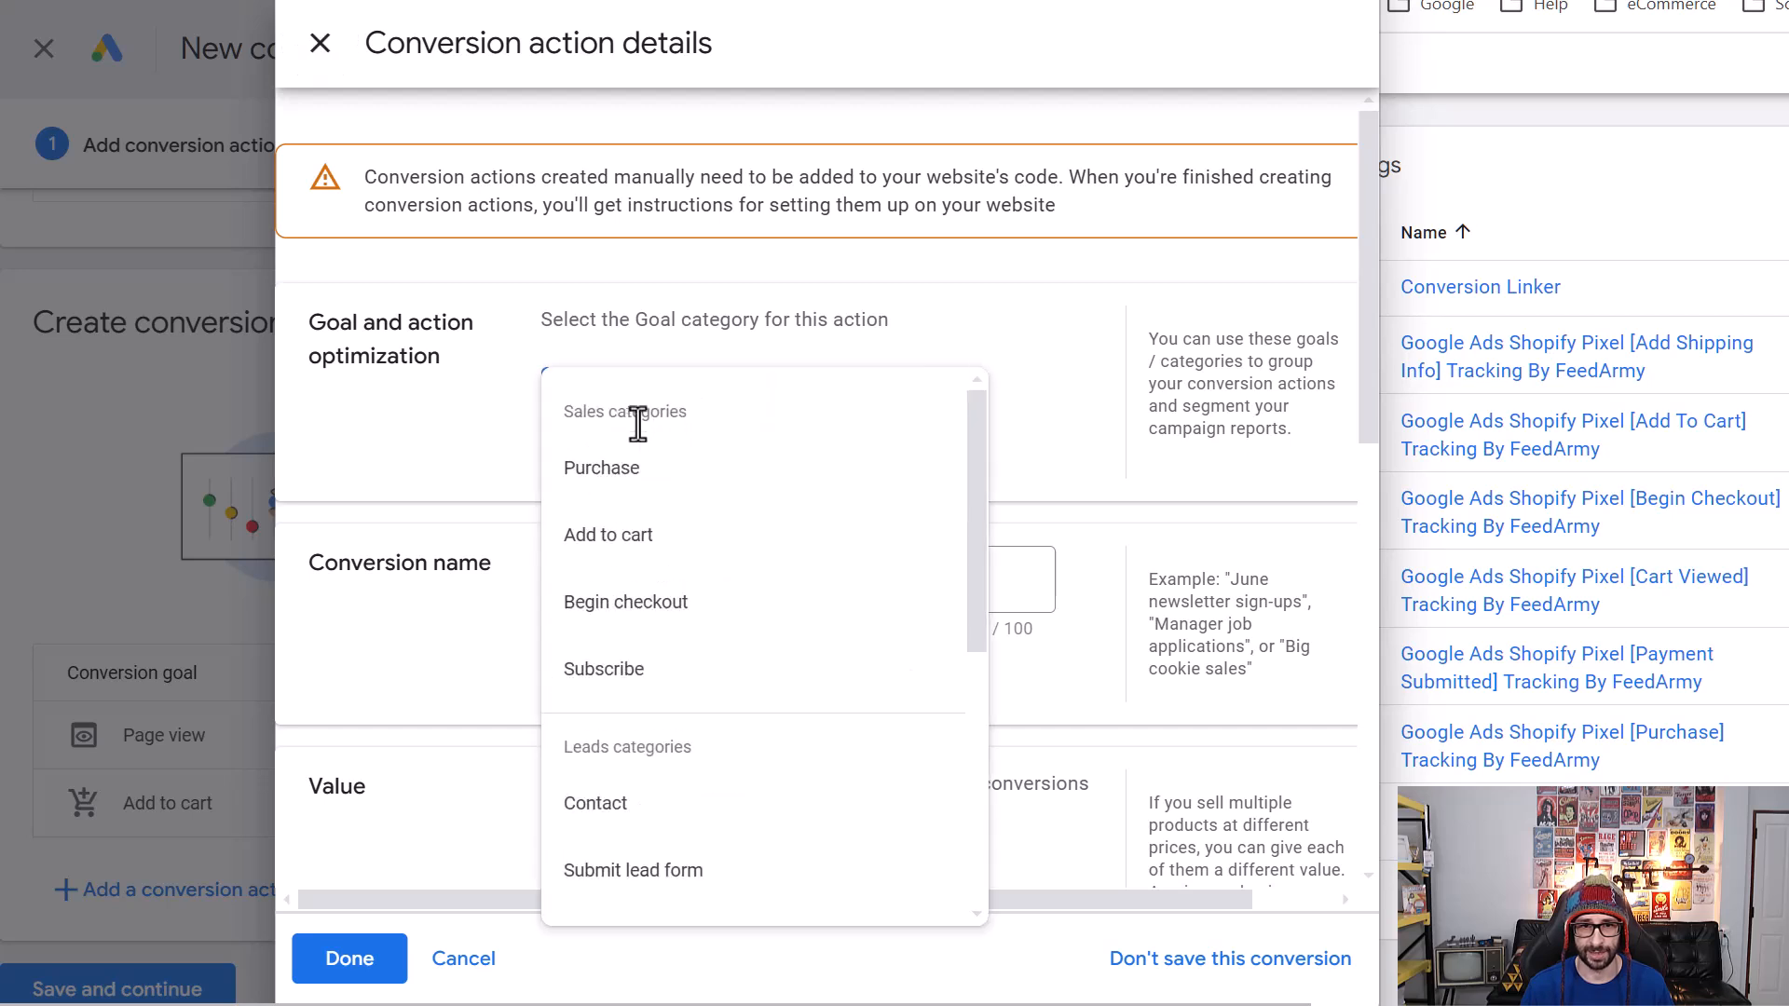
click(660, 605)
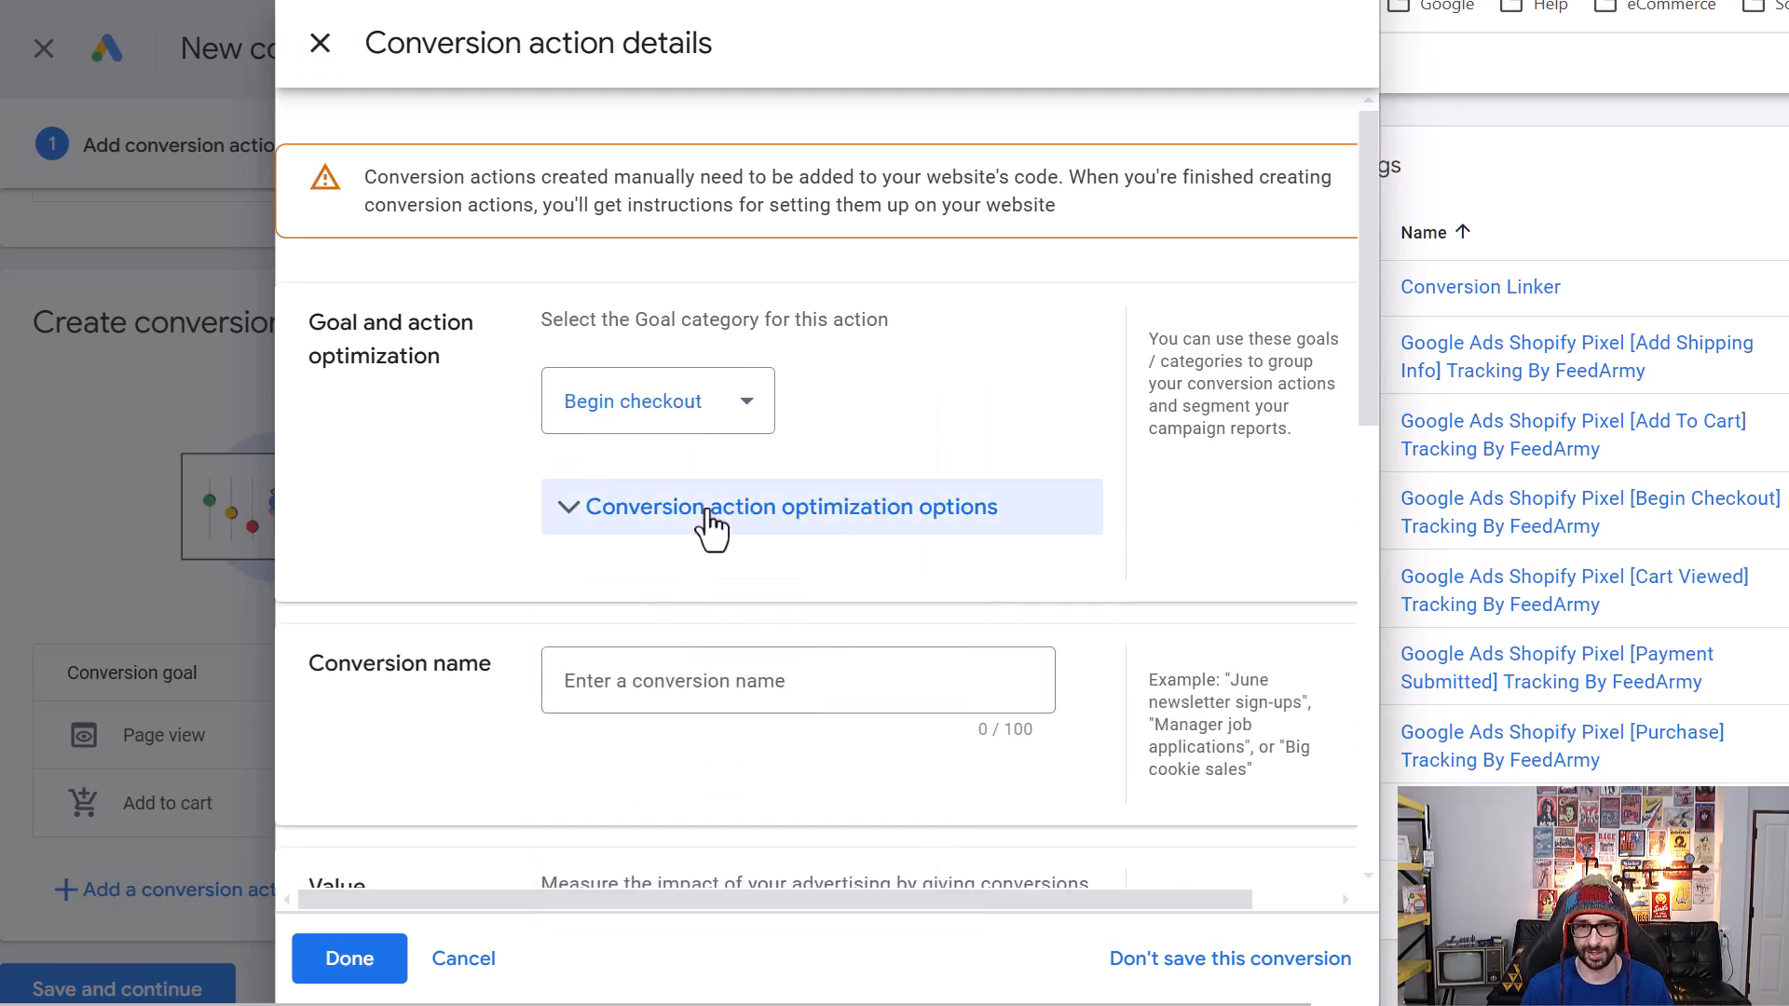
click(699, 523)
click(564, 596)
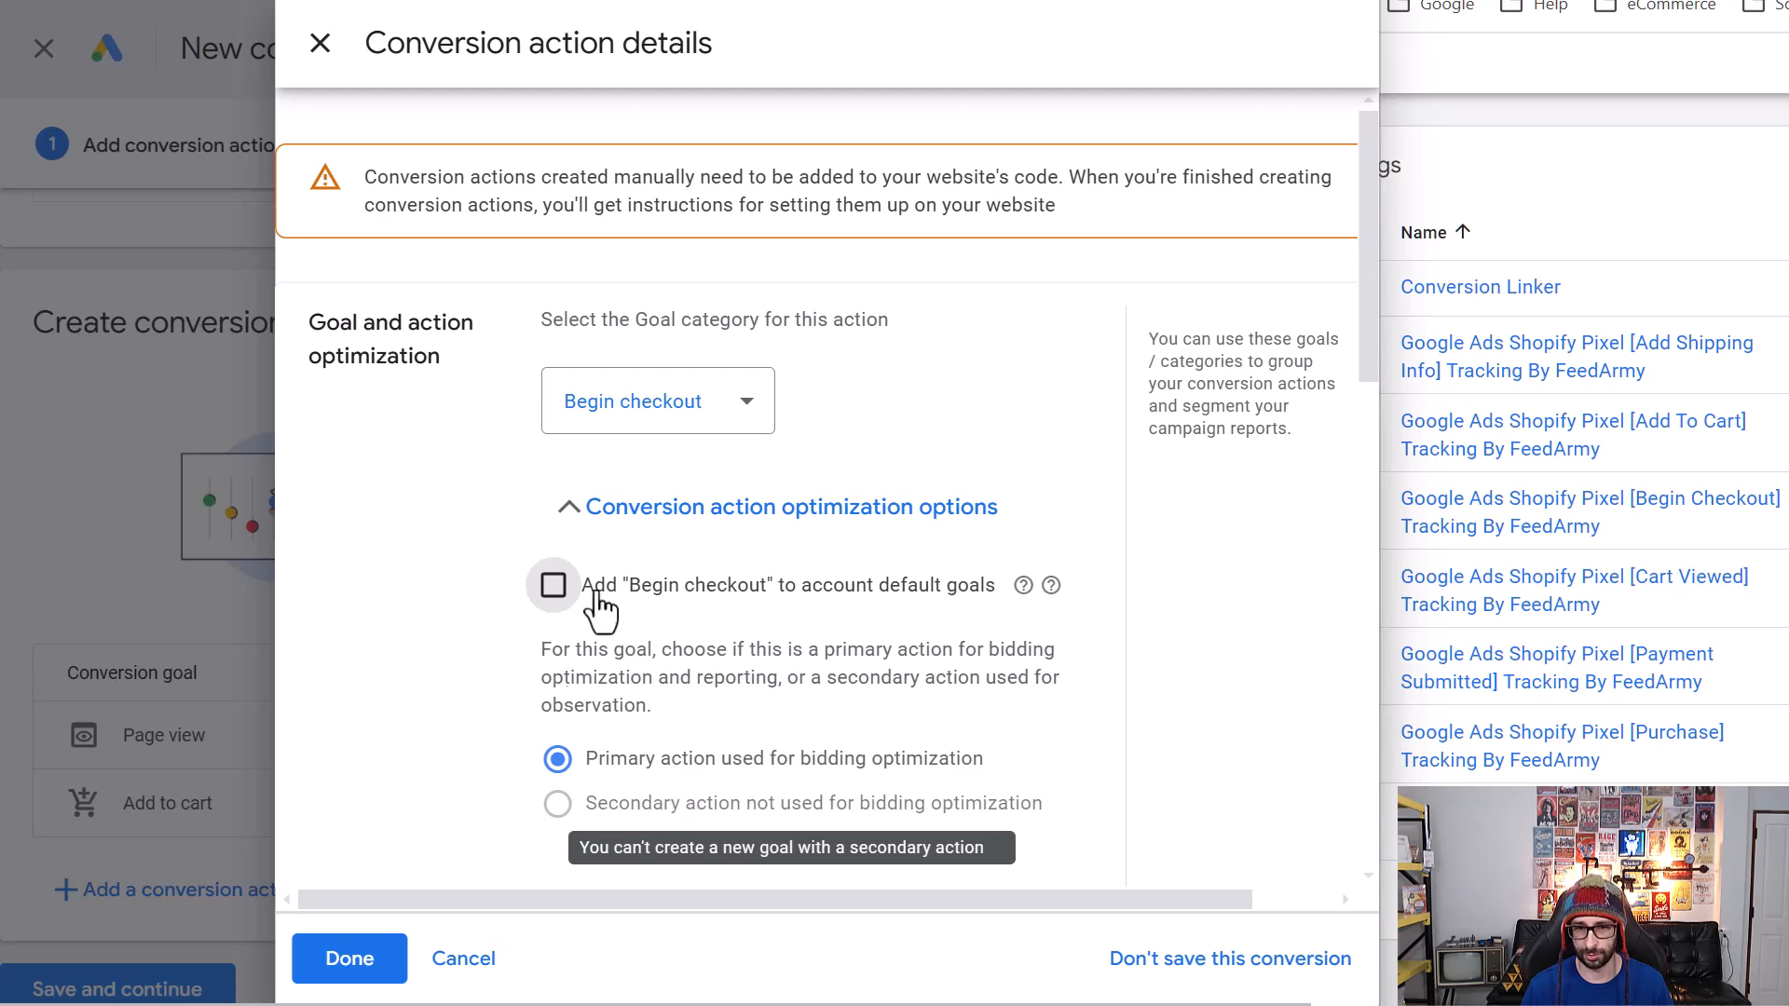
- Name the conversion "Shopify GTM Pixel Begin Checkout" and finish the conversion action
scroll(622, 690, down, 3)
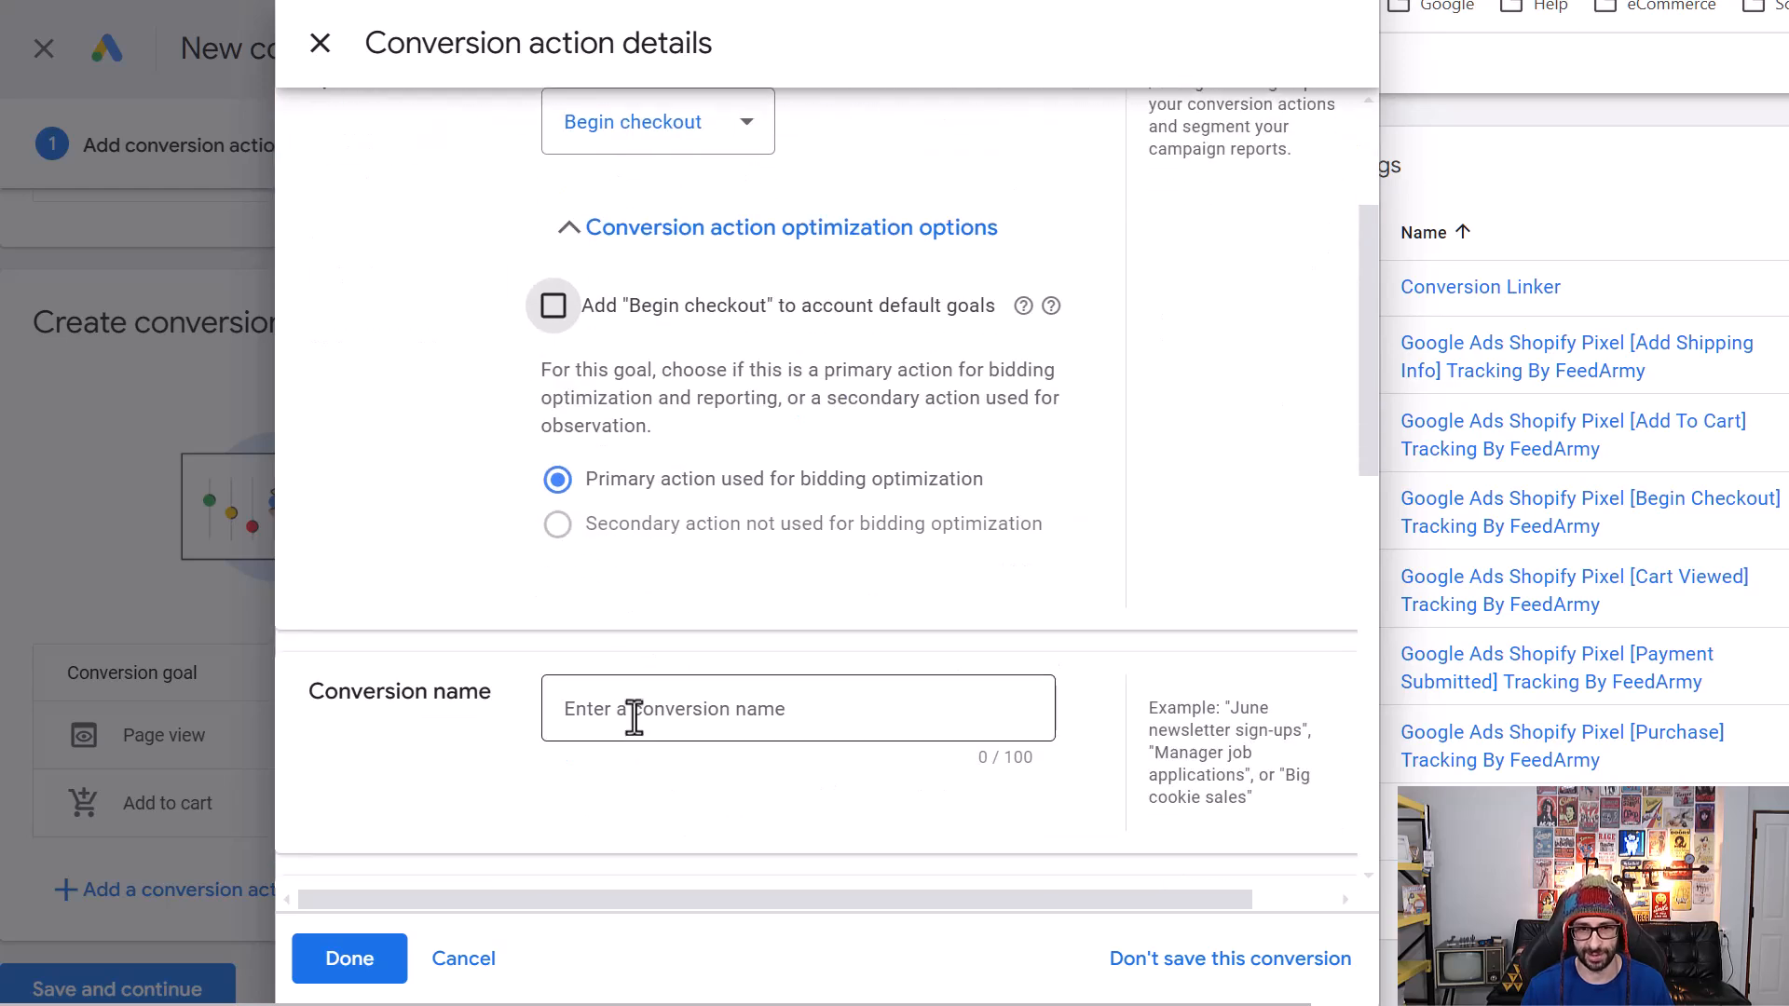
click(634, 721)
key(ctrl+v)
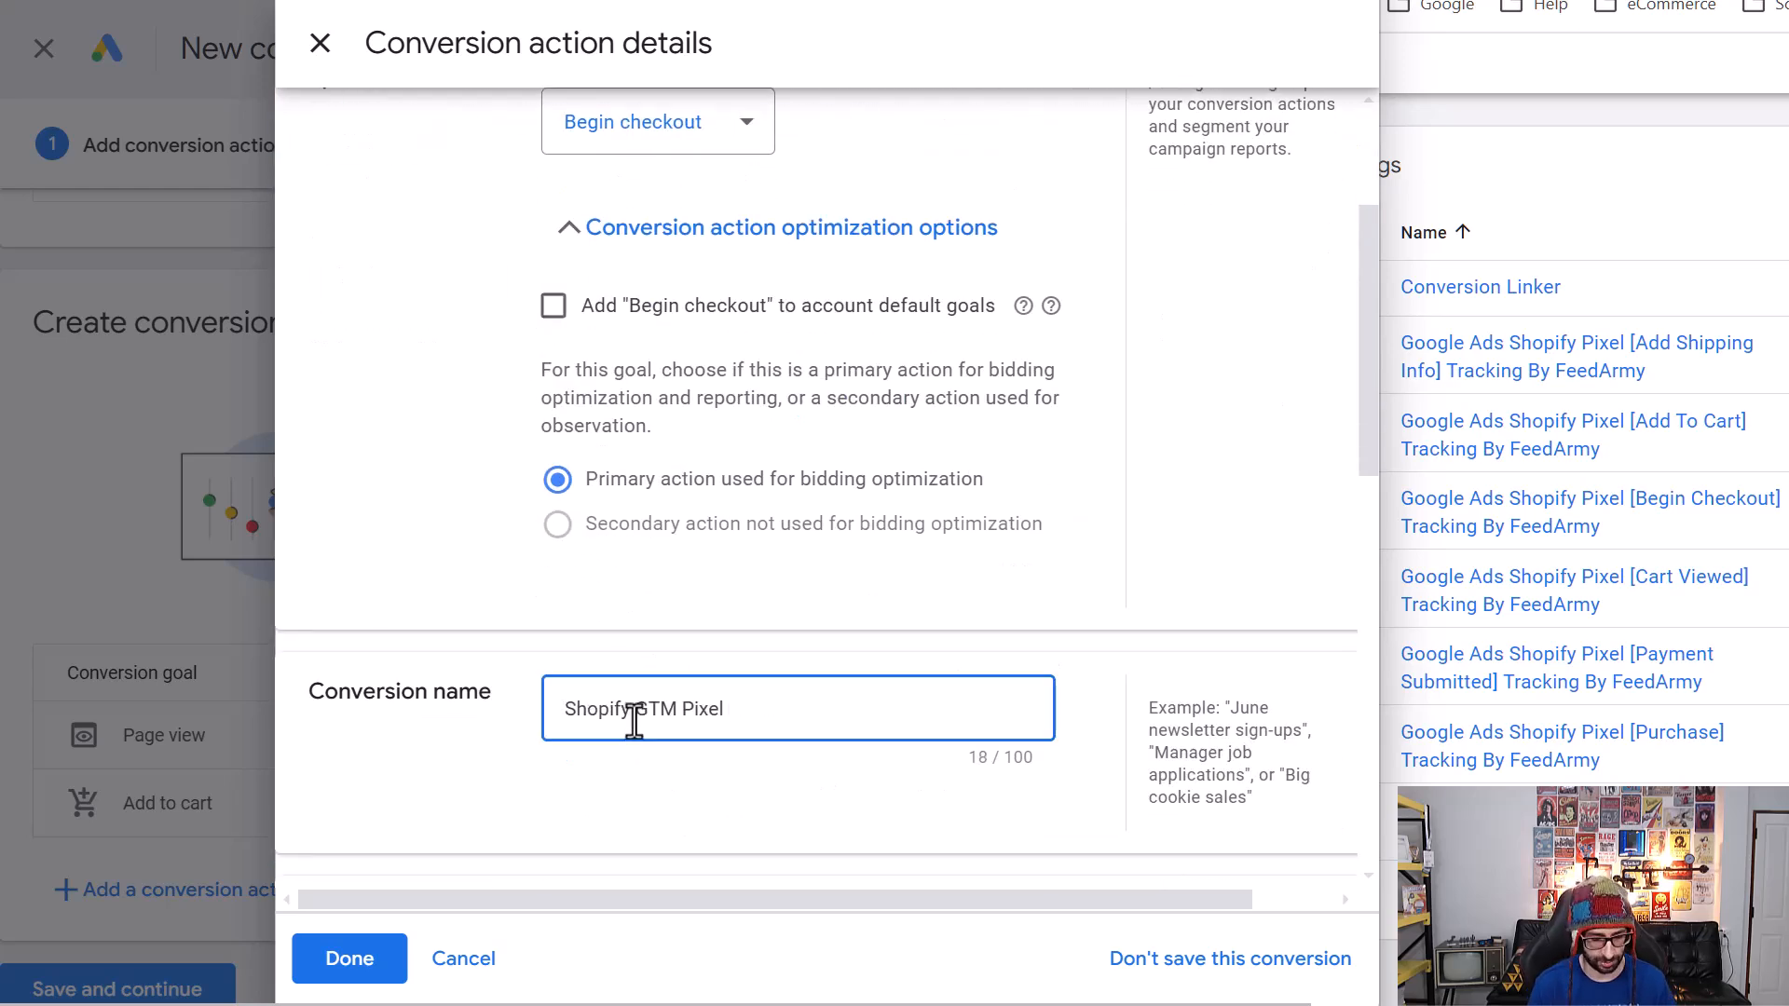
text(Begi)
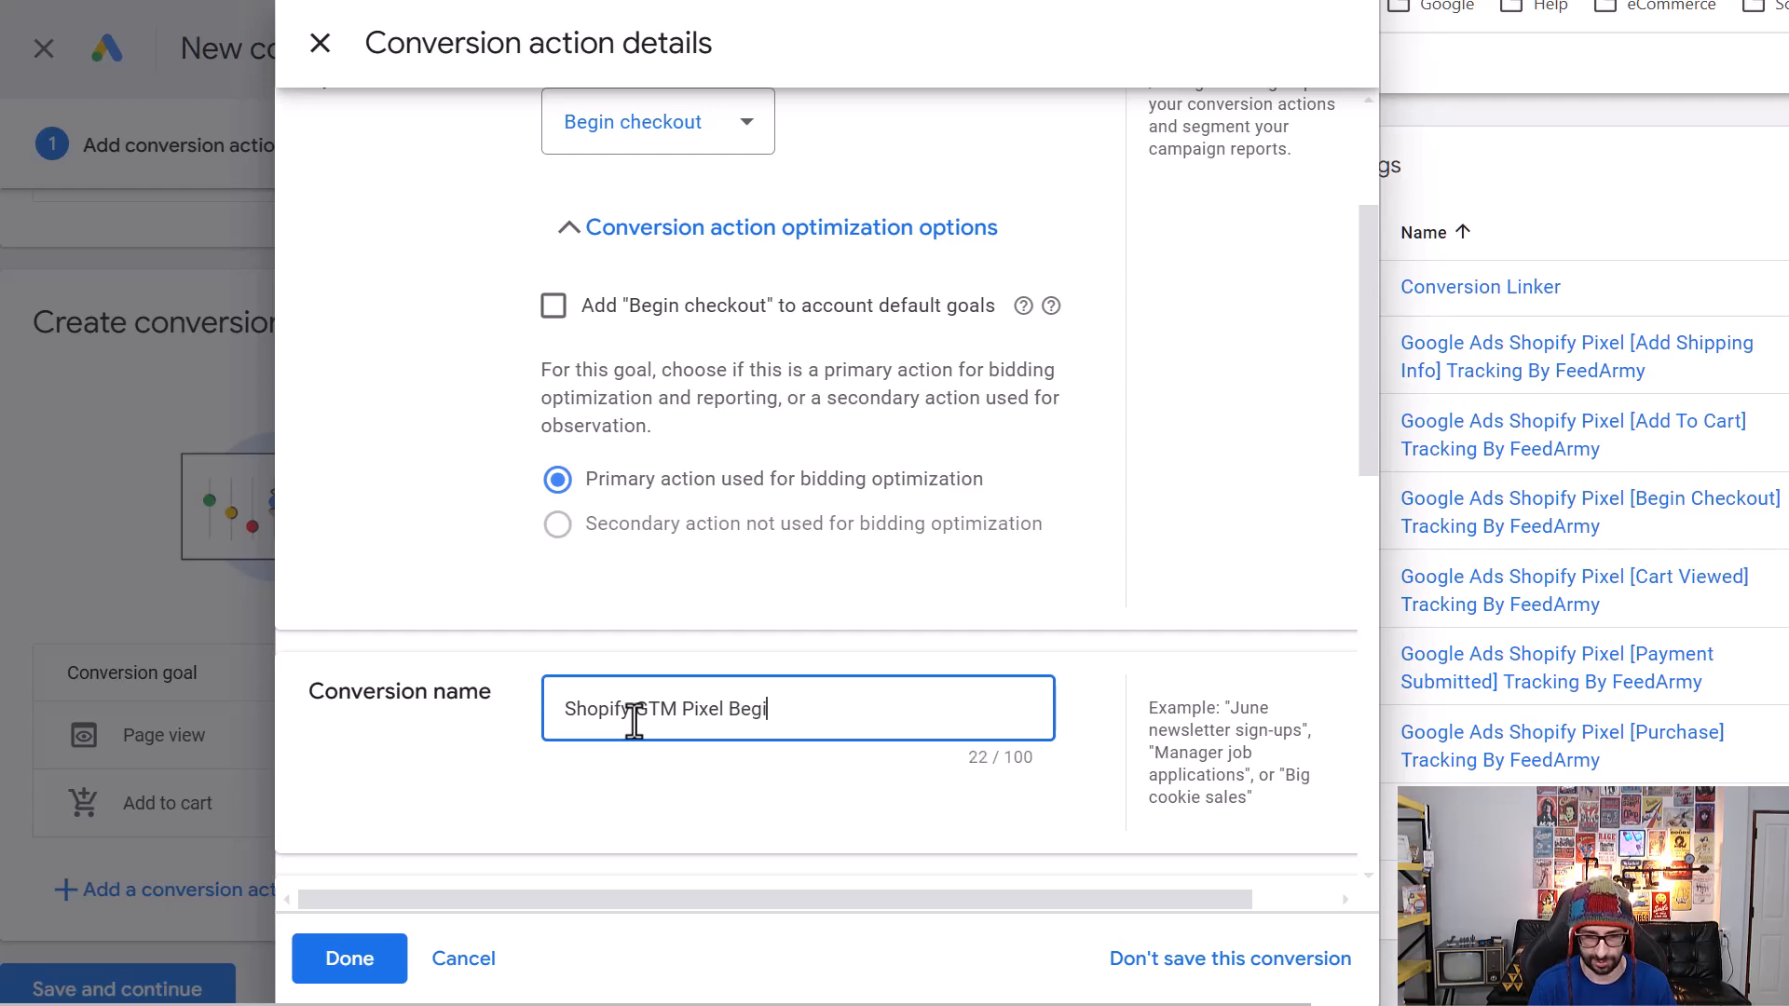
text(n Checkout)
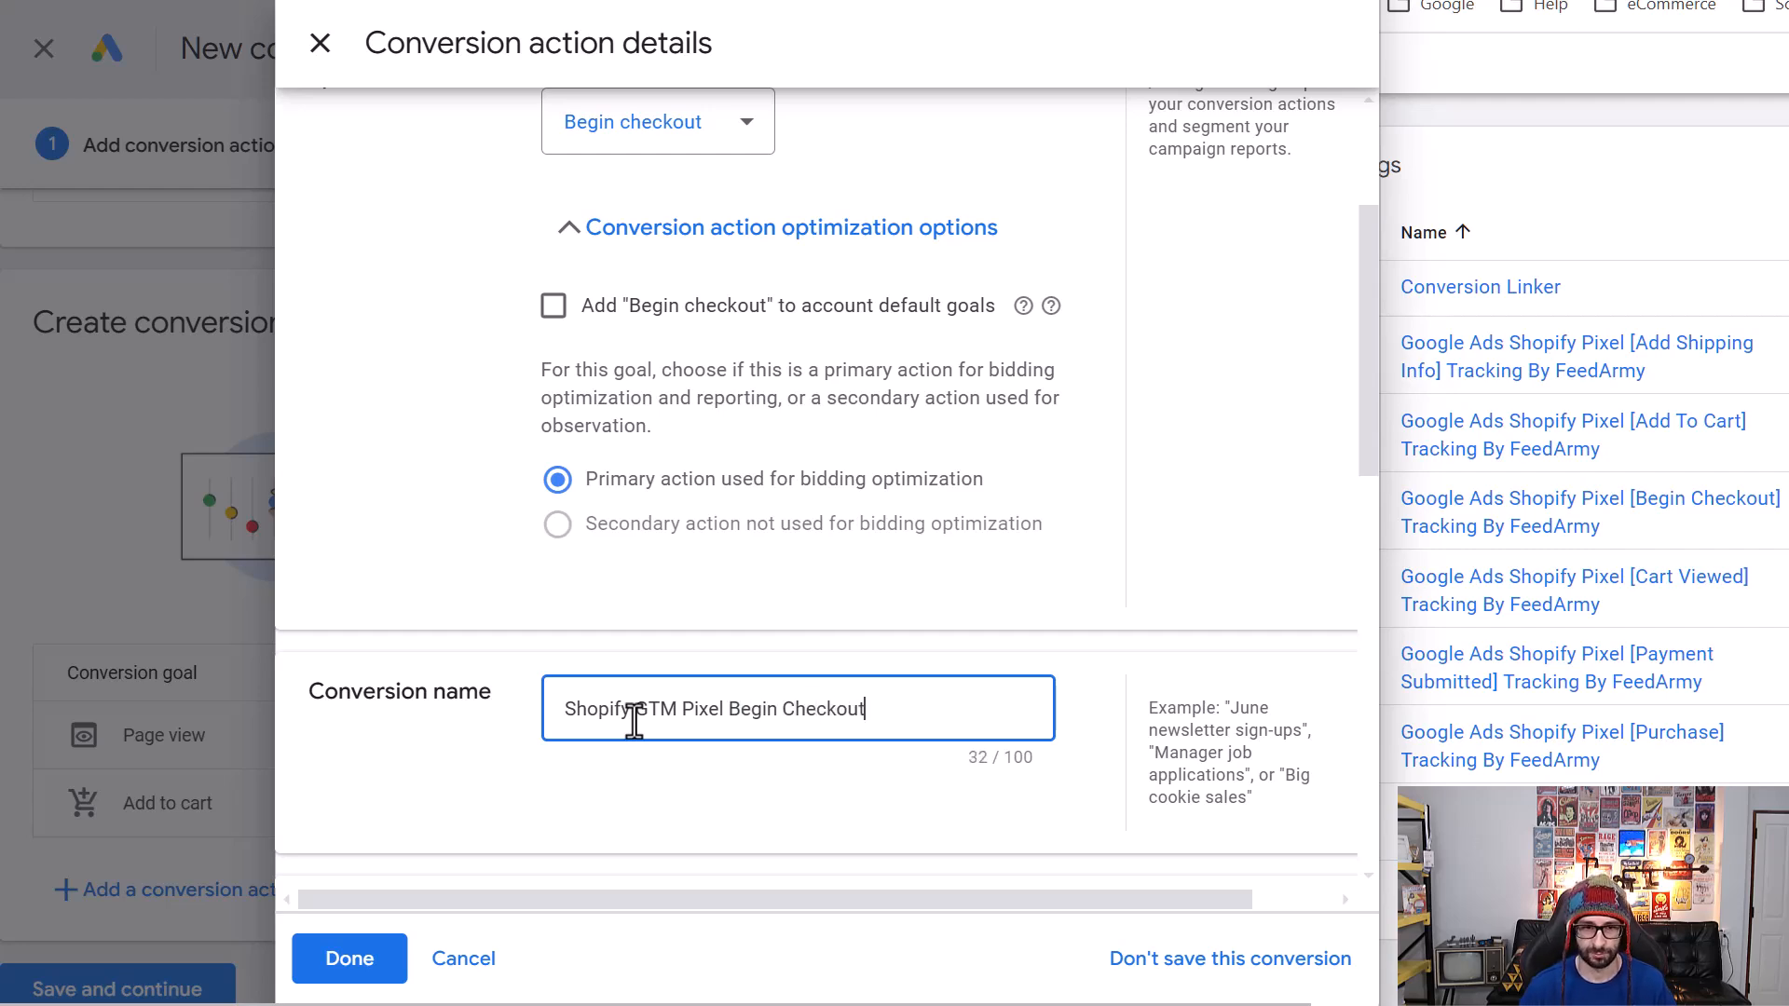
click(347, 961)
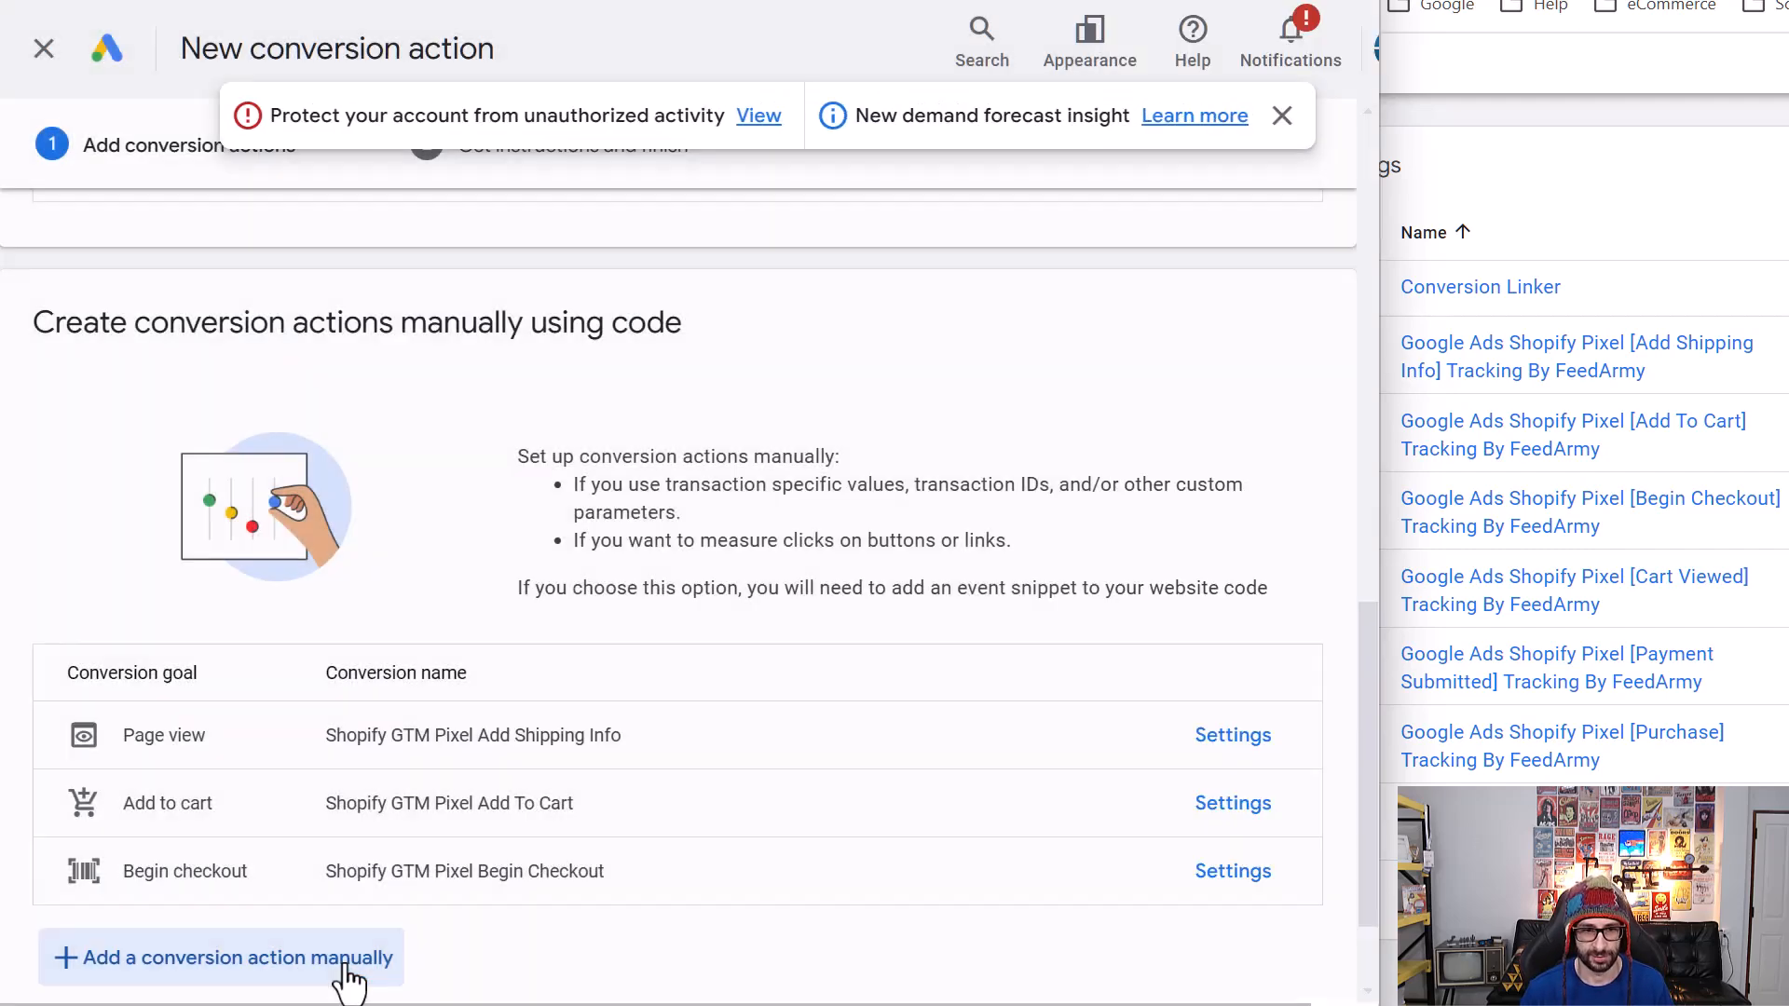
- Manually add another conversion action with the Page view goal category and expand its conversion action optimization options
click(289, 960)
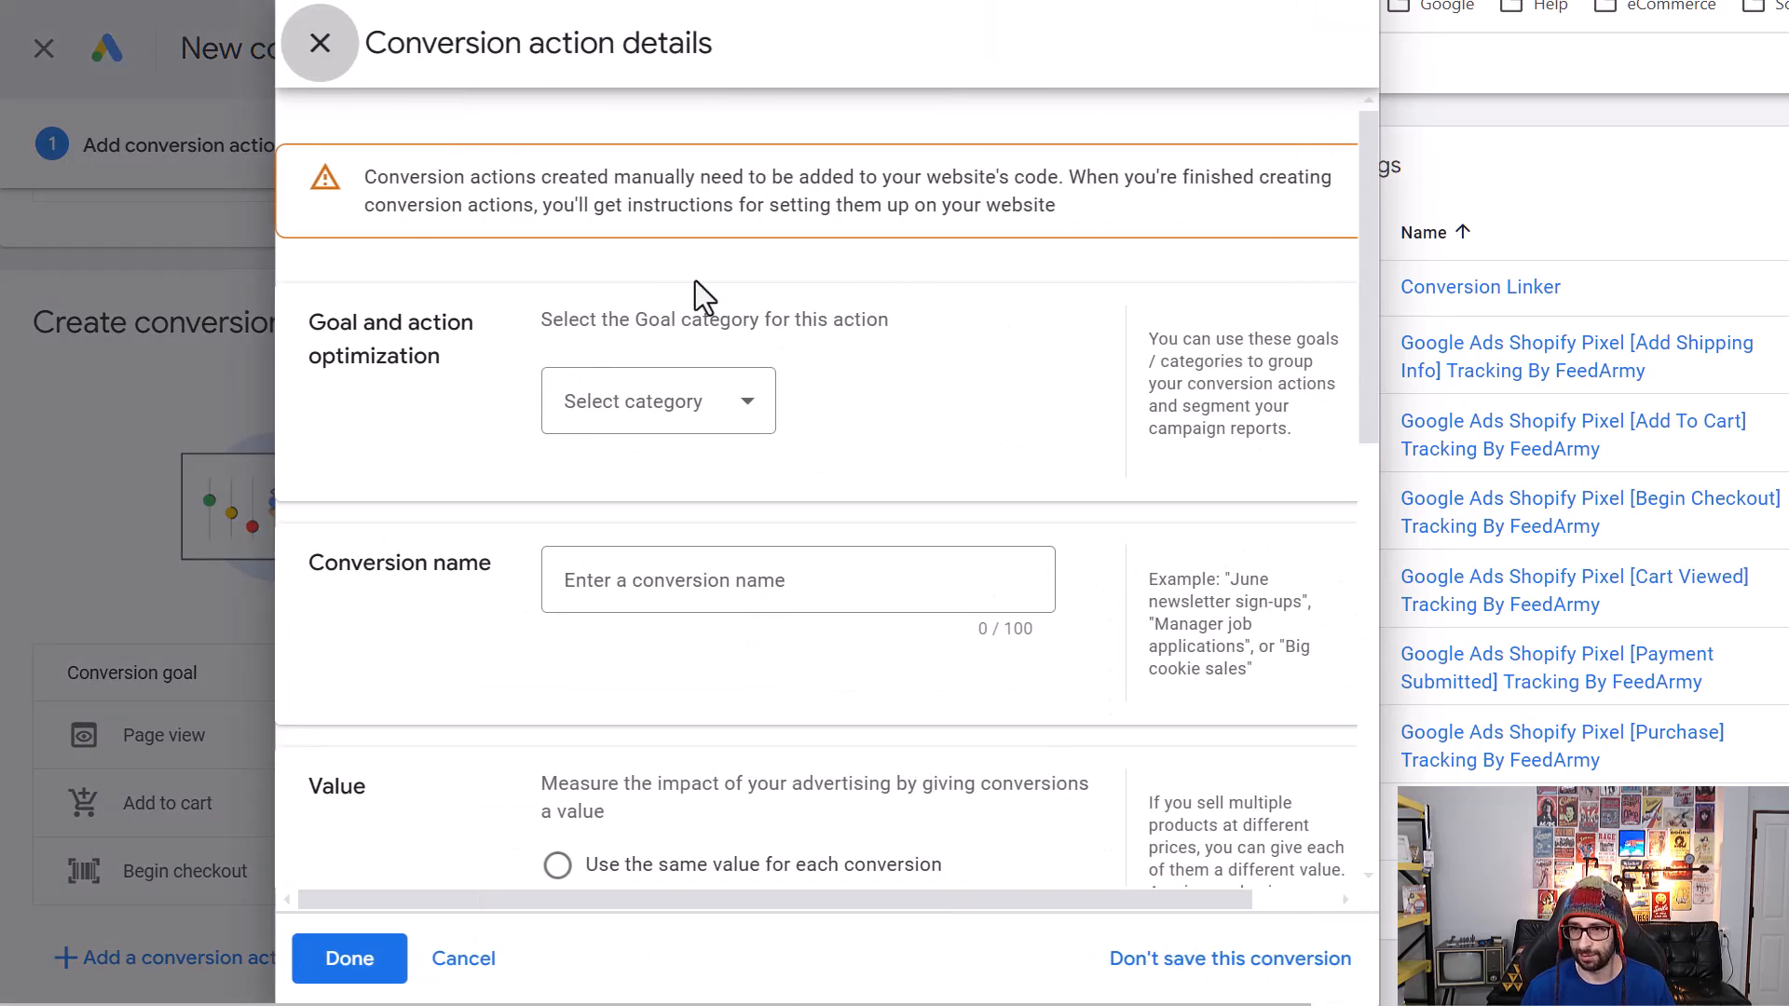
click(703, 404)
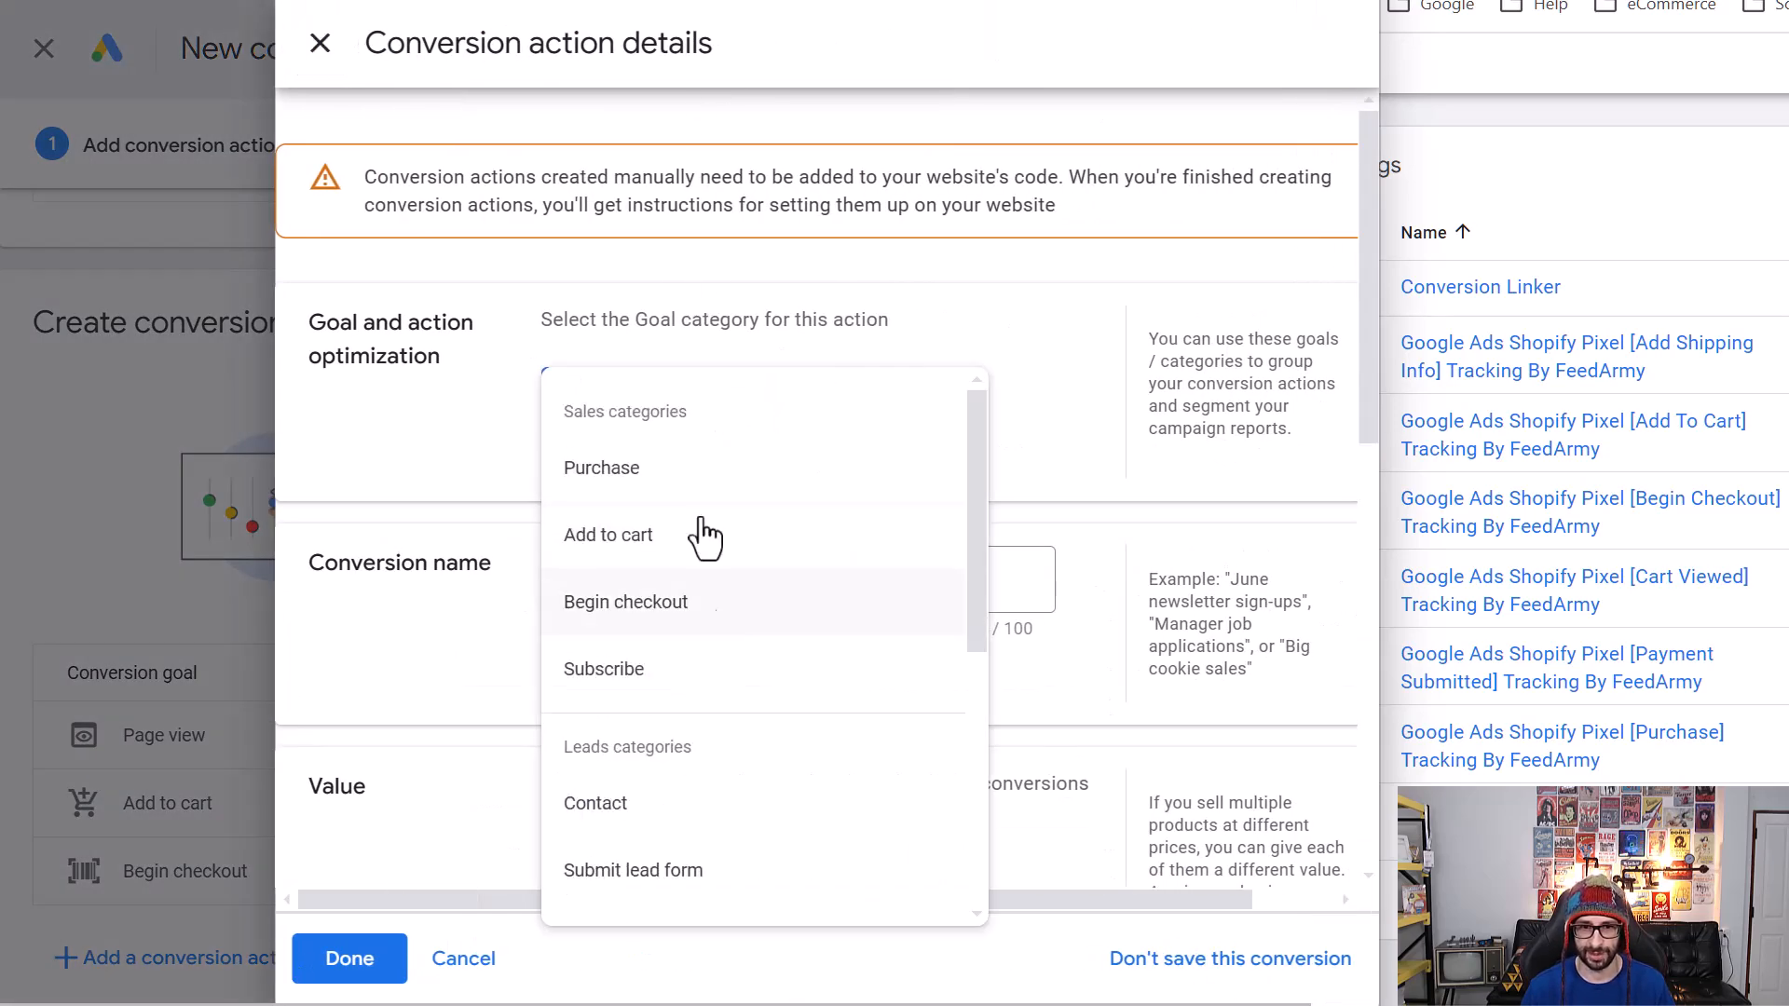
scroll(699, 687, down, 5)
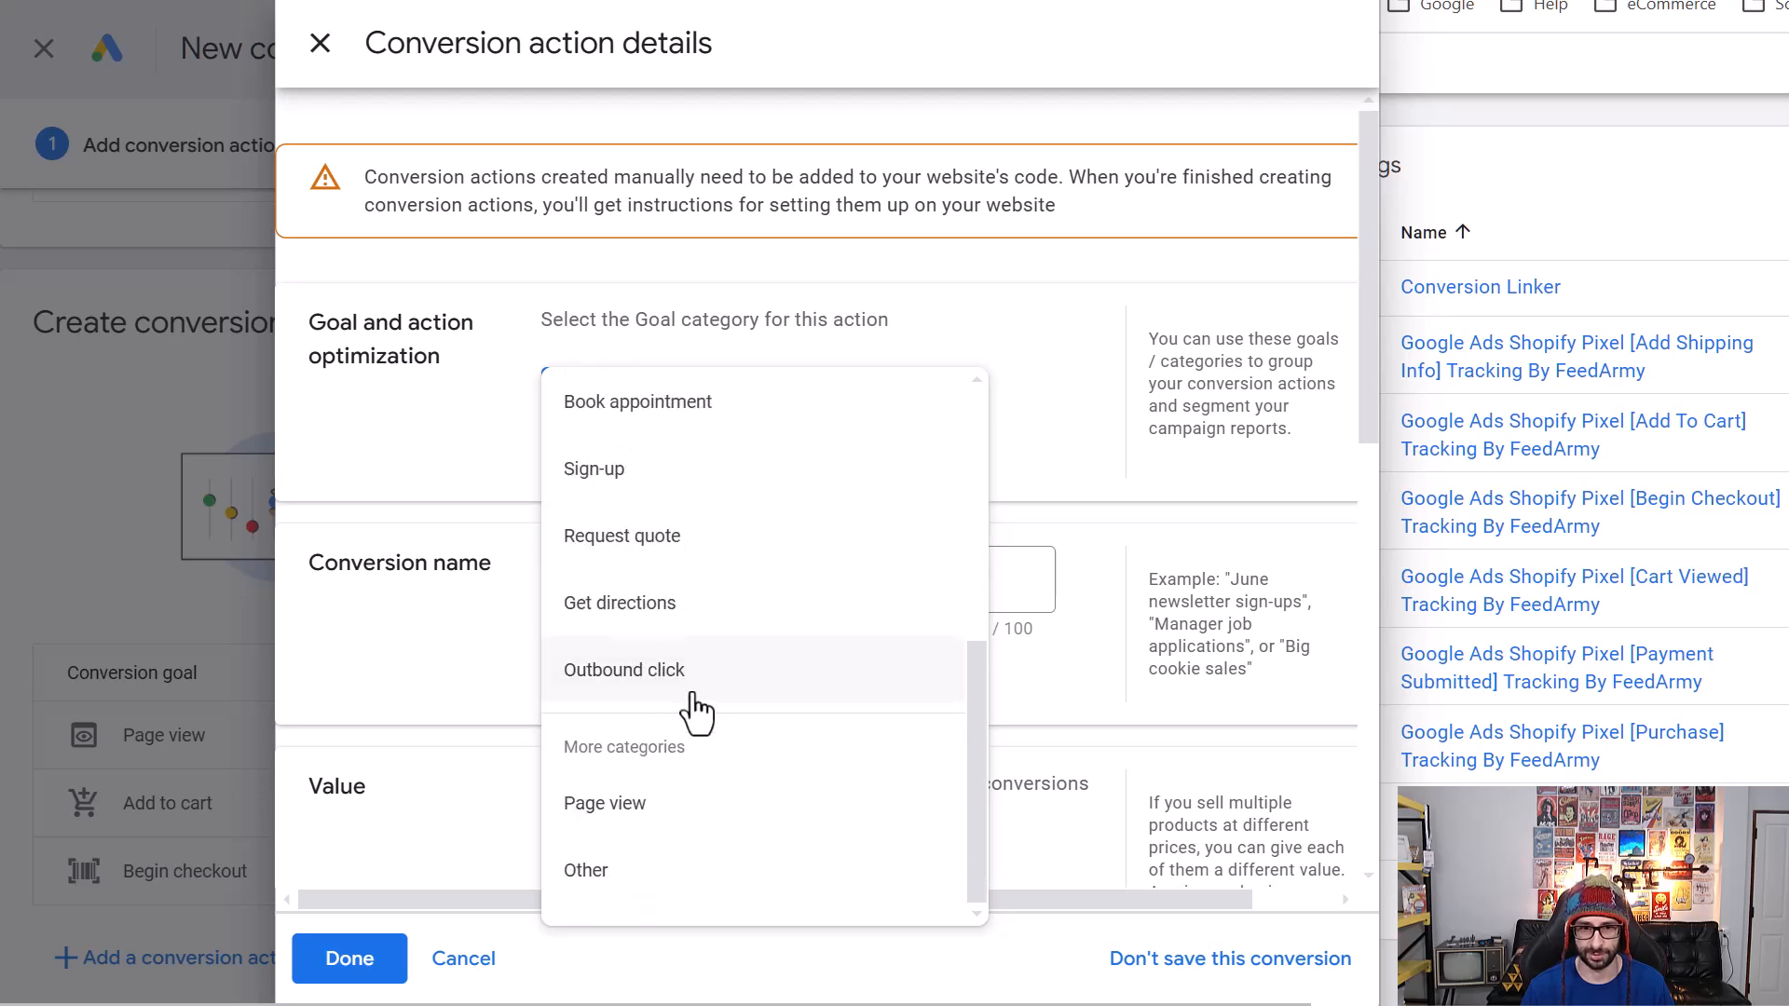
click(649, 804)
click(667, 513)
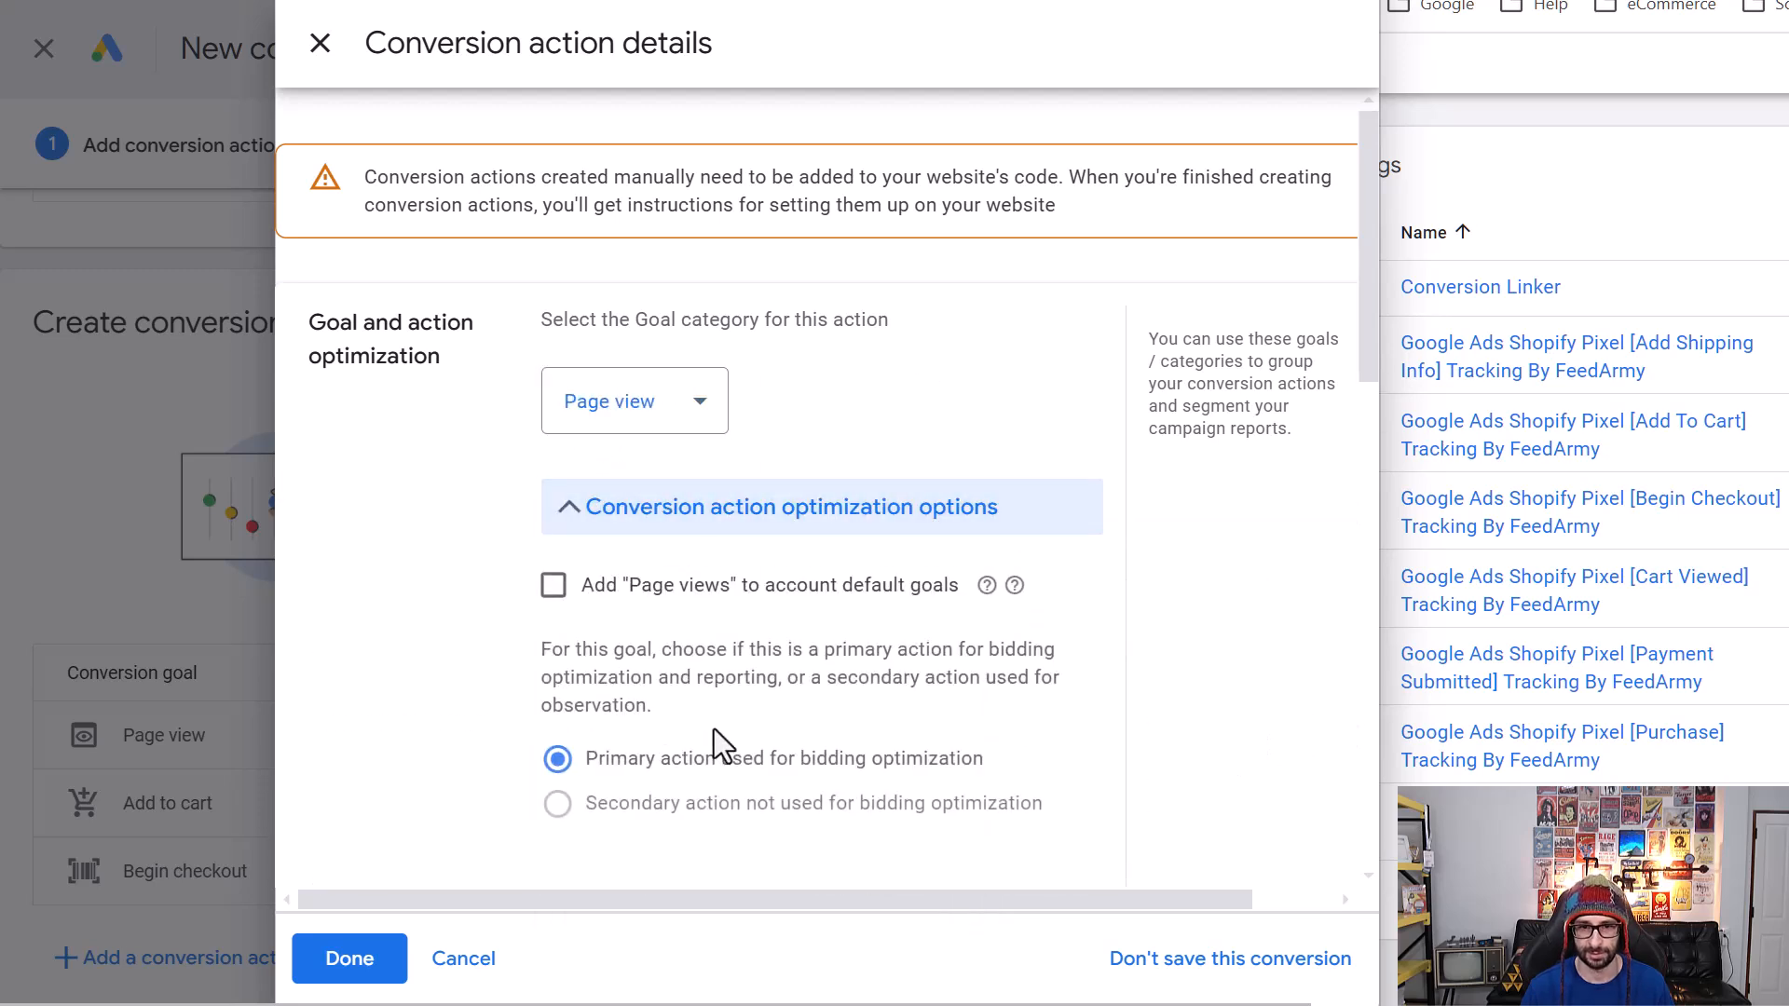
- Name the conversion "Shopify GTM Pixel Cart Viewed" and finish the conversion action
scroll(621, 783, down, 3)
click(595, 695)
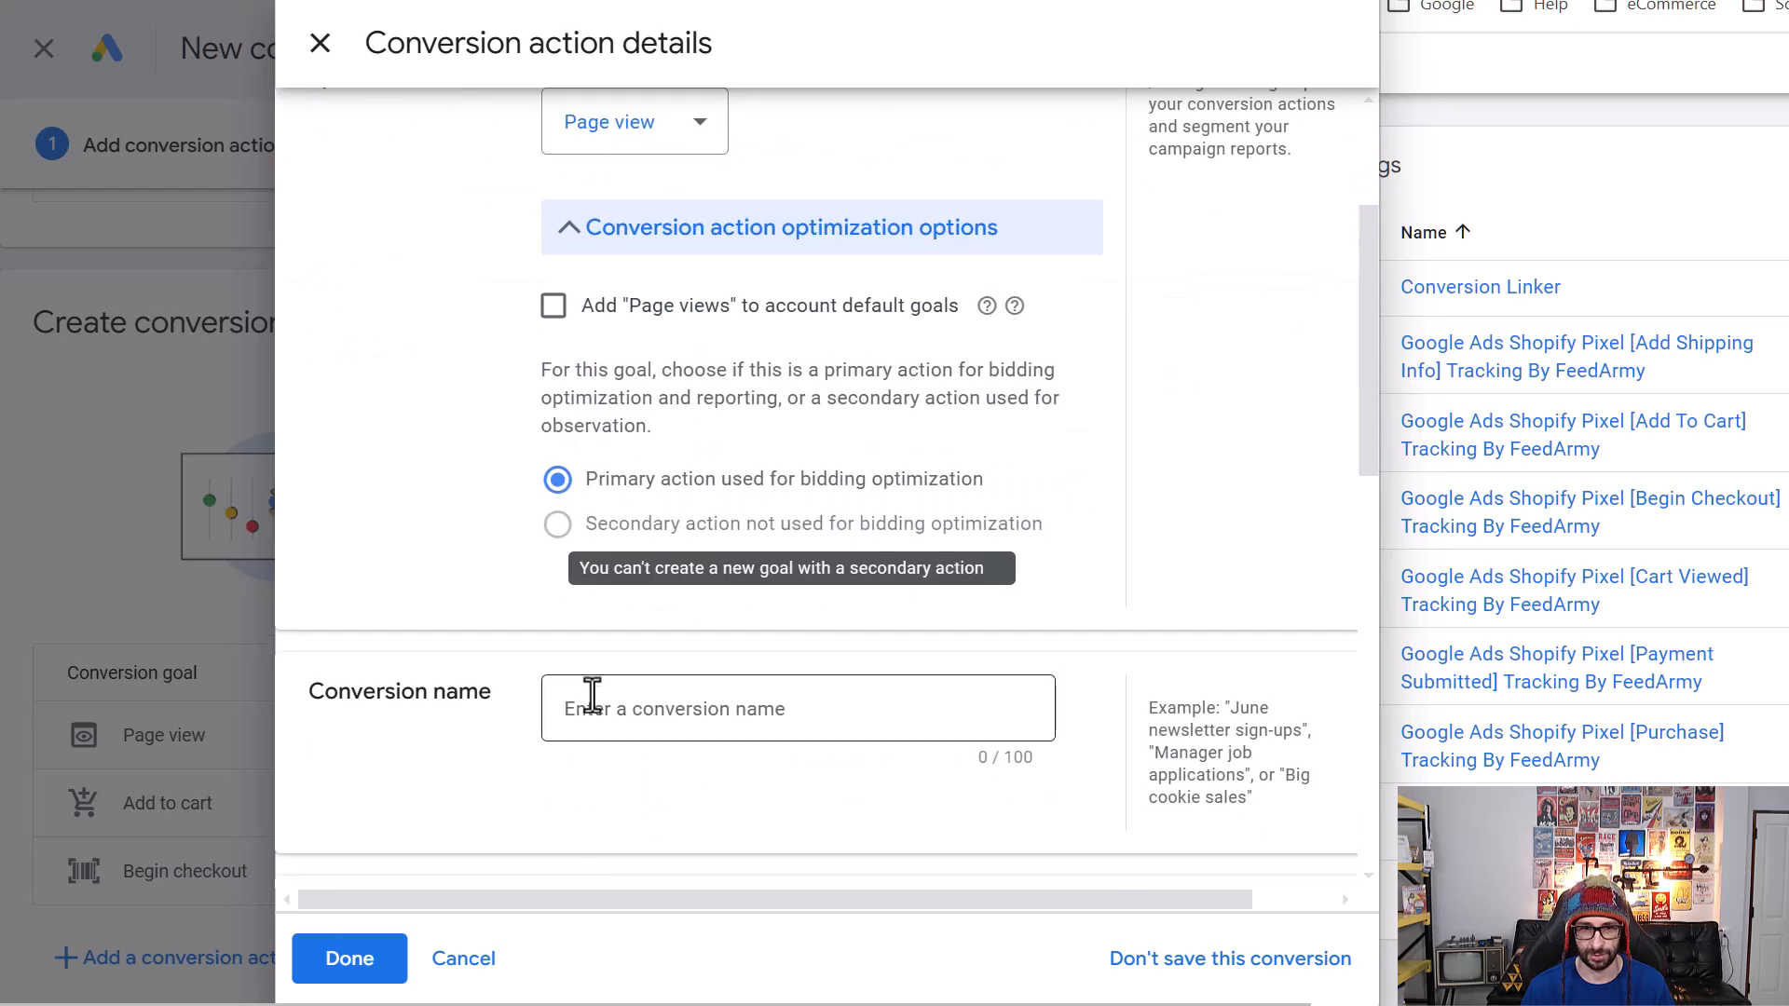
text(Shopify GTM Pixel)
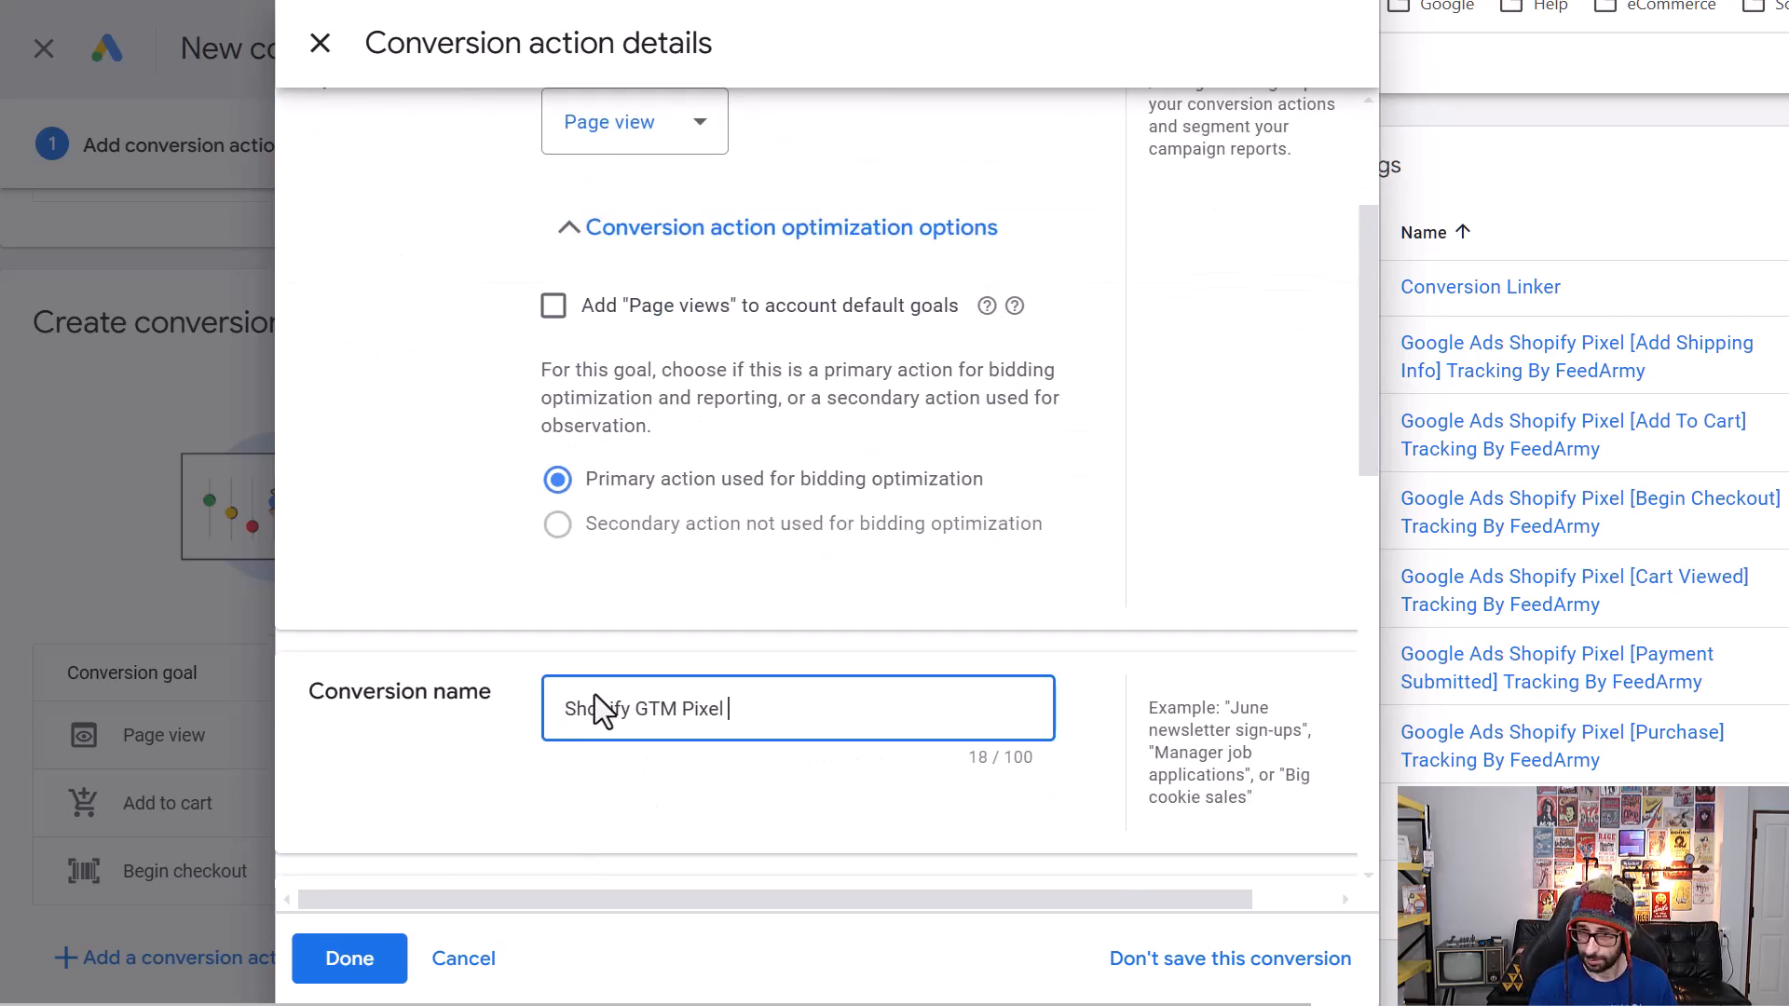
text(Cart Vi)
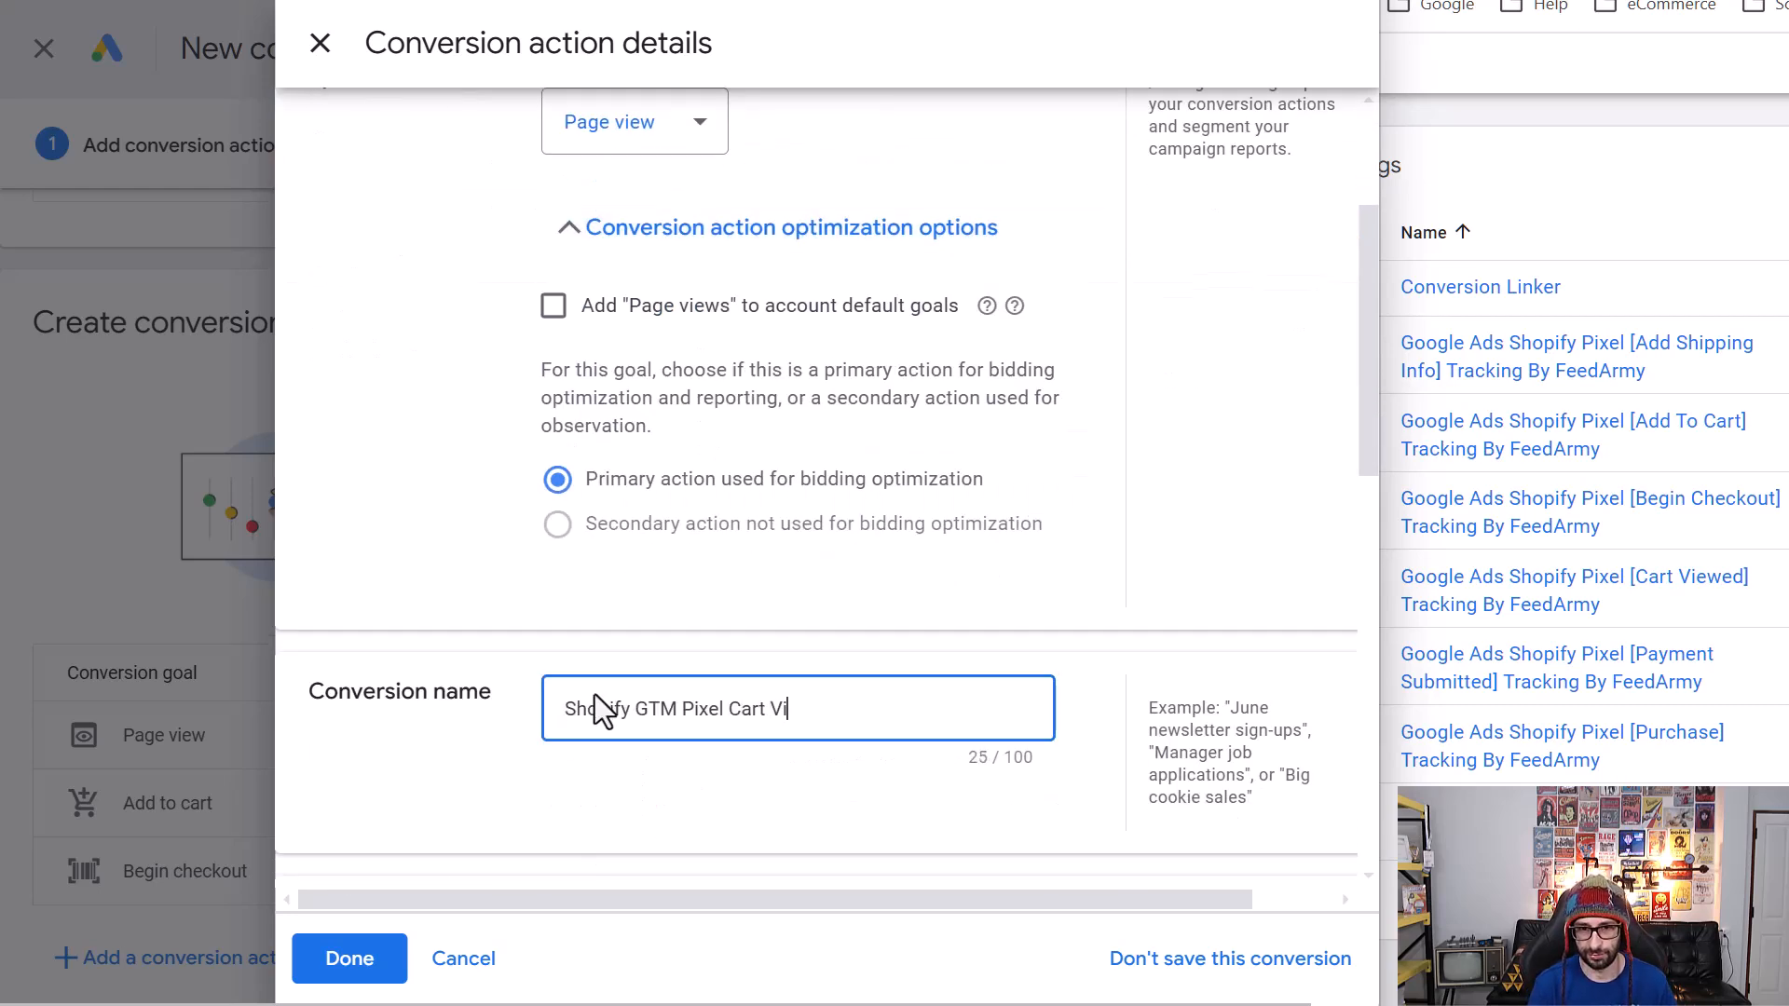
text(ewed)
click(336, 964)
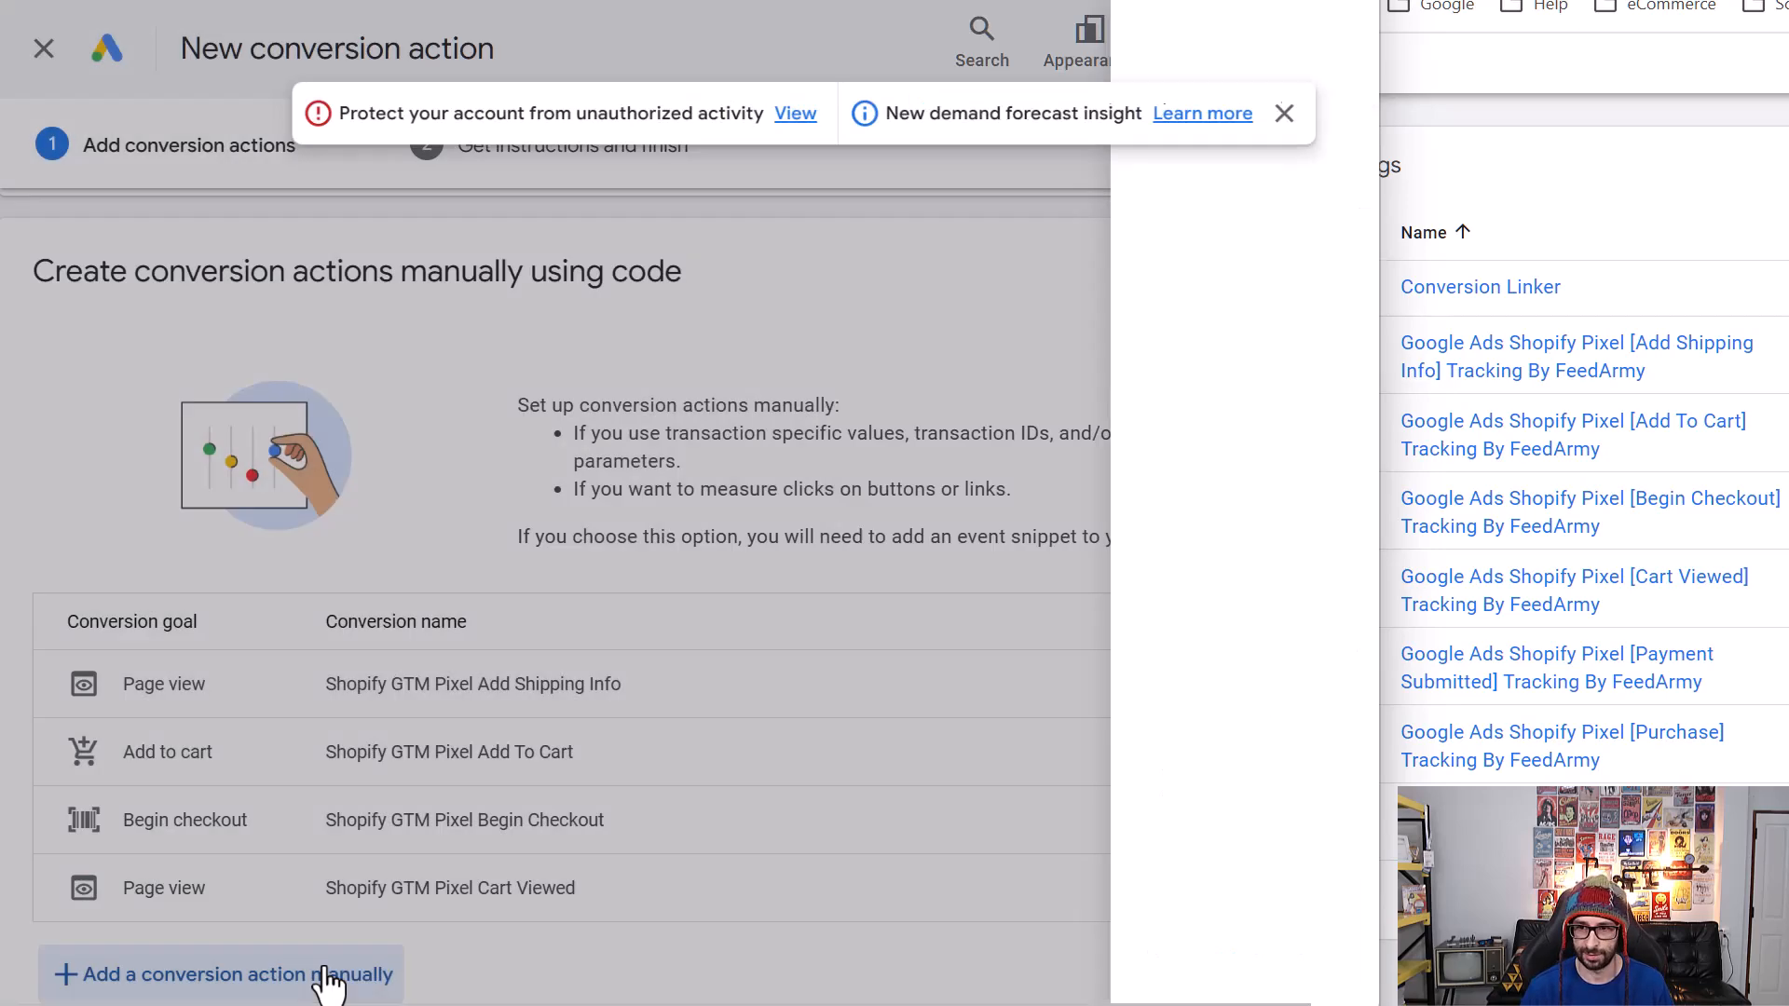
- Manually add a conversion action with the Page view goal category and name it "Shopify GTM Pixel Payment Submitted"
scroll(410, 699, down, 2)
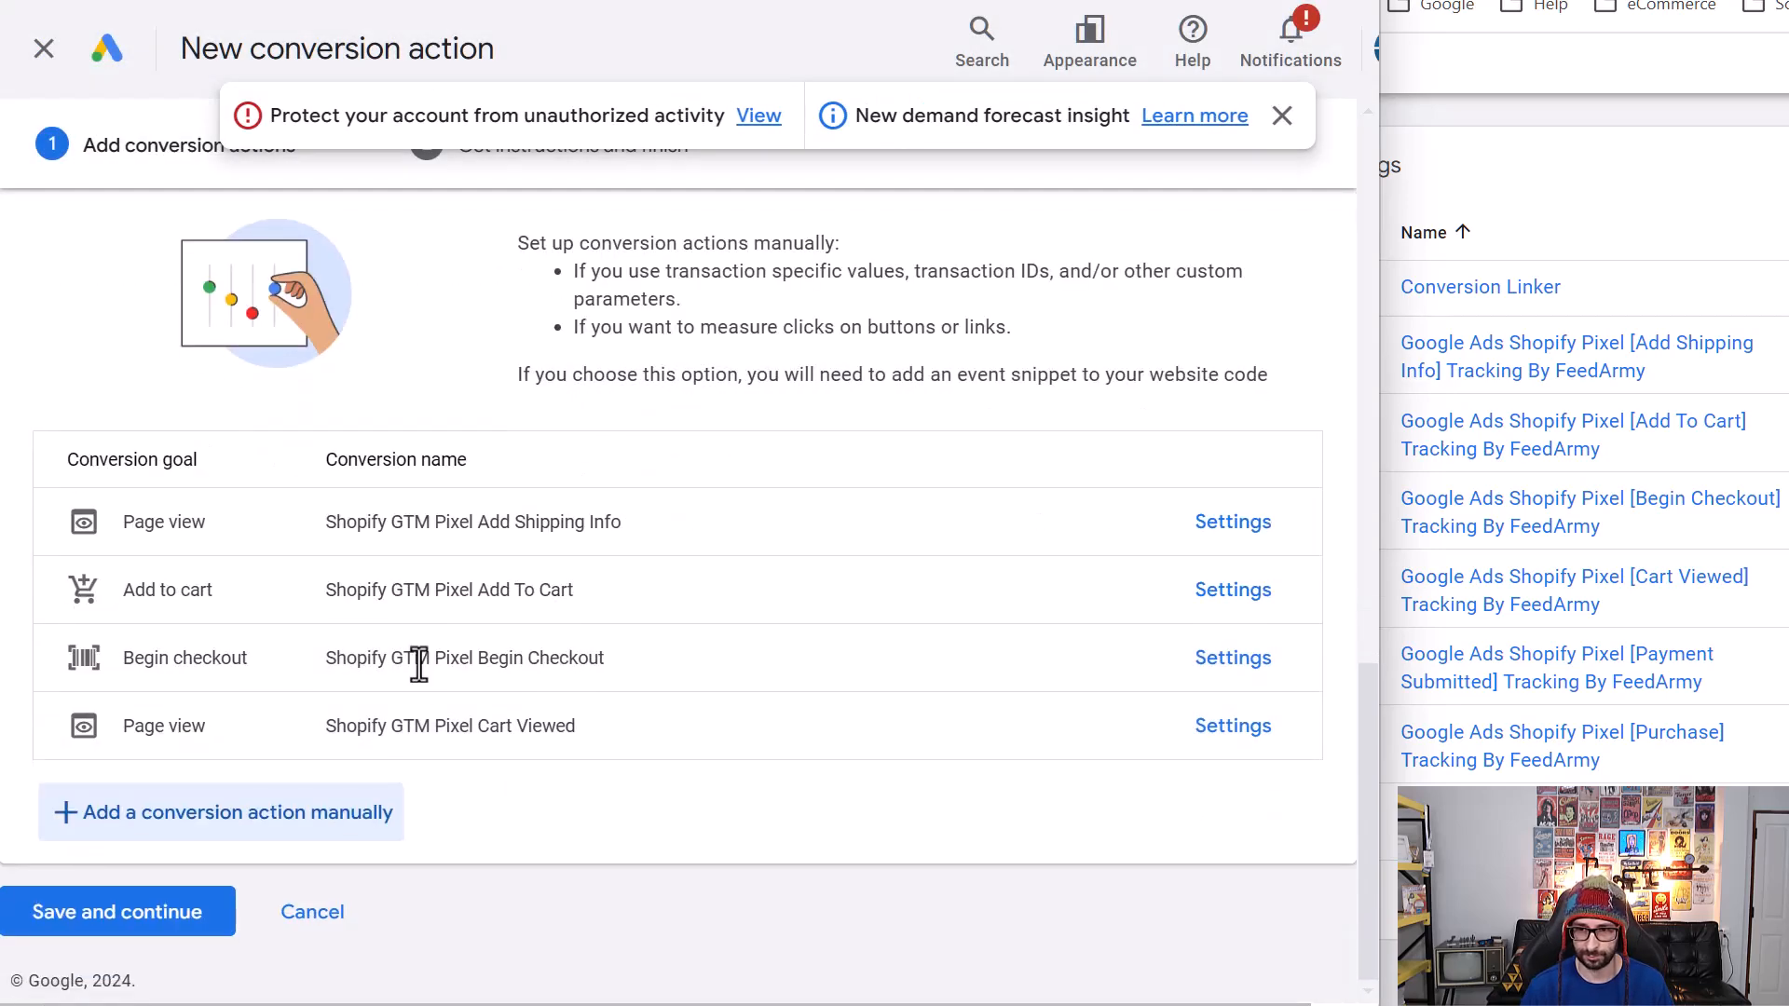
click(225, 820)
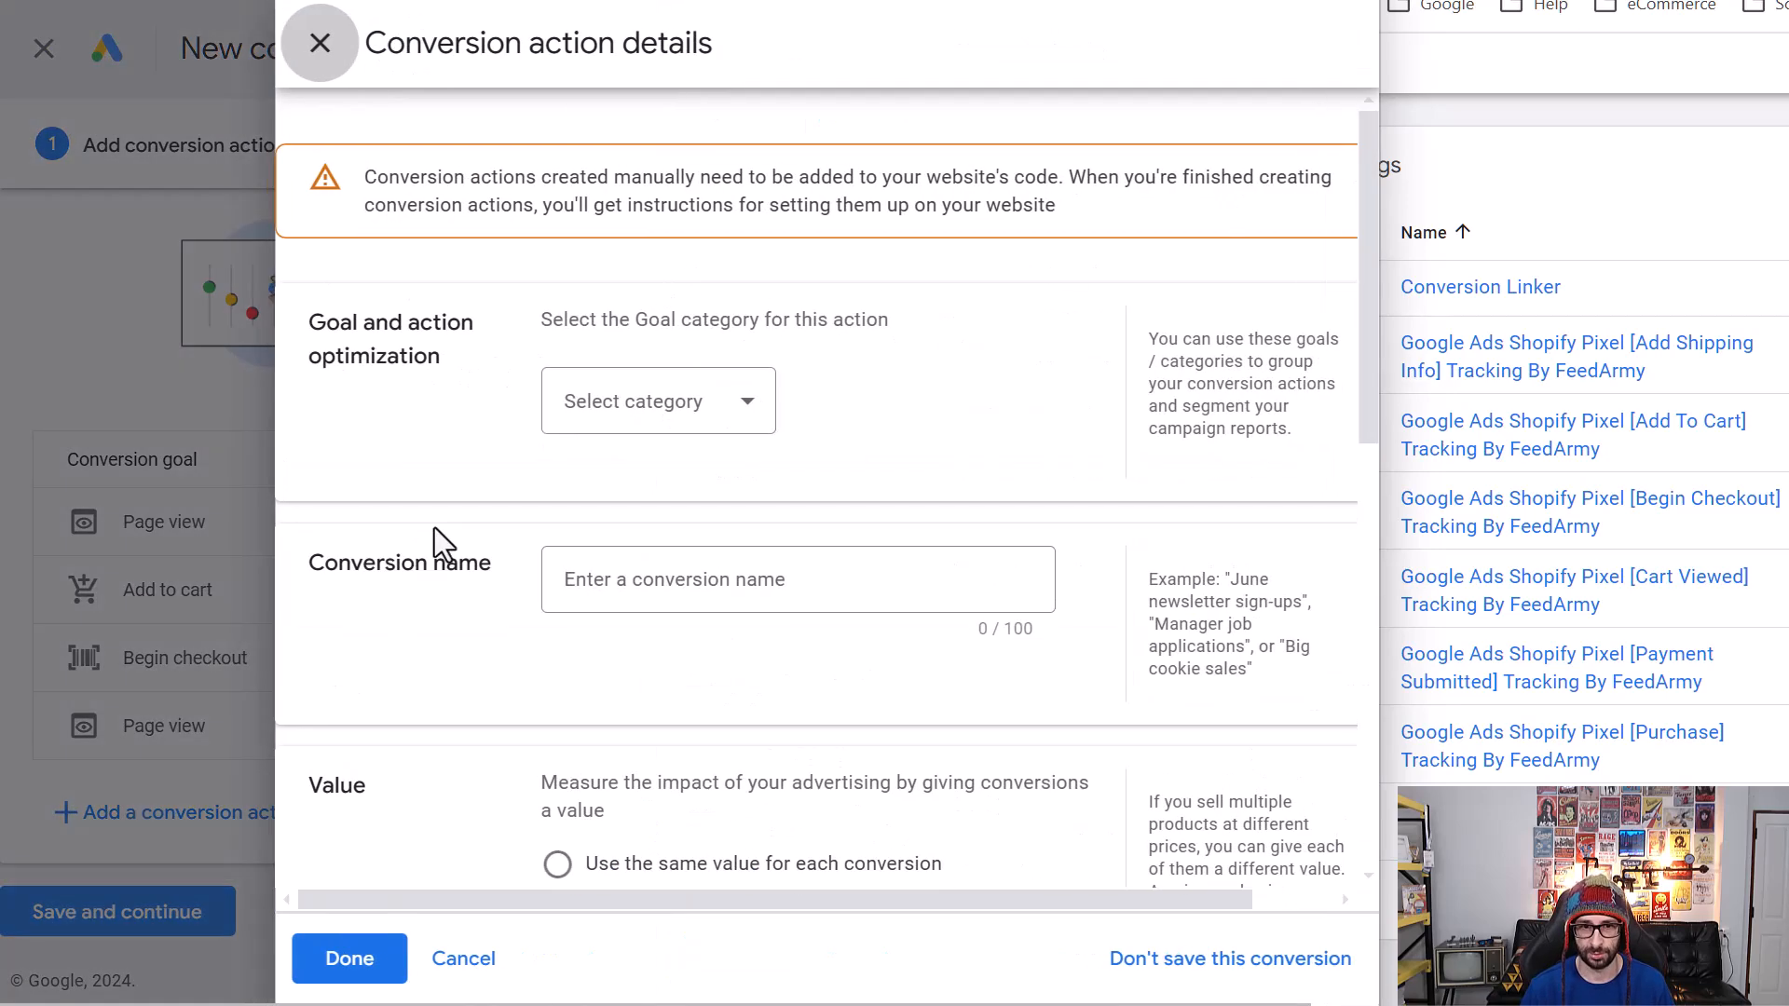
click(570, 421)
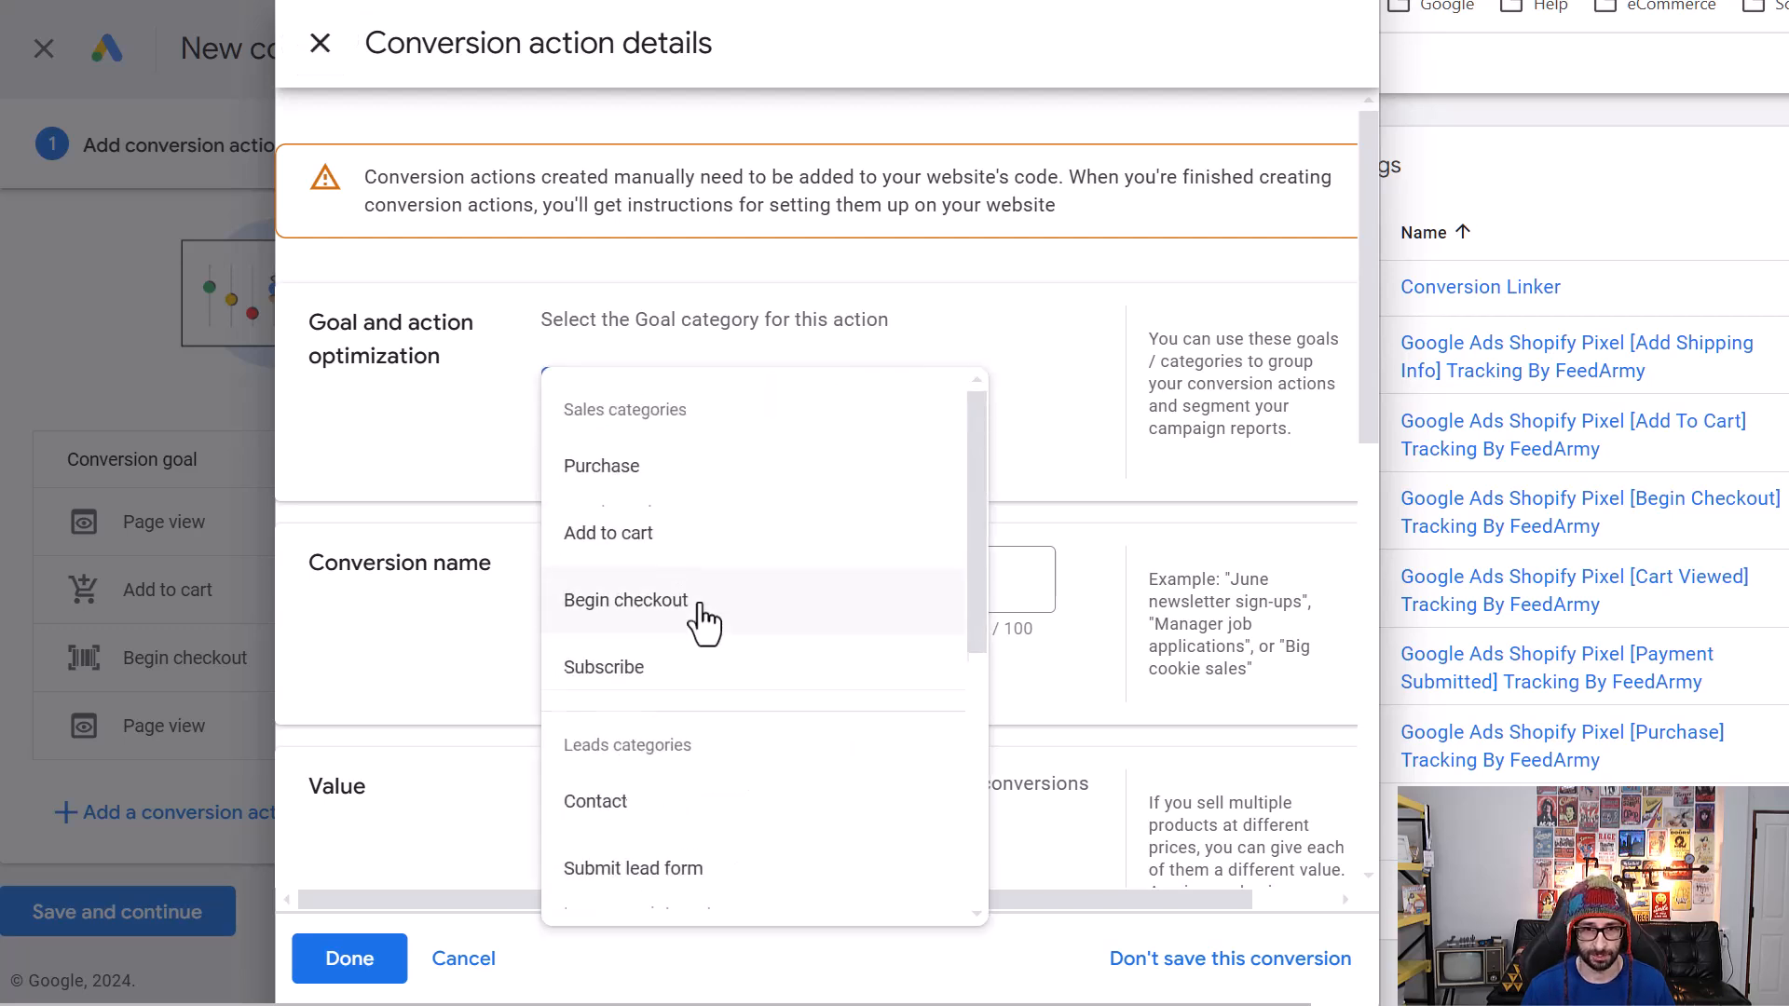
scroll(698, 610, down, 5)
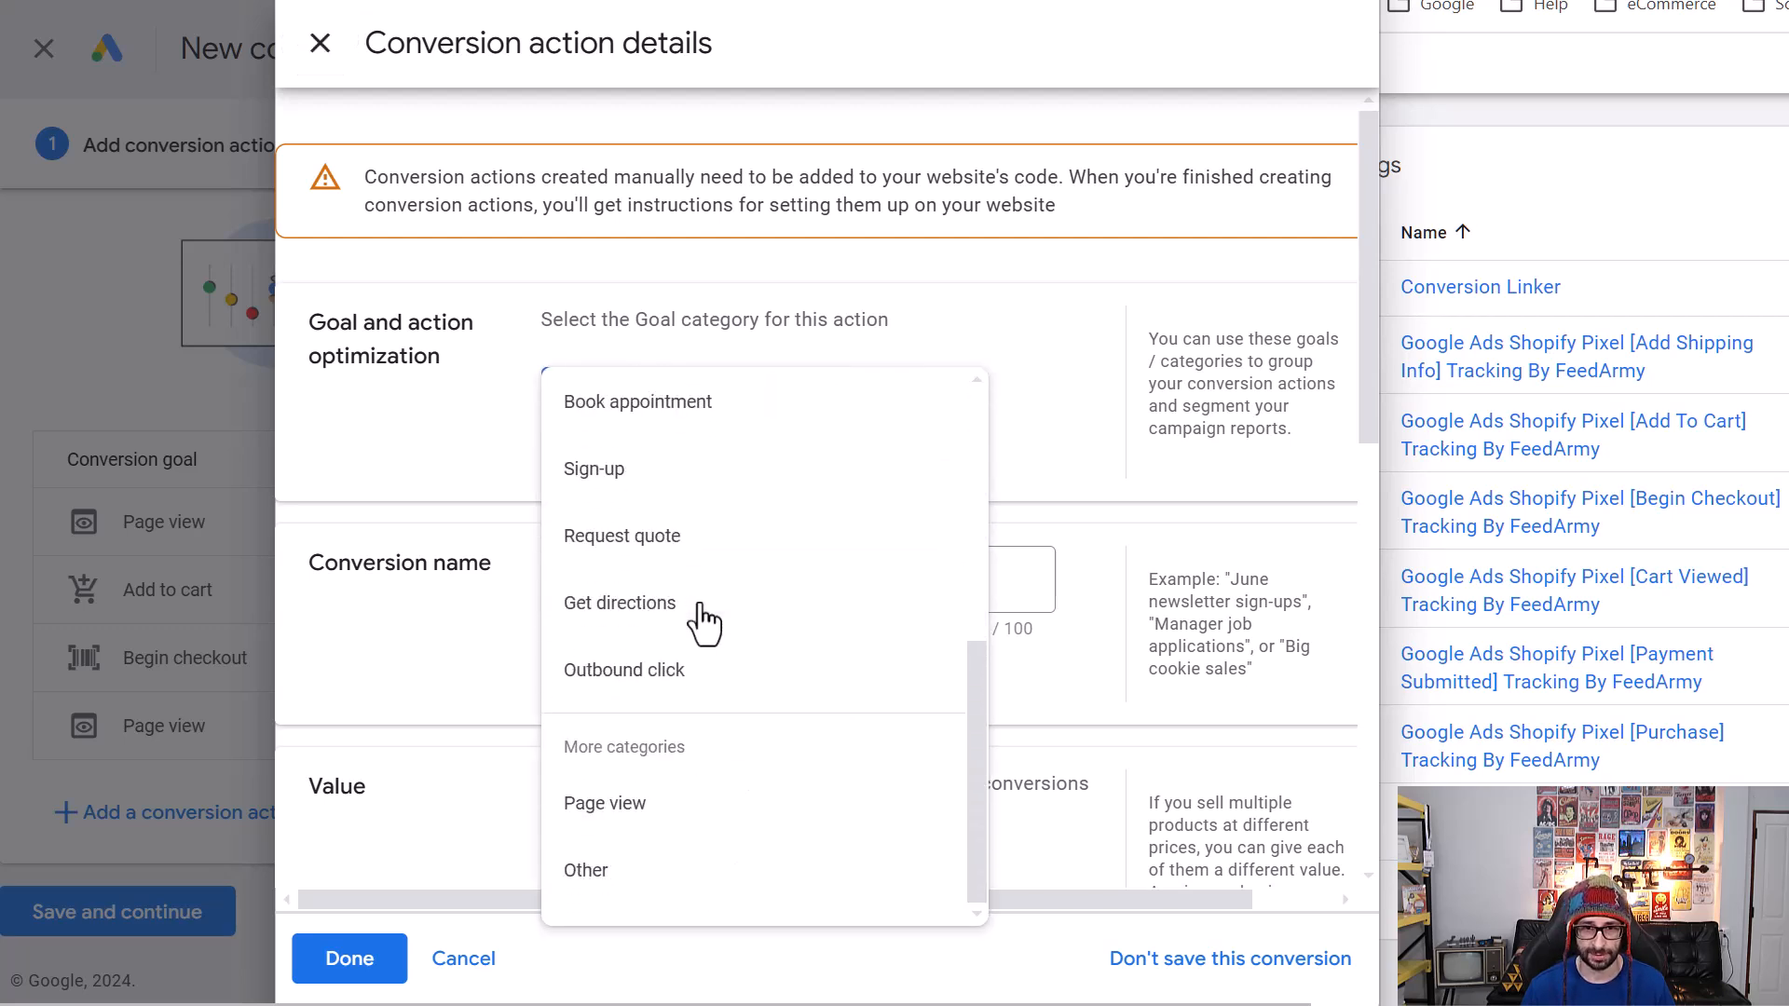
click(649, 807)
click(673, 699)
text(Shopify GTM Pixel Payme)
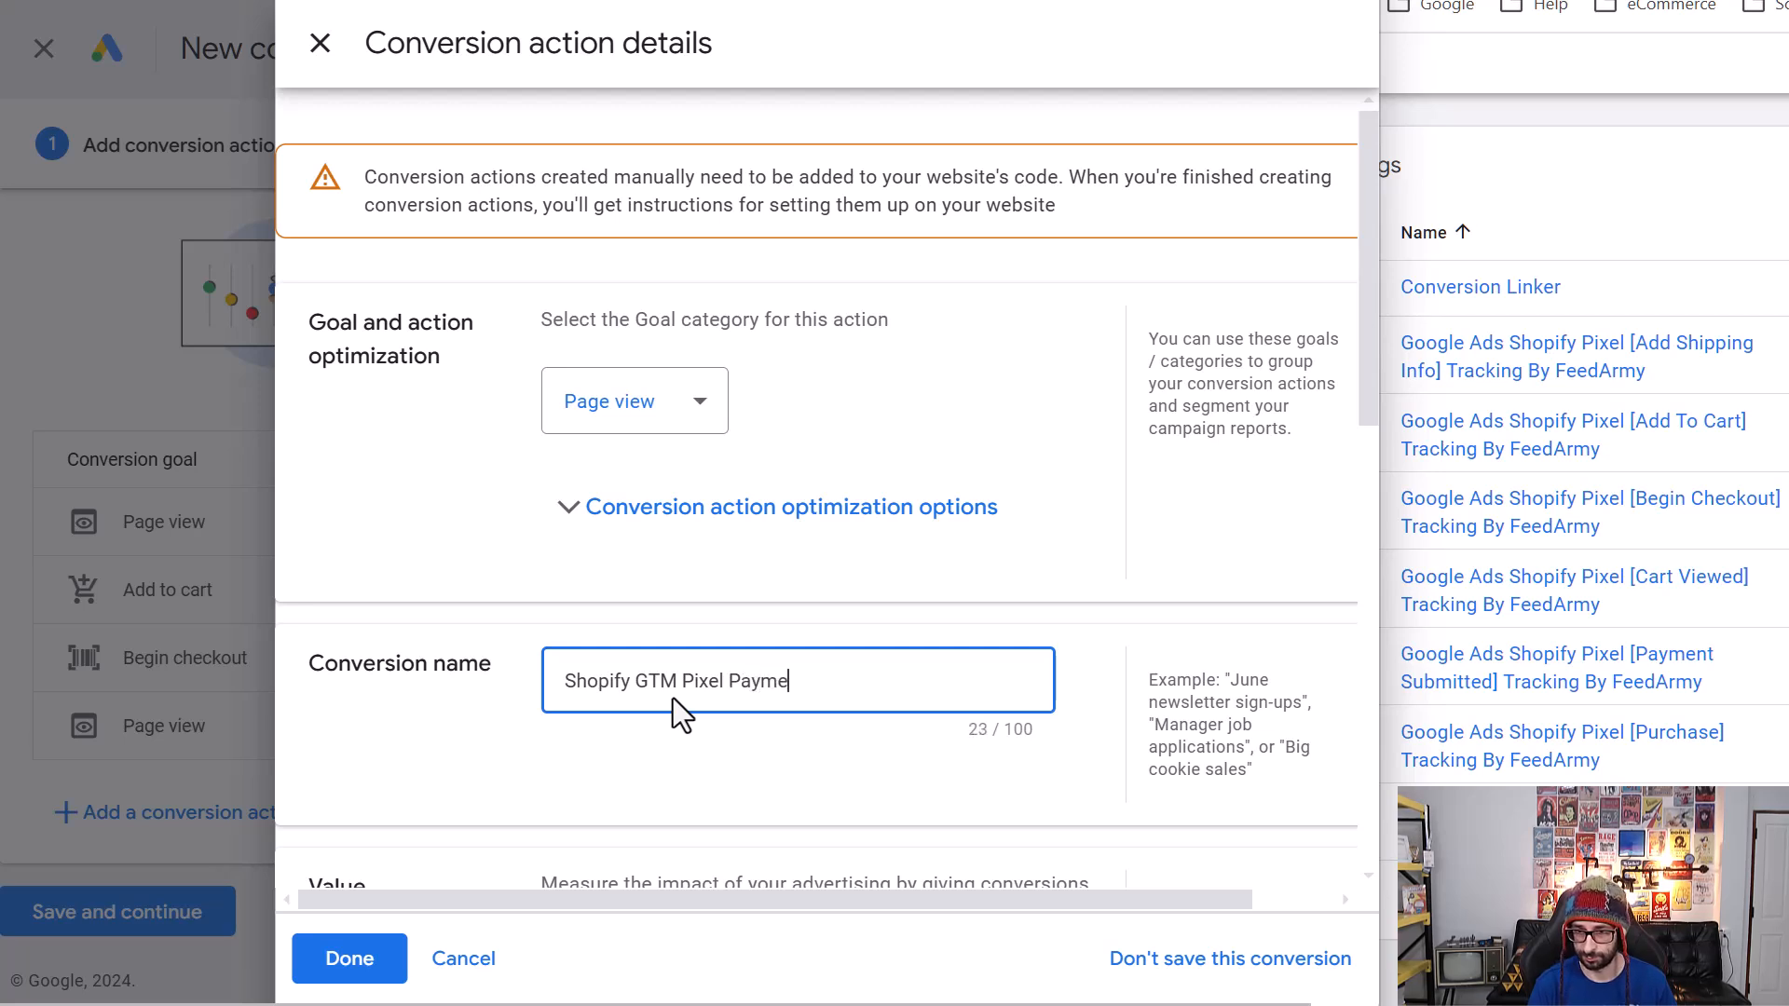
text(nt Submitted)
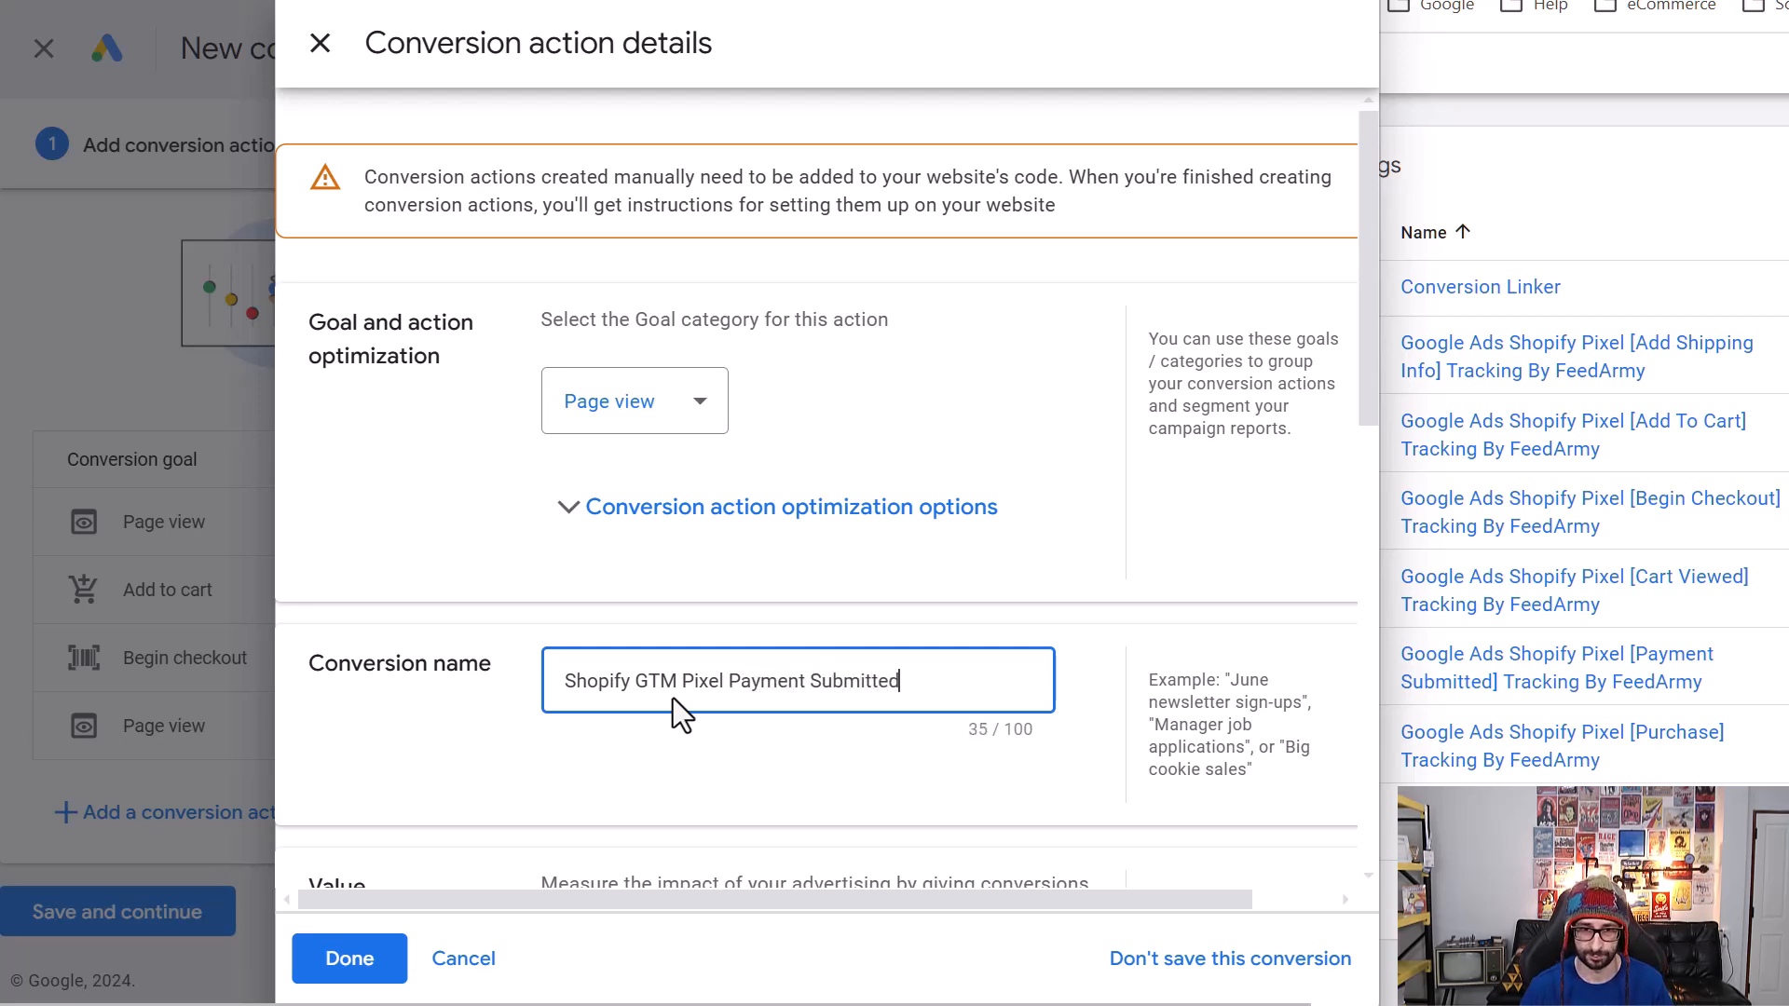
click(349, 962)
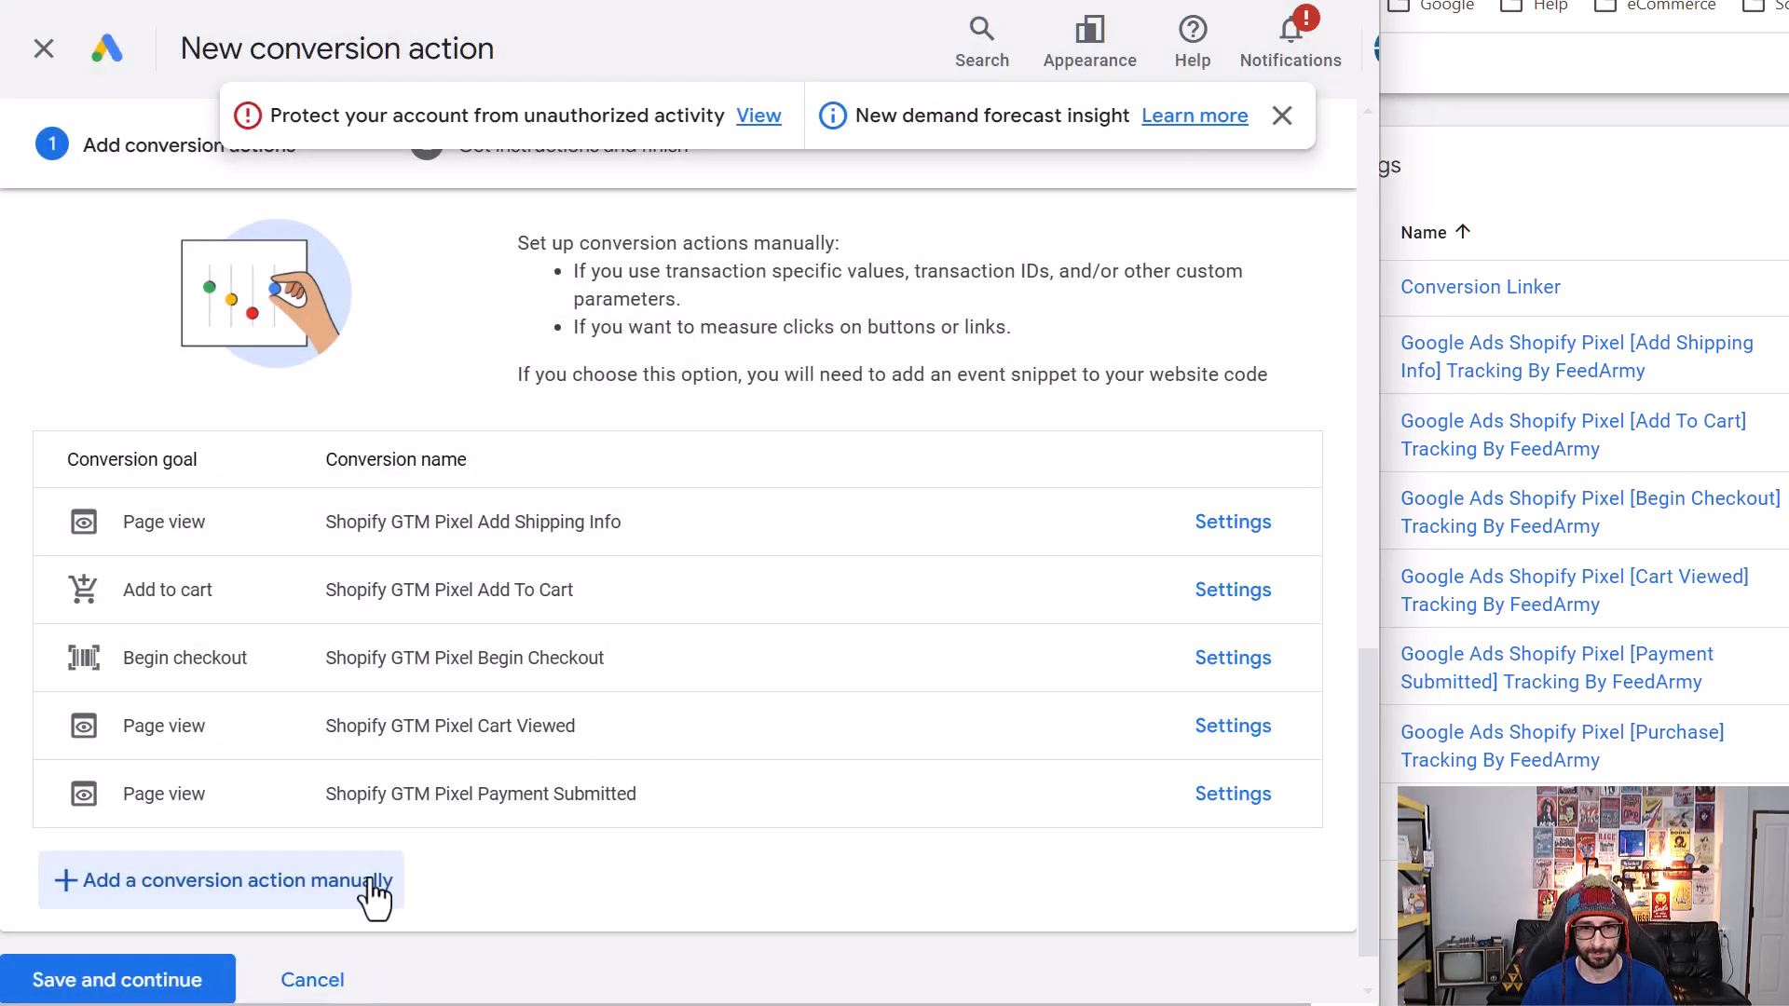
- Manually add a conversion action with the Purchase goal category and name it "Shopify GTM Pixel Purchase"
click(377, 880)
click(619, 410)
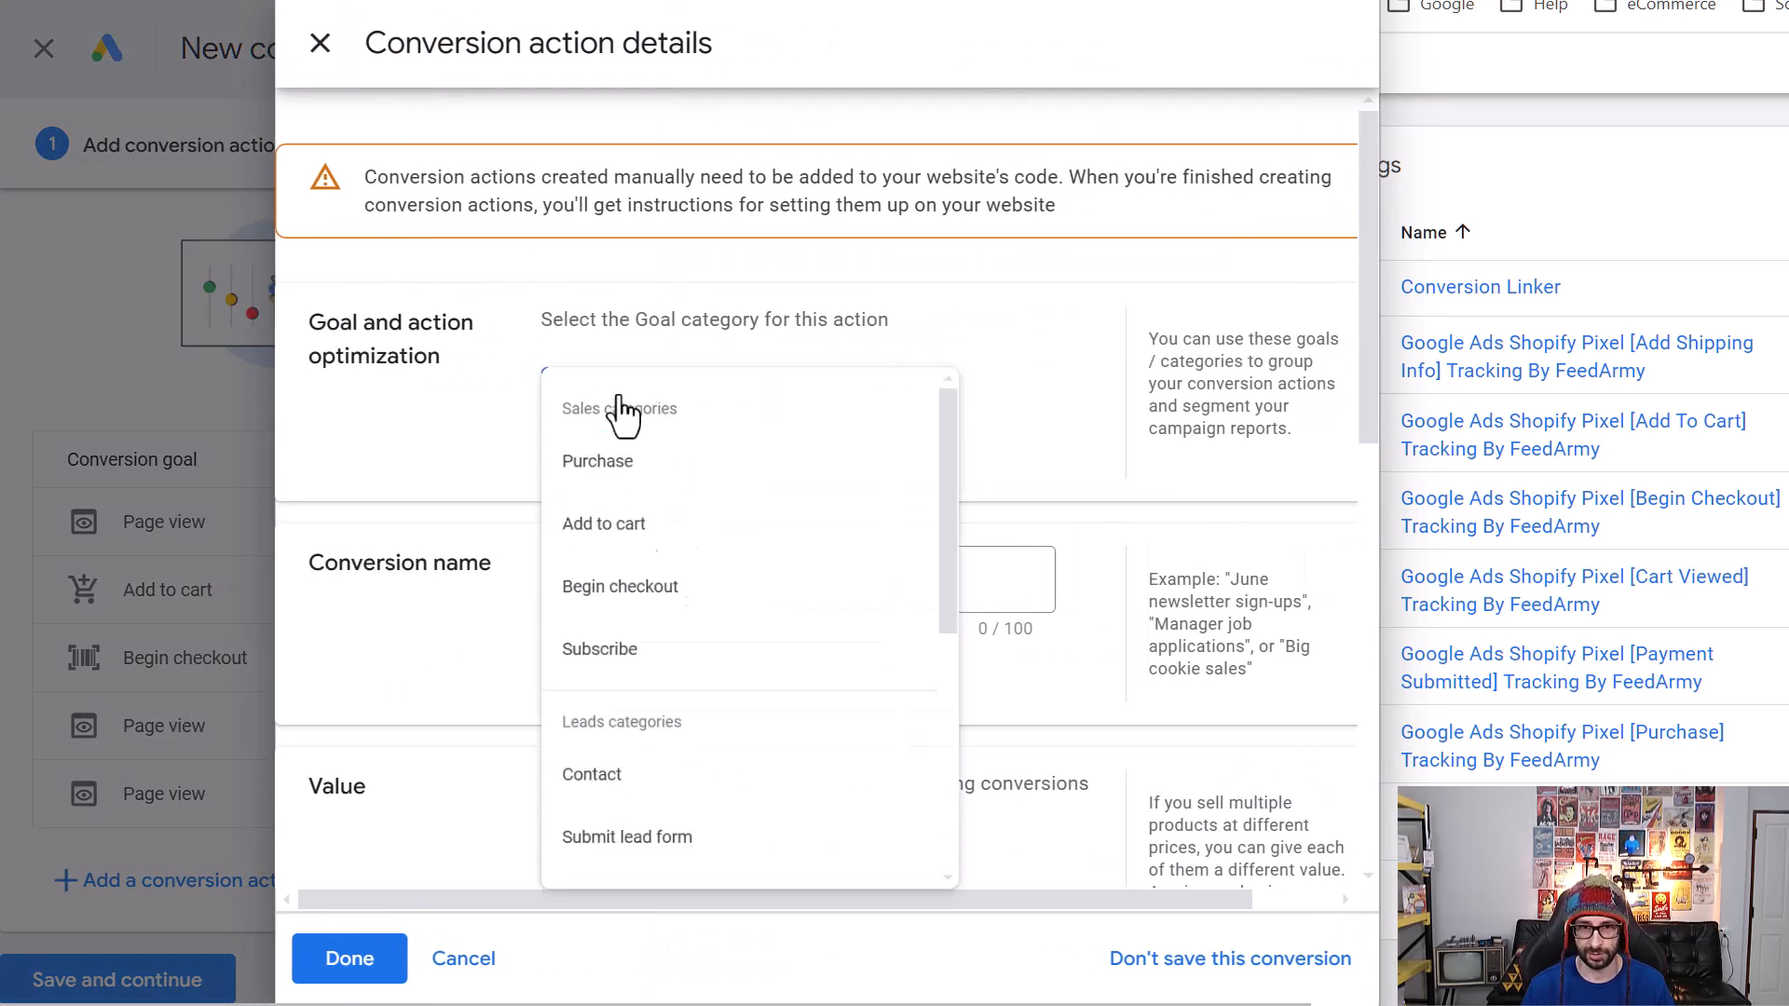
click(591, 504)
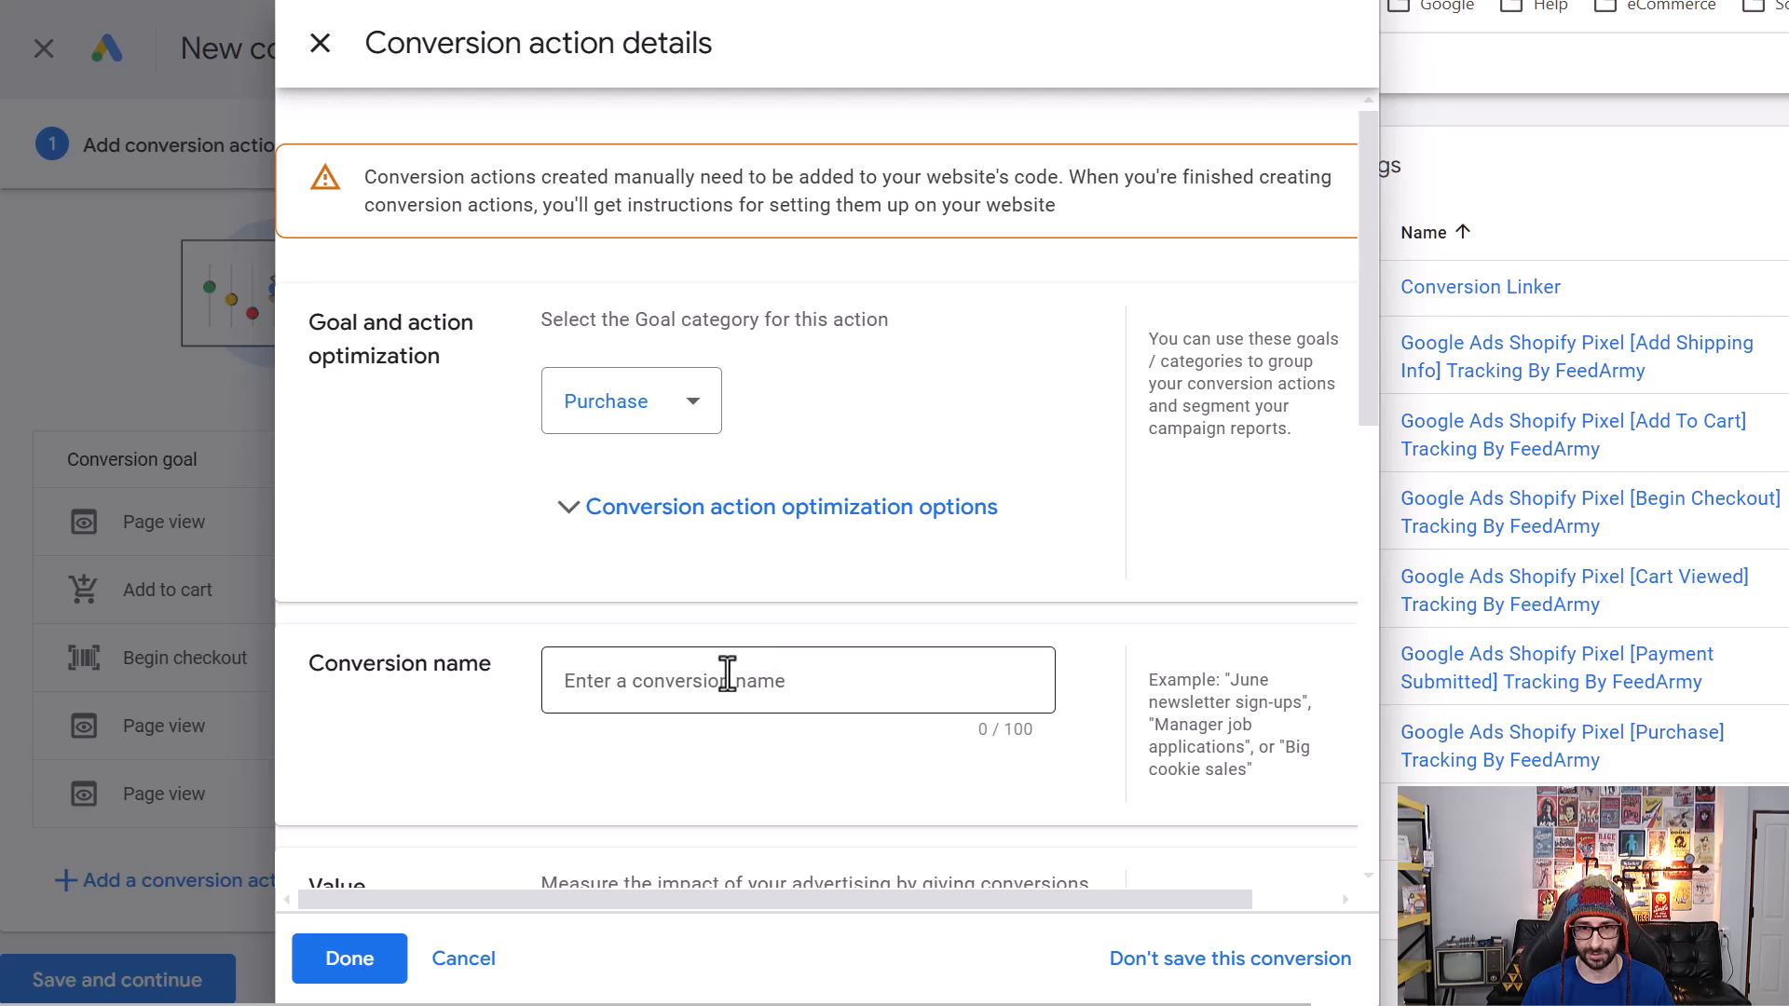
click(732, 520)
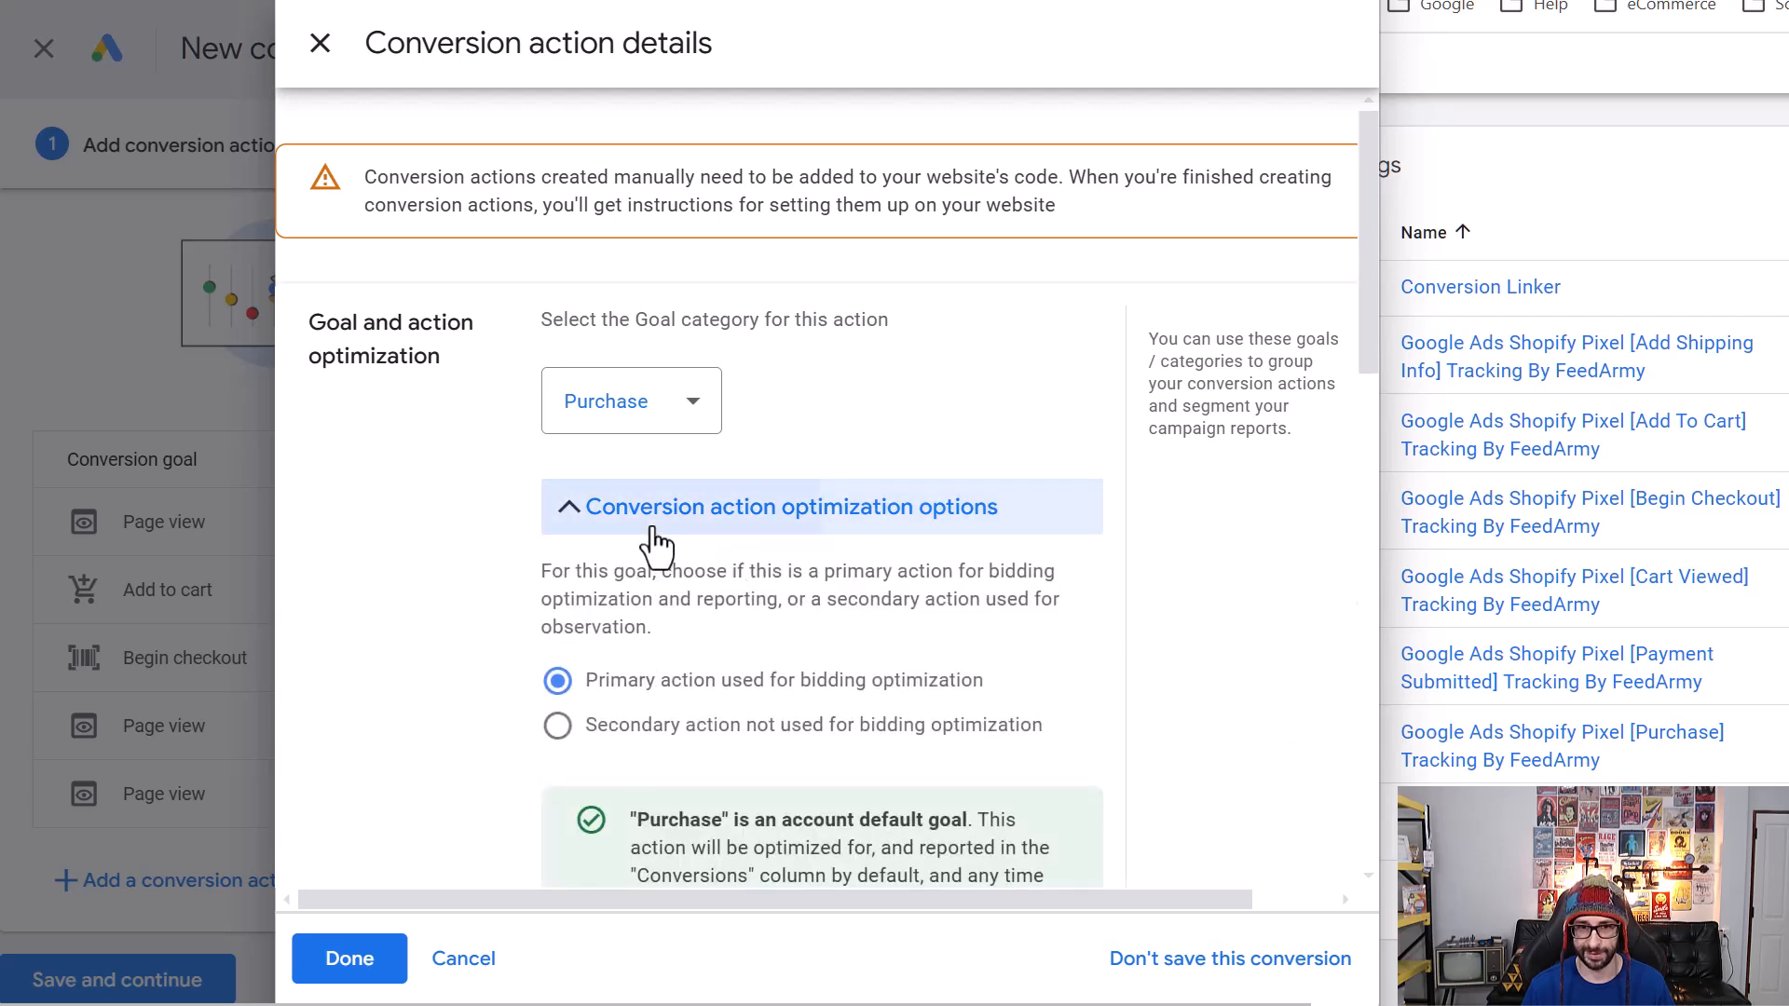
click(756, 519)
click(653, 689)
text(Shopify GTM Pixel)
text(Purchase)
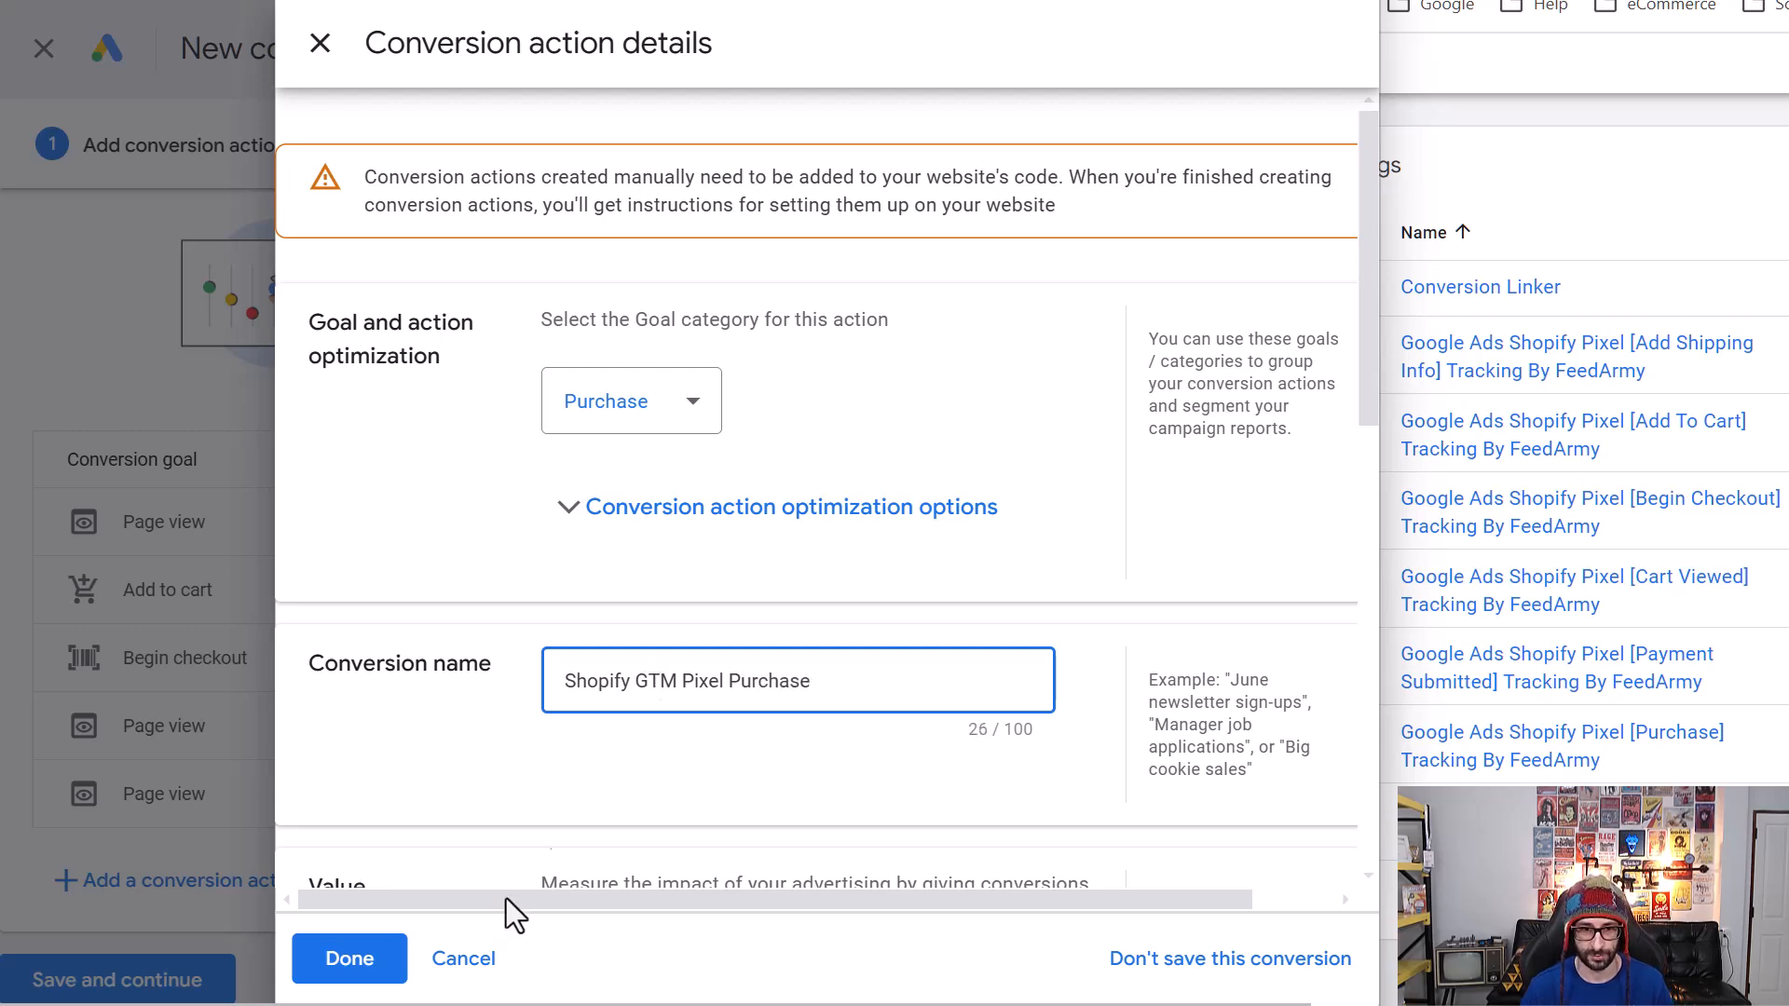
click(351, 969)
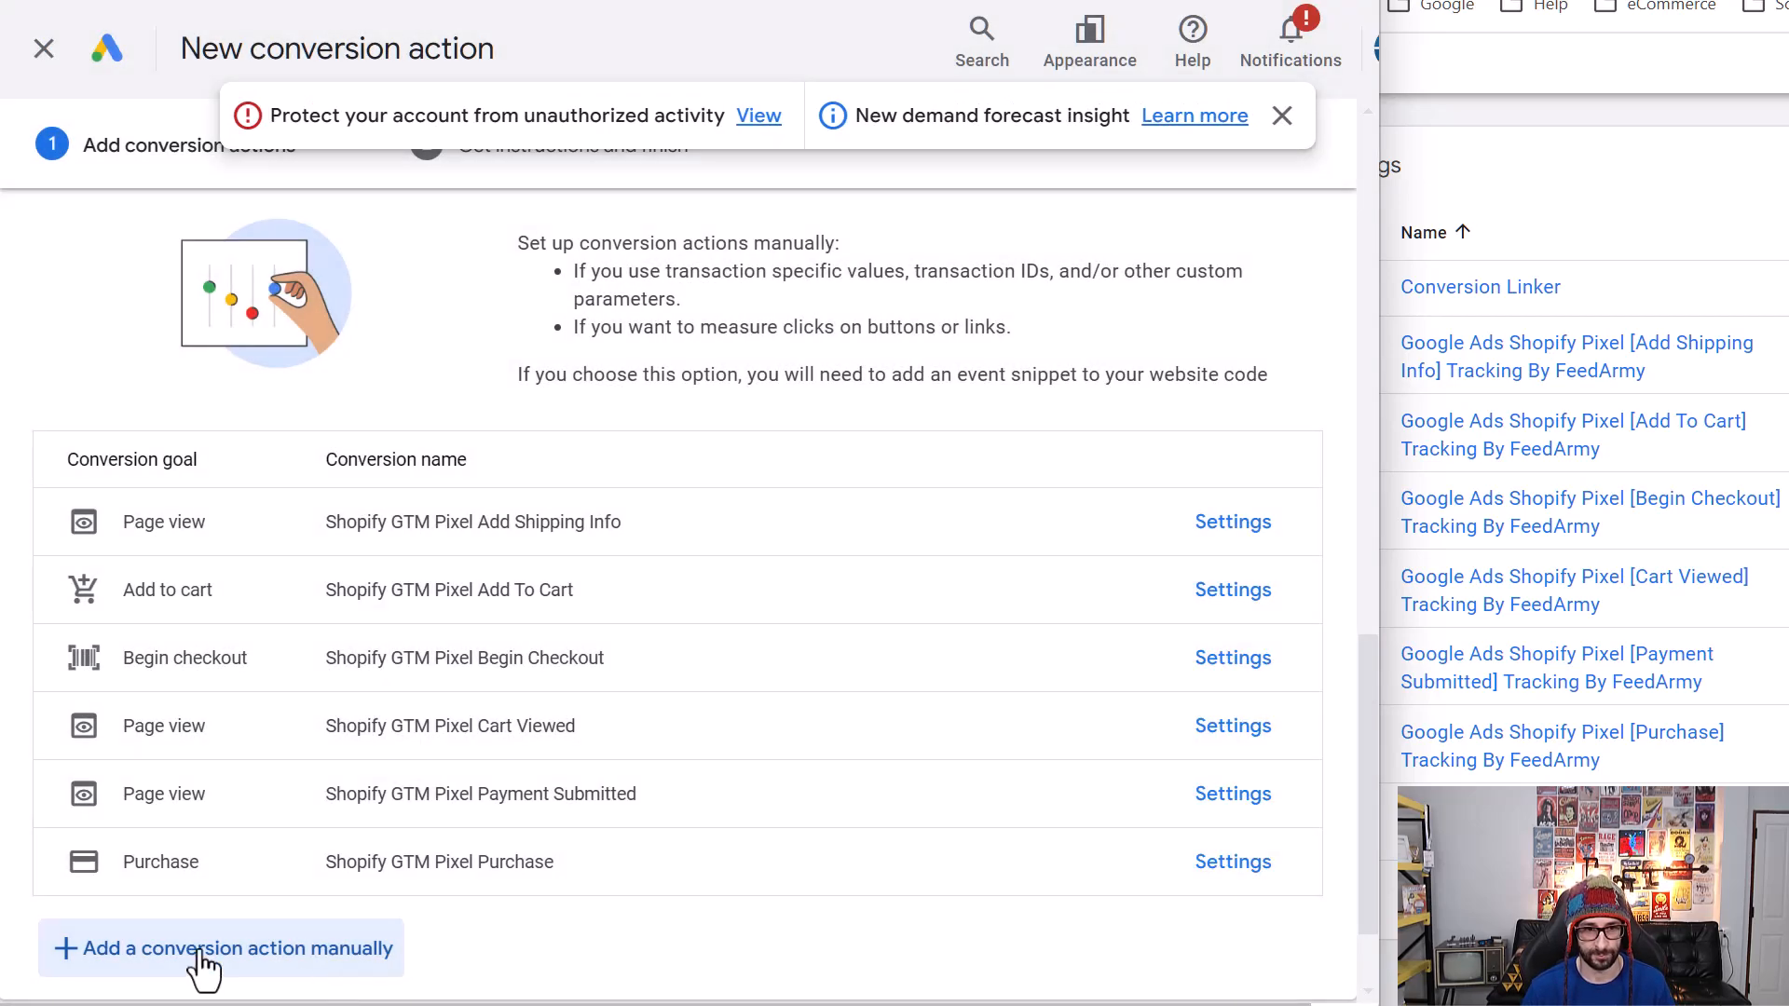
- Manually add a conversion action with the Page view goal category and name it "Shopify GTM Pixel Search"
click(199, 950)
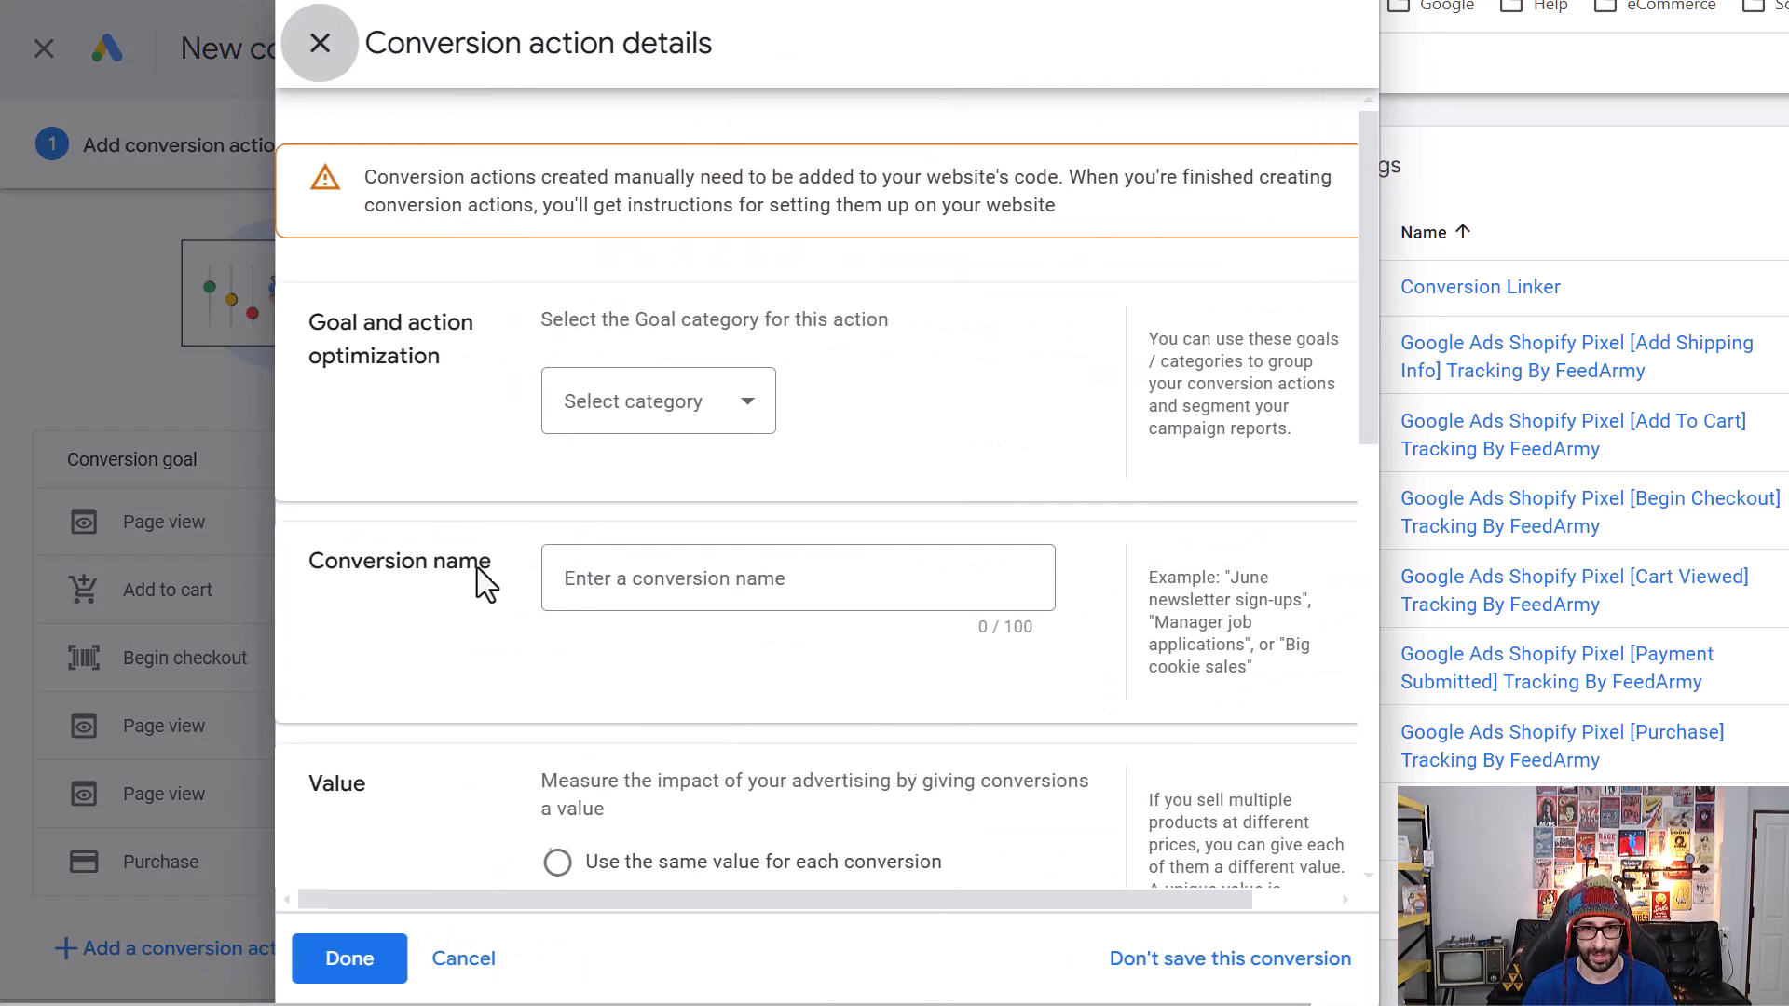
click(669, 410)
scroll(695, 554, down, 5)
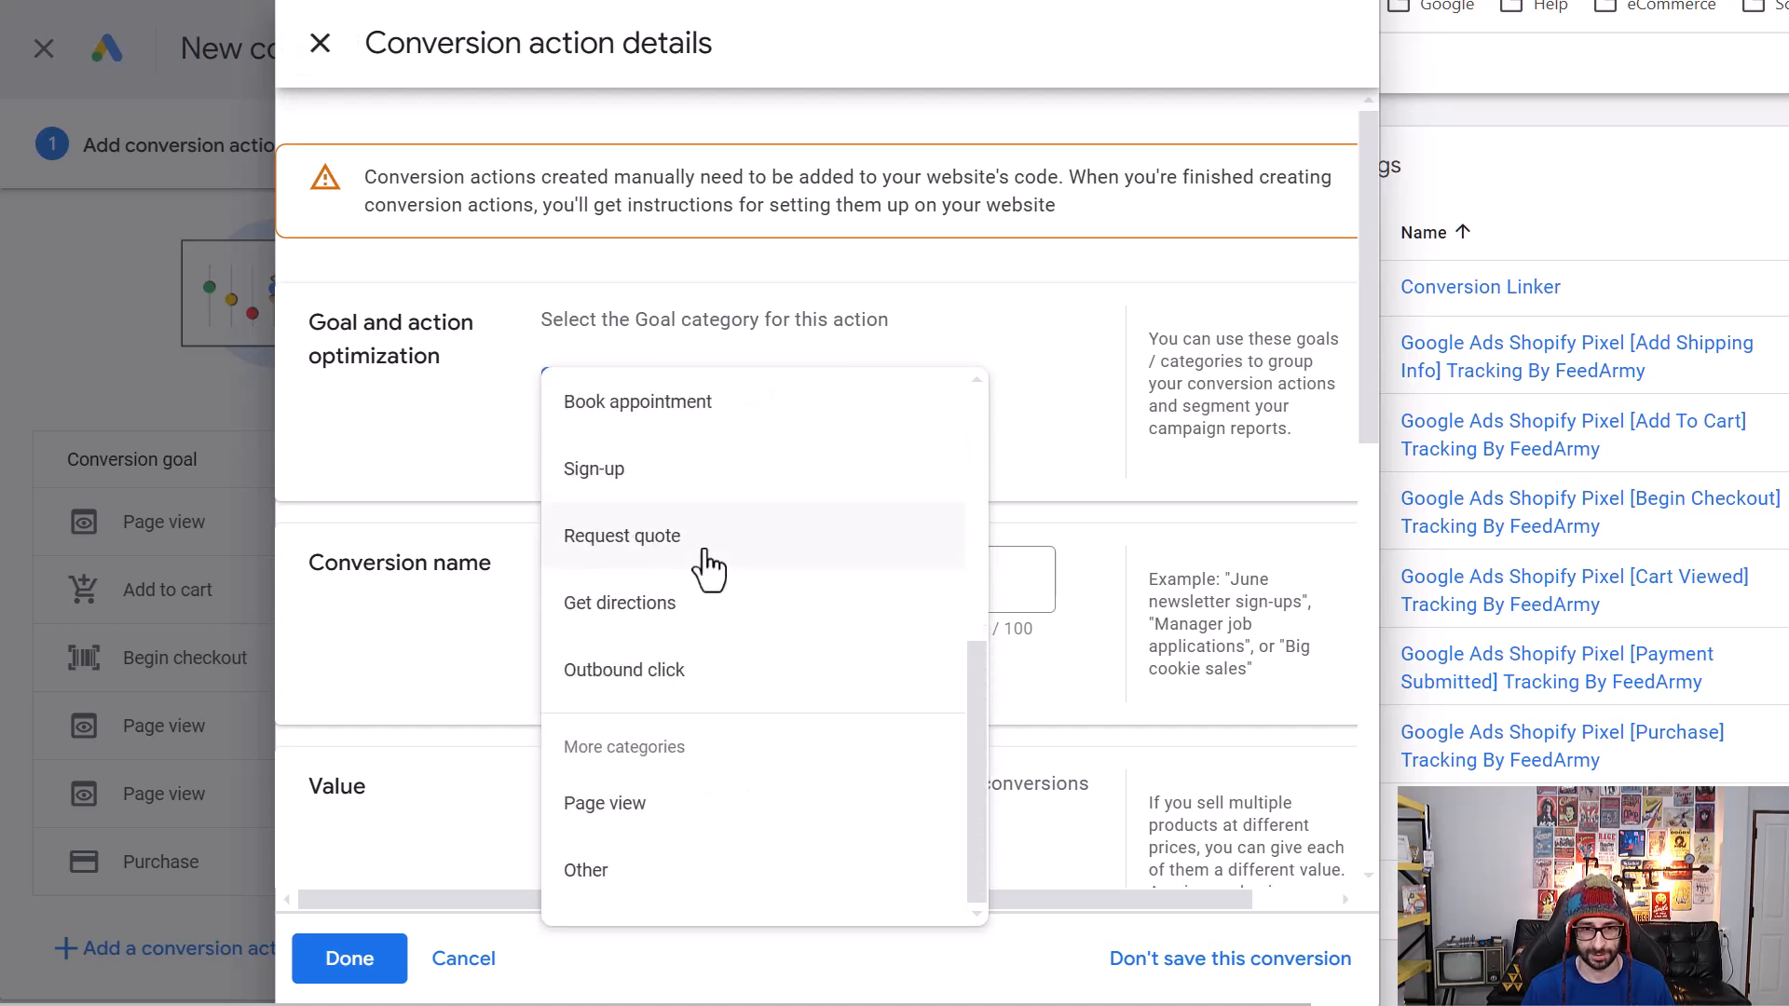
click(629, 804)
click(661, 526)
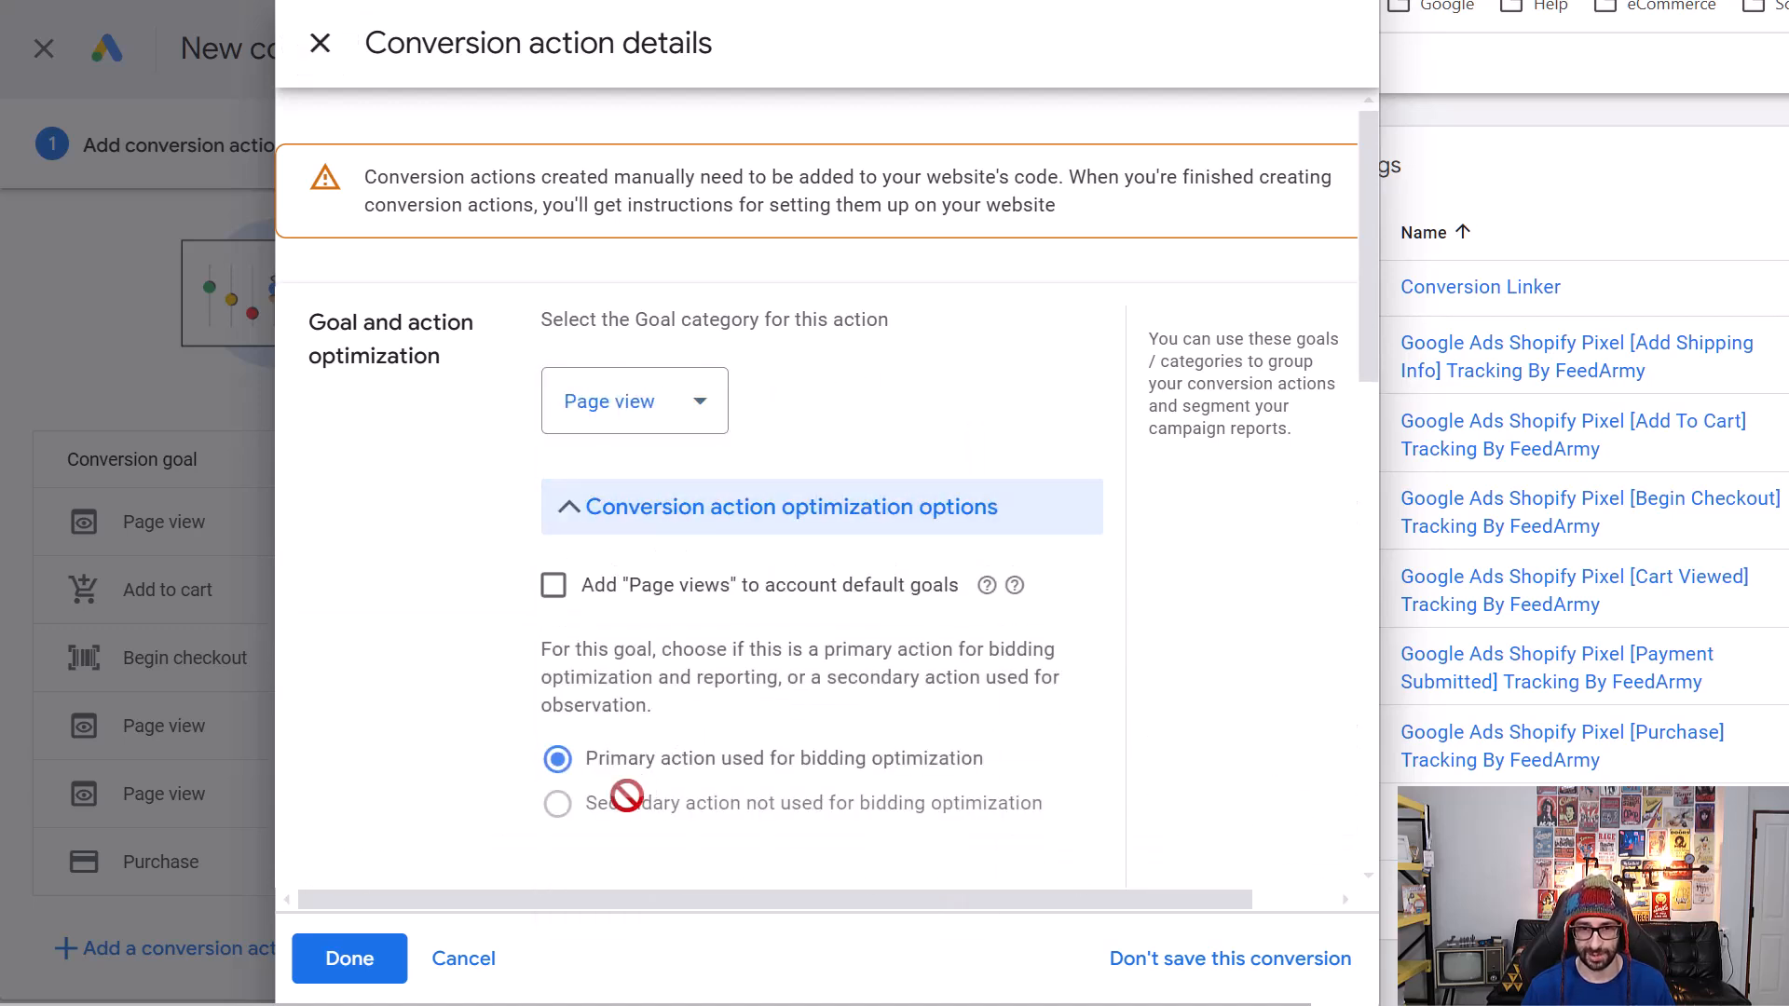
scroll(606, 652, down, 5)
click(667, 433)
text(Shopify GTM Pixel )
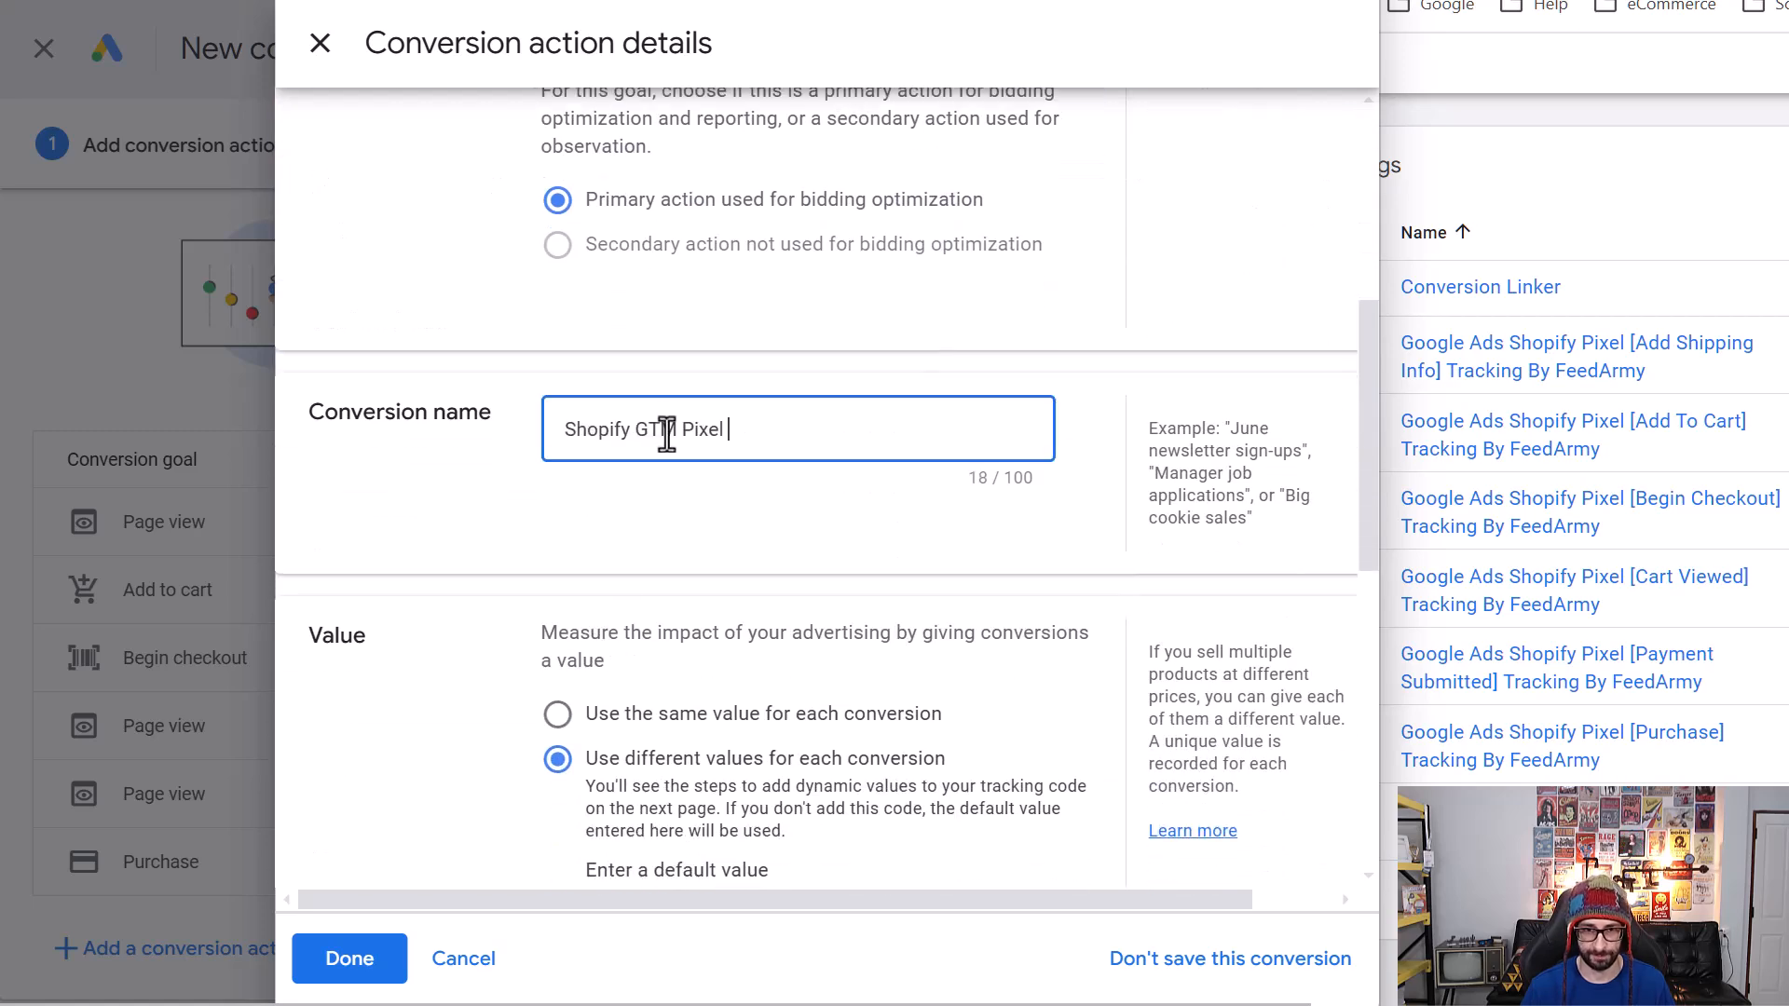
text(Search)
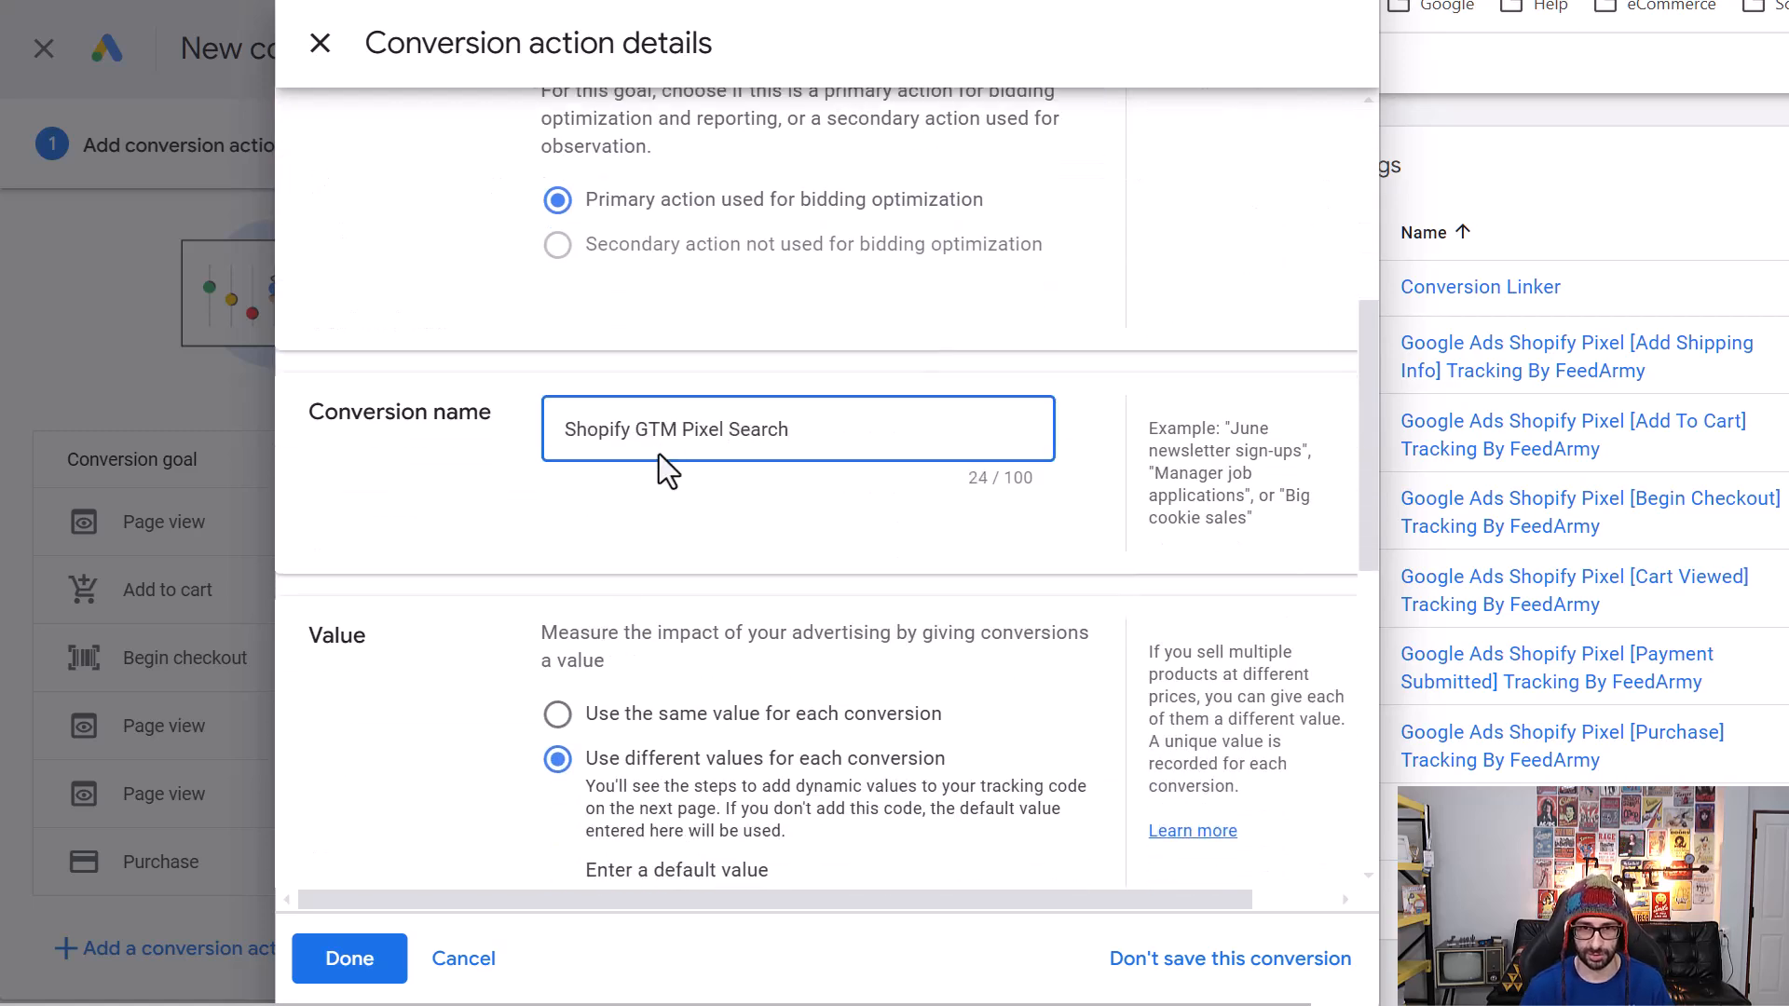
click(354, 957)
- Manually add a conversion action with the Page view goal category and name it "Shopify GTM Pixel View Collection"
scroll(376, 769, down, 2)
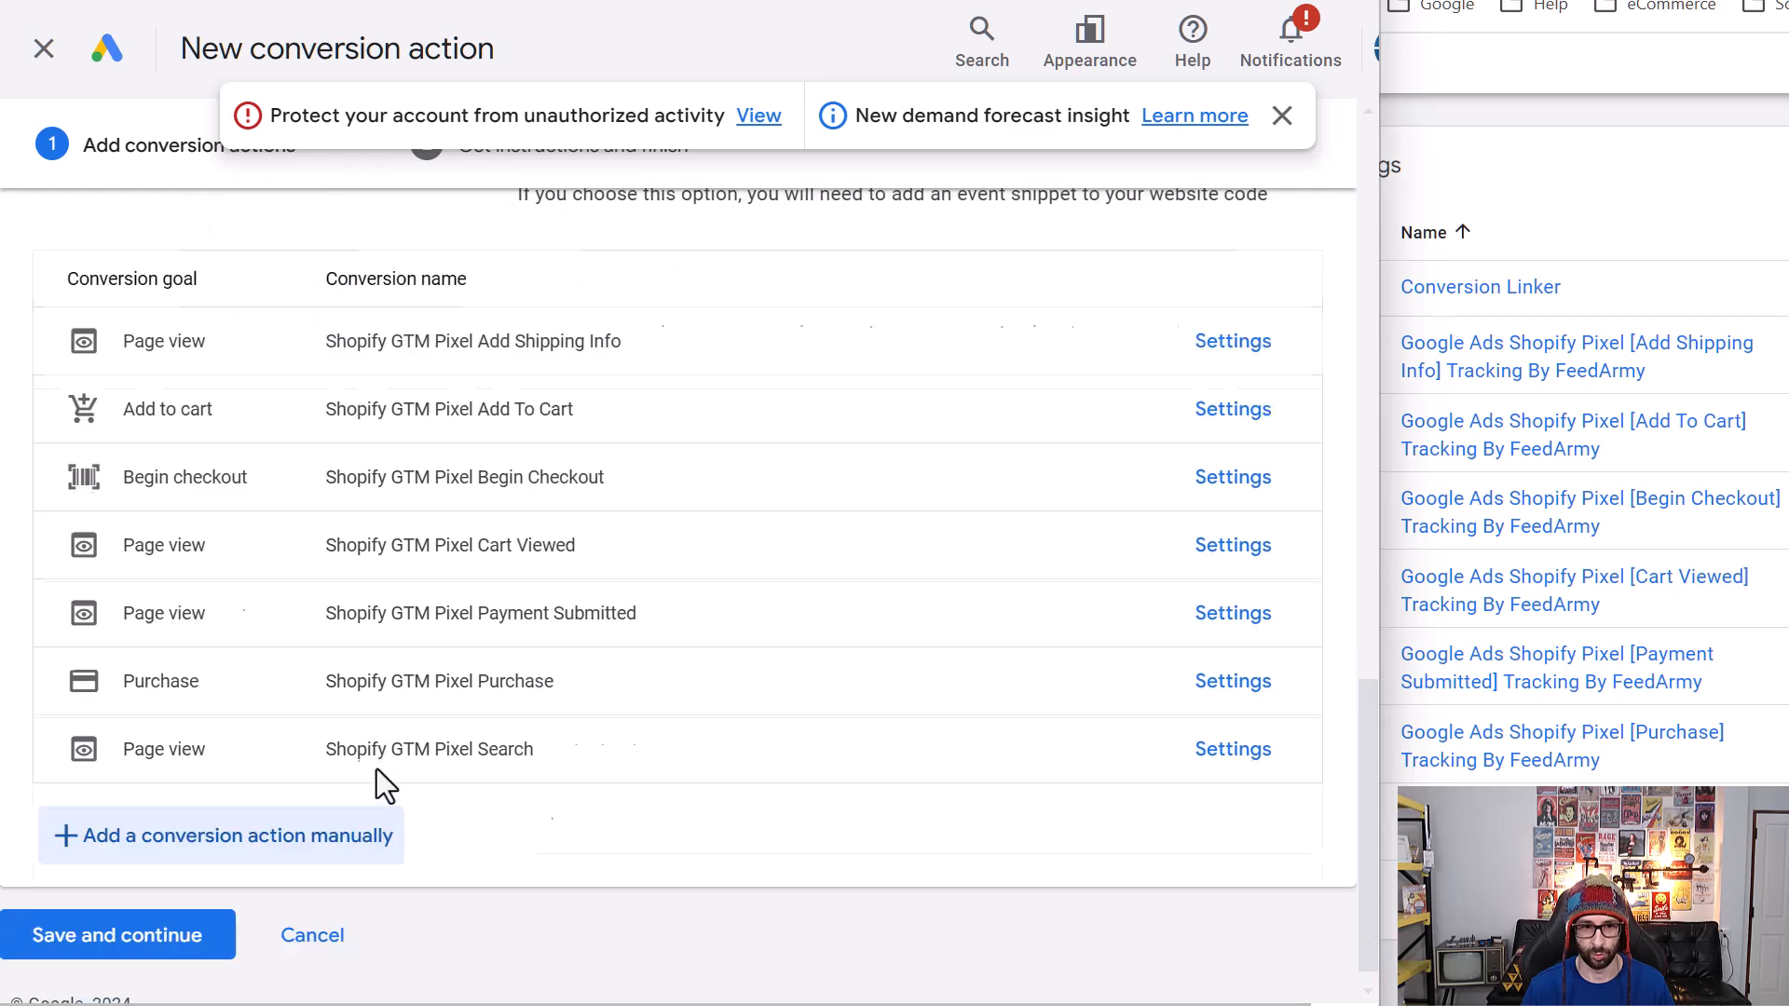
click(299, 836)
click(653, 415)
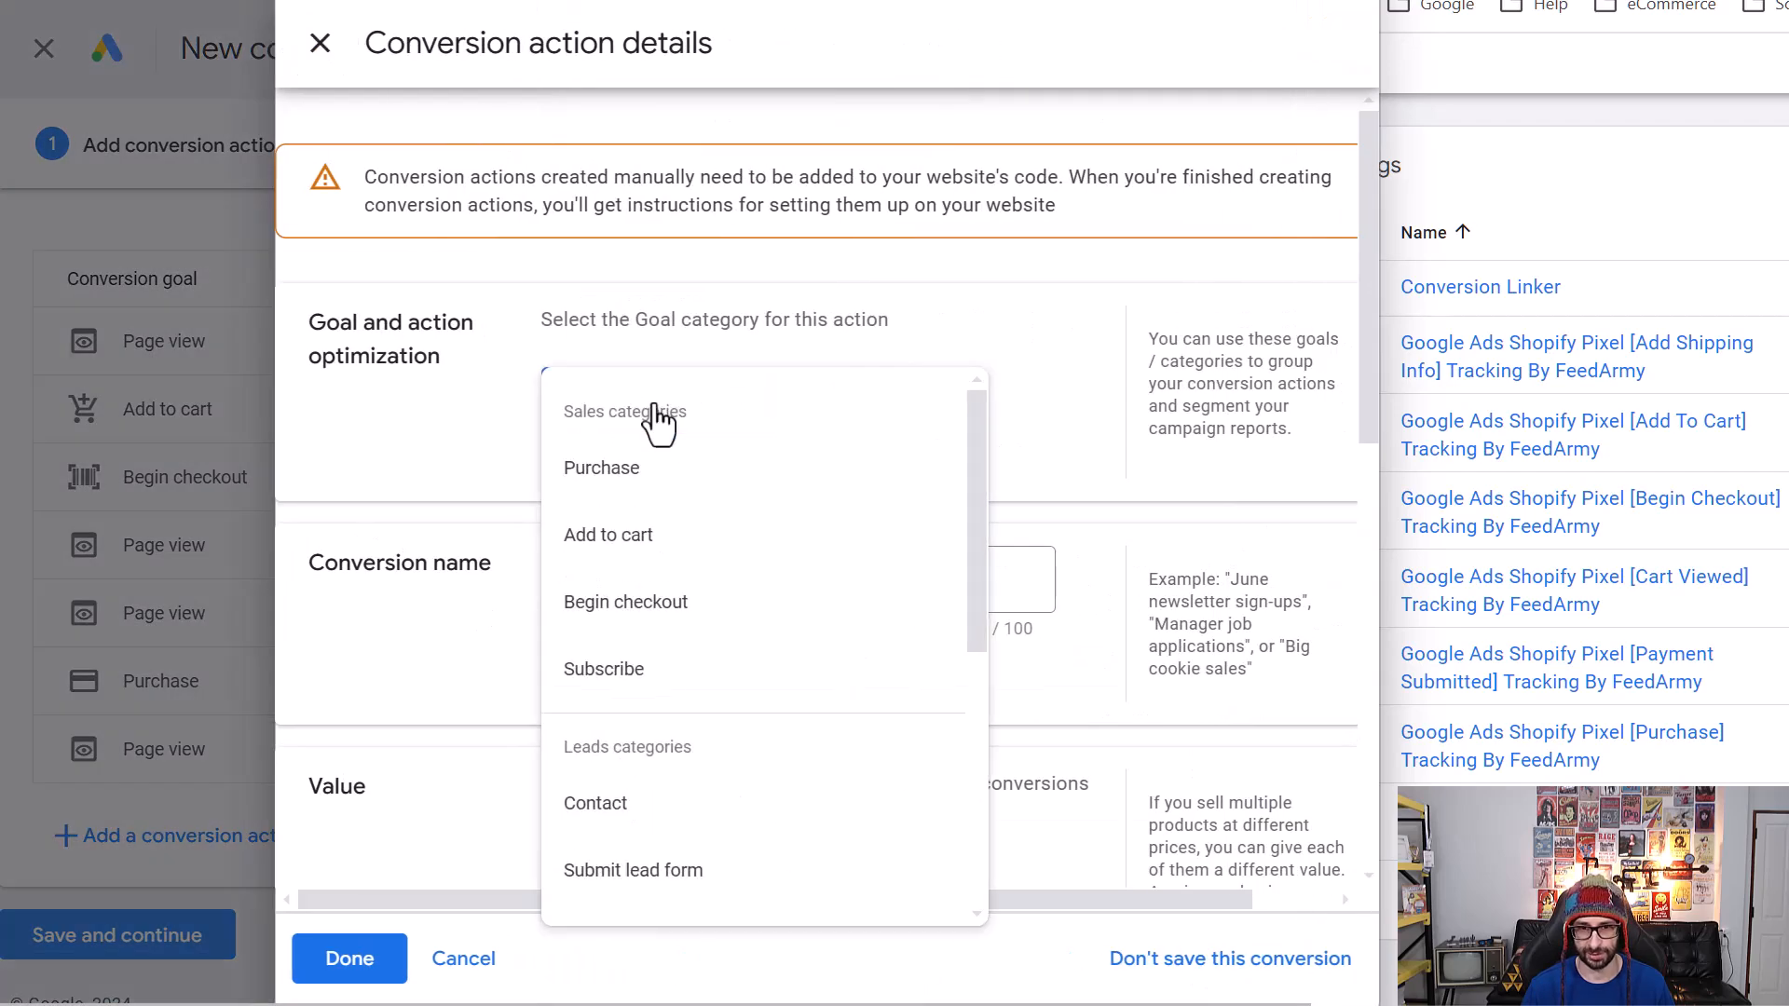
scroll(652, 816, down, 5)
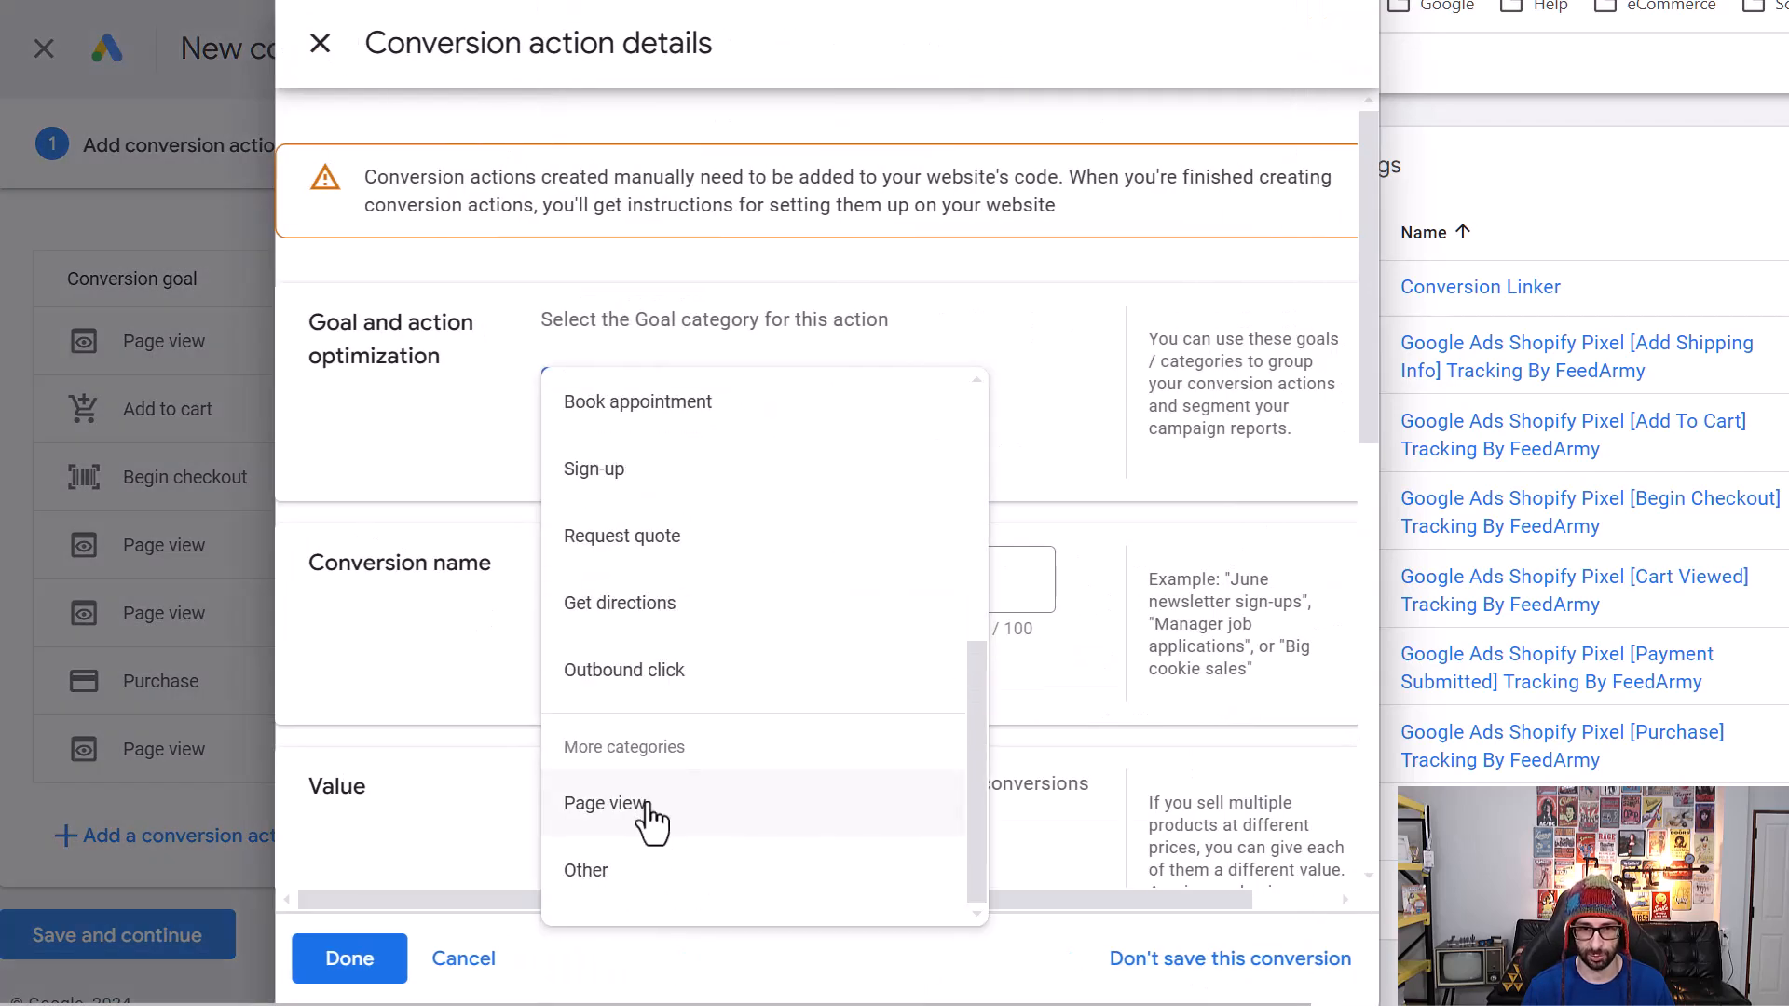
click(650, 811)
click(717, 510)
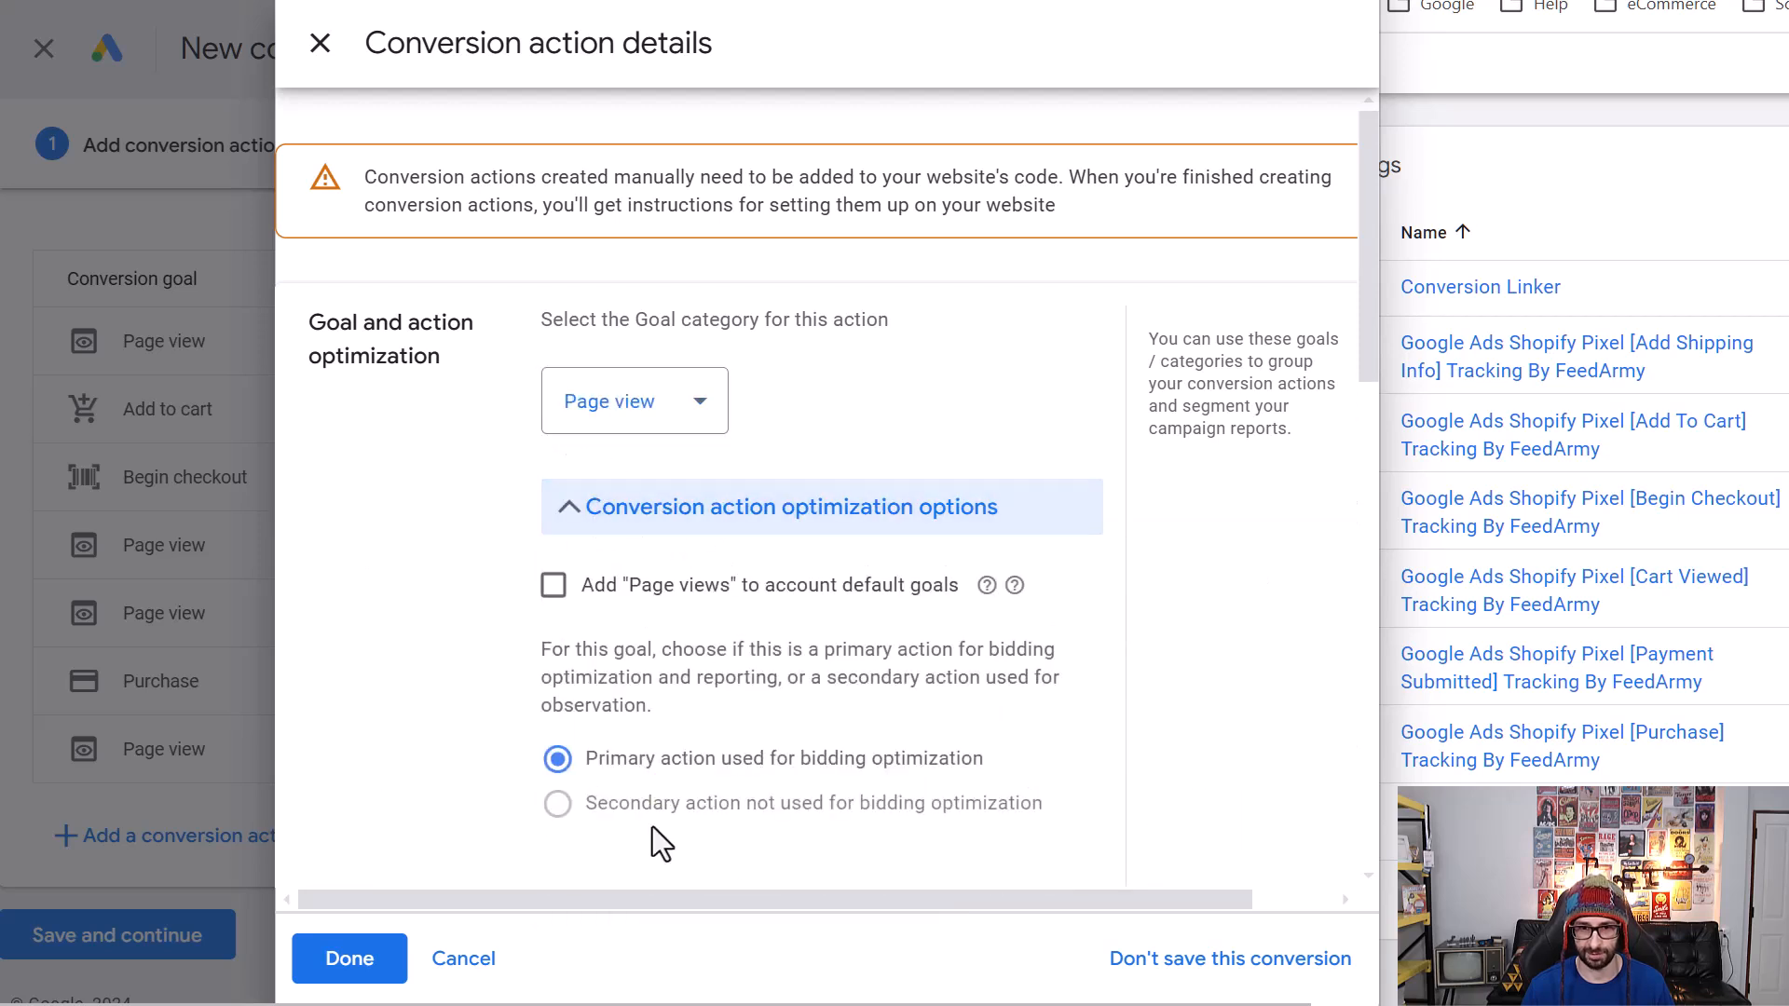
click(610, 513)
click(634, 660)
text(Shopify GTM Pixel )
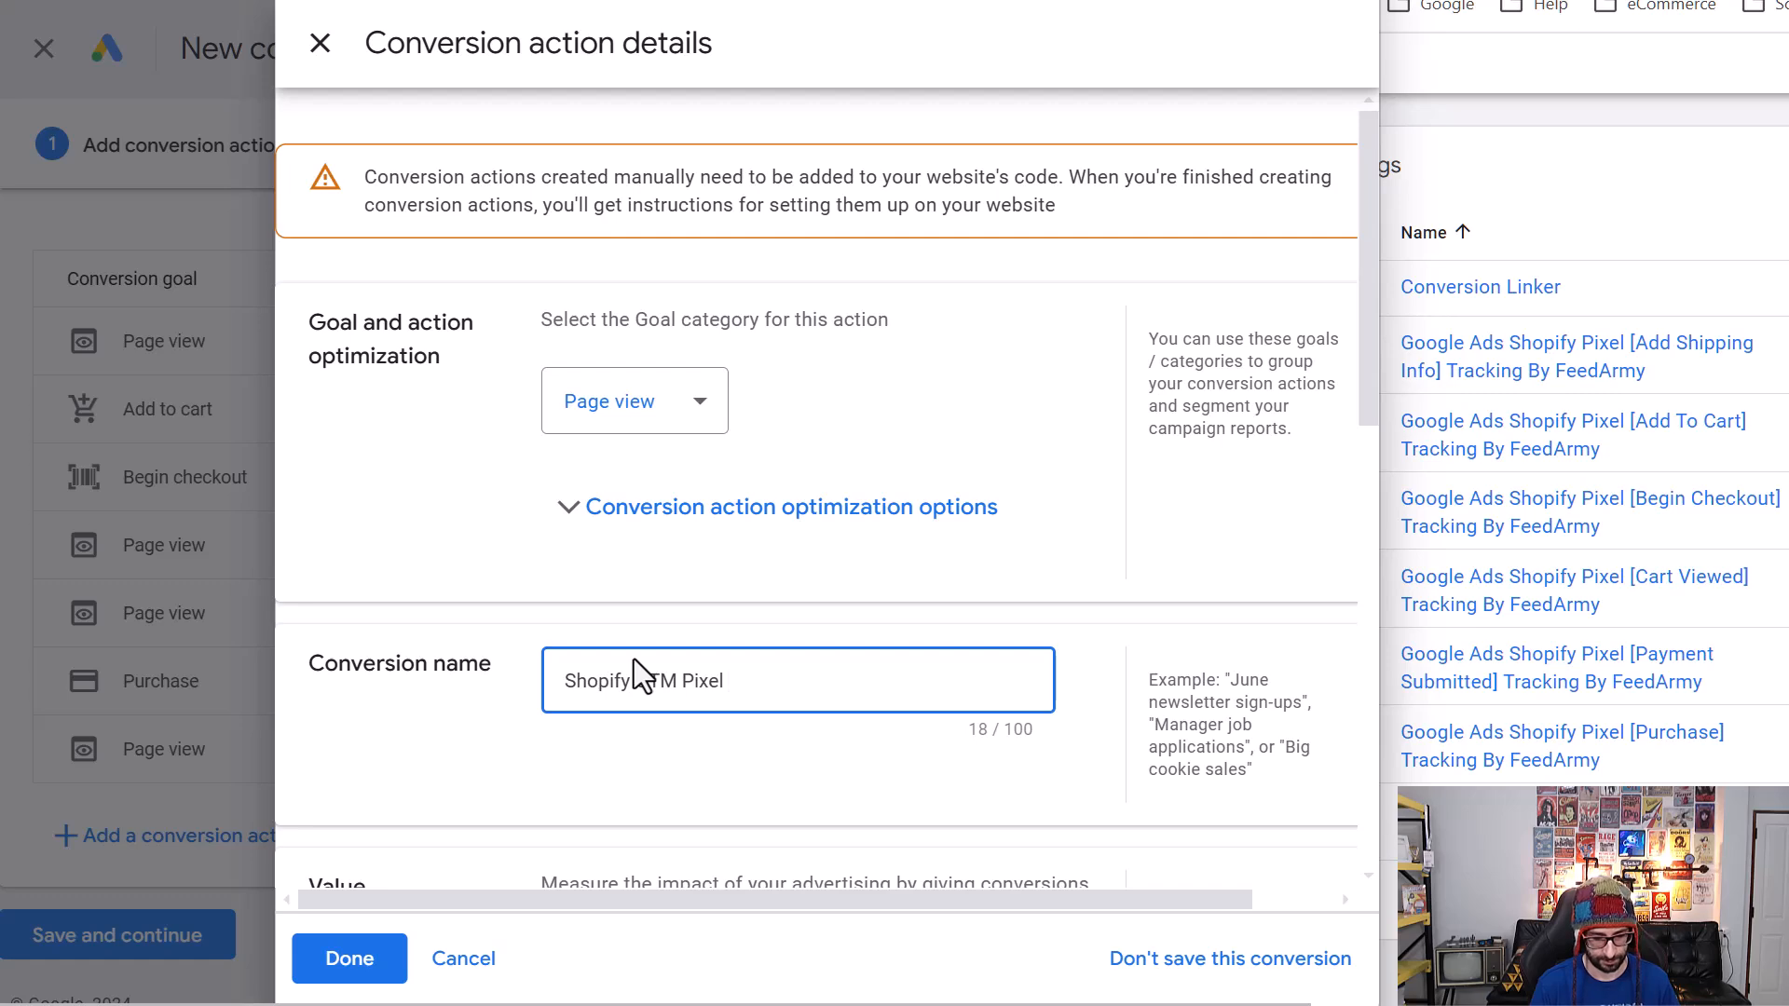
text(View Collection)
click(384, 955)
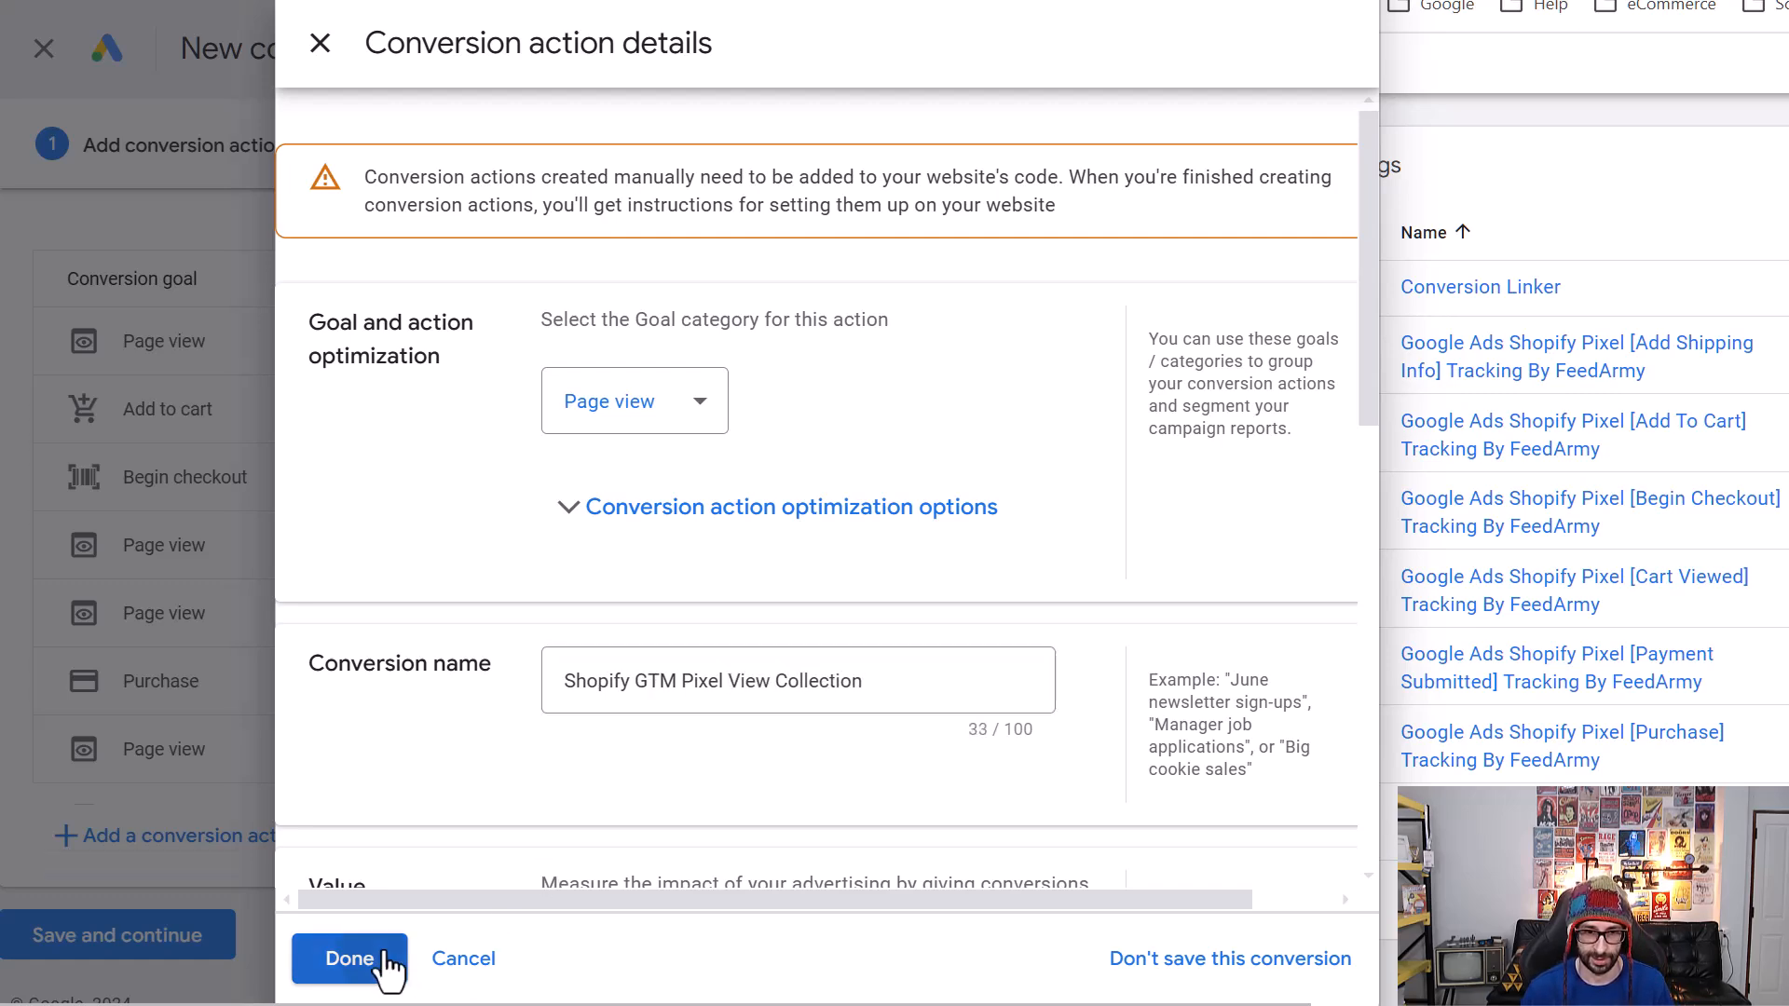
- Save the conversion actions and show the Google Tag Manager setup instructions with the conversion ID and conversion labels
scroll(386, 807, down, 1)
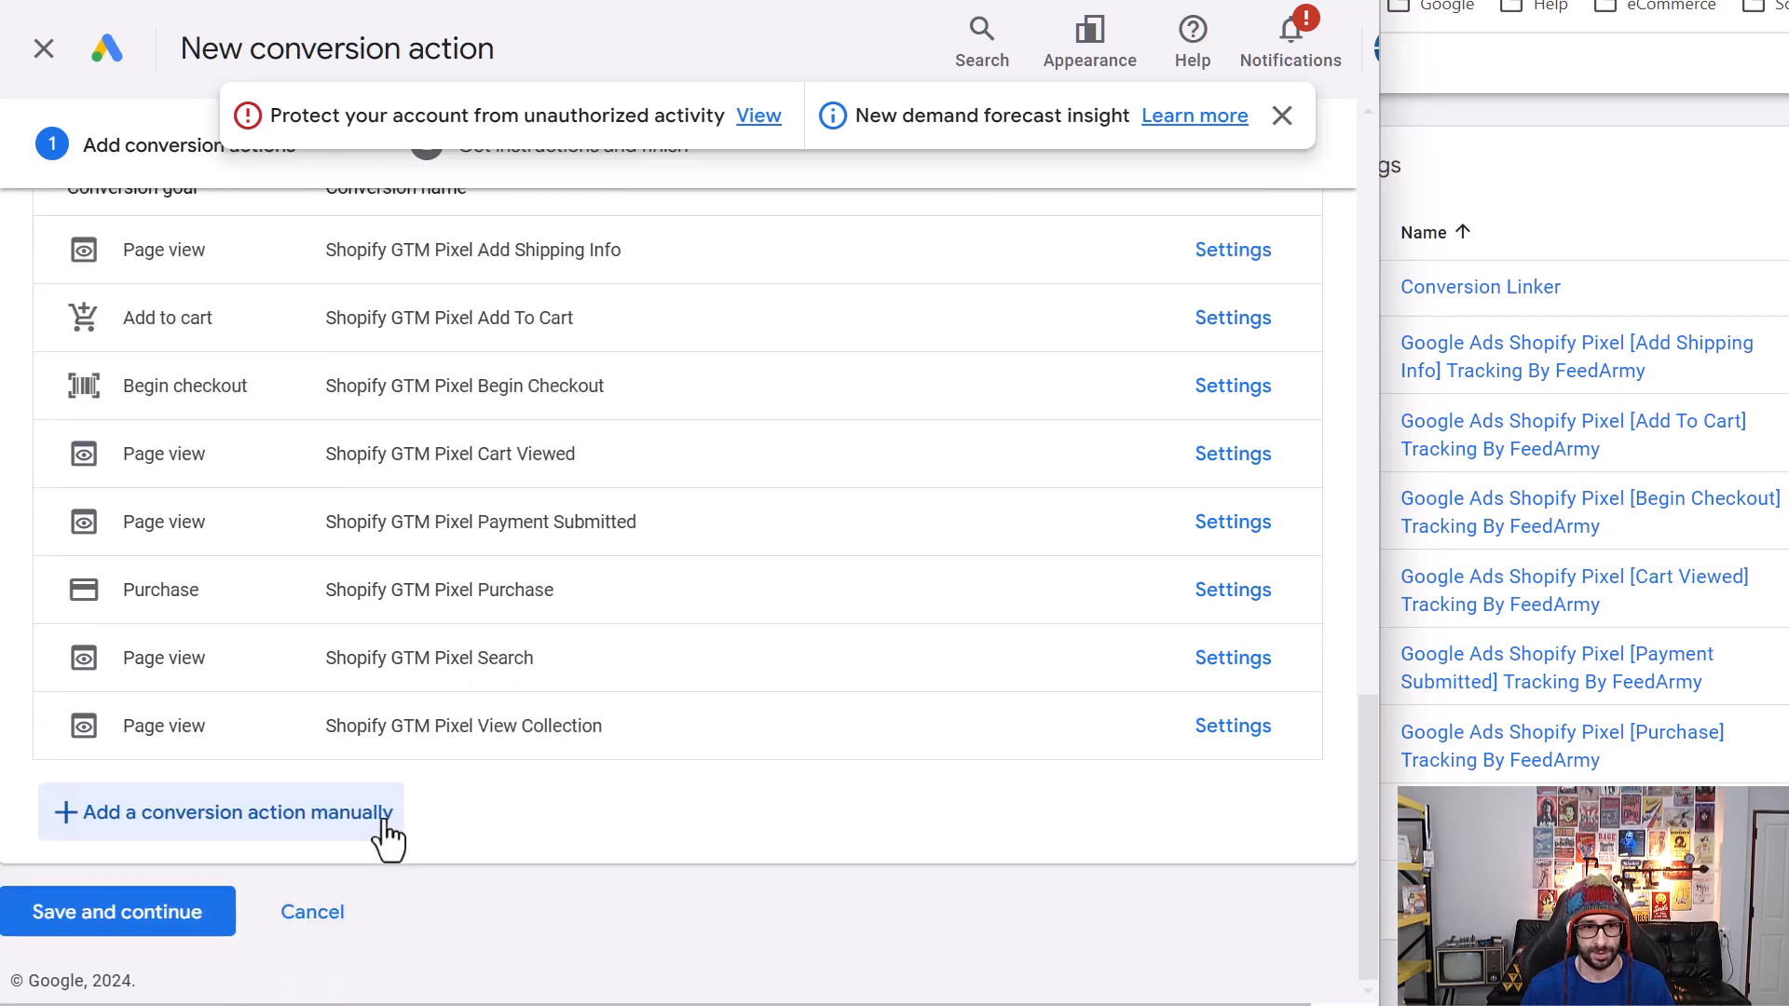
click(147, 947)
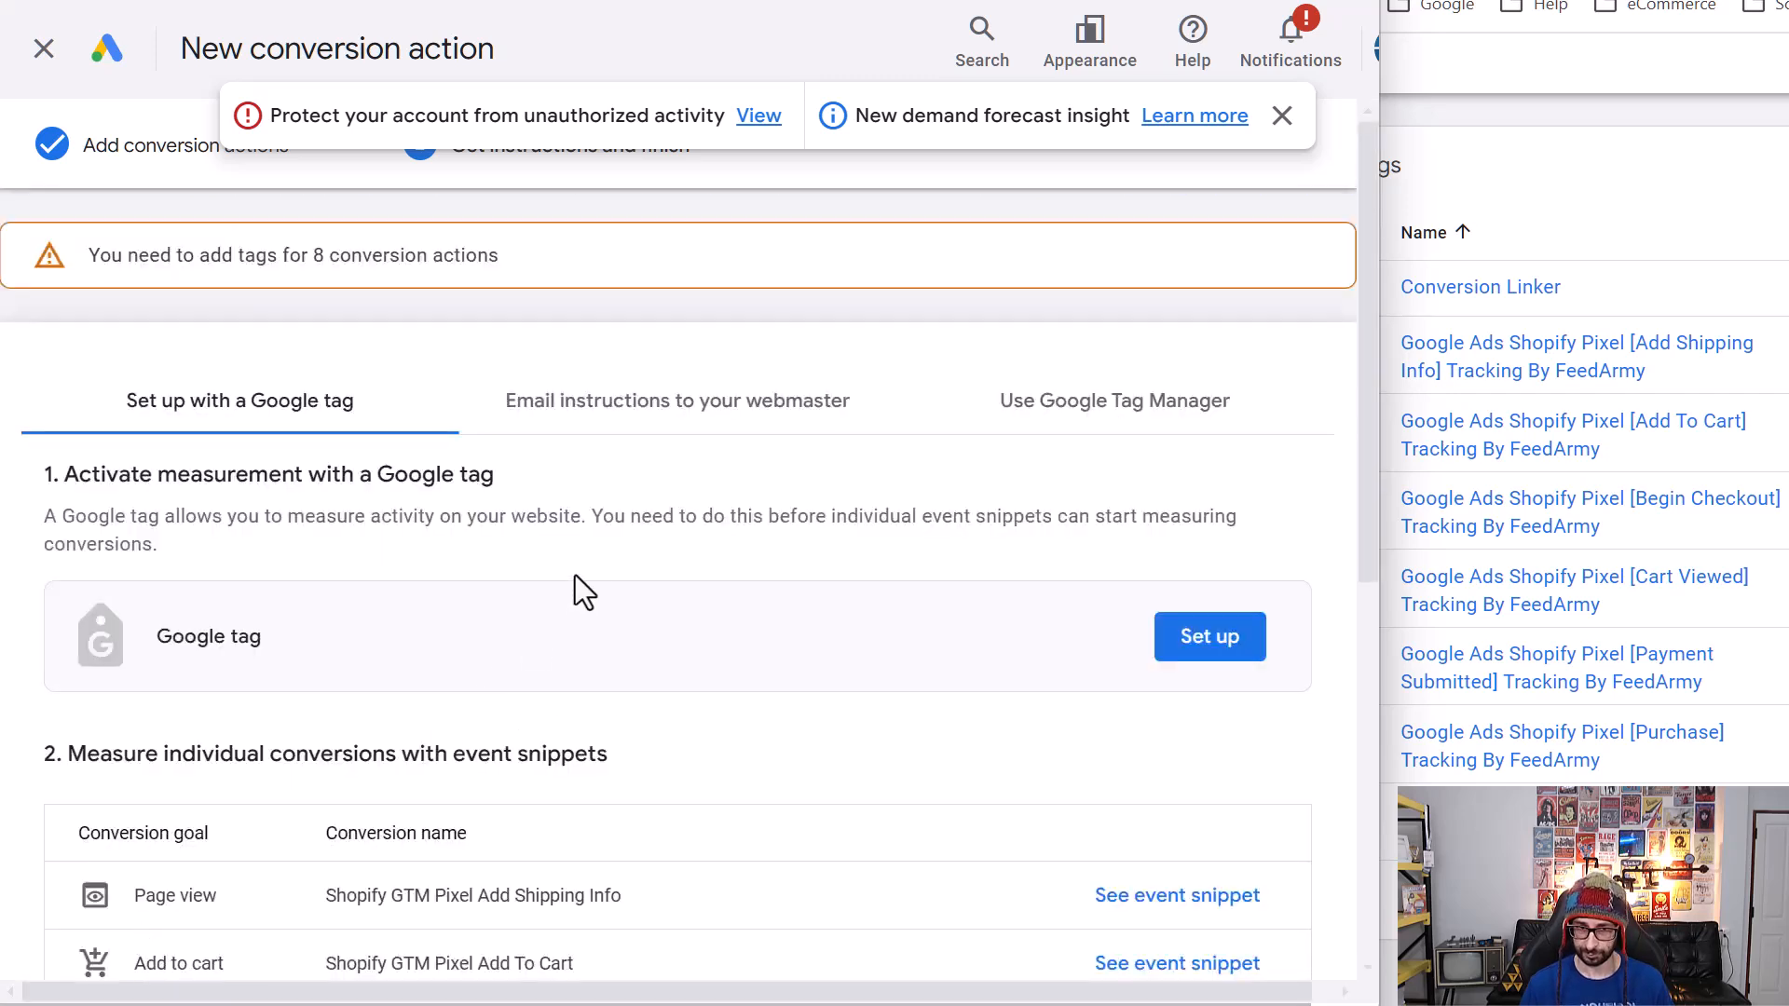
click(1131, 433)
scroll(726, 537, down, 3)
scroll(112, 504, down, 2)
scroll(112, 466, up, 3)
scroll(89, 500, down, 3)
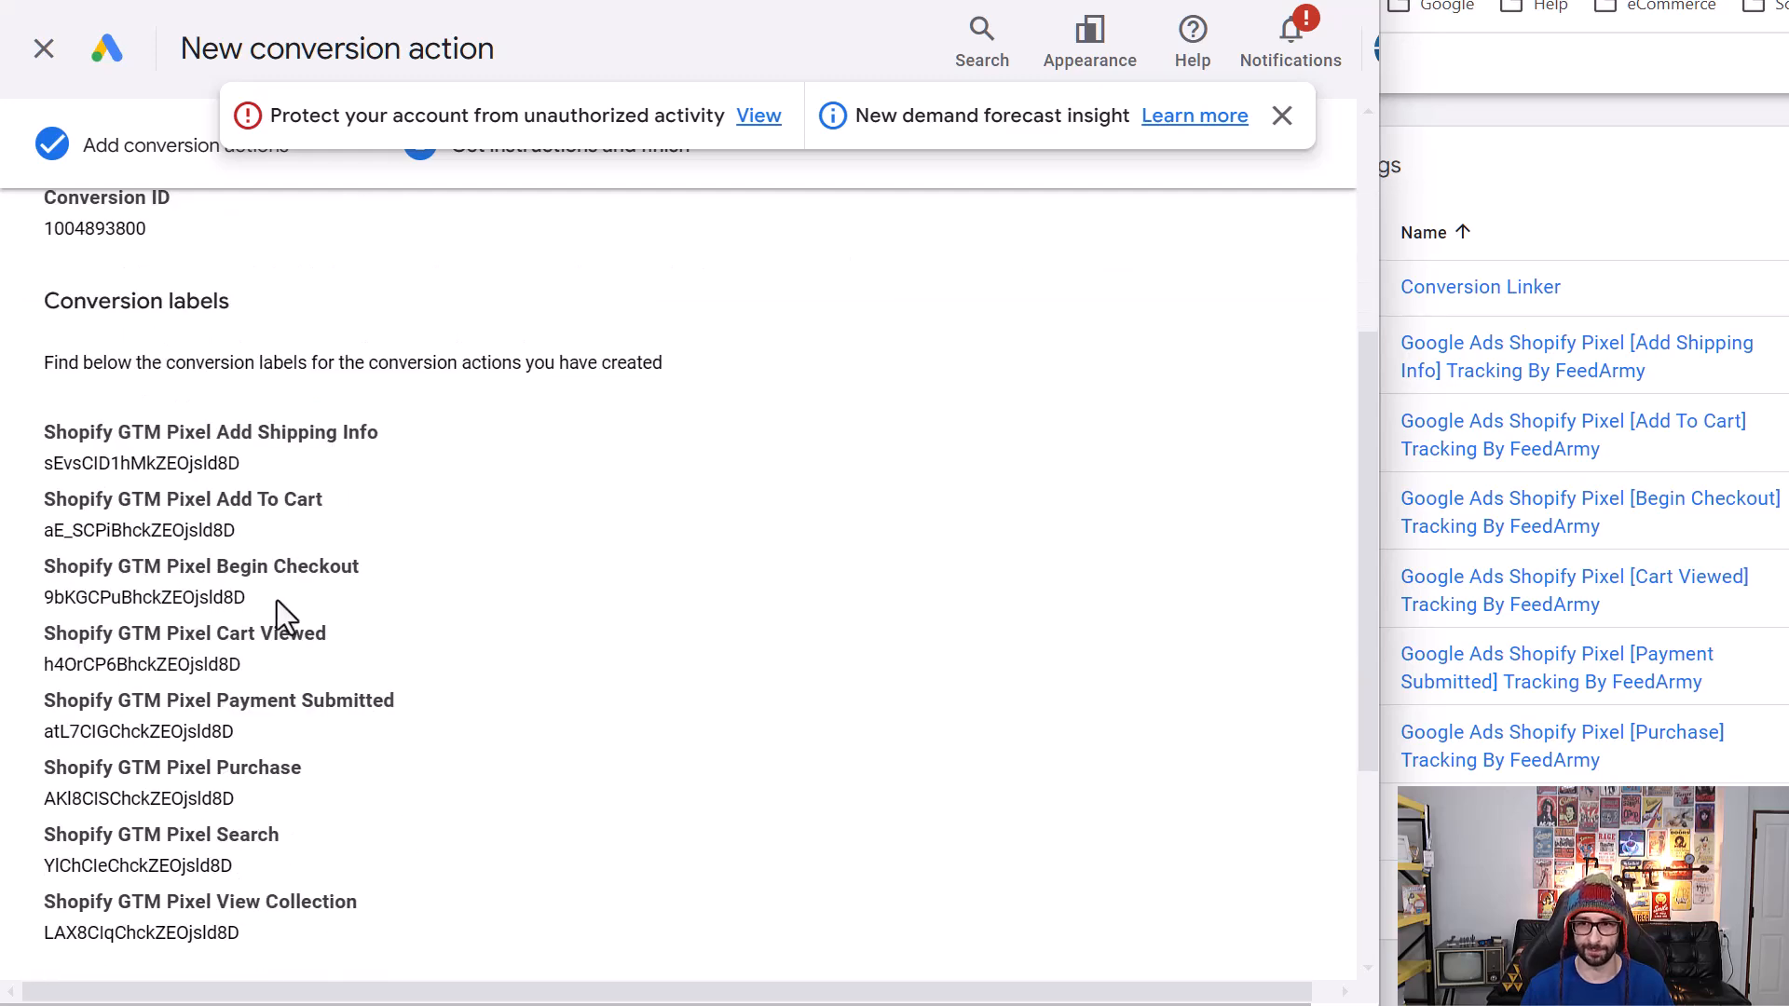
- Copy the conversion ID from Google Ads and paste it as the Conversion ID of the Add Shipping Info tag in Google Tag Manager
double_click(81, 233)
key(ctrl+c)
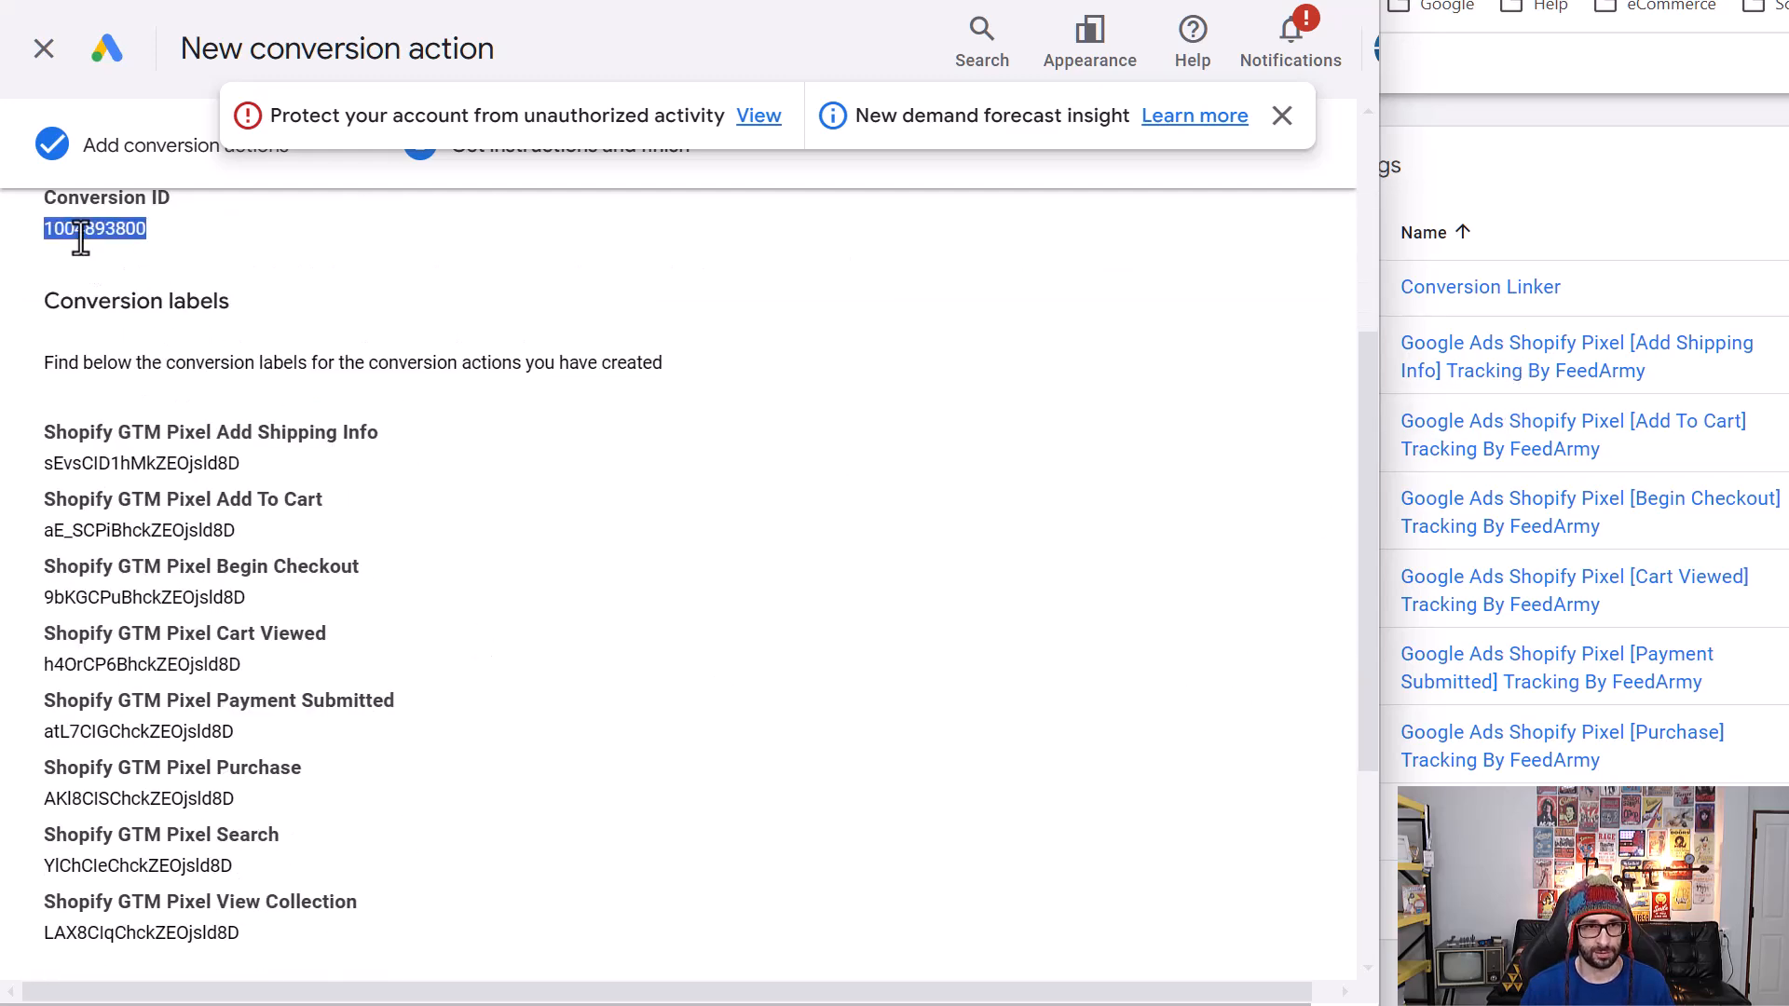
click(1517, 380)
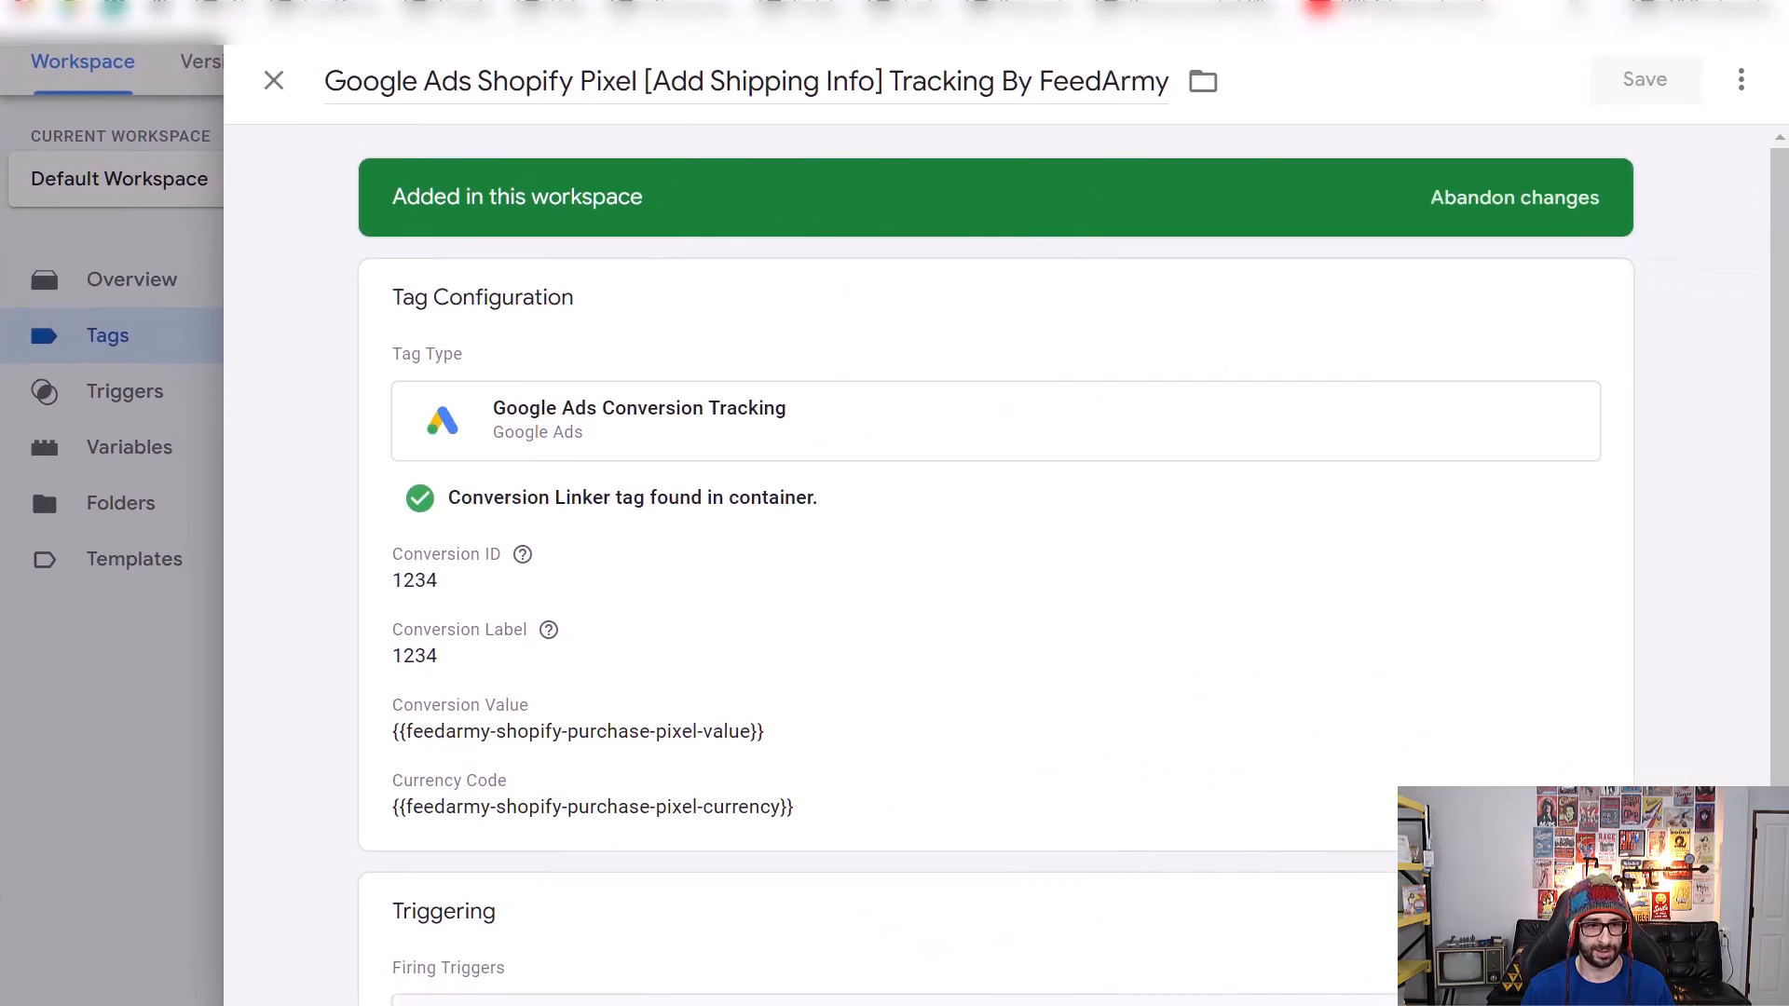
click(559, 610)
click(495, 619)
key(ctrl+a)
key(ctrl+v)
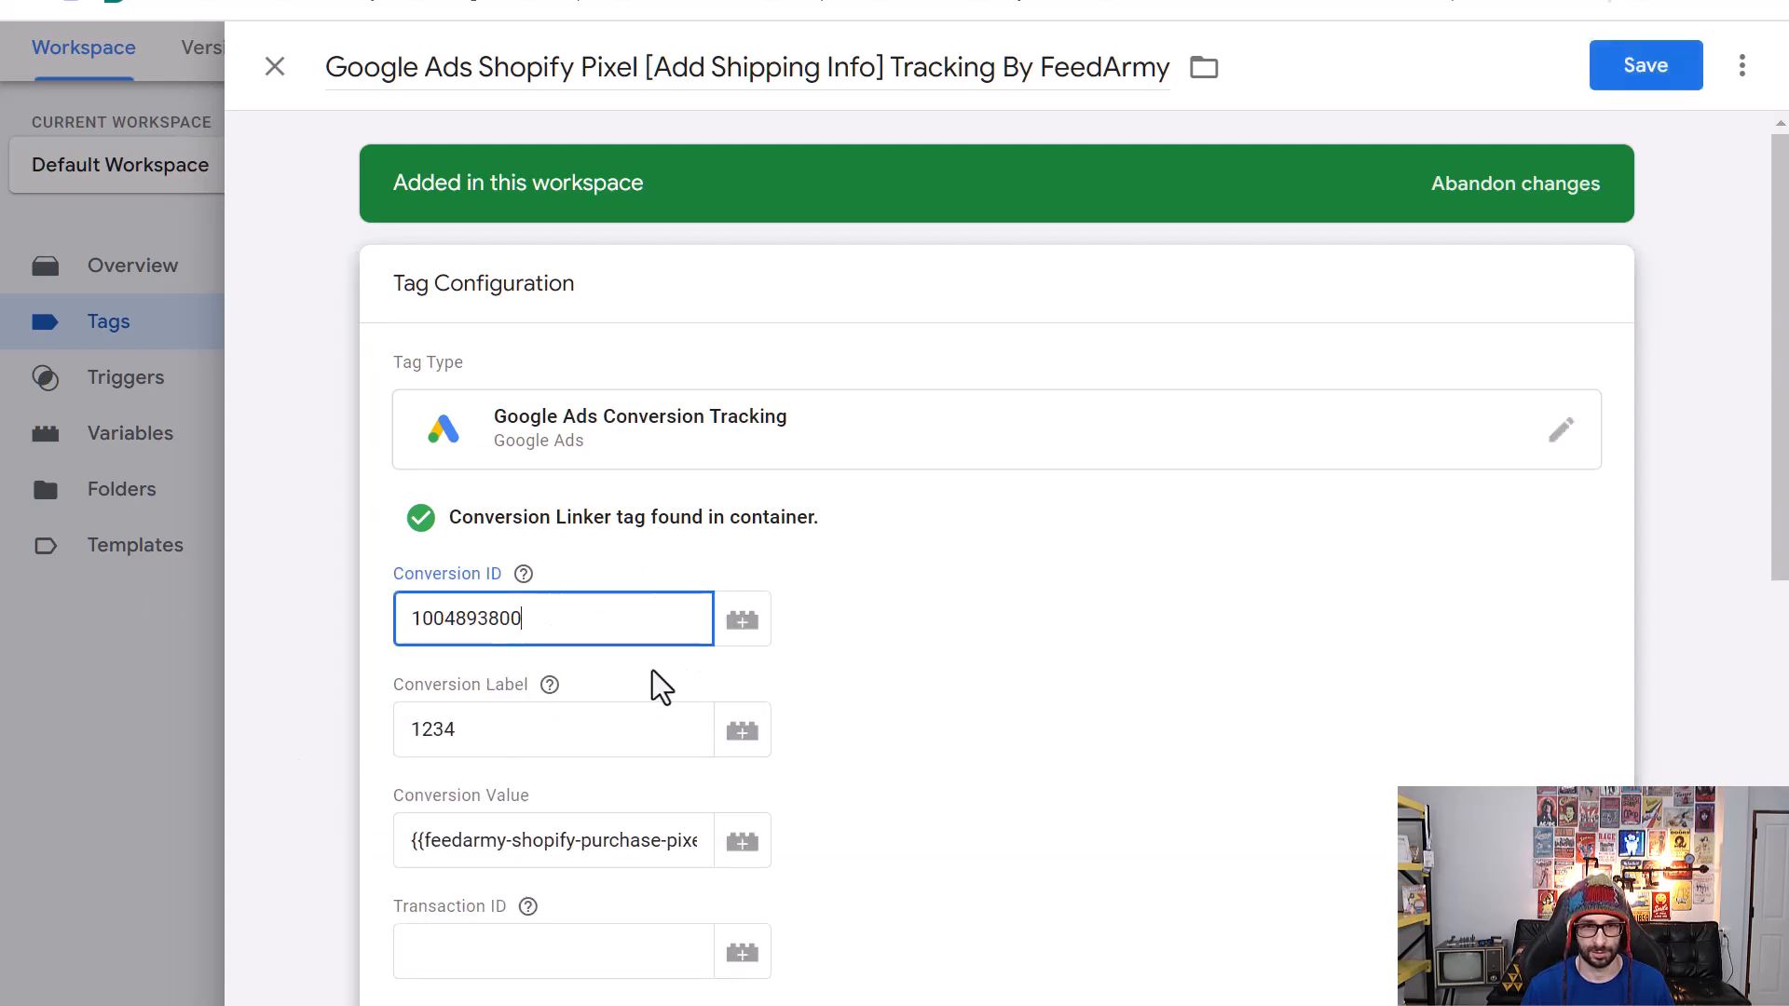
click(1646, 65)
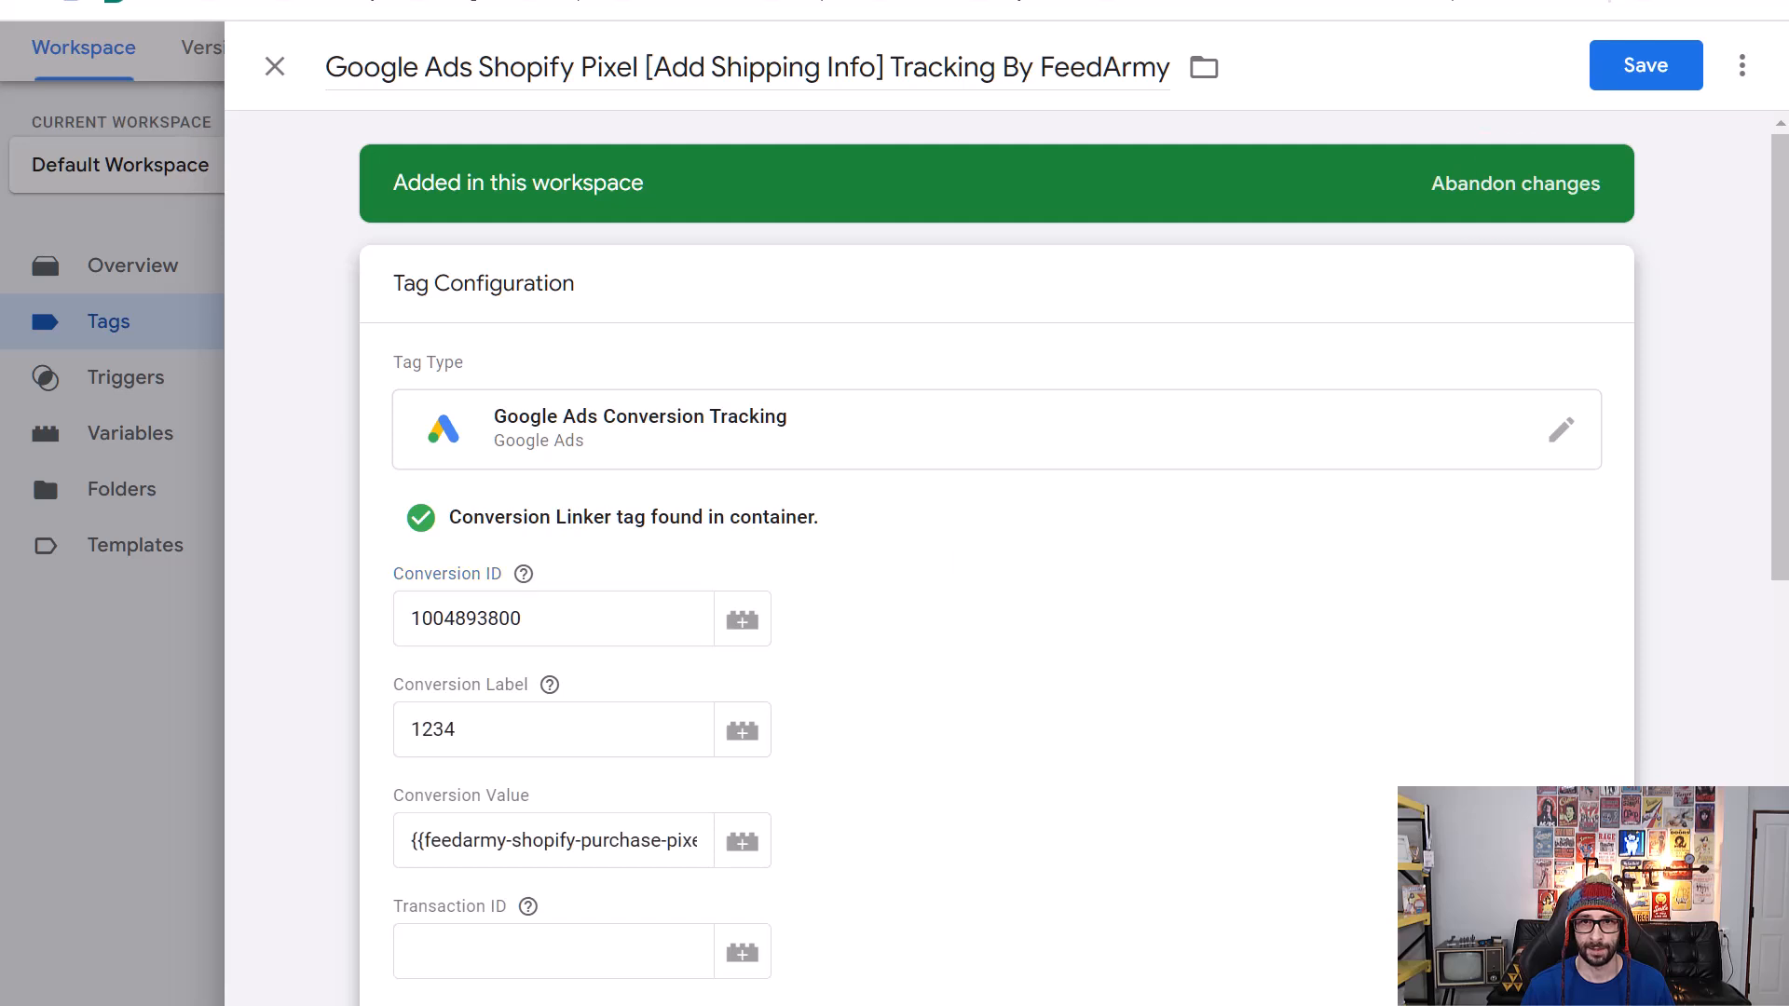
- Copy the Add Shipping Info conversion label from Google Ads into the Add Shipping Info tag's Conversion Label in Google Tag Manager and save the tag
key(alt+Tab)
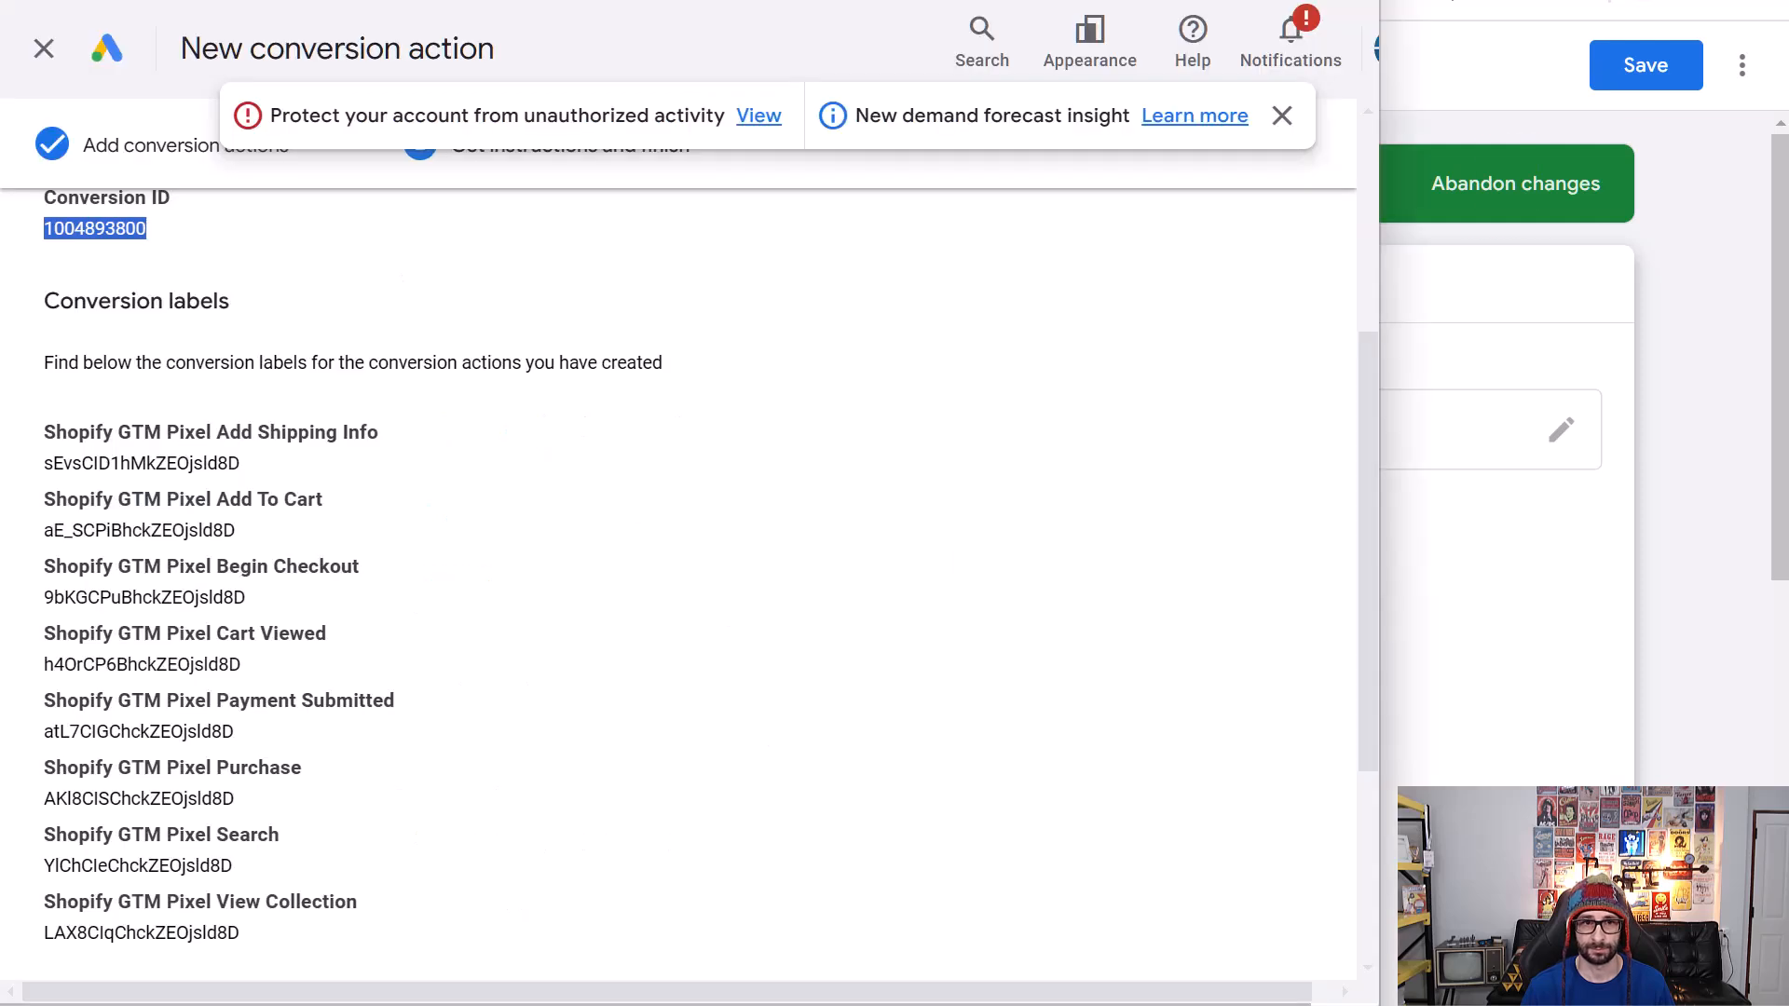
double_click(164, 463)
key(ctrl+c)
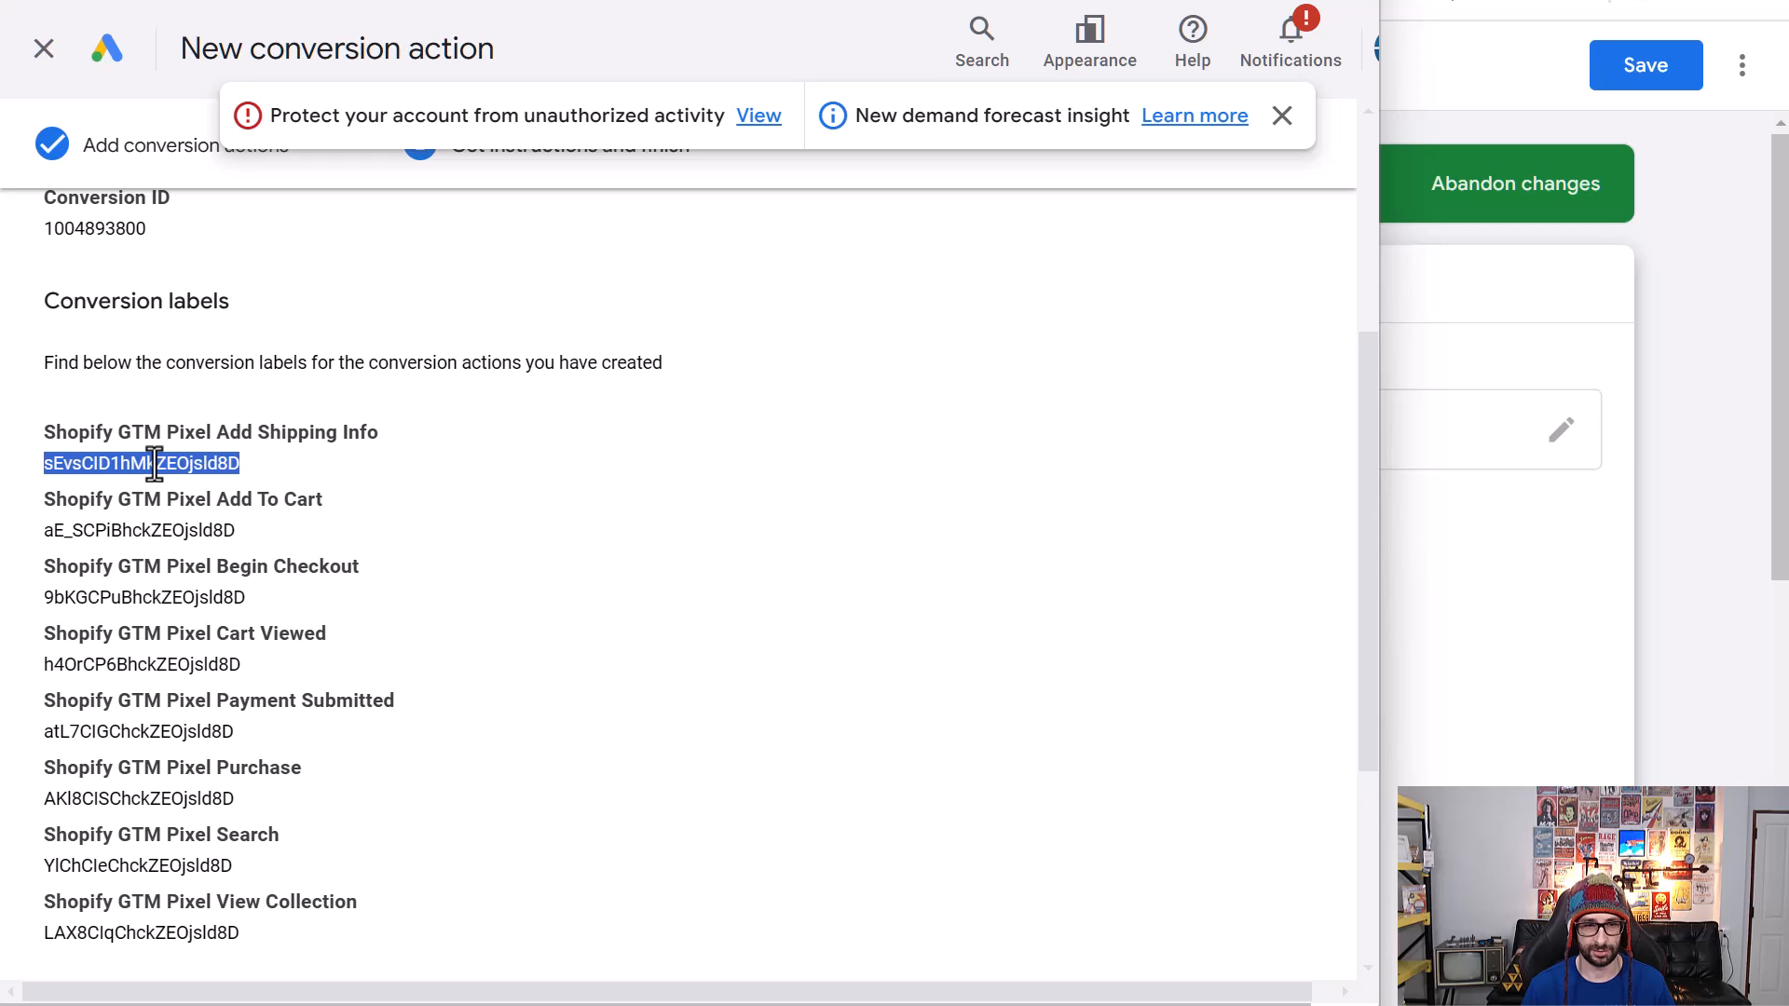
click(101, 472)
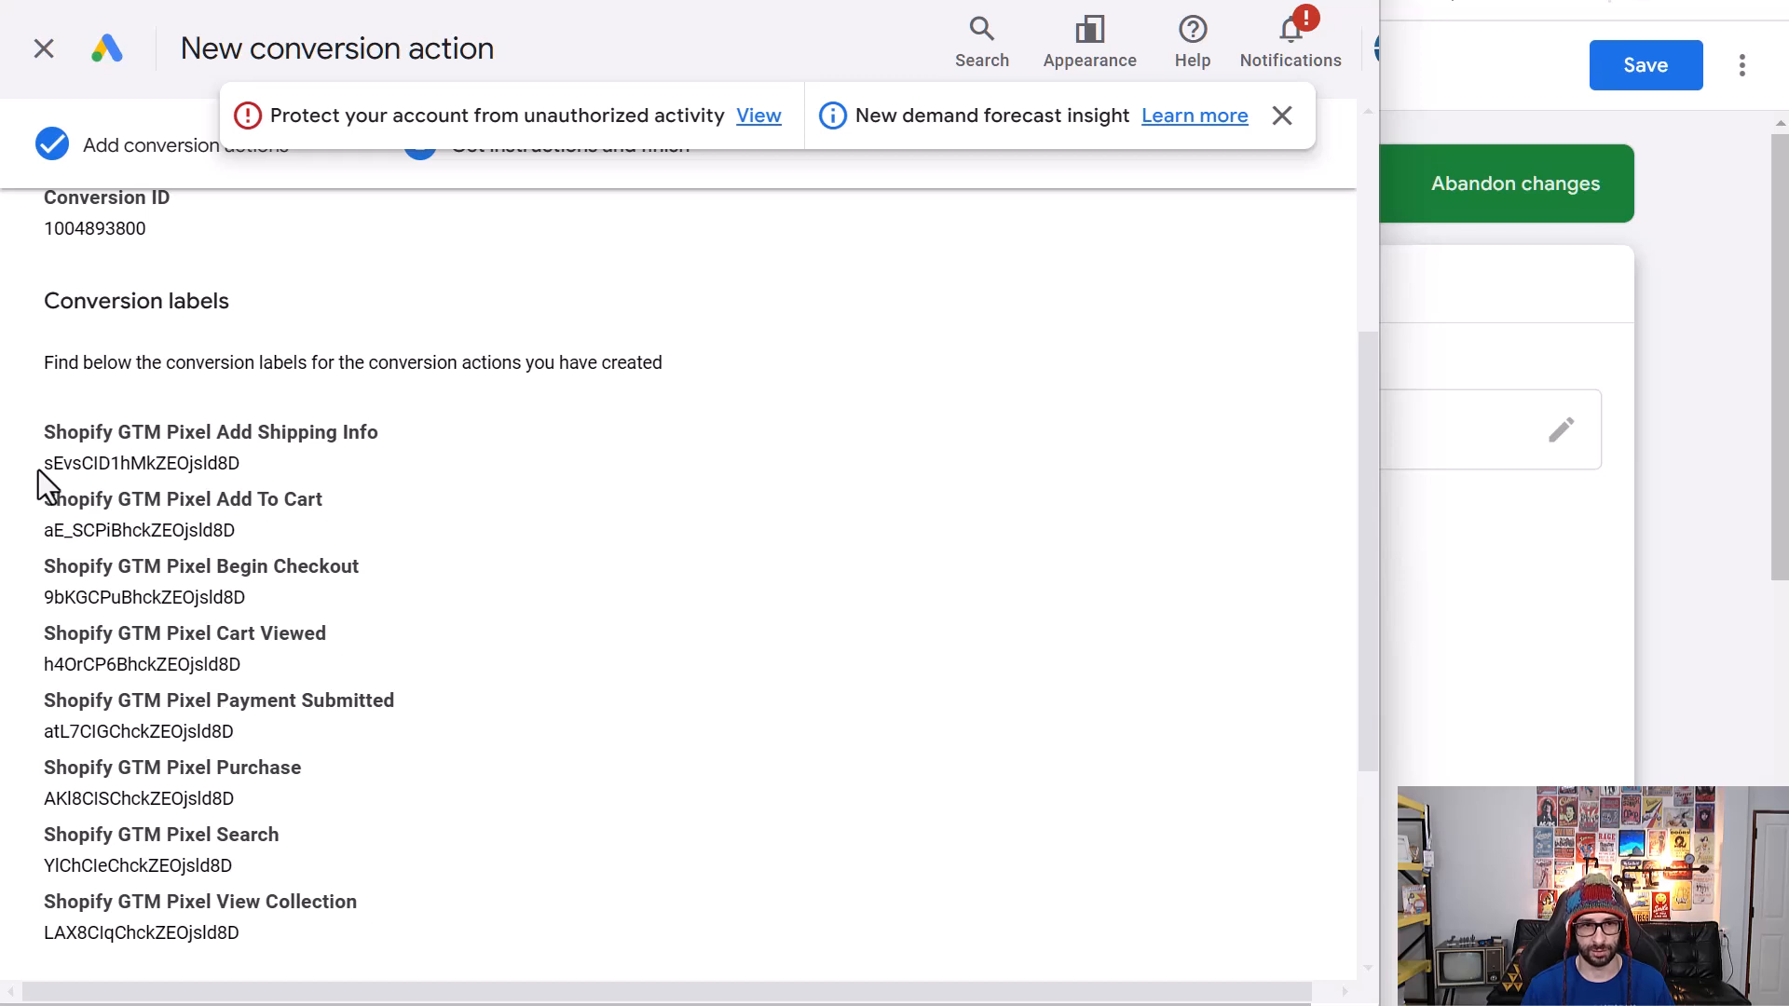
drag(45, 463, 217, 463)
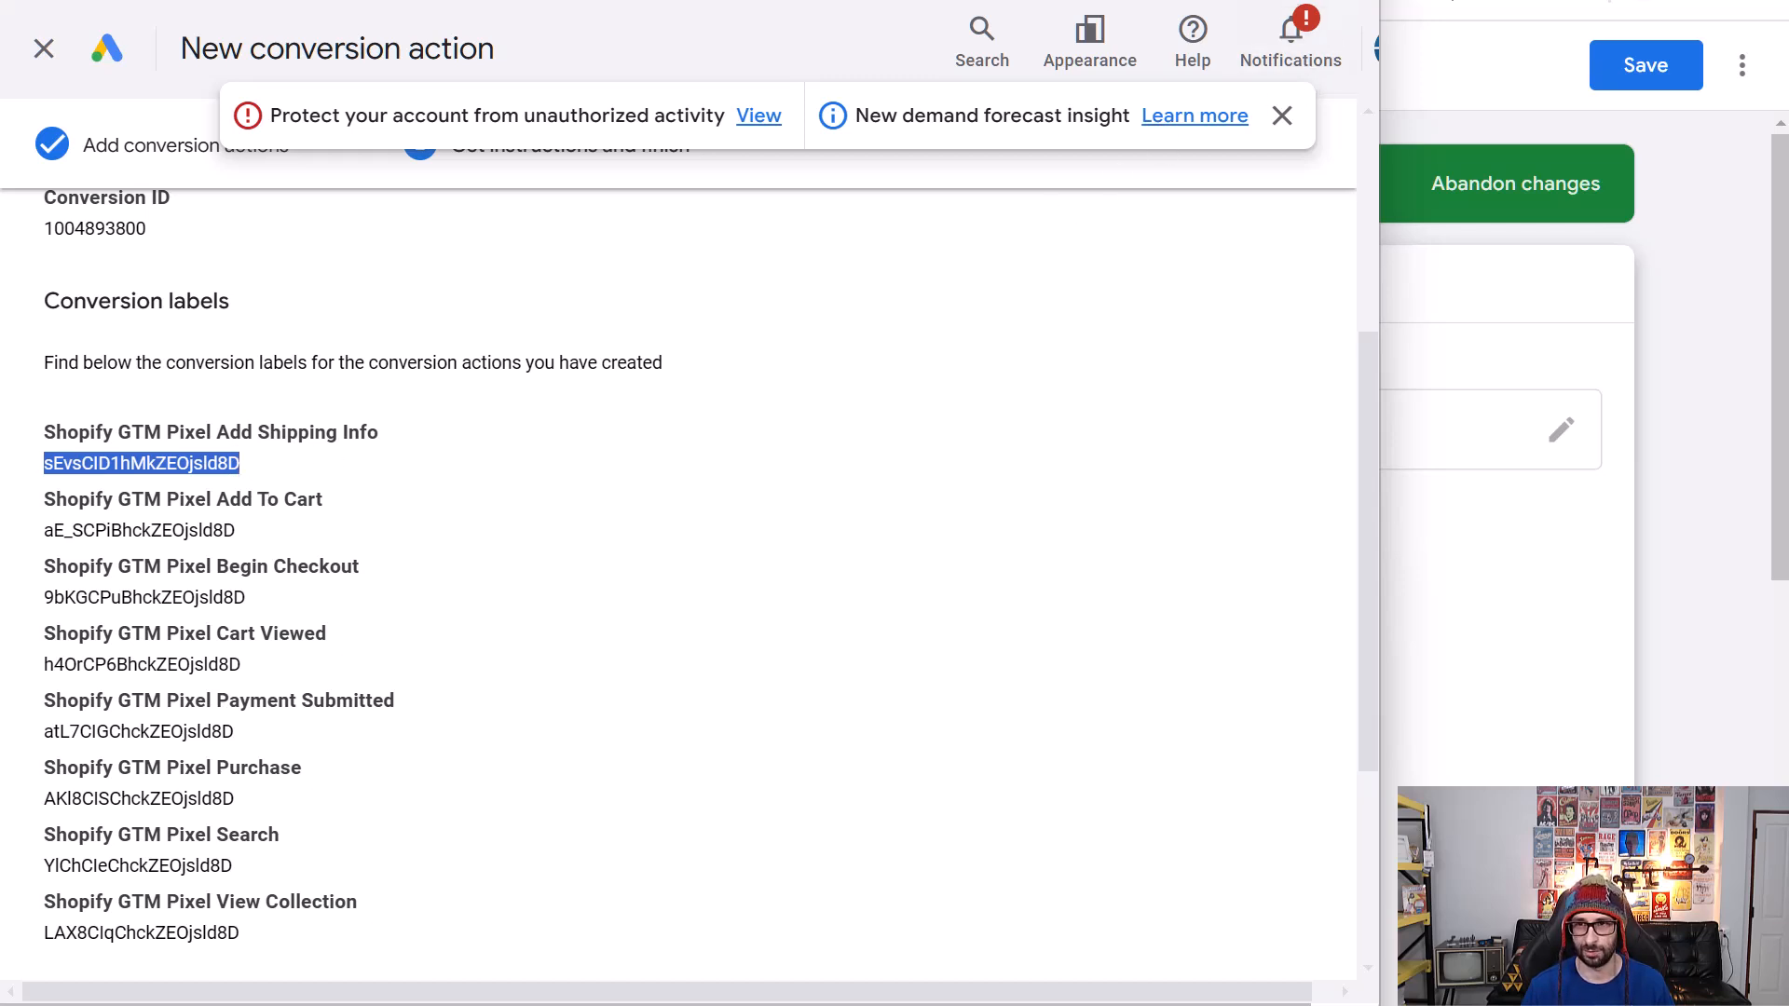
key(alt+Tab)
double_click(516, 741)
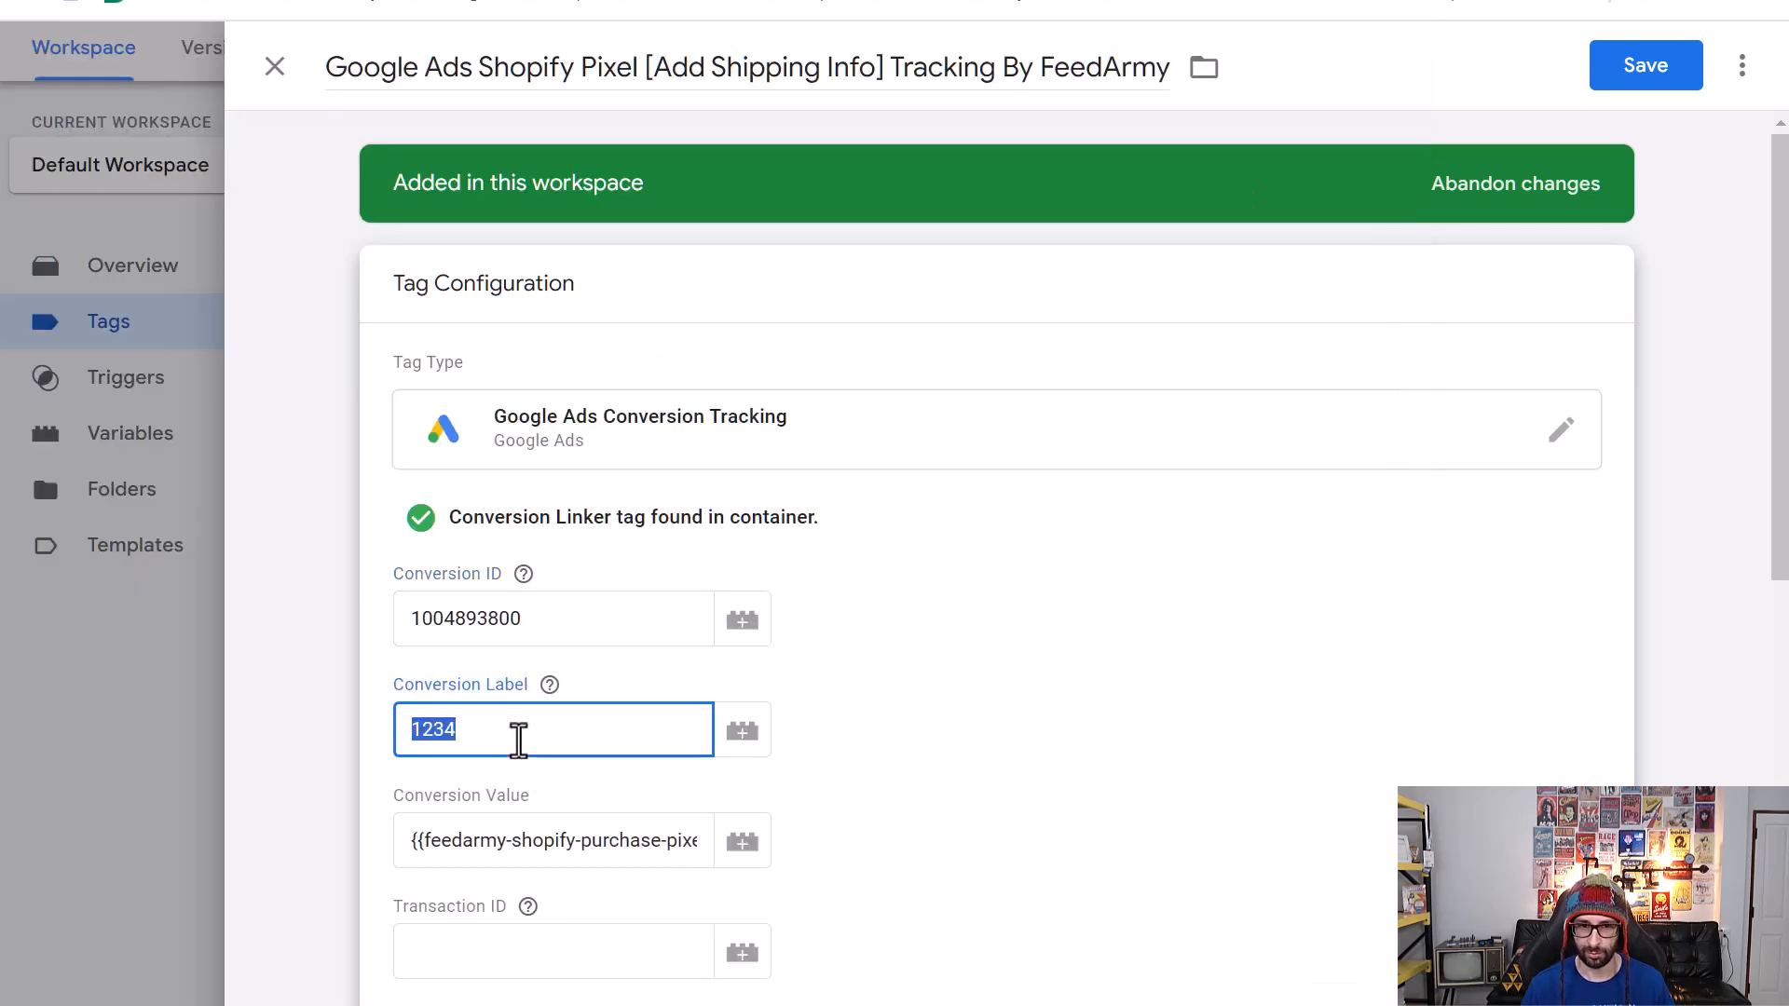
key(ctrl+v)
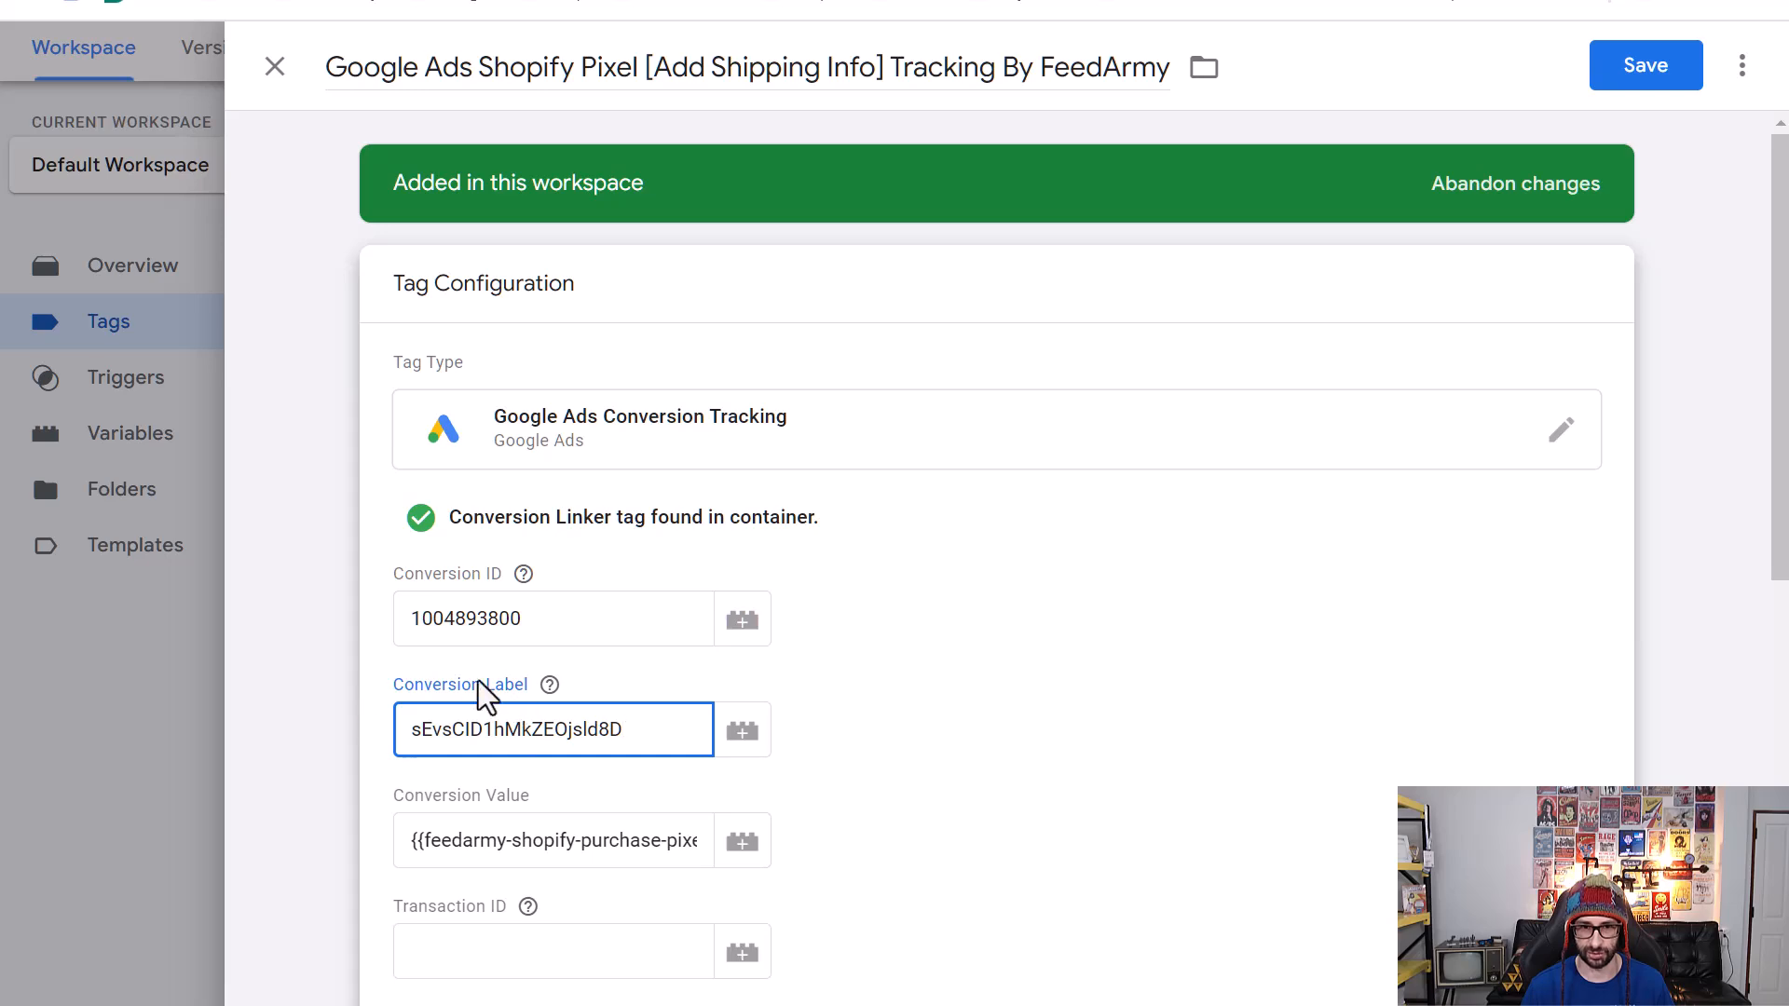
click(1636, 79)
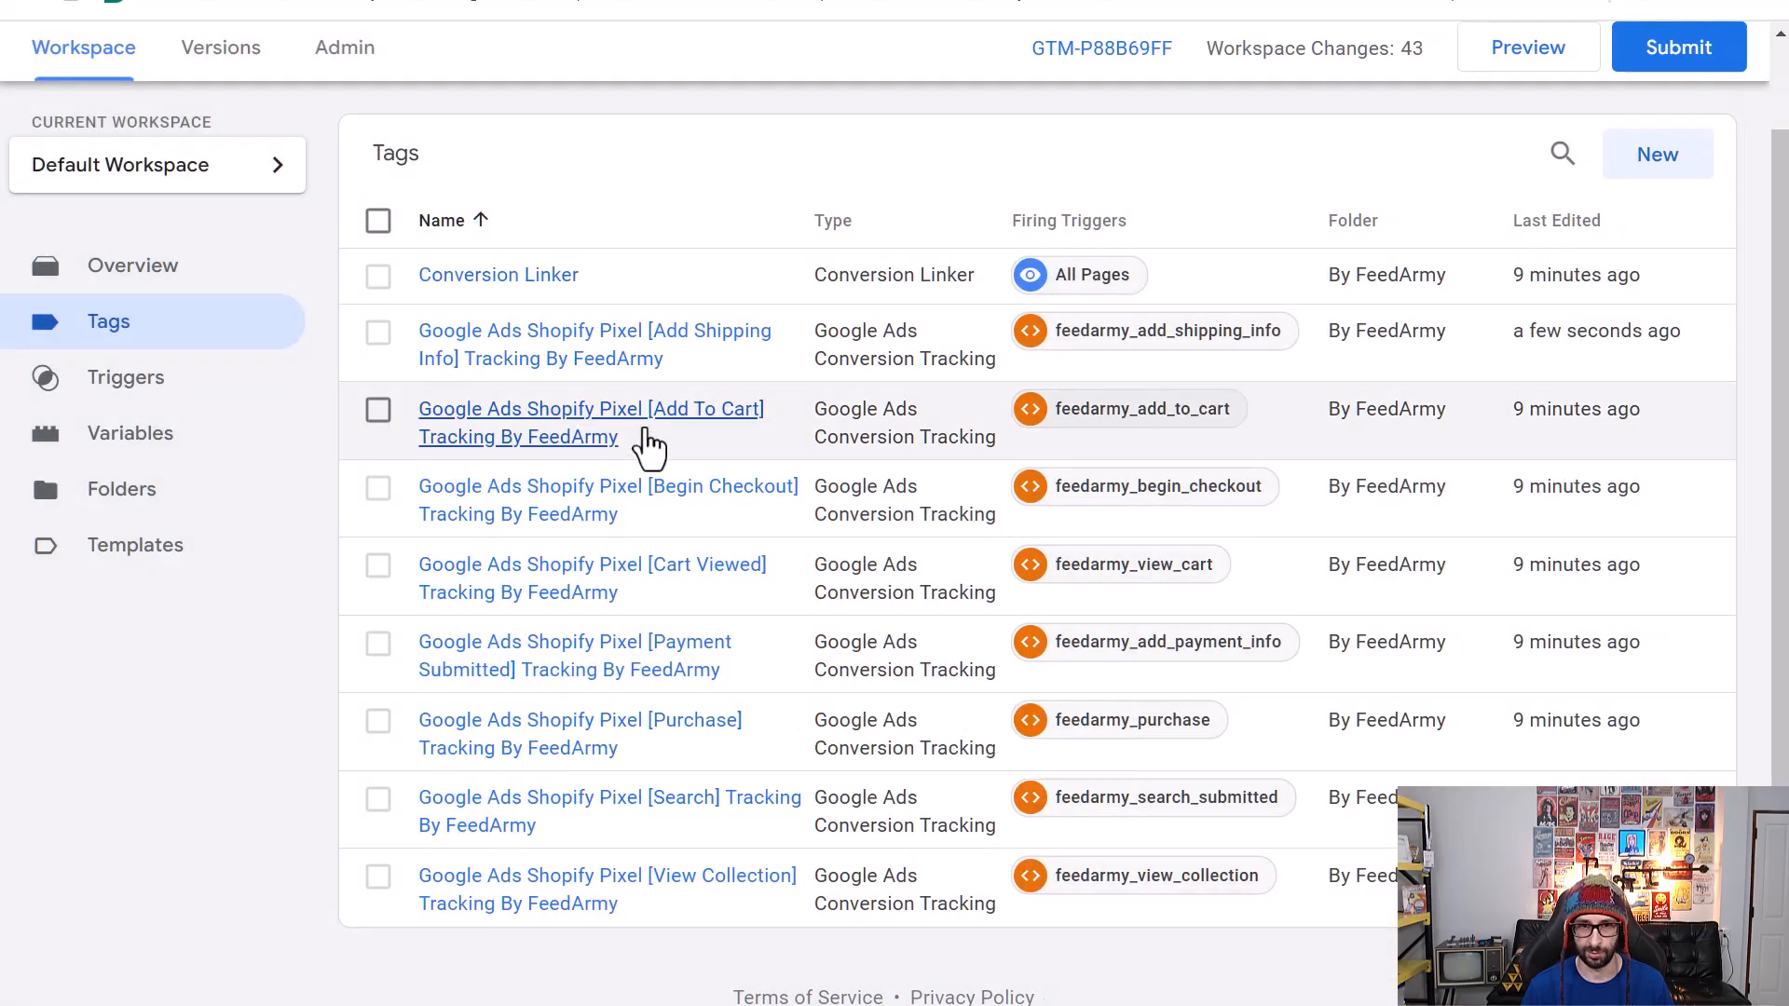
- Open the Add To Cart tag in Google Tag Manager and replace its Conversion ID with the one copied from Google Ads
click(645, 438)
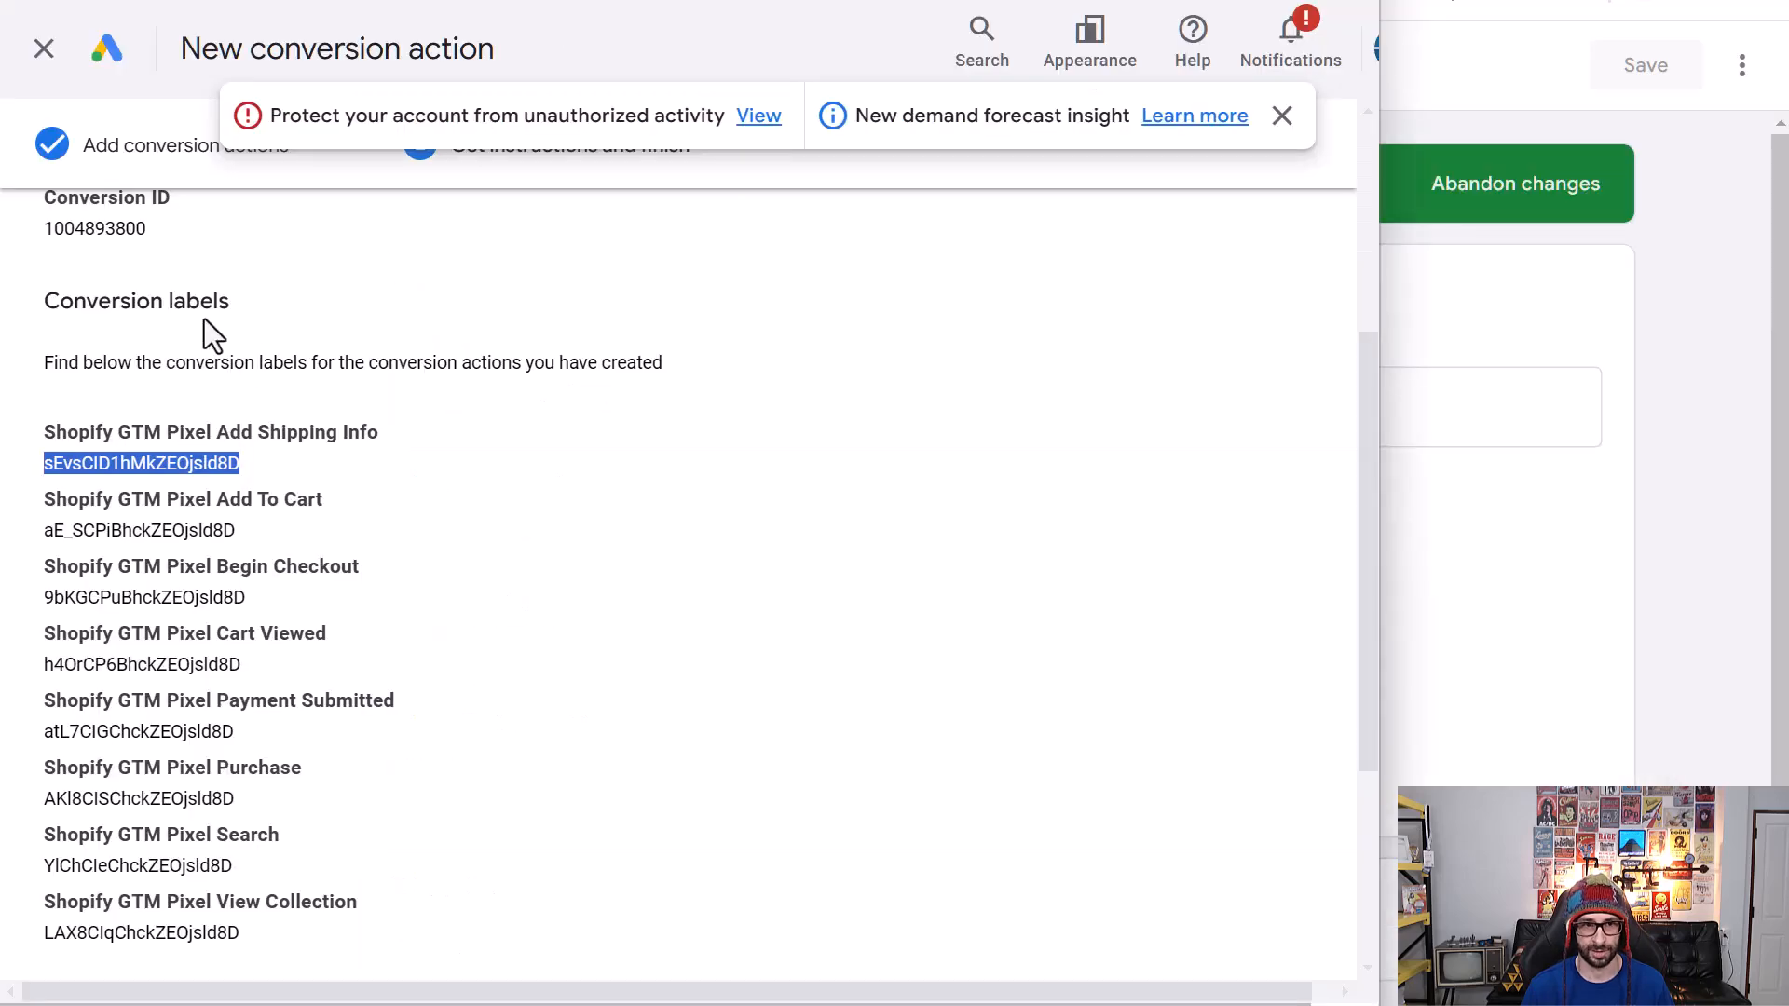
double_click(91, 228)
key(ctrl+c)
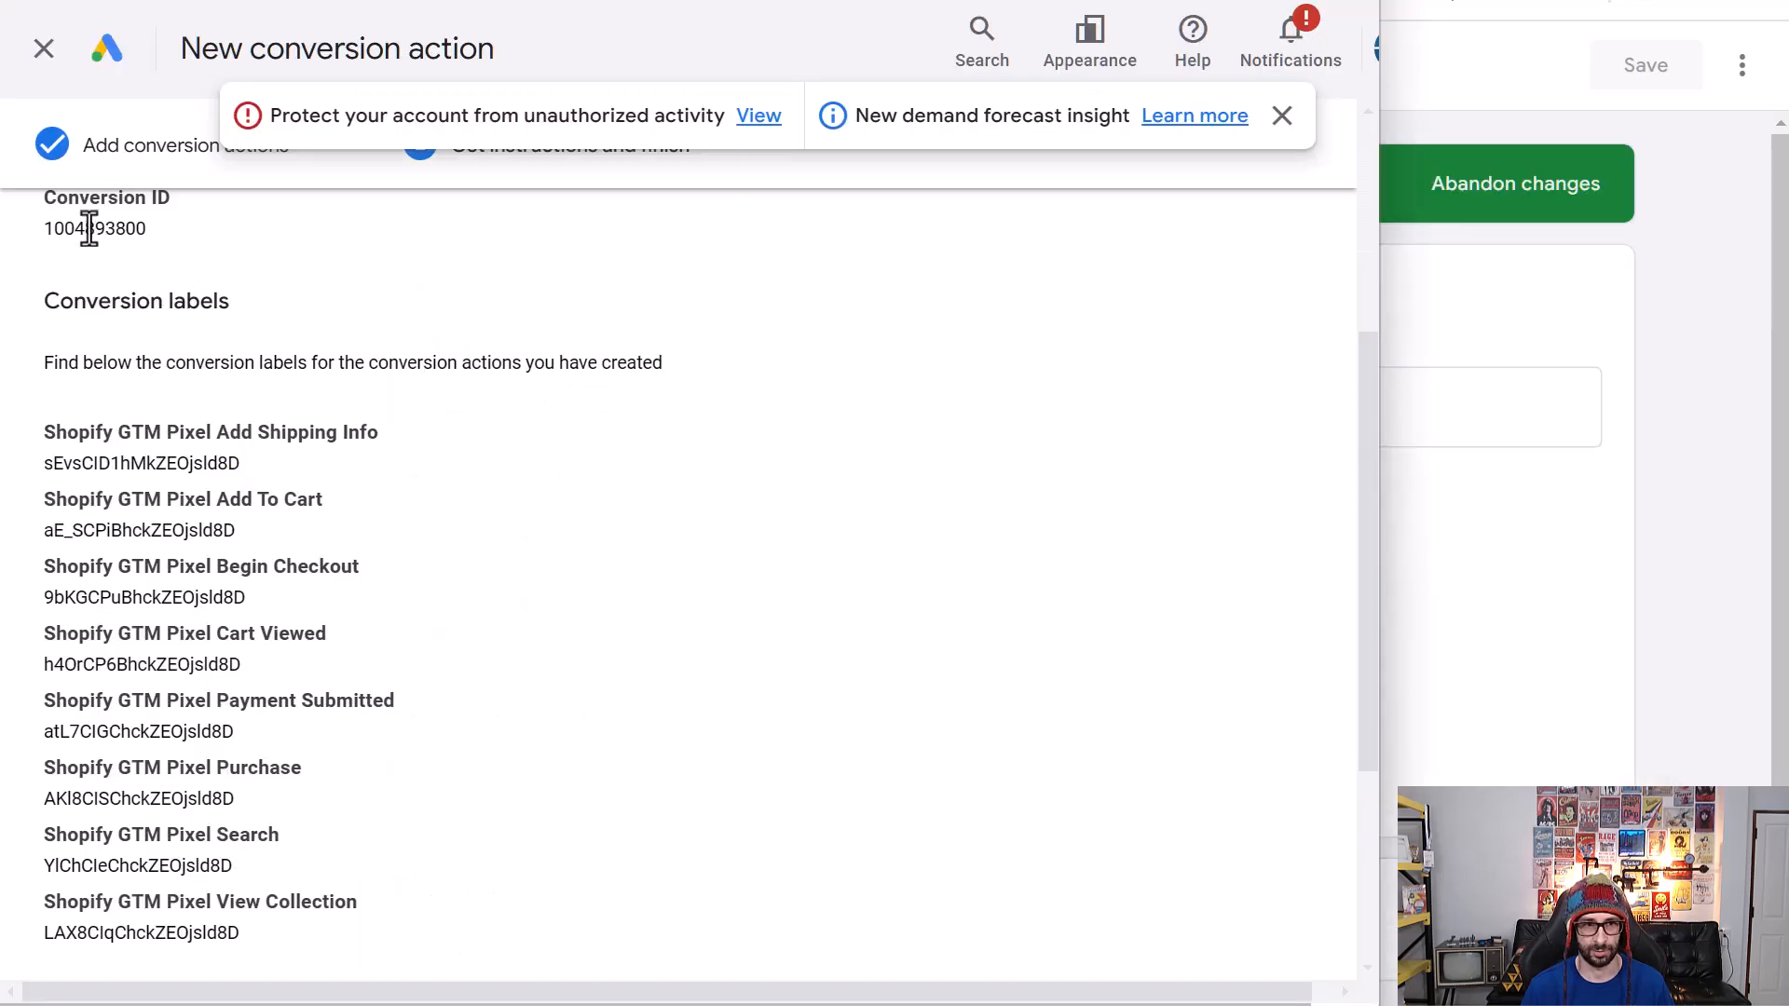
click(1514, 121)
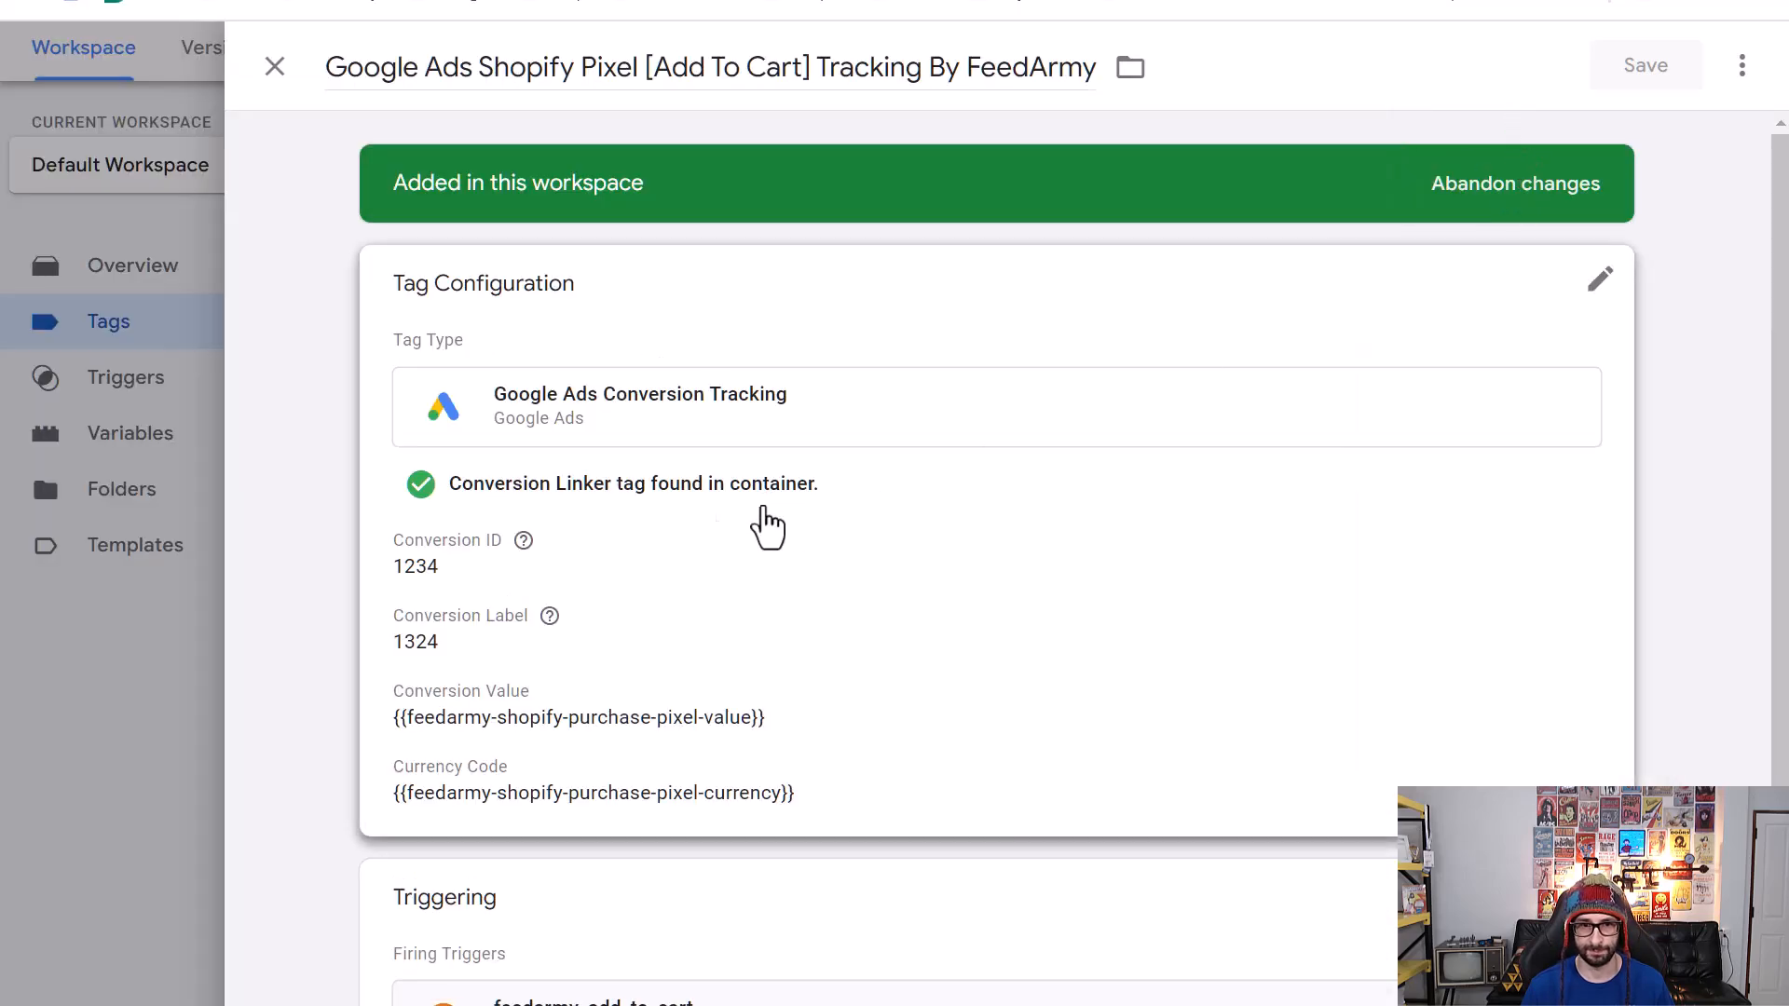
double_click(471, 607)
key(ctrl+v)
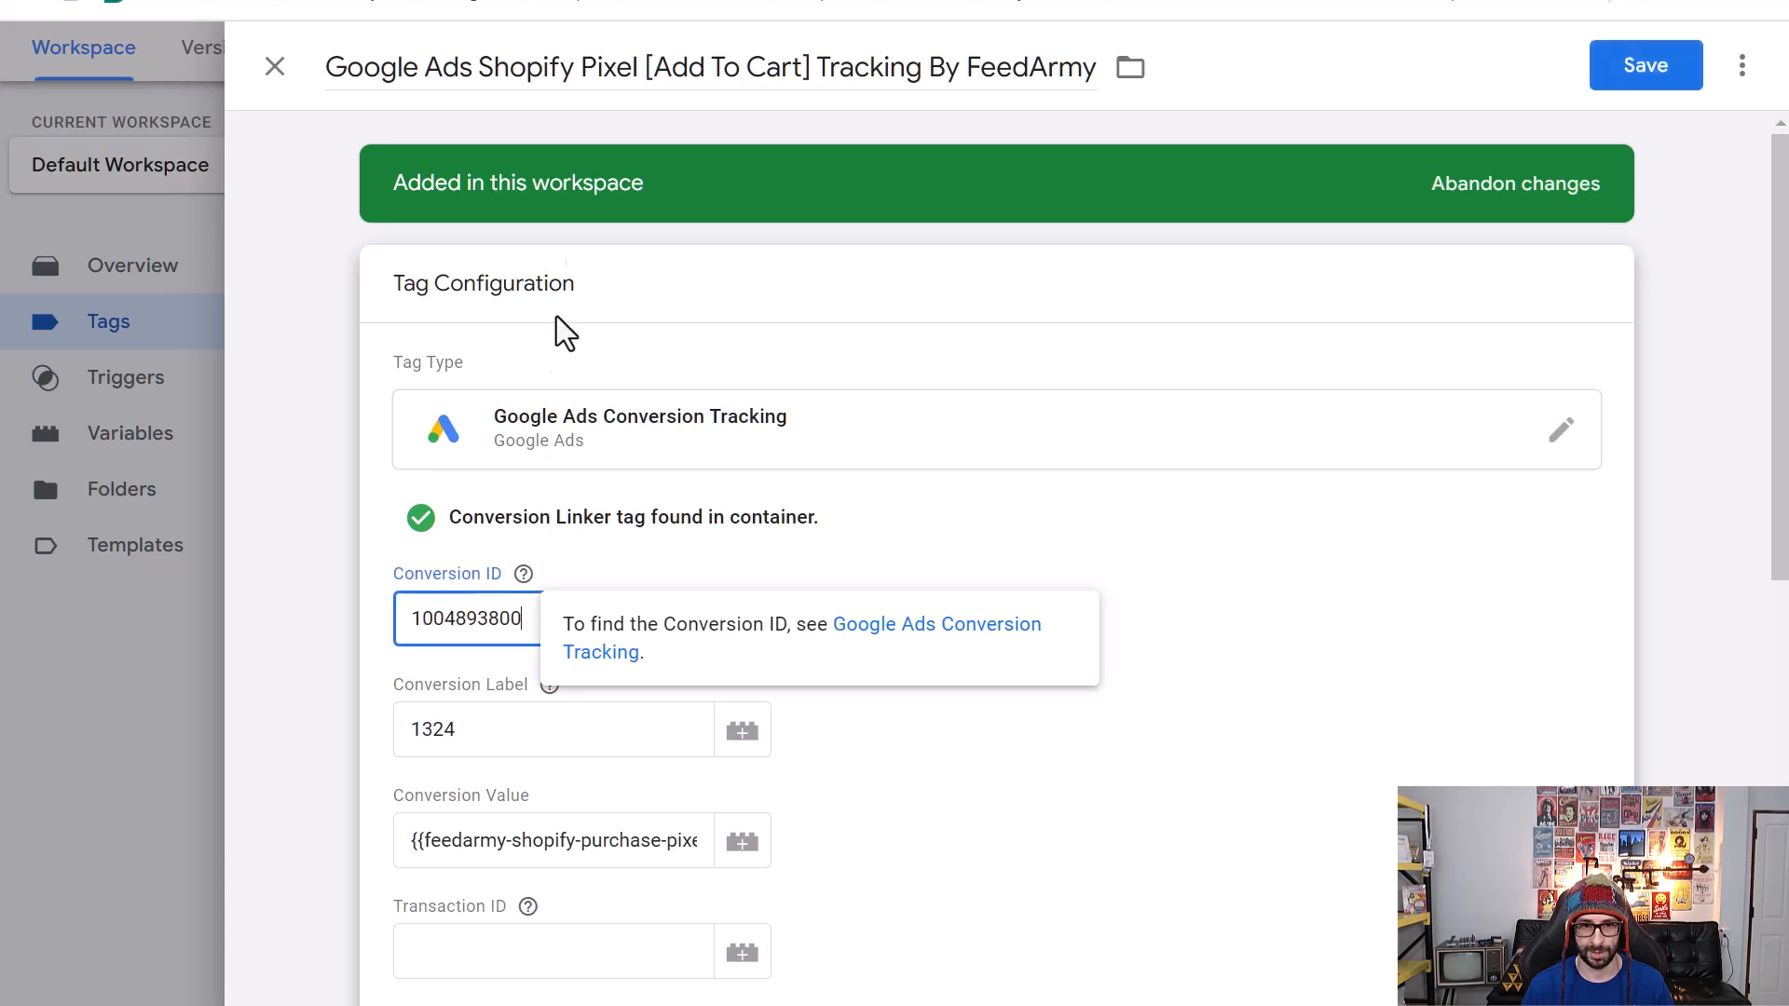
- Copy the Add To Cart conversion label from Google Ads into the Add To Cart tag's Conversion Label and save the tag
key(alt+Tab)
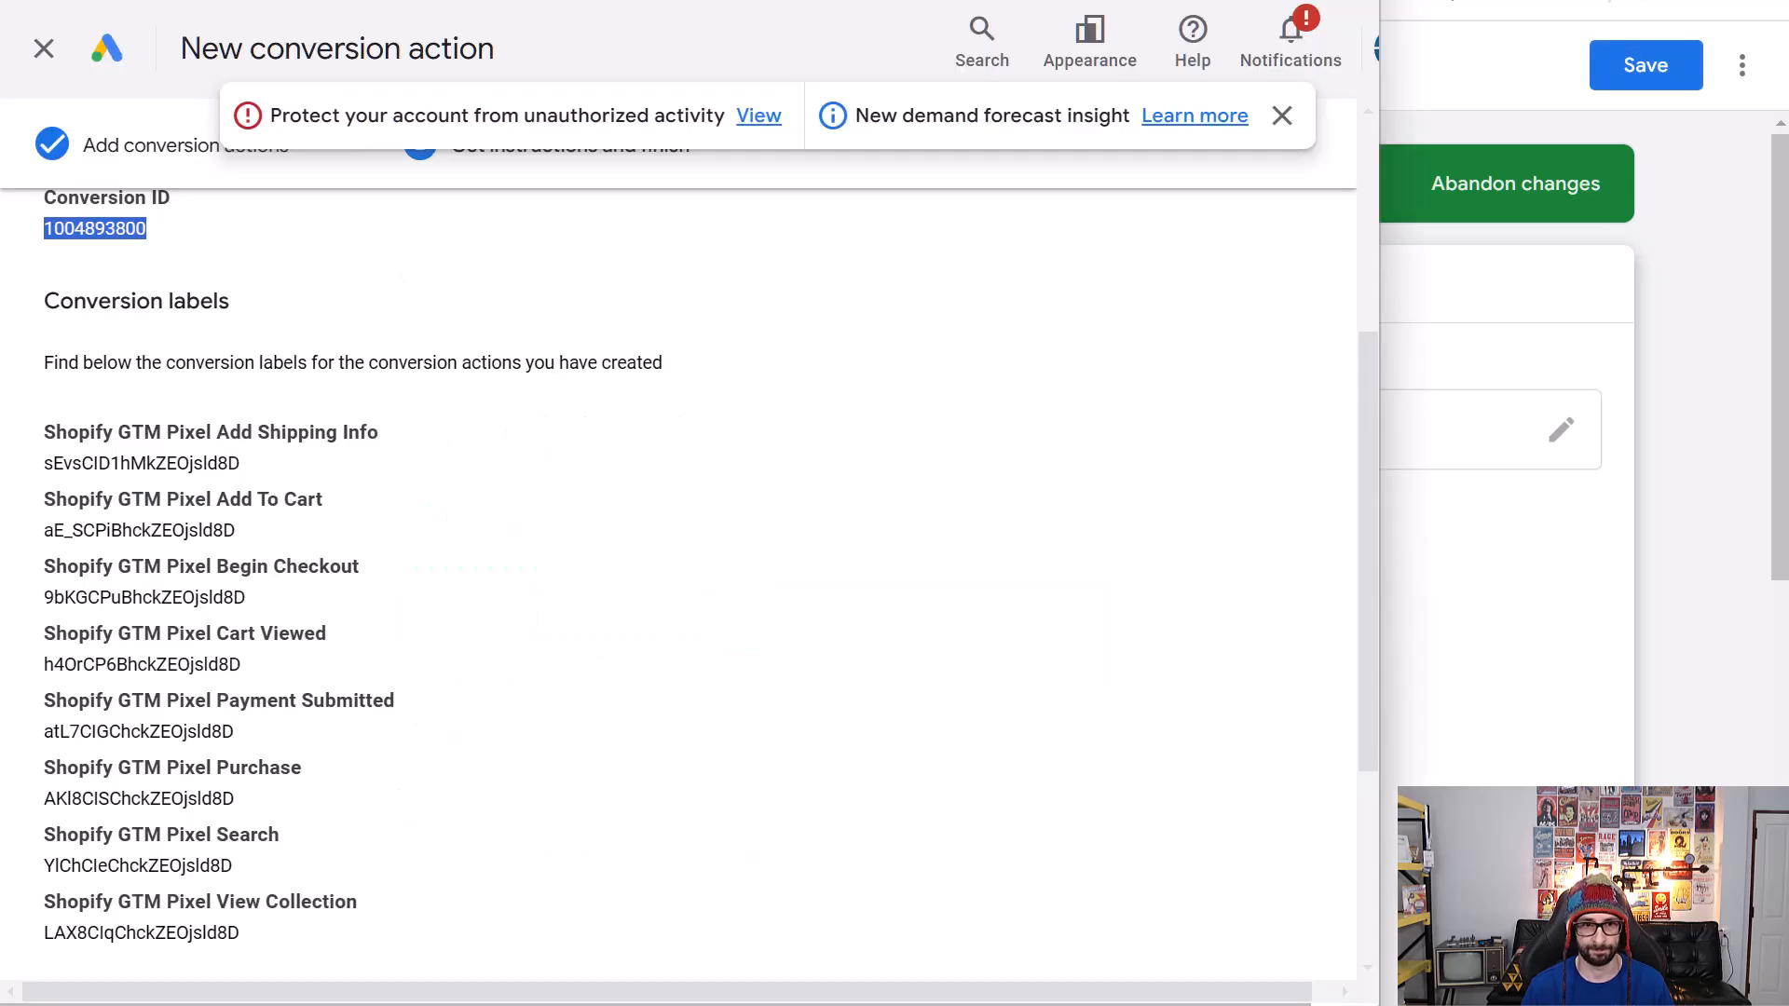
double_click(186, 530)
key(ctrl+c)
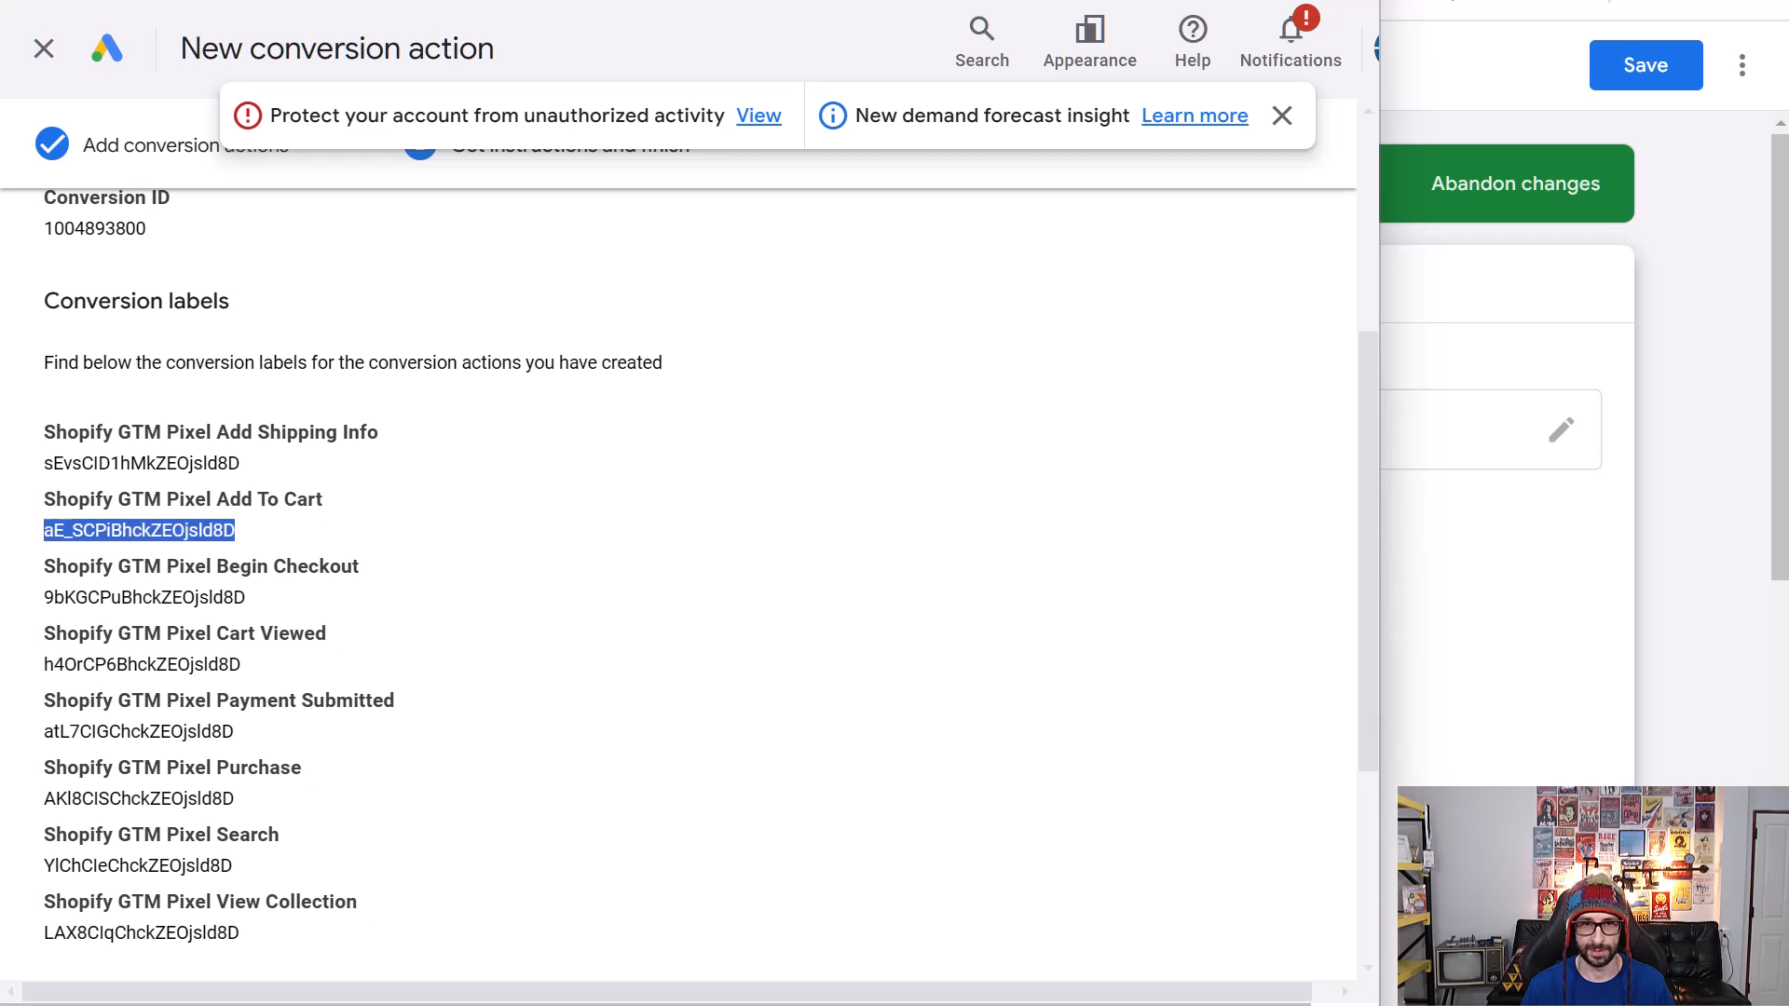
key(alt+Tab)
double_click(499, 731)
key(ctrl+v)
click(1635, 61)
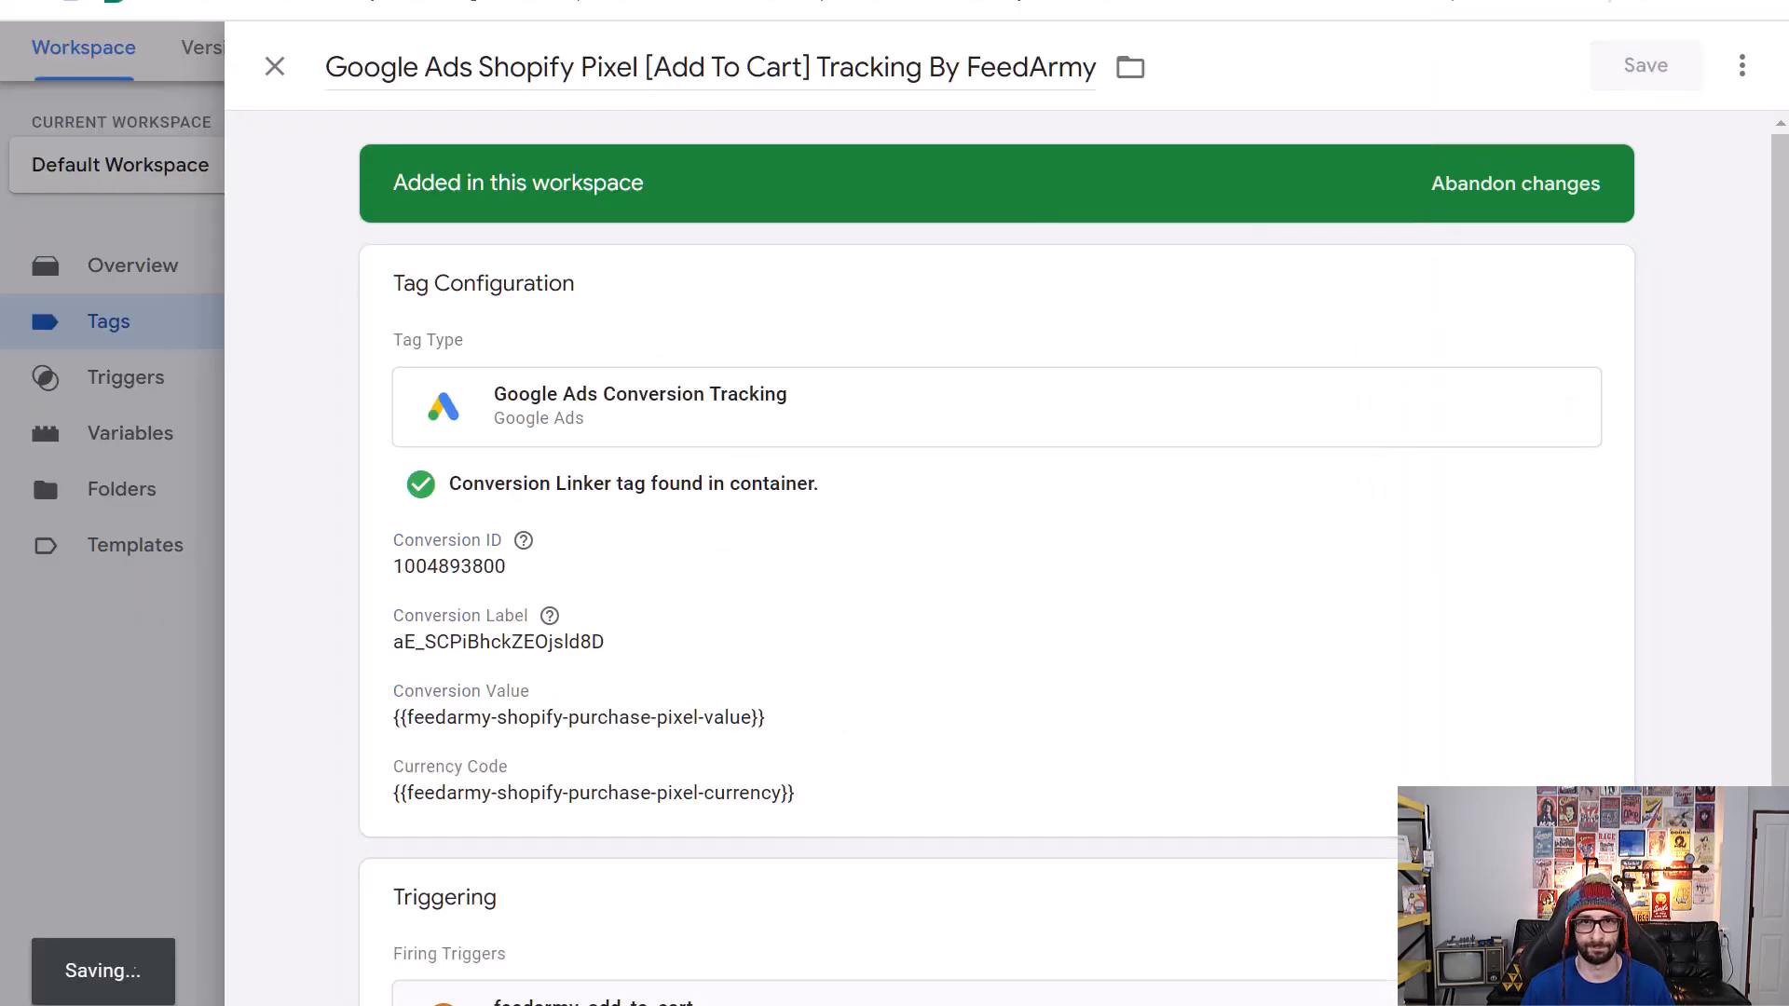
- Open the Begin Checkout tag in Google Tag Manager and replace its Conversion ID with the one copied from Google Ads
key(alt+Tab)
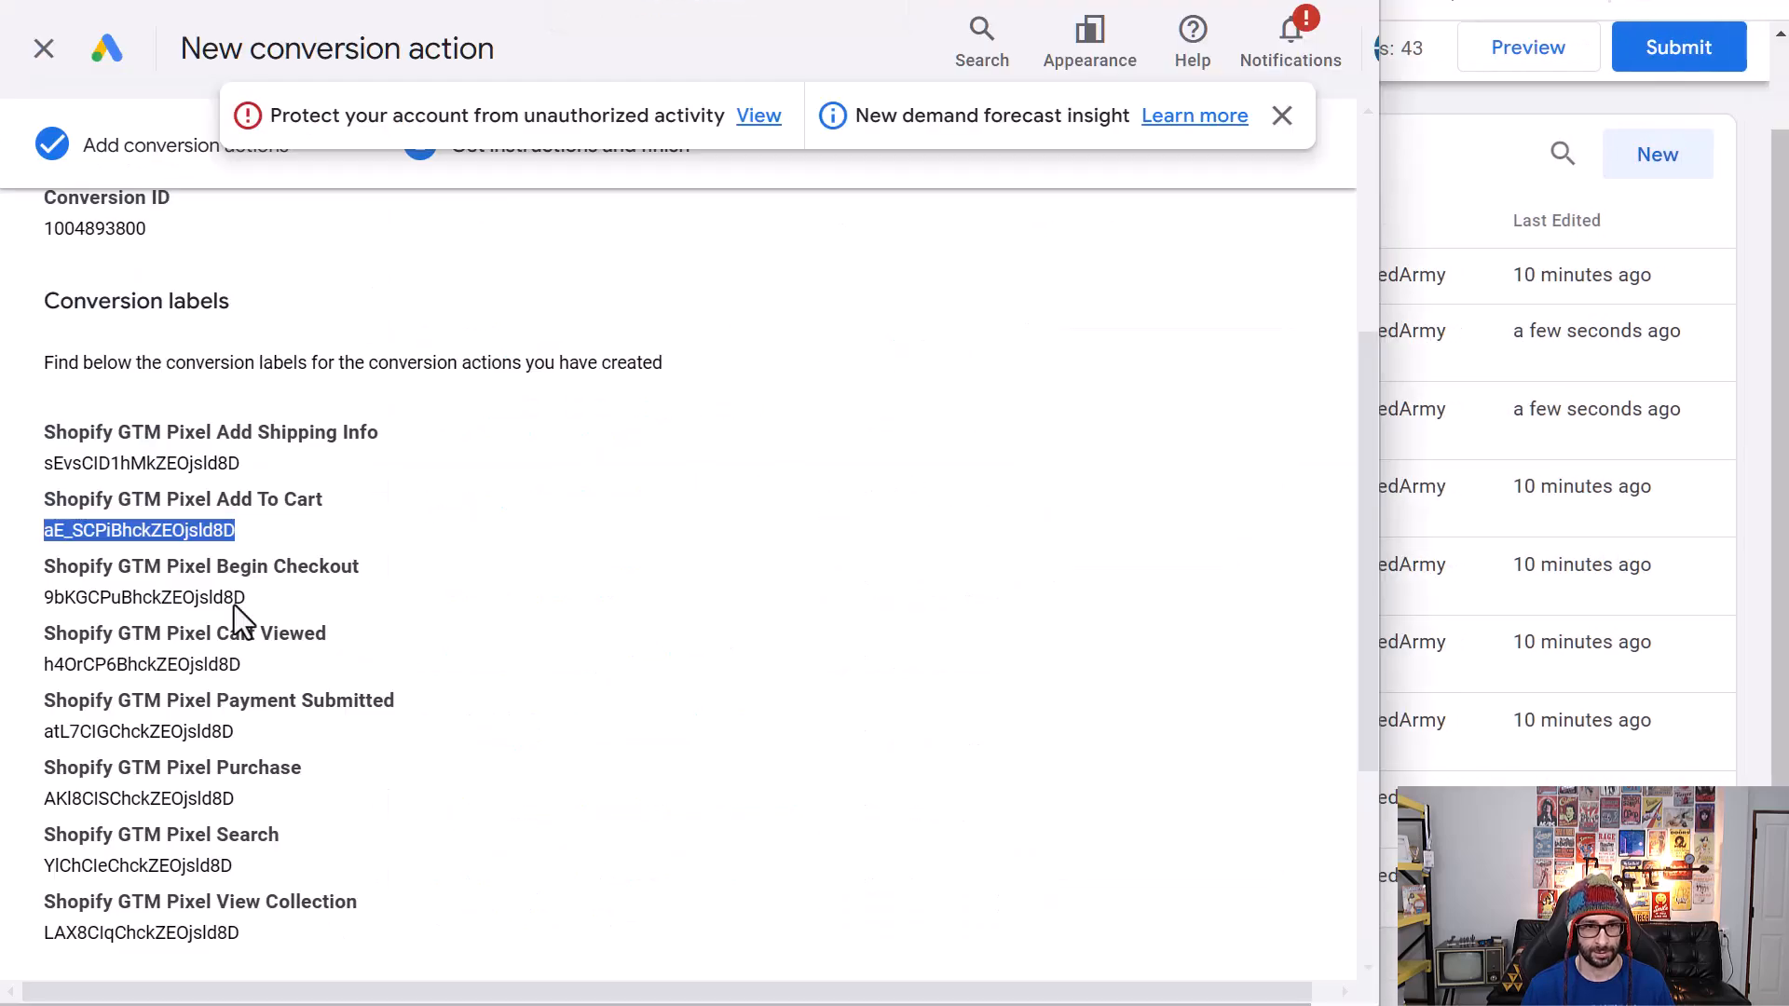
click(1486, 126)
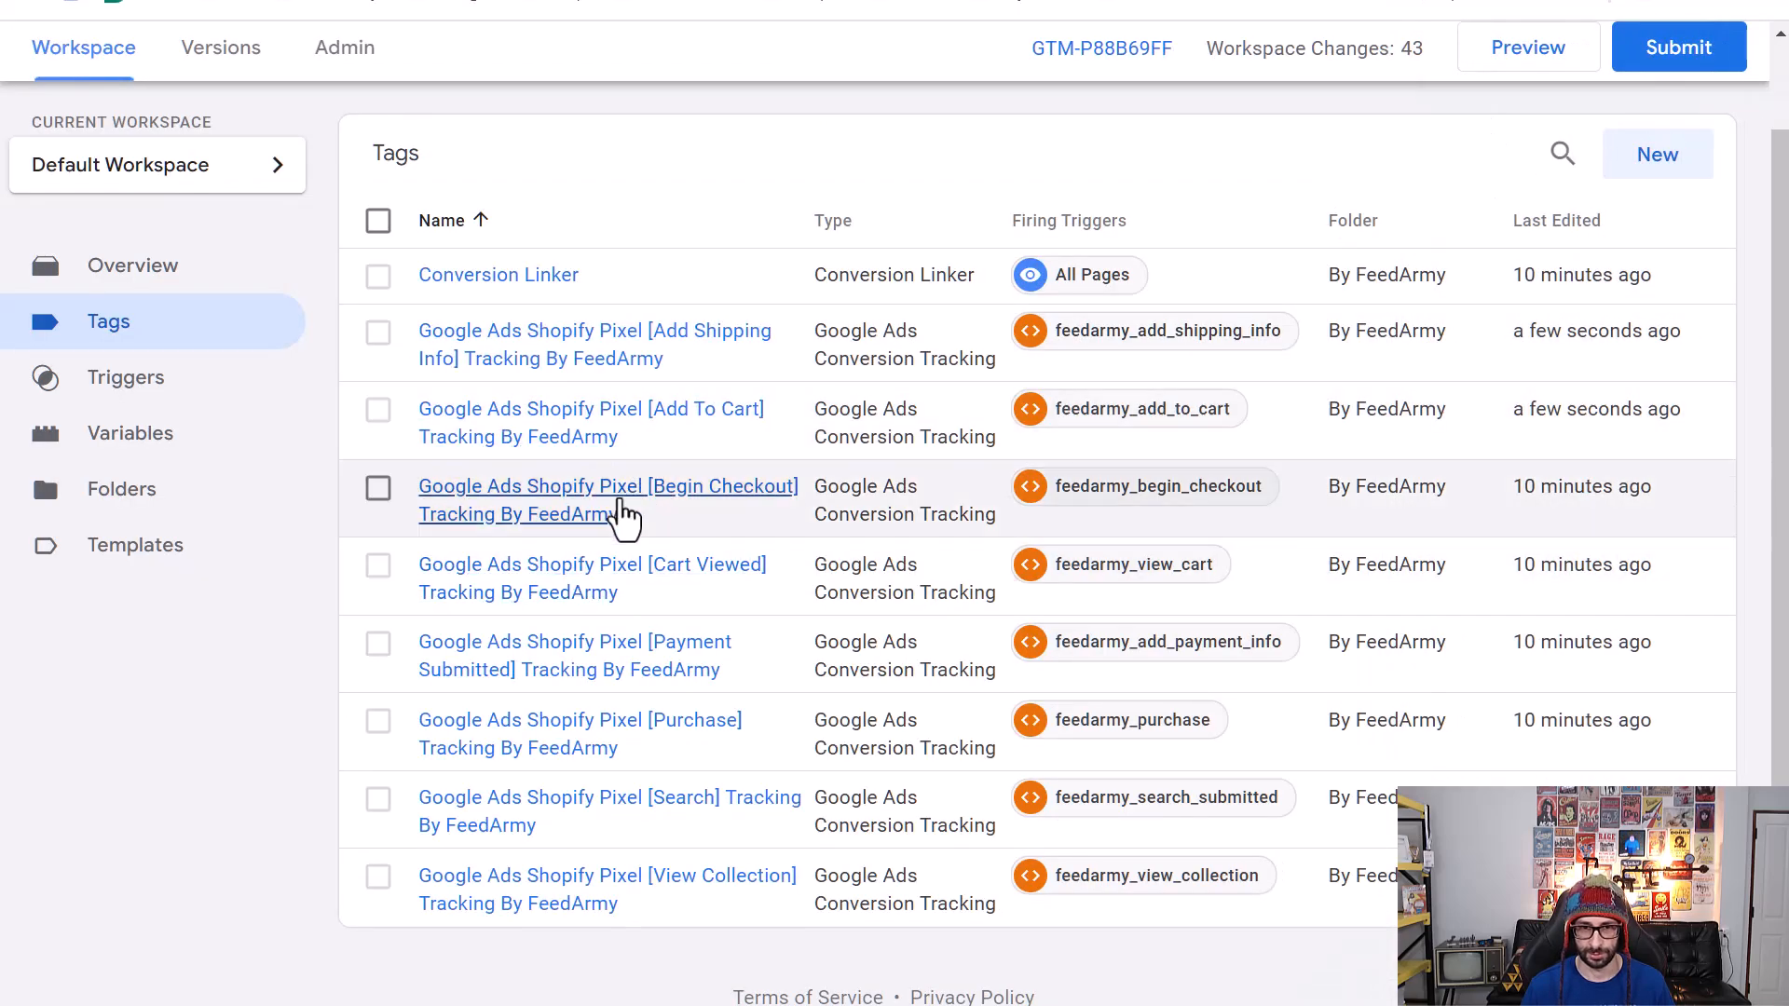
click(623, 515)
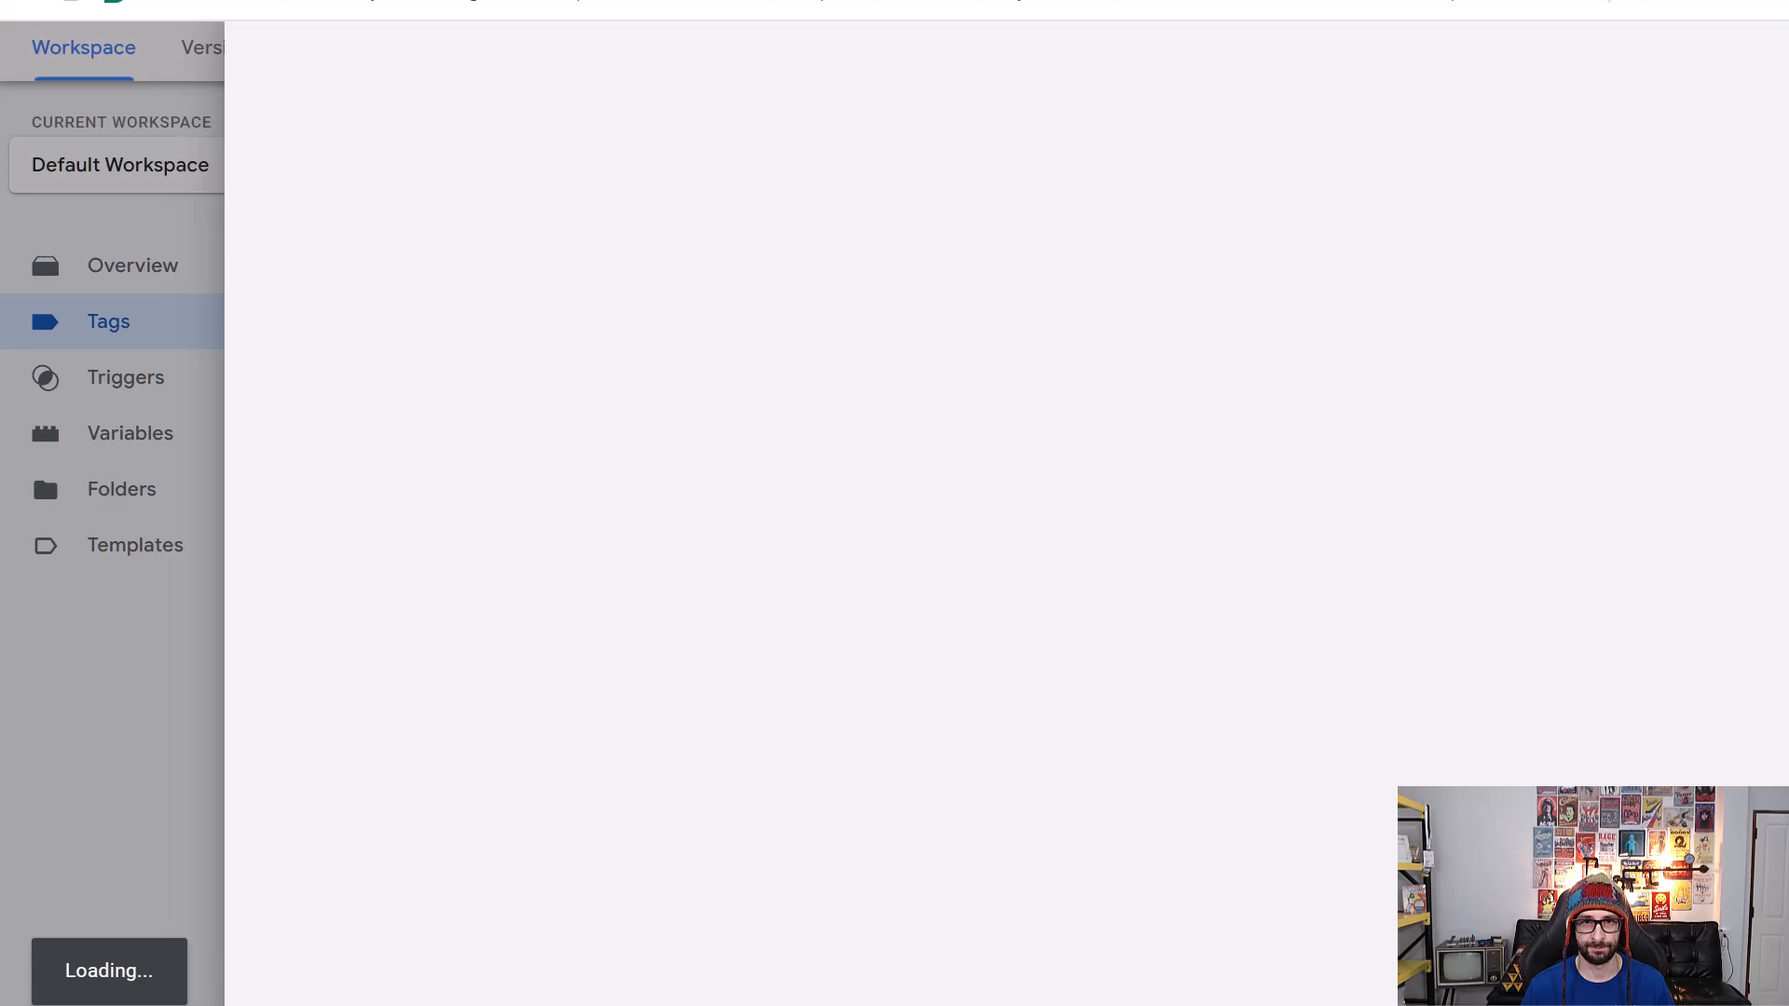
key(alt+Tab)
double_click(93, 229)
key(ctrl+c)
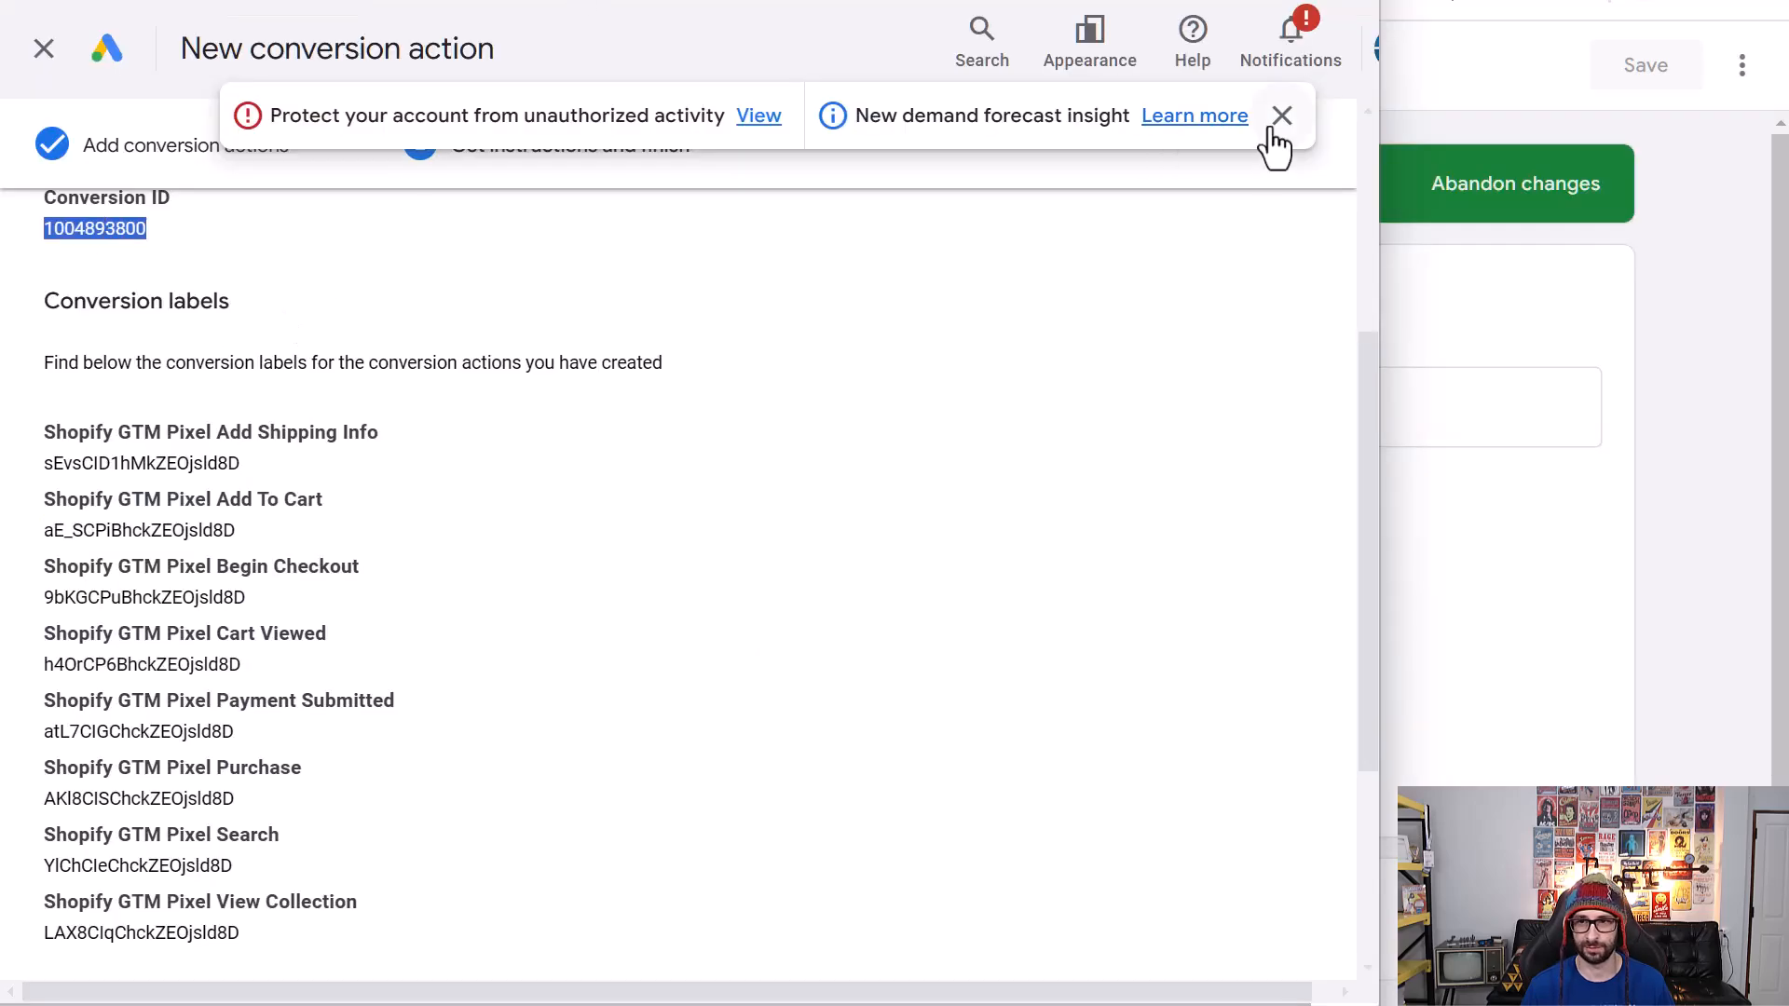
click(1437, 92)
click(470, 560)
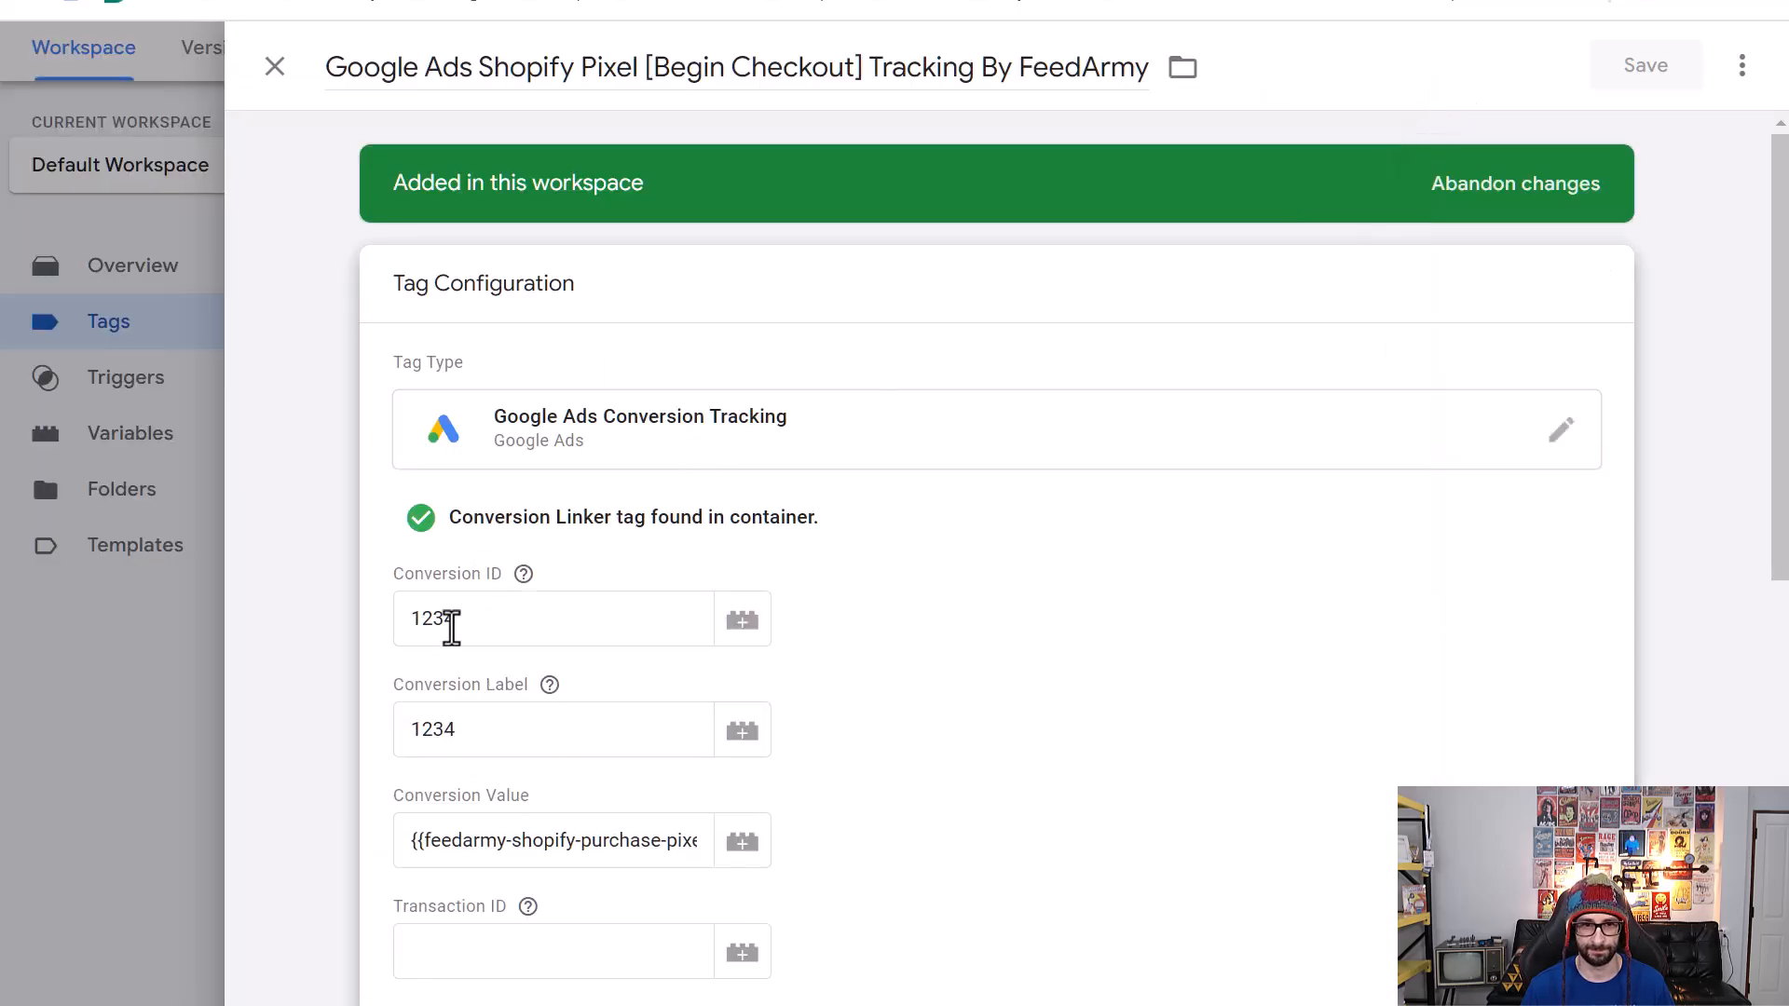
click(523, 630)
double_click(520, 627)
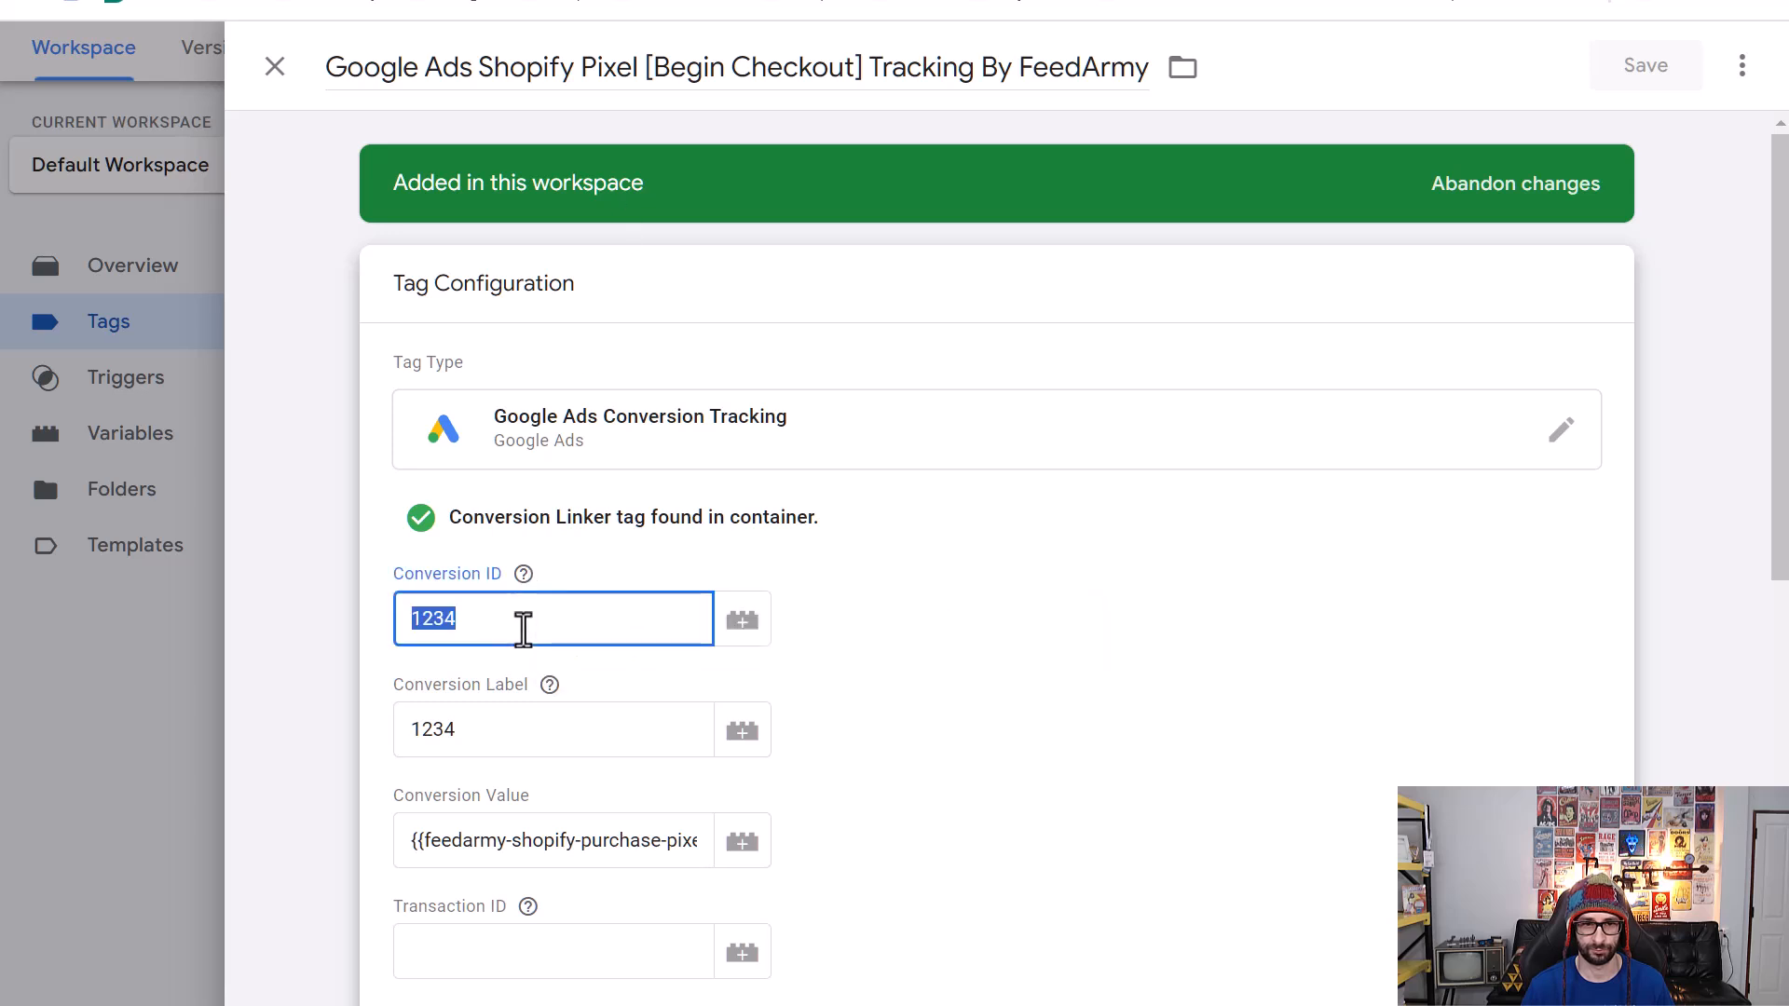
key(ctrl+v)
- Copy the Begin Checkout conversion label from Google Ads into the Begin Checkout tag's Conversion Label and save the tag
key(alt+Tab)
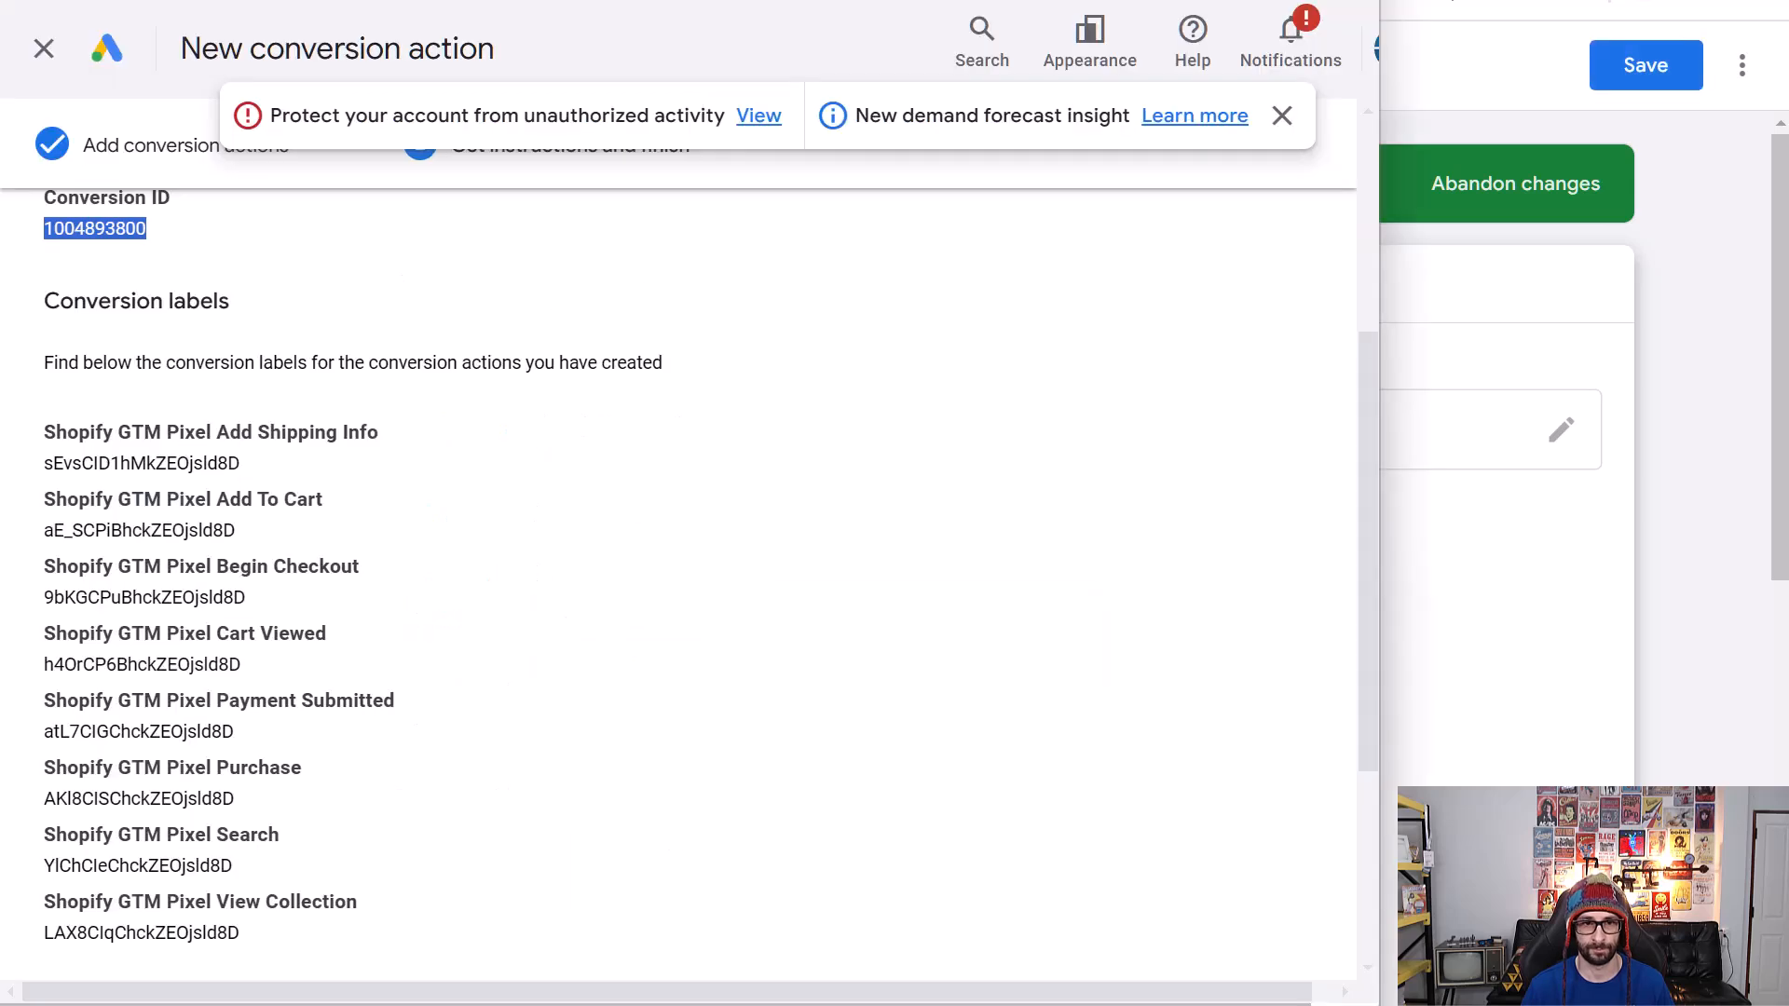
double_click(216, 598)
key(ctrl+c)
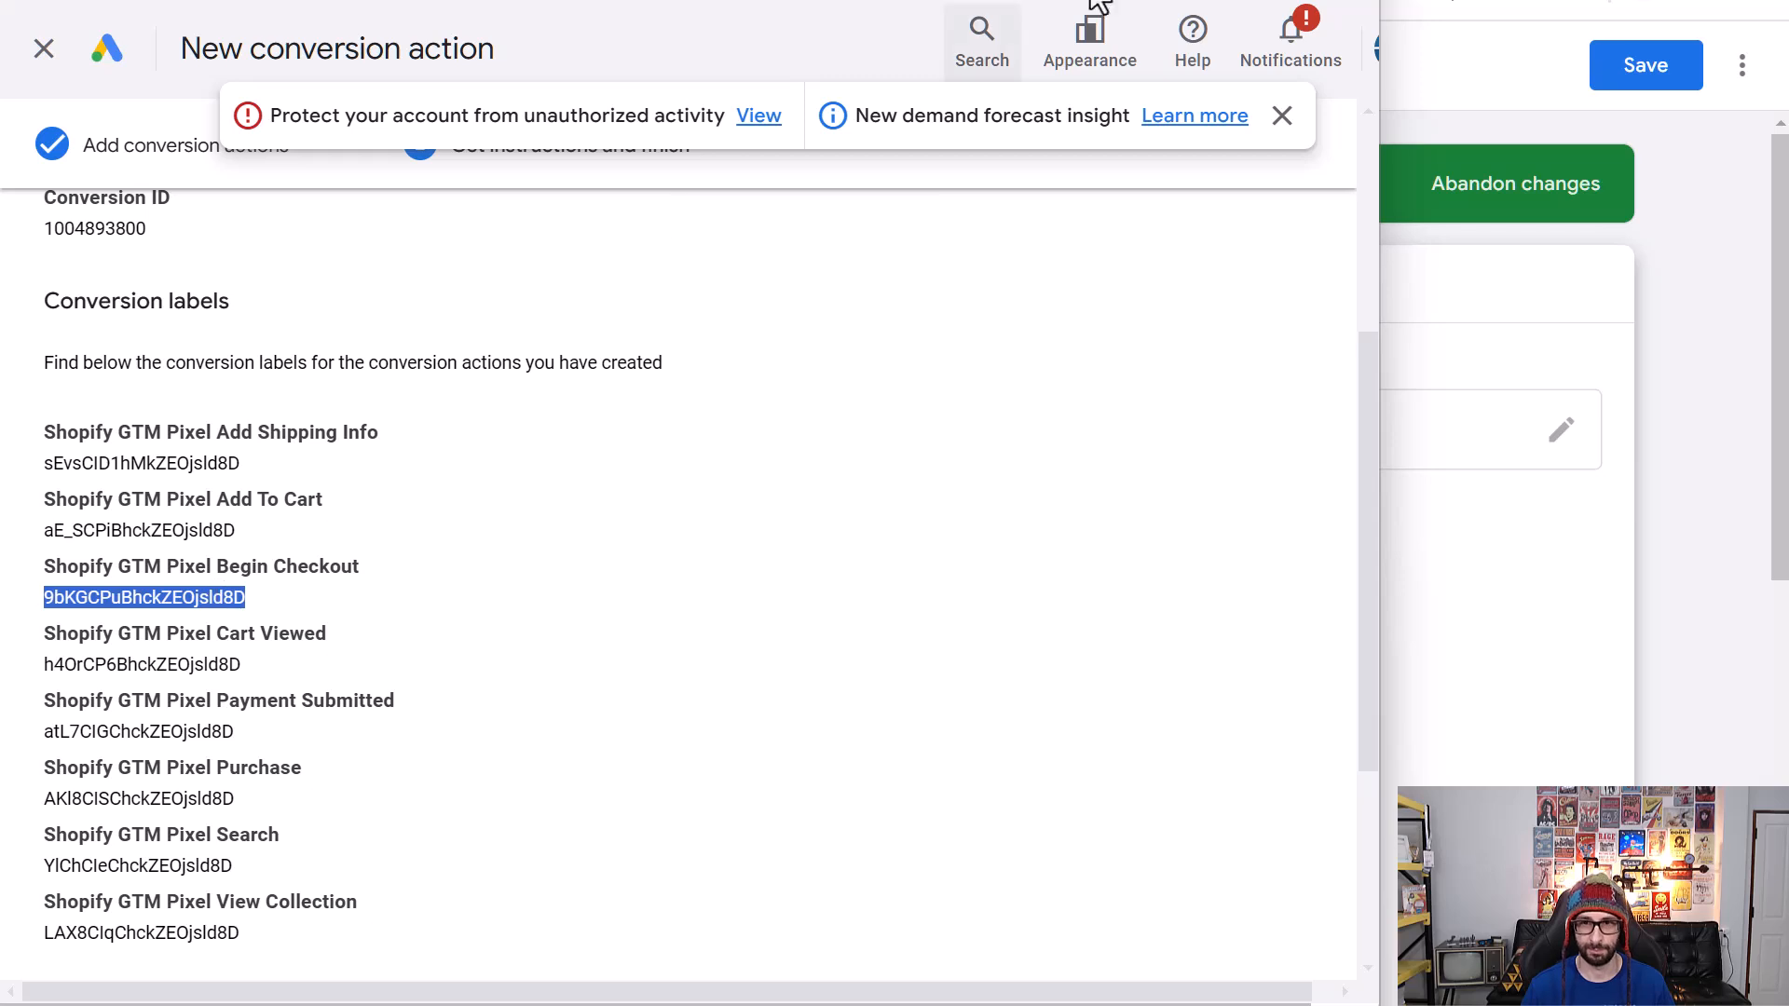
click(1523, 59)
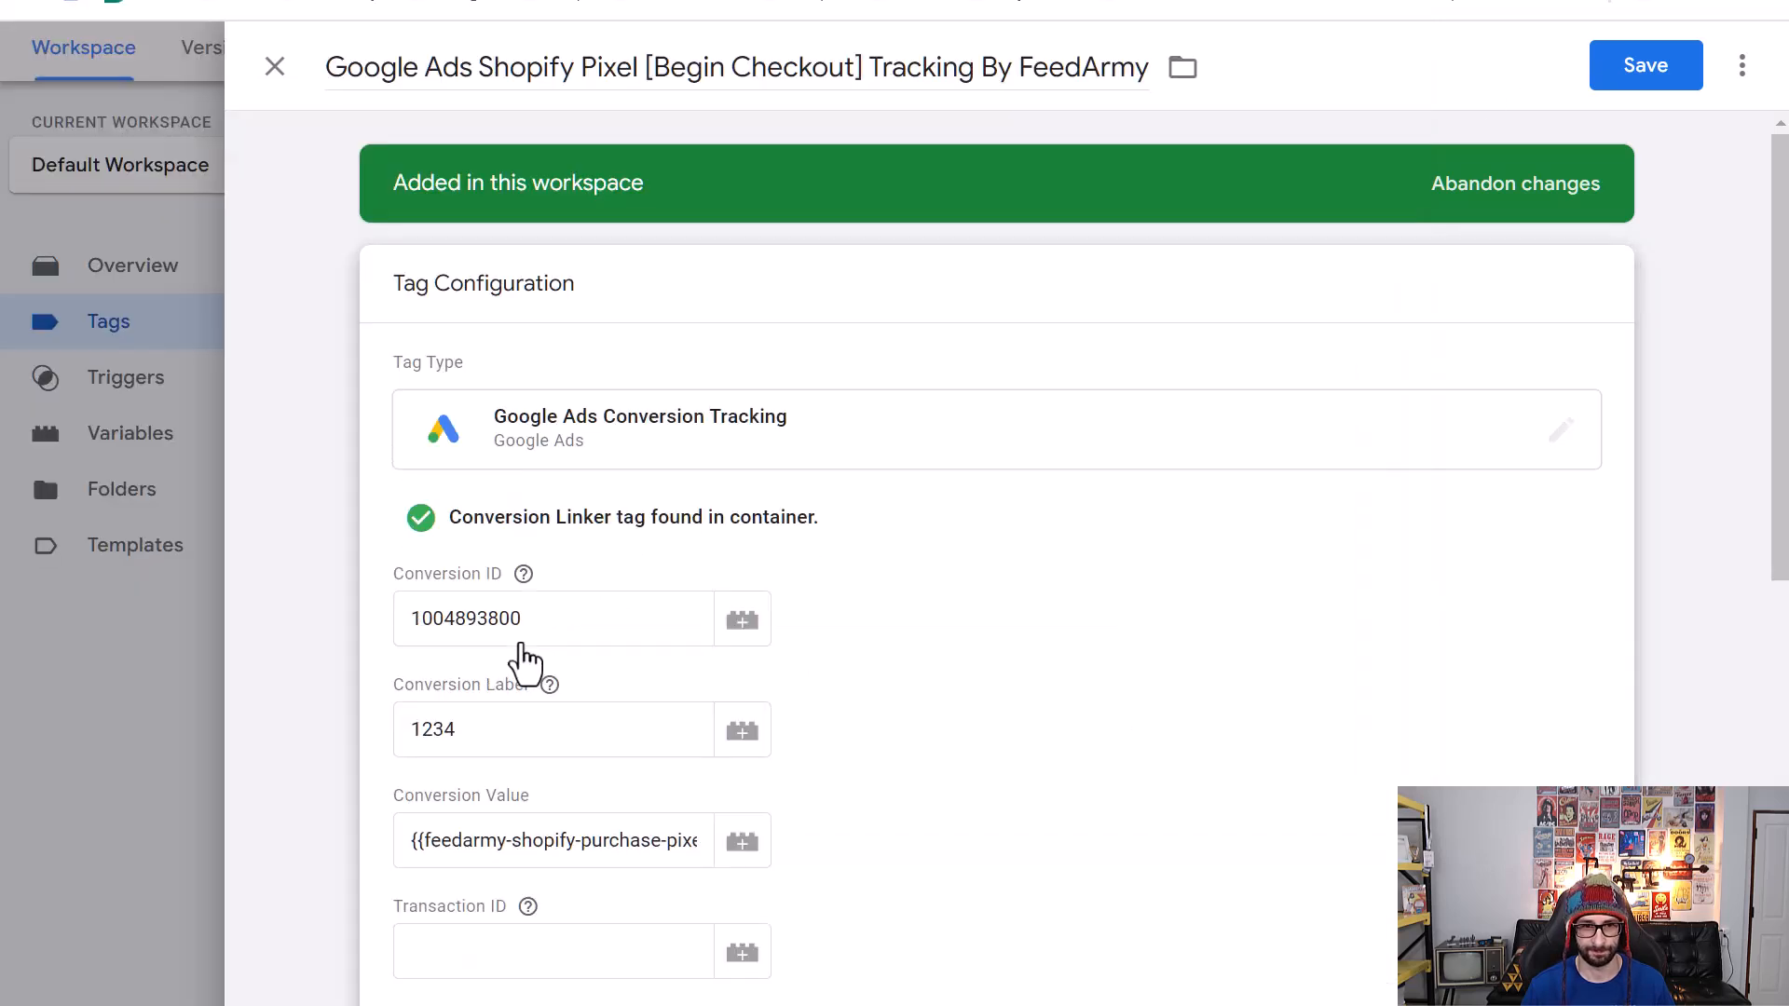
double_click(575, 735)
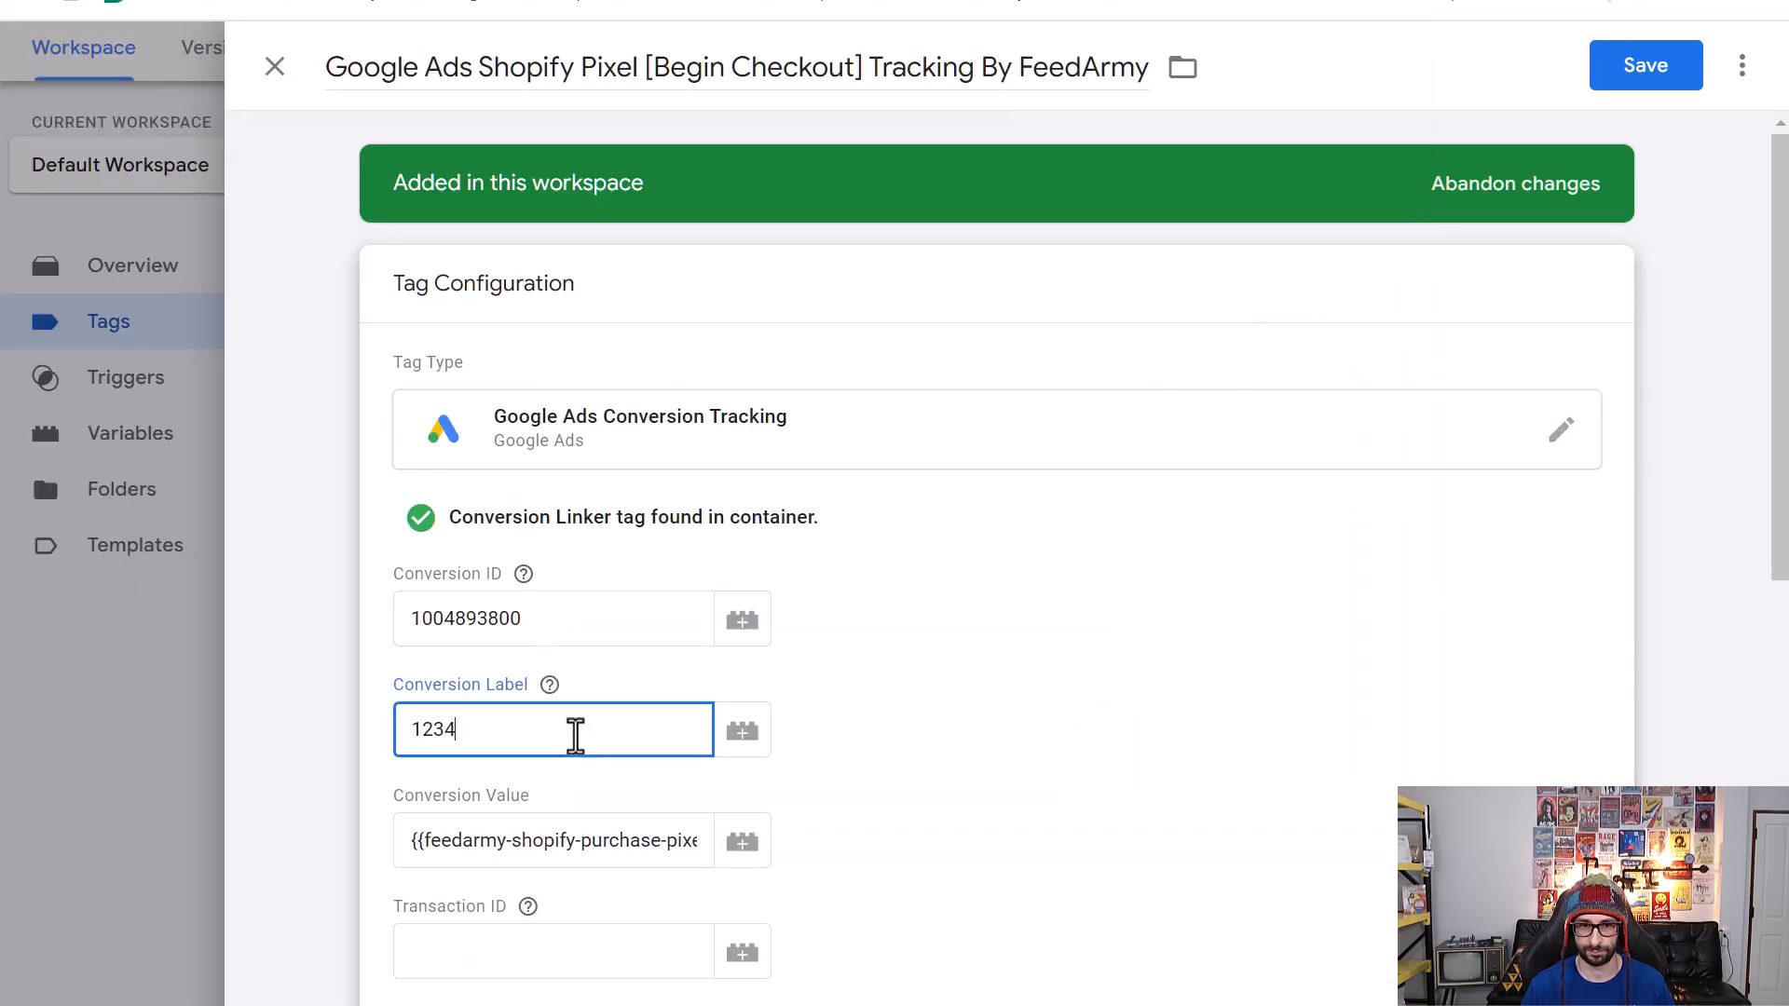
key(ctrl+v)
click(1626, 71)
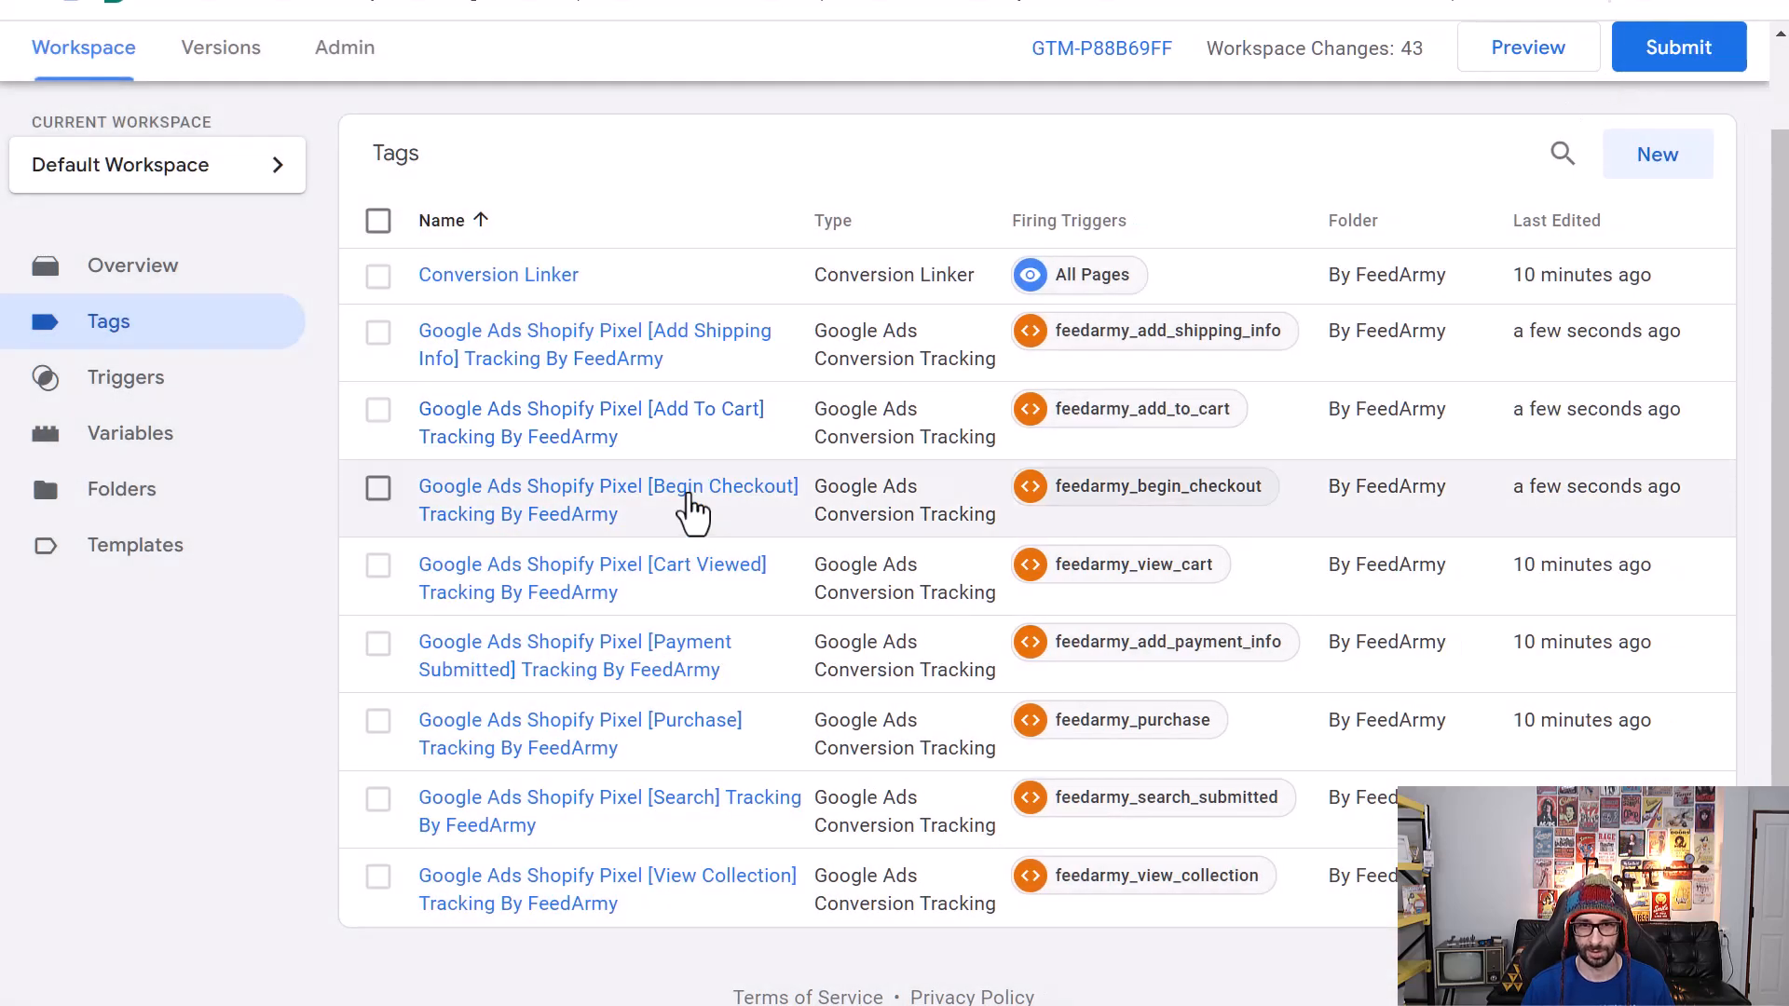
- Open the Cart Viewed tag in Google Tag Manager and replace its Conversion ID with the one copied from Google Ads
click(667, 587)
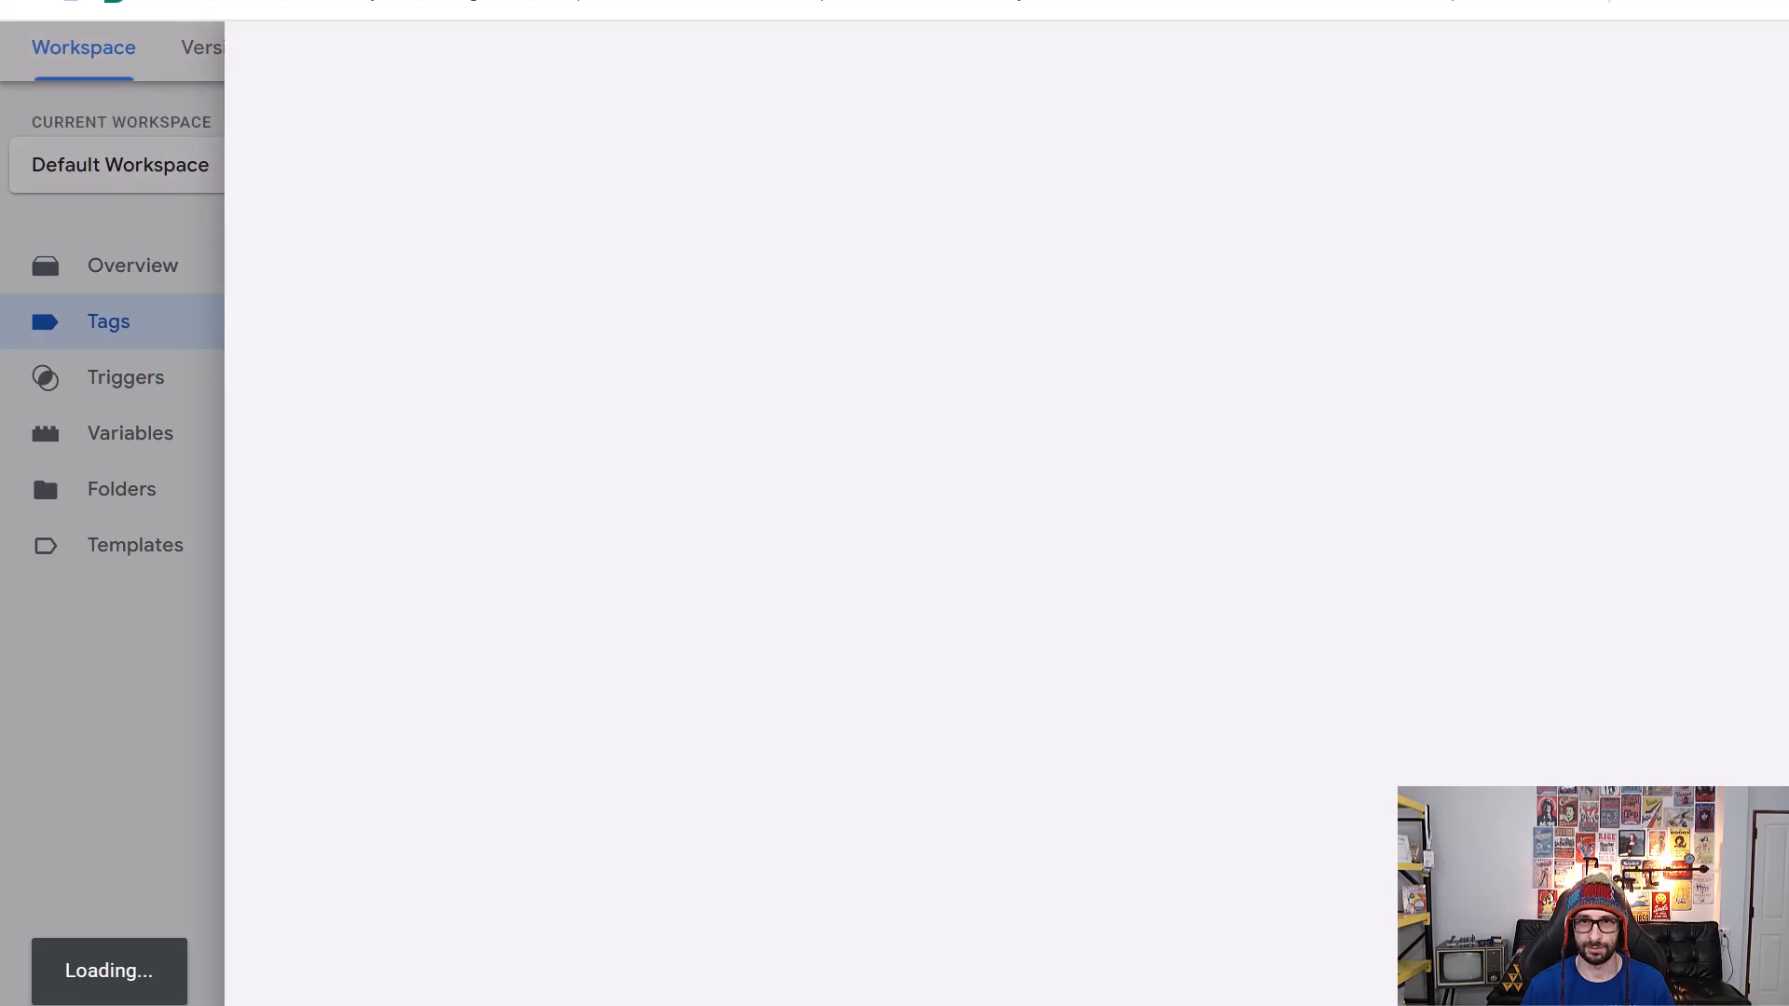
key(alt+Tab)
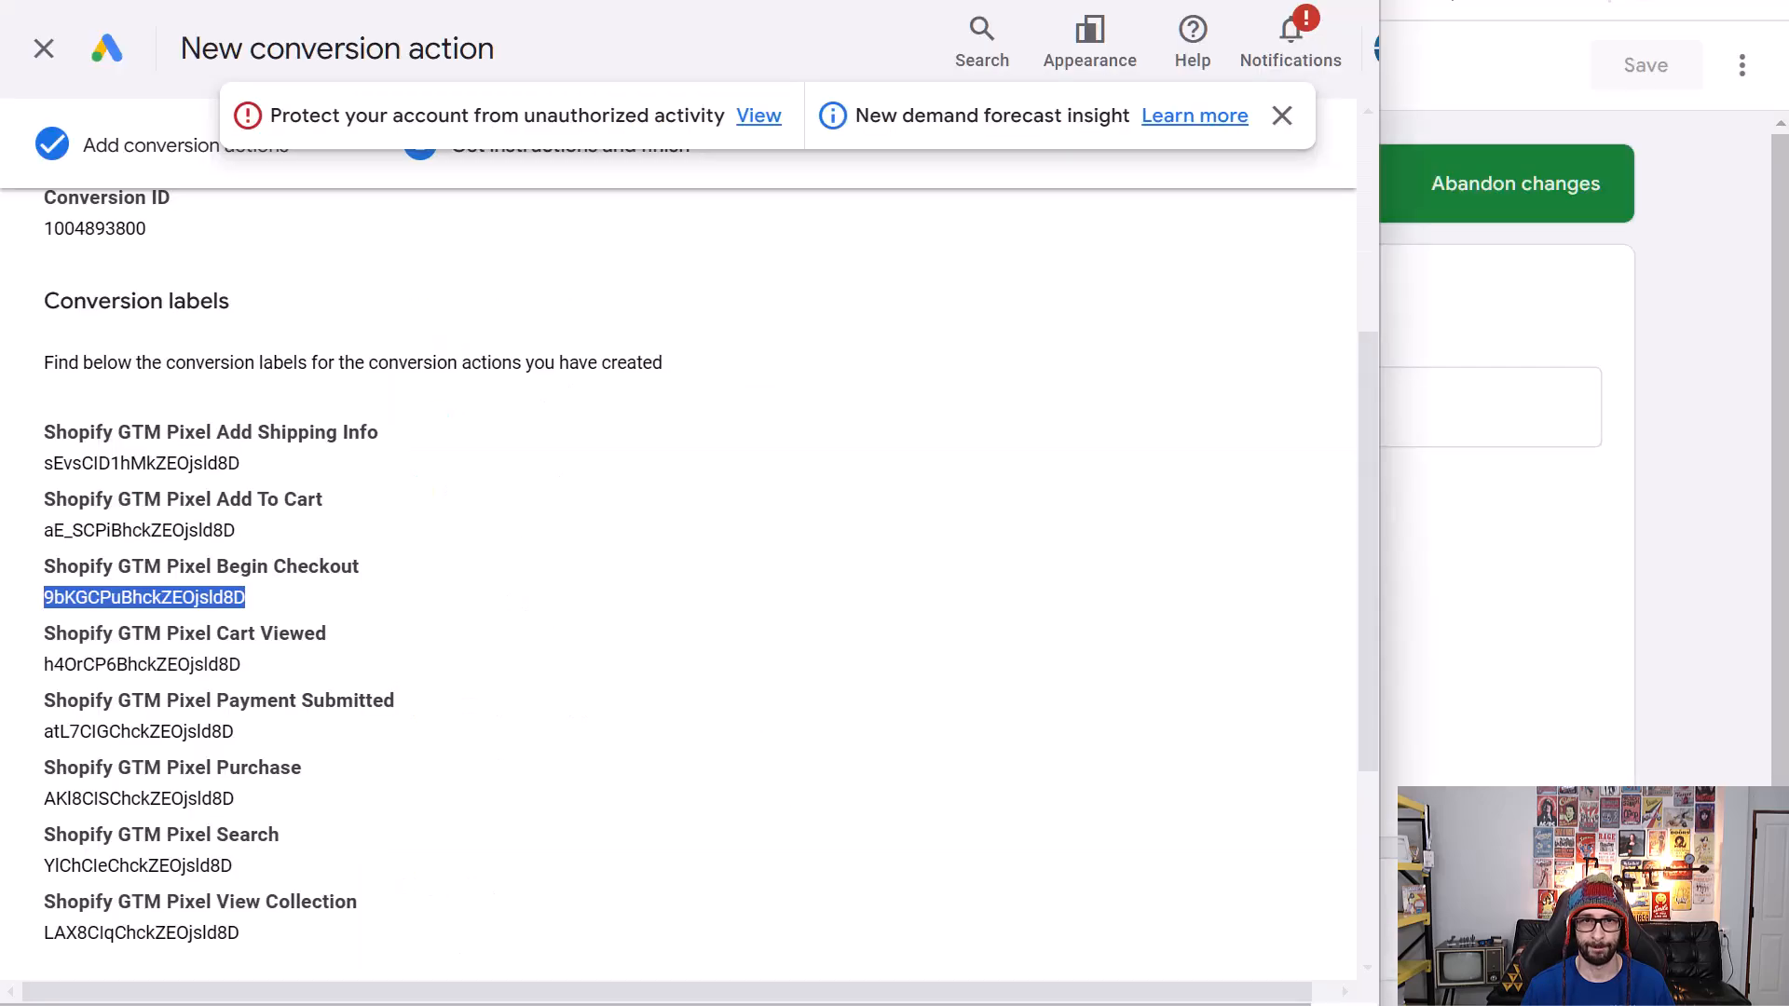
double_click(101, 235)
click(1761, 392)
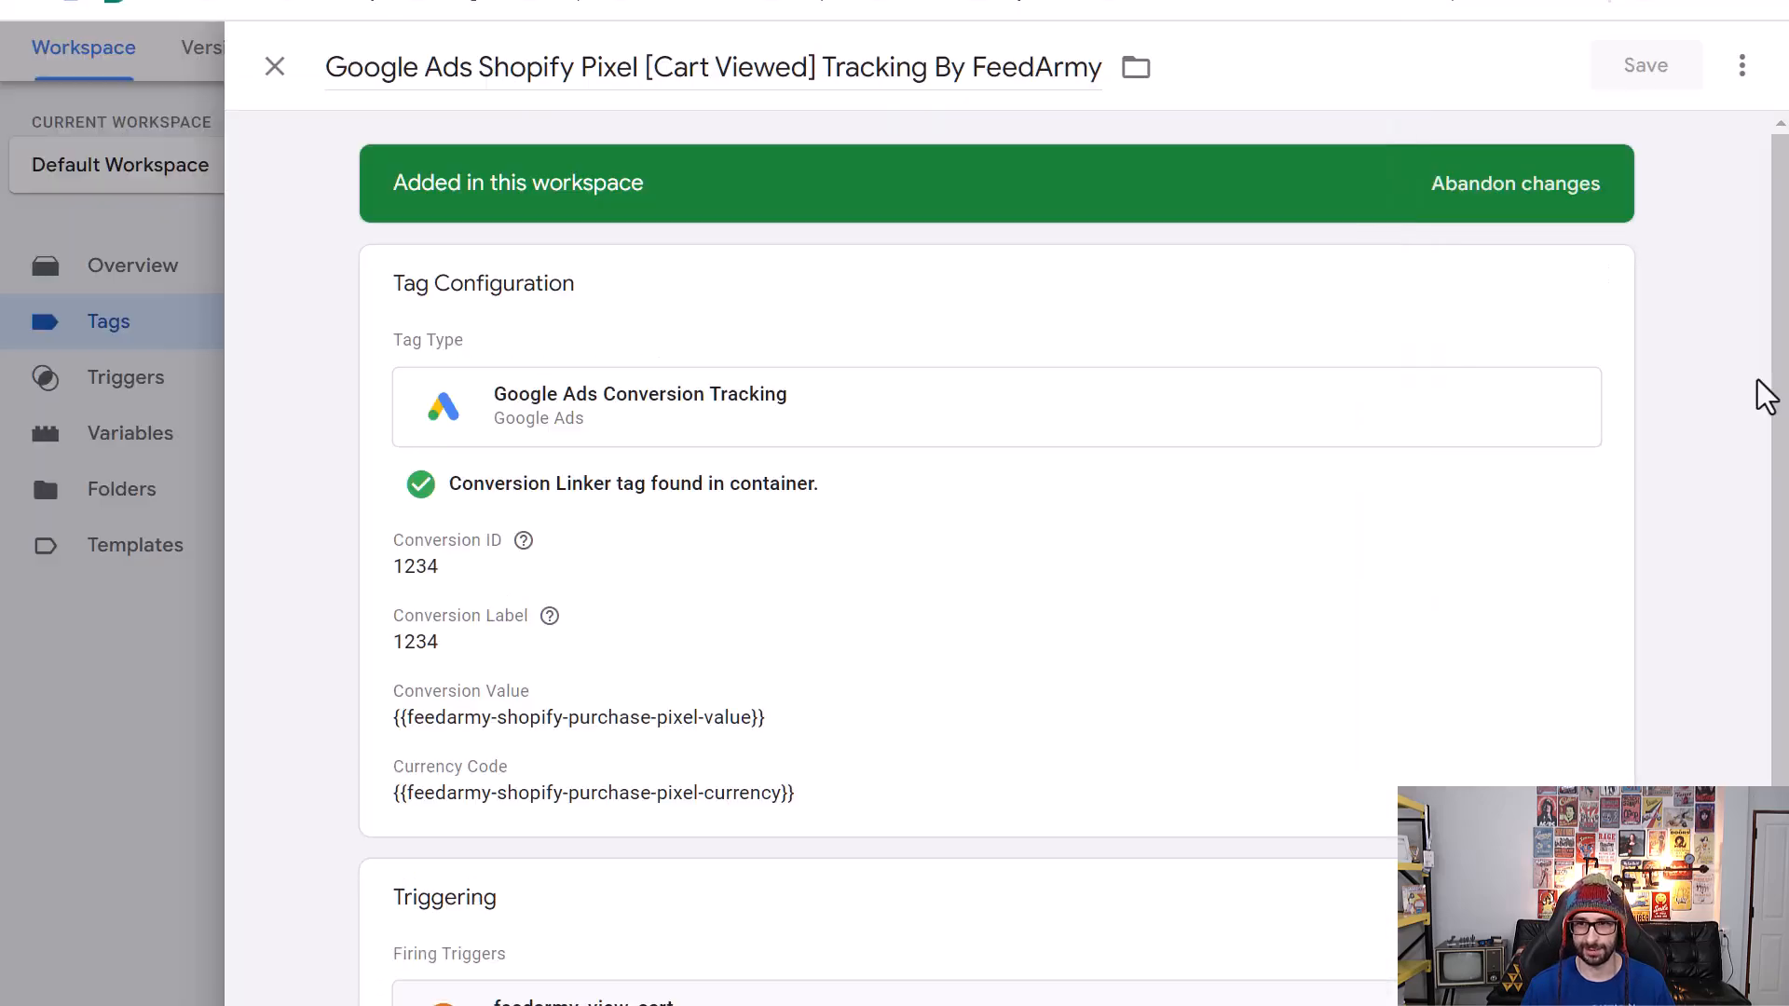
click(587, 559)
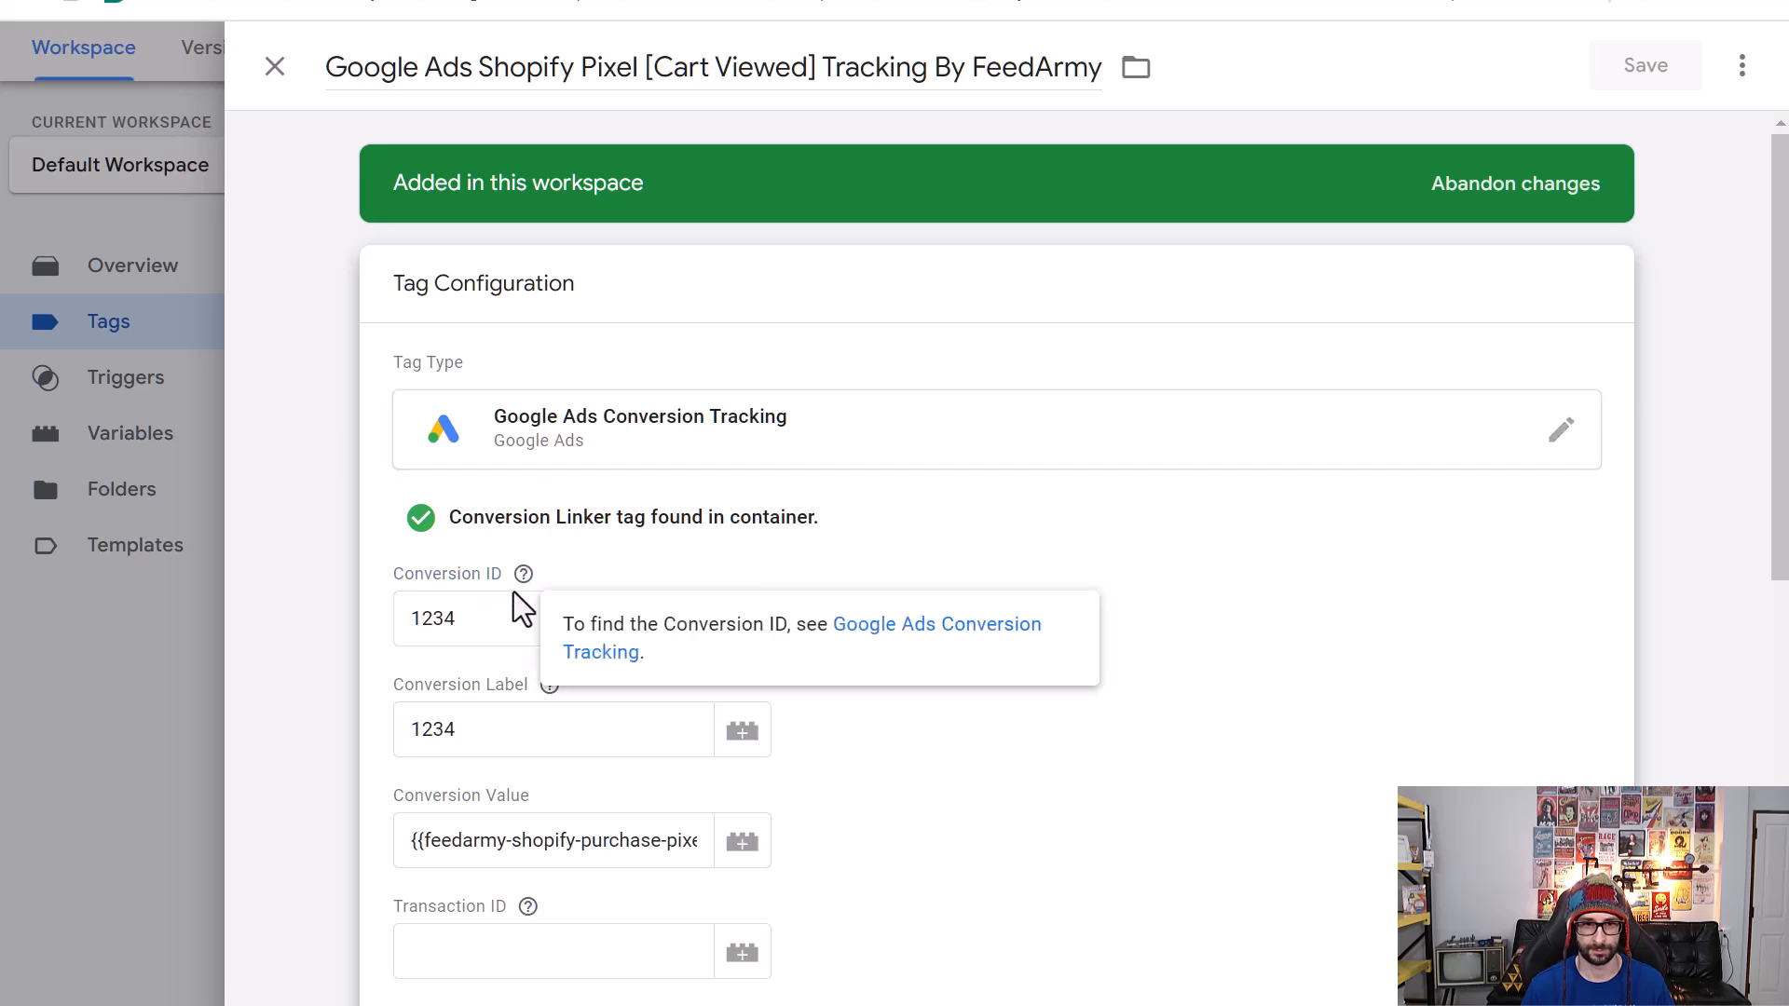
double_click(510, 615)
key(ctrl+v)
click(522, 114)
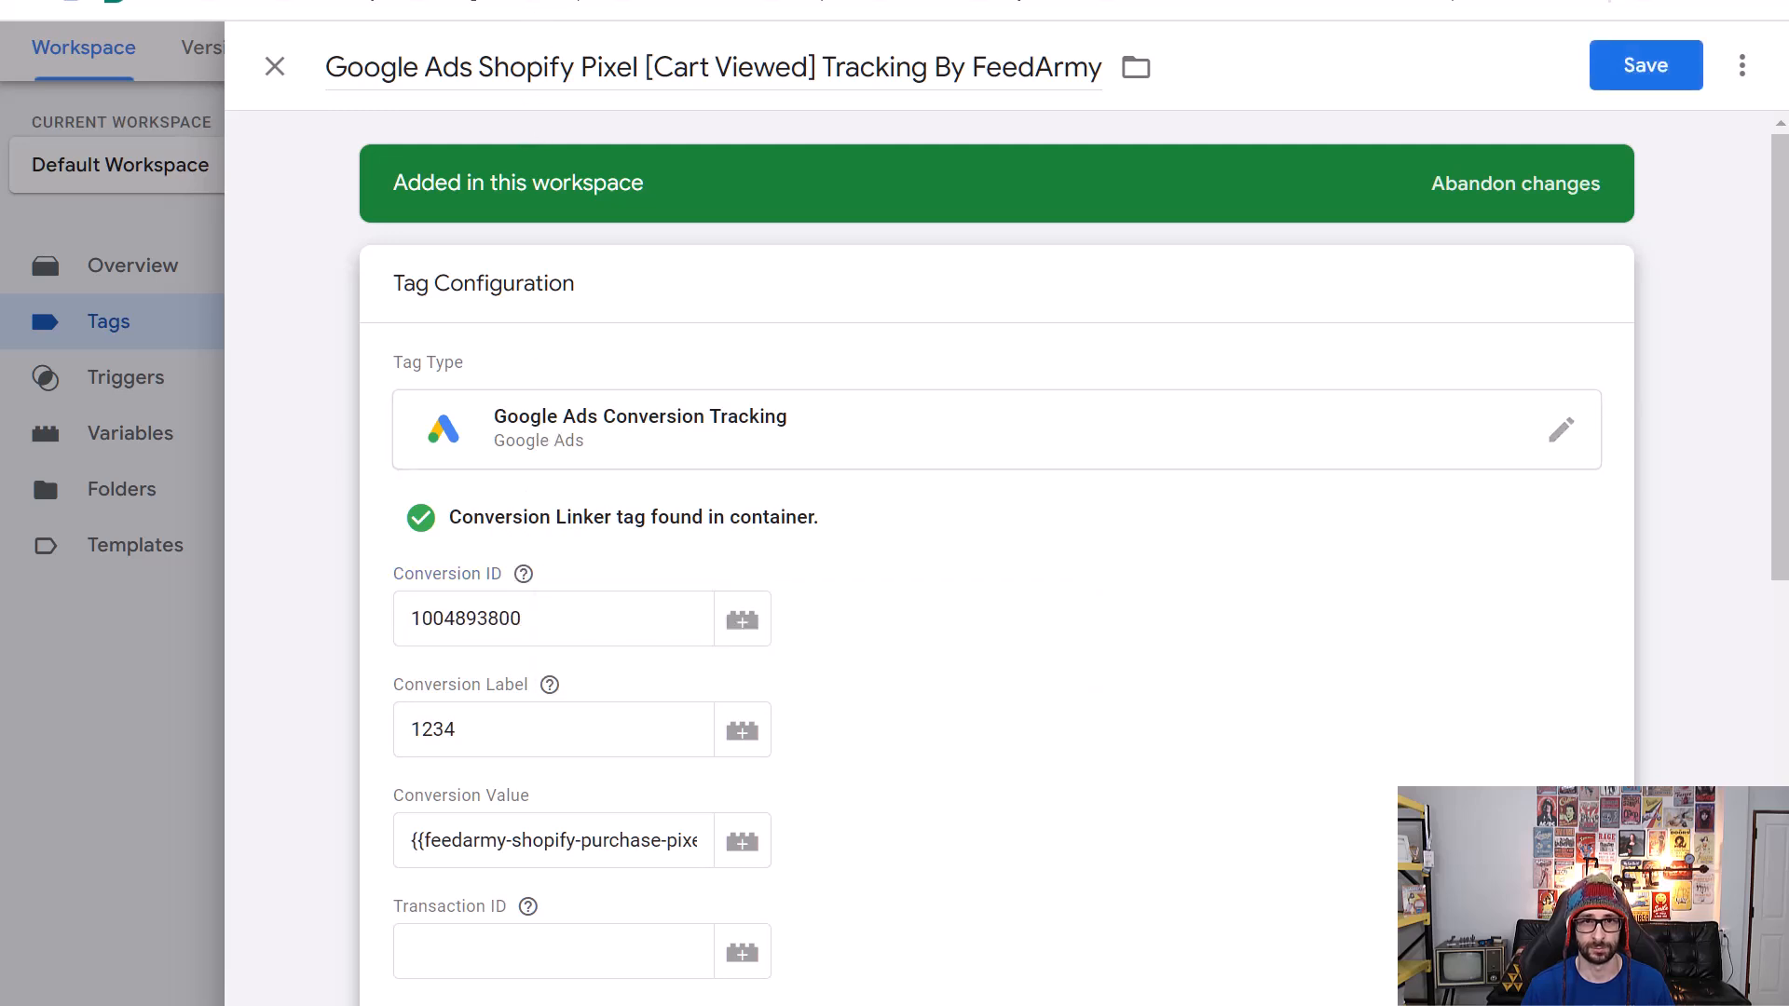
- Copy the Cart Viewed conversion label from Google Ads into the Cart Viewed tag's Conversion Label and save the tag
key(alt+Tab)
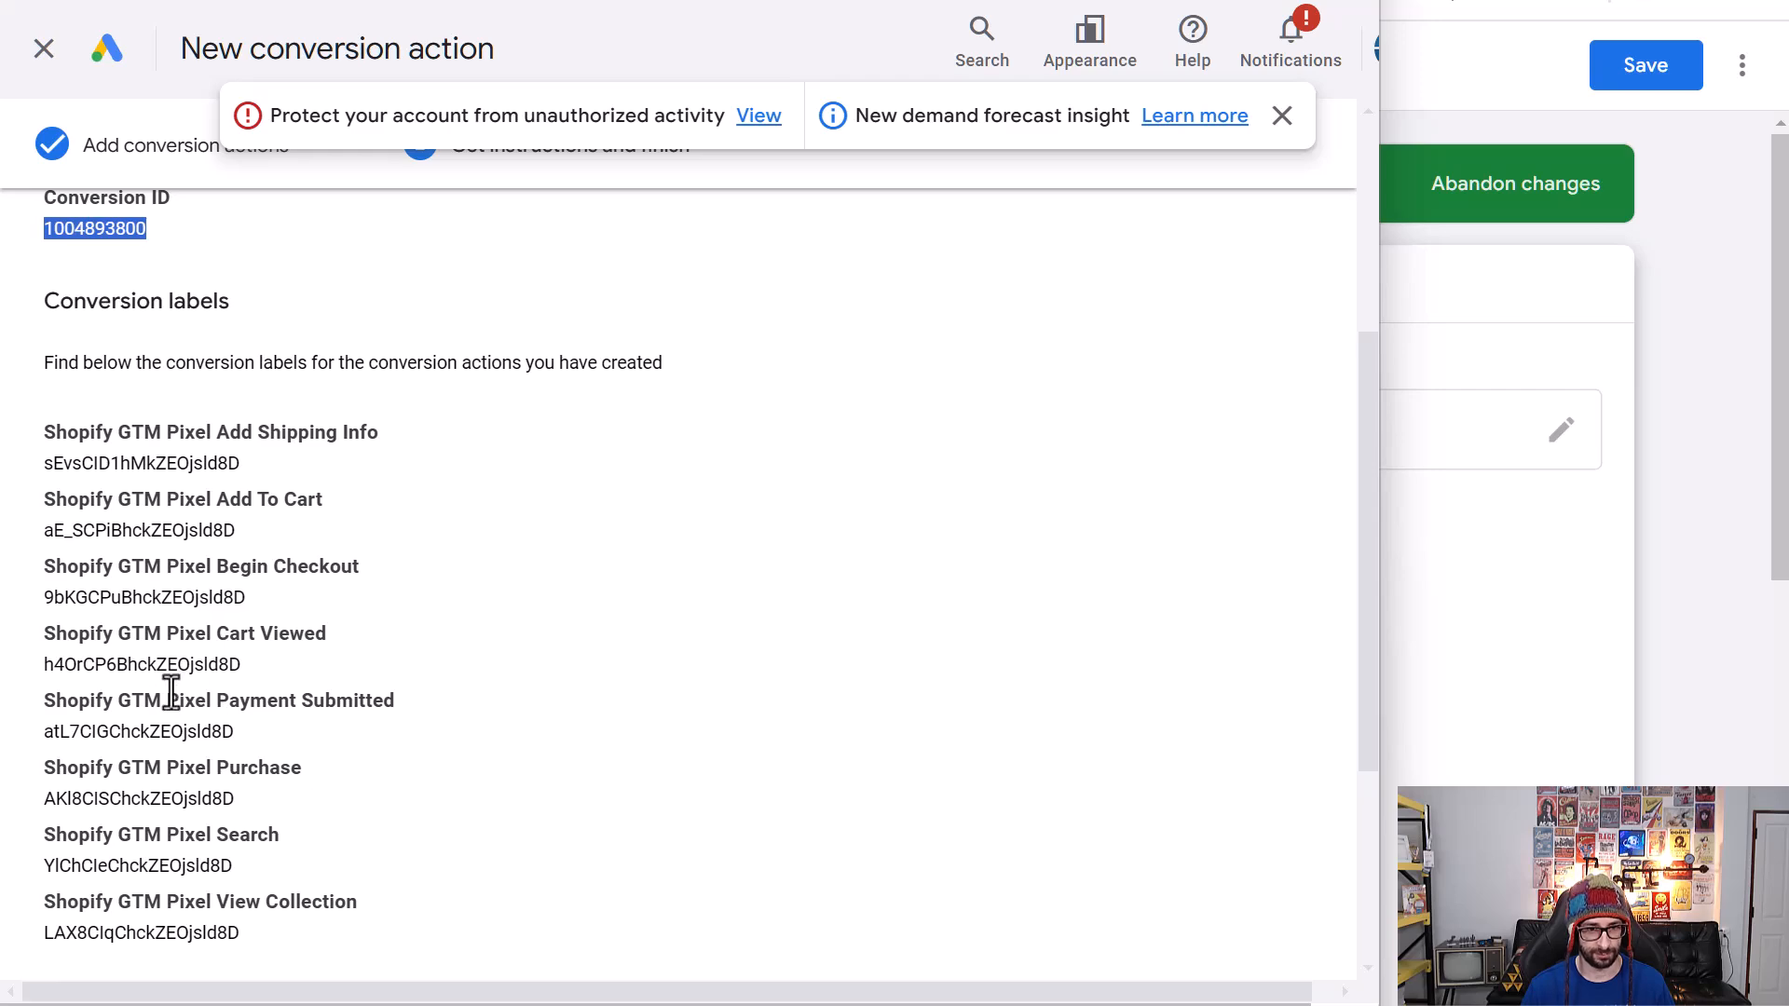
click(1677, 246)
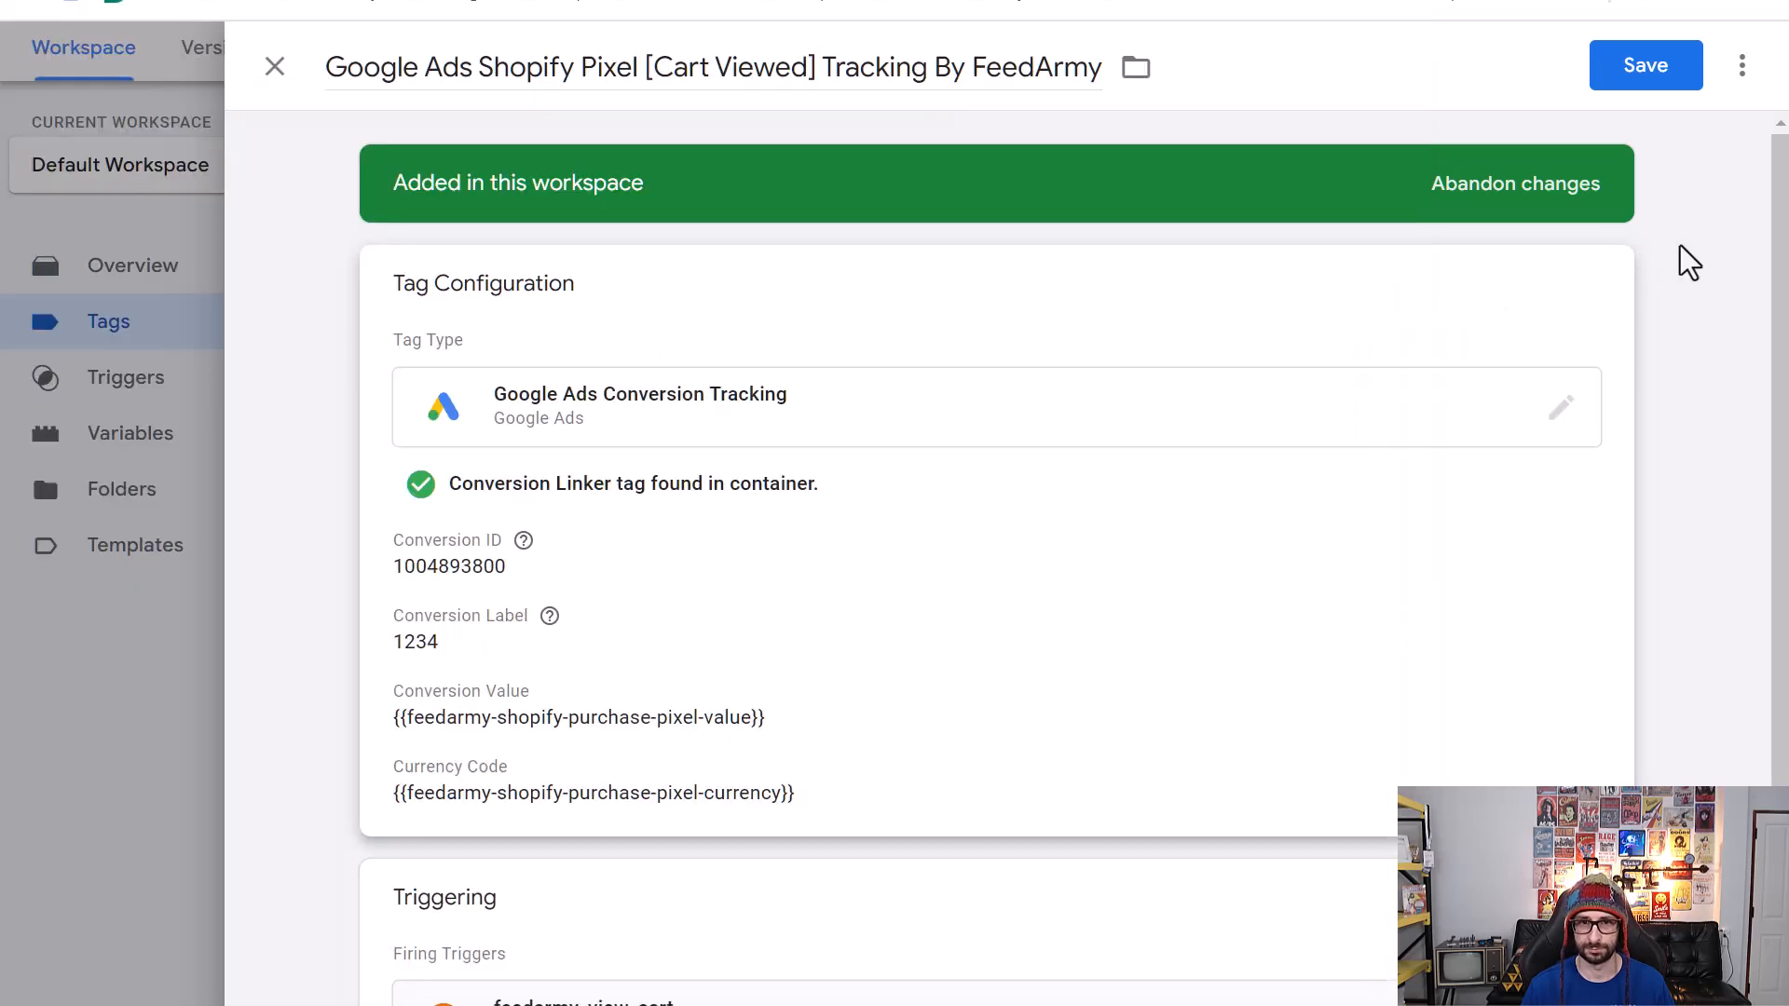
key(alt+Tab)
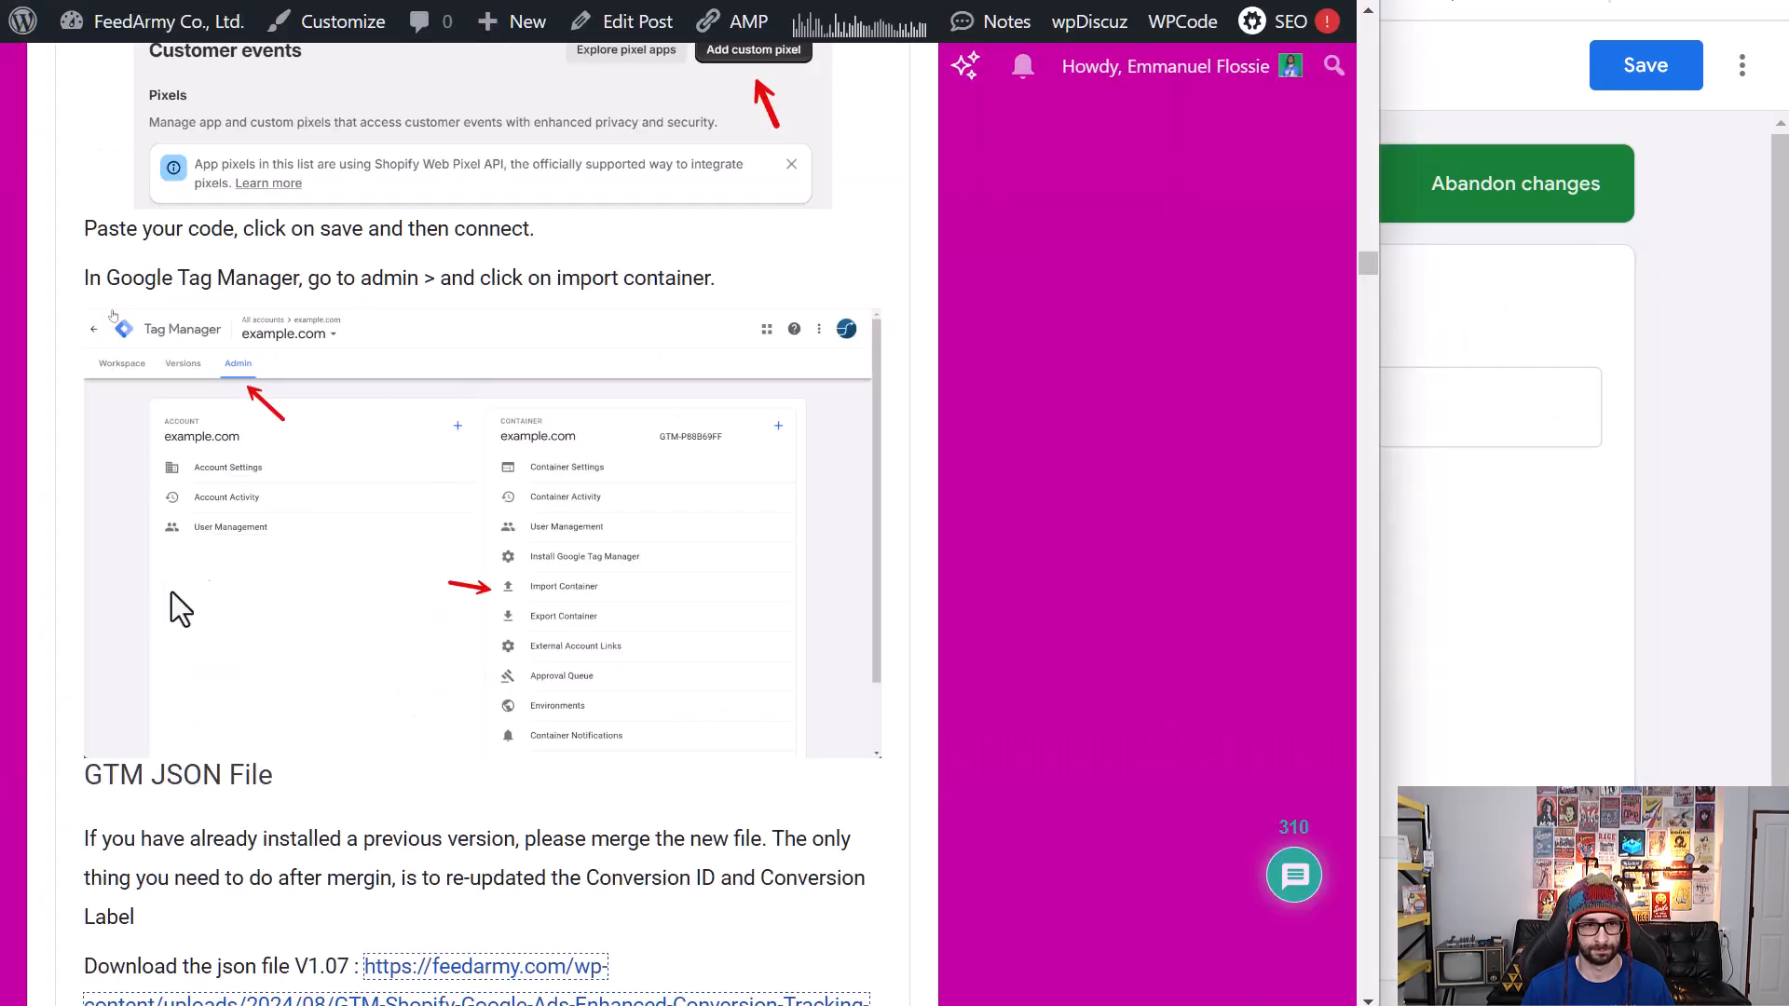
key(alt+Tab)
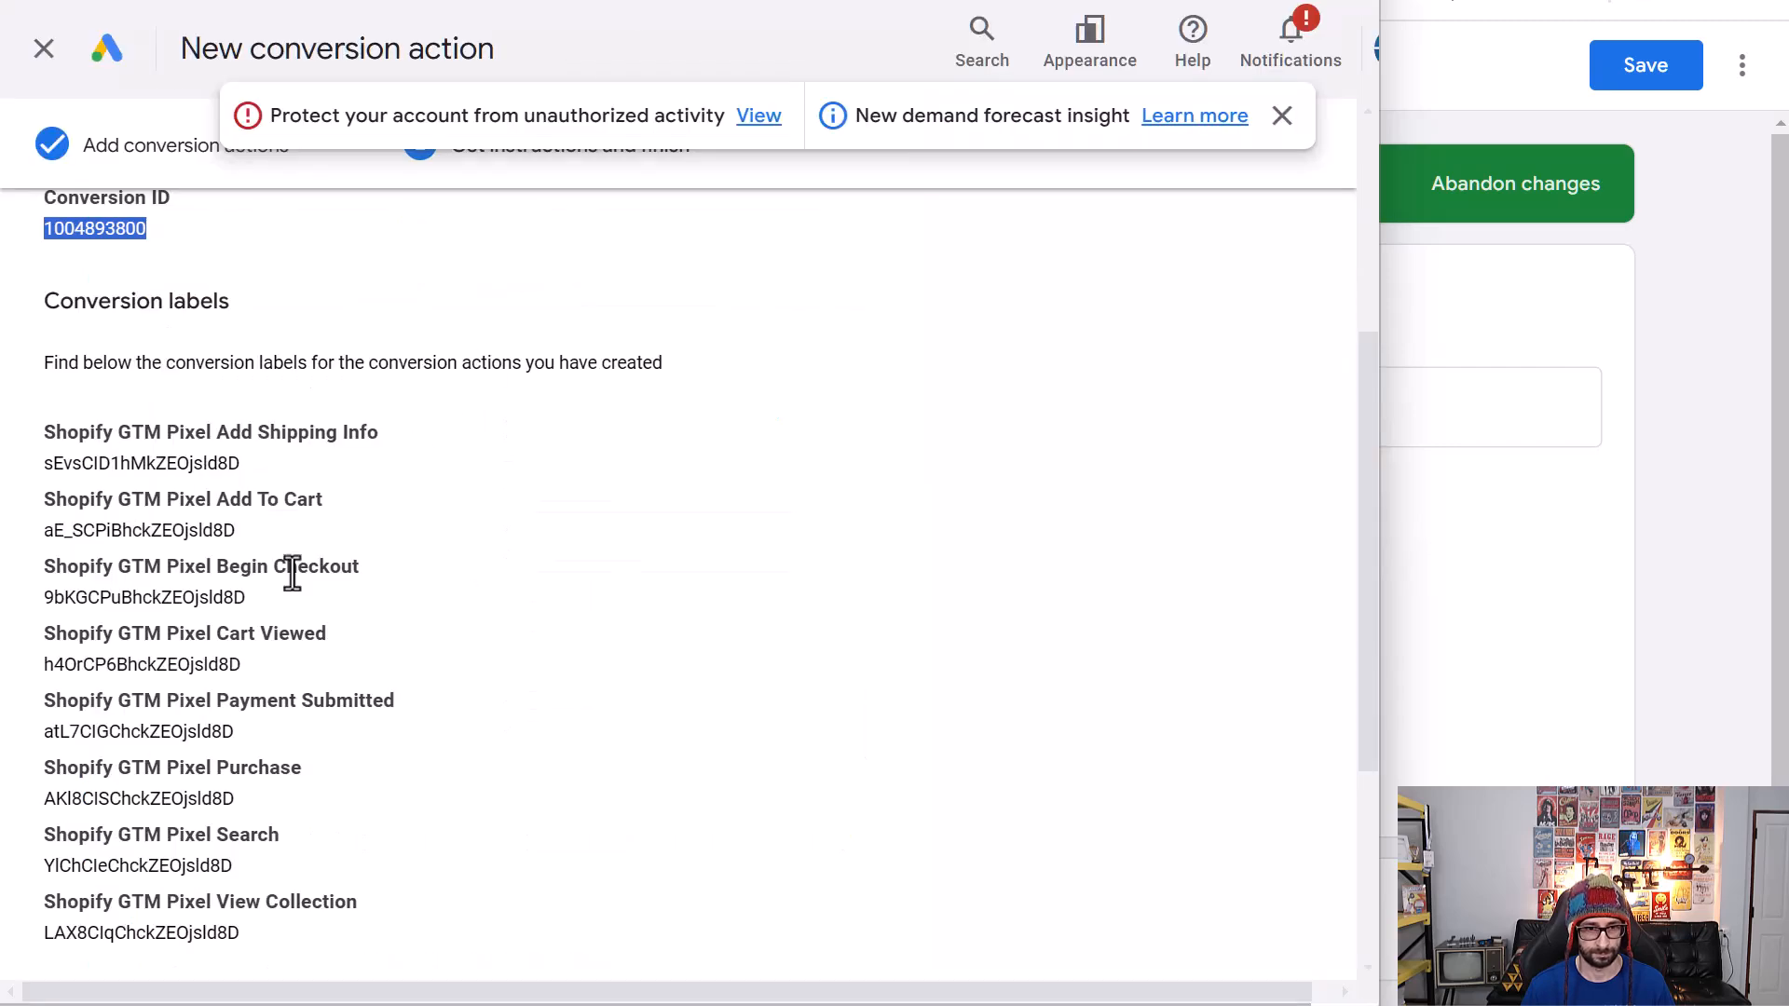
double_click(191, 665)
key(ctrl+c)
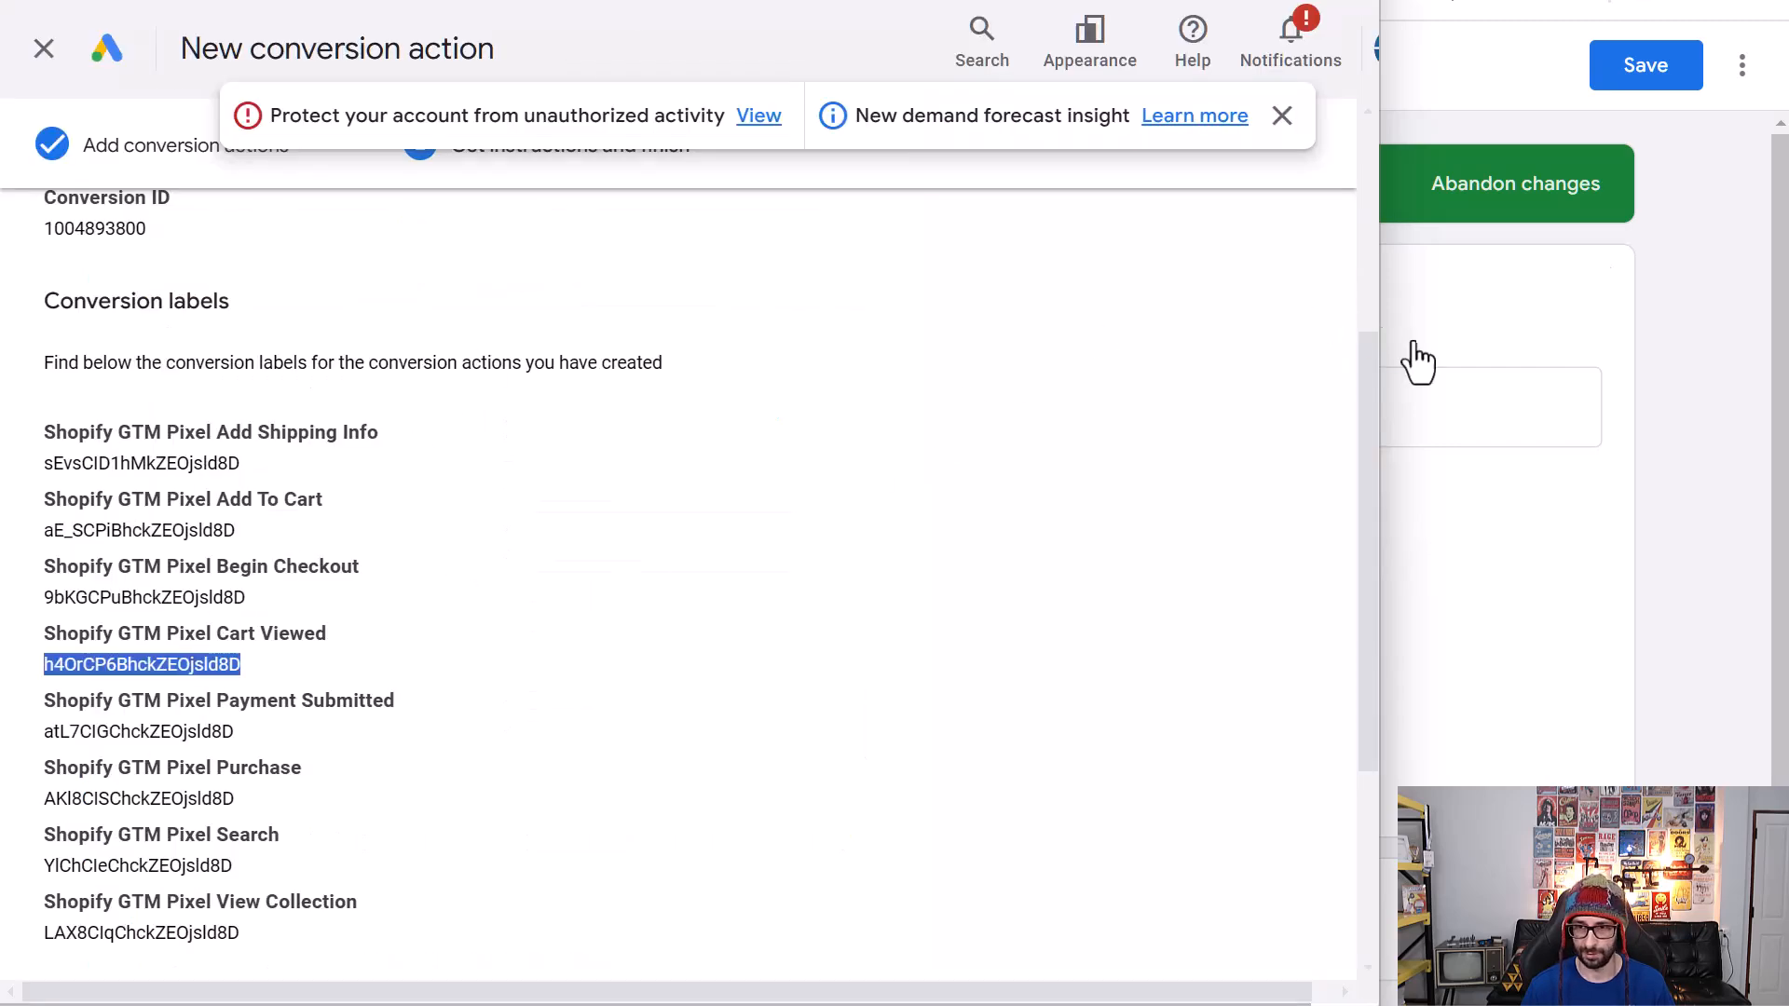
click(1692, 363)
click(531, 680)
click(453, 741)
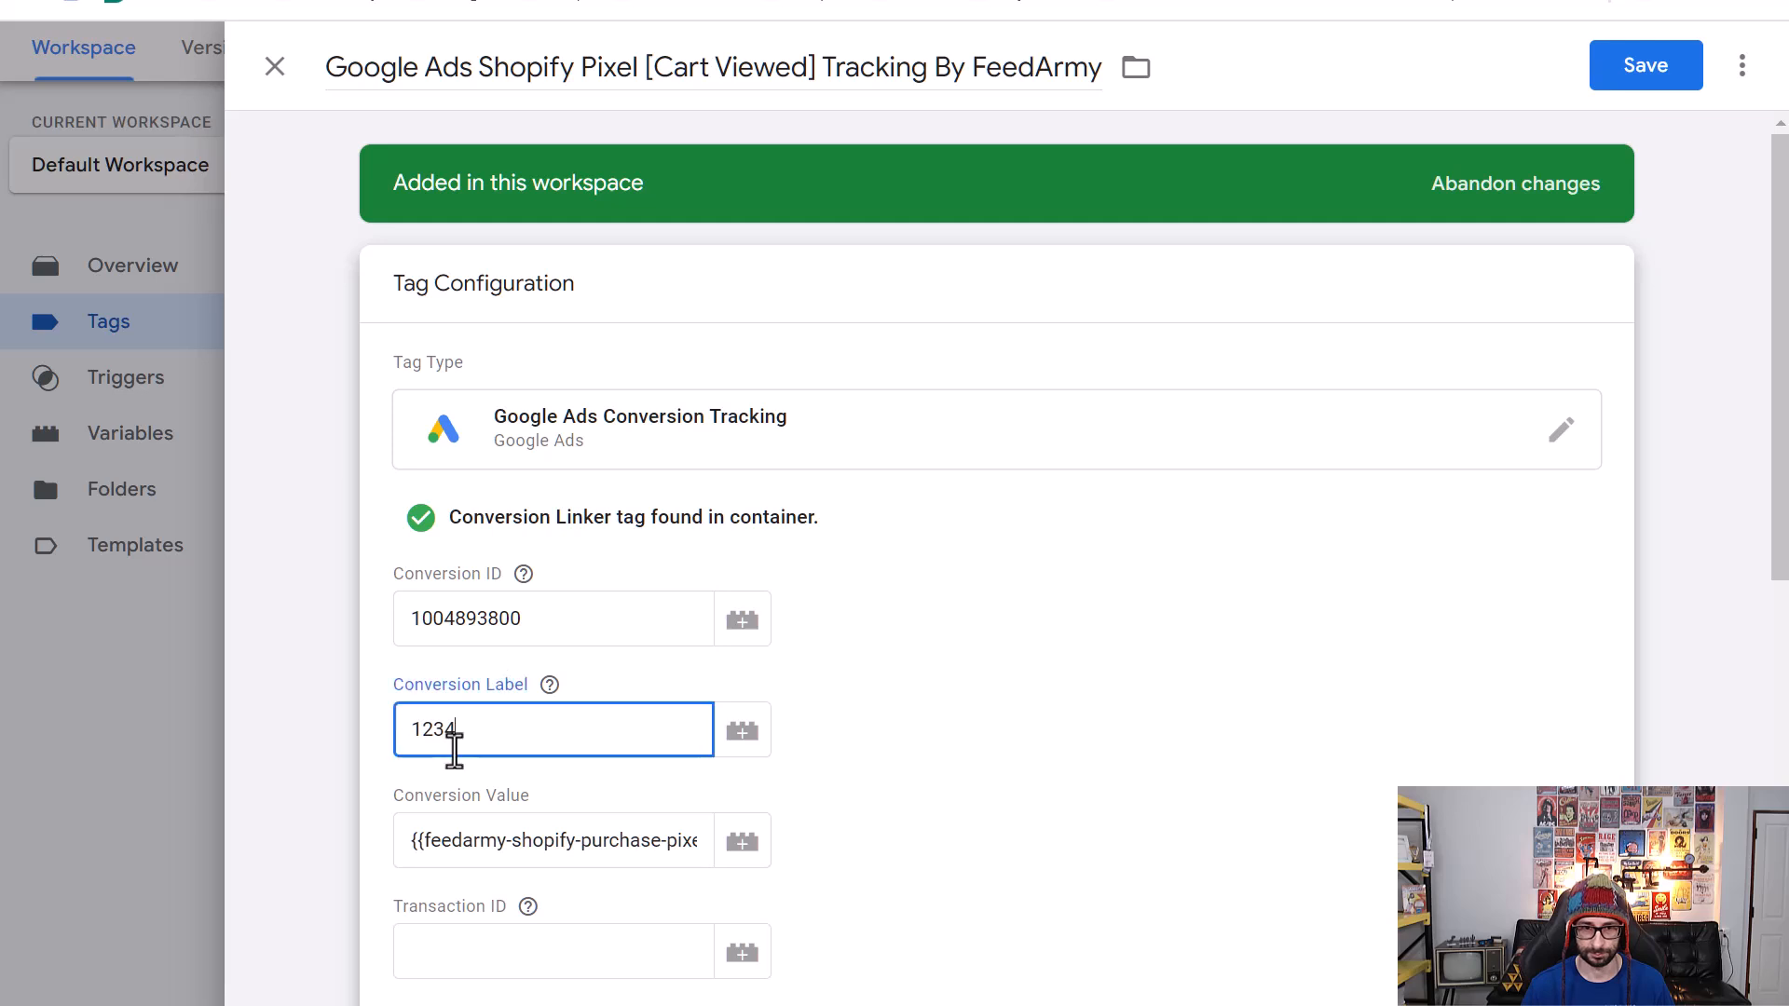
key(ctrl+a)
key(ctrl+v)
click(1675, 64)
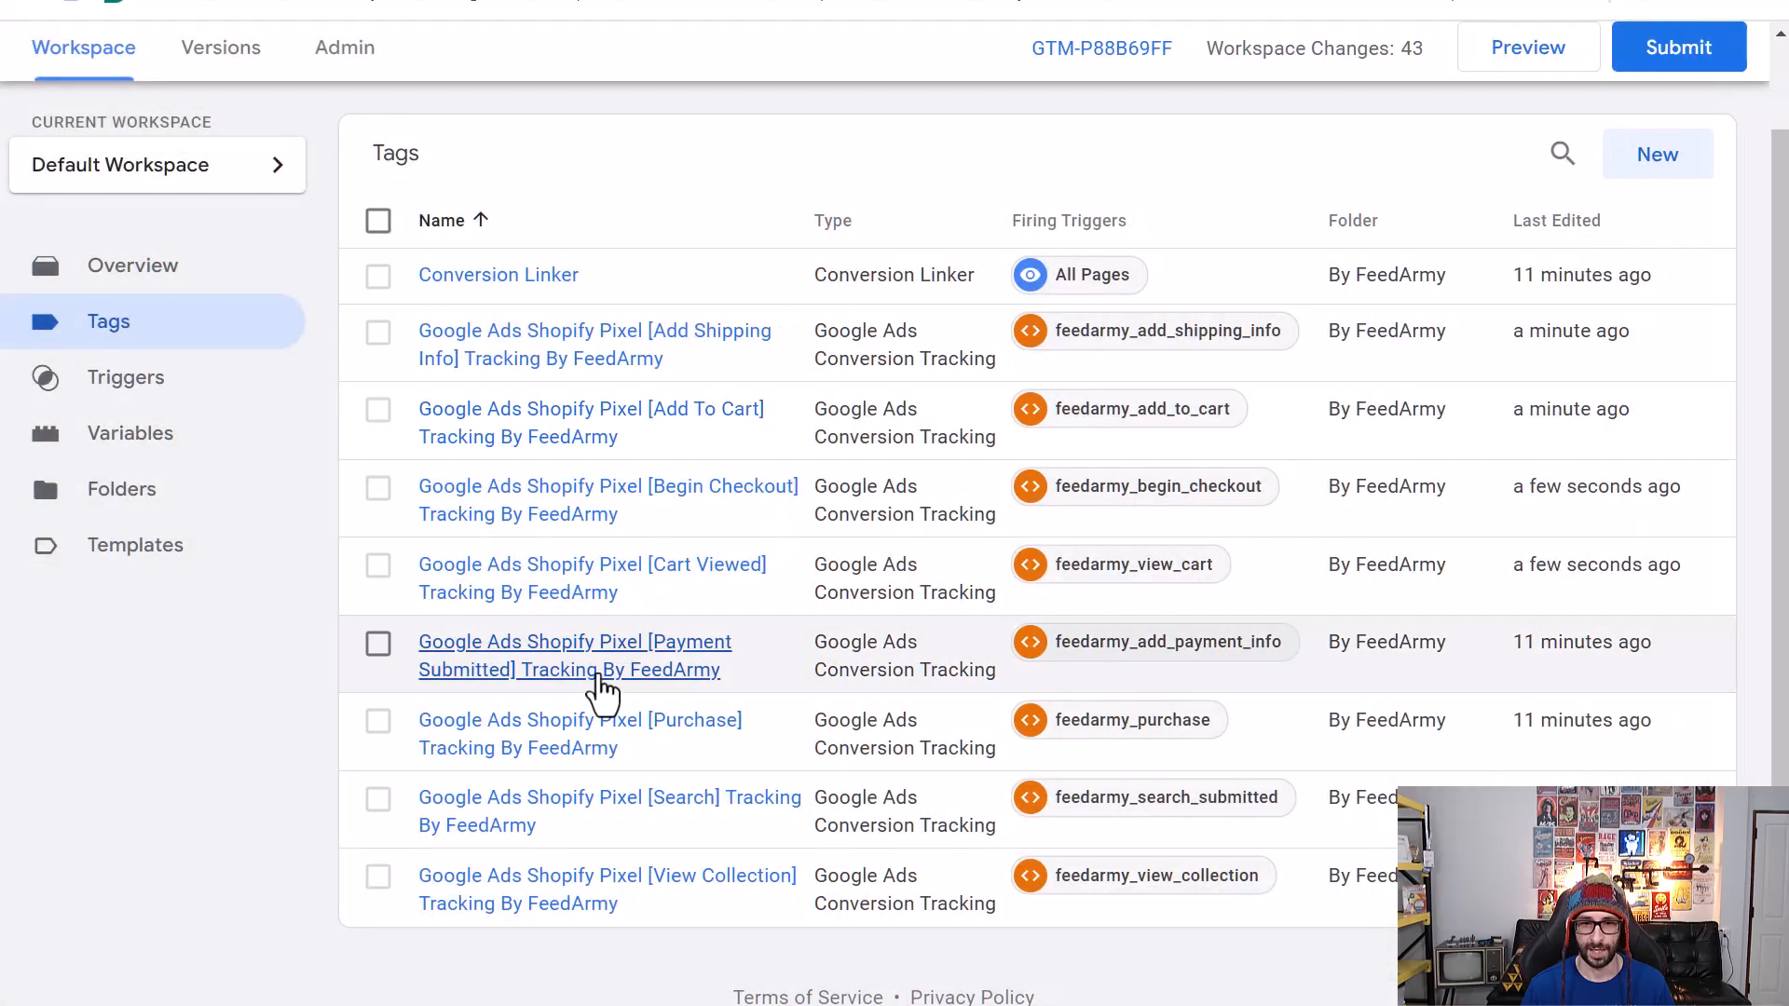
- Open the Payment Submitted tag in Google Tag Manager and replace its Conversion ID with the one copied from Google Ads
click(594, 682)
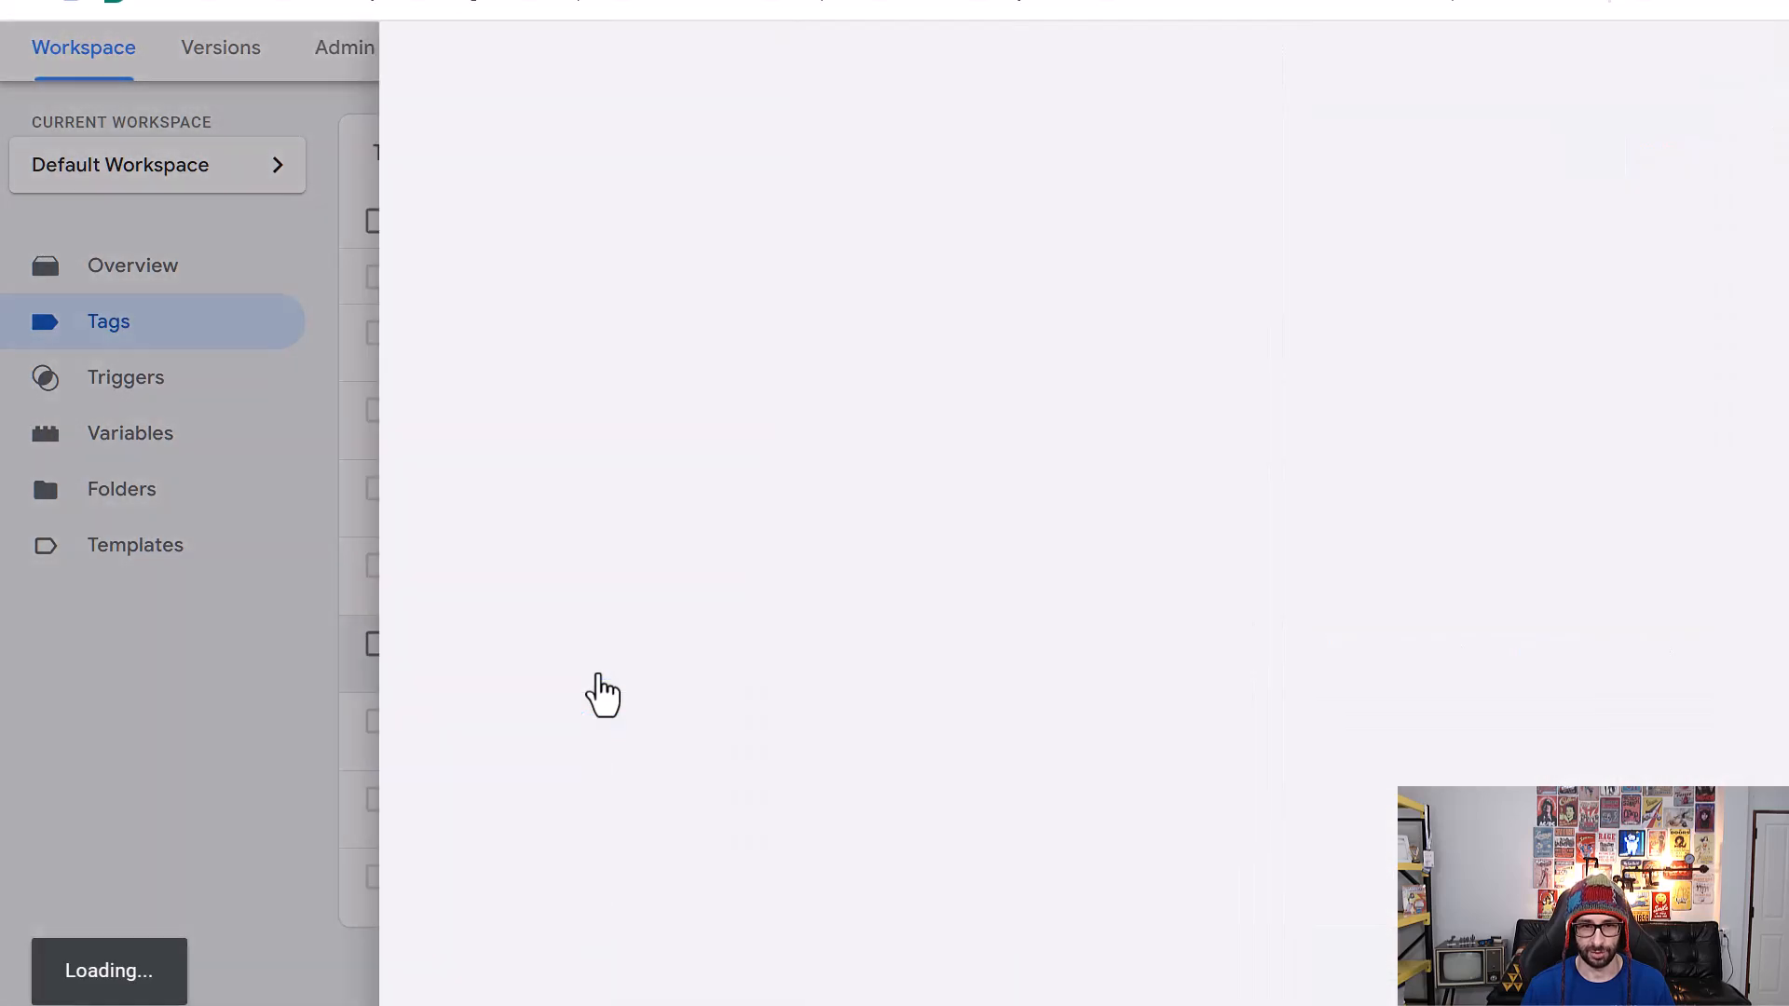
key(alt+Tab)
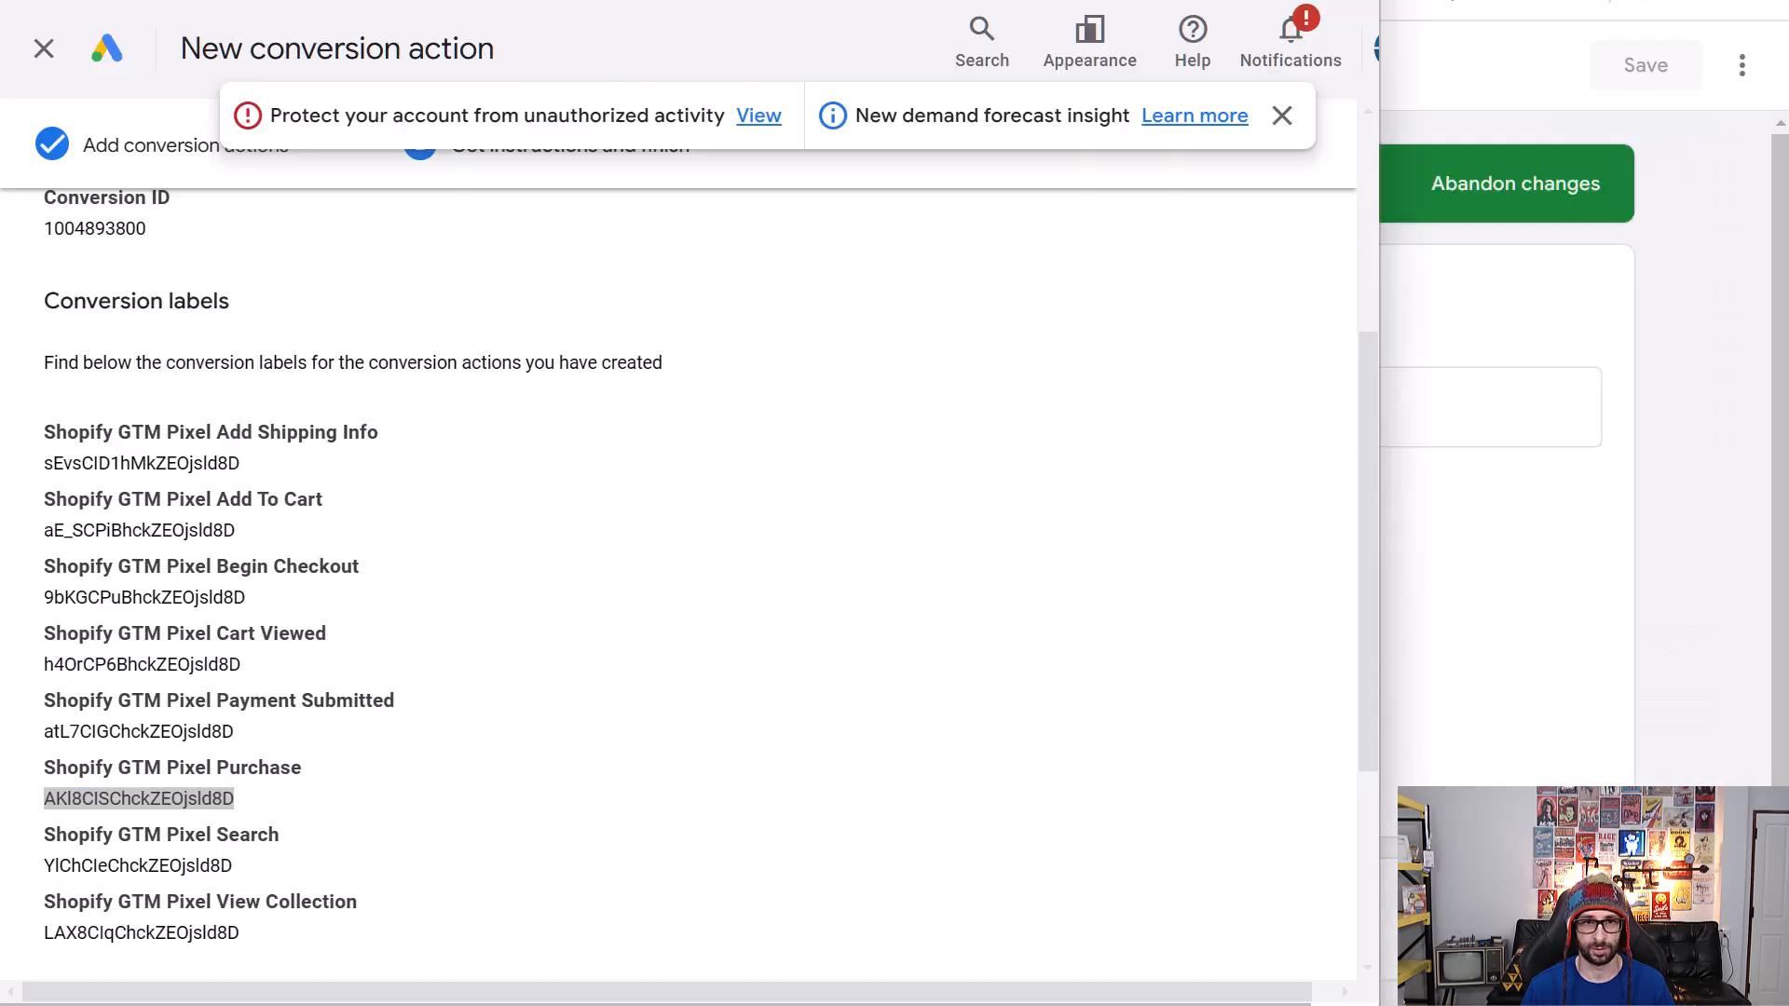
click(179, 405)
double_click(89, 228)
key(ctrl+c)
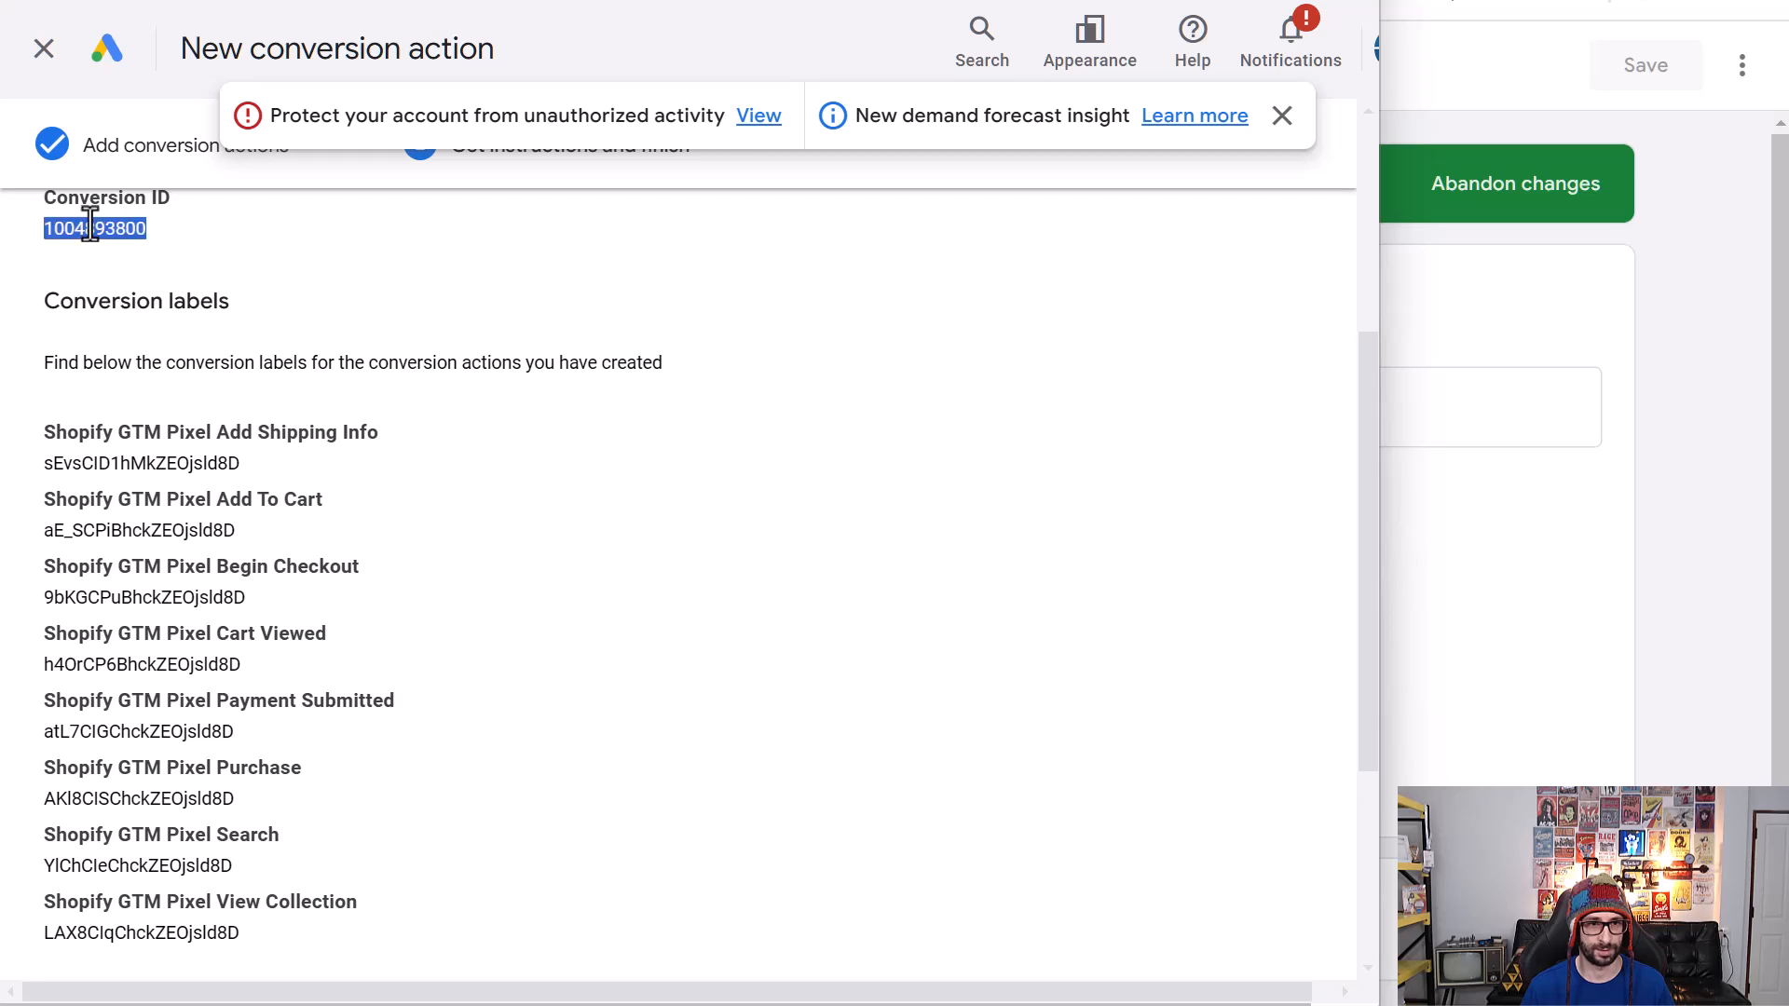
click(1683, 338)
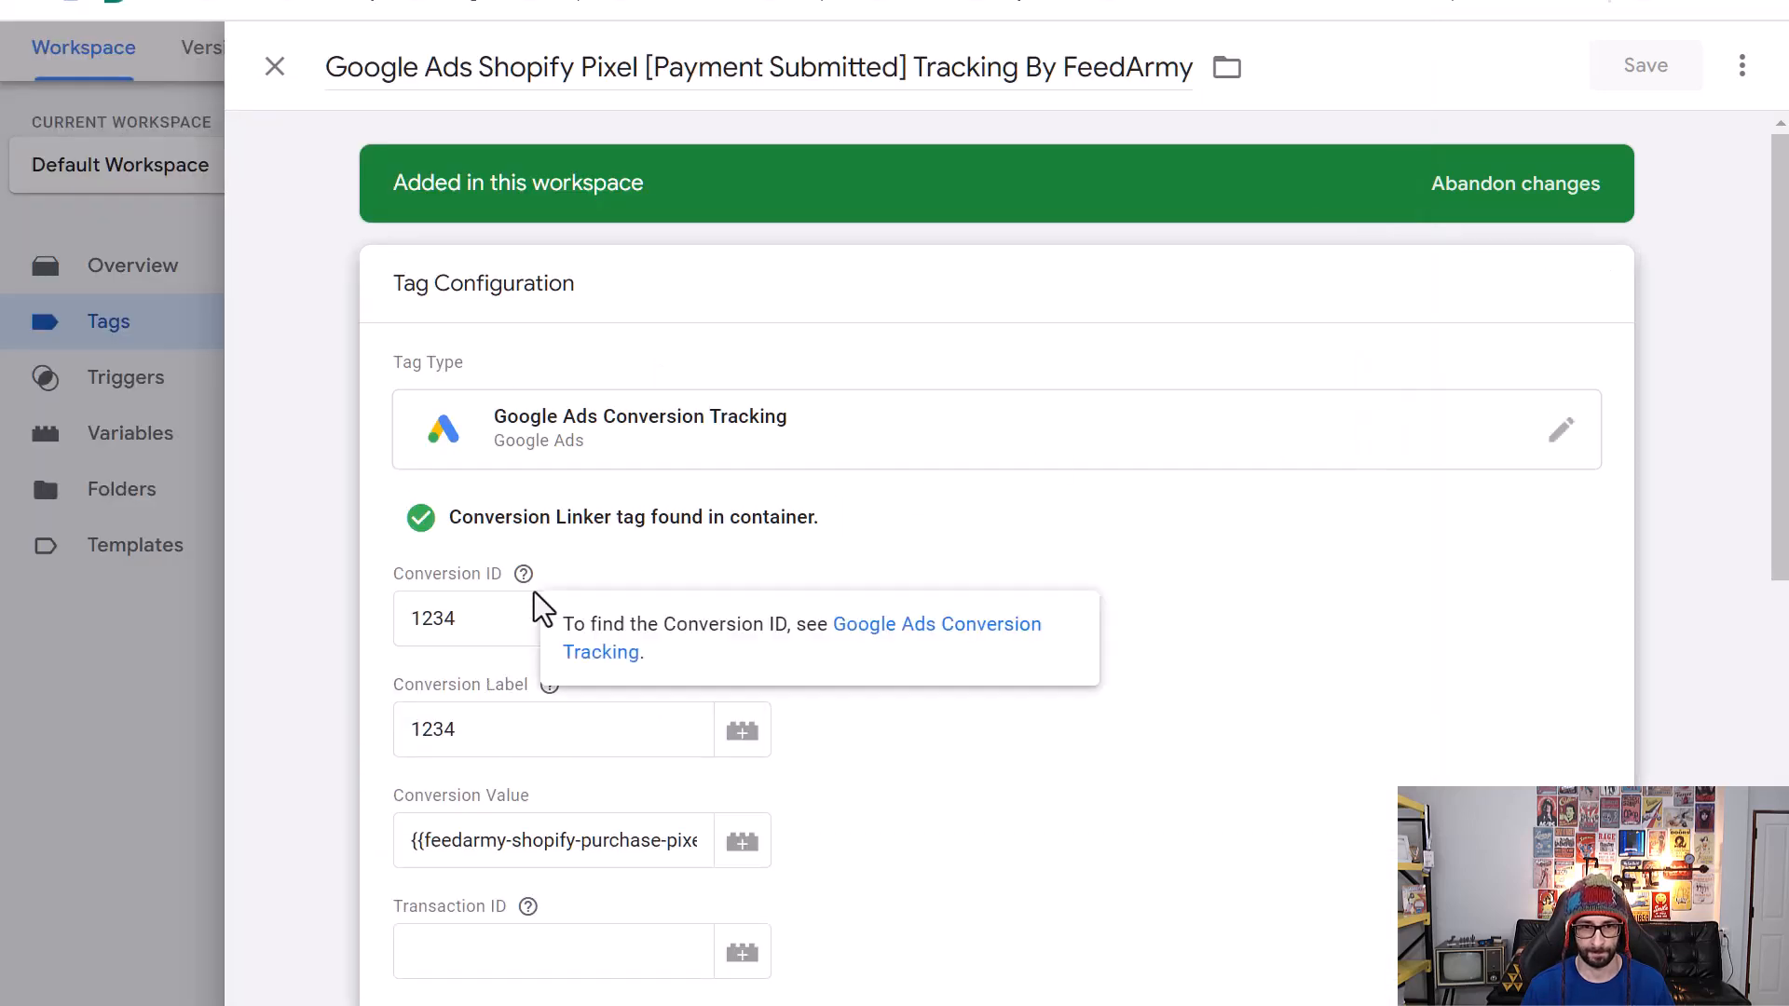
double_click(547, 614)
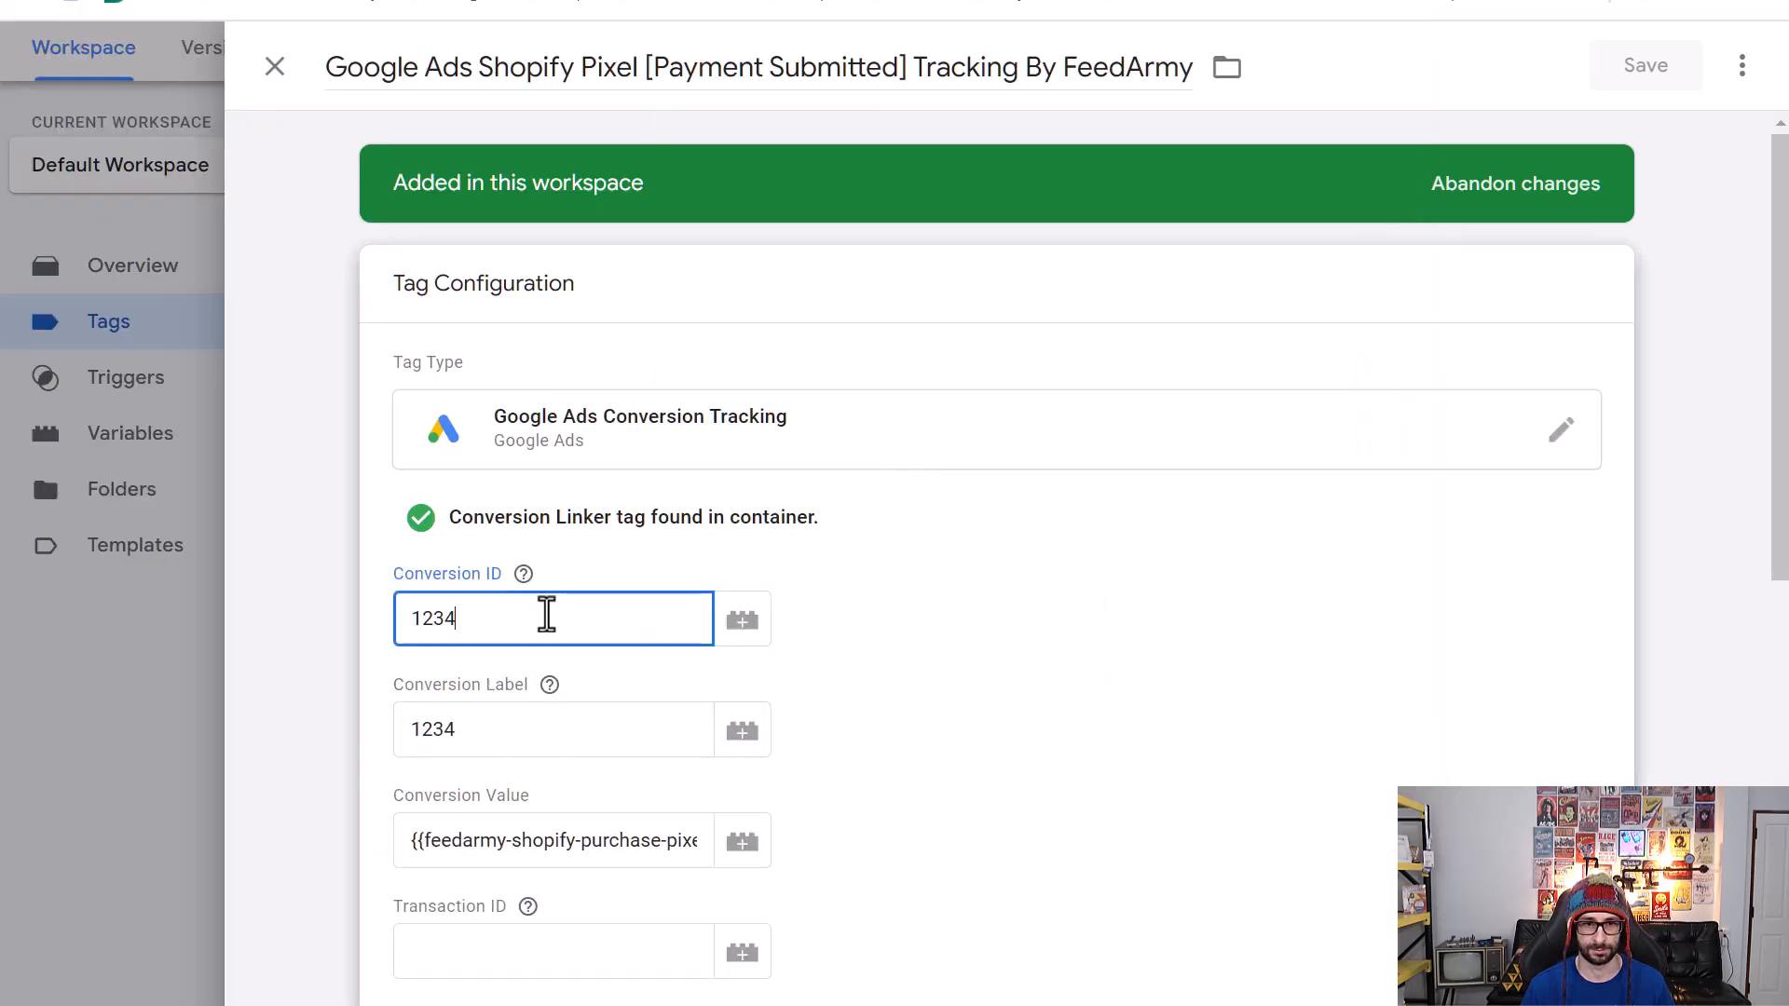
key(ctrl+v)
- Copy the Payment Submitted conversion label from Google Ads into the Payment Submitted tag's Conversion Label and save the tag
key(alt+Tab)
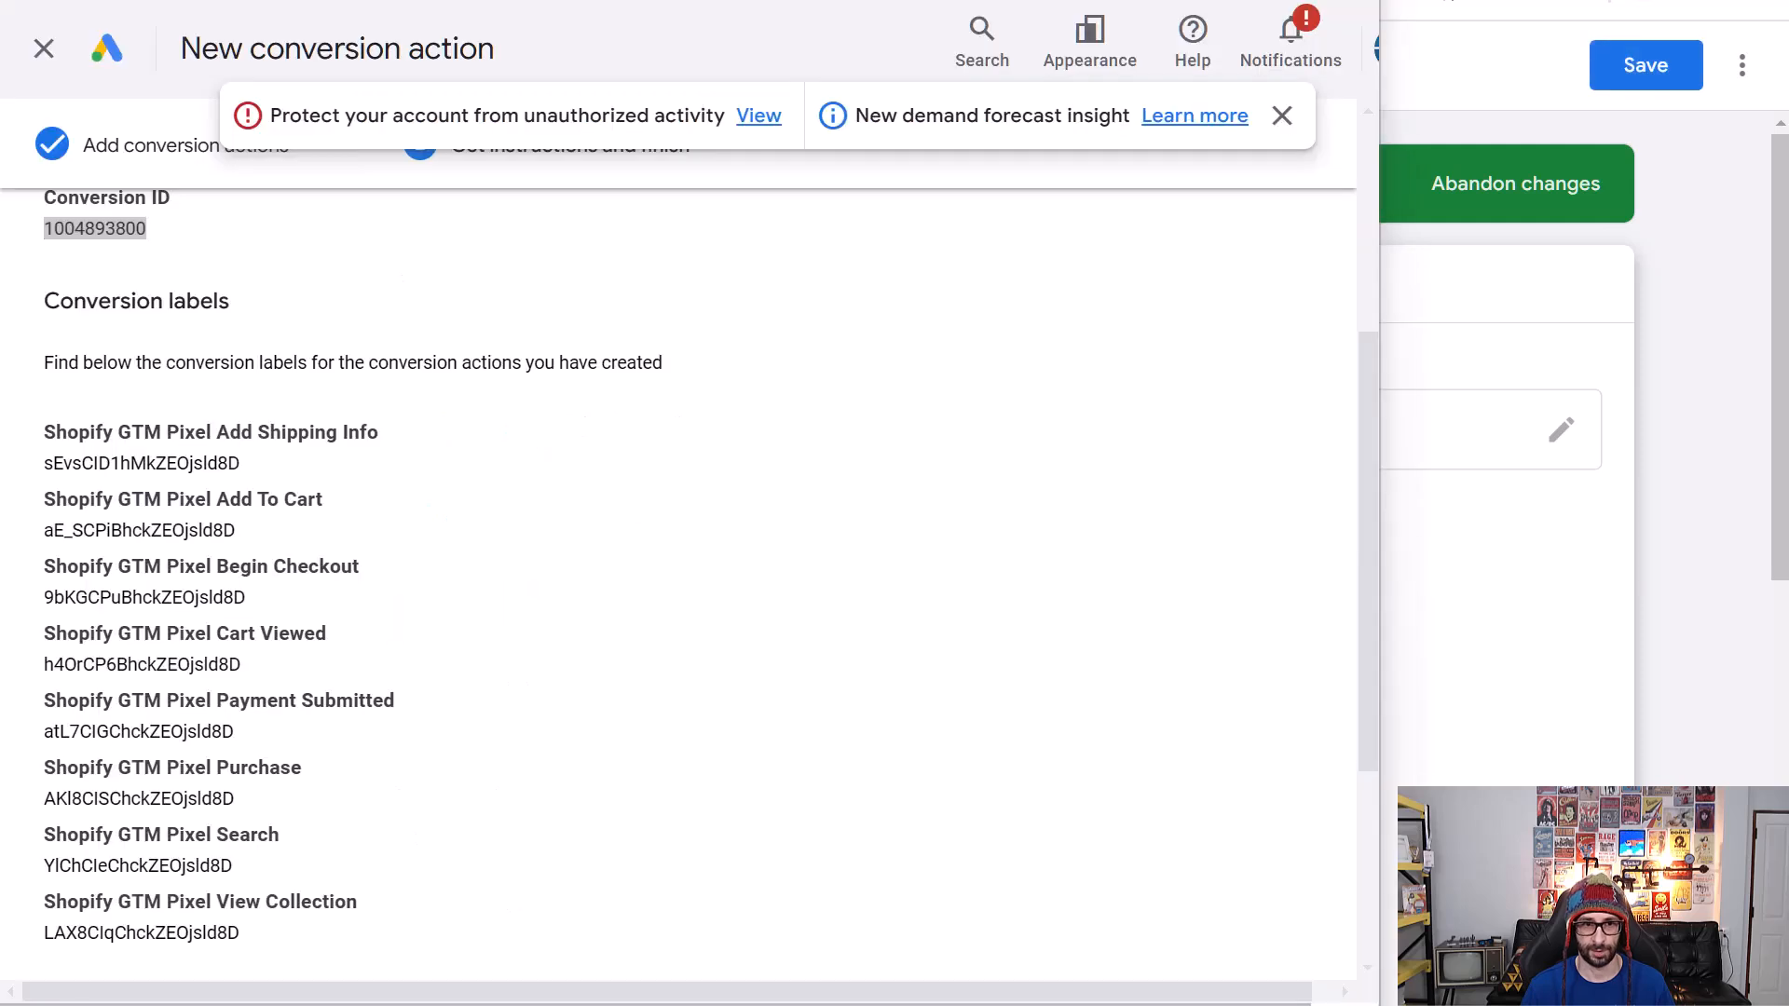
double_click(190, 732)
key(ctrl+c)
click(1683, 522)
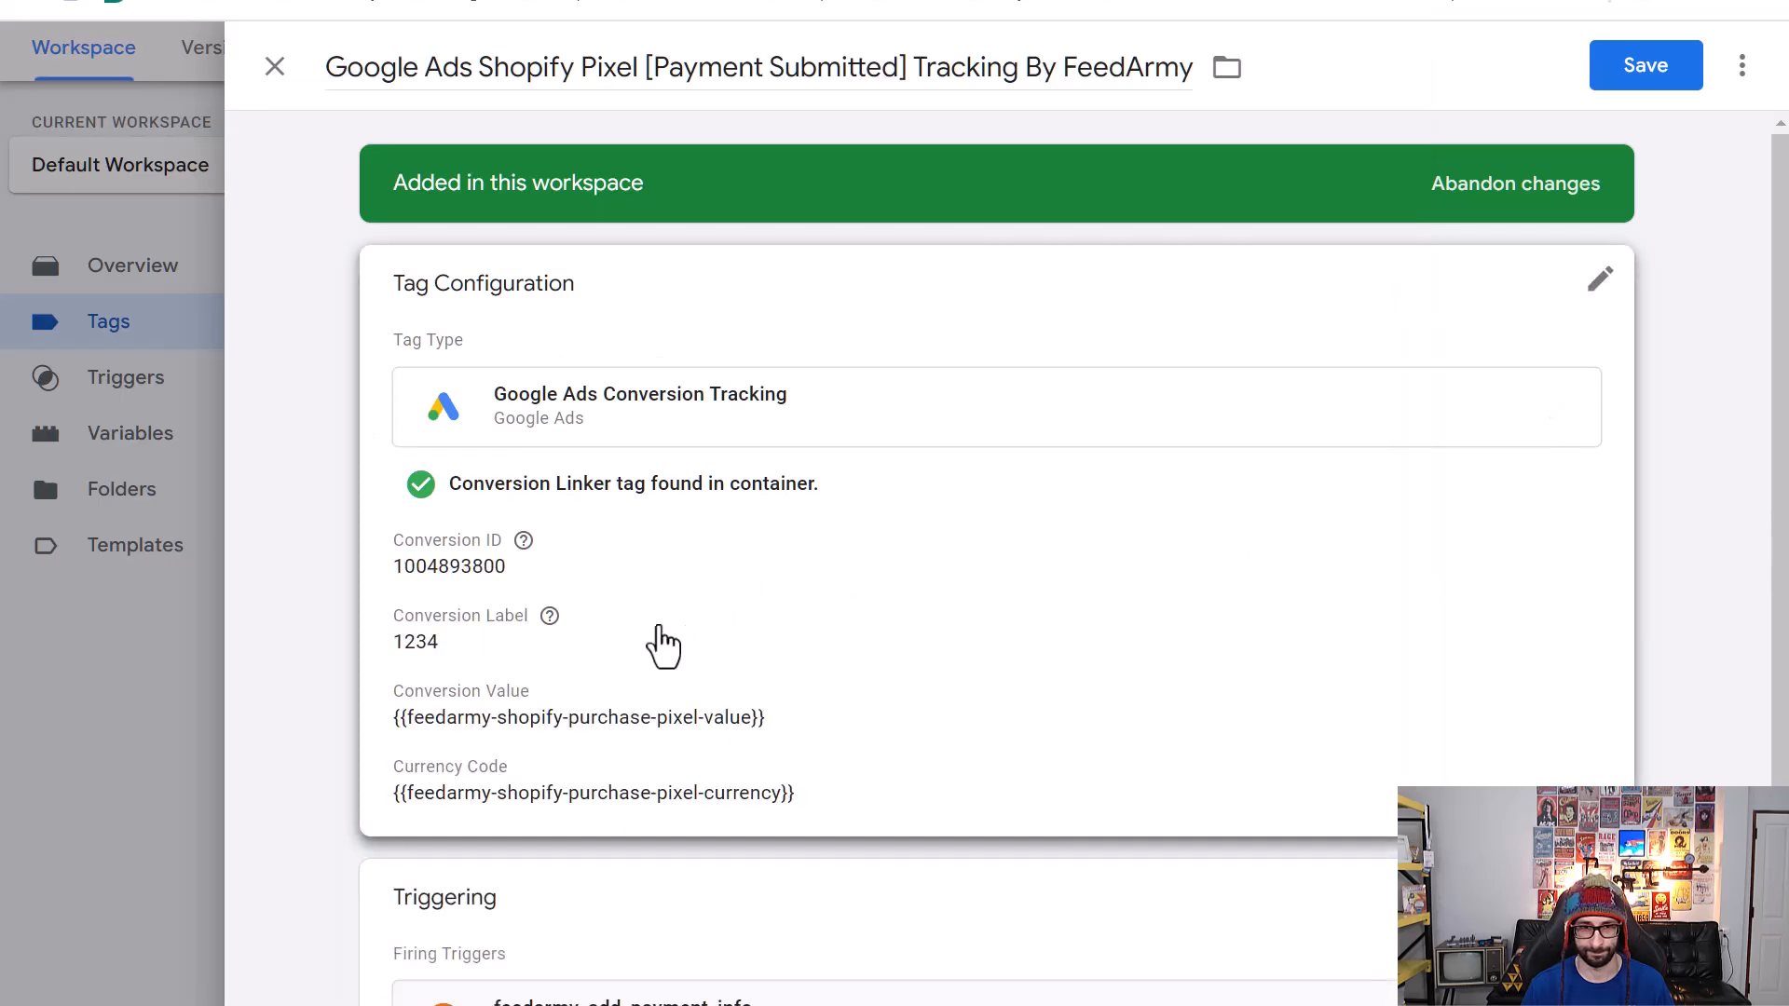
double_click(453, 750)
key(ctrl+v)
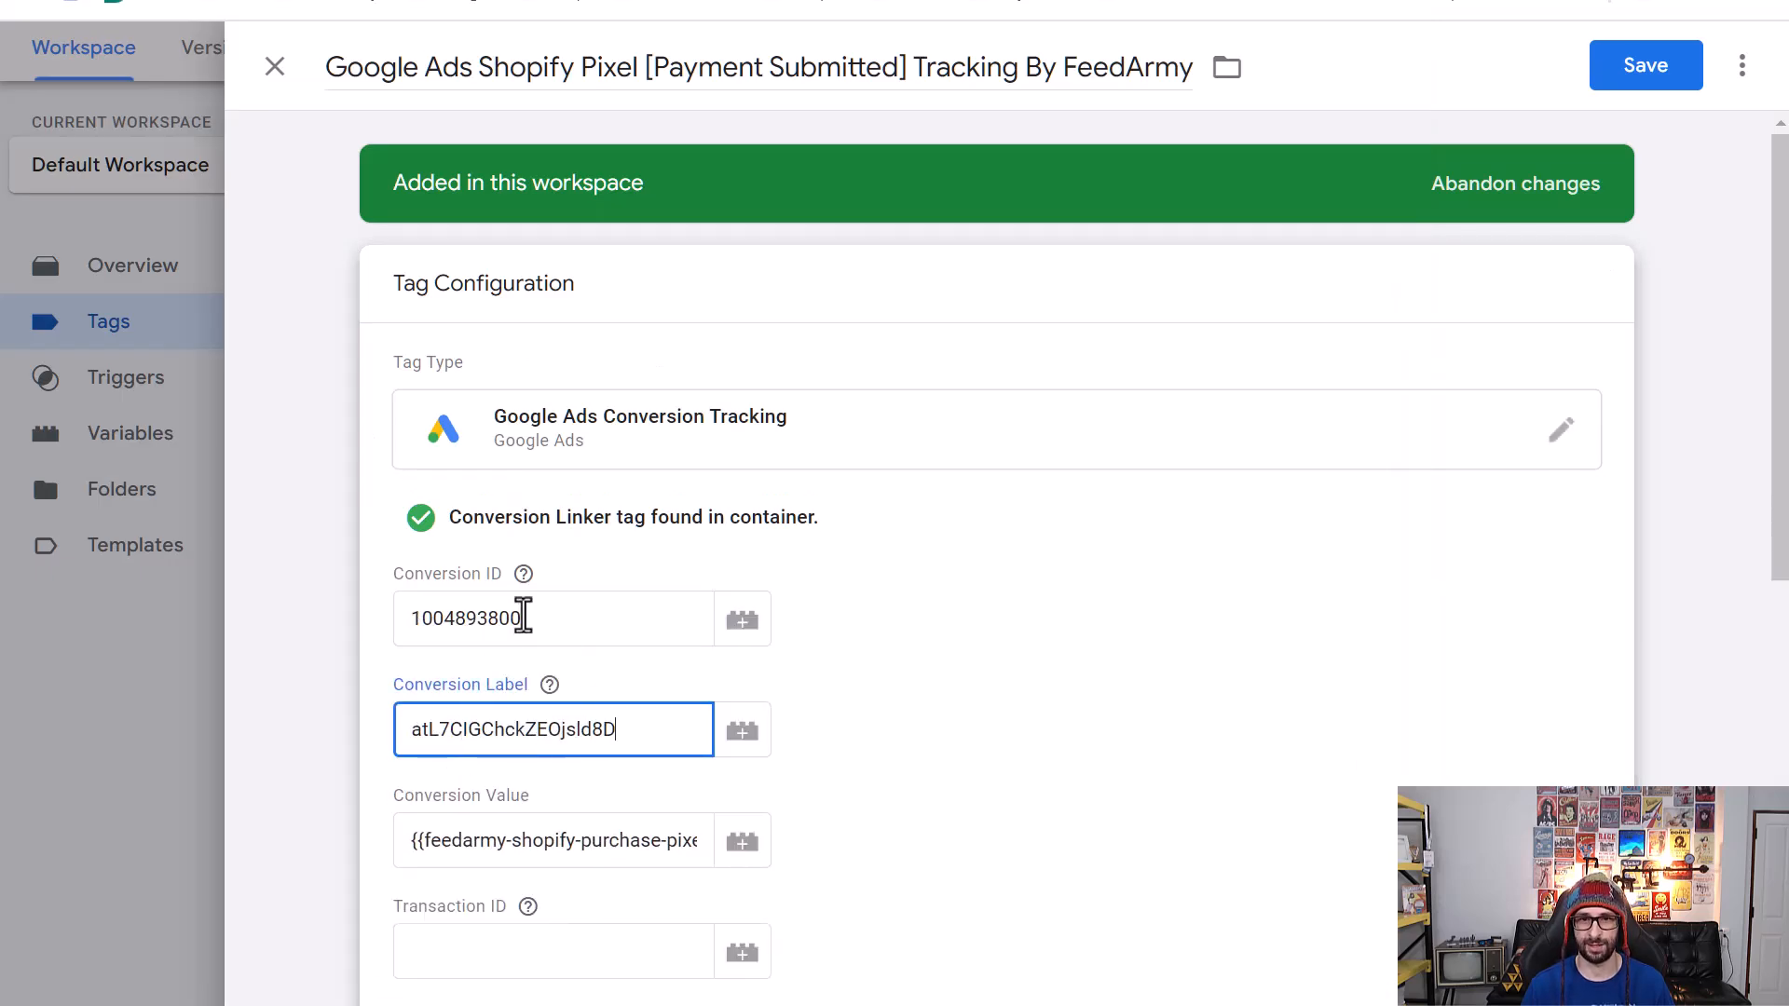
click(550, 684)
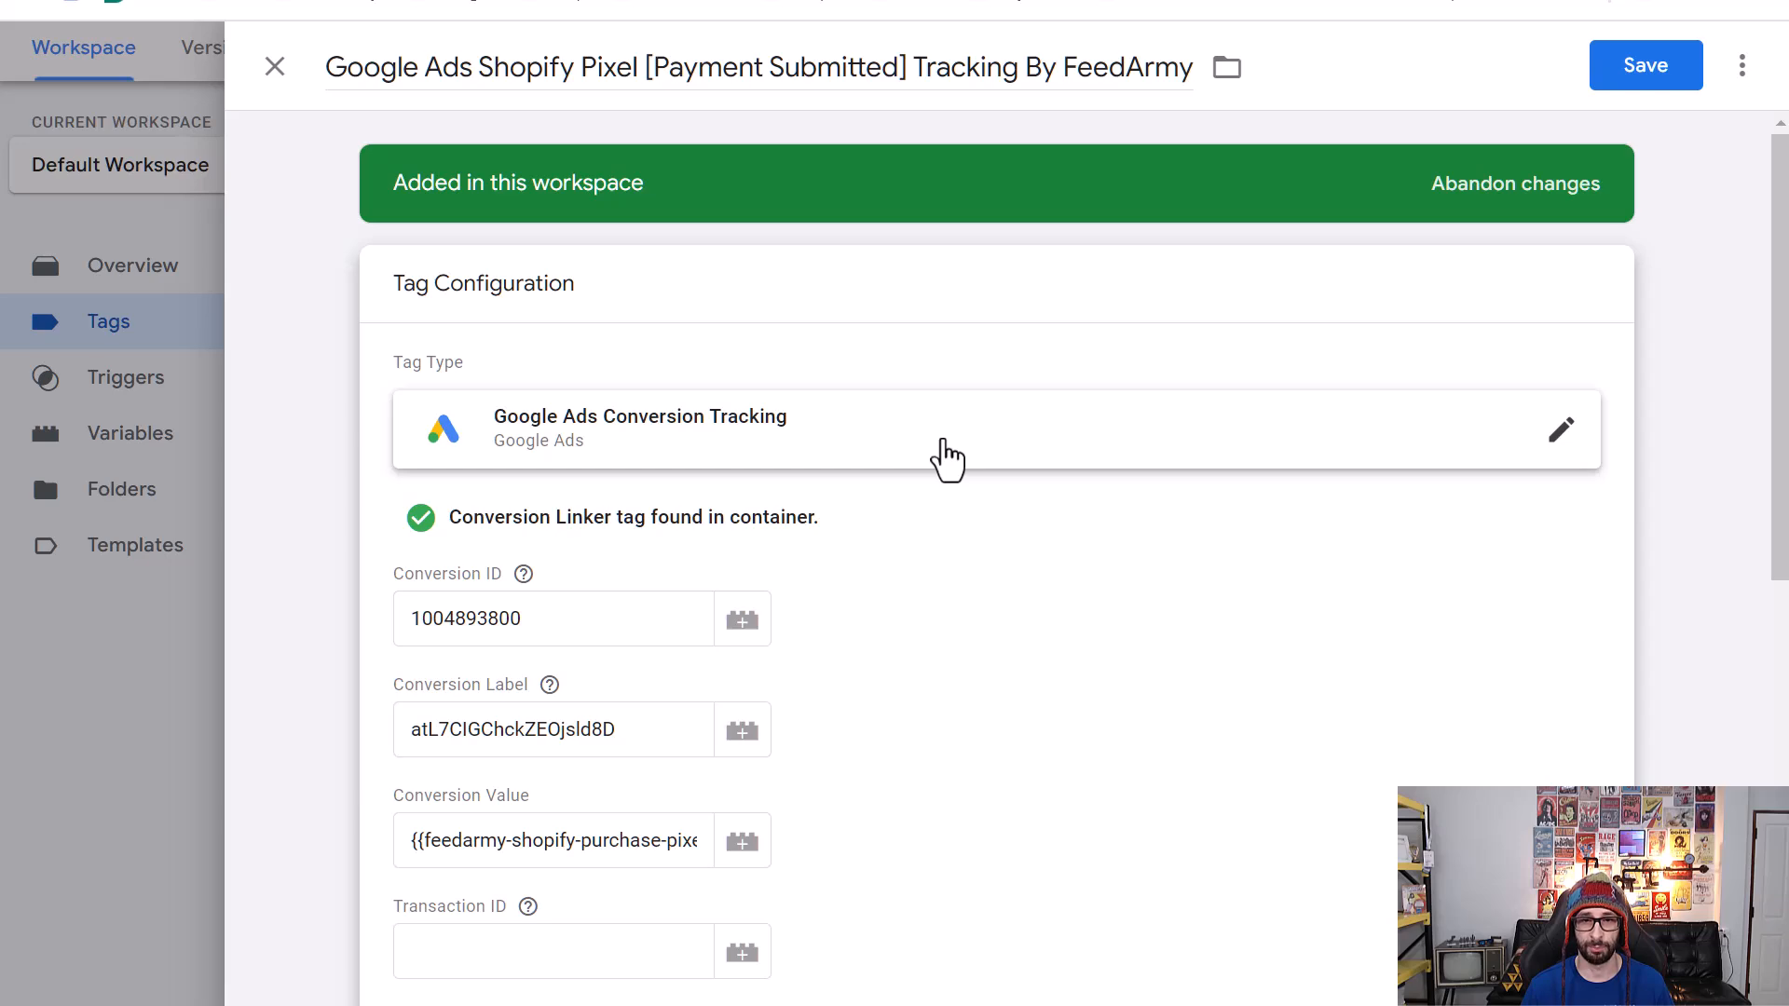
click(1673, 76)
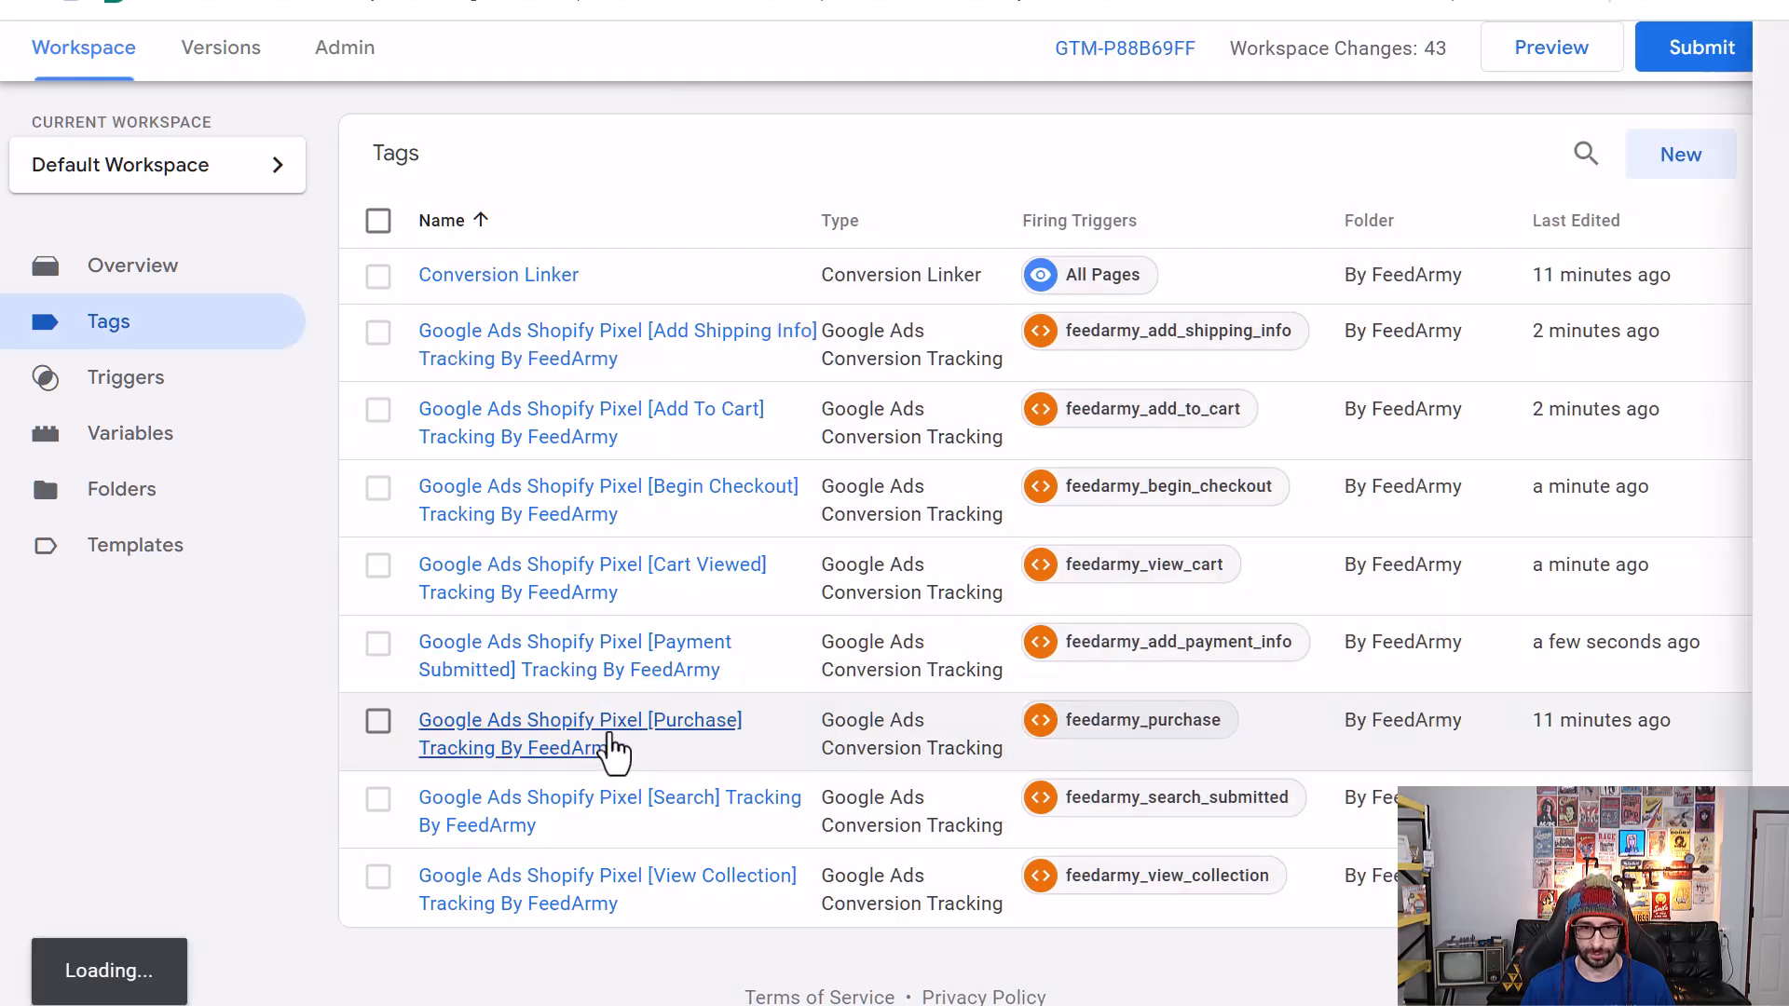
- Open the Purchase tag in Google Tag Manager and replace its Conversion ID with the one copied from Google Ads
click(610, 751)
key(alt+Tab)
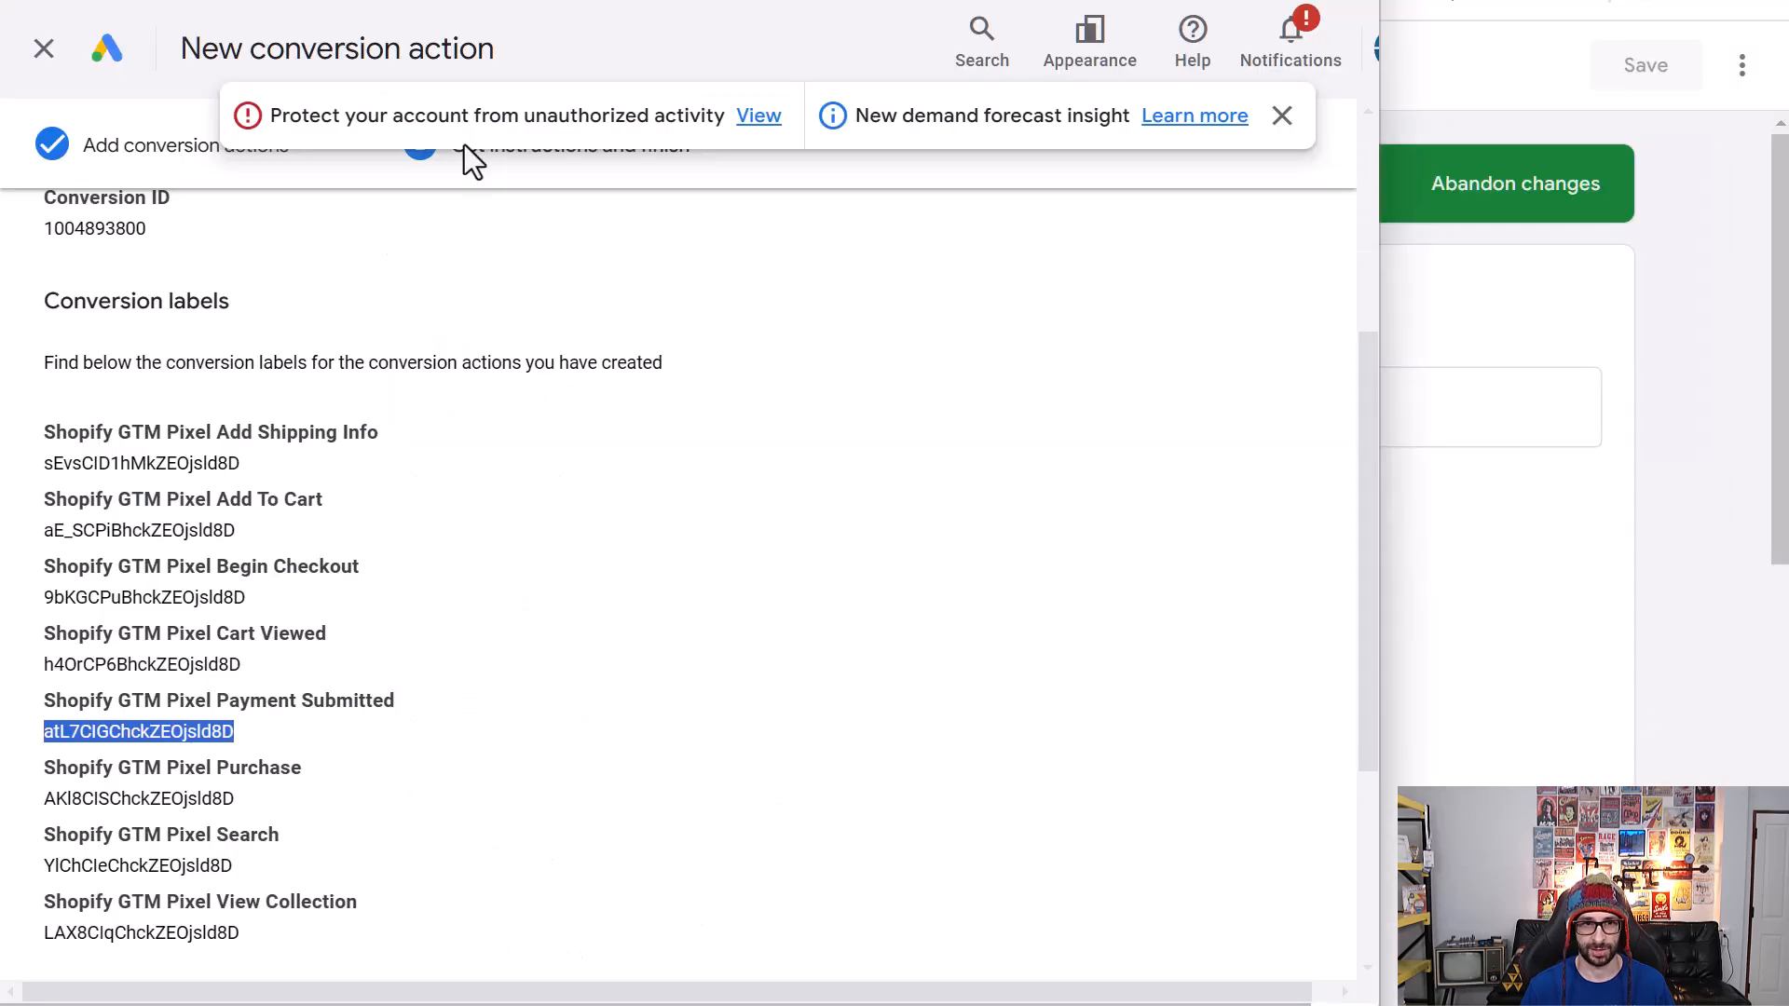
double_click(133, 228)
key(ctrl+c)
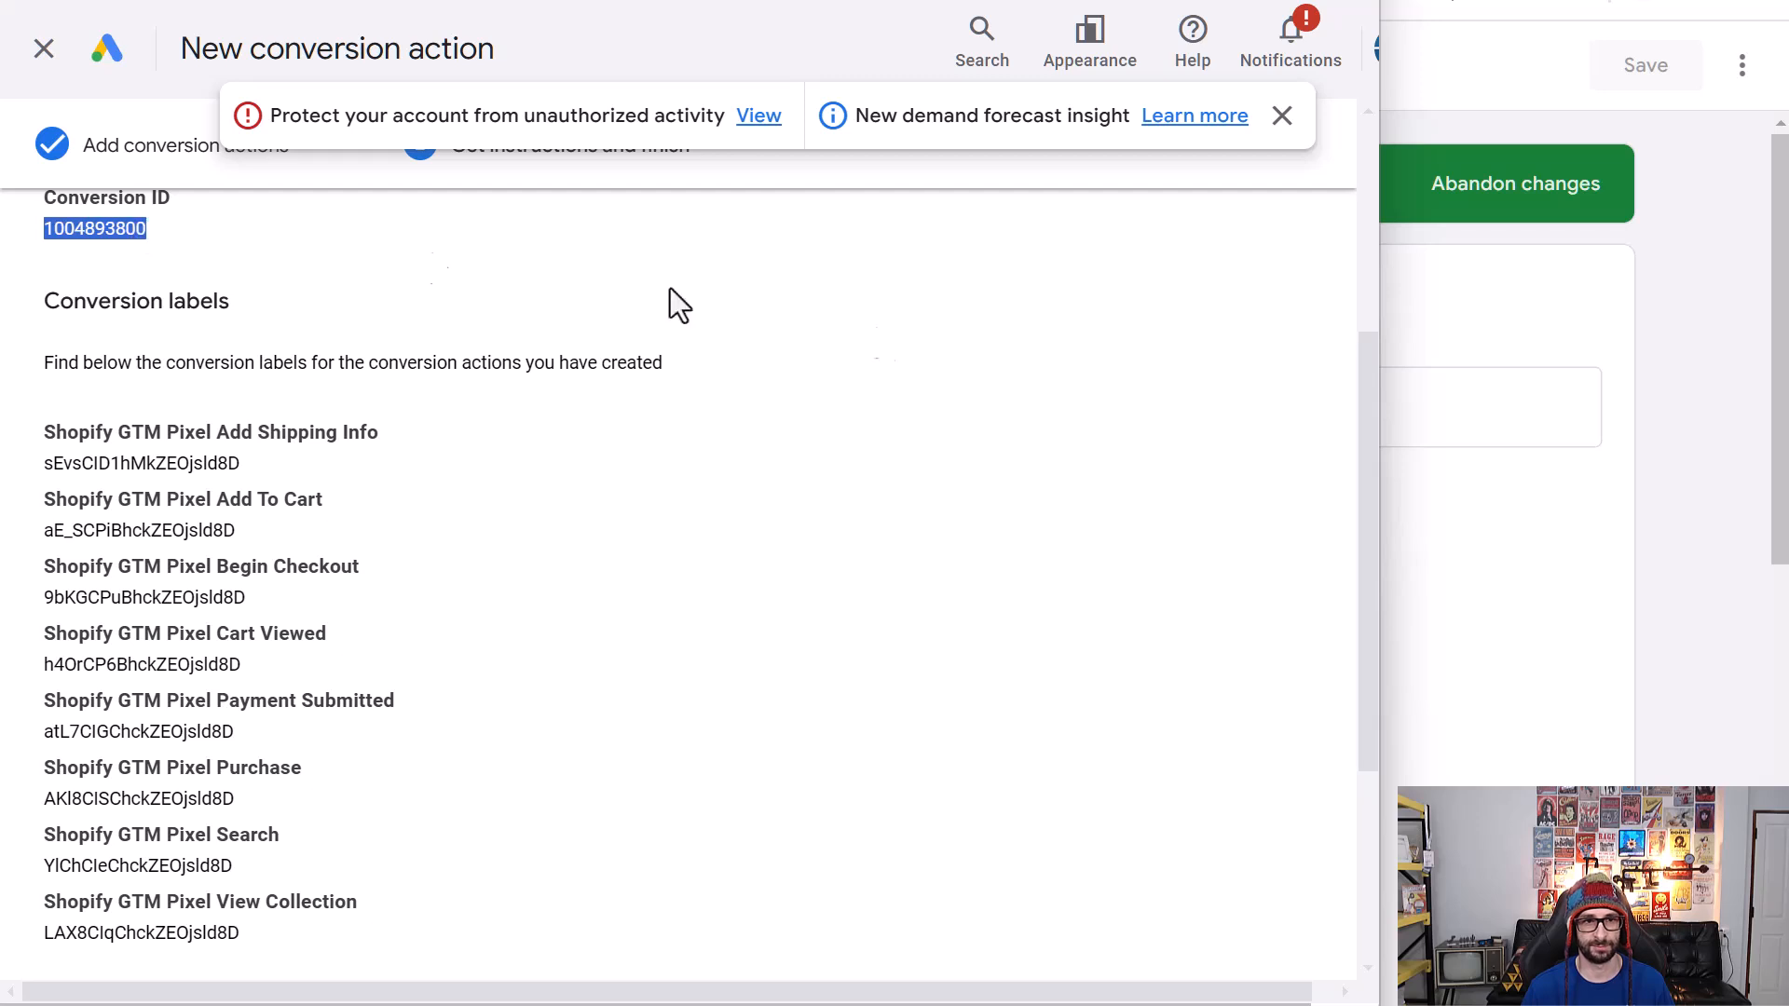
click(1668, 522)
click(531, 599)
click(466, 618)
double_click(466, 618)
key(ctrl+v)
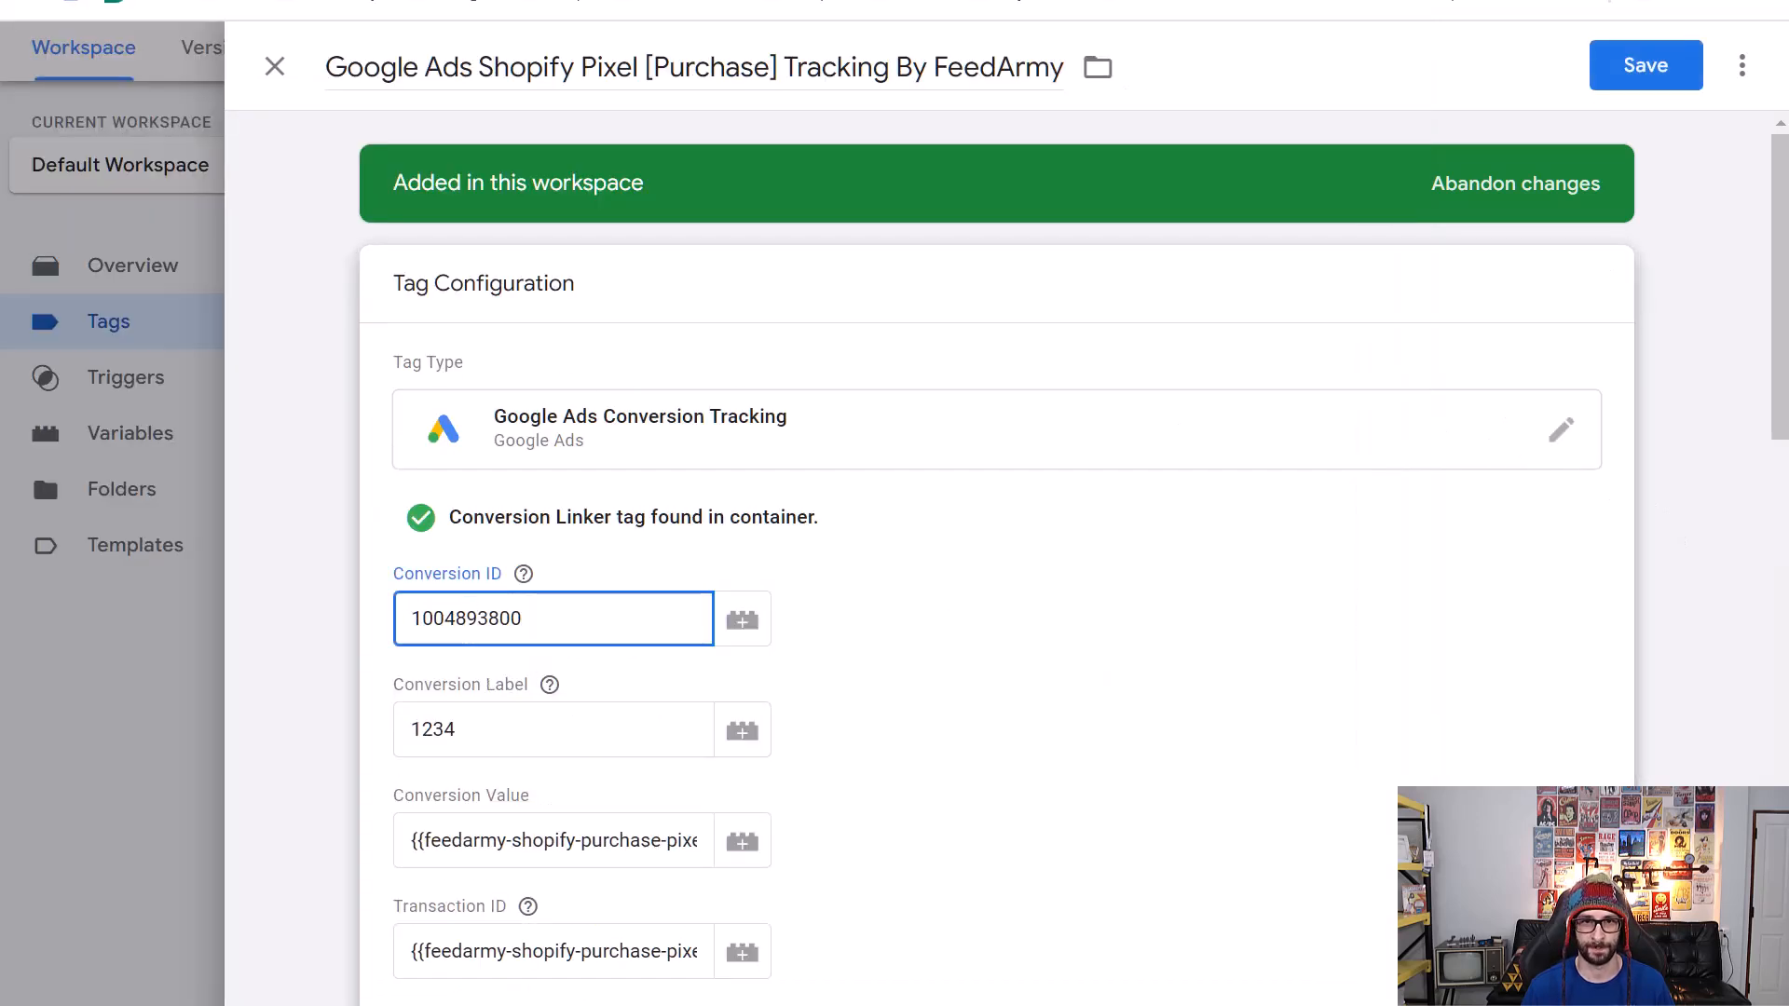
- Copy the Purchase conversion label from Google Ads into the Purchase tag's Conversion Label and save the tag
key(alt+Tab)
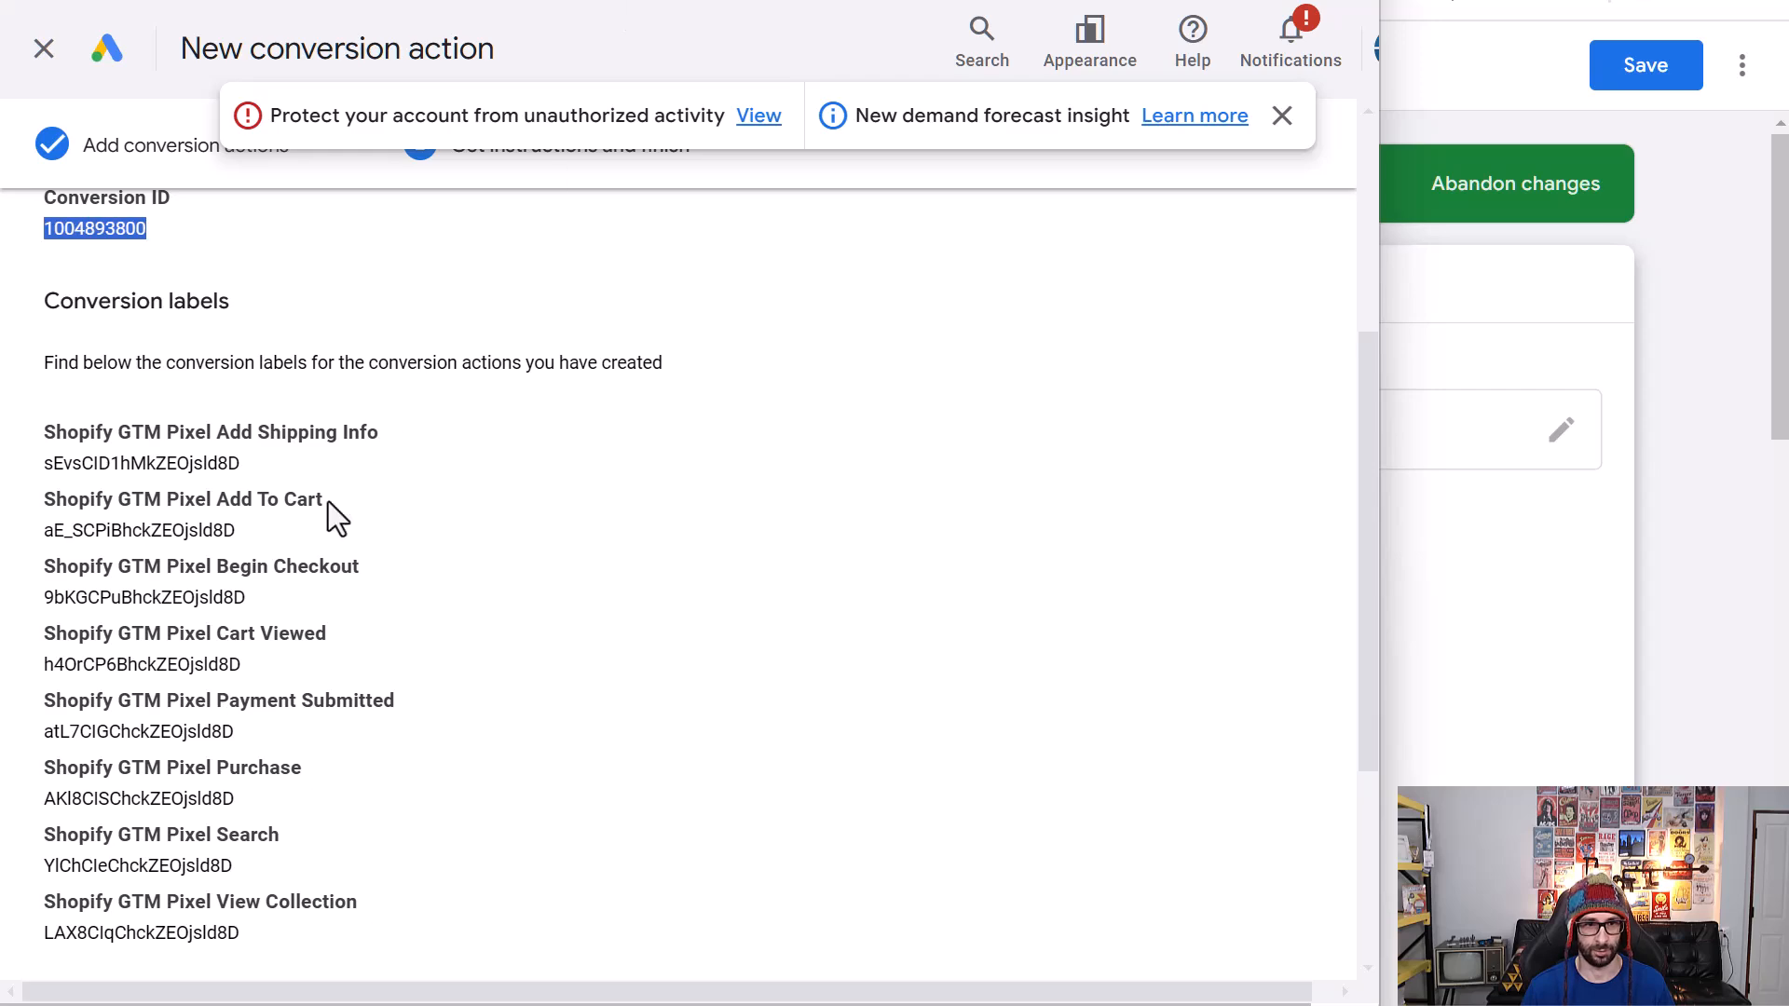
double_click(185, 804)
key(ctrl+c)
click(1535, 544)
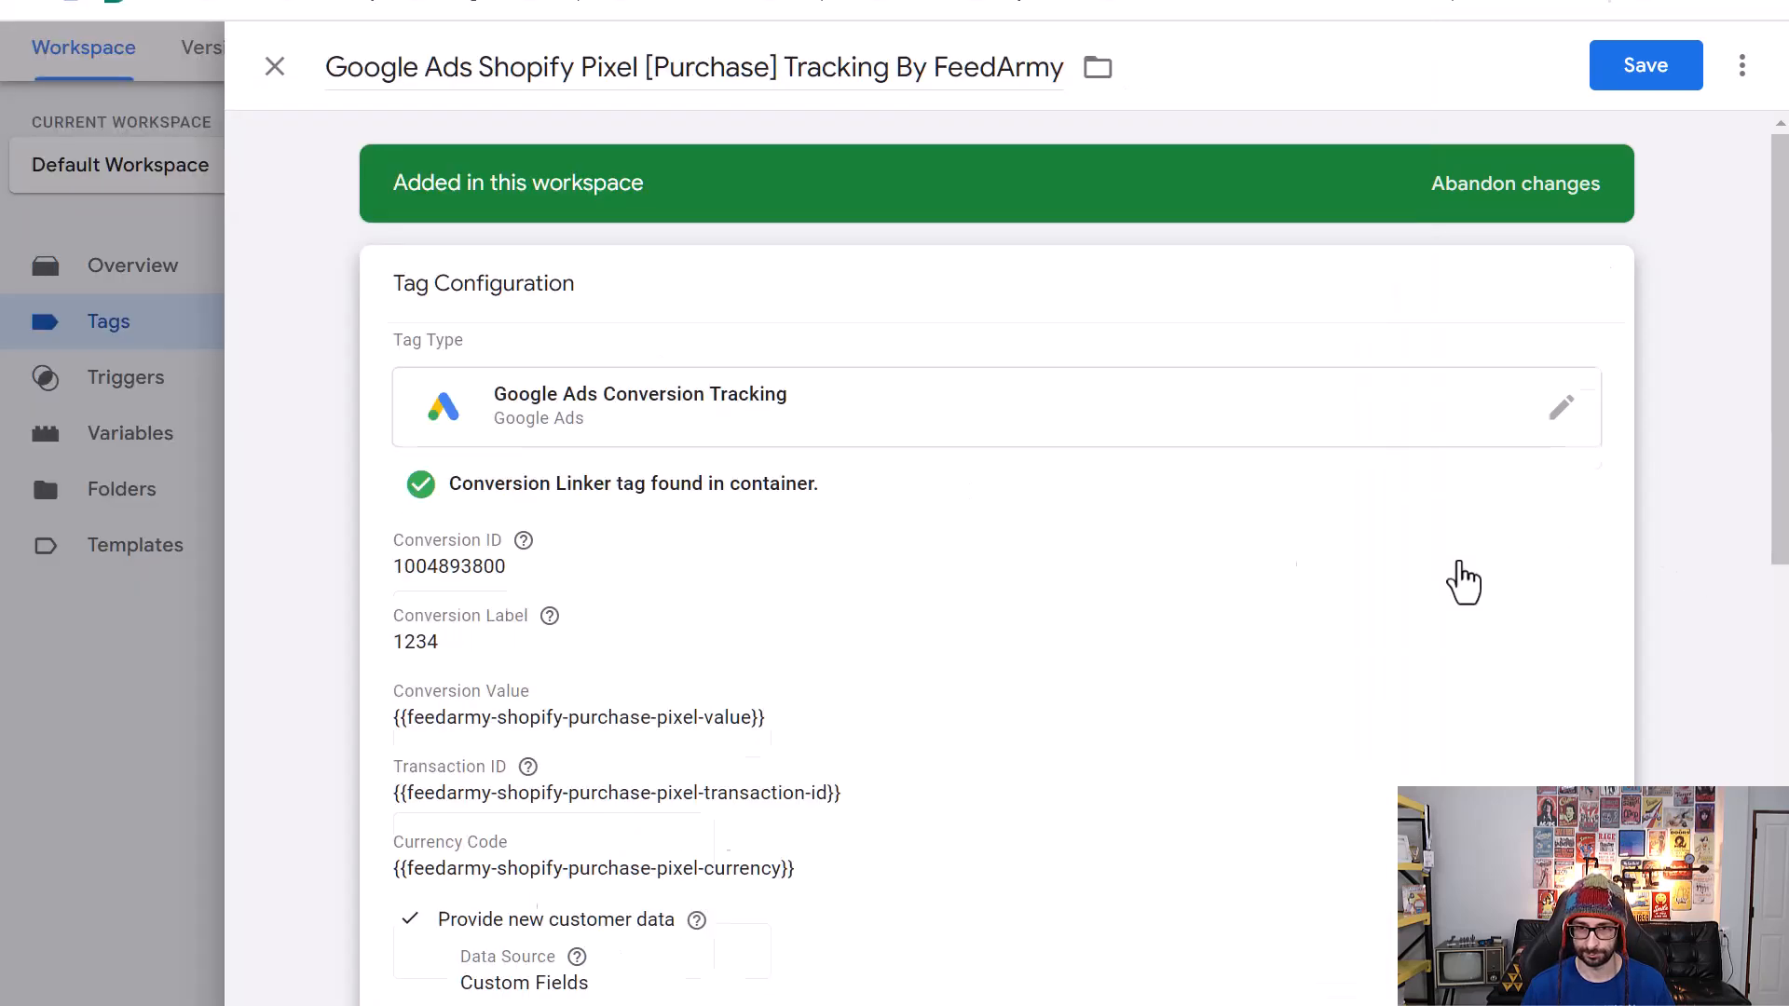
click(470, 723)
click(550, 685)
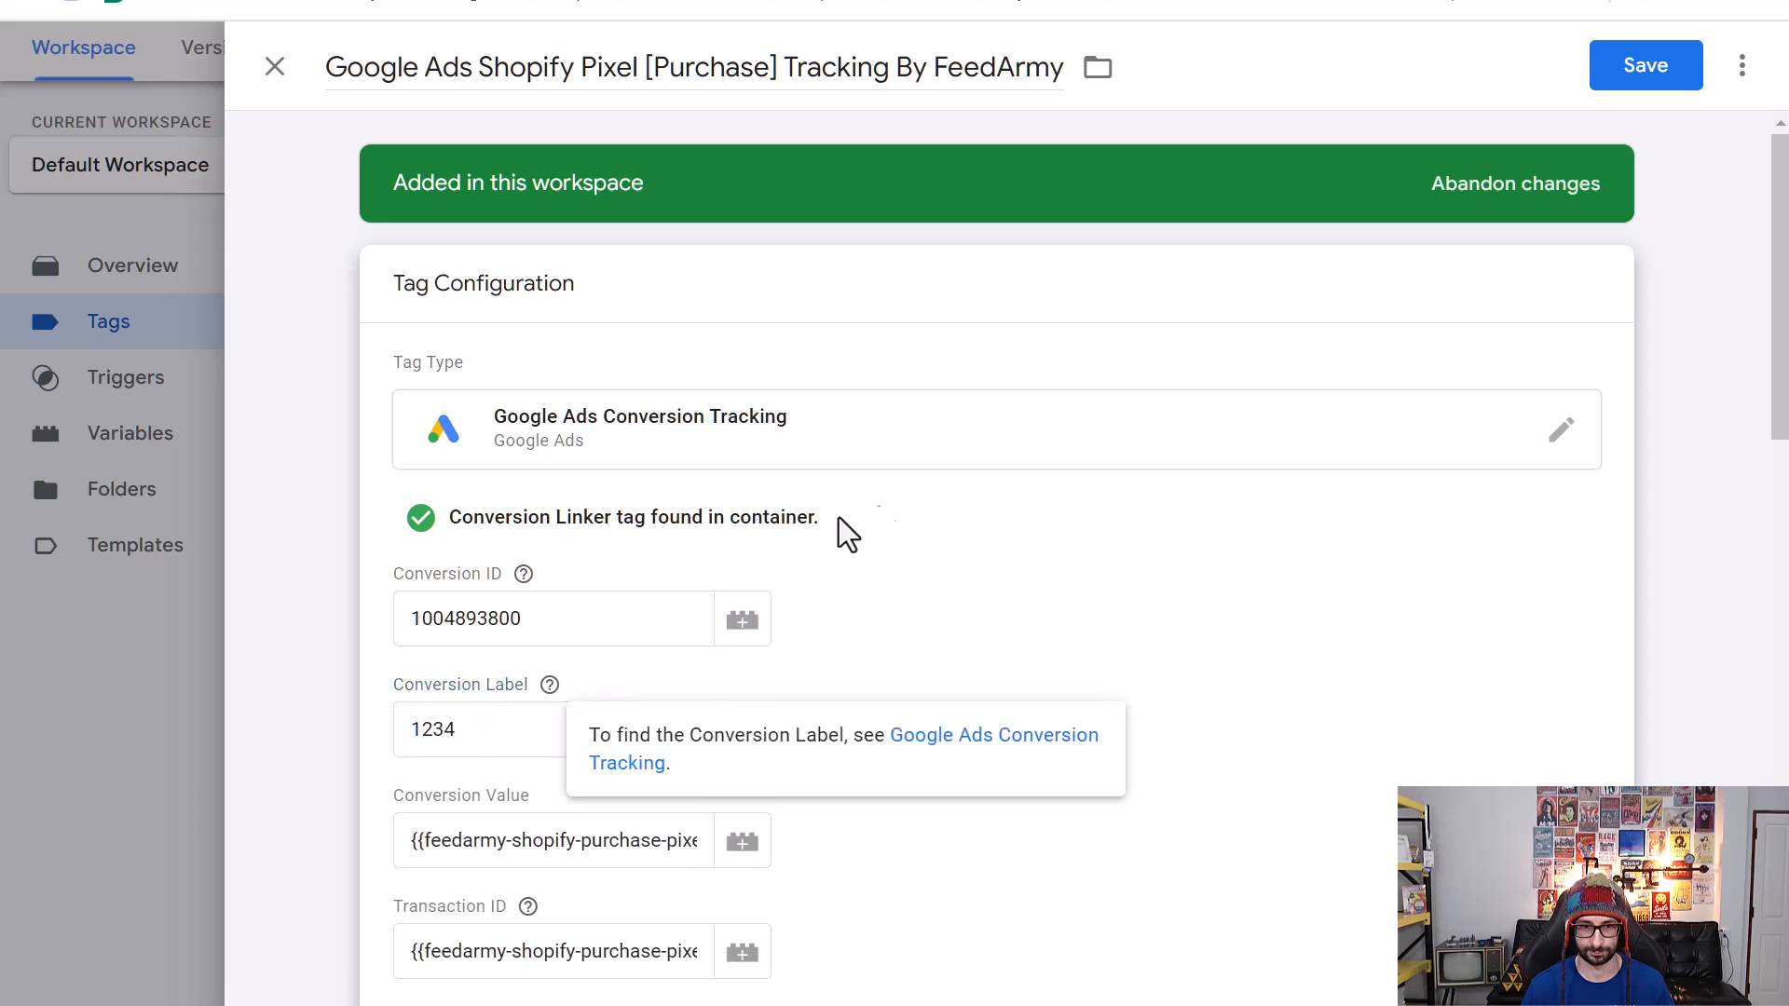
click(612, 731)
key(ctrl+a)
key(ctrl+v)
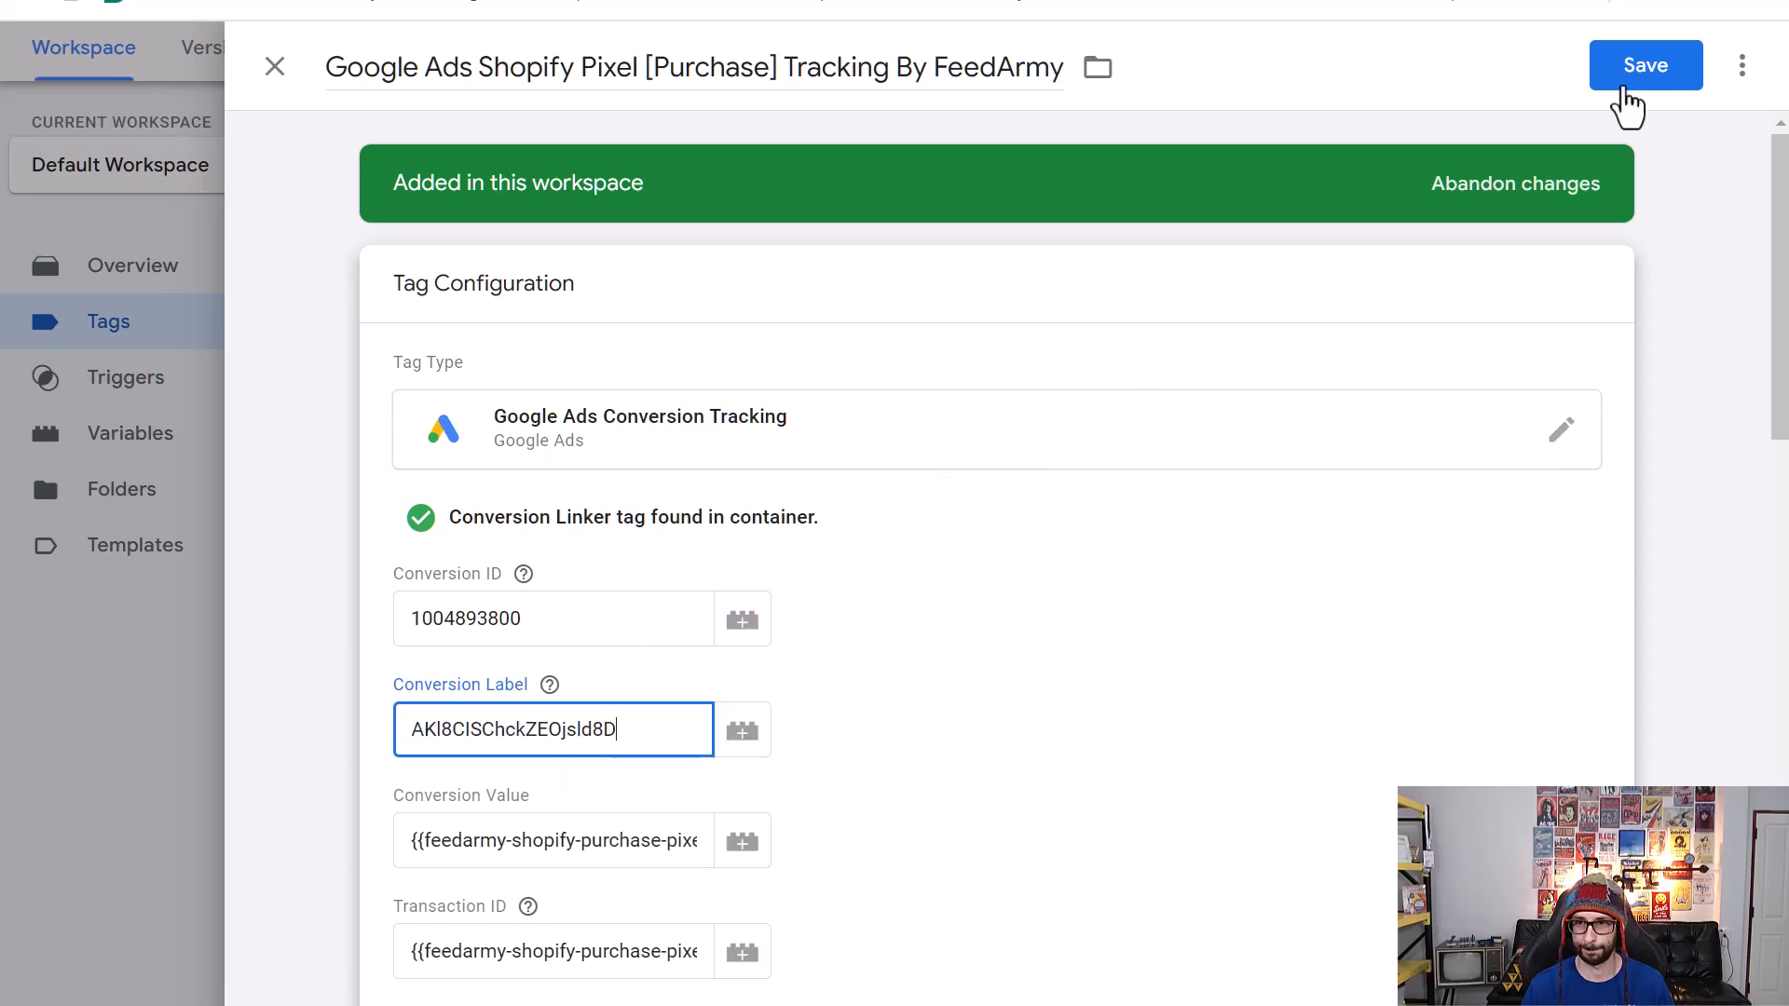
click(1629, 73)
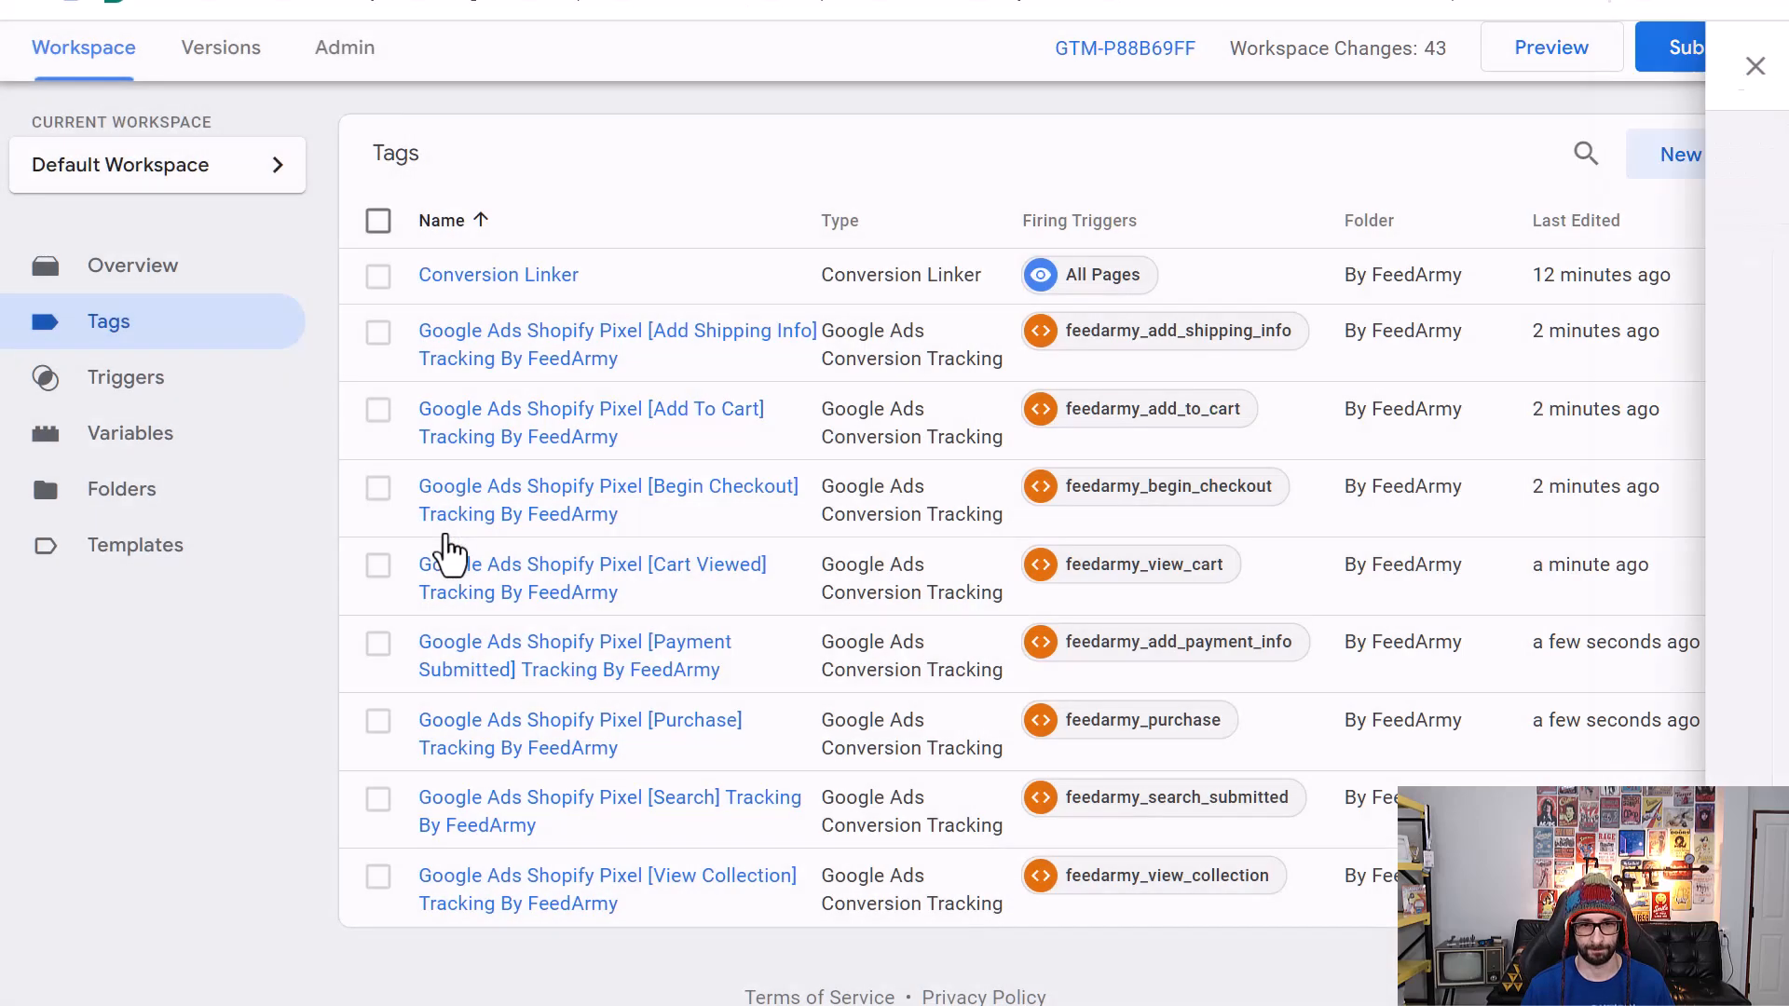
- Open the Search tag in Google Tag Manager and replace its Conversion ID with the one copied from Google Ads
click(634, 817)
key(alt+Tab)
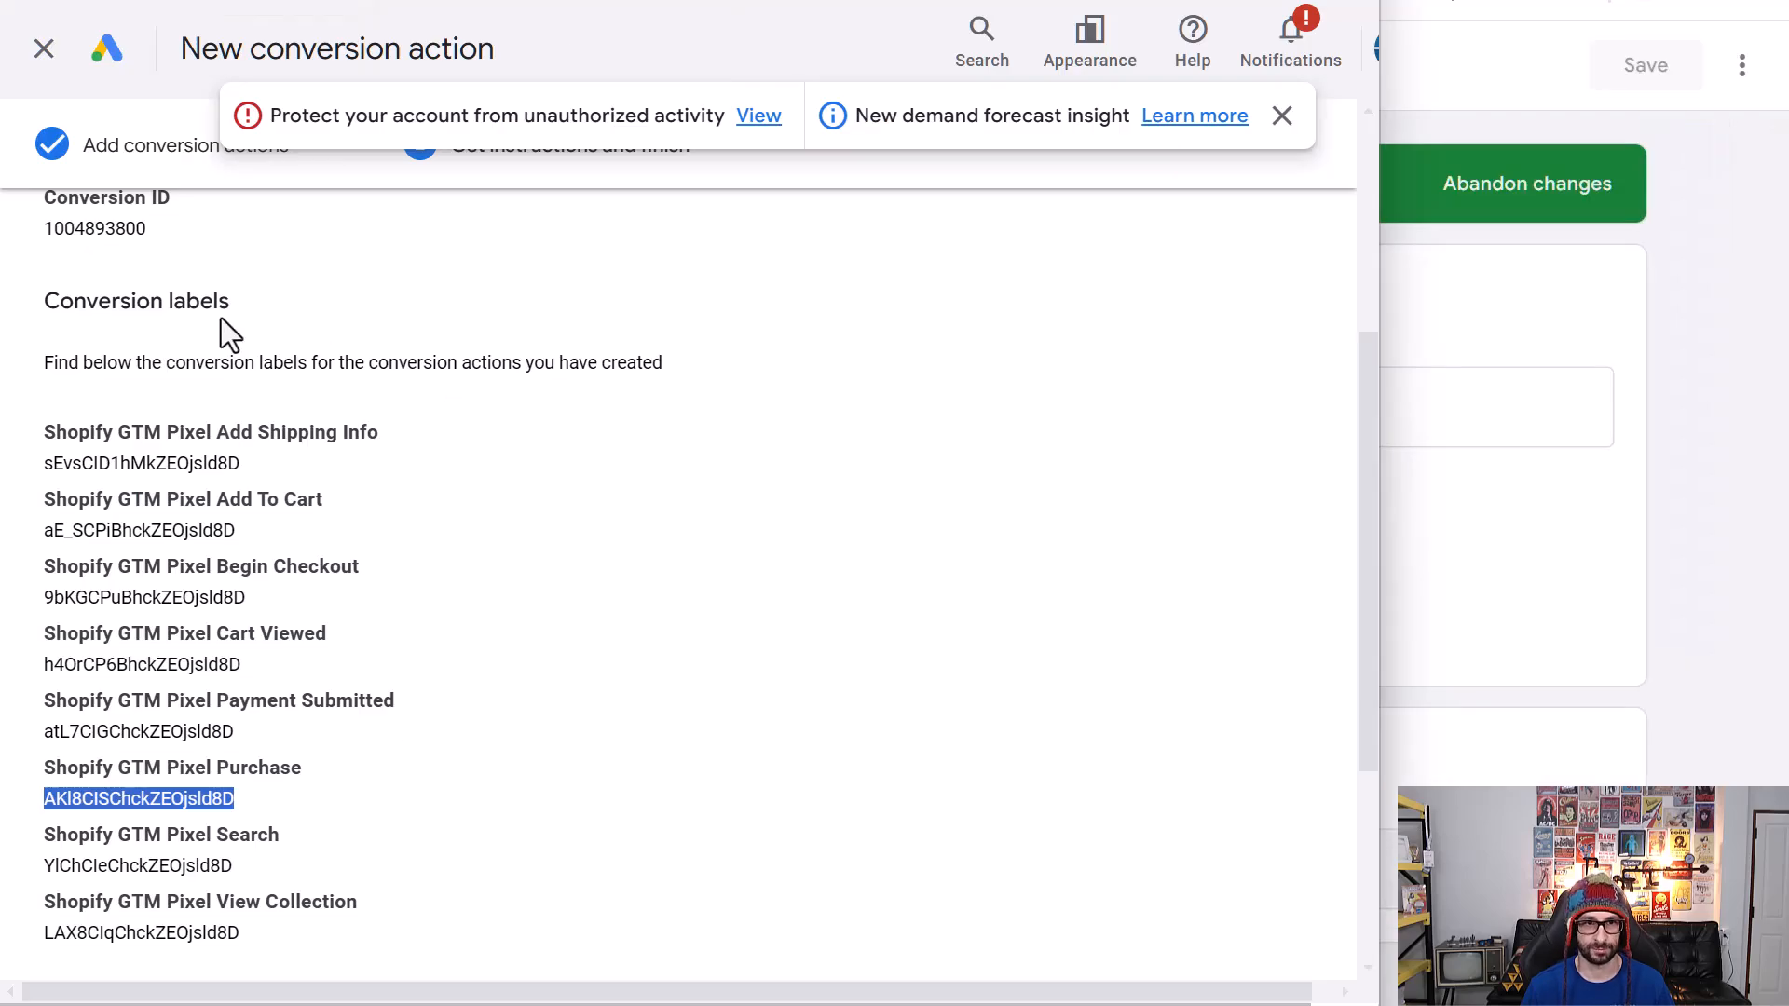
double_click(96, 228)
key(ctrl+c)
click(1680, 459)
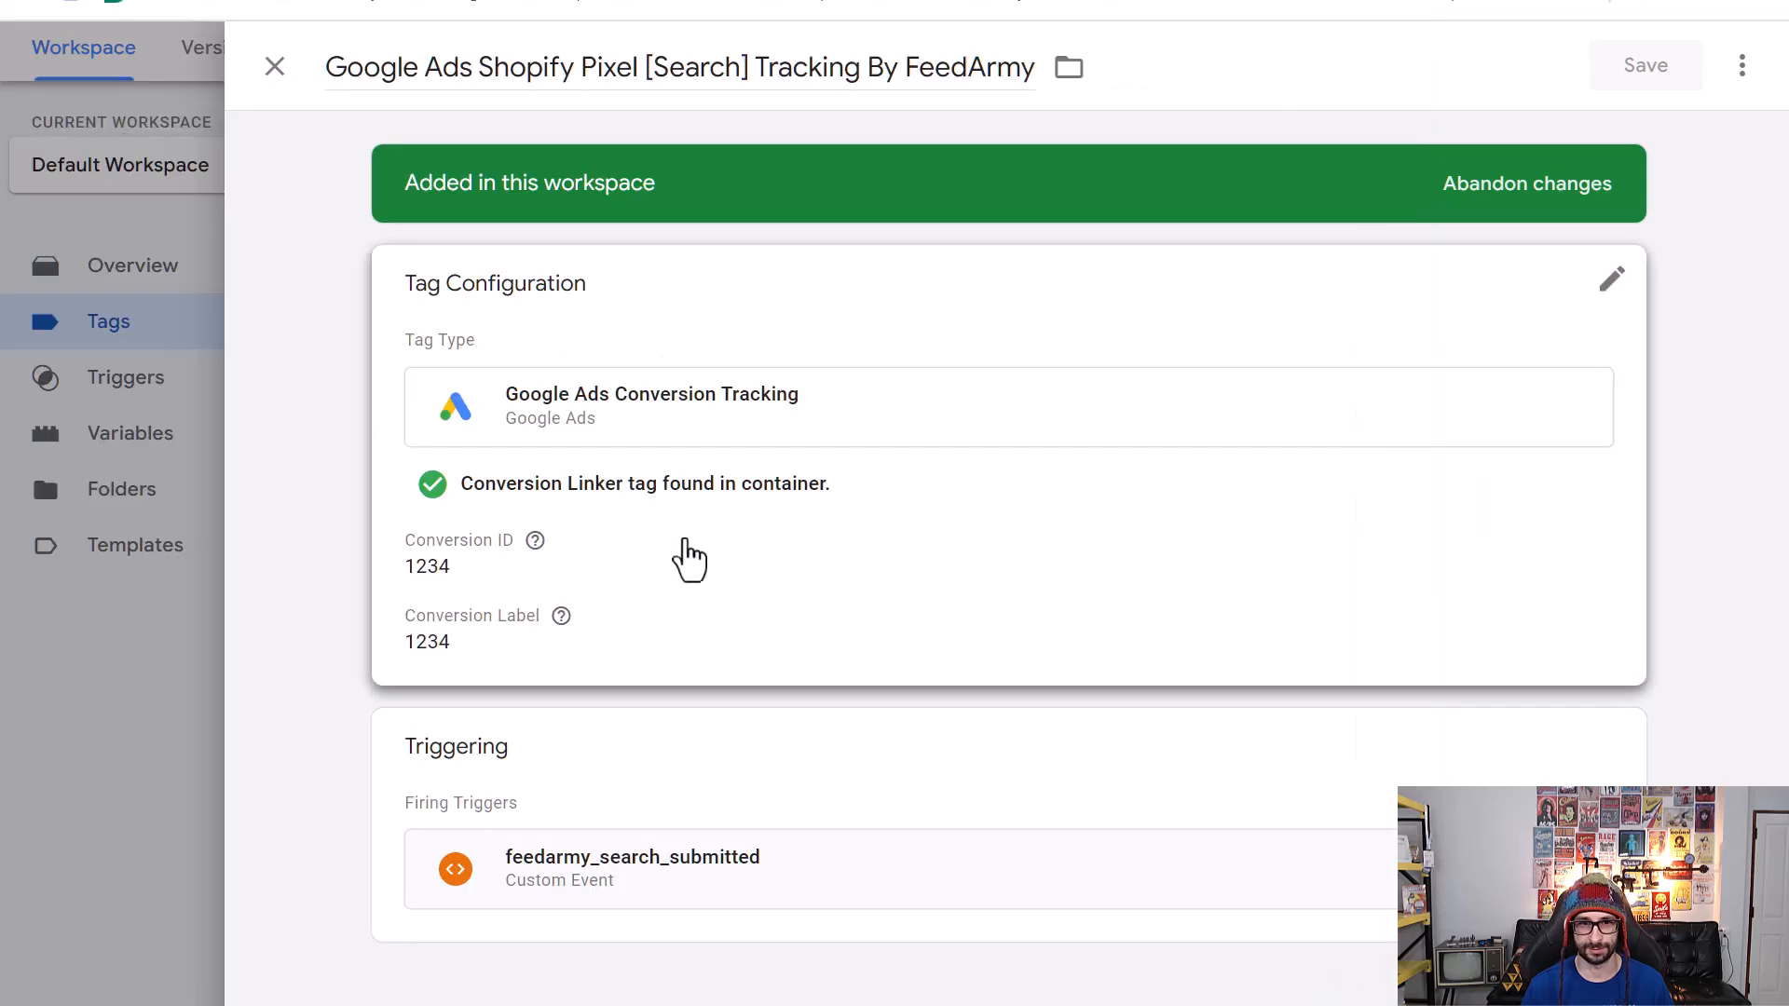
click(701, 556)
click(467, 619)
double_click(466, 619)
key(ctrl+v)
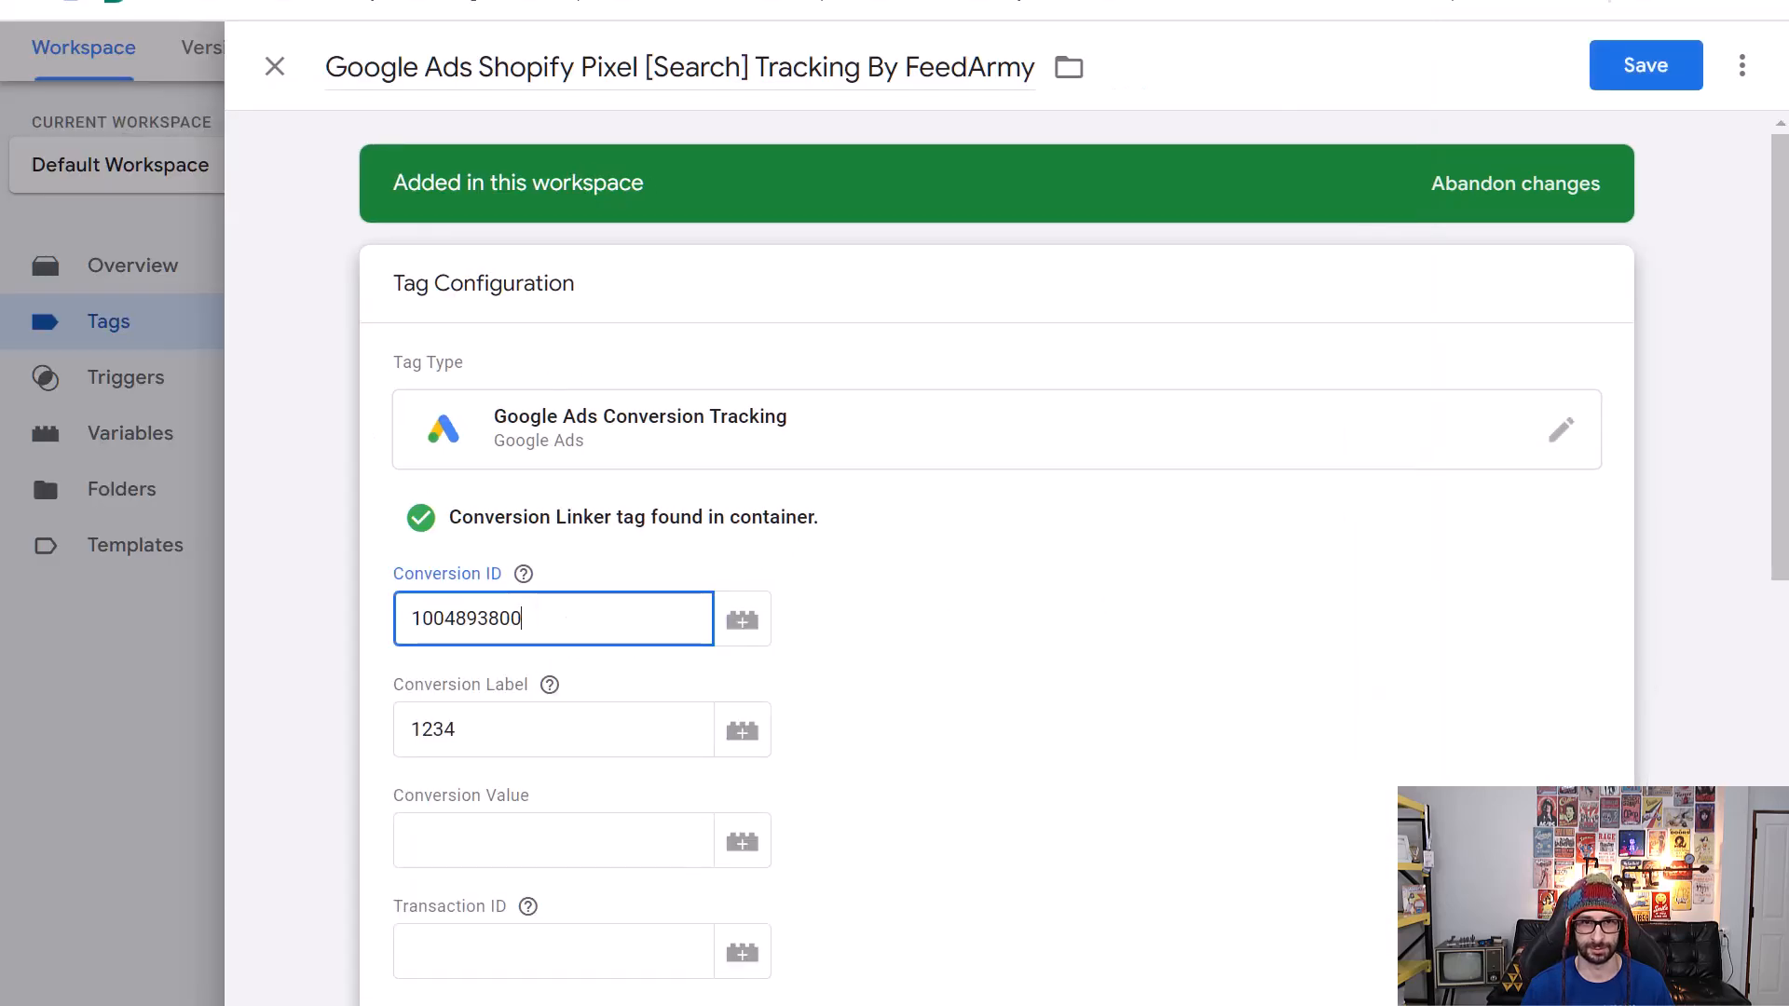
- Copy the Search conversion label from Google Ads into the Search tag's Conversion Label and save the tag
key(alt+Tab)
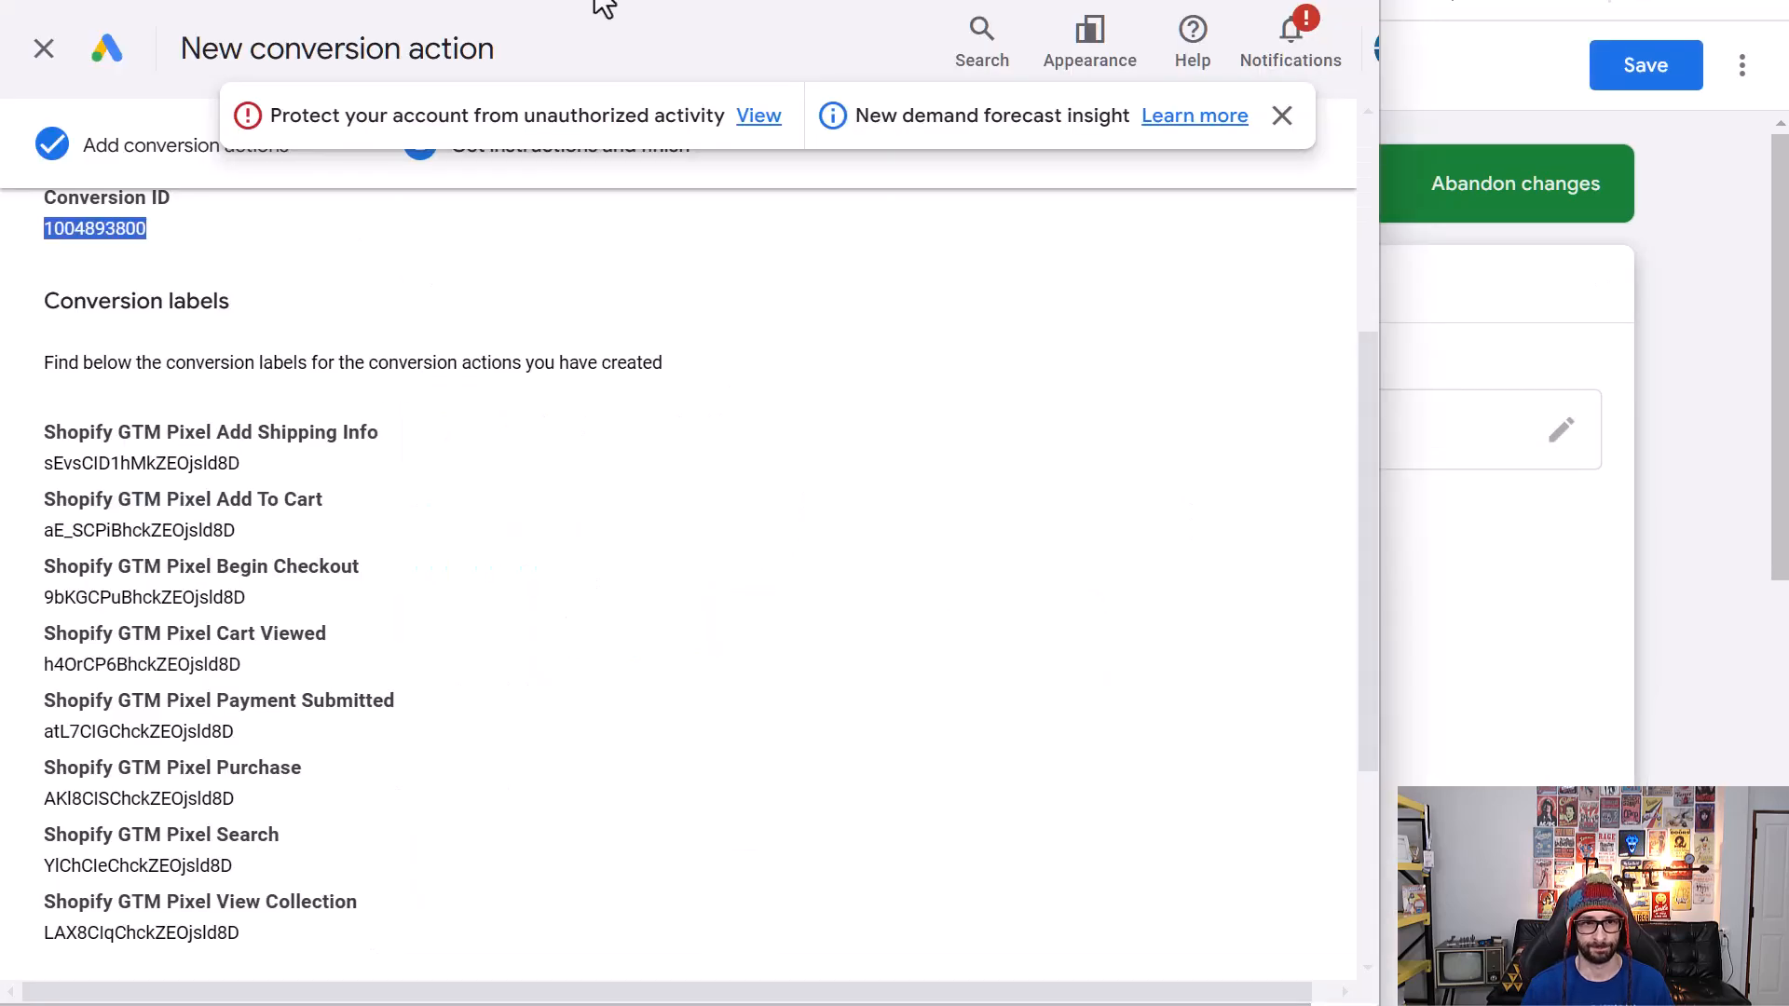
double_click(209, 865)
key(ctrl+c)
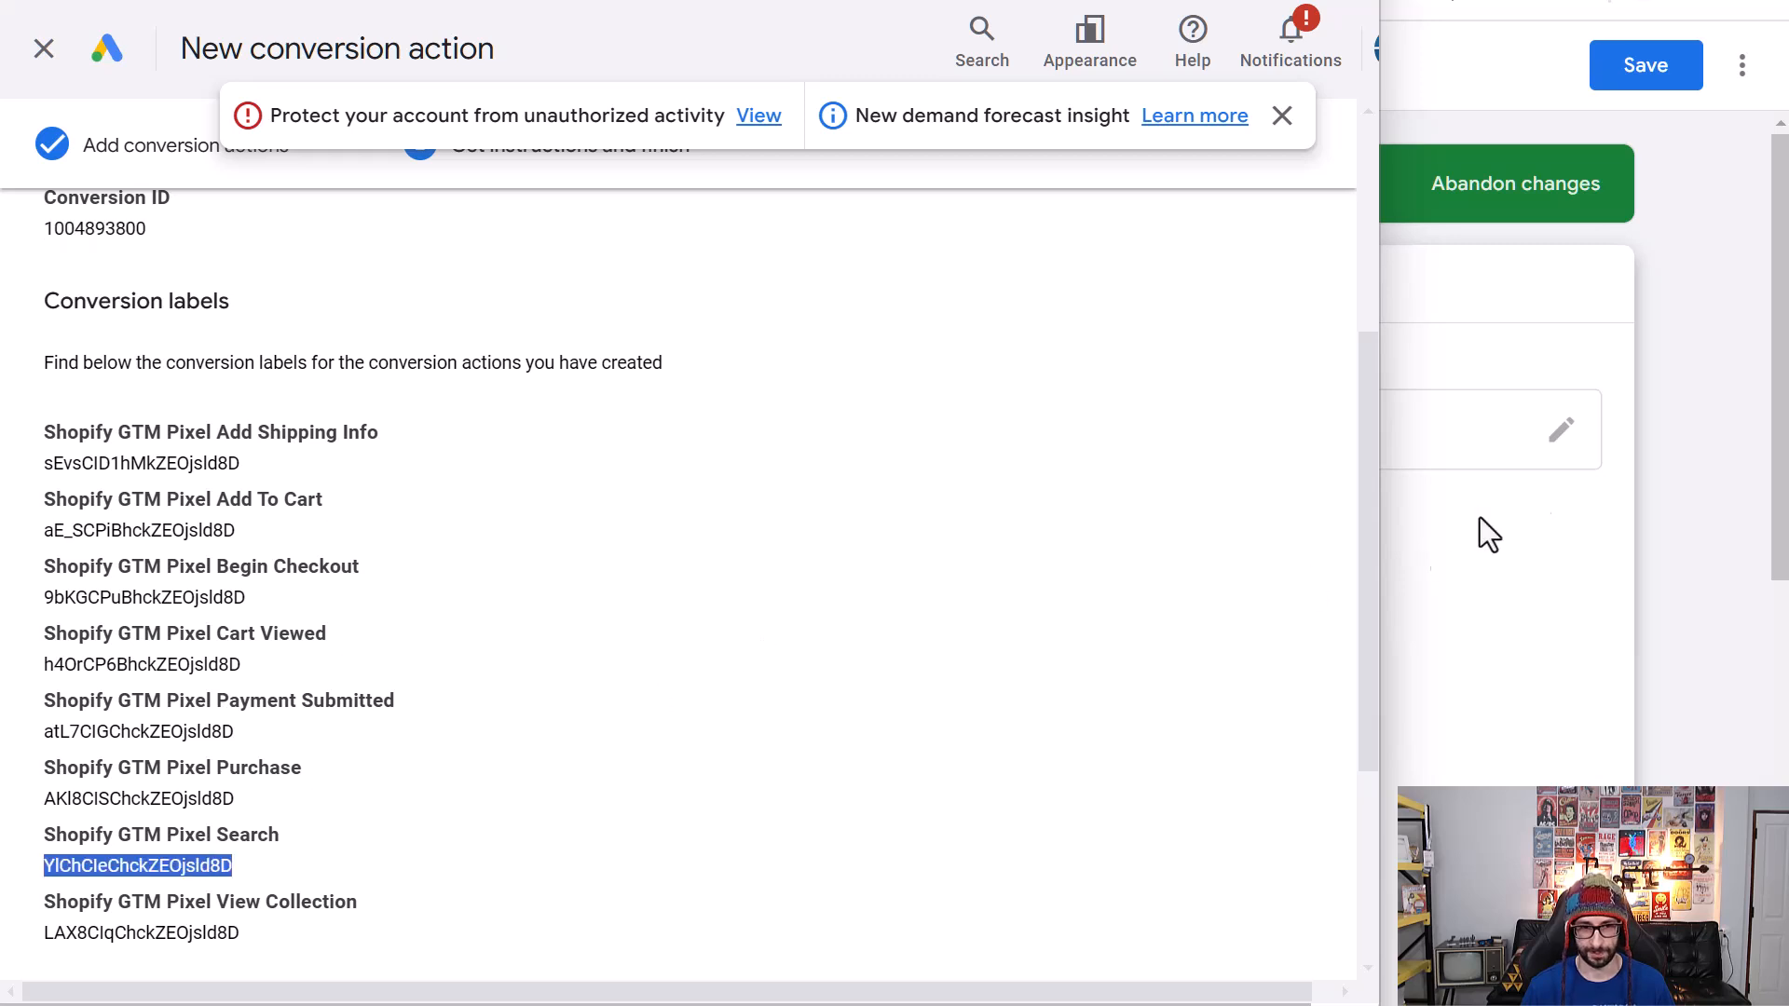
key(alt+Tab)
click(519, 658)
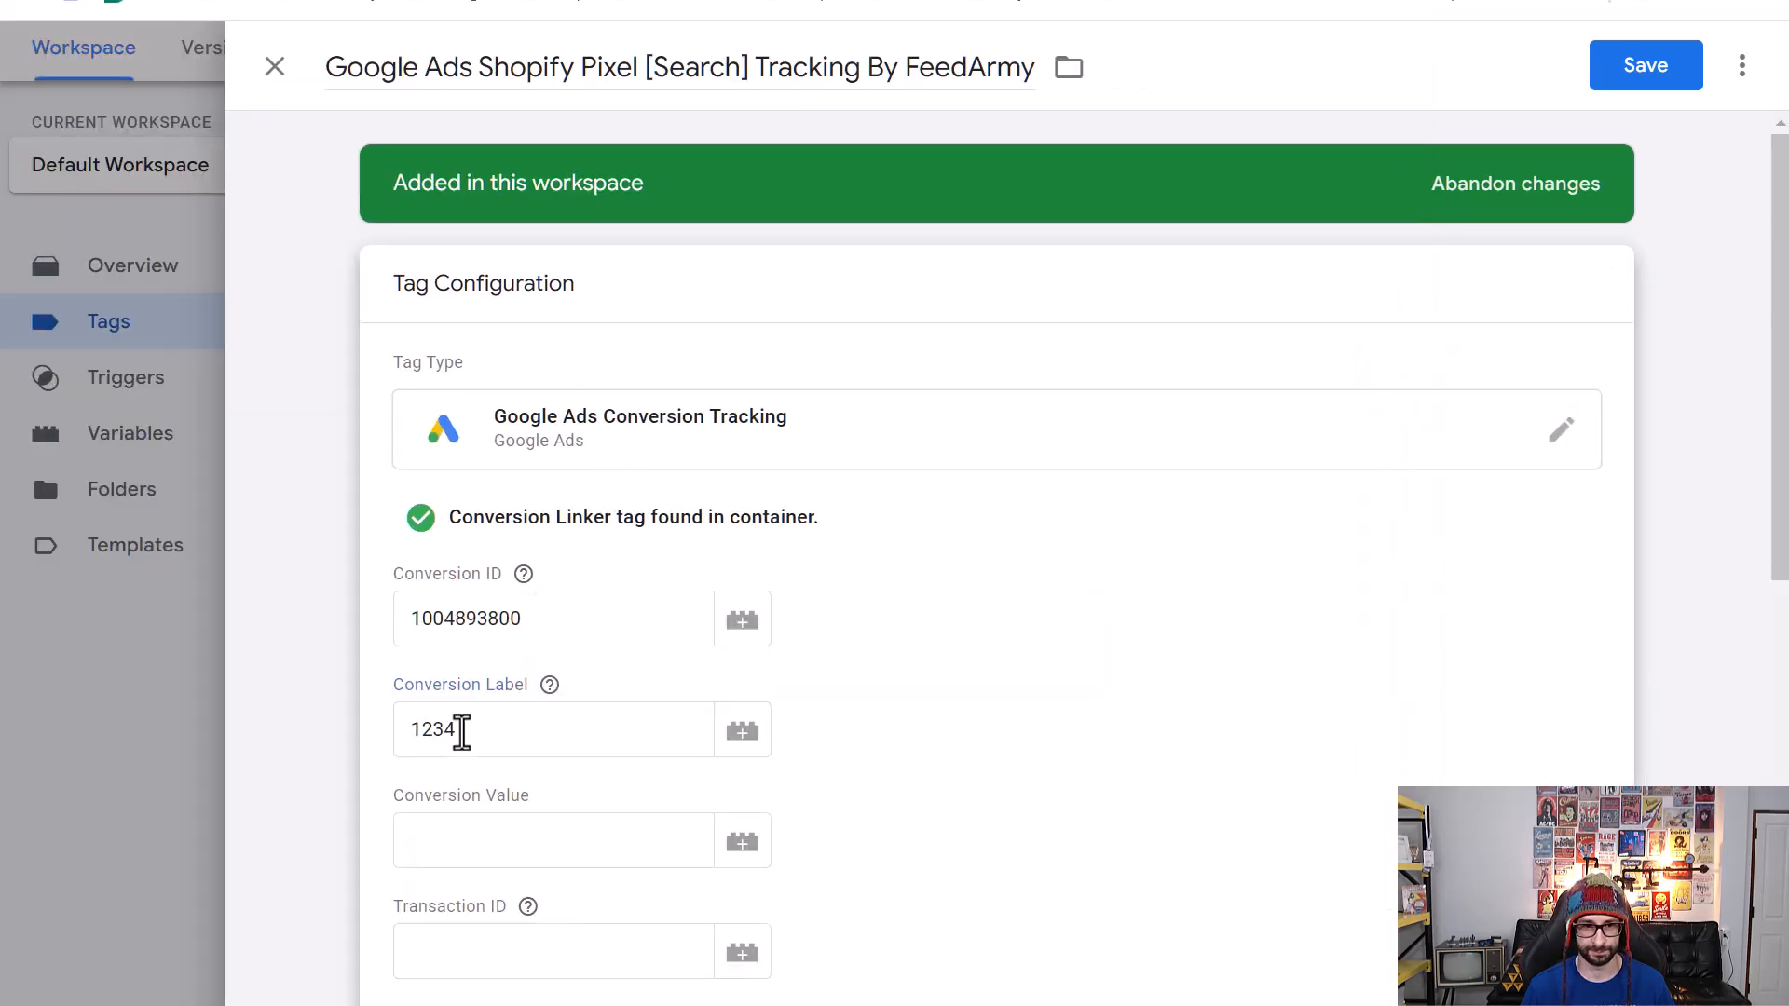
double_click(650, 743)
click(650, 743)
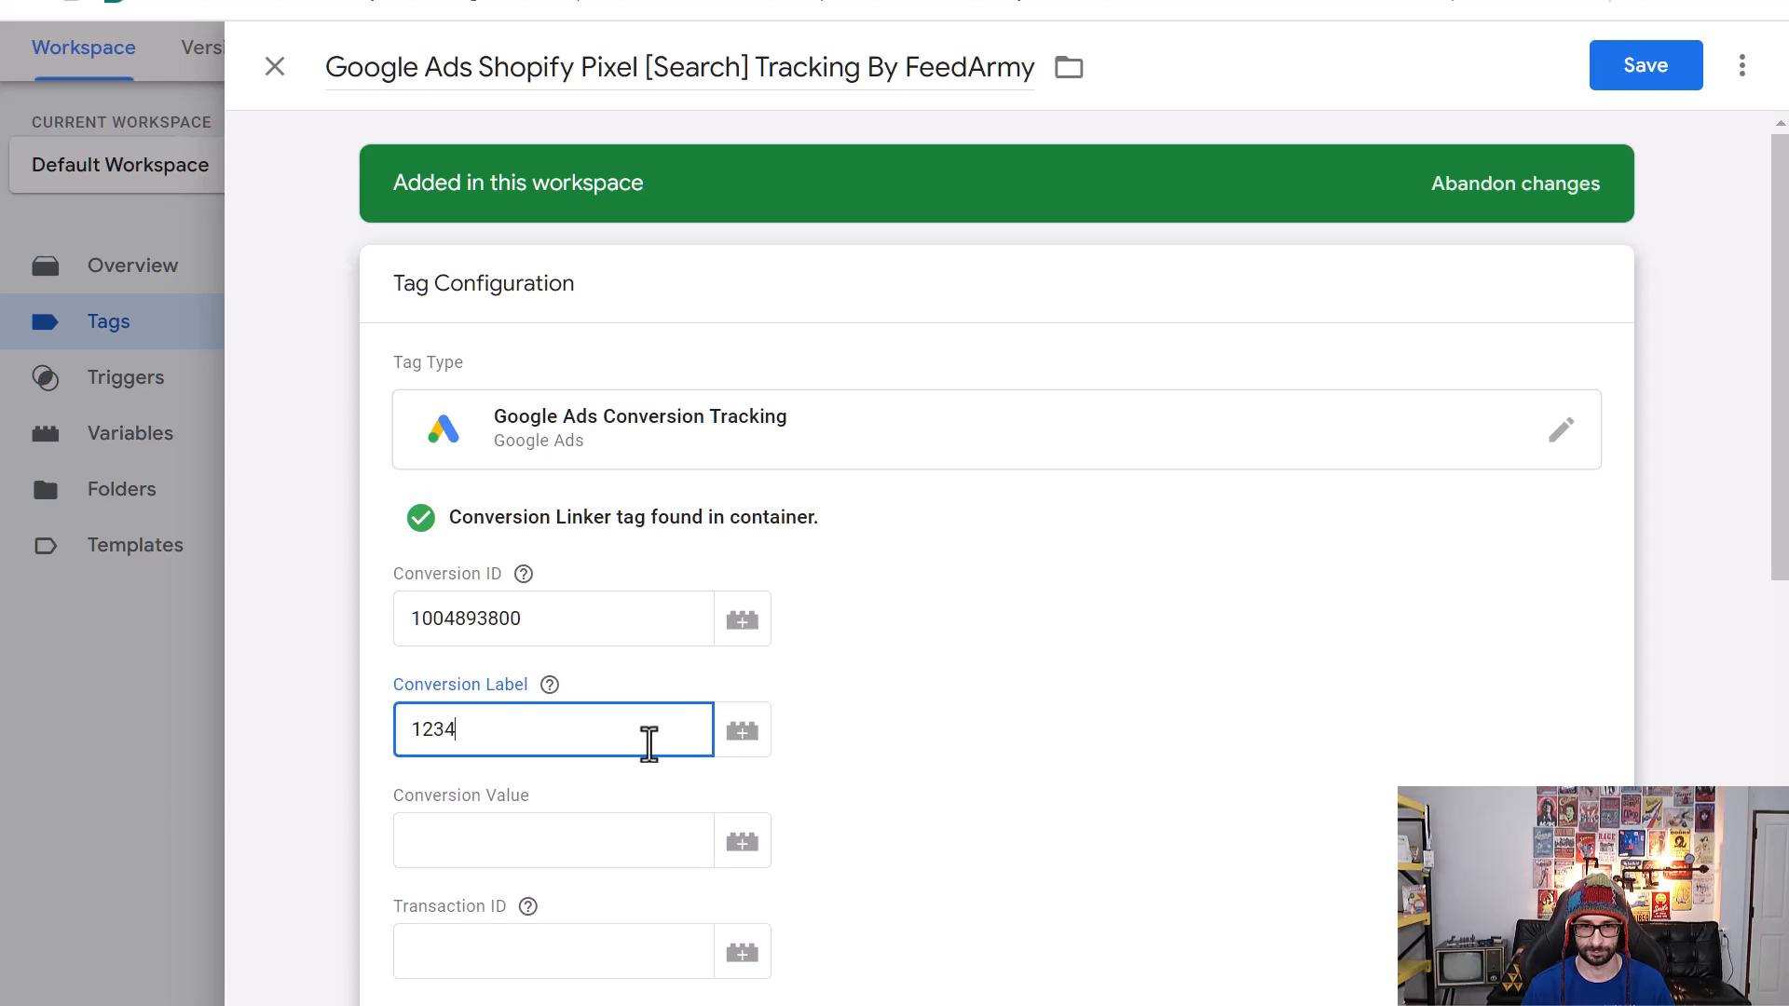
key(ctrl+a)
key(ctrl+v)
click(1619, 58)
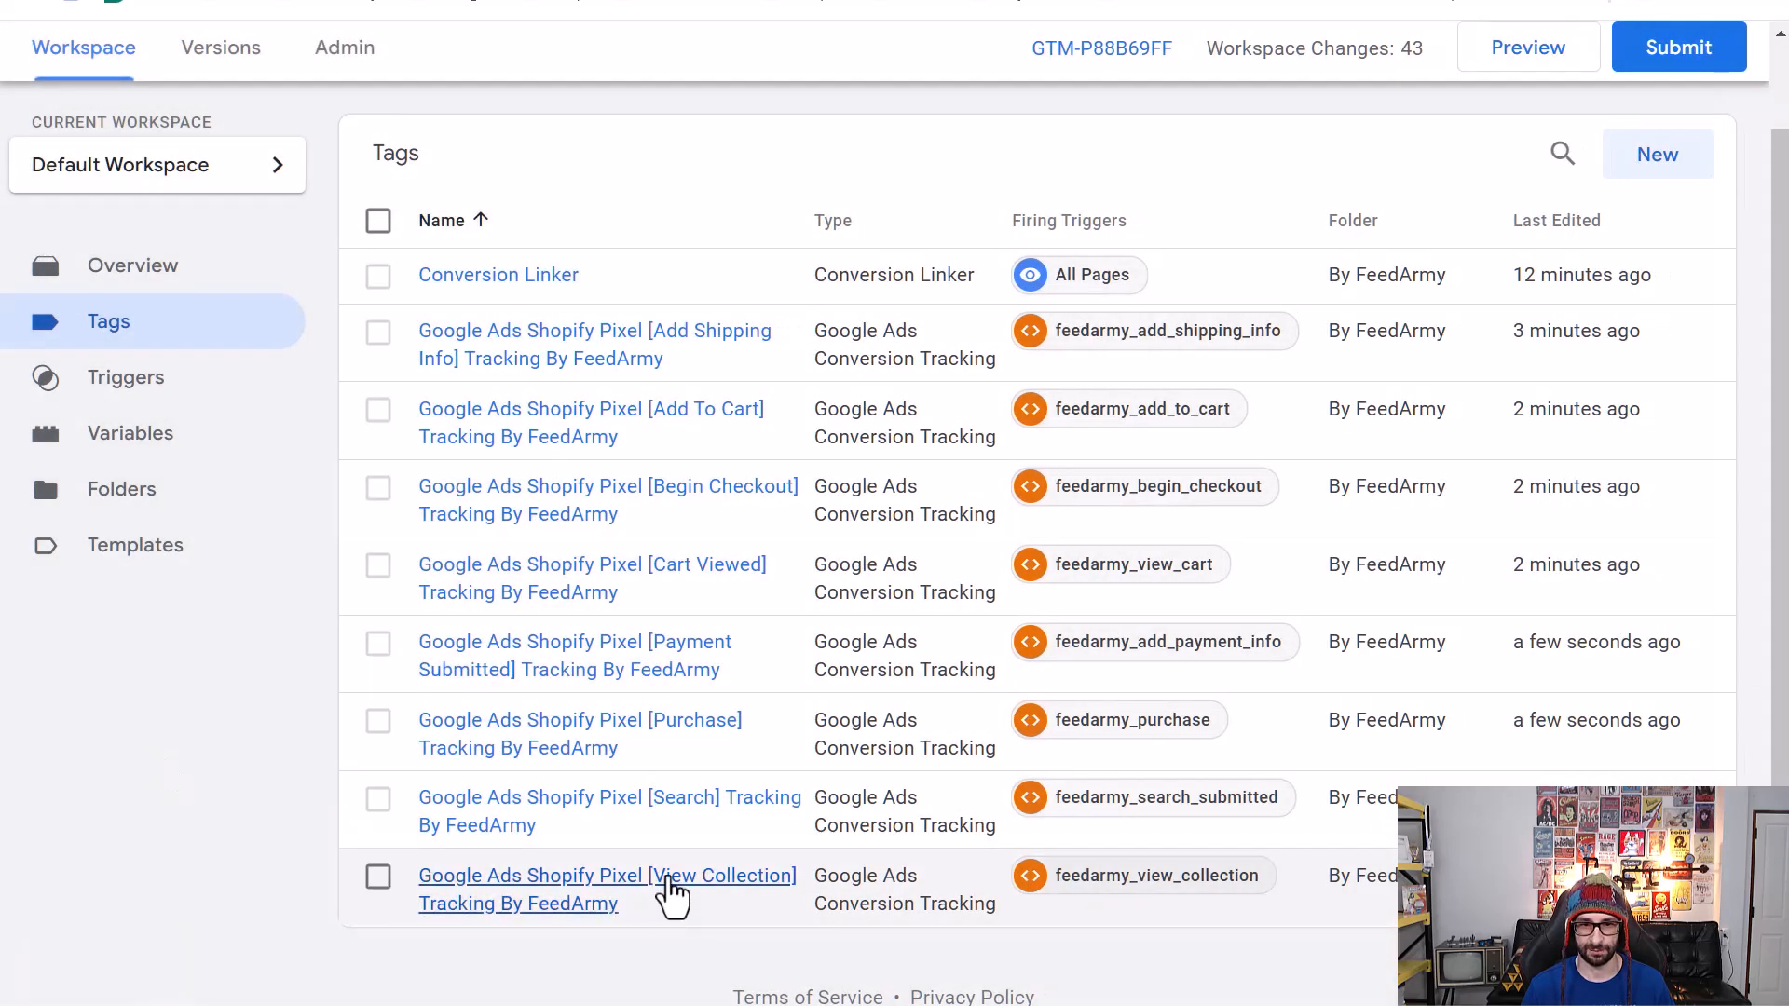
- Open the View Collection tag in Google Tag Manager and replace its Conversion ID with the one copied from Google Ads
click(668, 880)
key(alt+Tab)
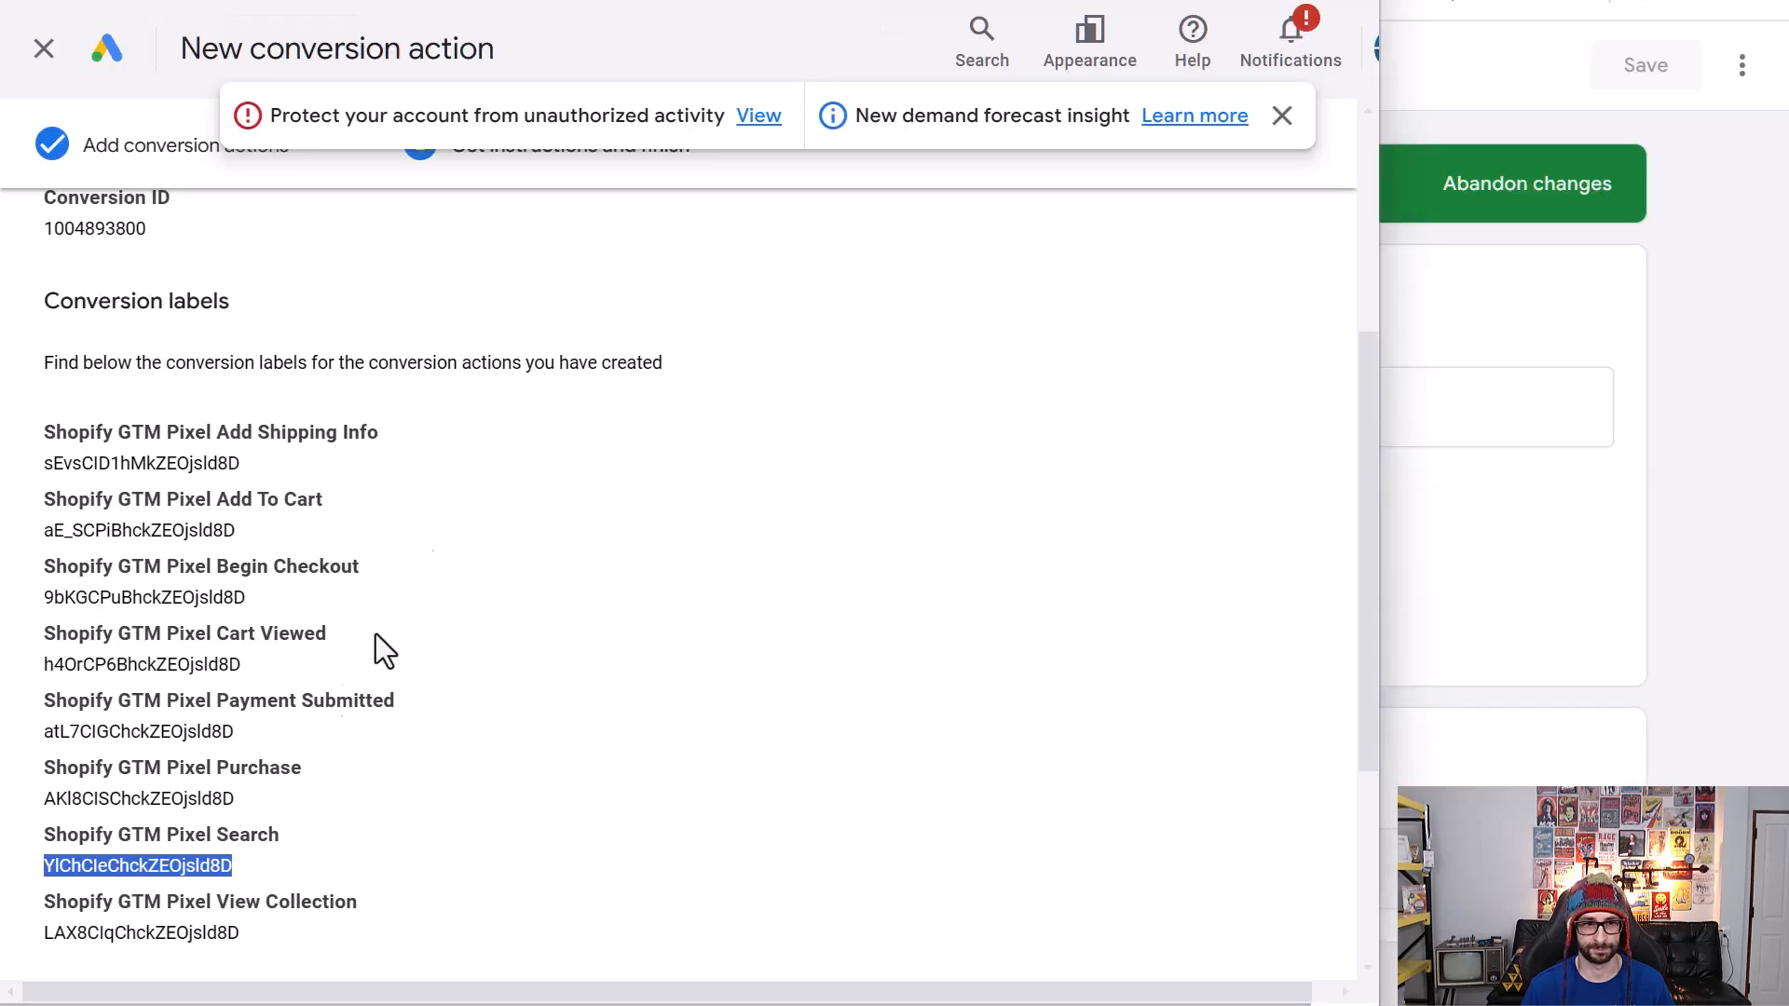
double_click(115, 229)
key(ctrl+c)
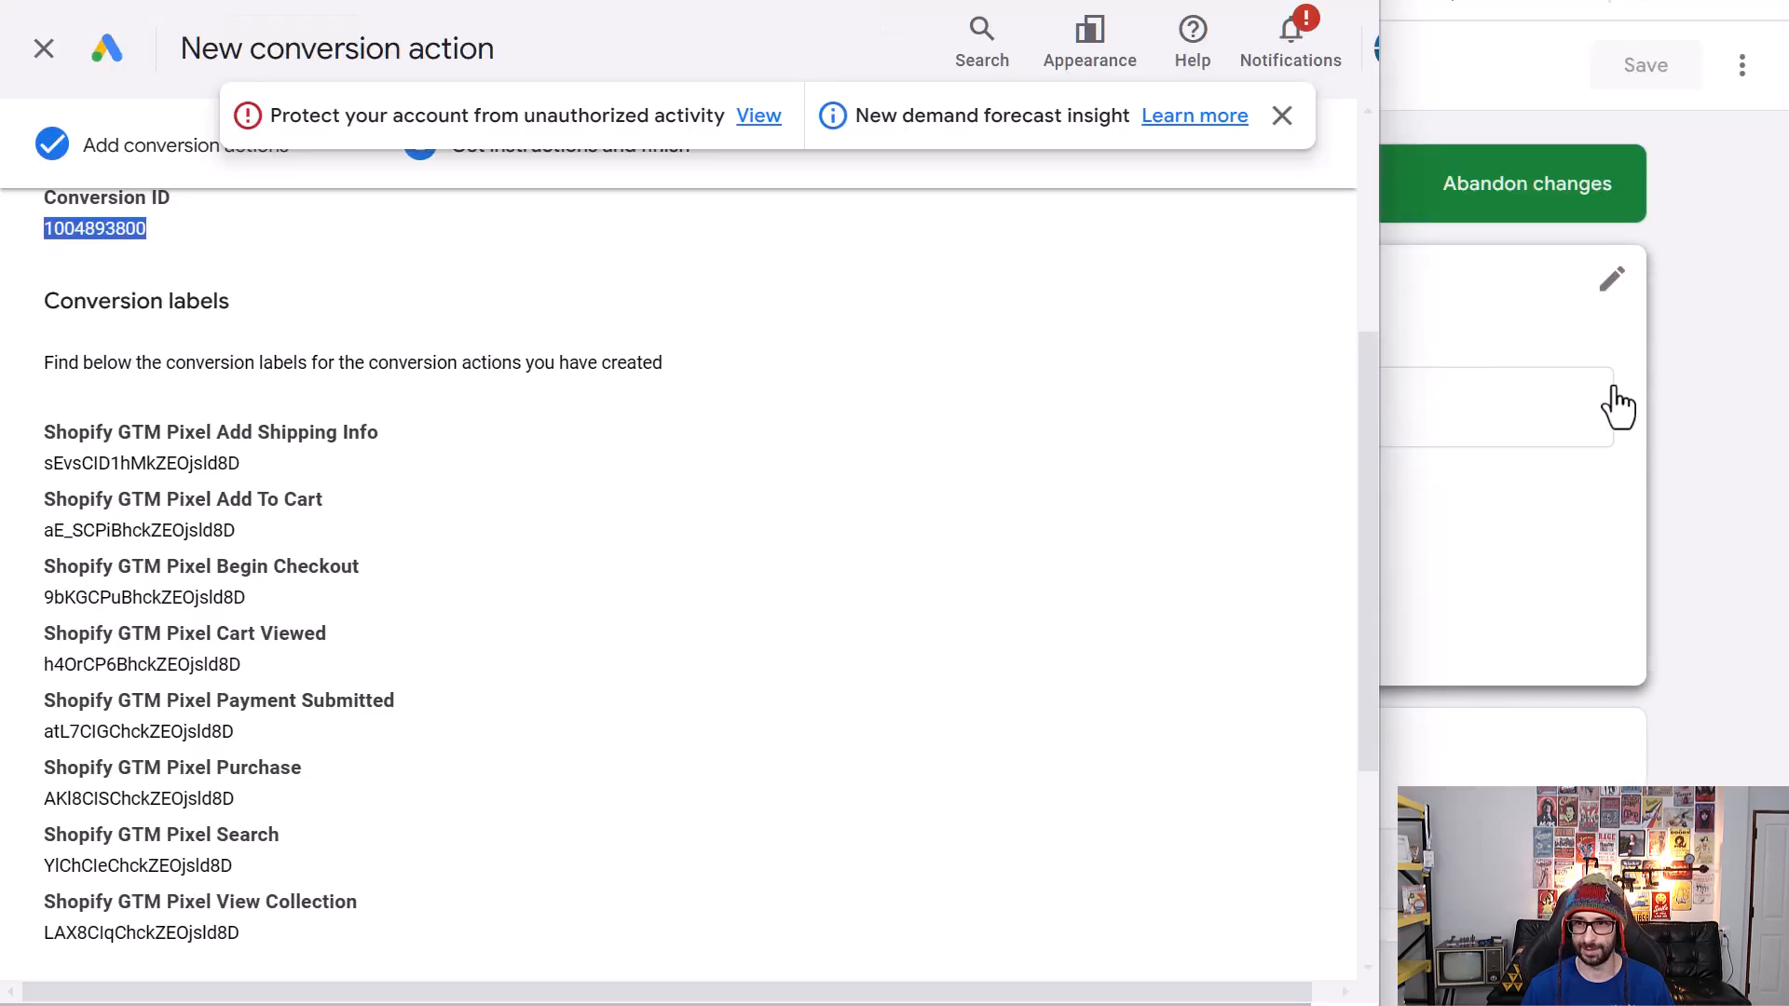
click(1546, 383)
click(750, 453)
click(503, 627)
double_click(504, 626)
key(ctrl+v)
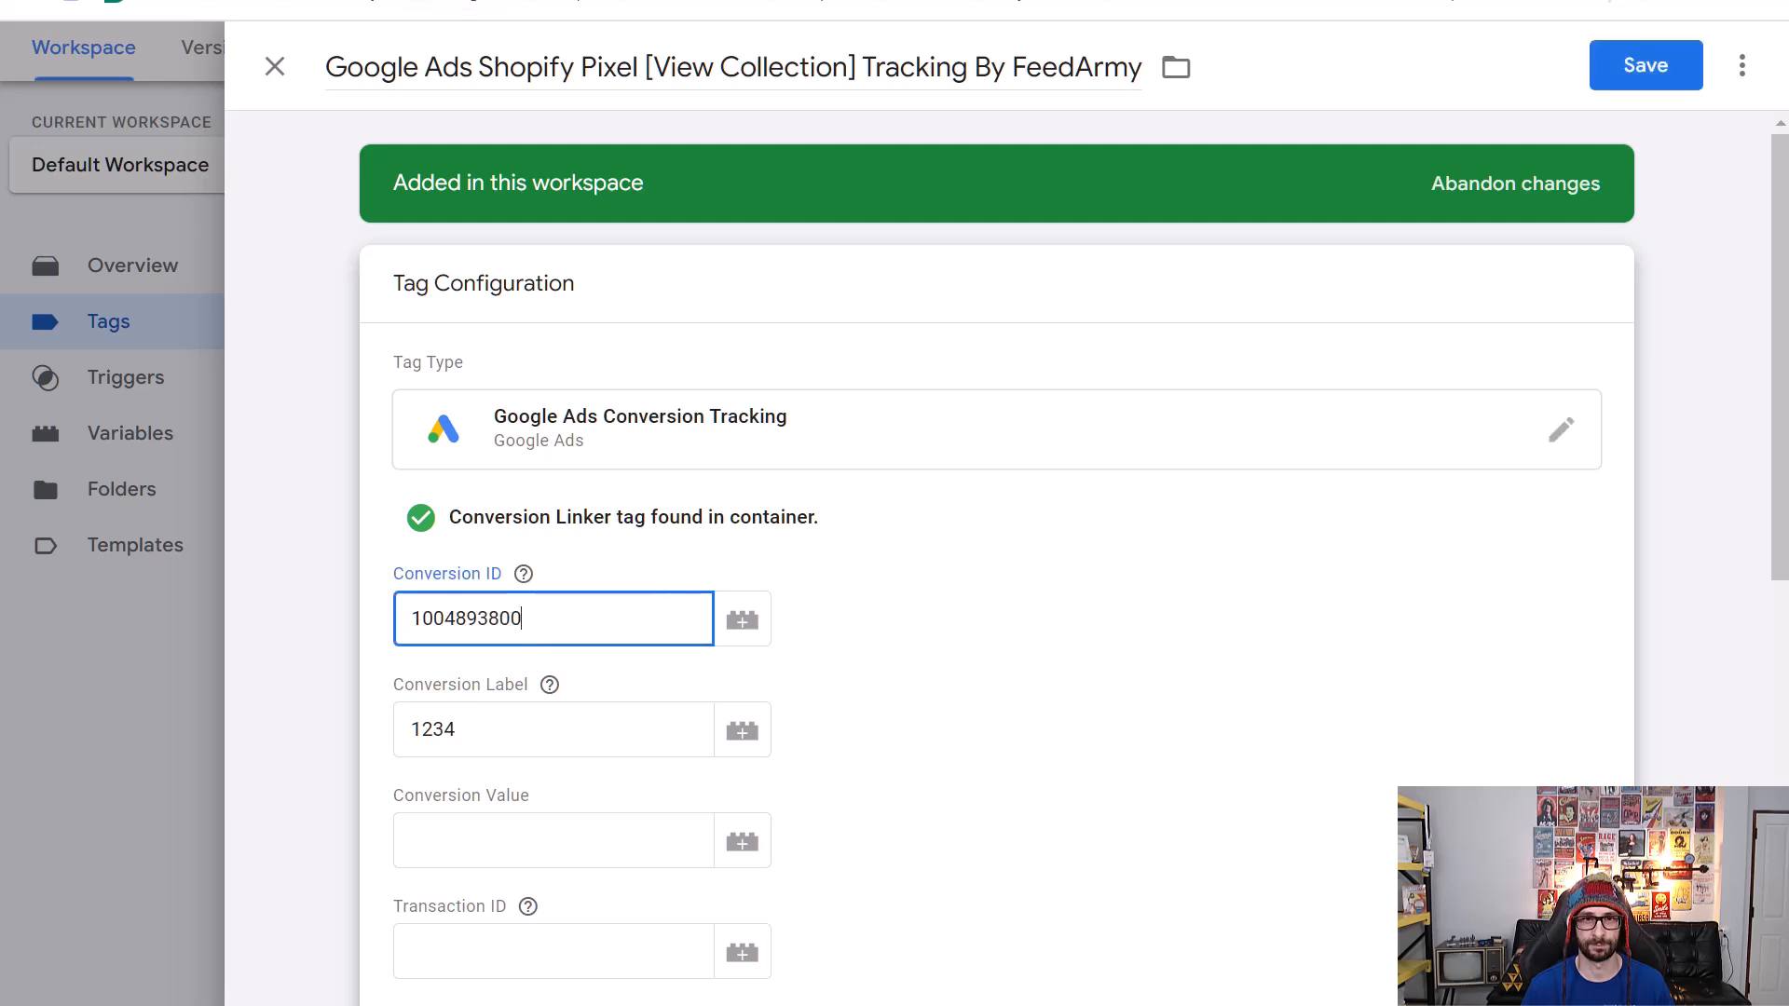
- Copy the View Collection conversion label from Google Ads into the View Collection tag's Conversion Label and save the tag
key(alt+Tab)
double_click(194, 933)
key(ctrl+c)
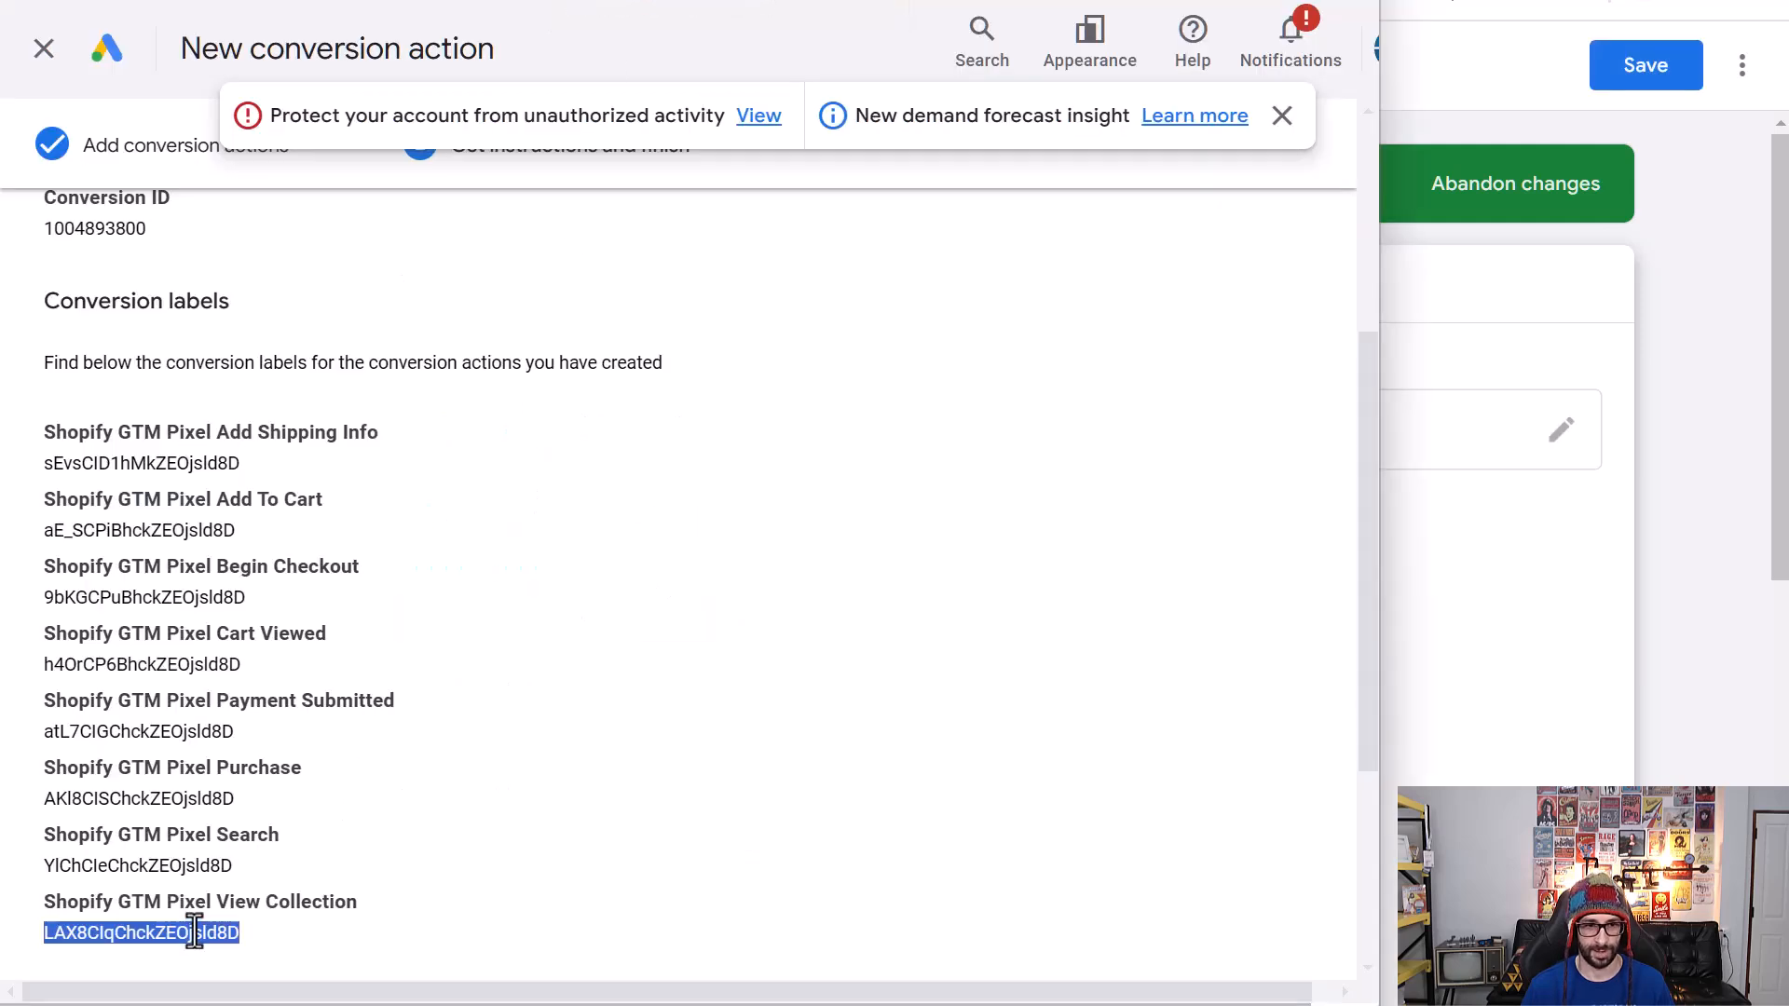
key(alt+Tab)
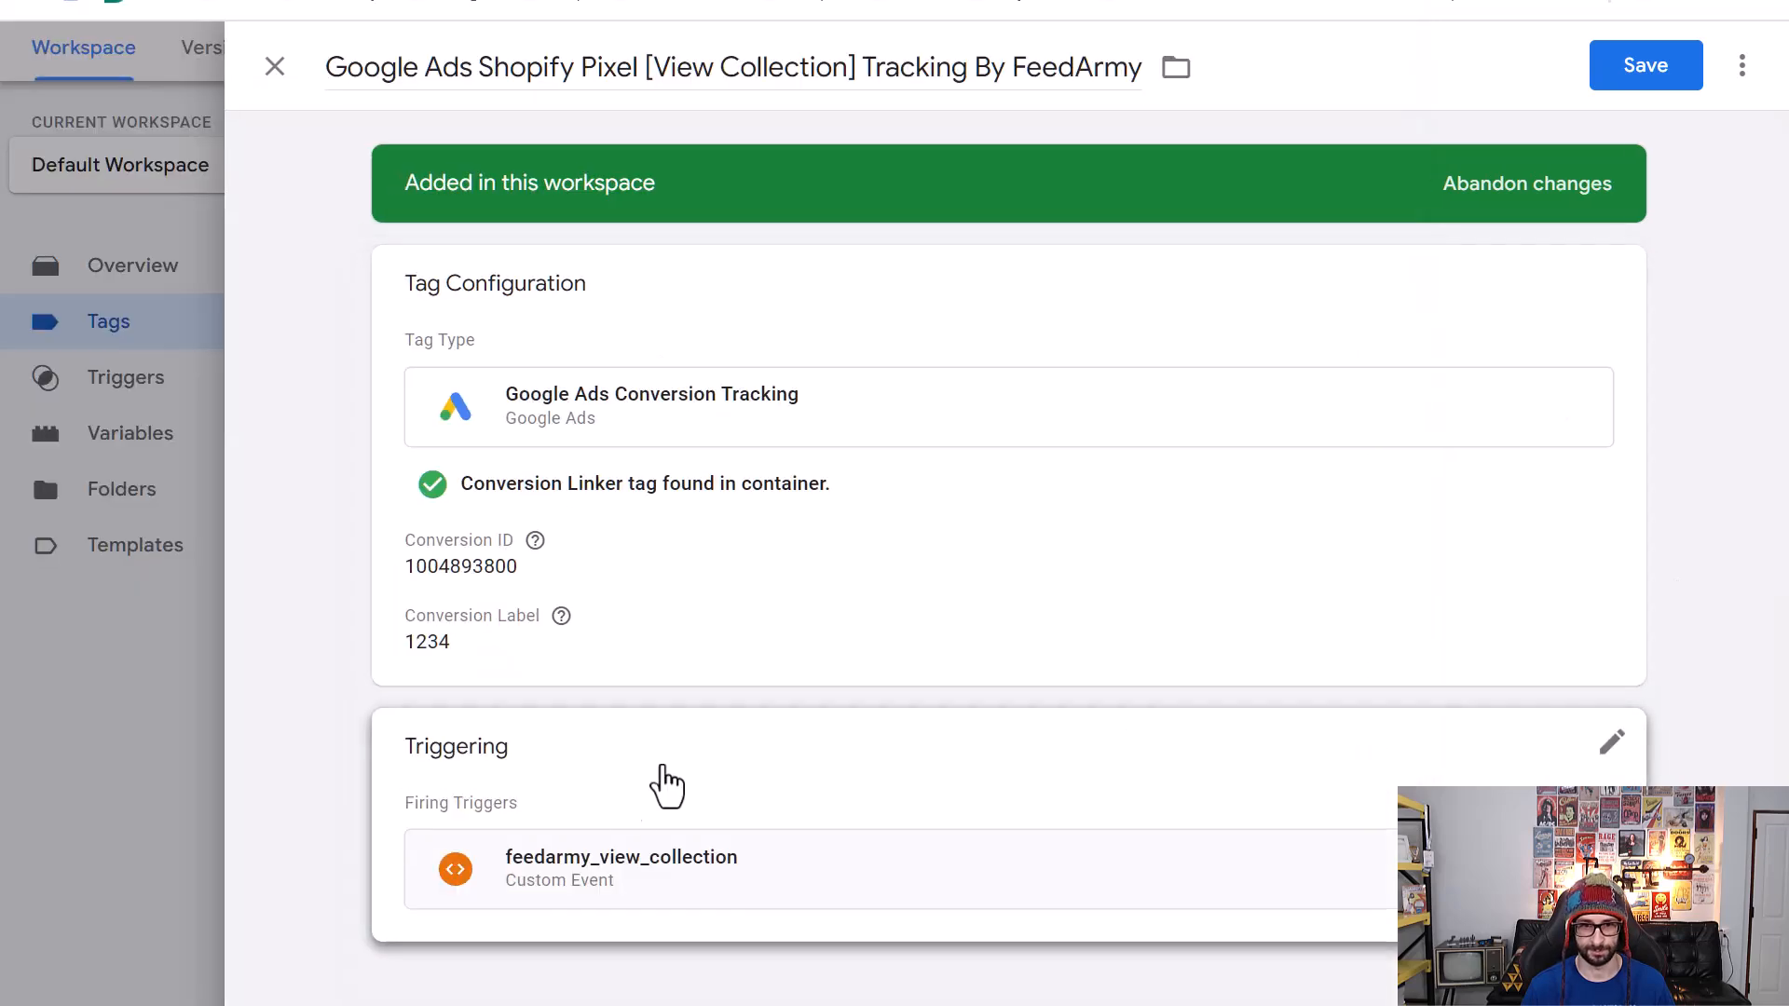
click(549, 689)
key(ctrl+a)
click(584, 732)
key(ctrl+a)
key(ctrl+v)
click(1694, 67)
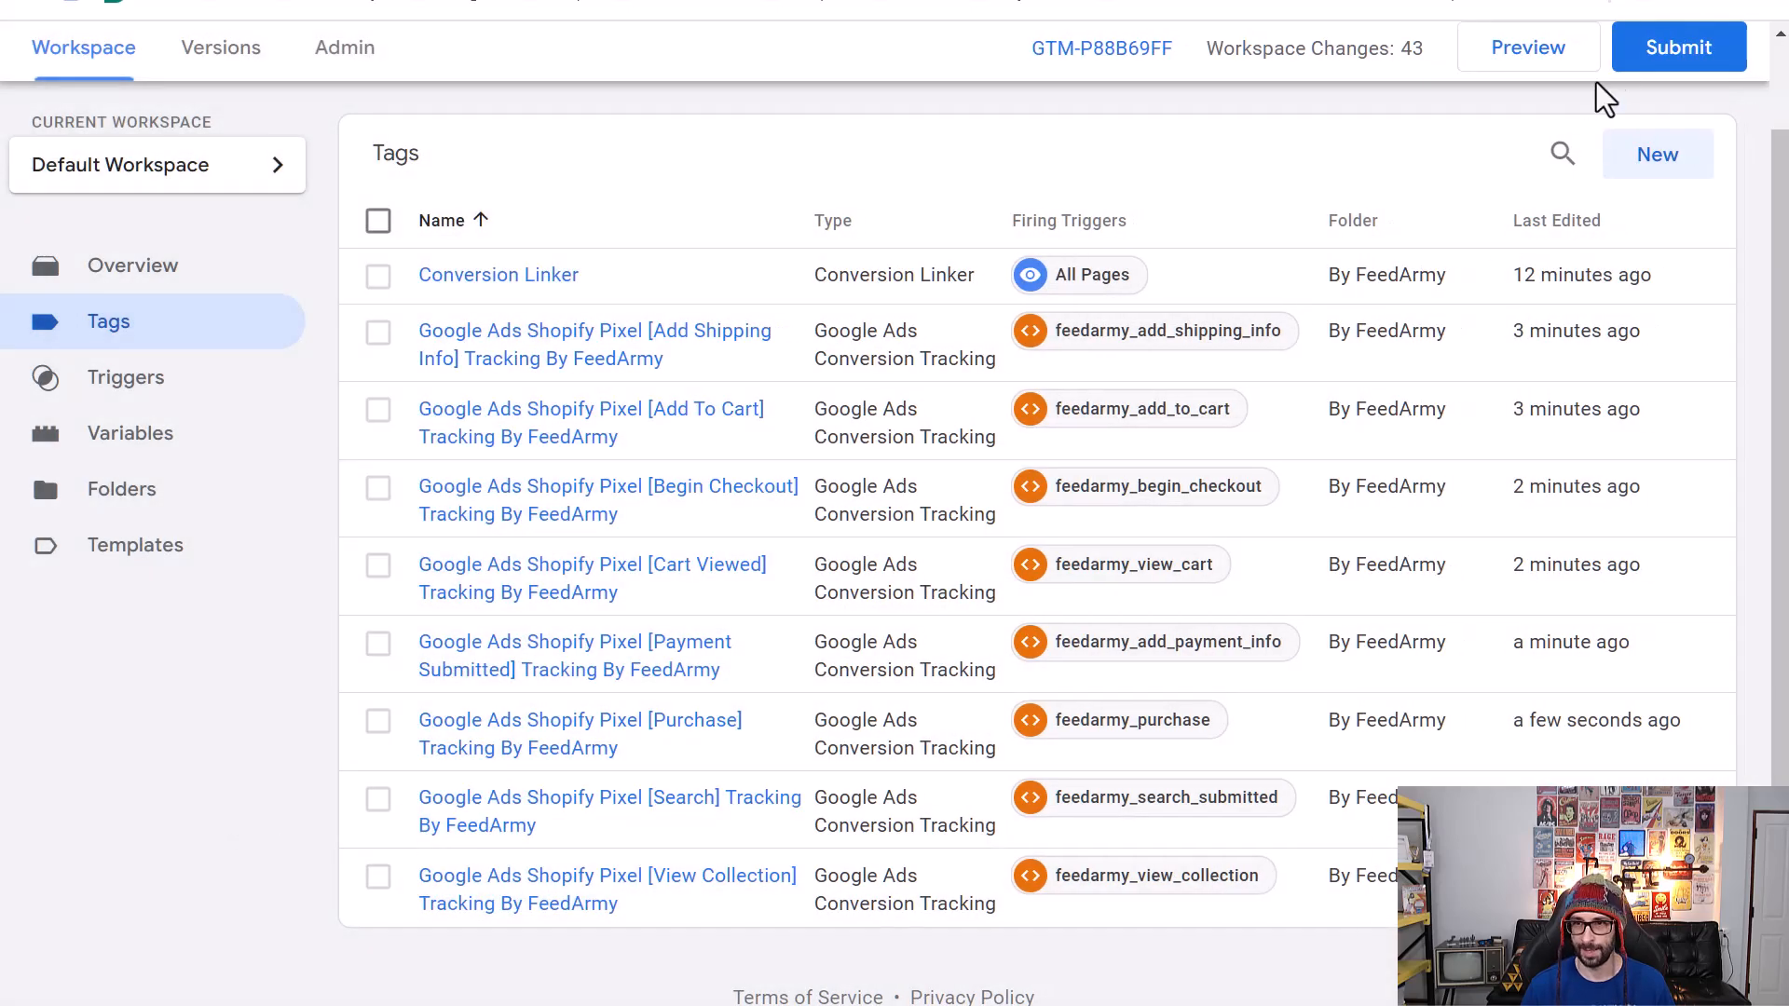
- Submit the workspace changes and publish them to Live with the version name "google ads trac"
click(1678, 49)
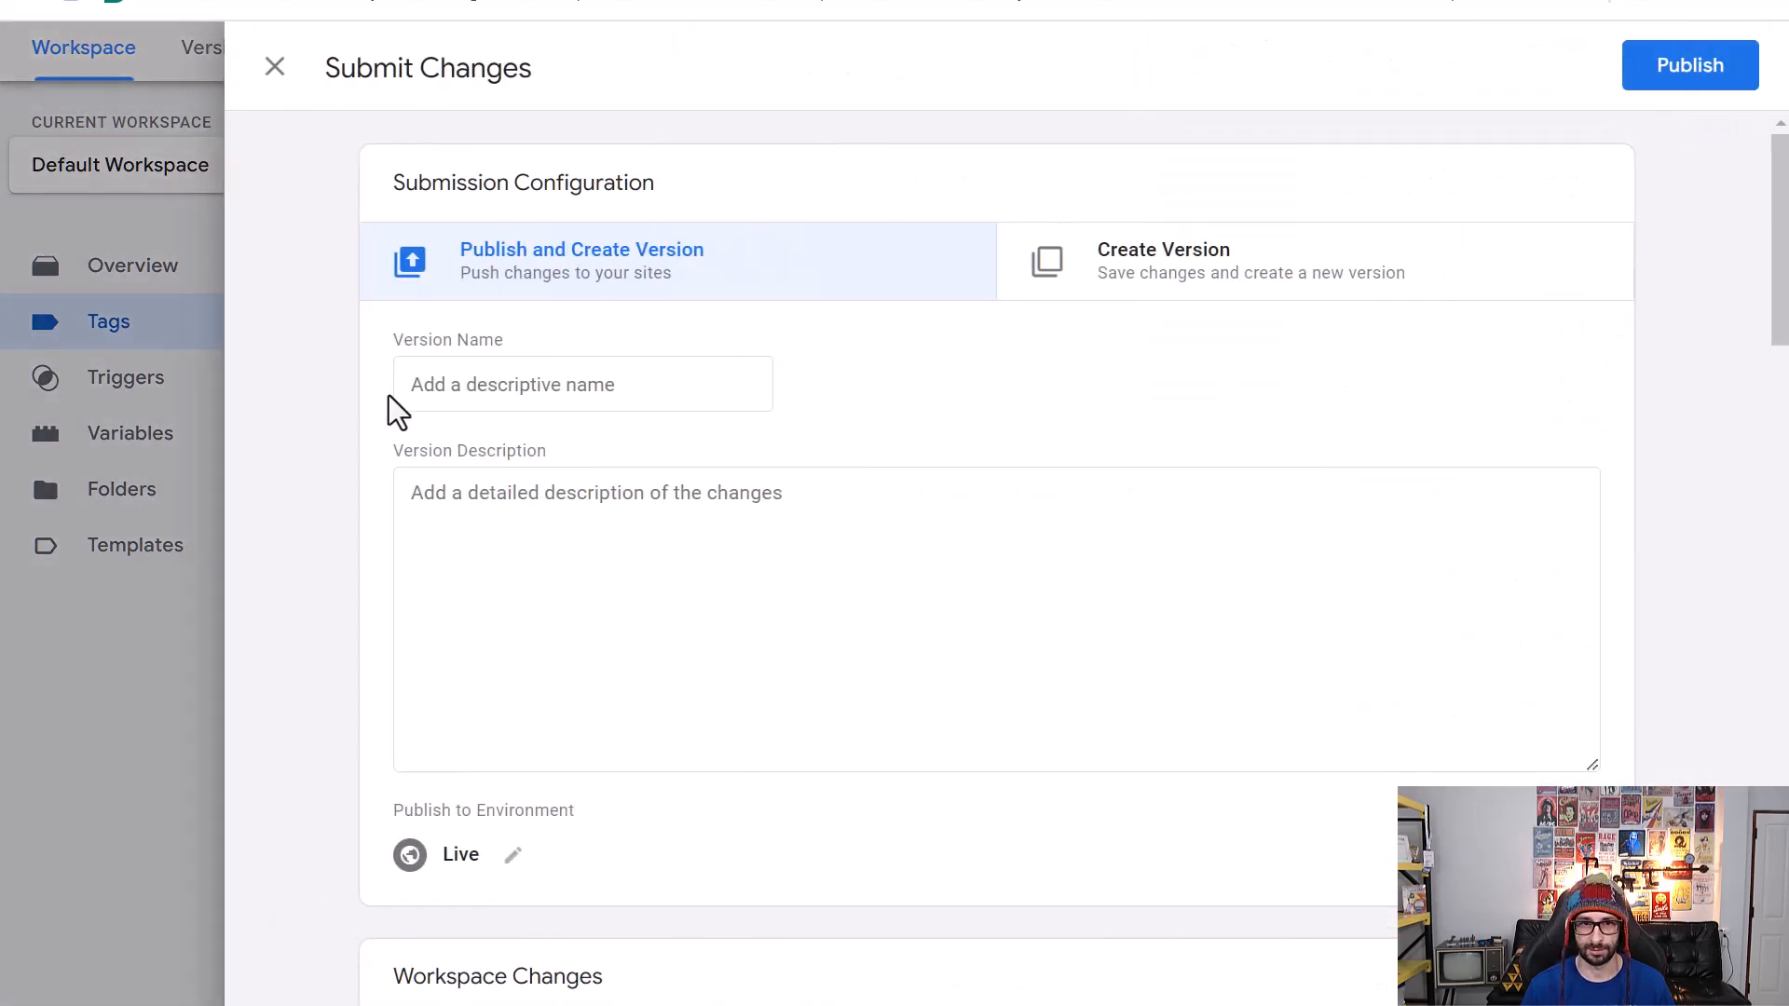
click(553, 391)
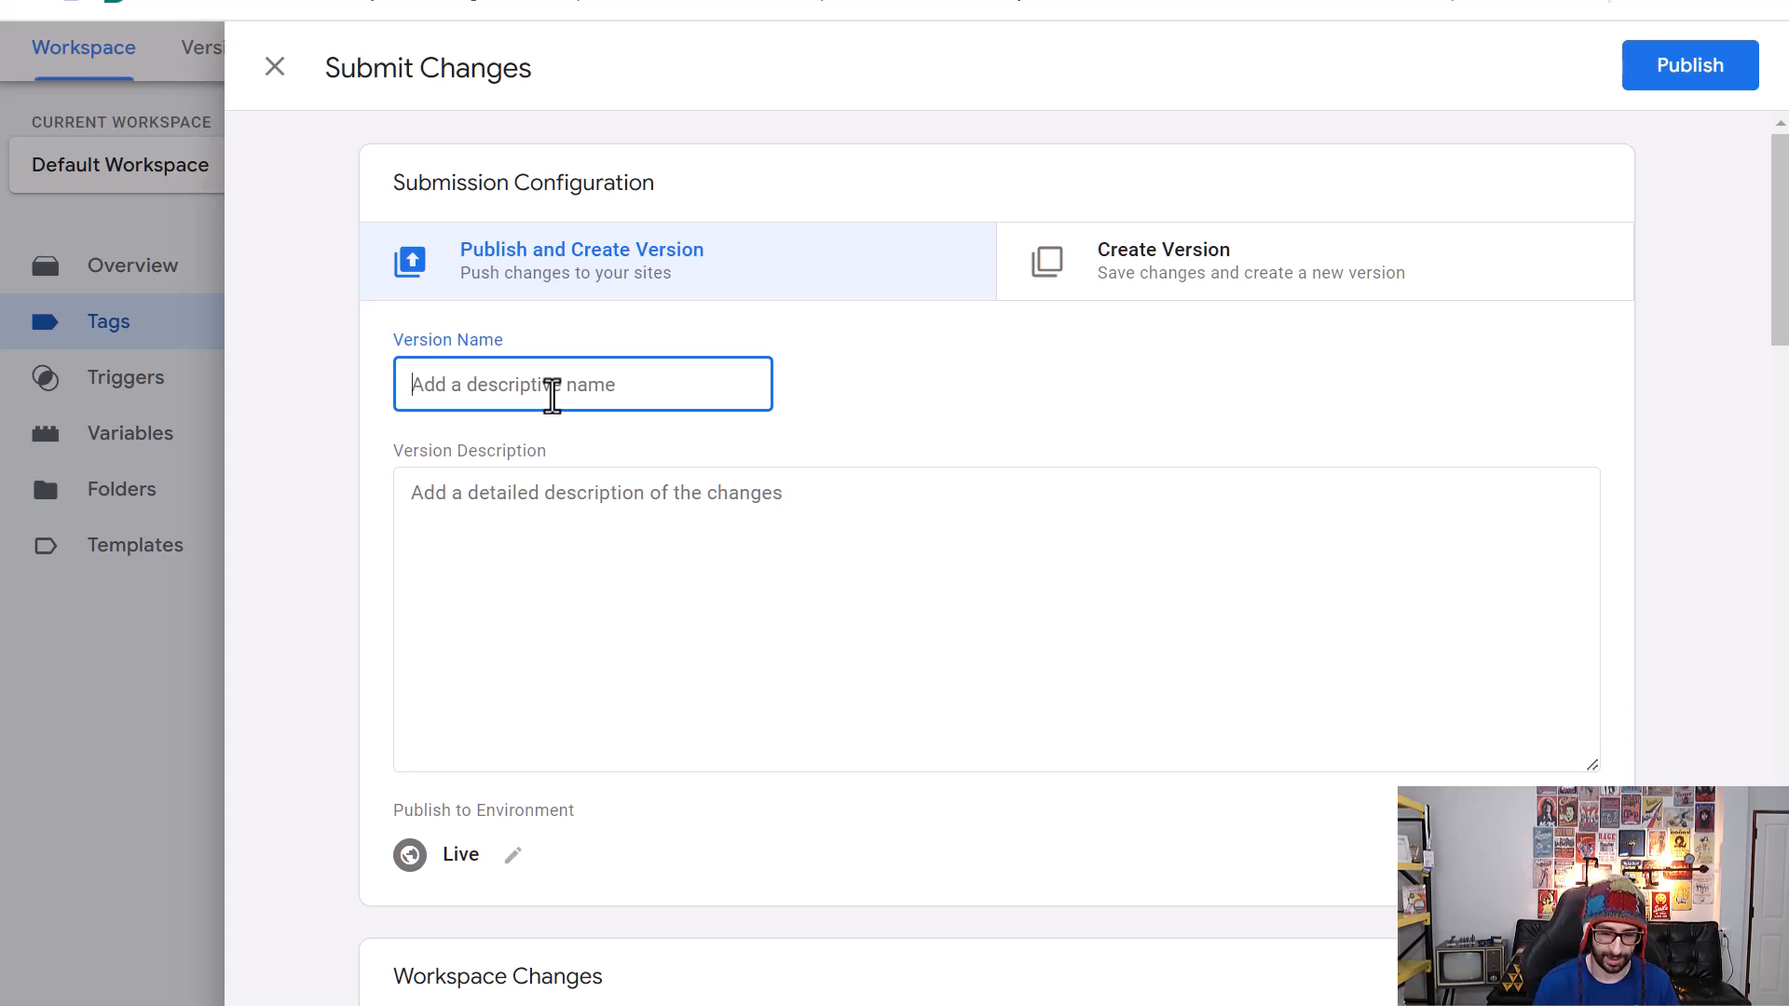
text(google ads trac)
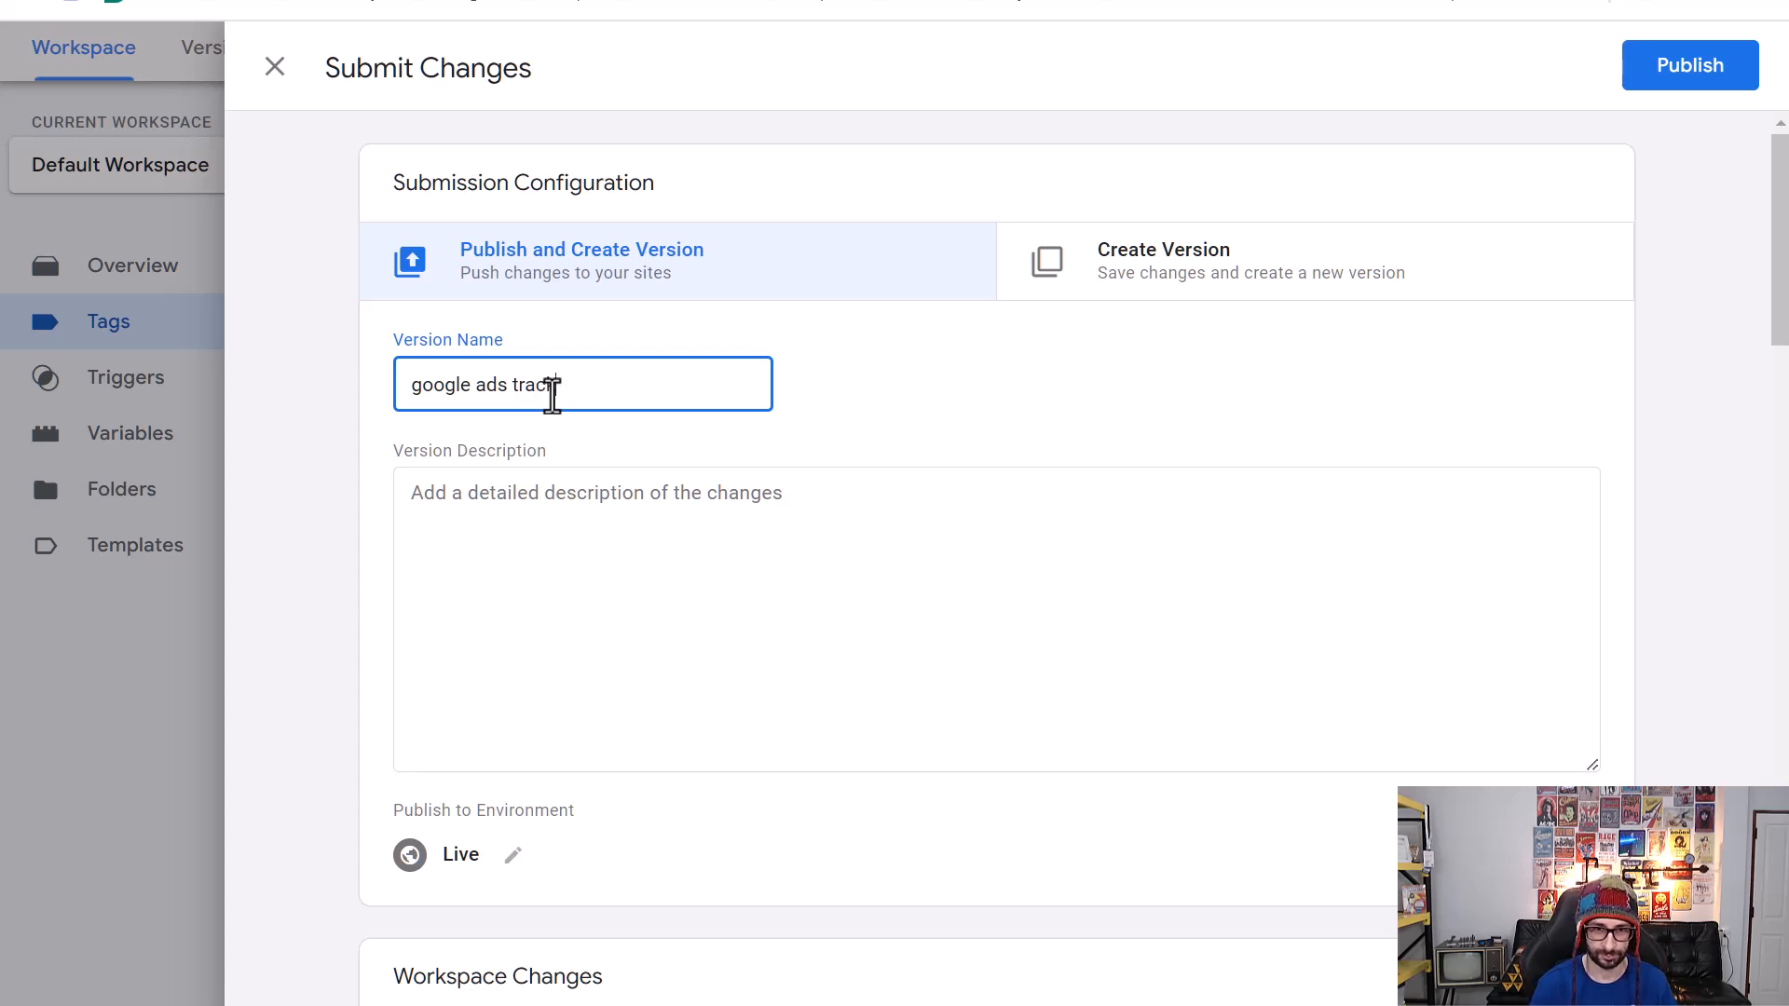
click(1722, 66)
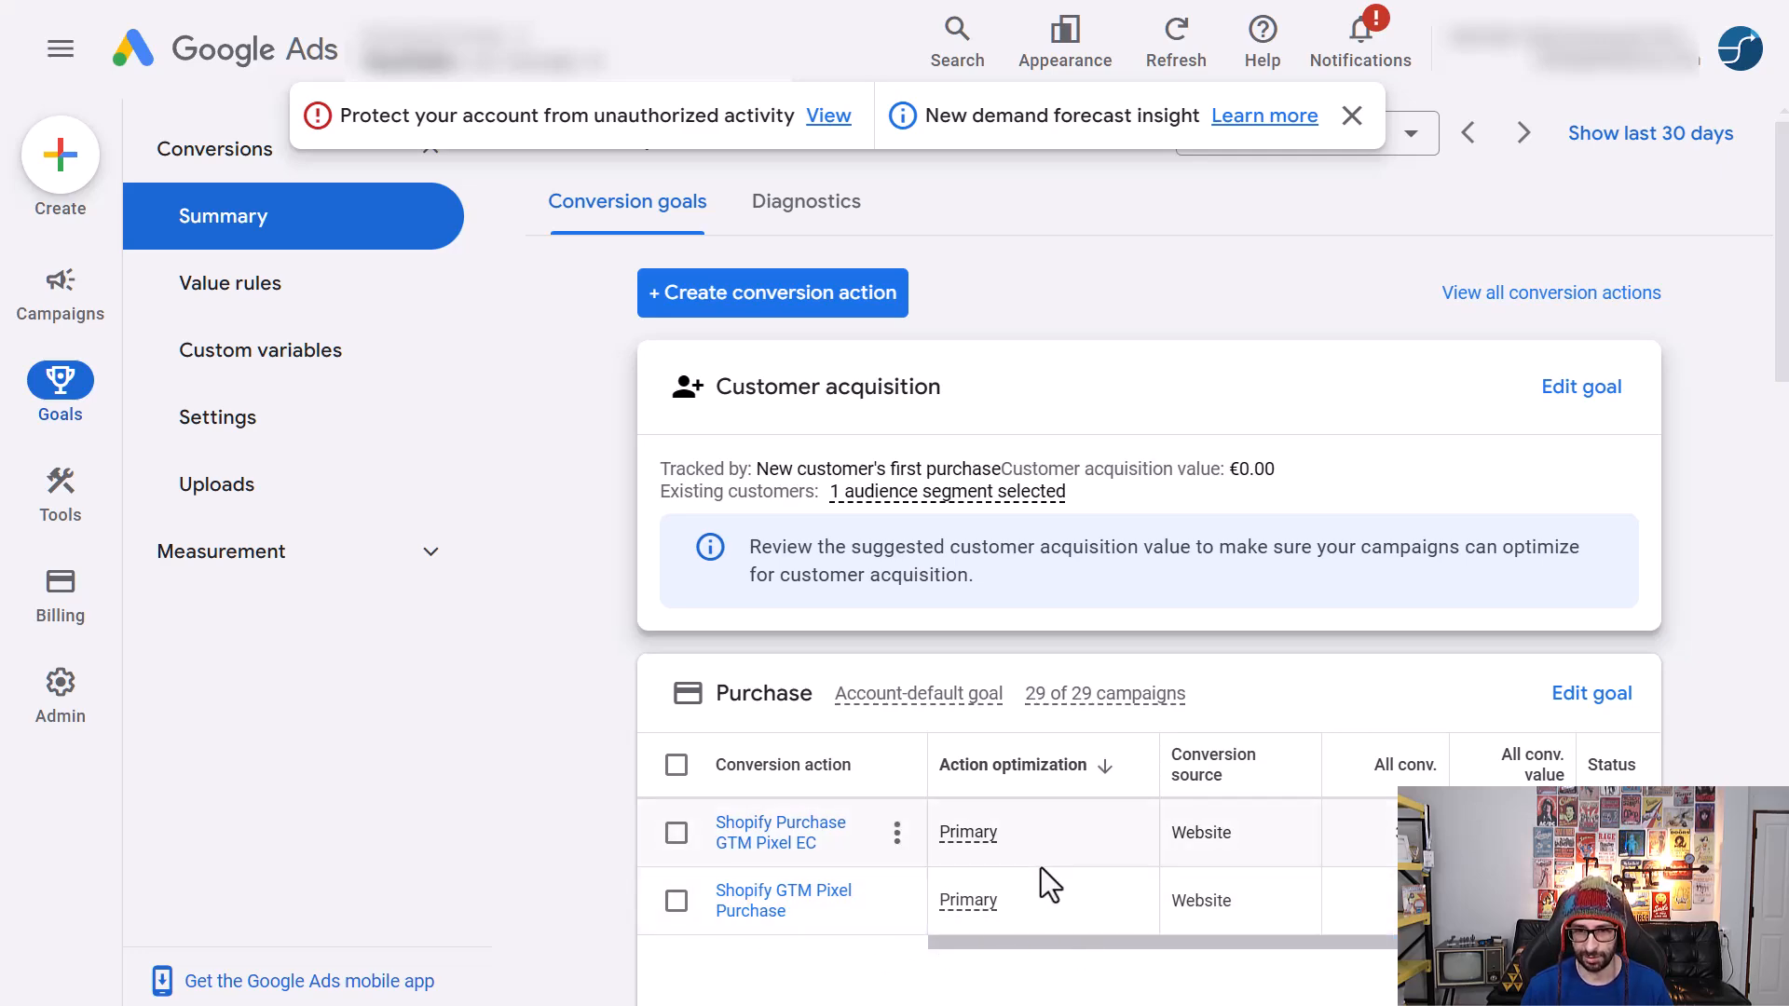
scroll(1042, 869, down, 4)
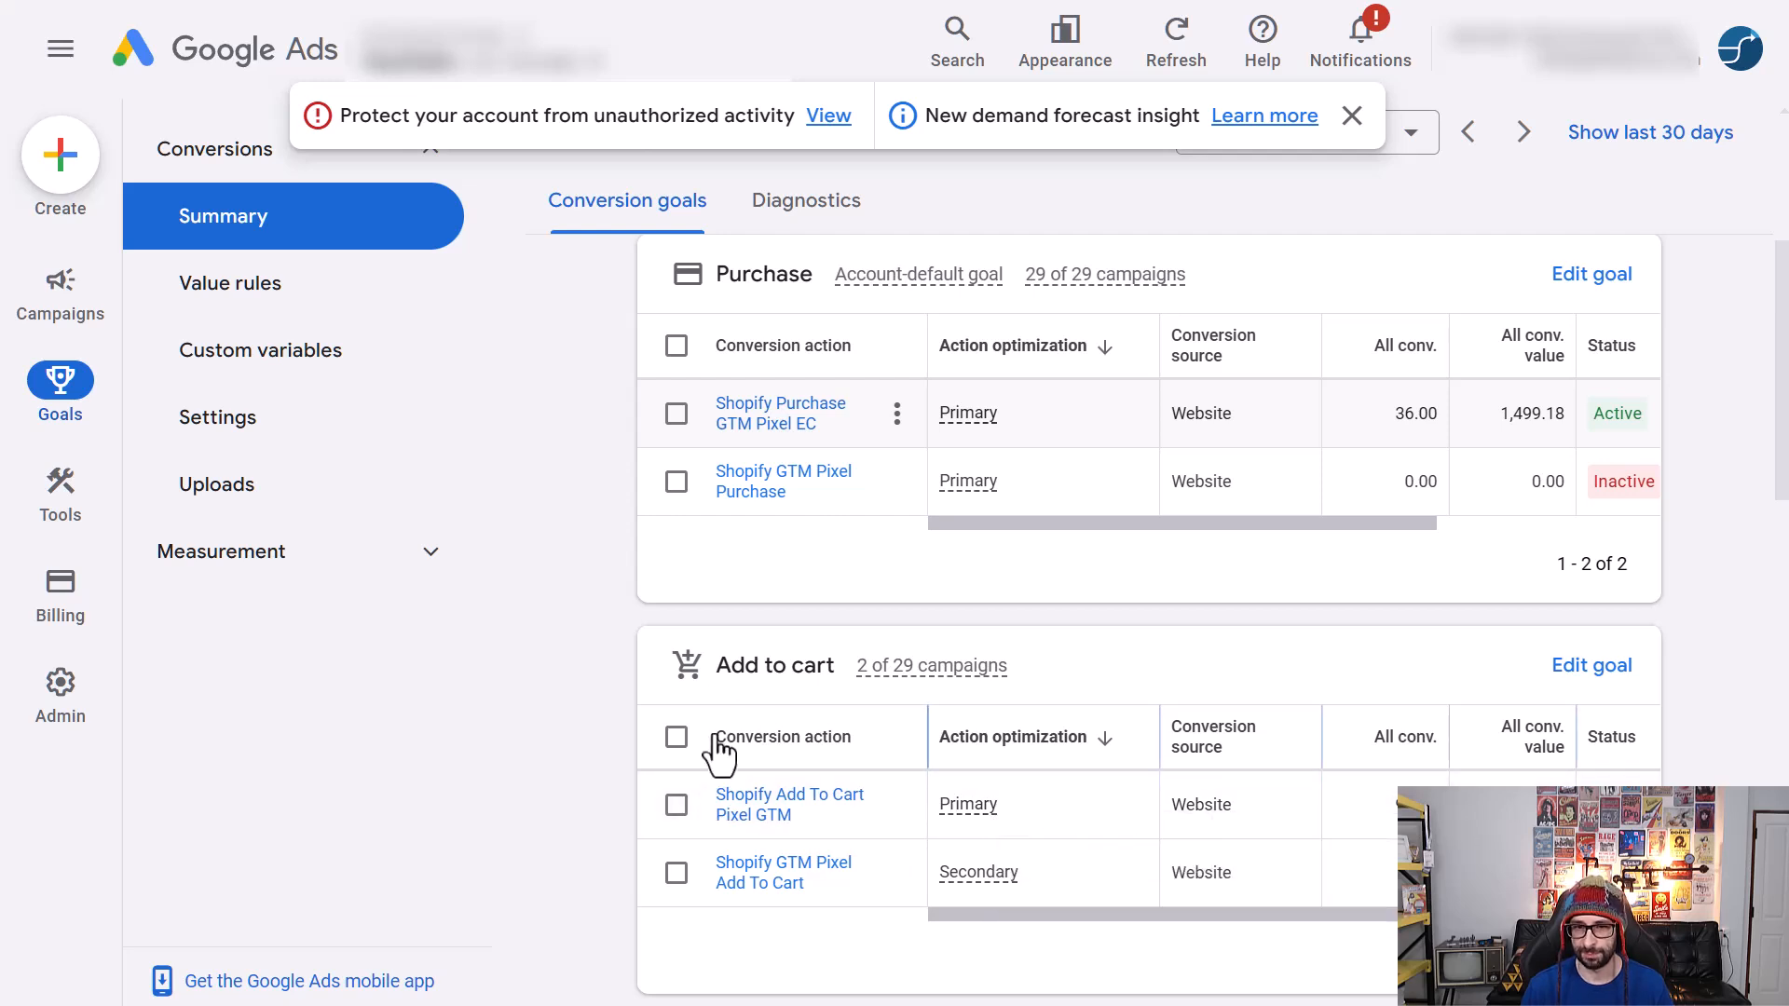
click(1600, 675)
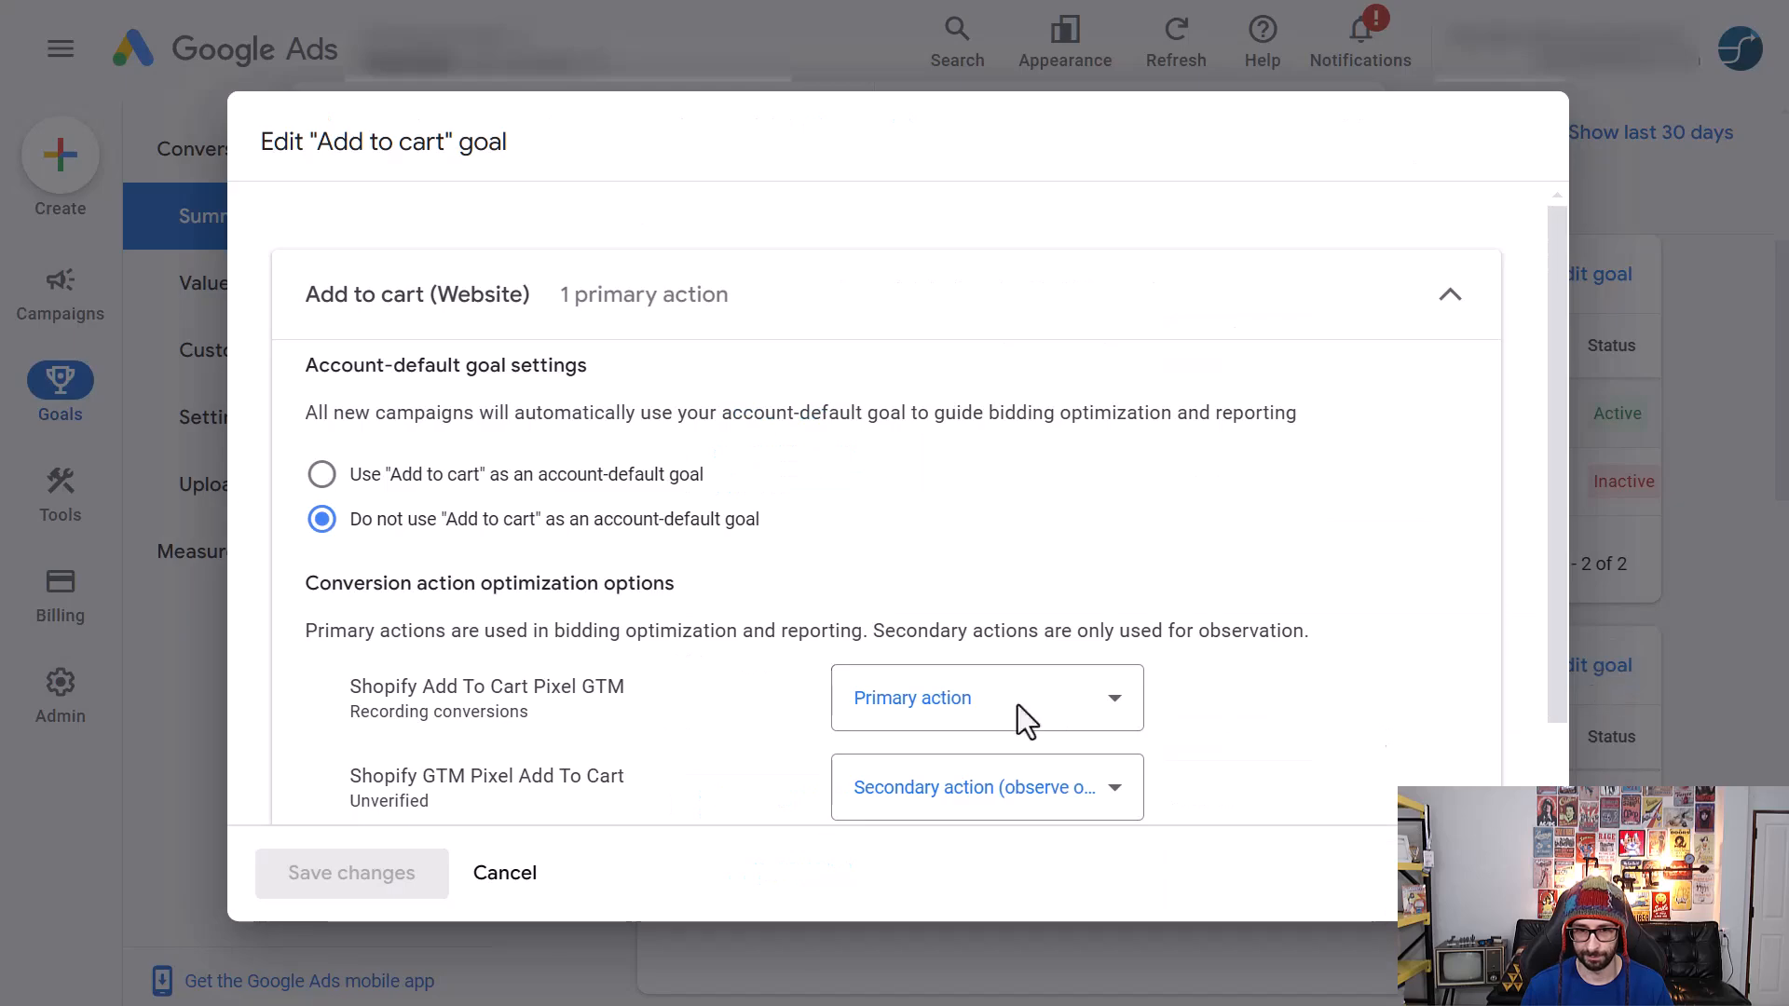
click(914, 736)
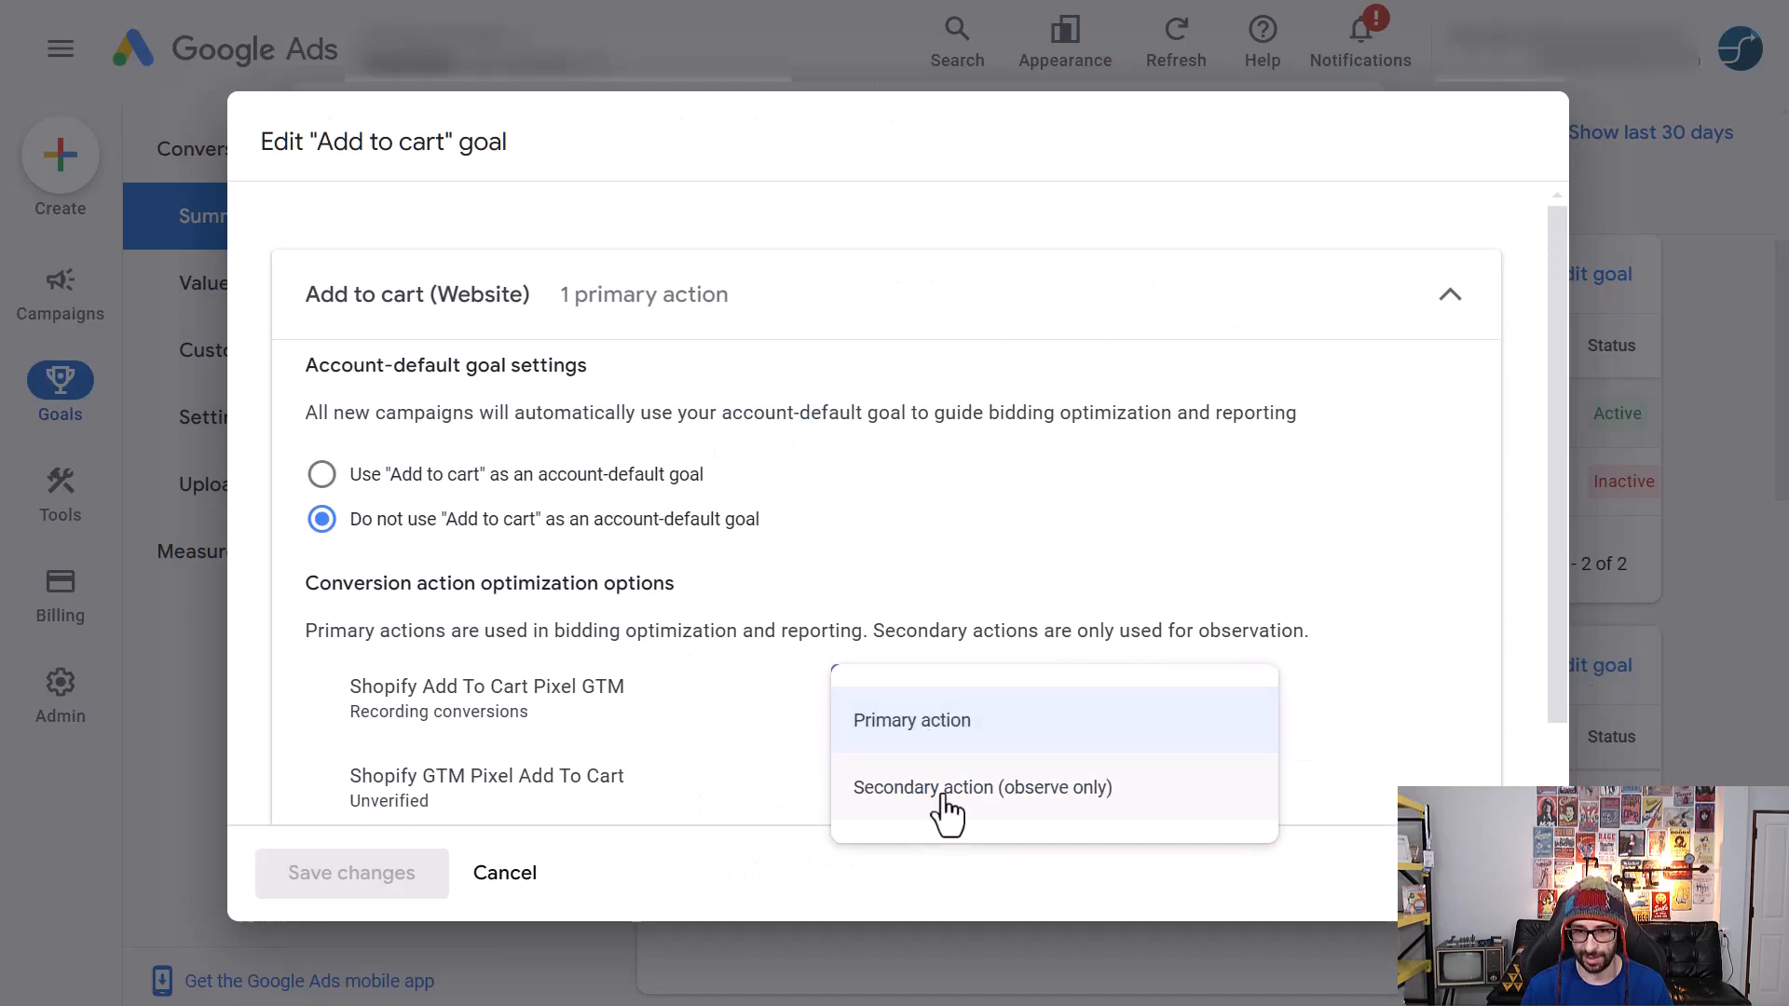
click(1023, 800)
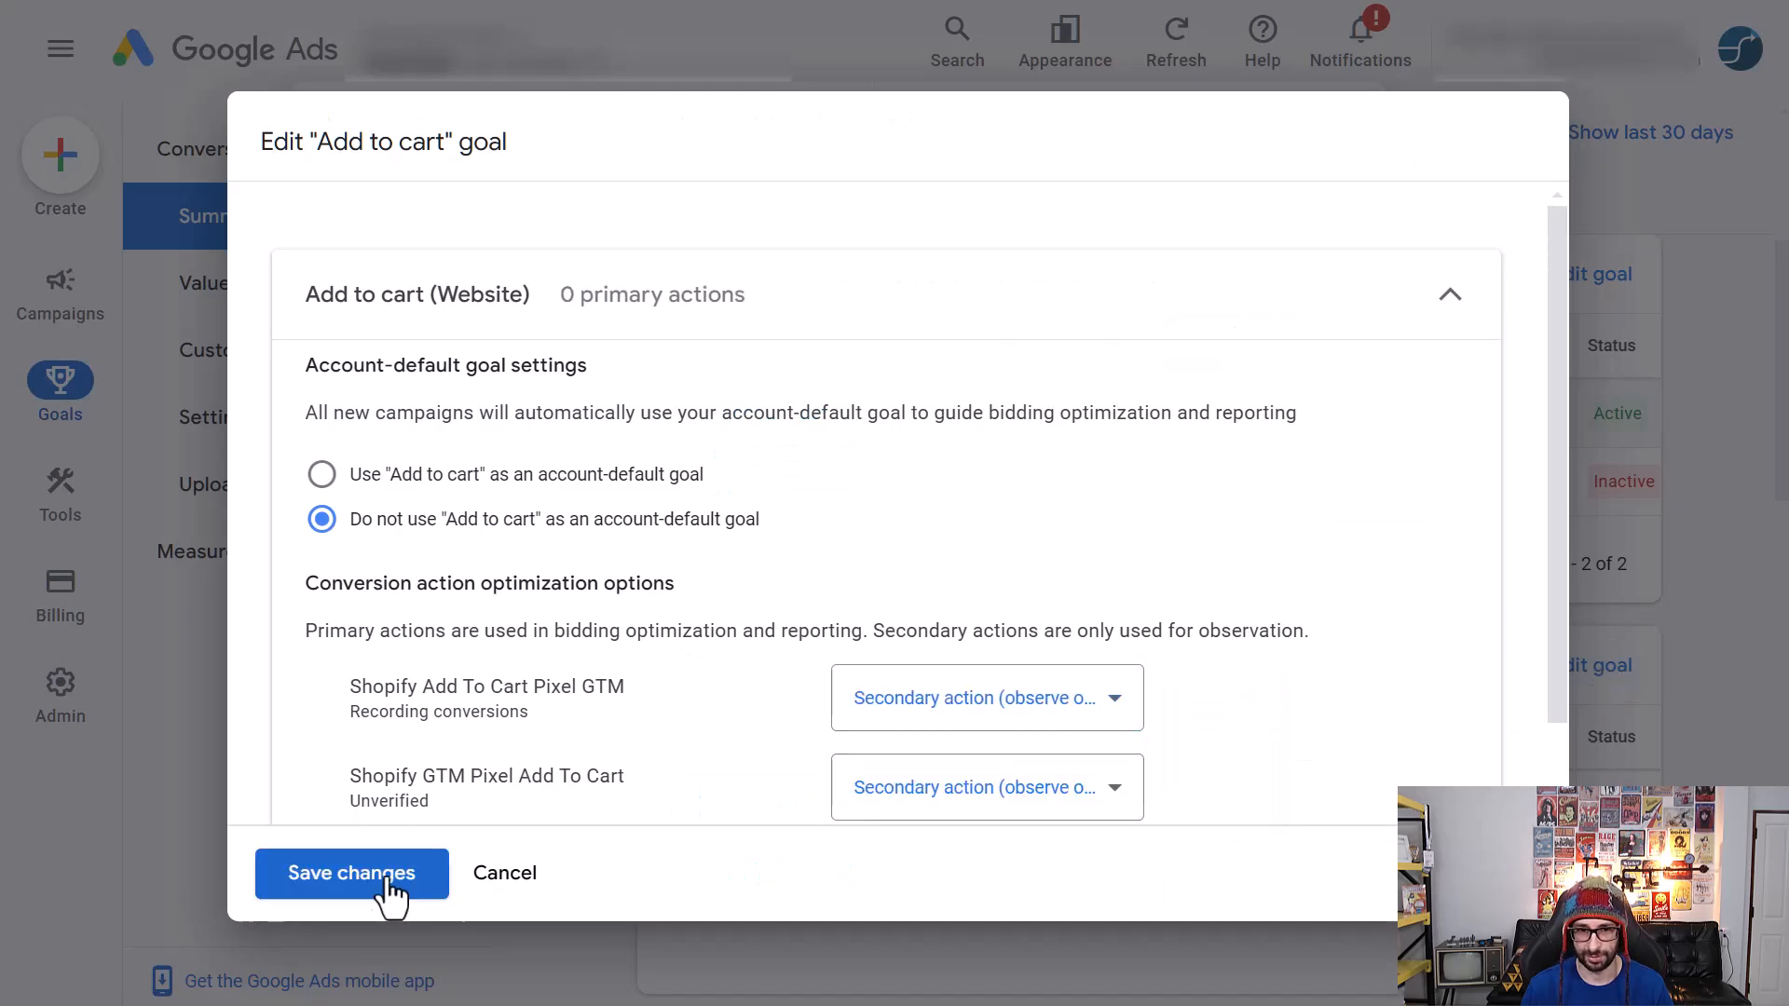
click(506, 890)
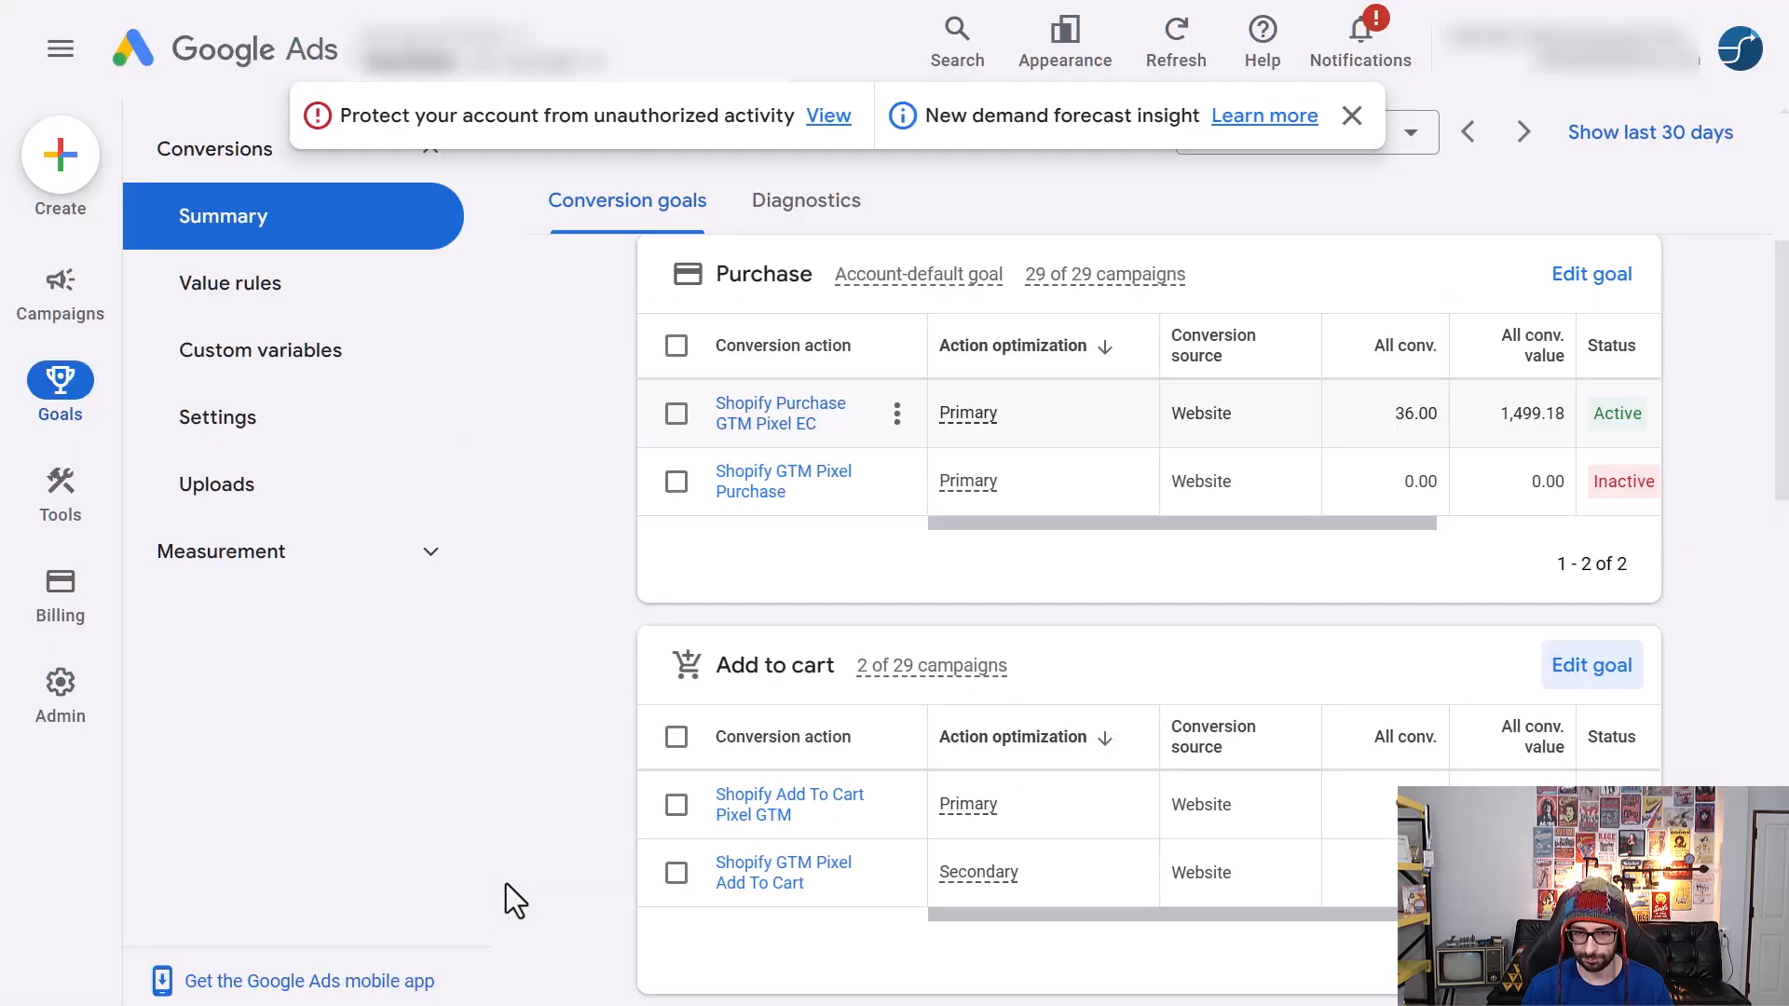
- Set Shopify GTM Pixel Begin Checkout to Secondary action (observe only) in the Begin checkout goal and save the changes
scroll(538, 841, down, 4)
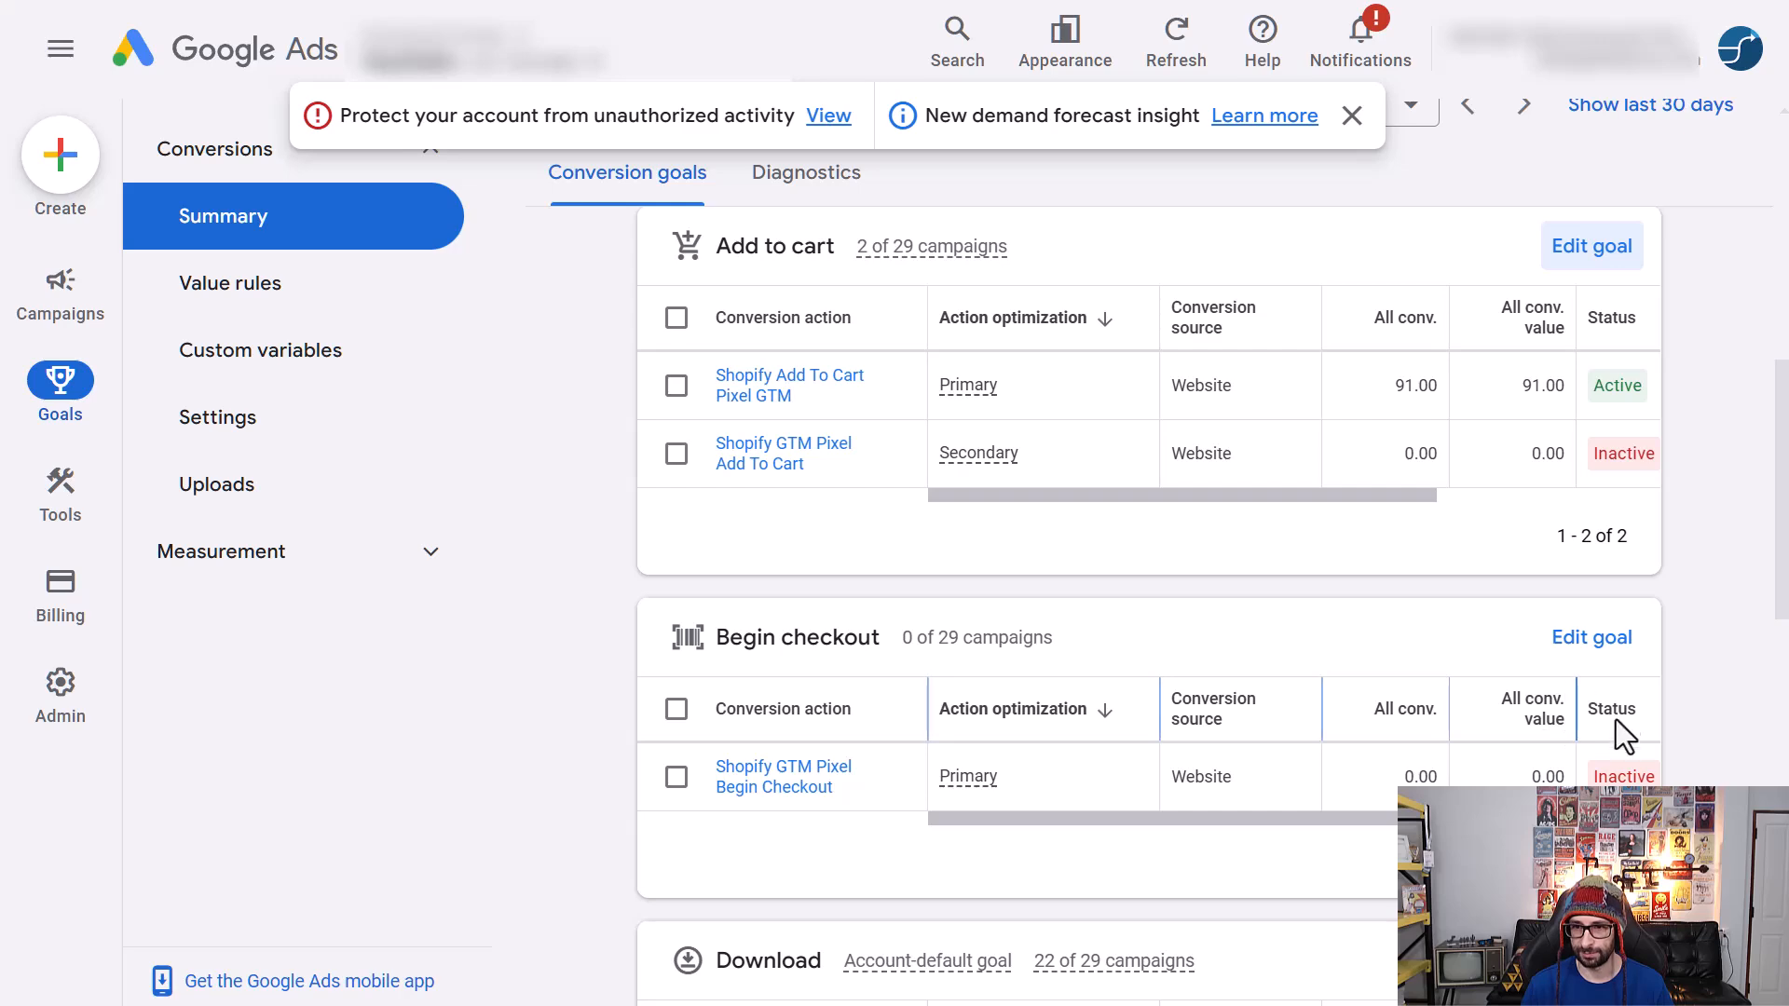
click(1601, 643)
click(876, 727)
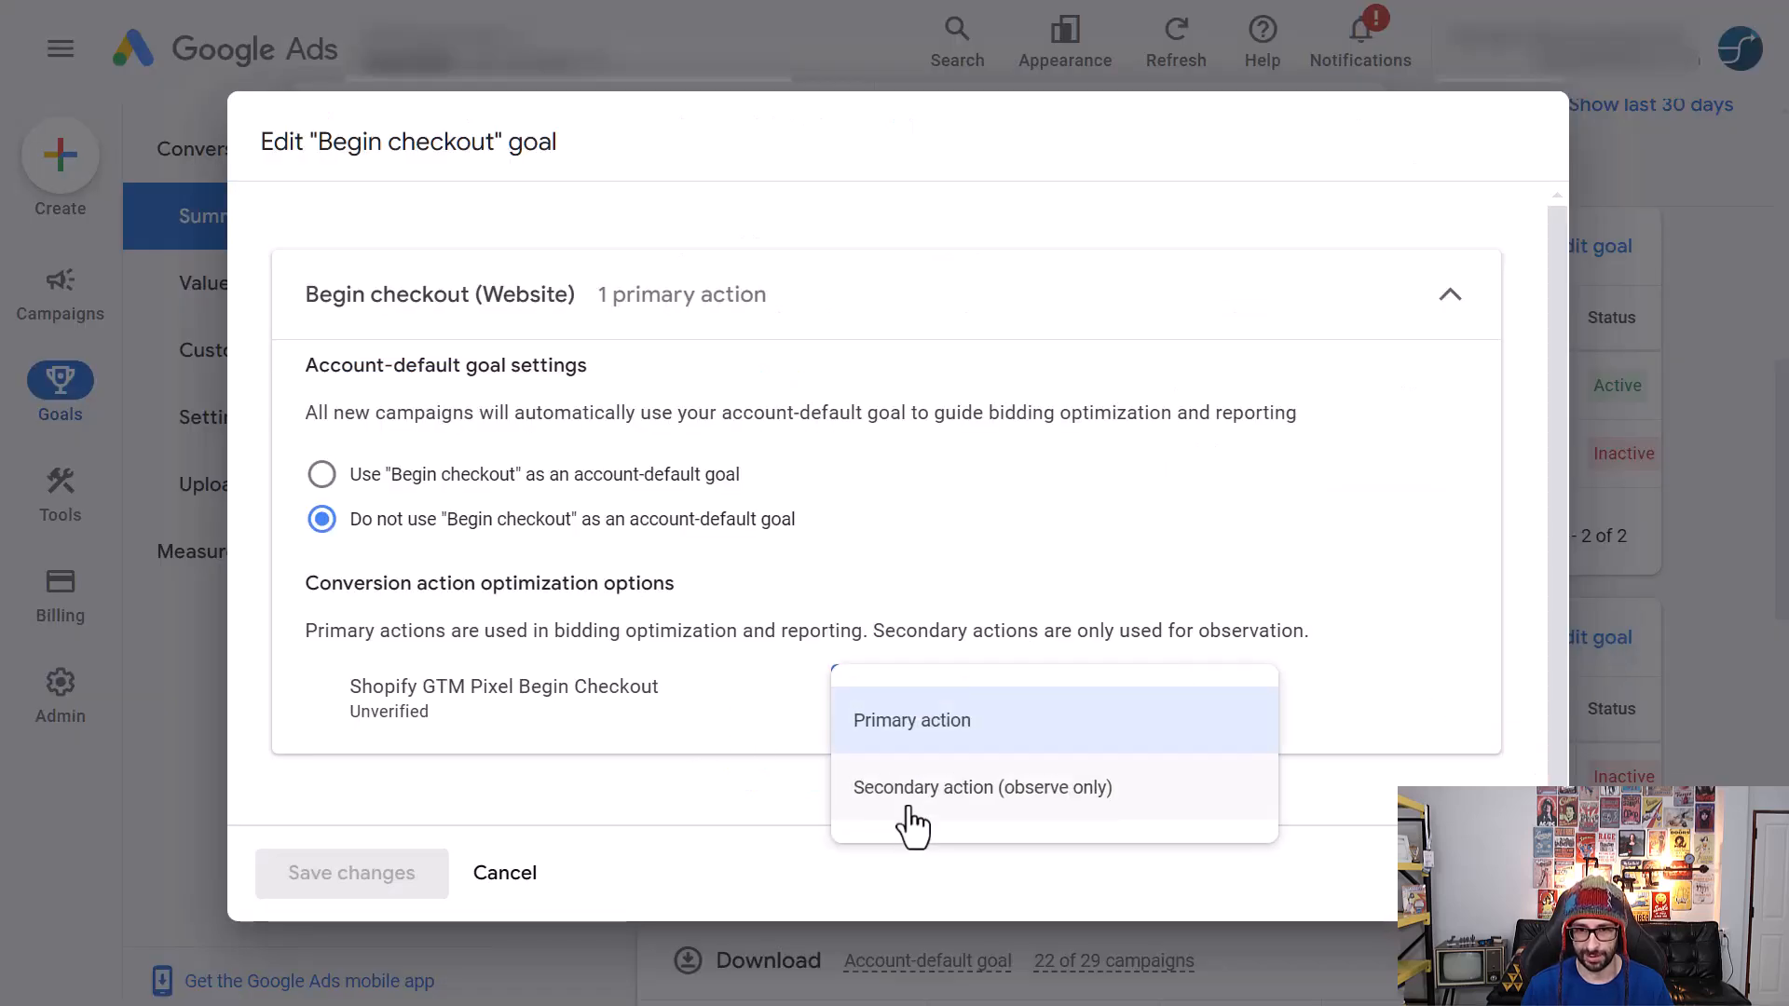
click(902, 832)
click(383, 897)
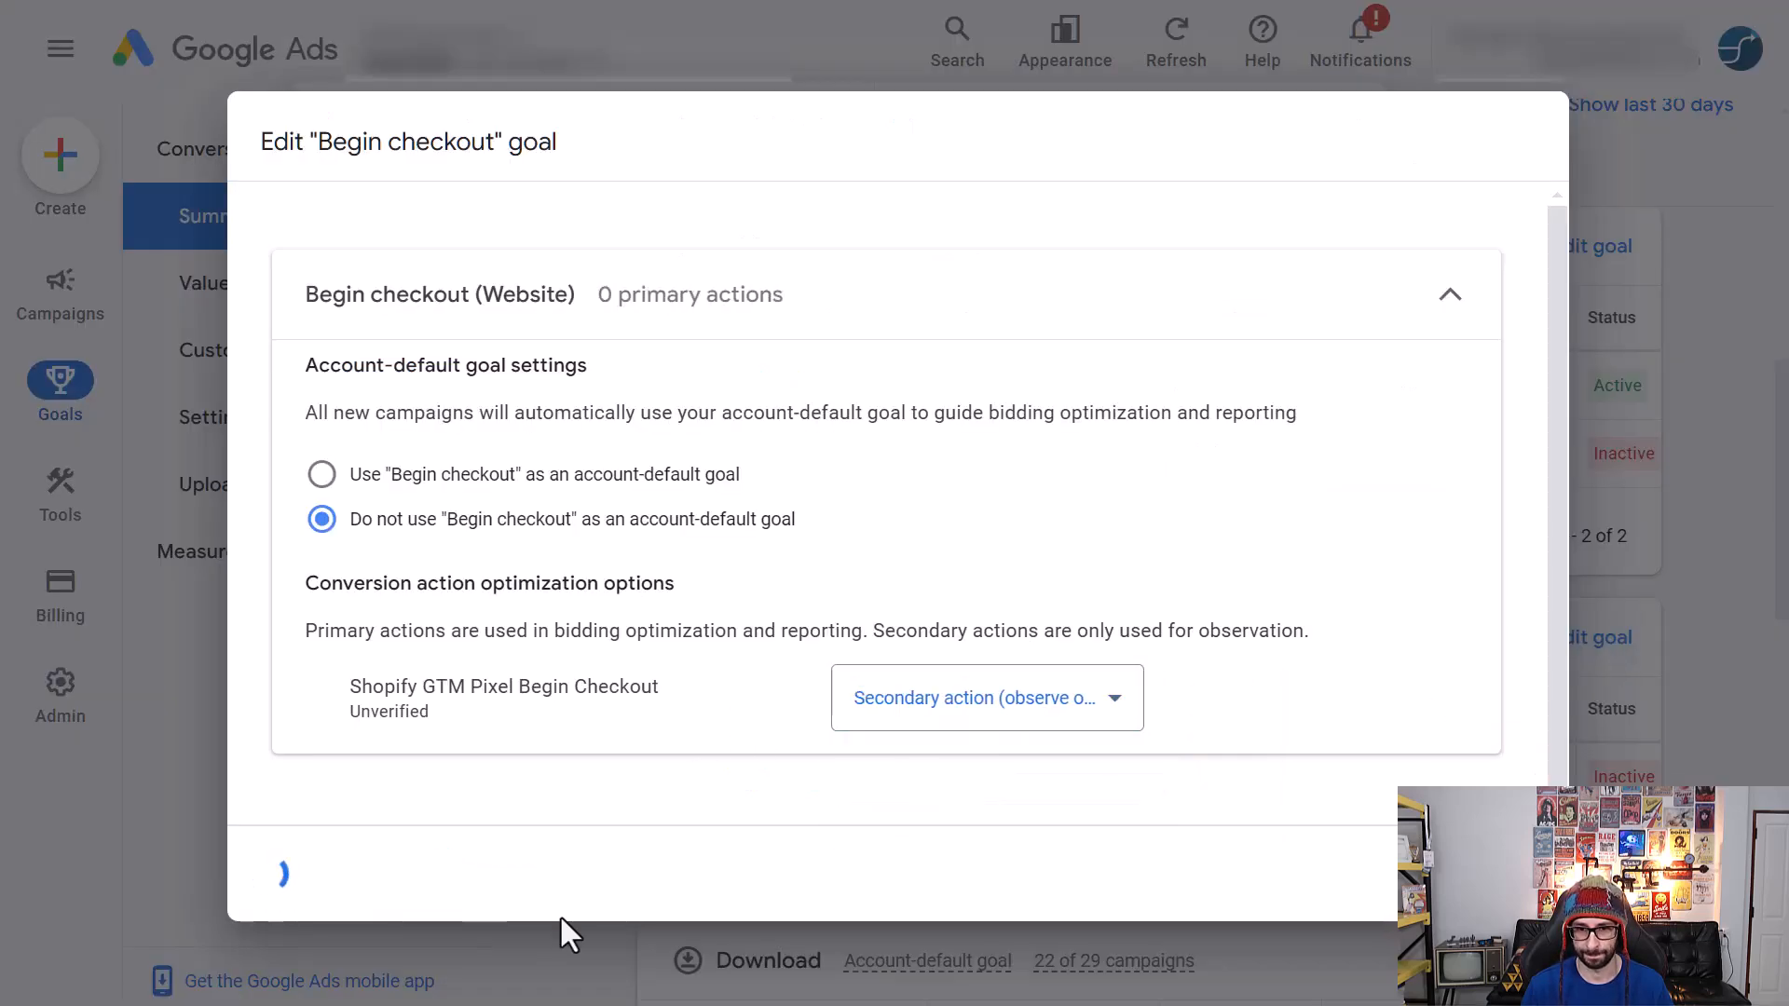
- Edit the Page view goal and set Add Shipping Info, Cart Viewed and Payment Submitted to Secondary action (observe only)
scroll(555, 840, down, 4)
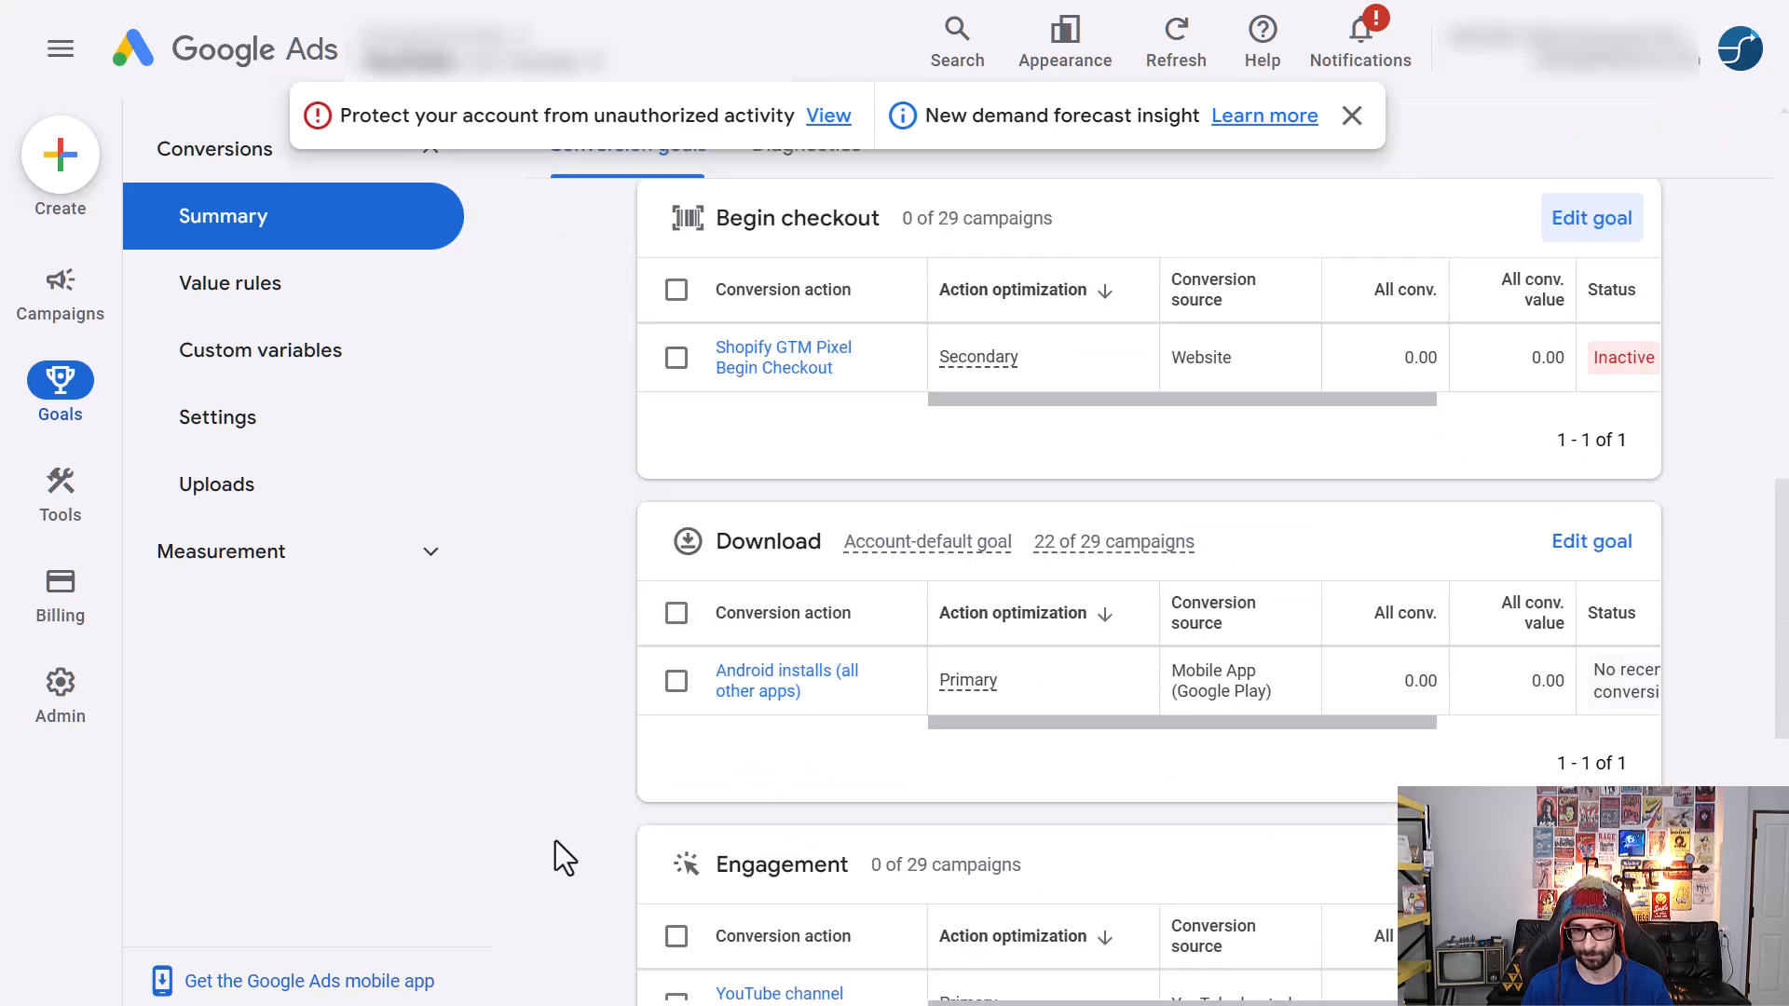
scroll(671, 627, down, 3)
scroll(669, 615, down, 5)
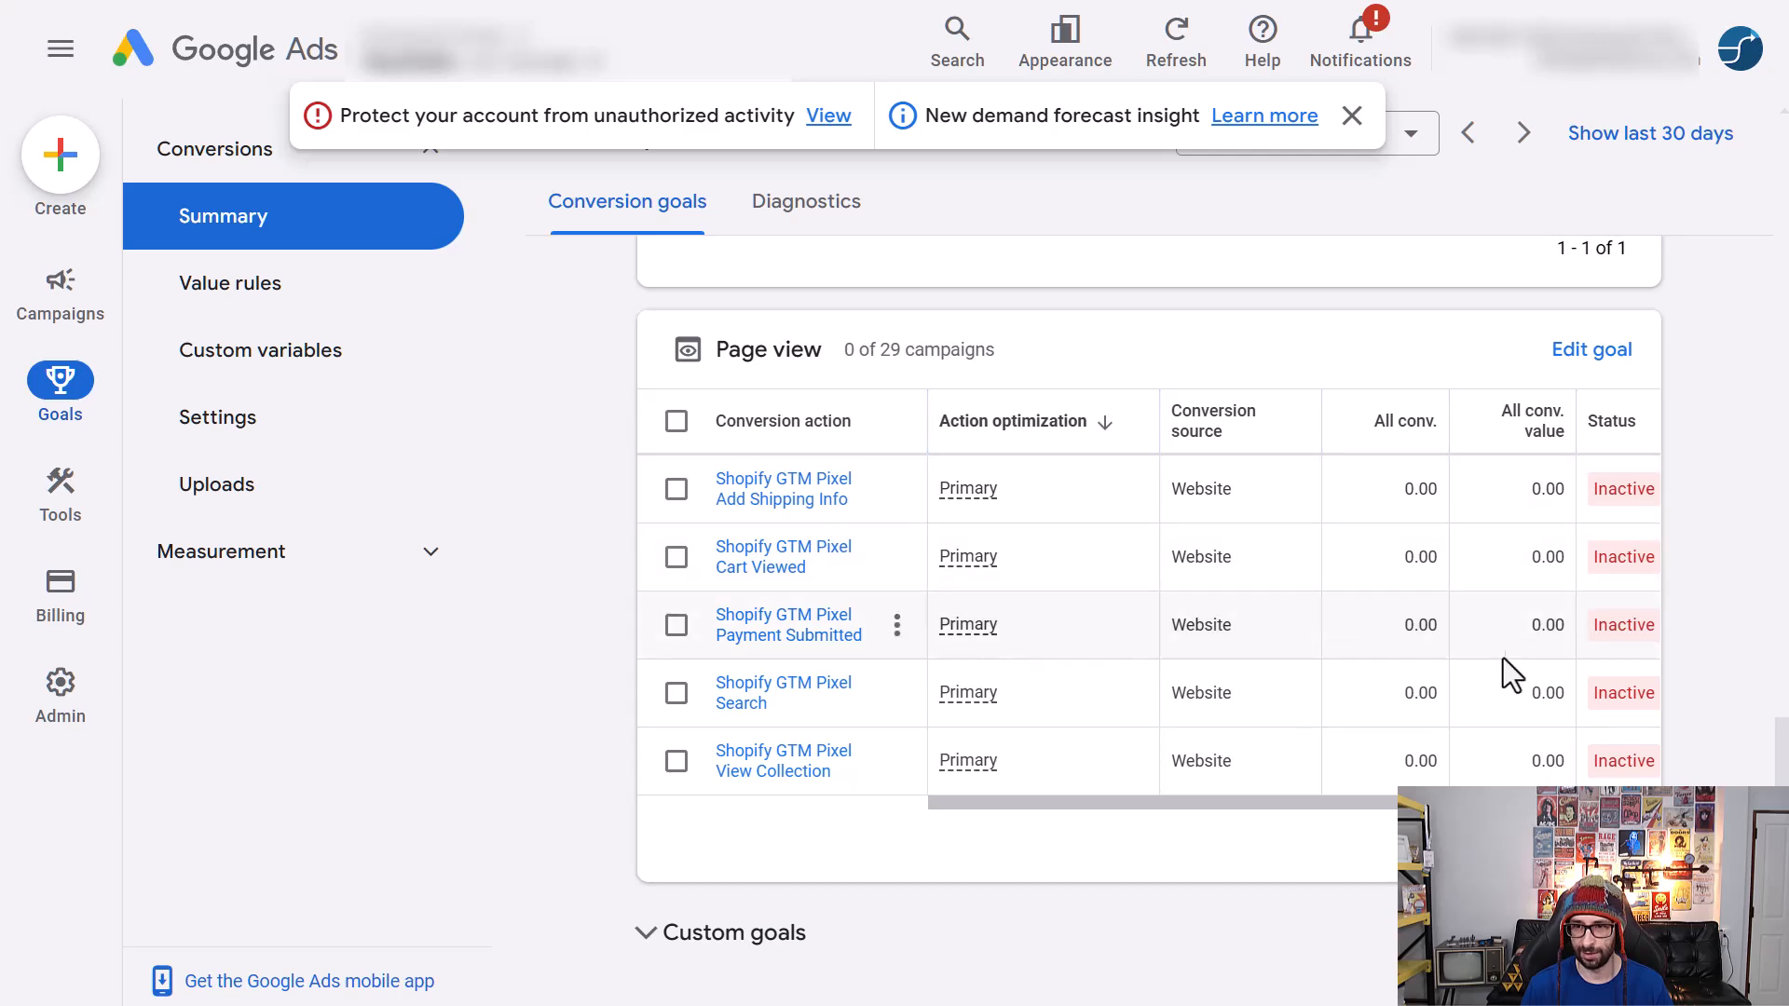
click(1631, 352)
click(1006, 720)
click(969, 790)
click(950, 807)
click(949, 893)
scroll(1090, 591, down, 3)
click(1047, 617)
click(969, 743)
- Set Search and View Collection to Secondary action (observe only) and save the Page view goal
click(970, 743)
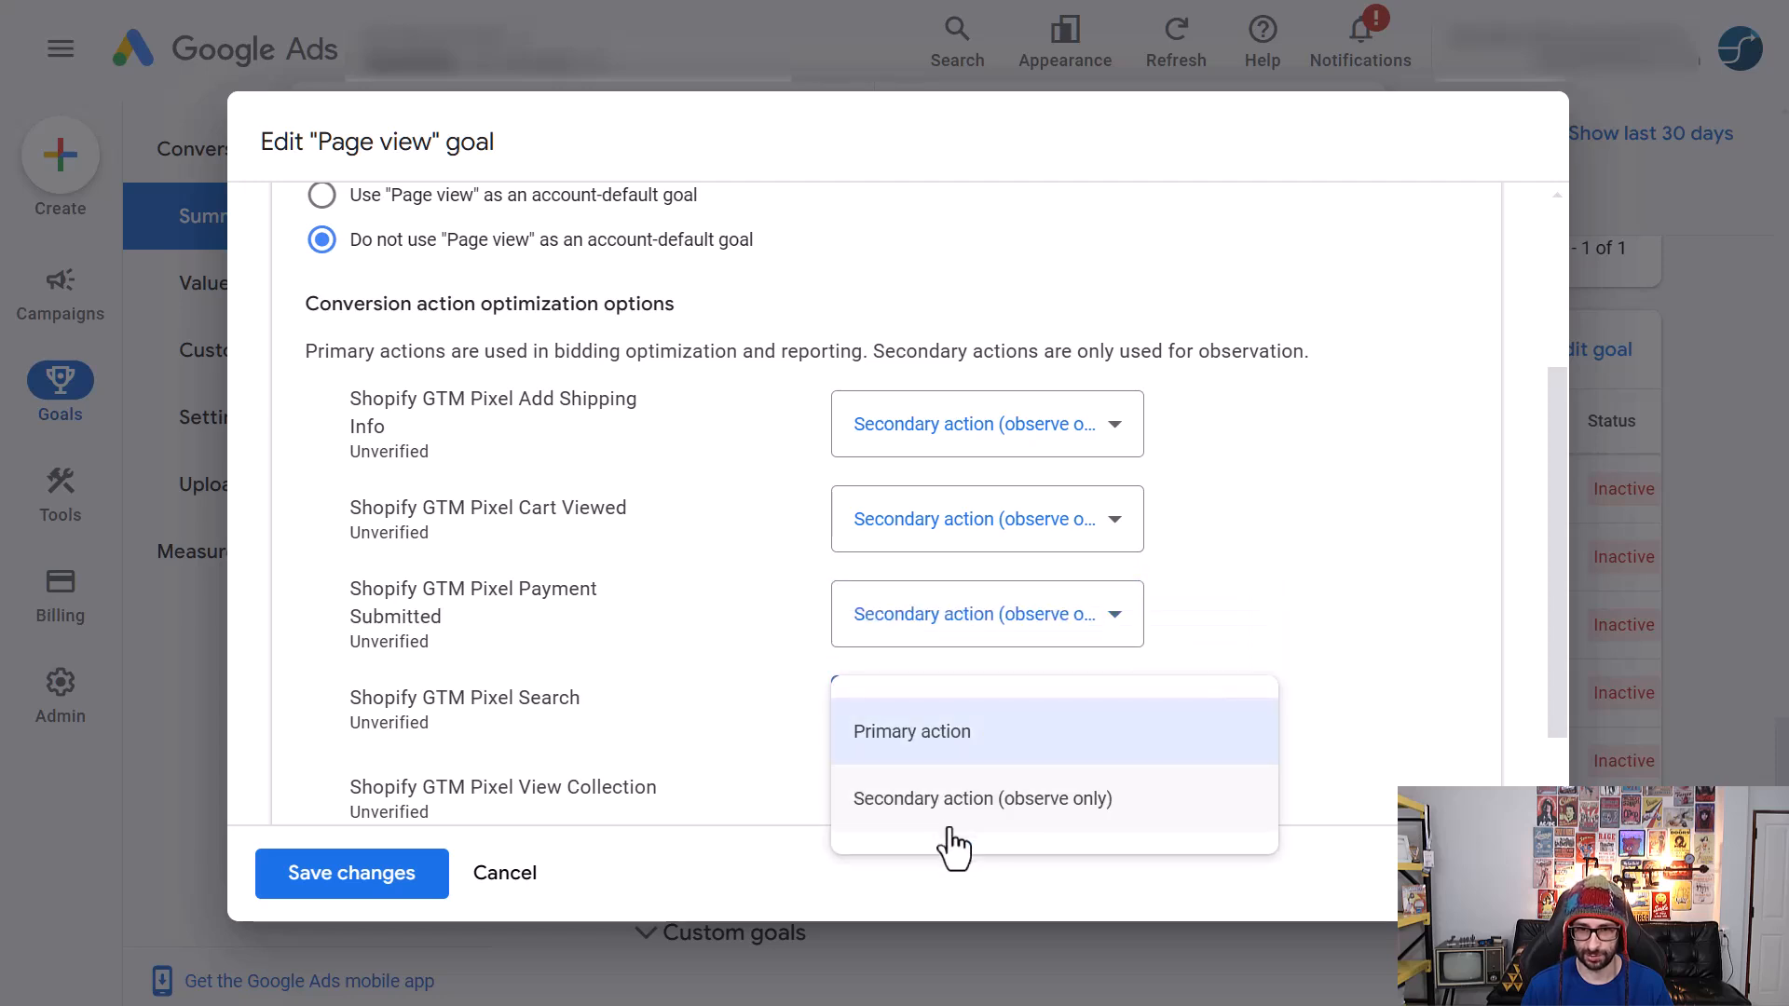
click(949, 813)
click(955, 821)
click(960, 890)
scroll(1043, 671, down, 1)
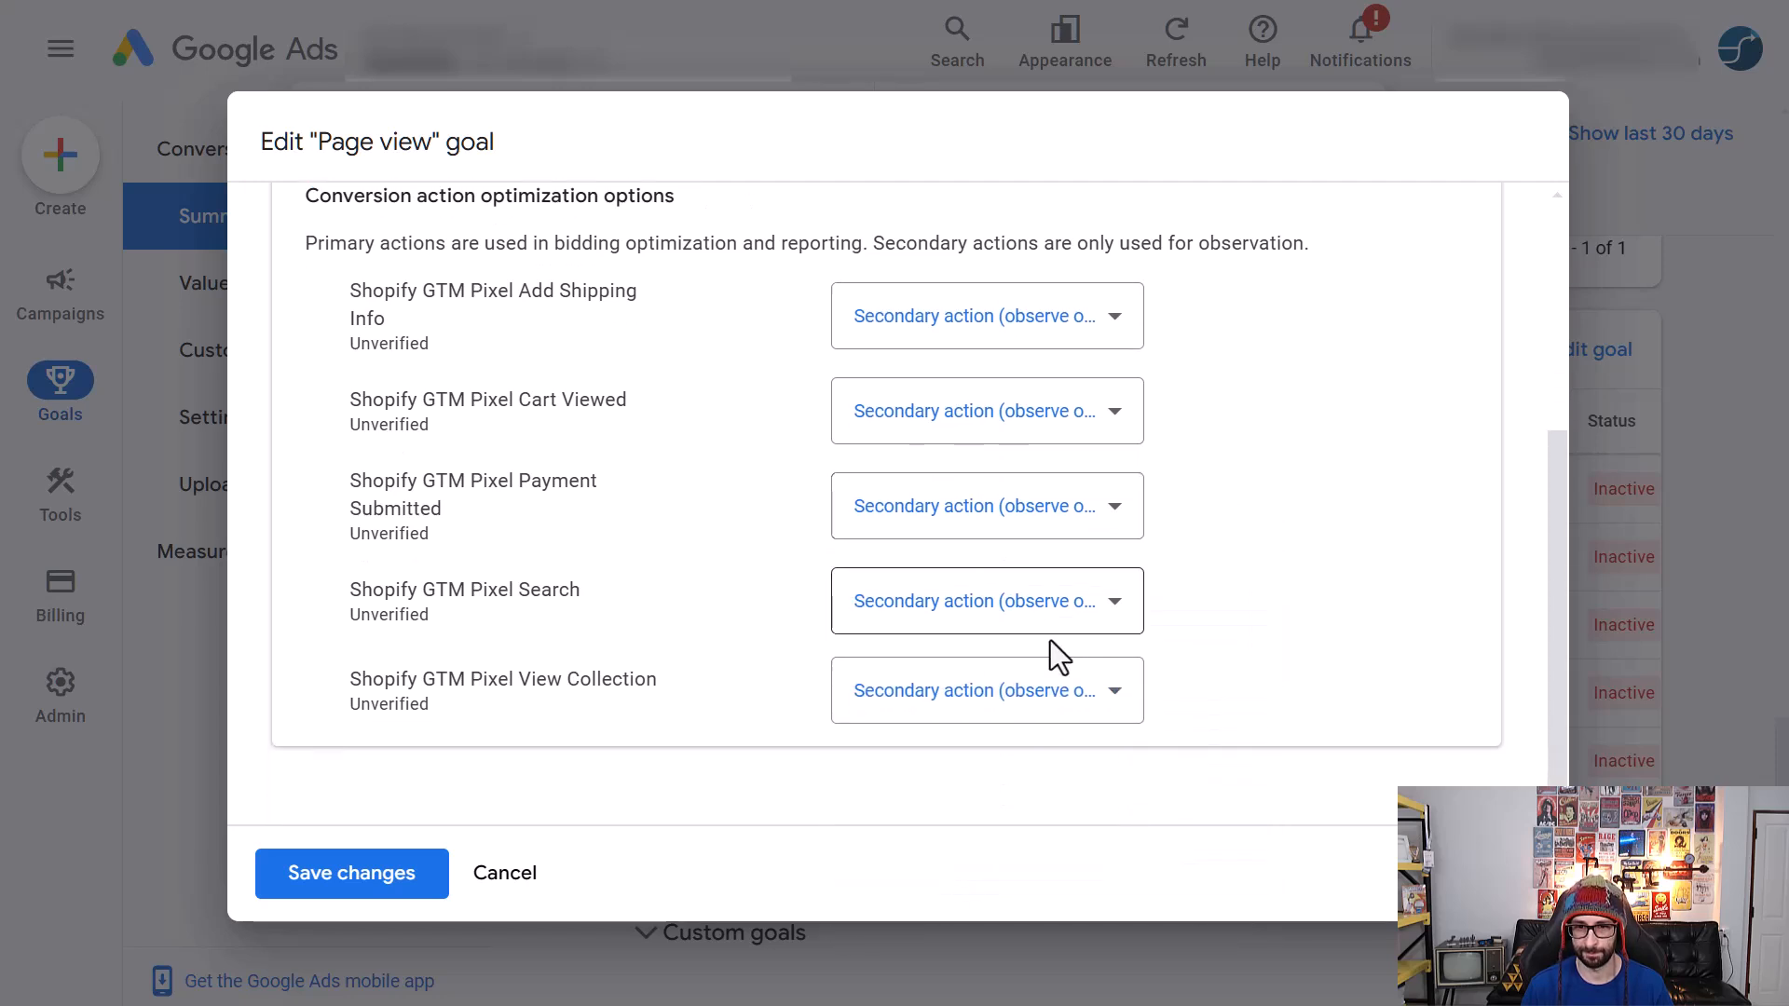
click(358, 867)
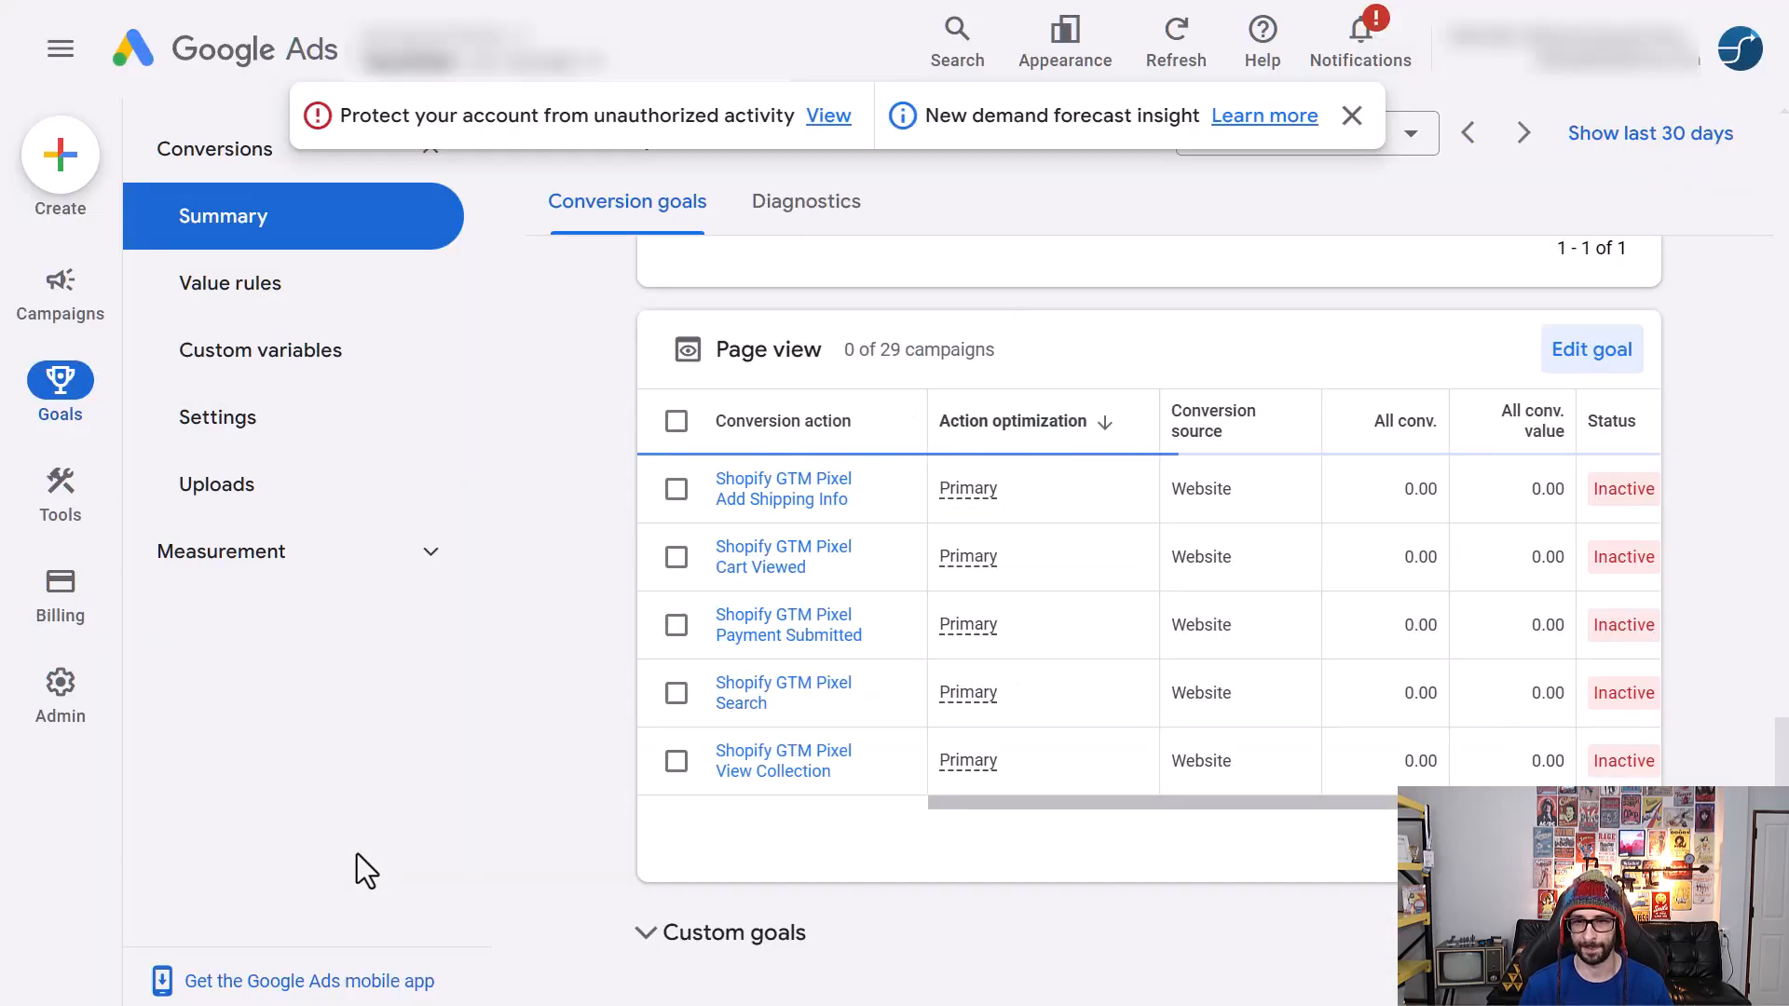
- Open the Shopify GTM Pixel Purchase conversion action and turn on enhanced conversions
scroll(1031, 744, up, 15)
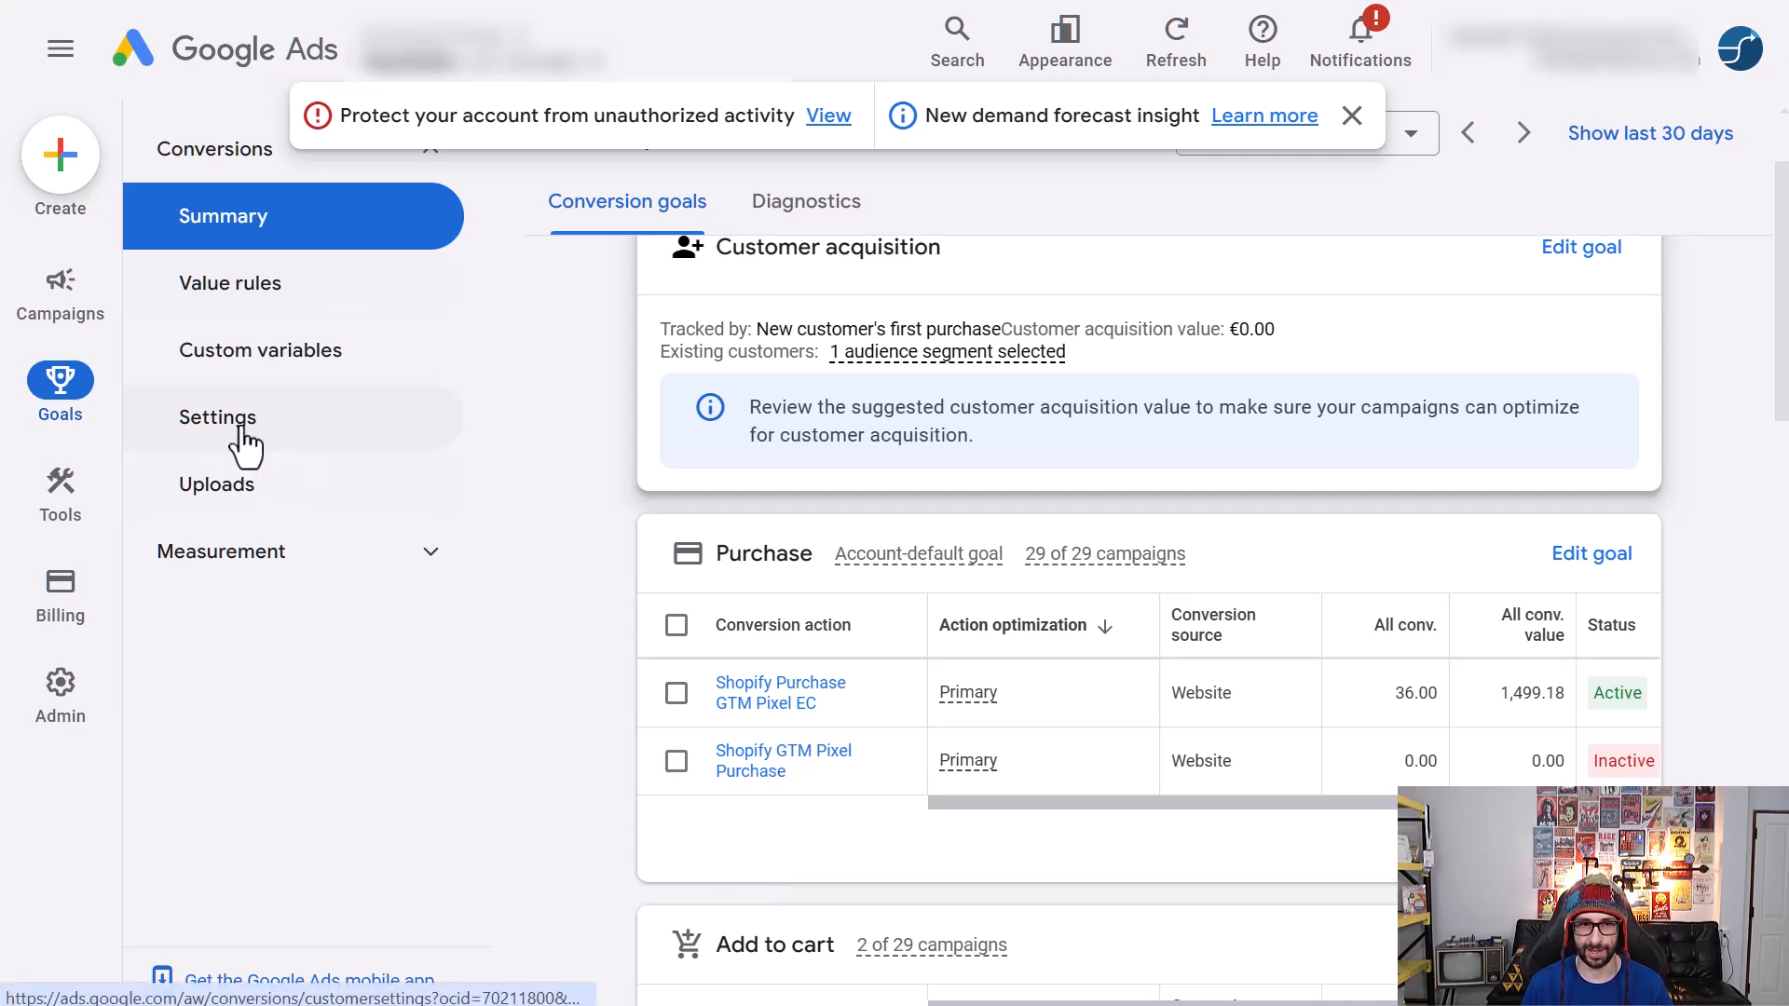
click(743, 772)
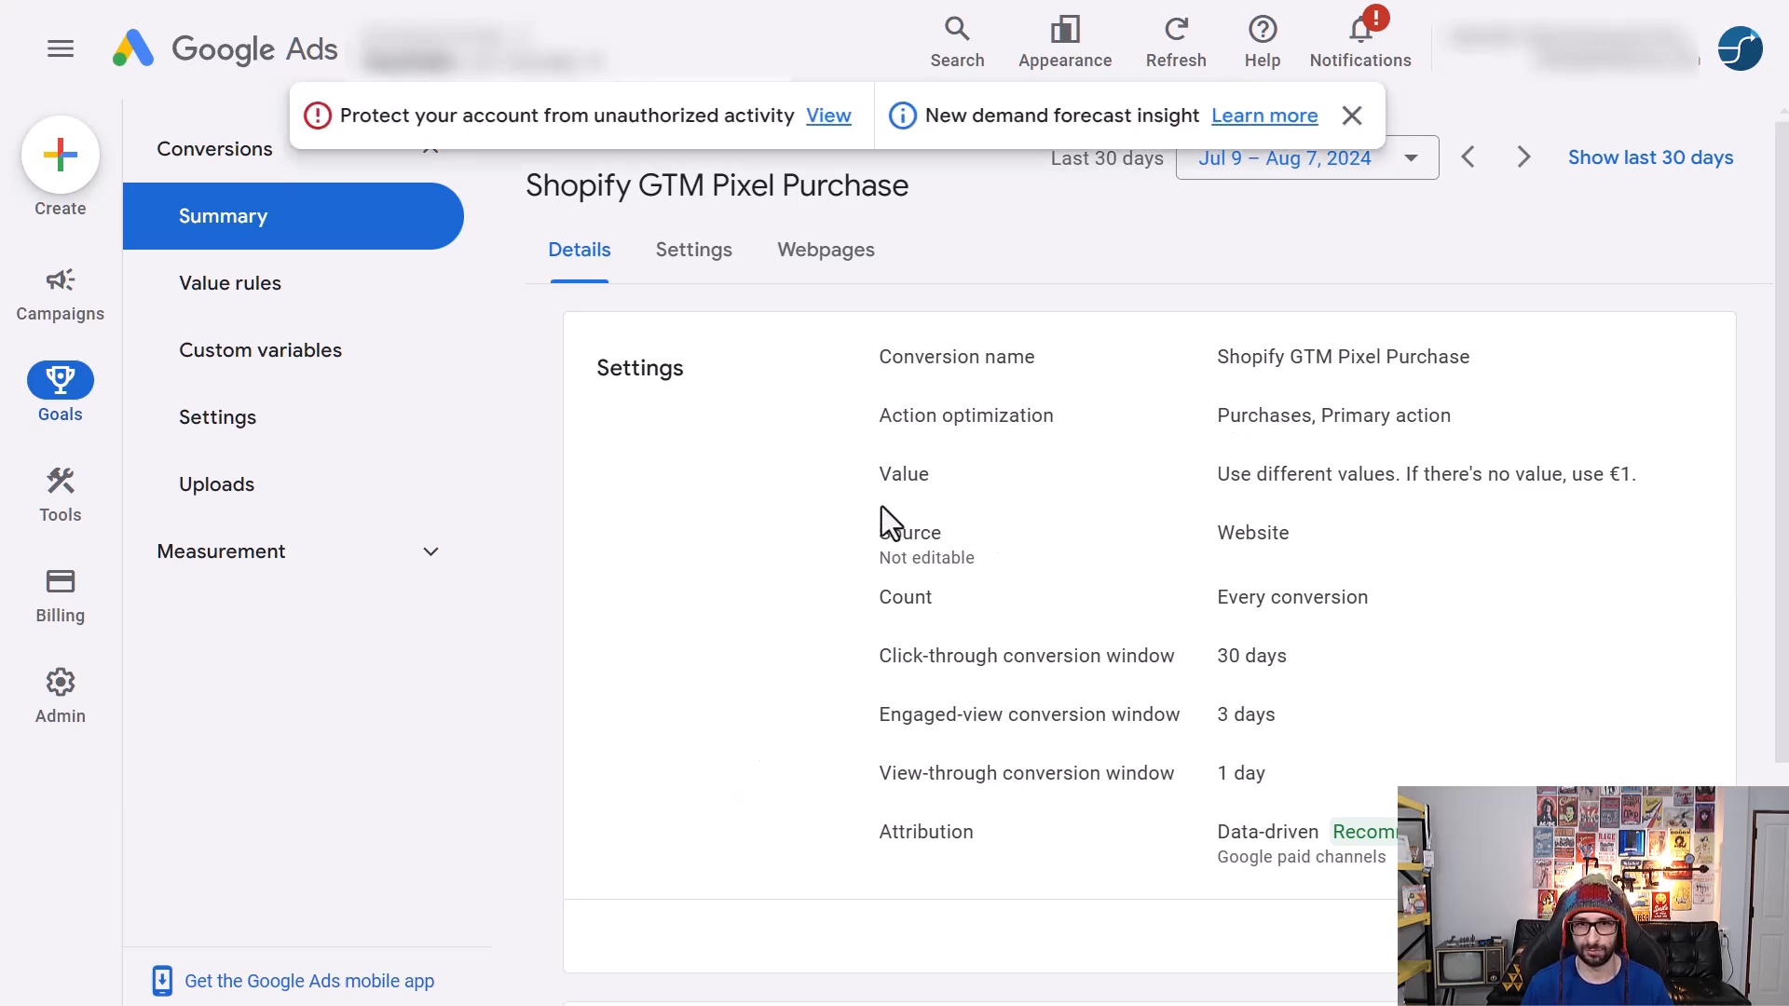
scroll(1127, 606, down, 3)
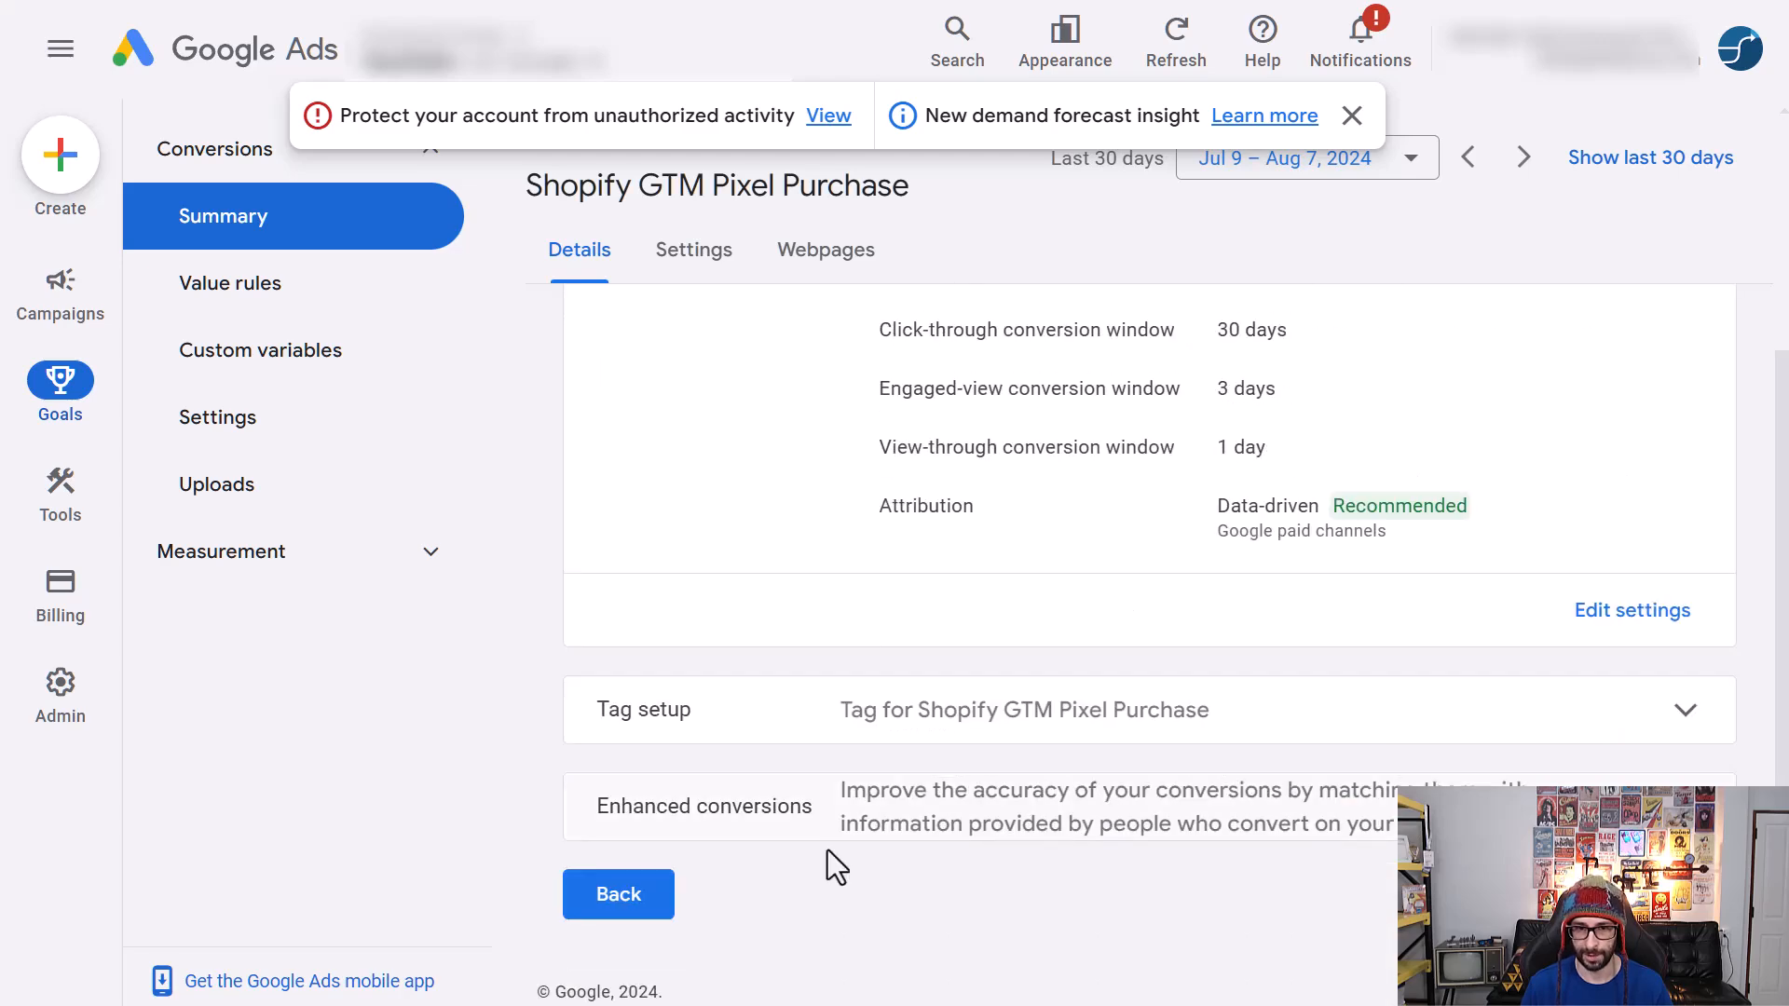
click(759, 827)
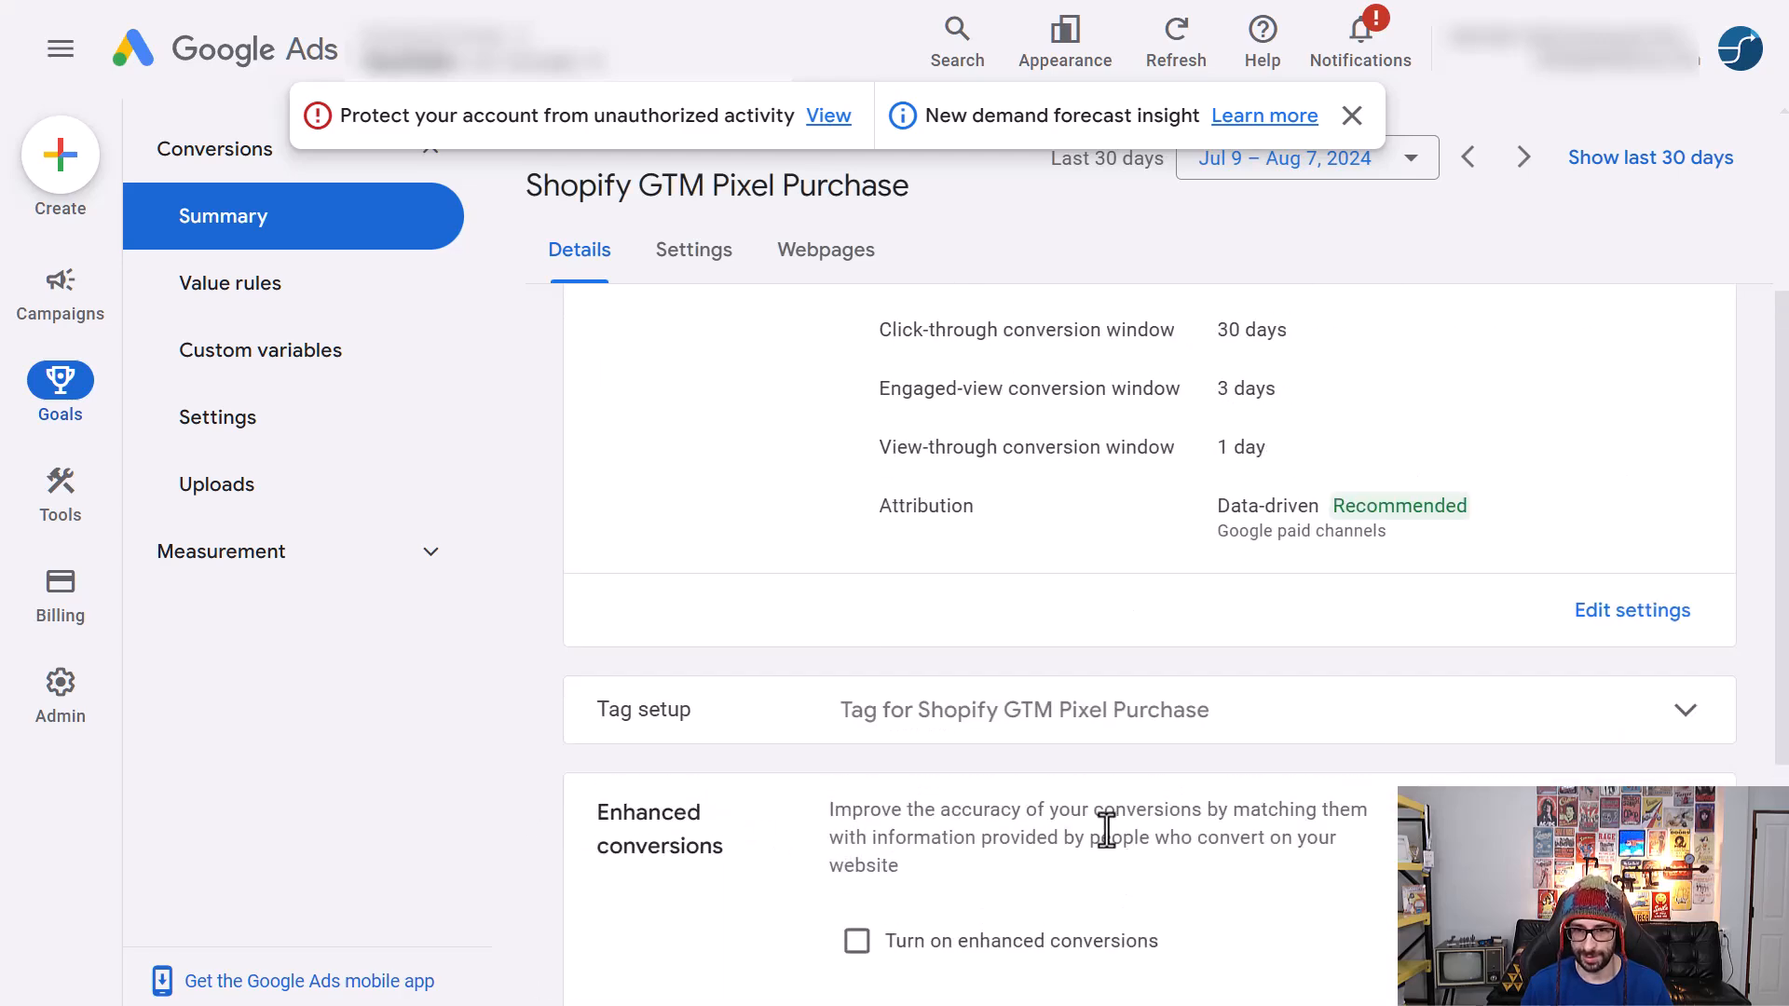
scroll(1106, 830, down, 3)
click(943, 663)
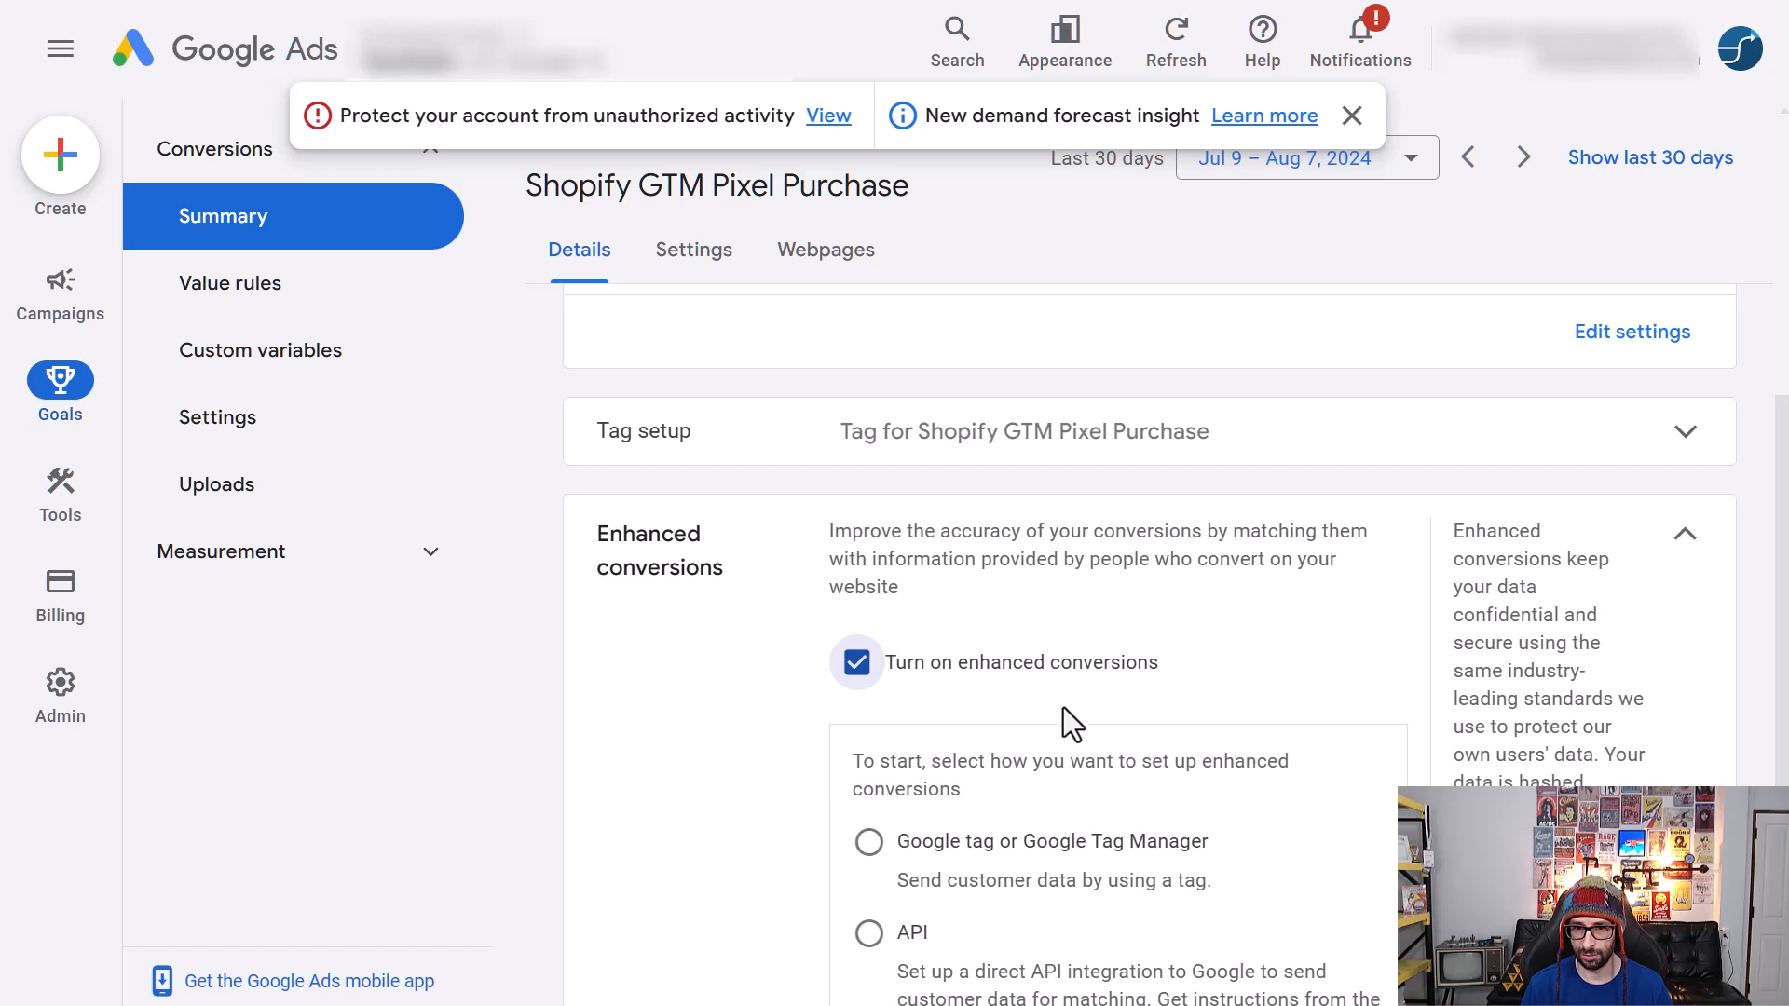
- Choose Google tag or Google Tag Manager as the implementation method for enhanced conversions
scroll(1046, 680, down, 2)
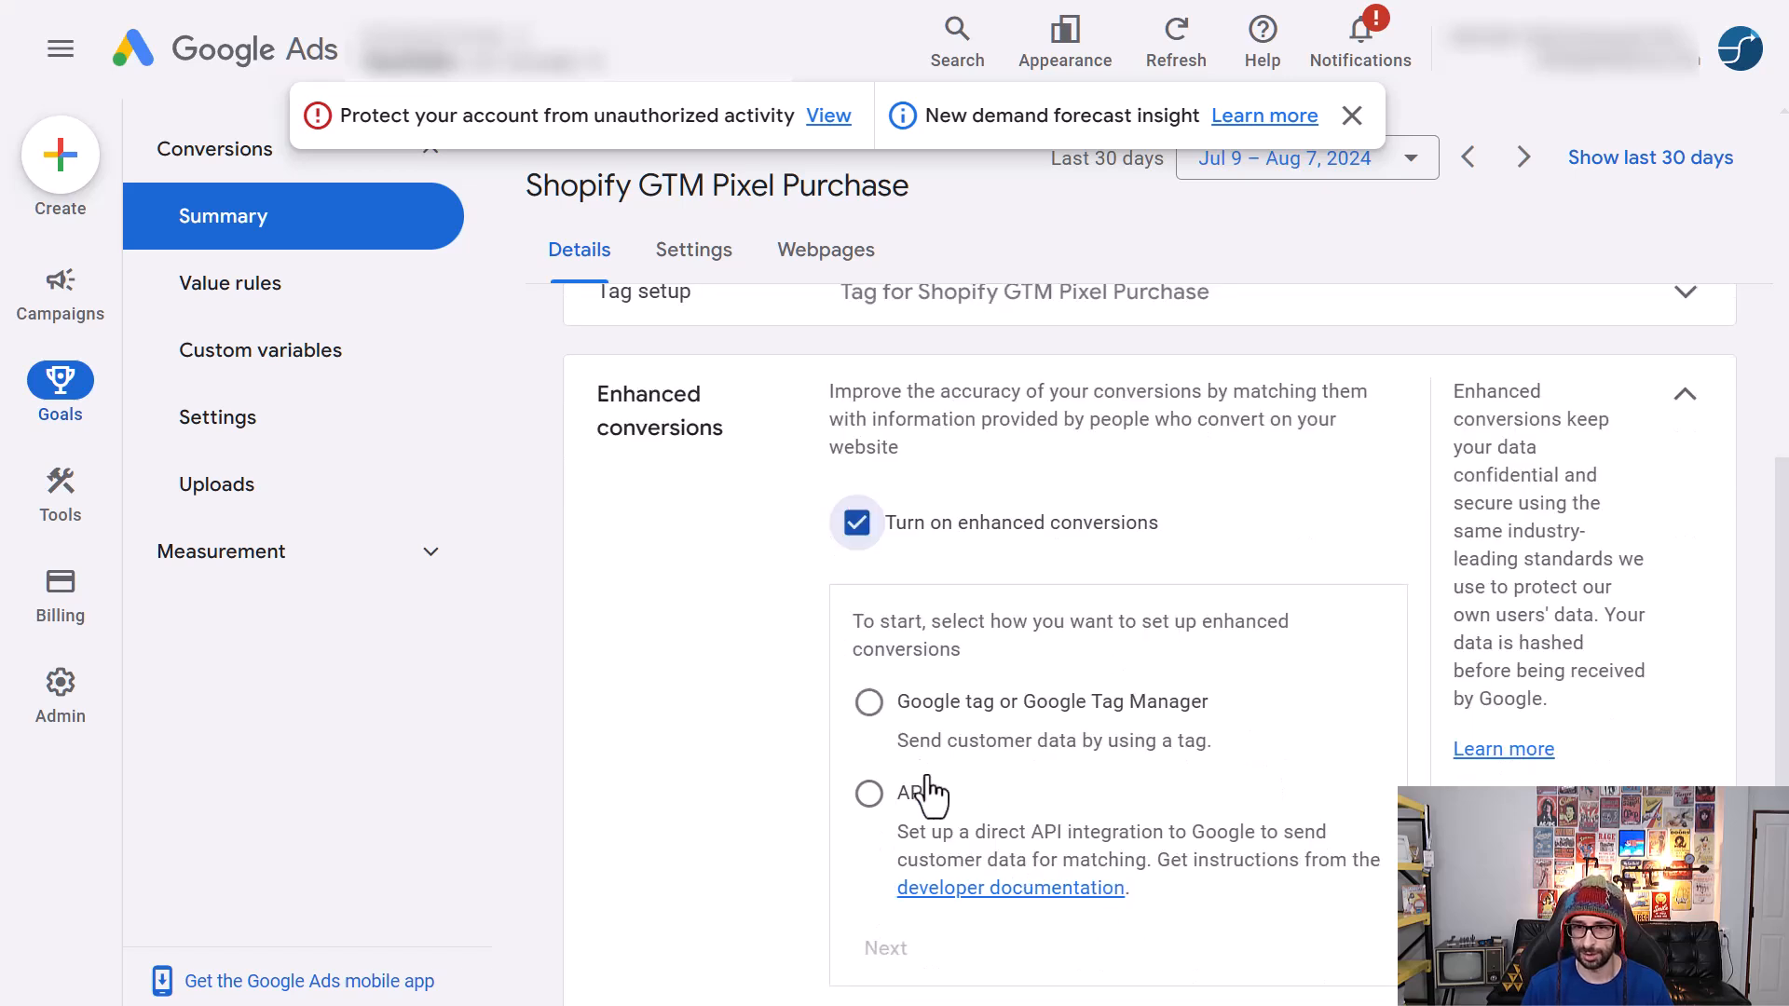
click(871, 708)
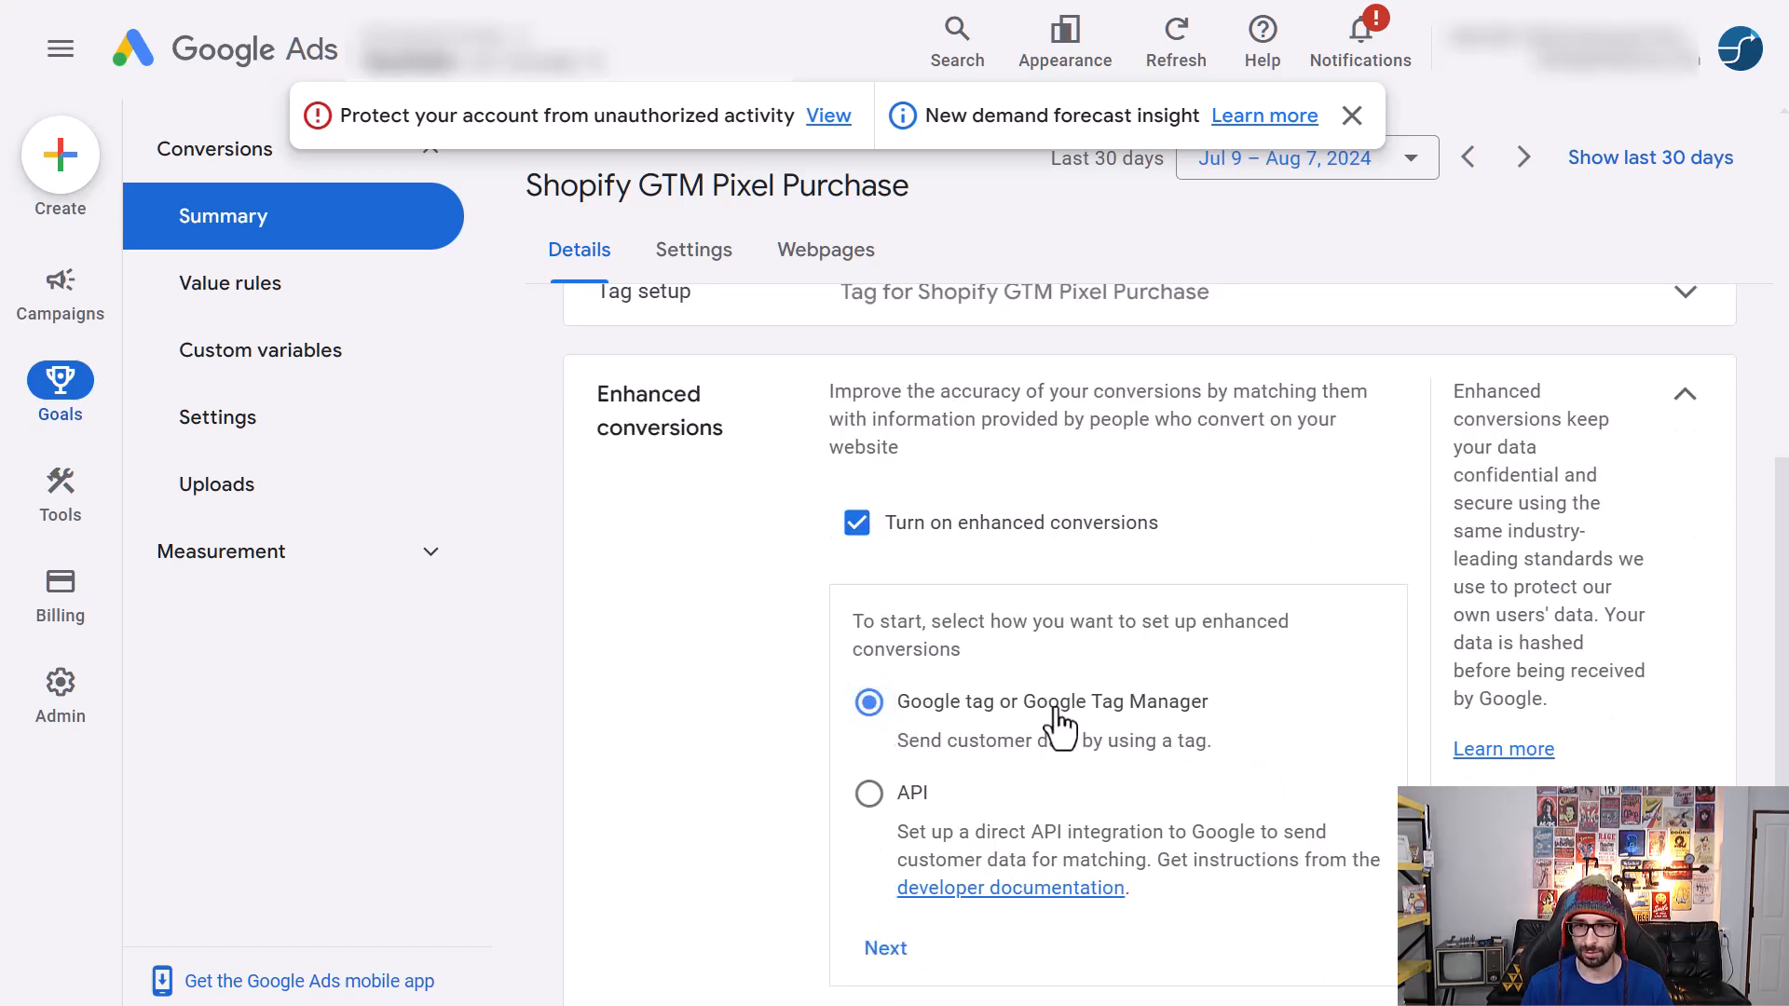
click(887, 948)
- Check the placeholder URL "d" for a Google tag and switch to selecting the installed tag manually
click(1020, 747)
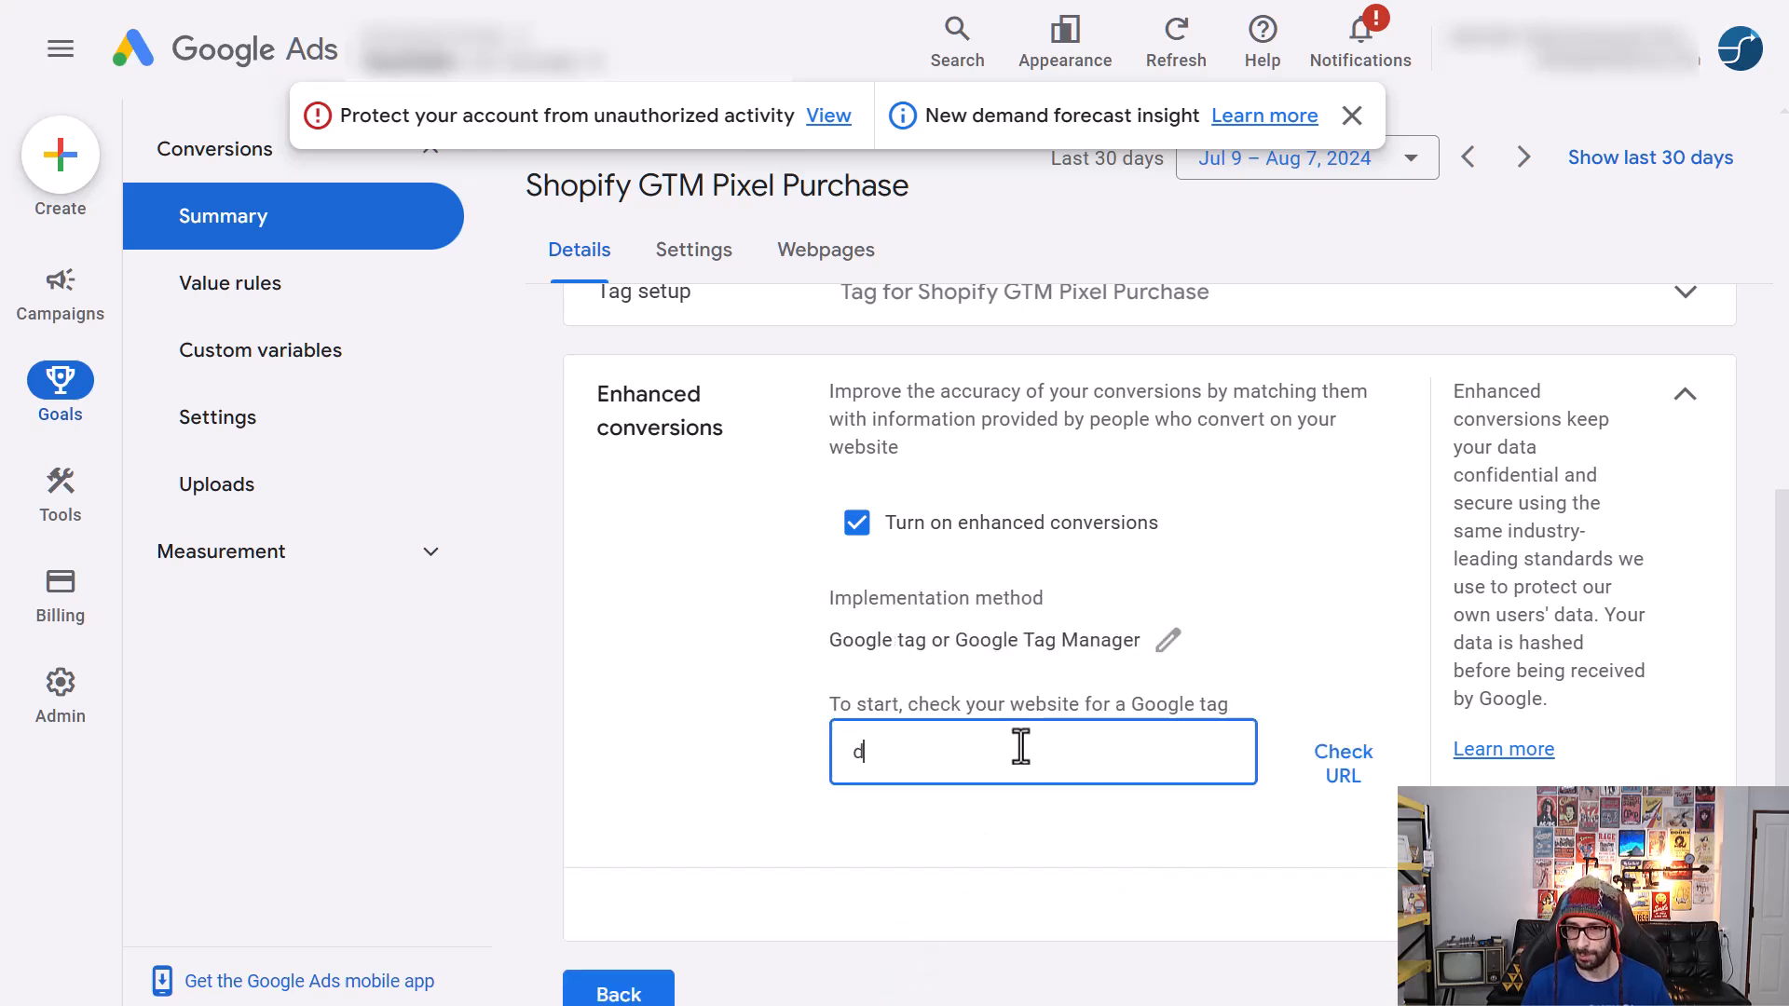
click(1033, 828)
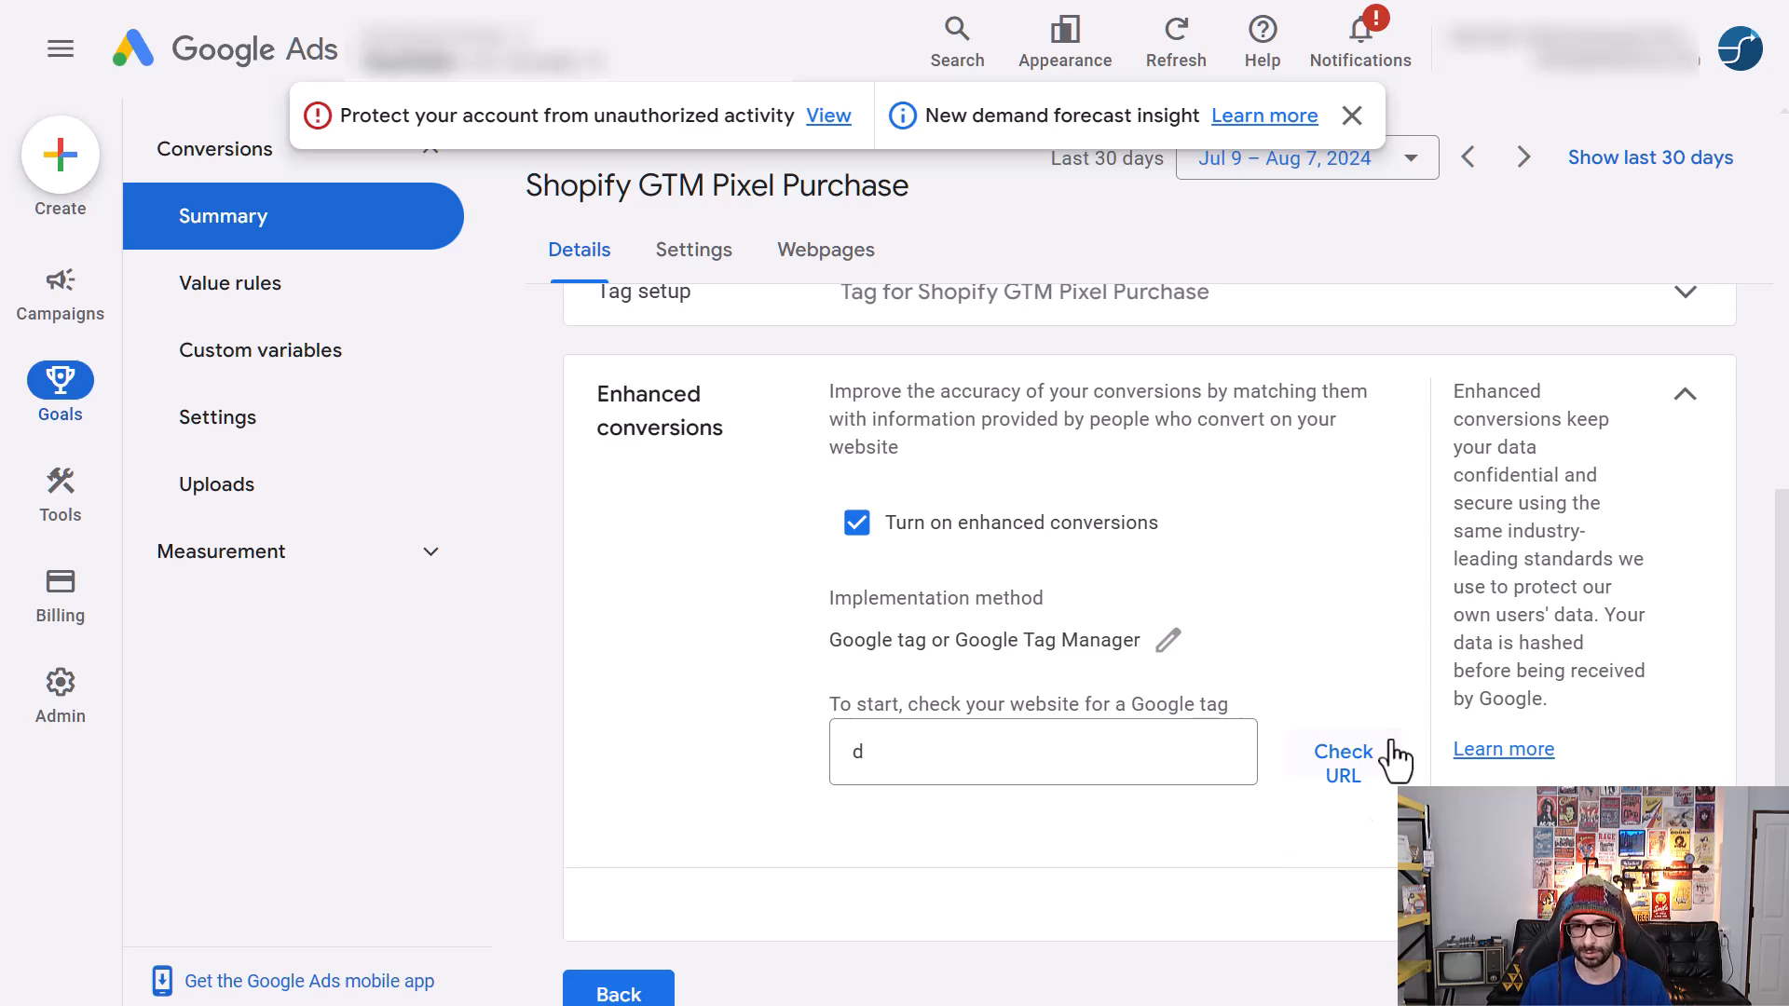
click(1335, 784)
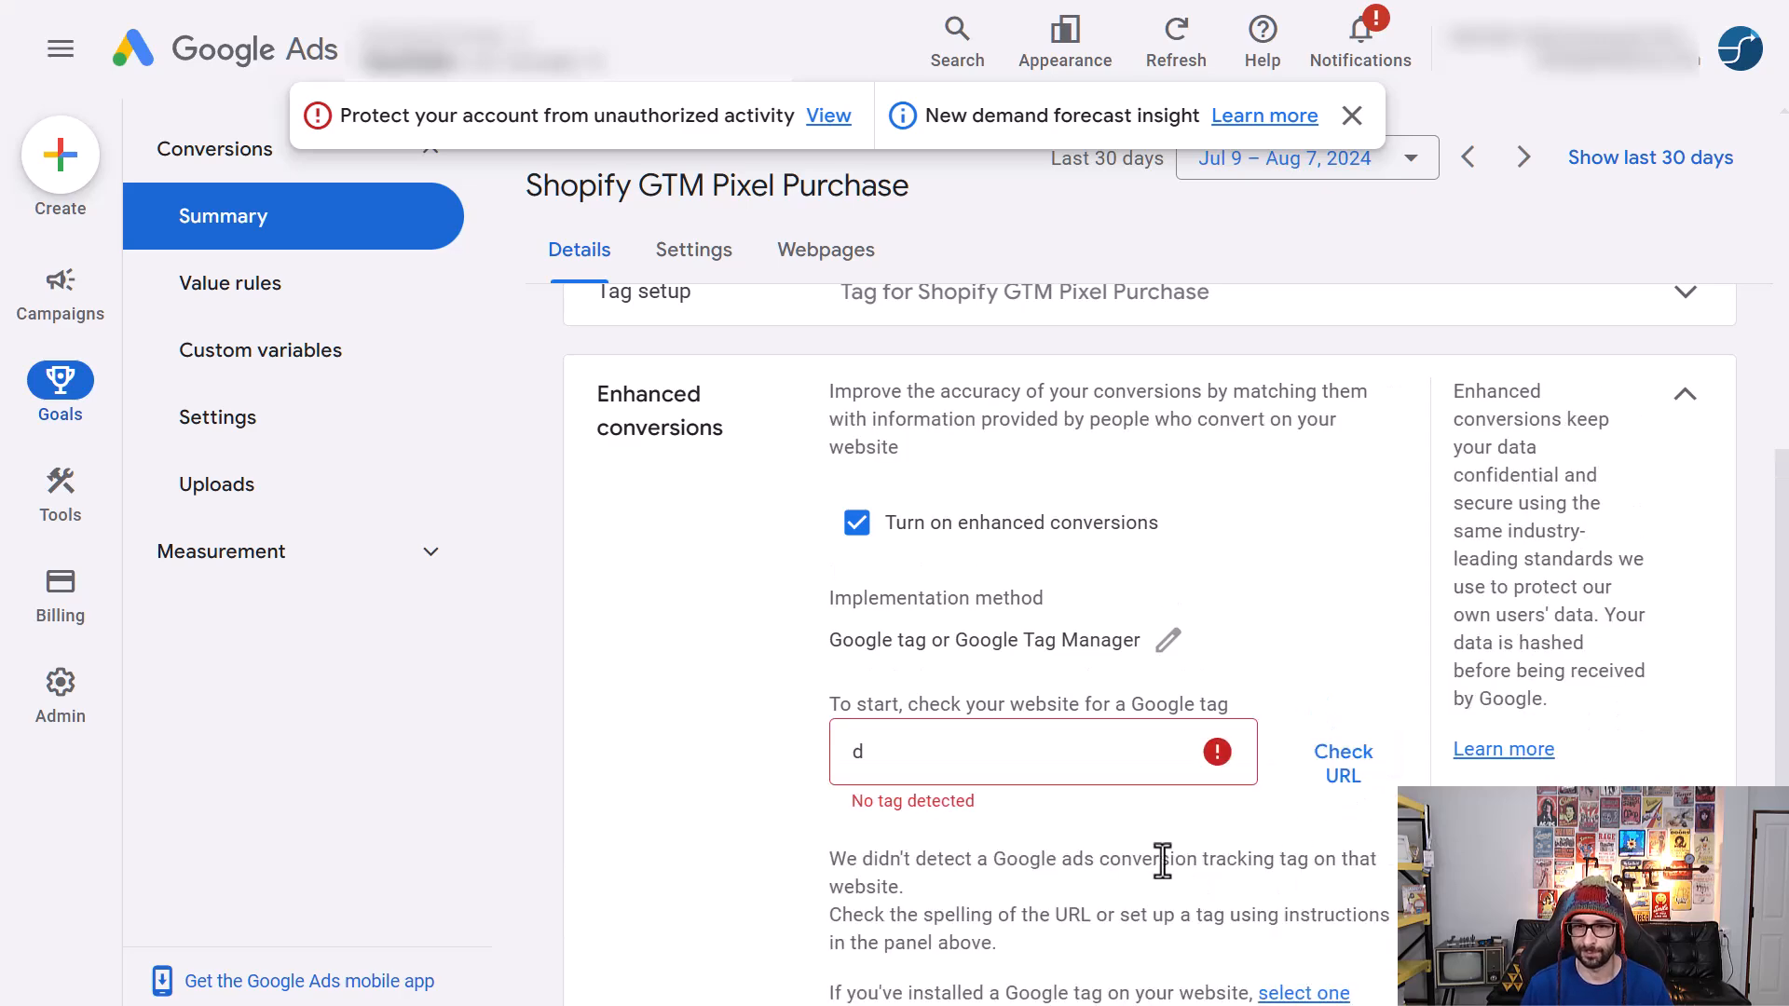
scroll(943, 830, down, 1)
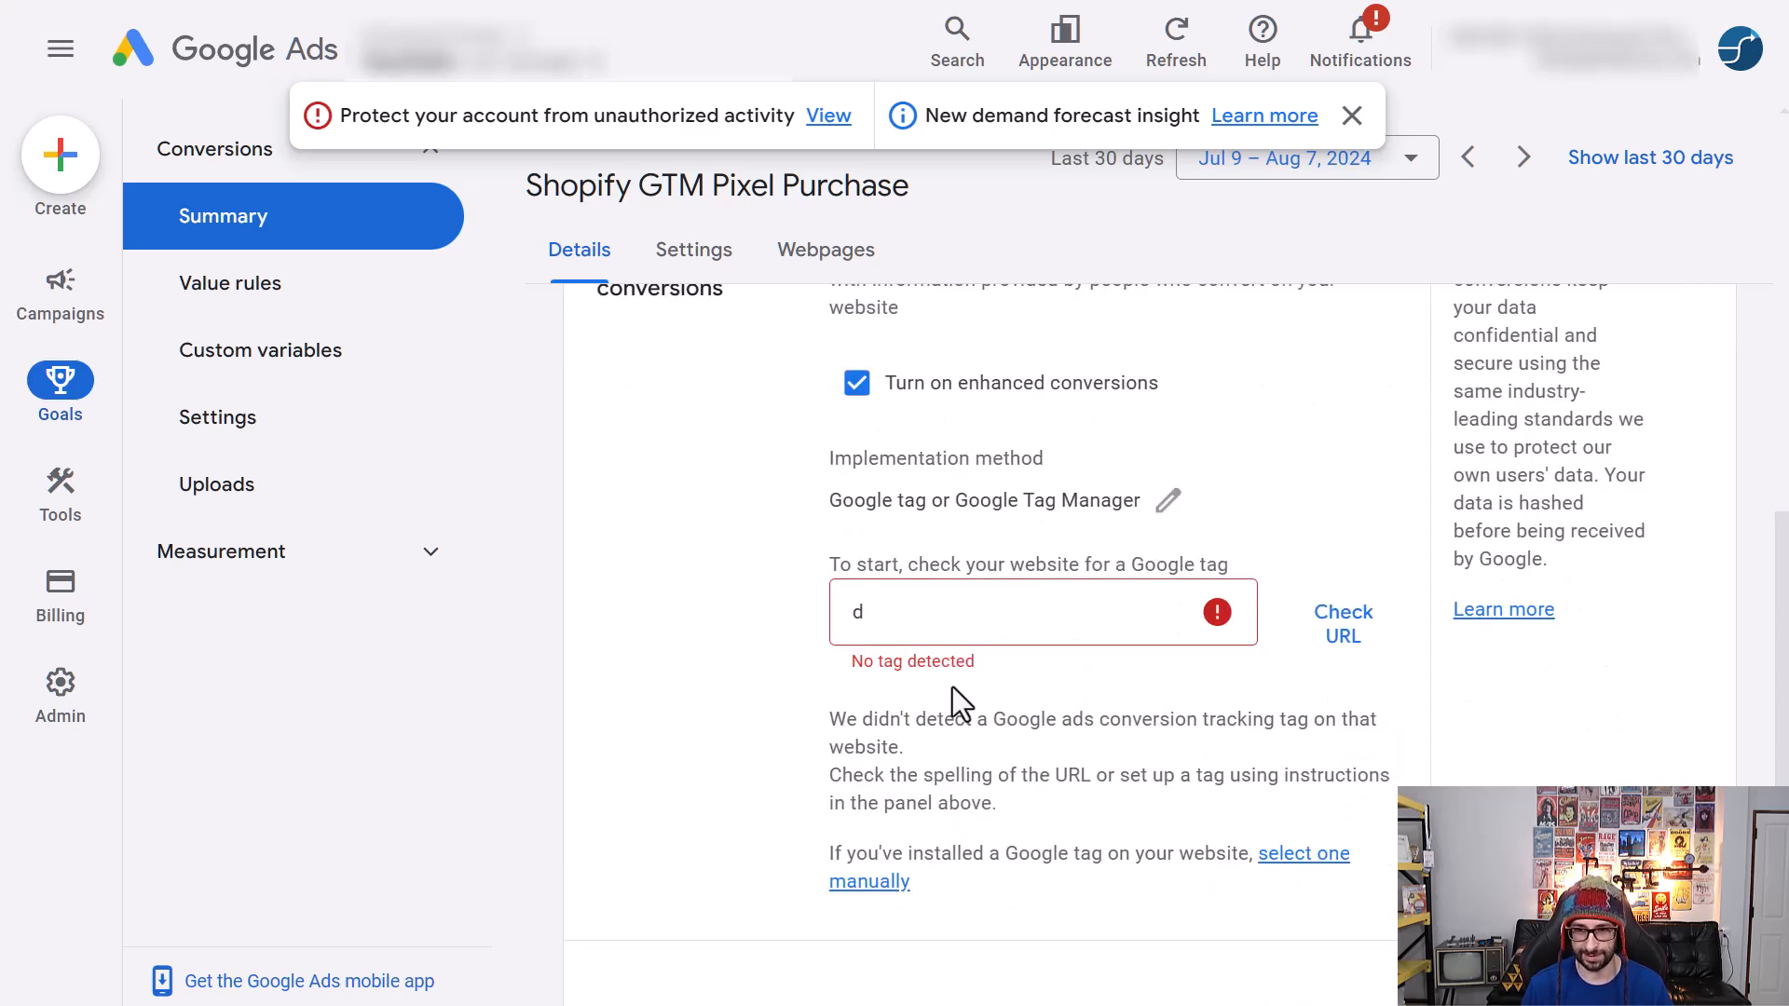
click(1318, 877)
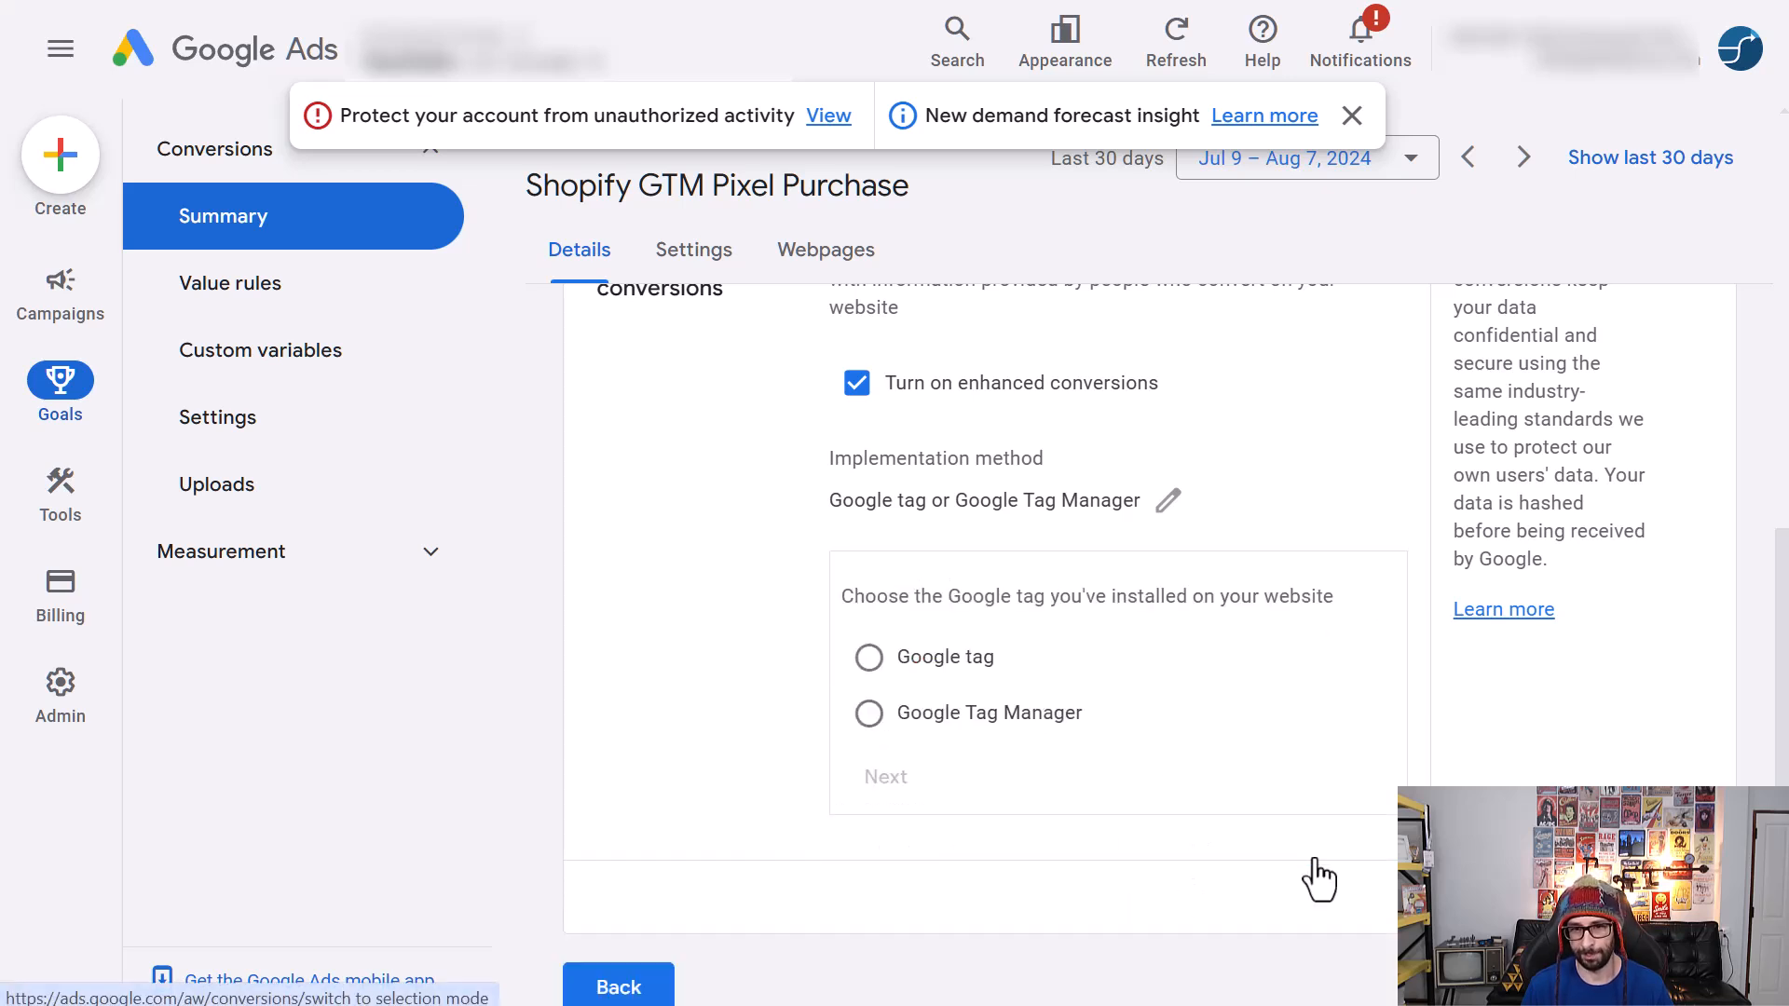
- Set Google Tag Manager as the tag type for the purchase action's enhanced conversions, save, and reopen the section to review it
click(972, 719)
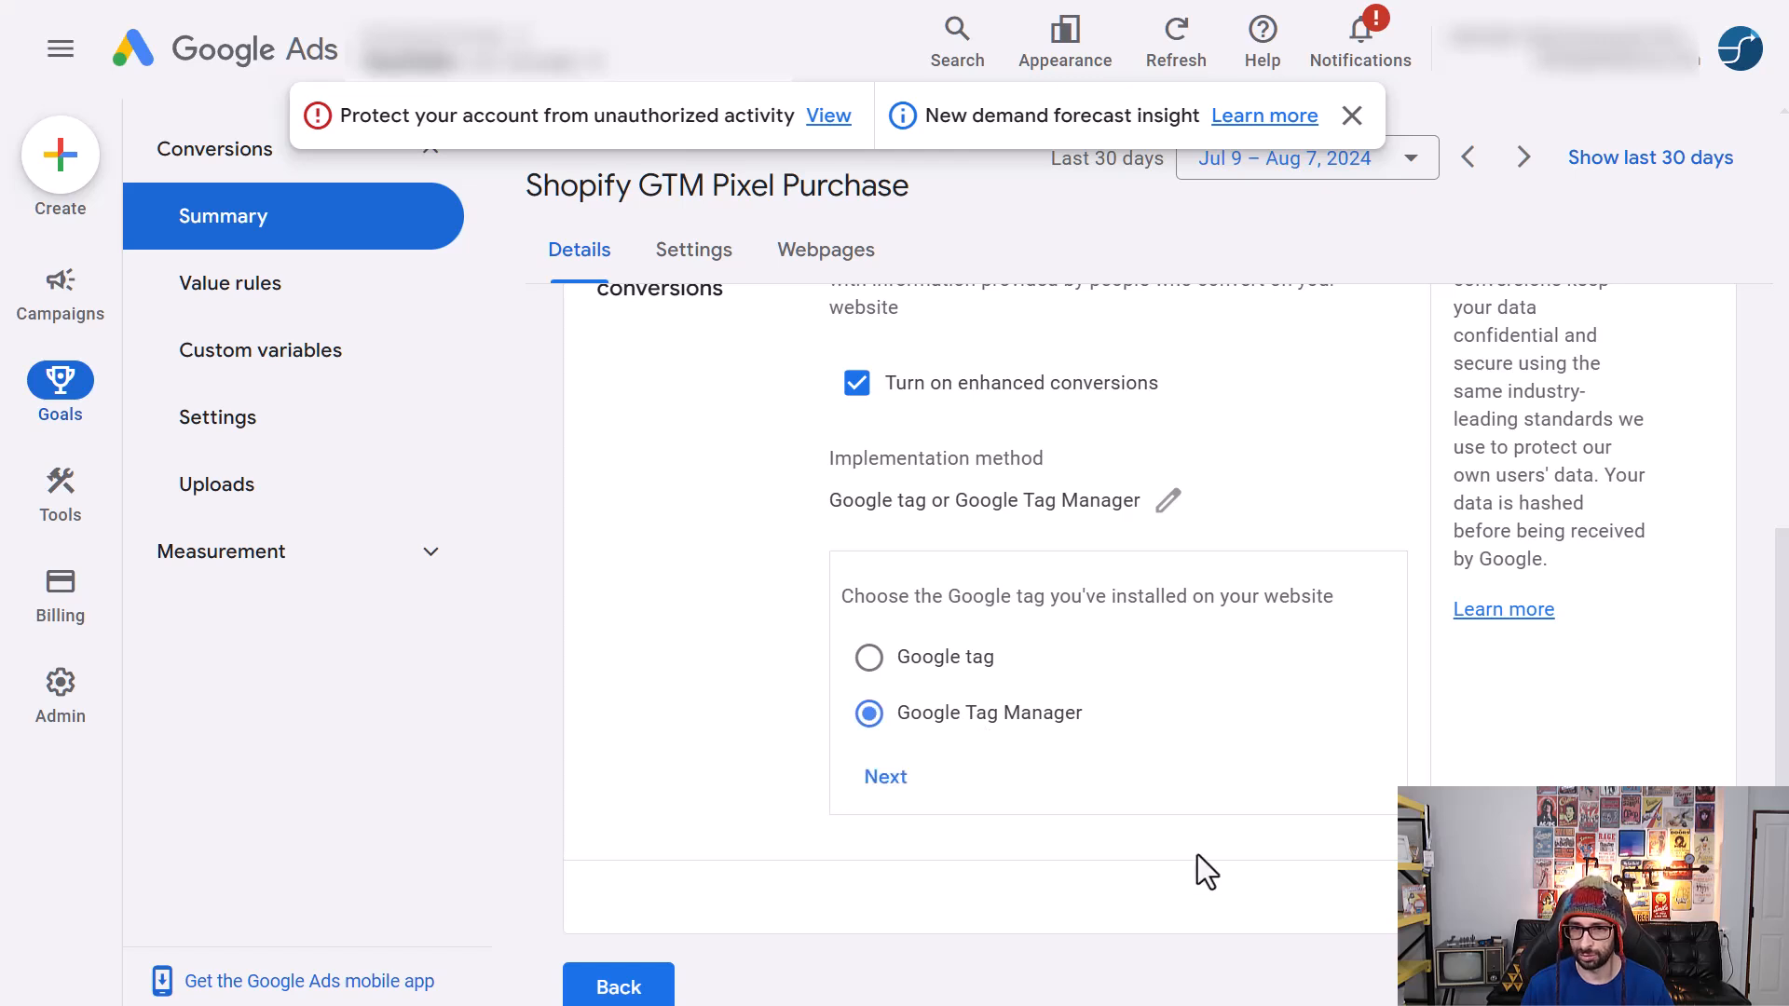
click(890, 781)
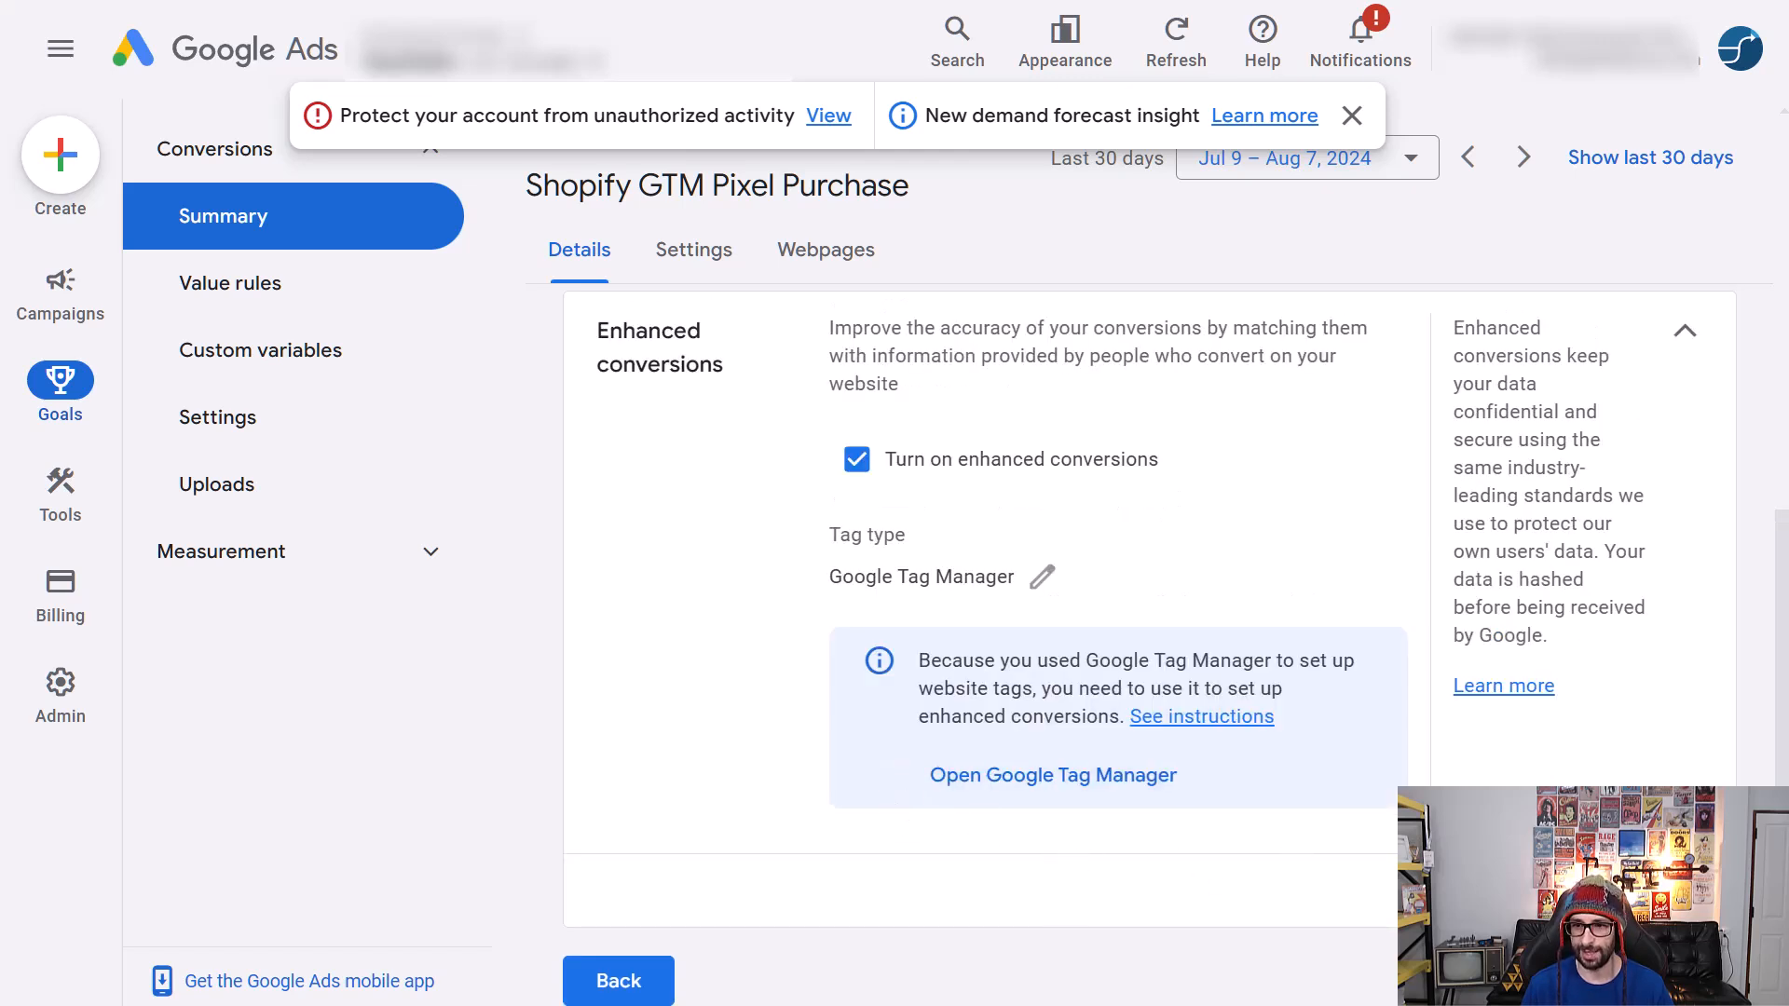
click(920, 864)
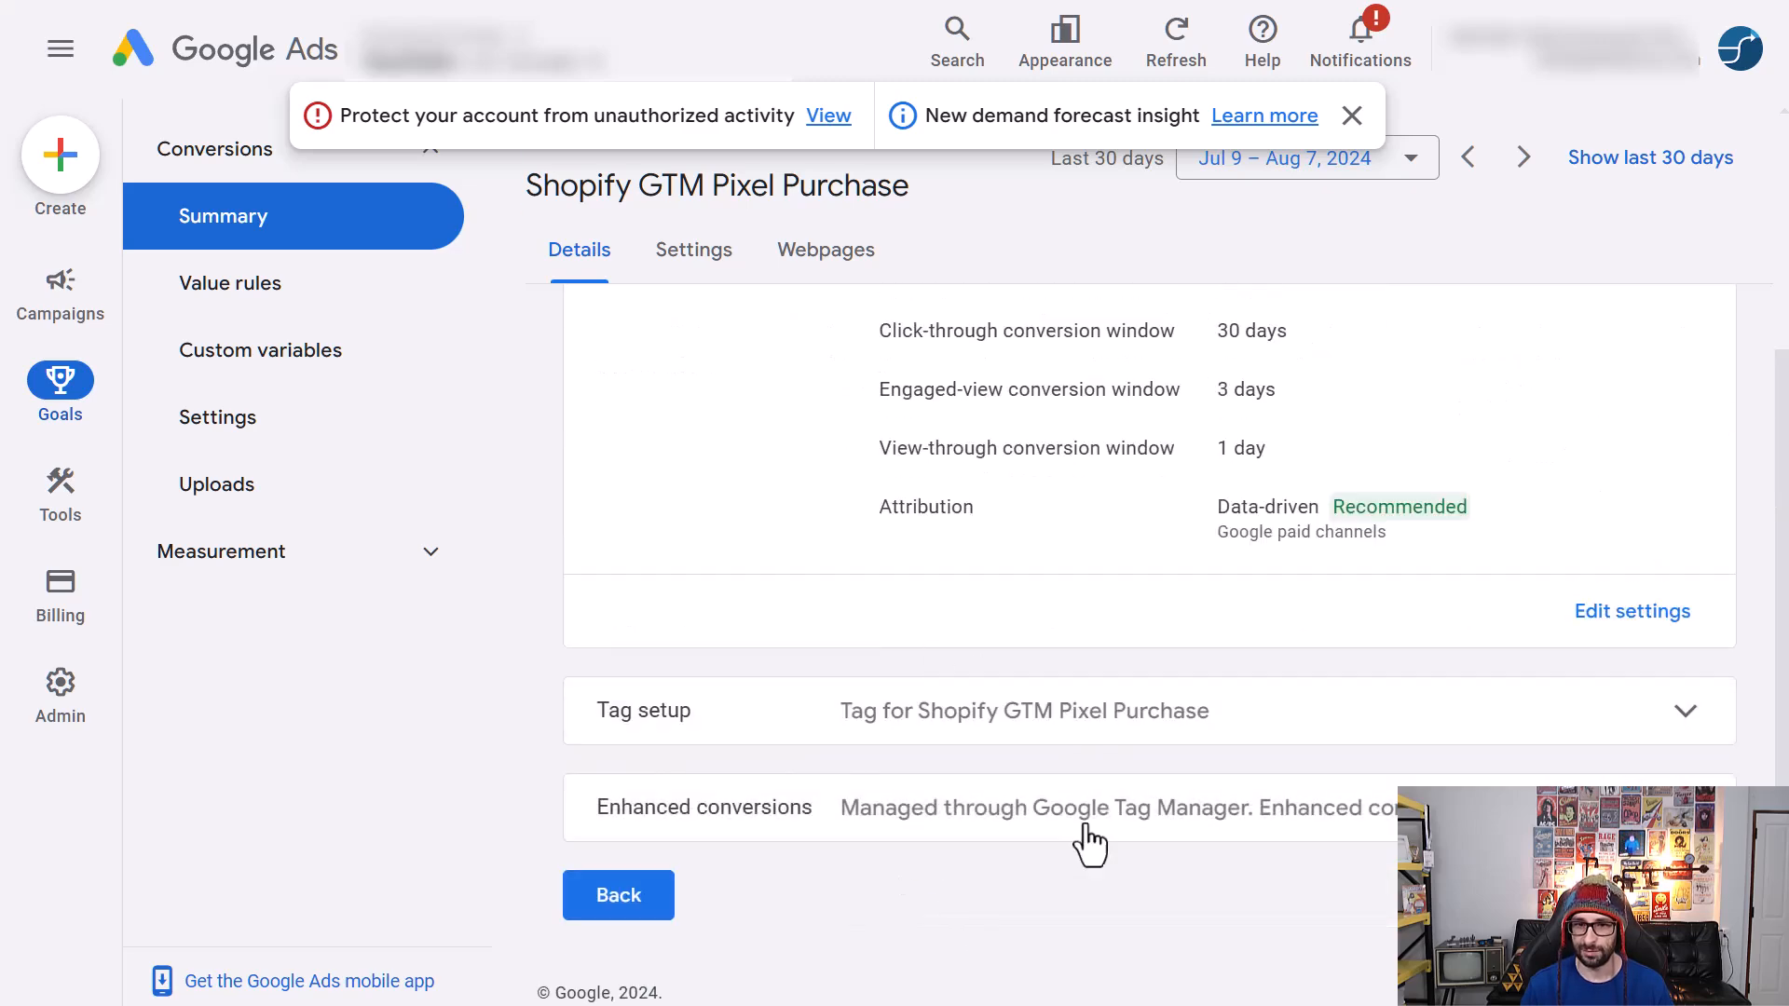
click(966, 841)
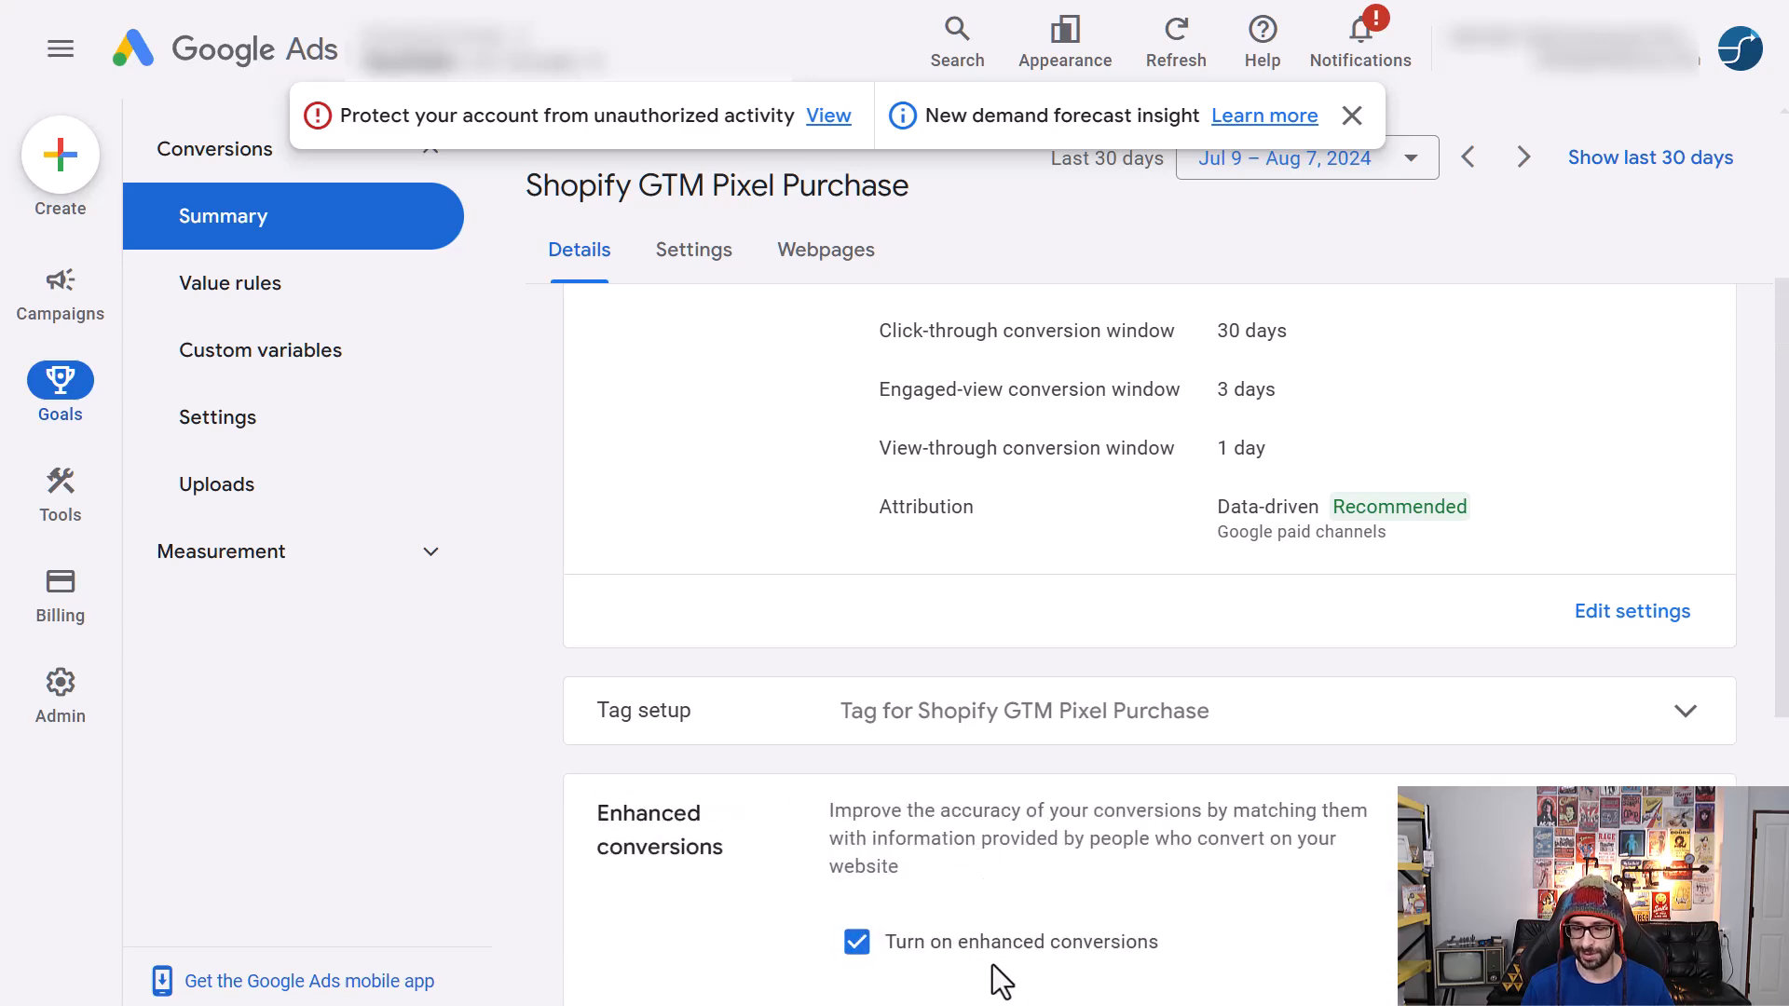
scroll(993, 965, down, 3)
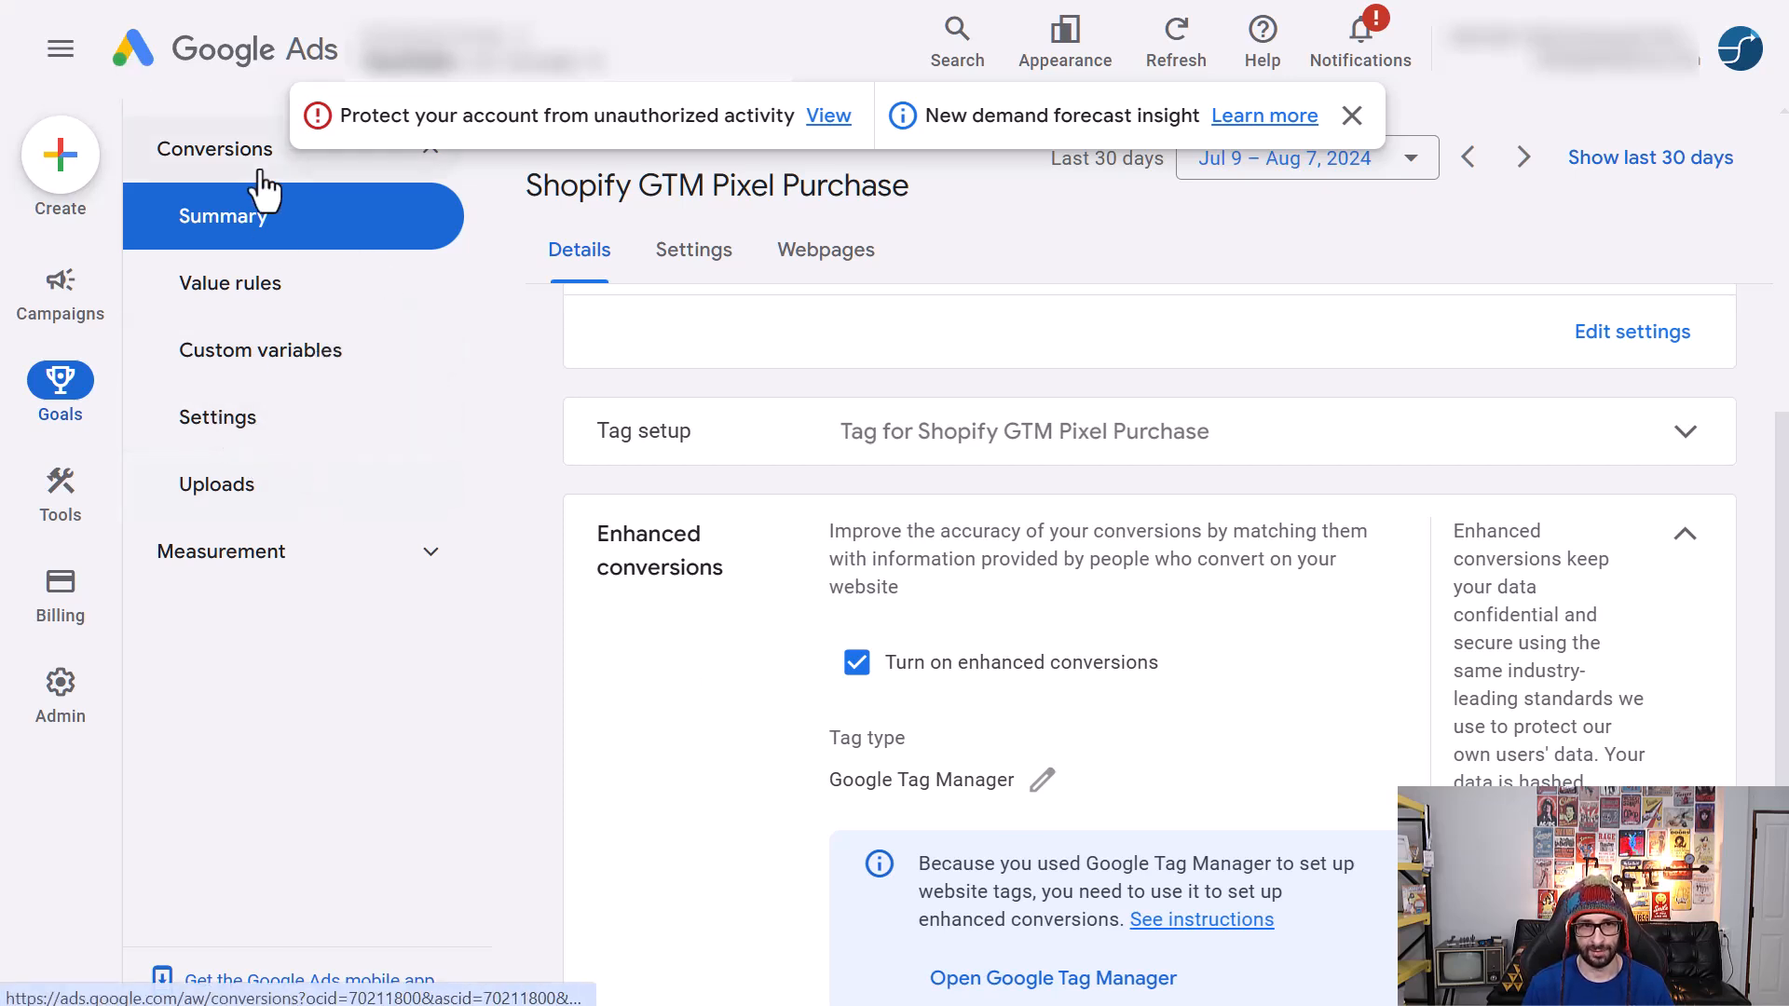
- In the conversion settings, turn on enhanced conversions for leads with Google Tag Manager as the method and save
click(235, 431)
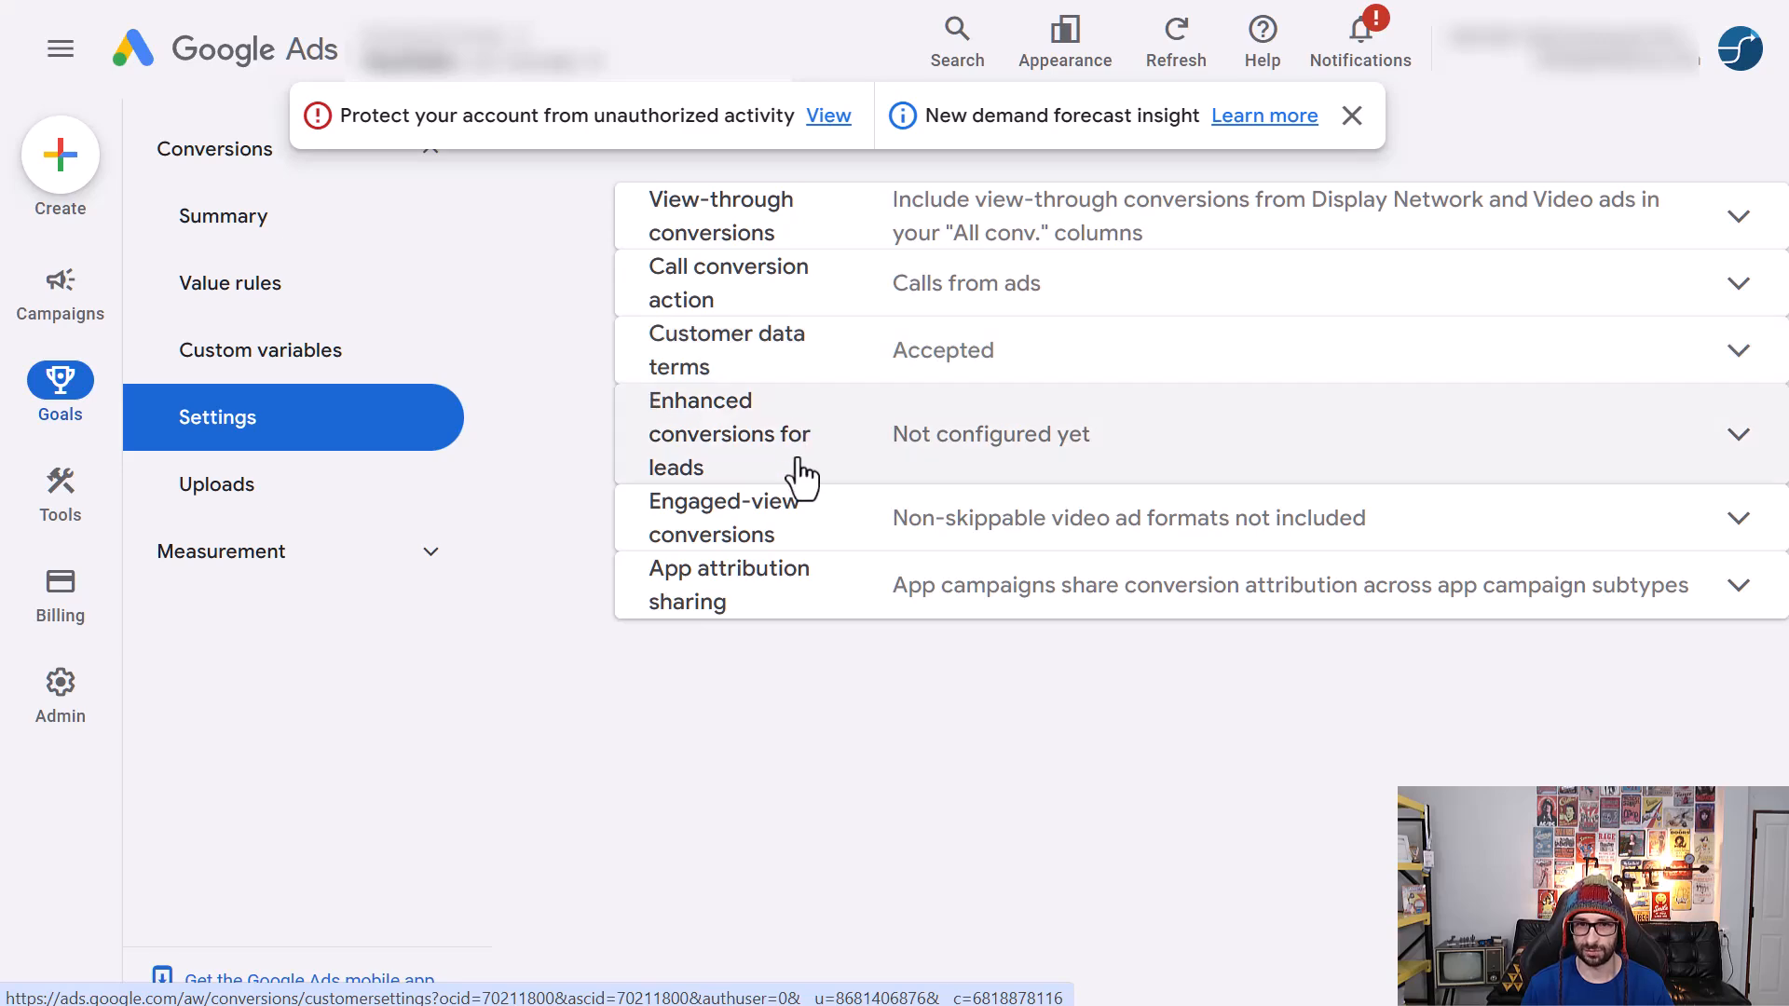
click(799, 473)
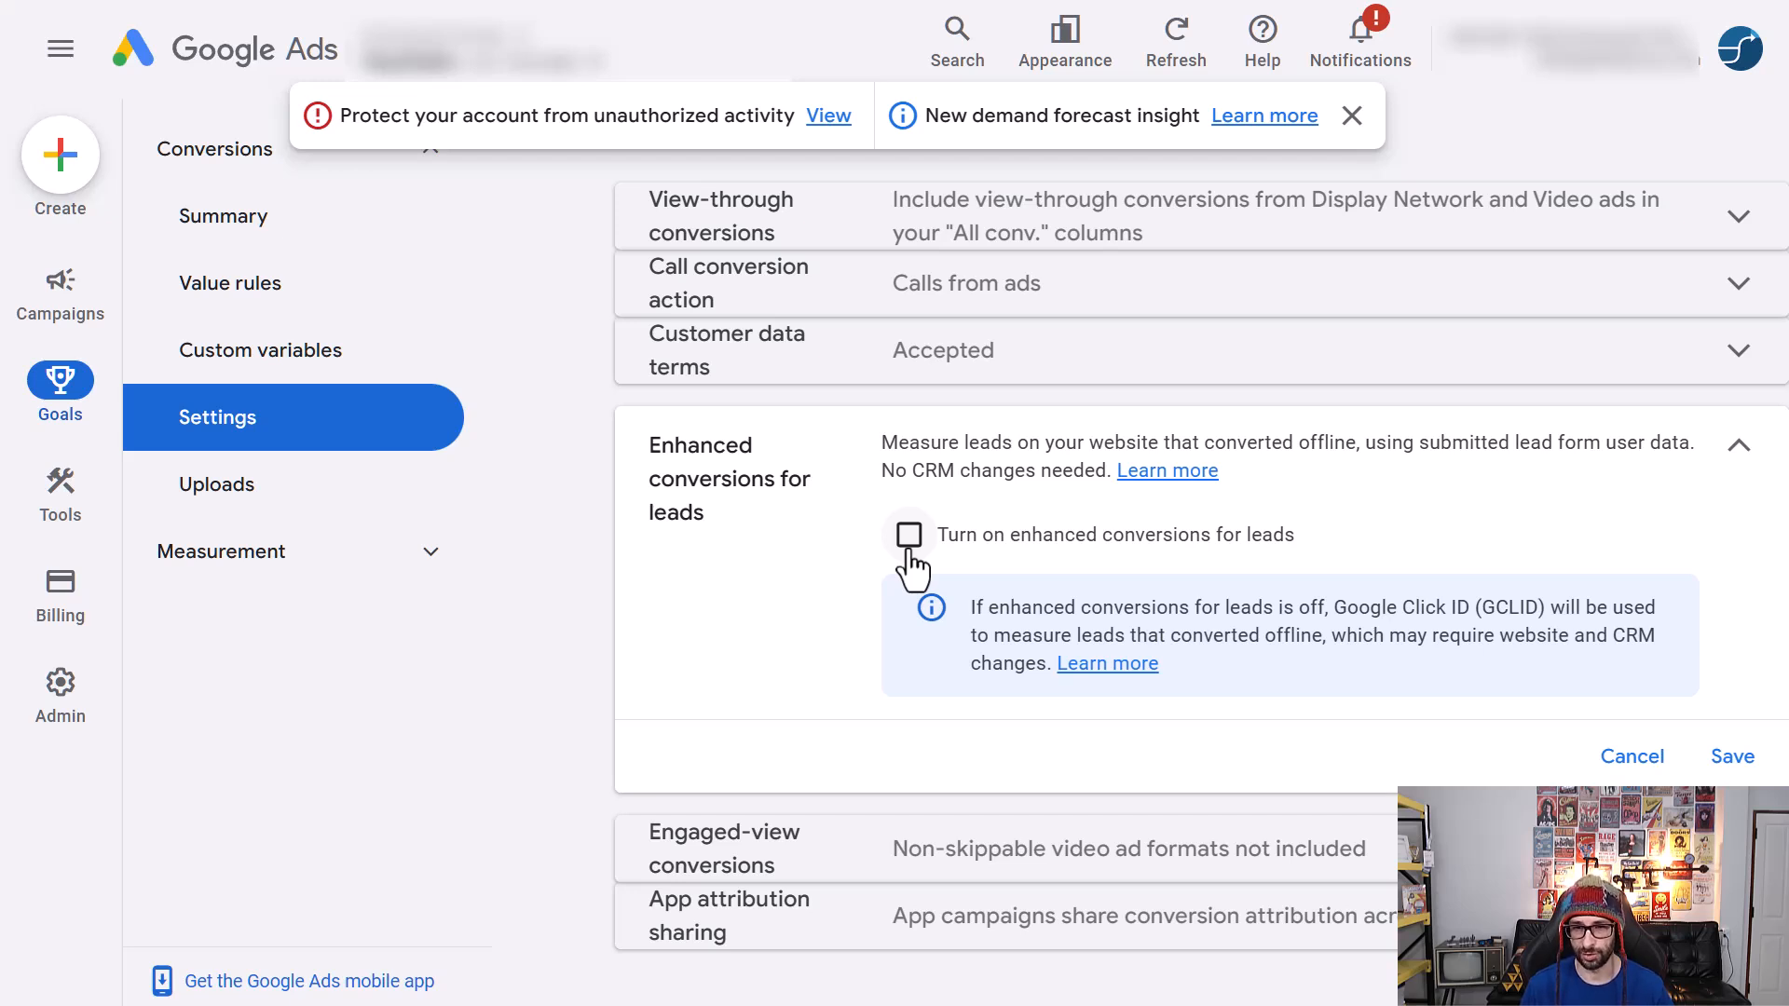
click(999, 545)
click(1025, 745)
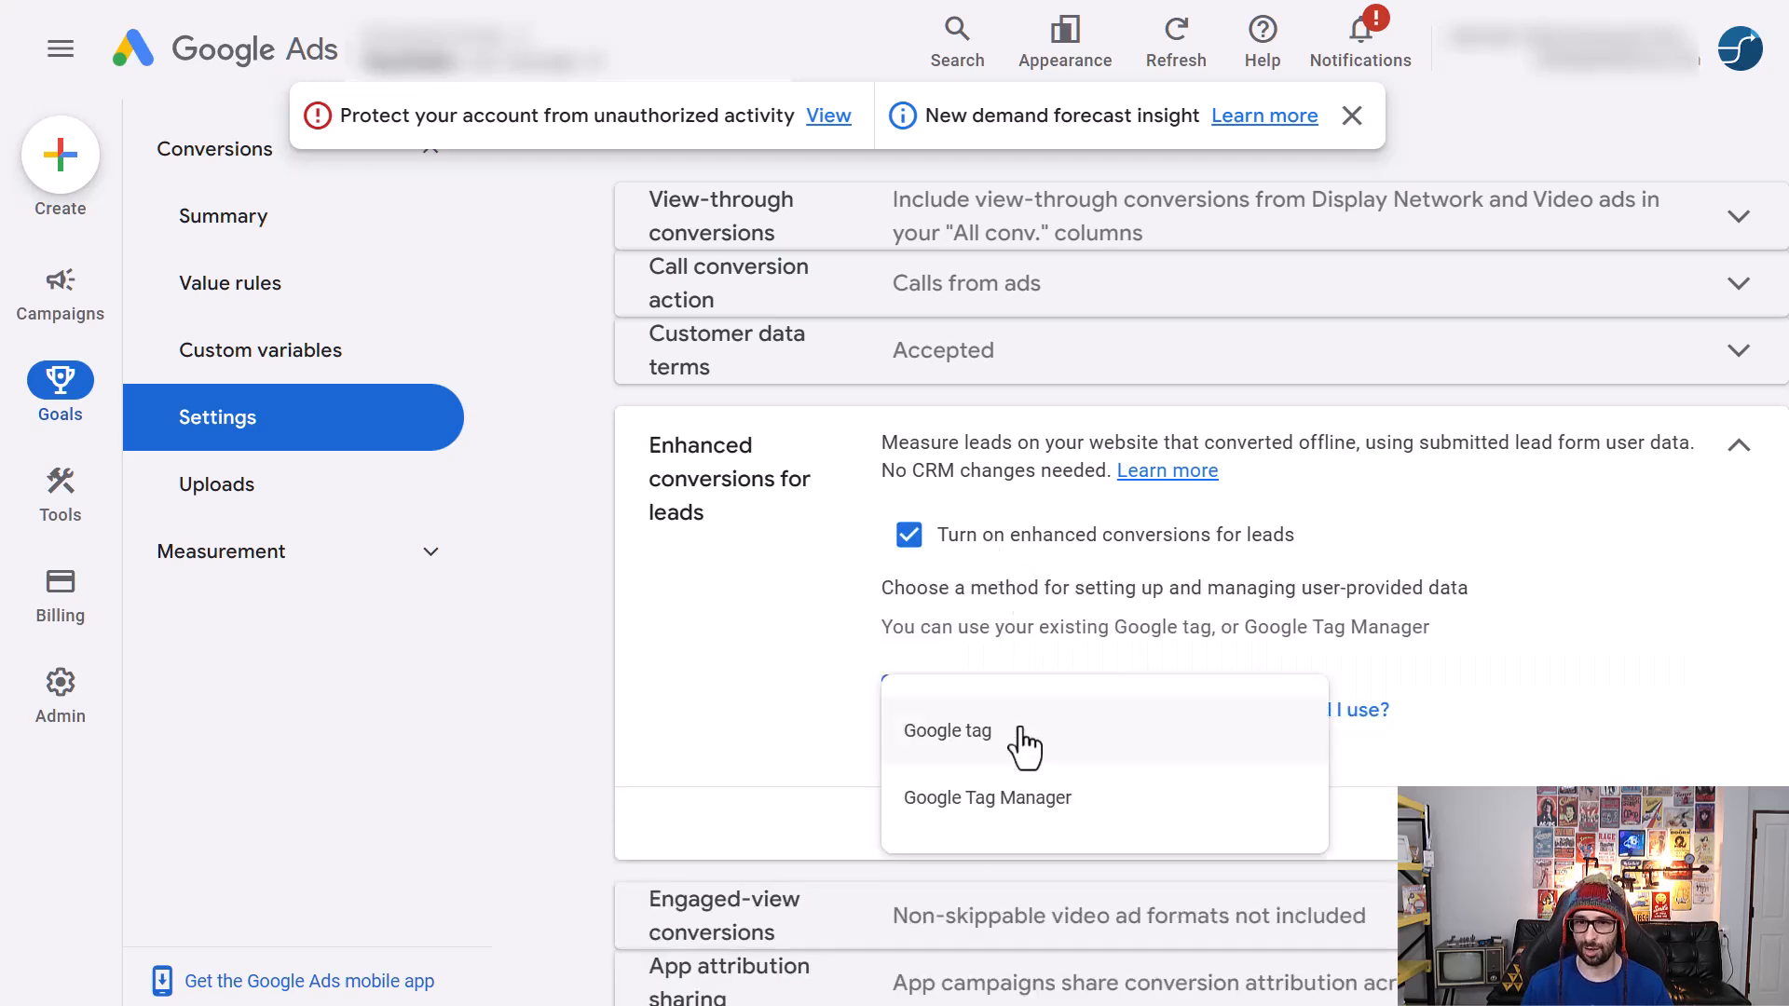
click(1035, 799)
scroll(1239, 643, down, 3)
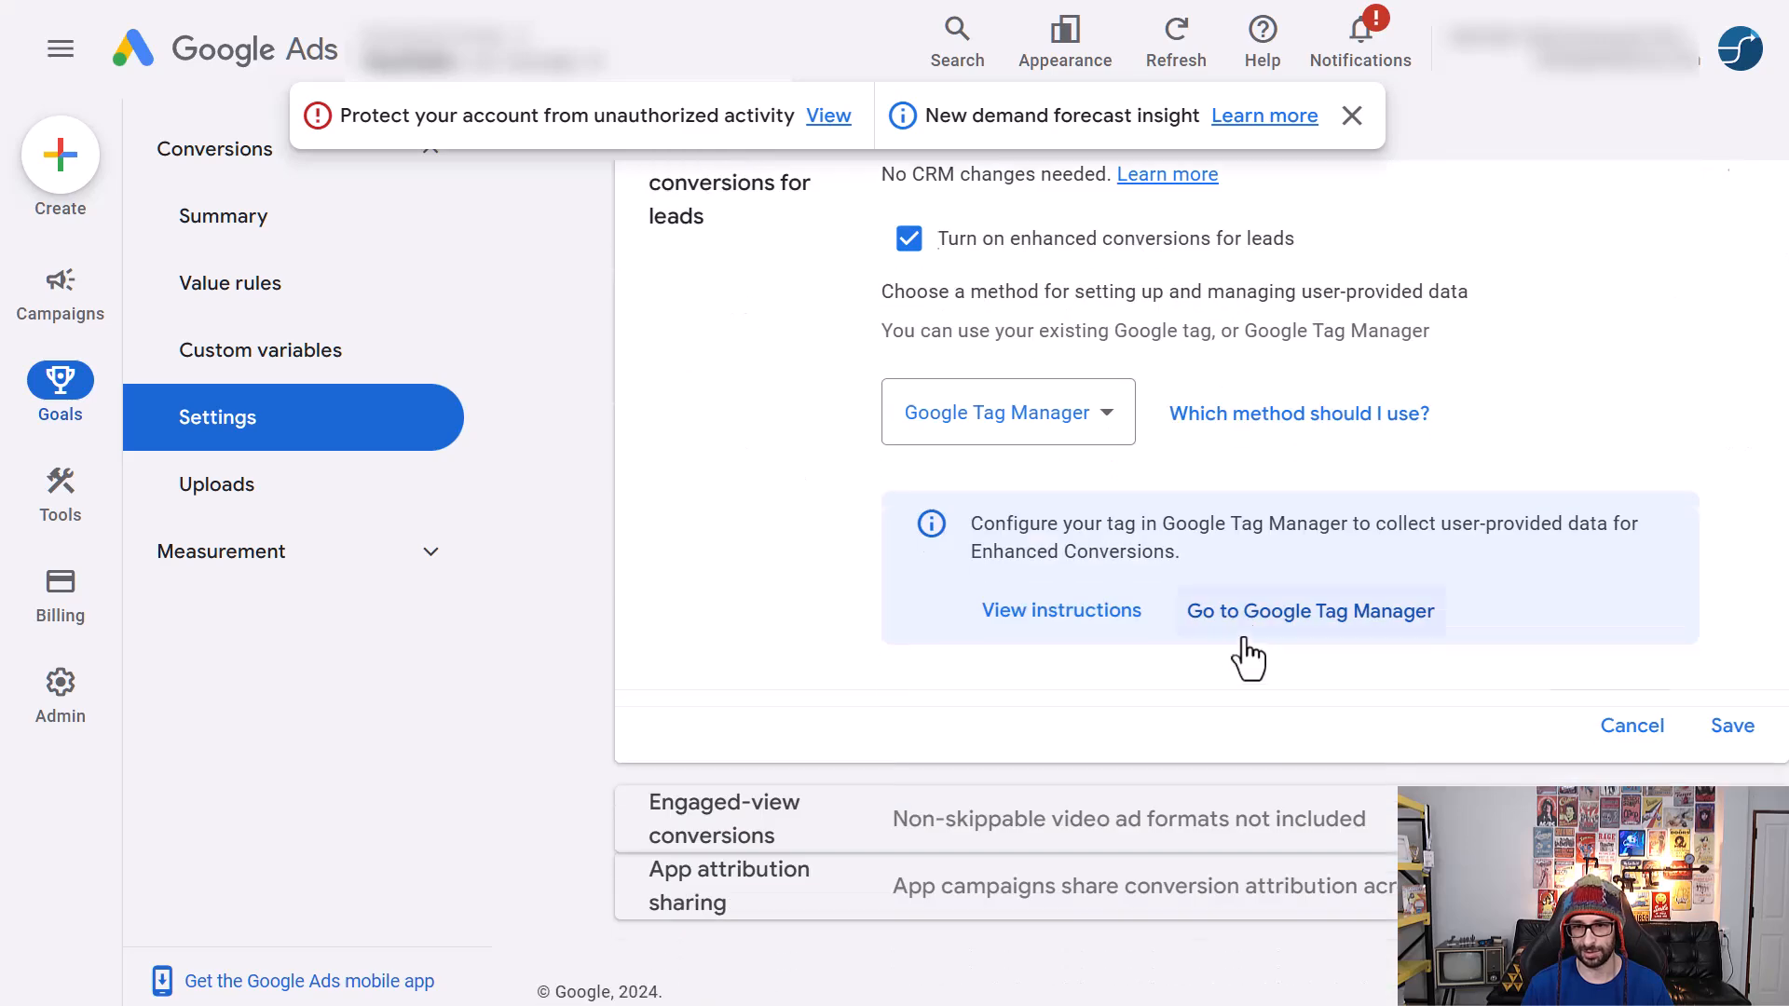
click(1733, 726)
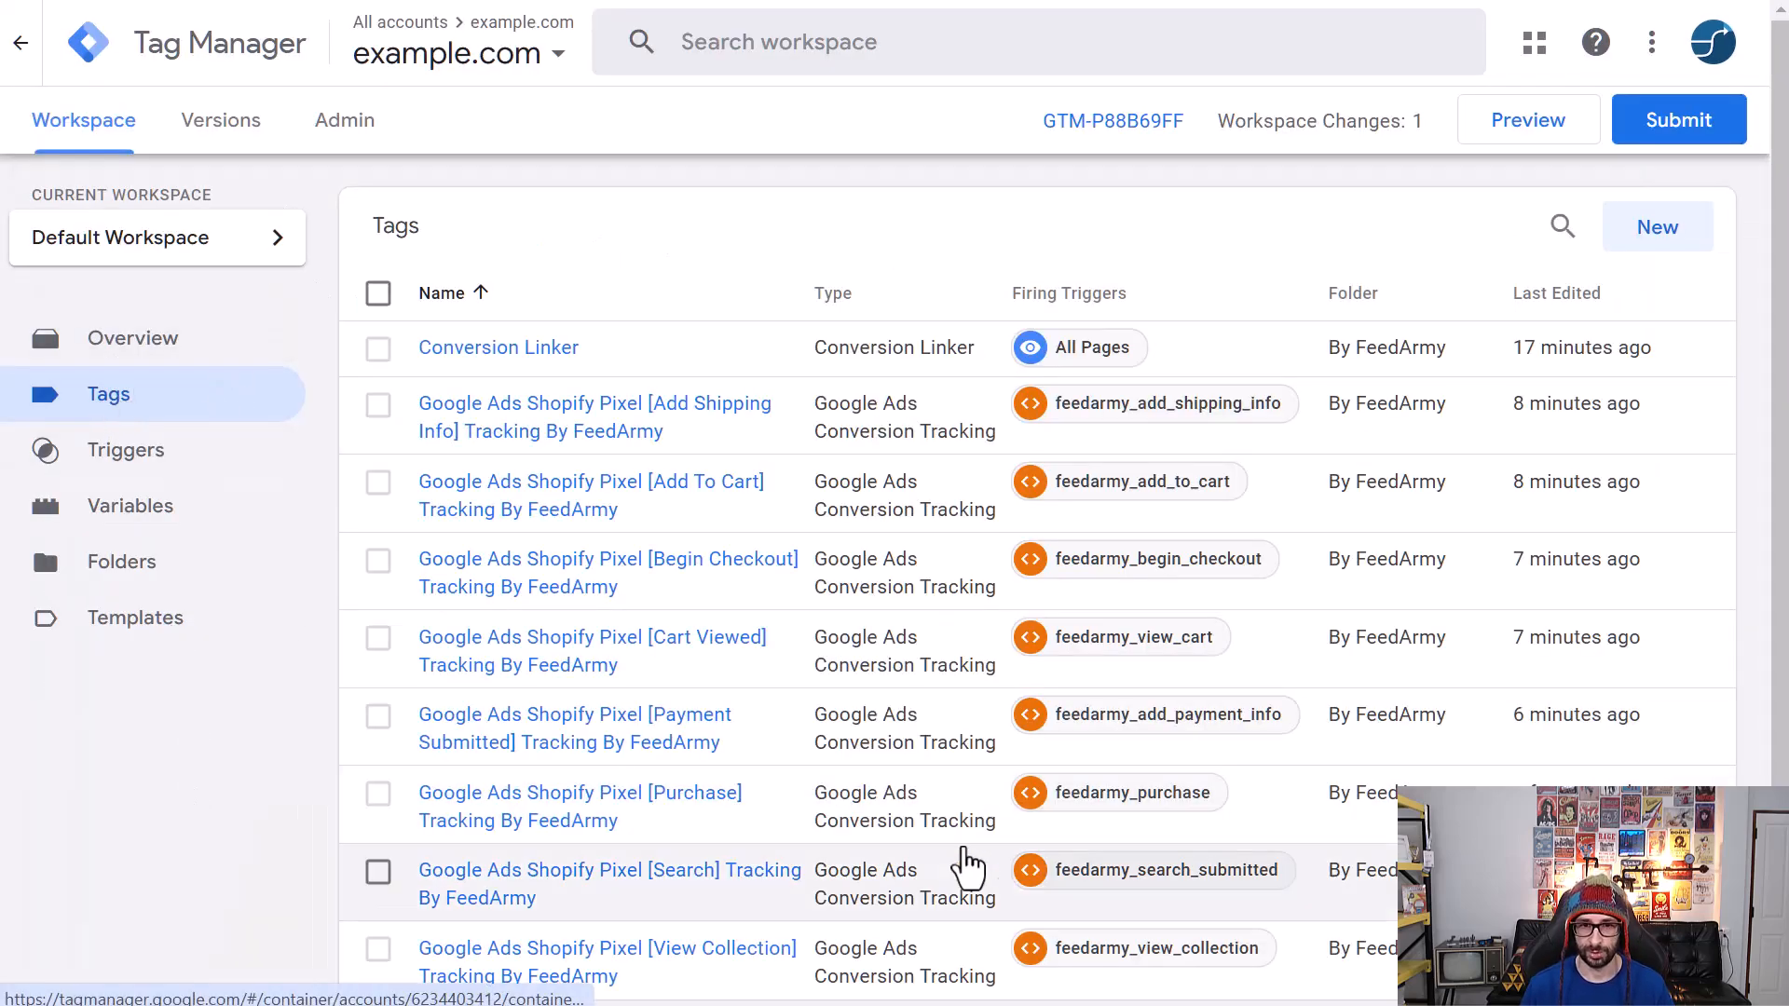
- In Google Tag Manager, review the user-provided data and shipping data settings of the Google Ads Shopify Pixel [Purchase] tag, then close it
click(658, 822)
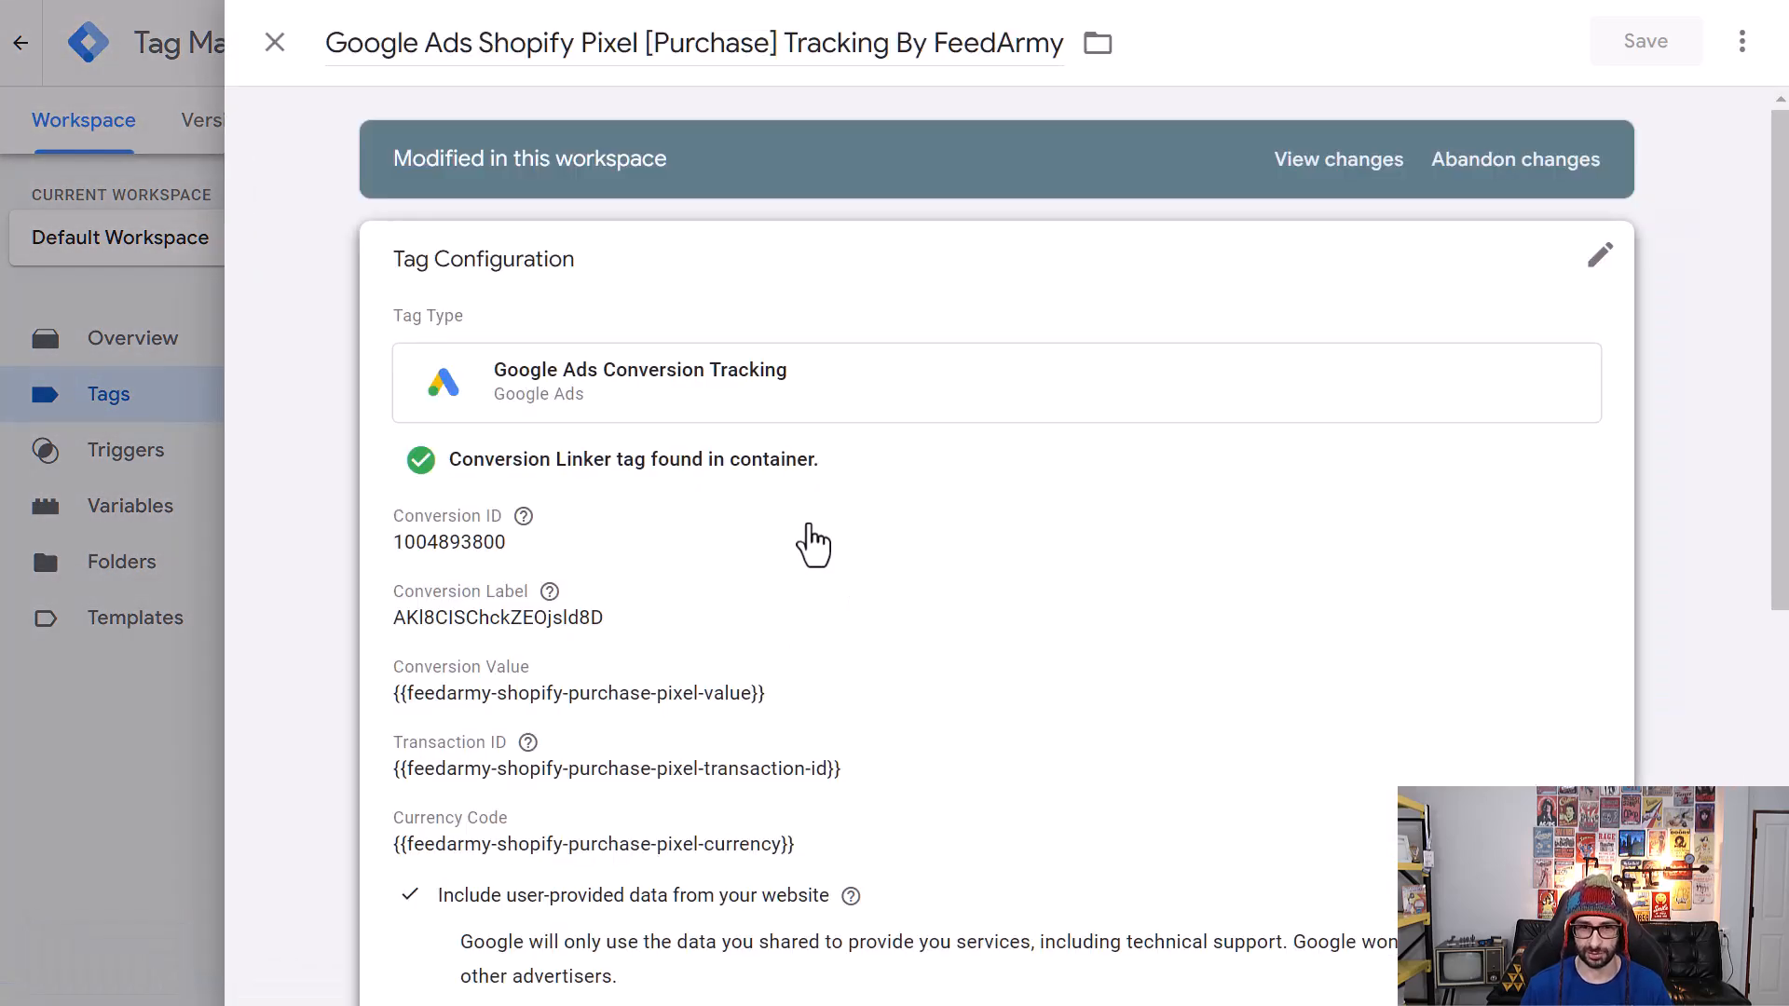
scroll(811, 552, down, 3)
click(972, 617)
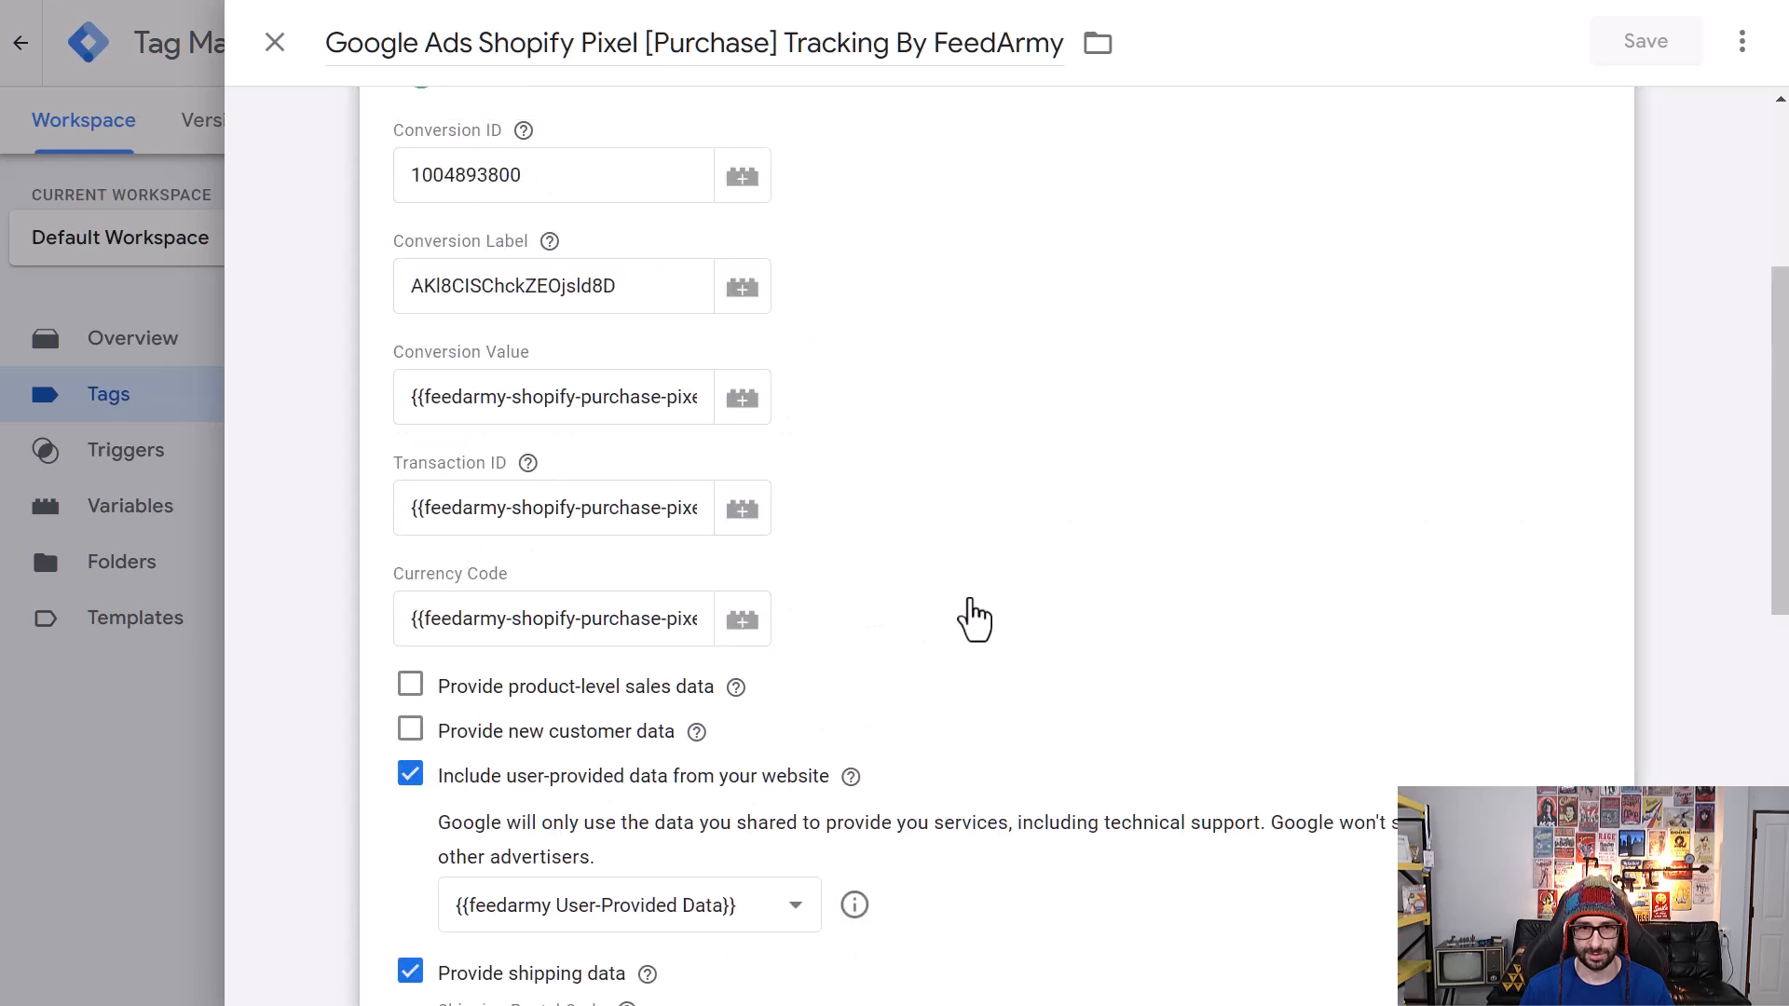
scroll(866, 645, down, 3)
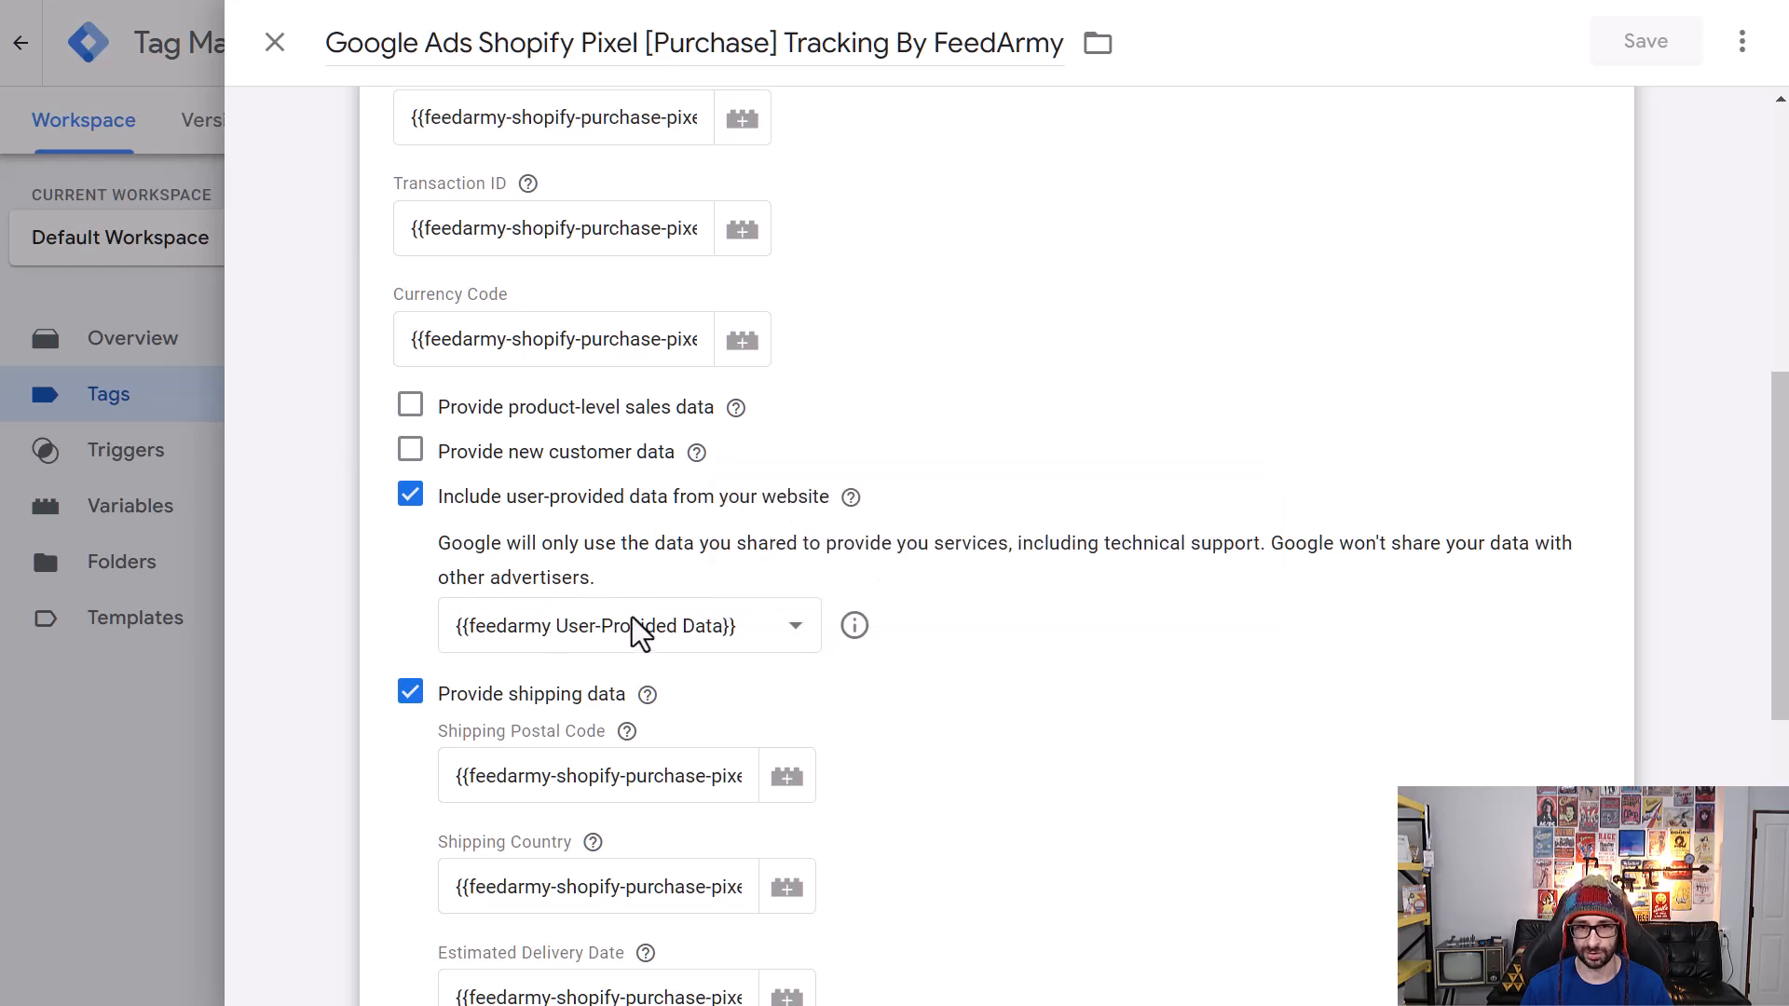
scroll(550, 708, down, 3)
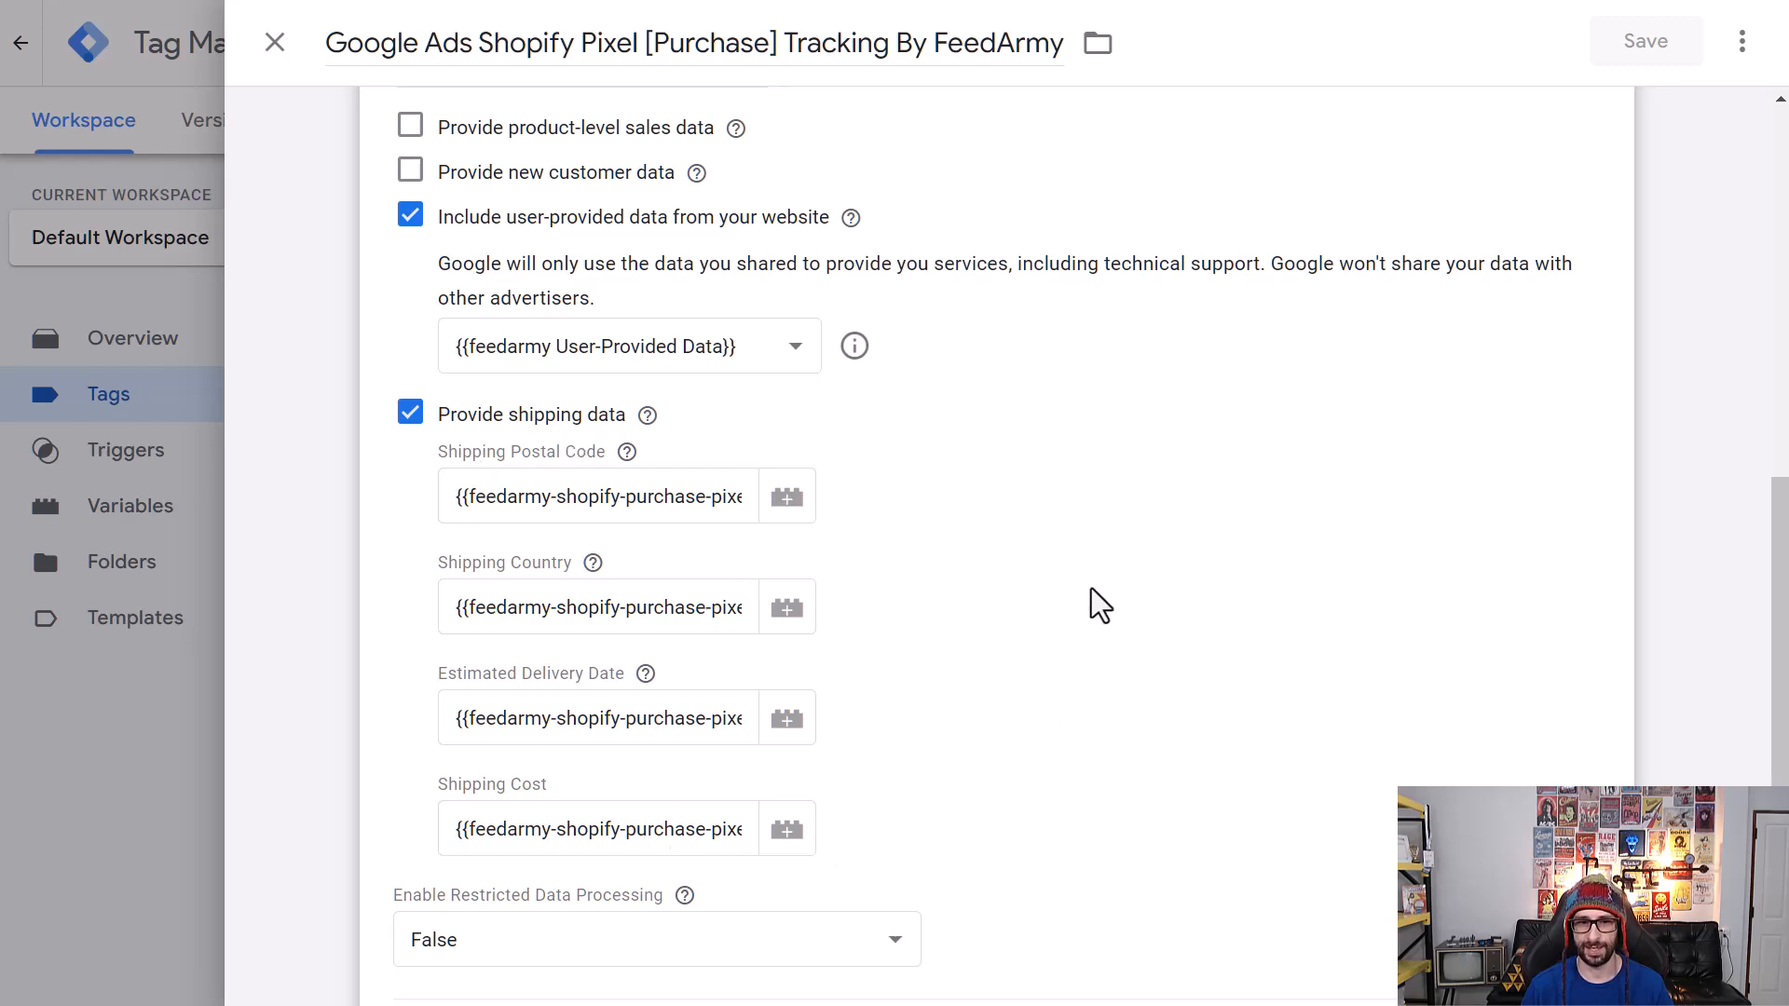
scroll(1100, 606, up, 3)
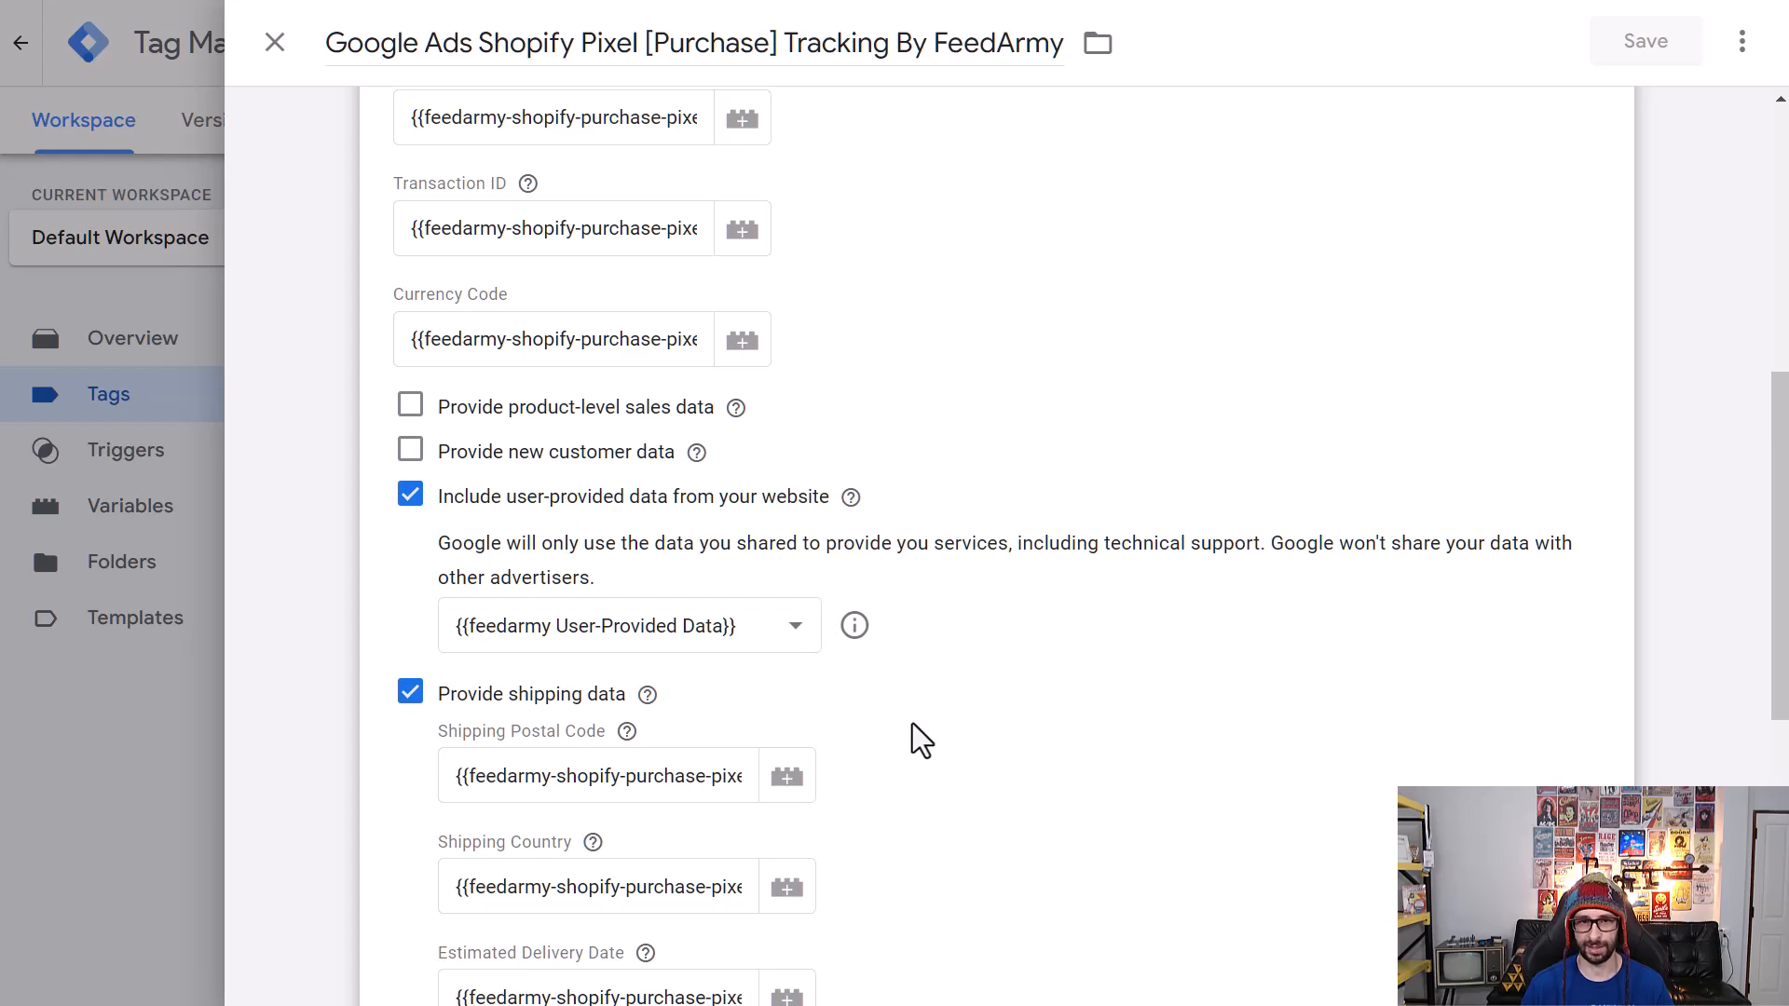
click(168, 841)
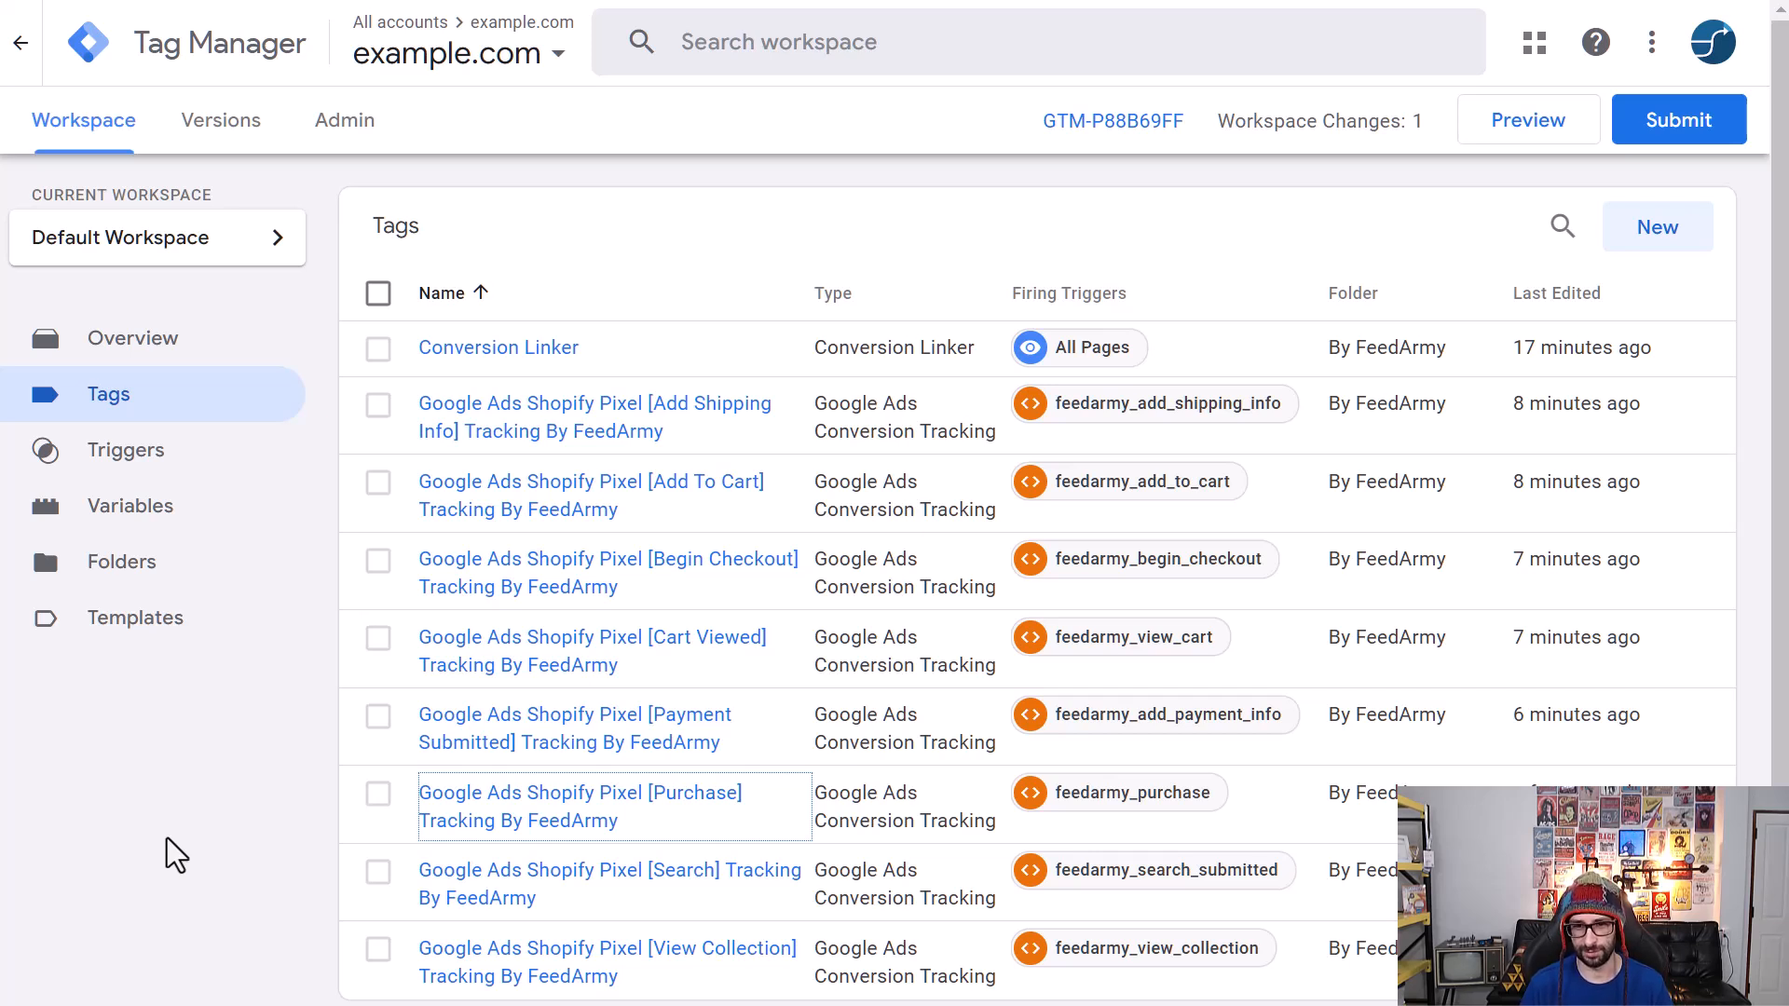
- Switch to the Google Ads conversion summary and check the status details of the Shopify Purchase GTM Pixel EC action
key(ctrl+Tab)
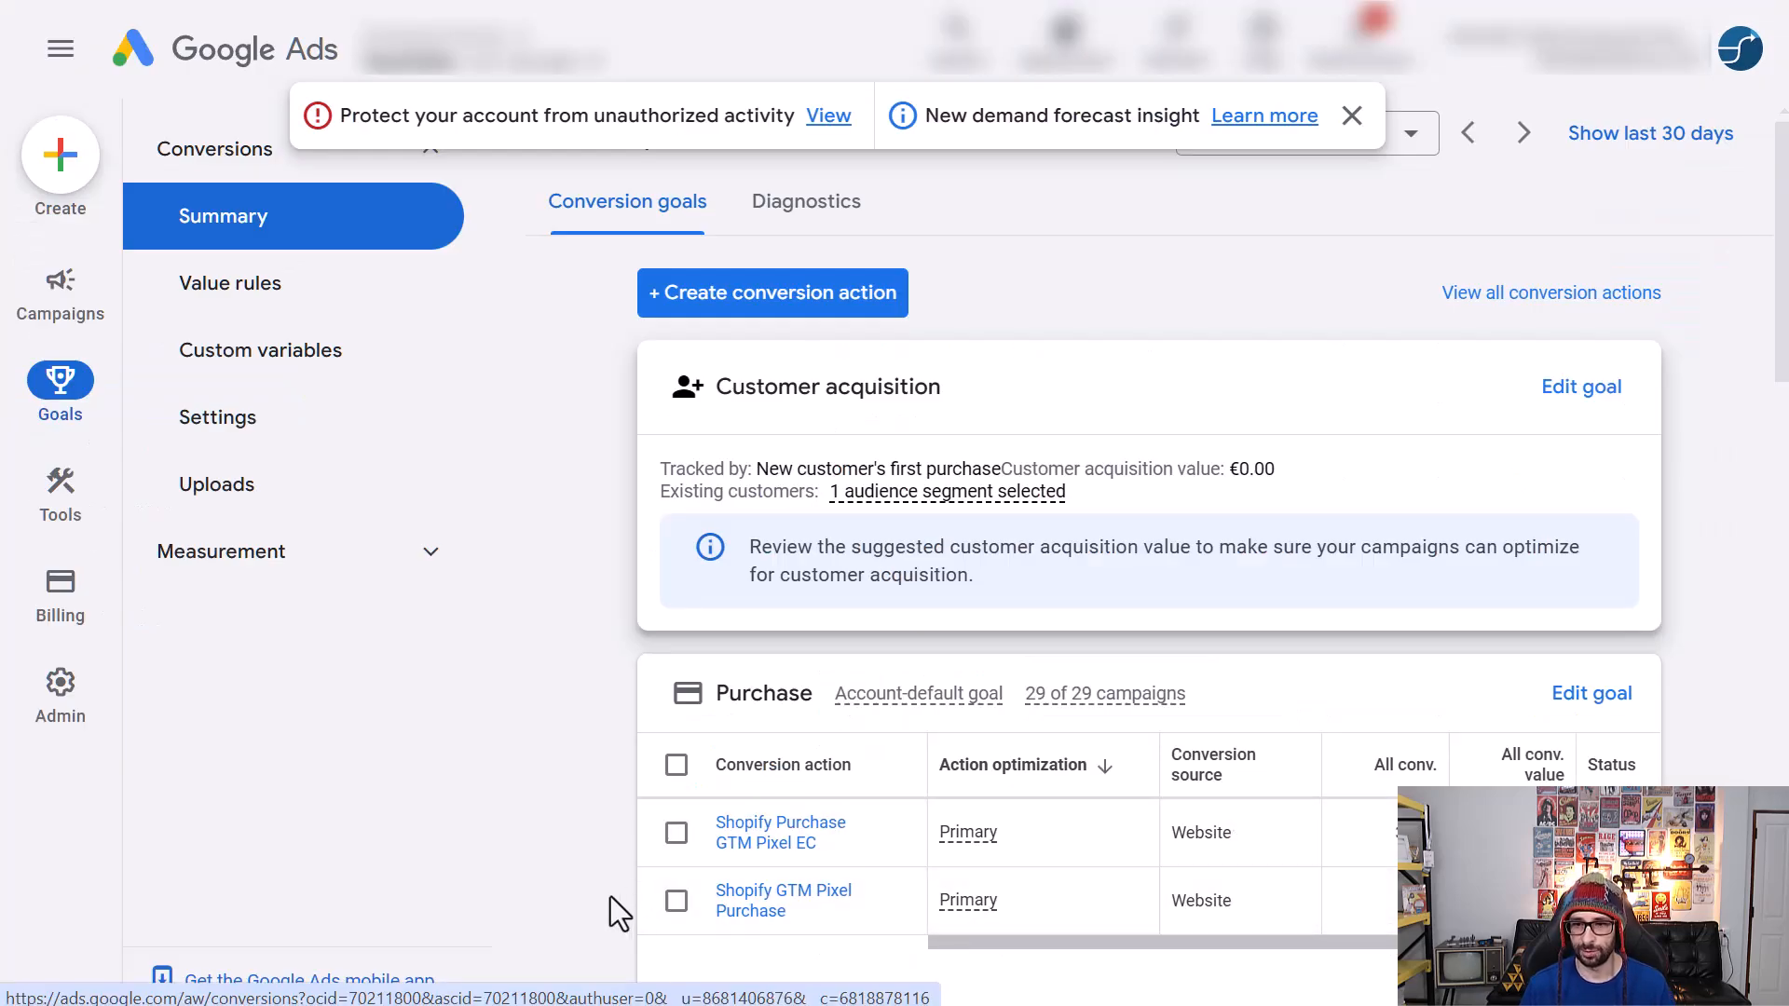
scroll(612, 897, down, 1)
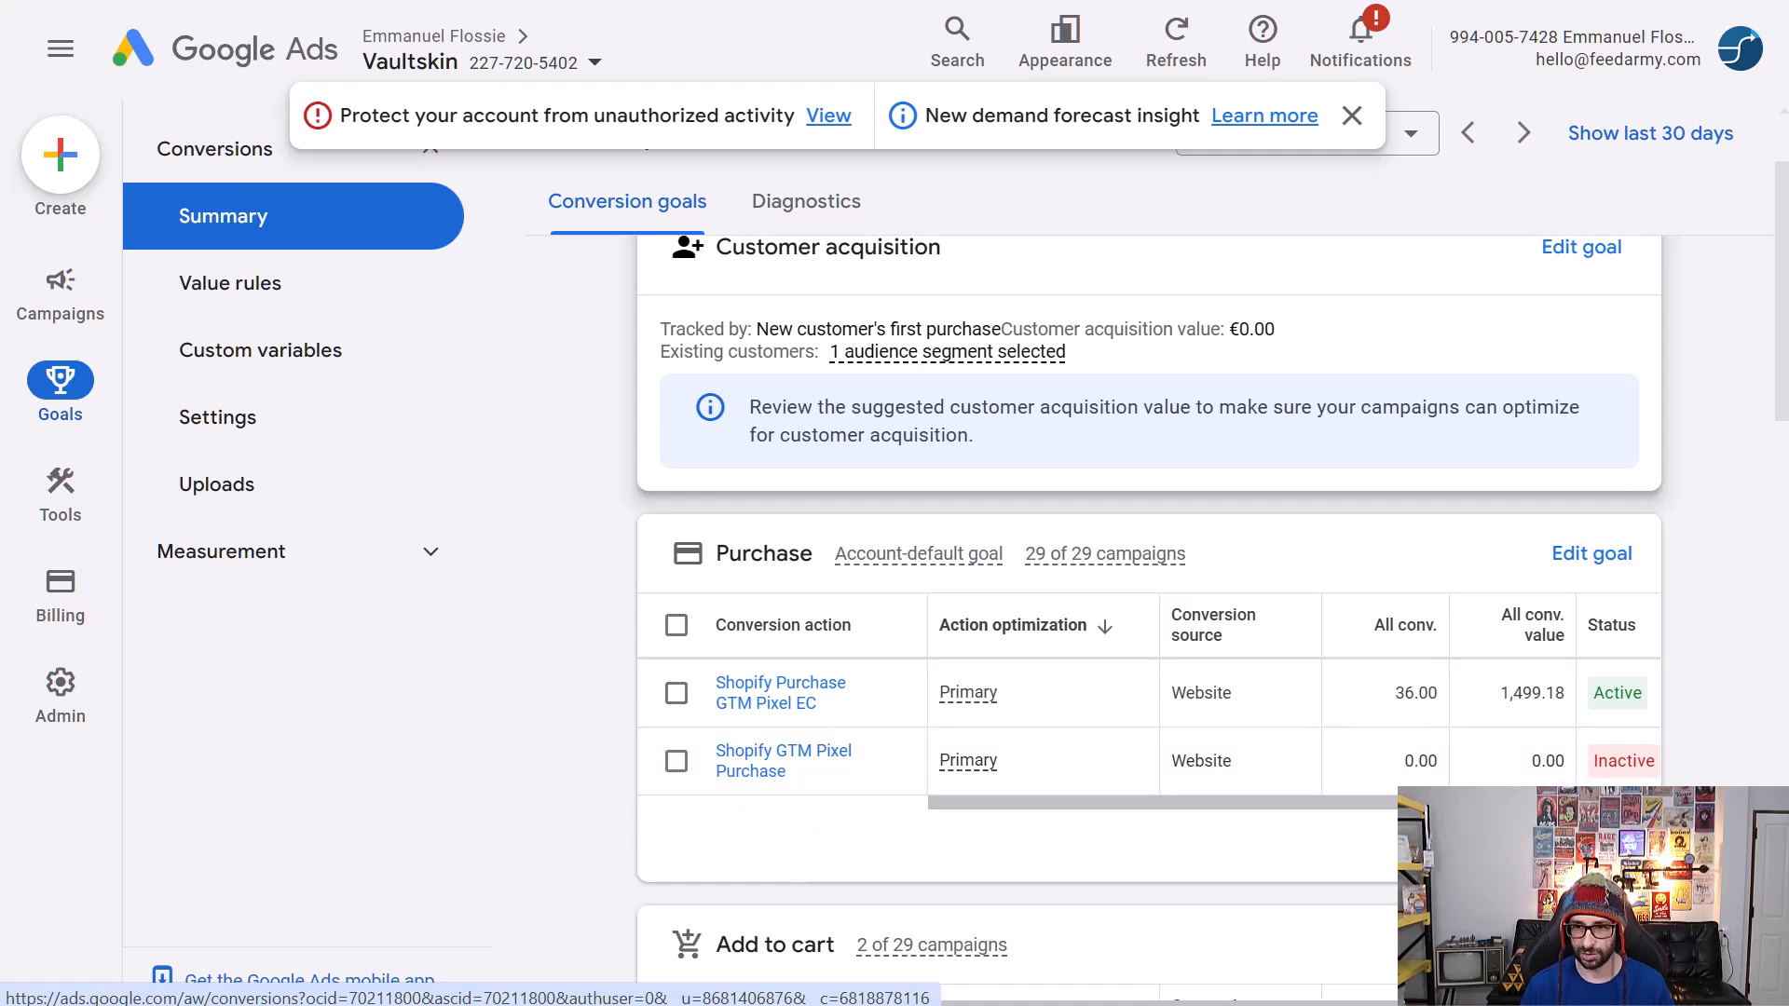
mouse_move(1610, 779)
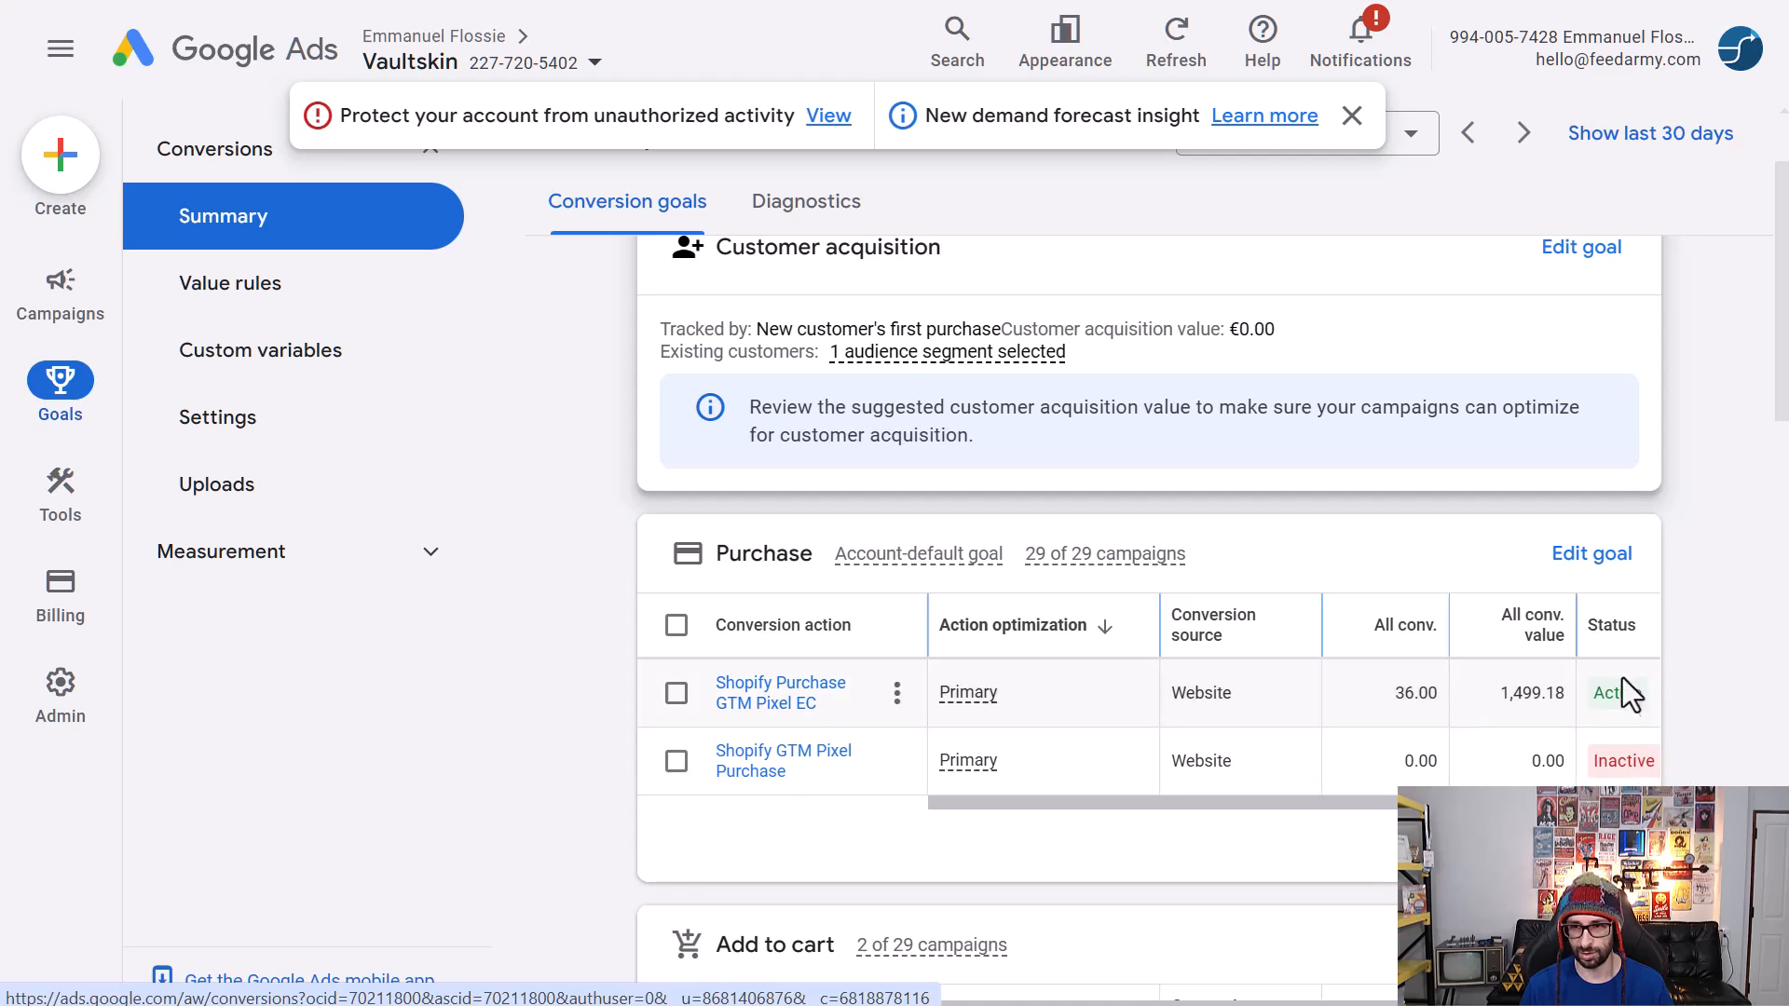
mouse_move(1622, 708)
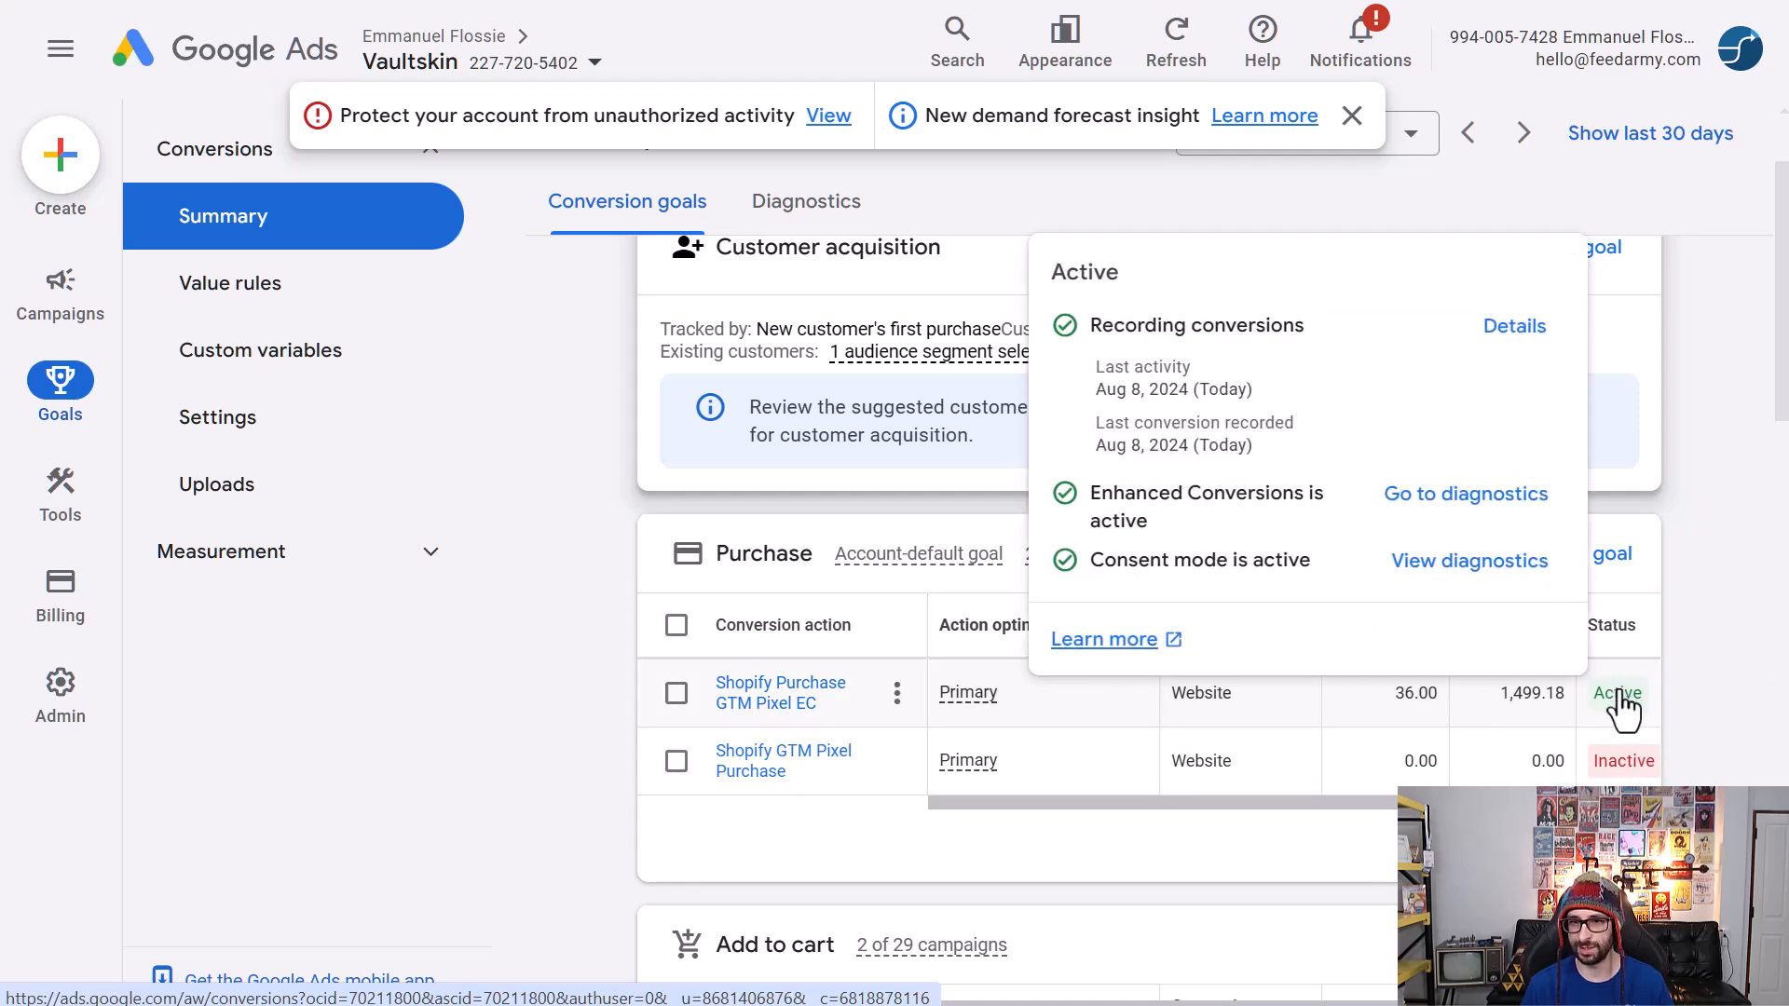